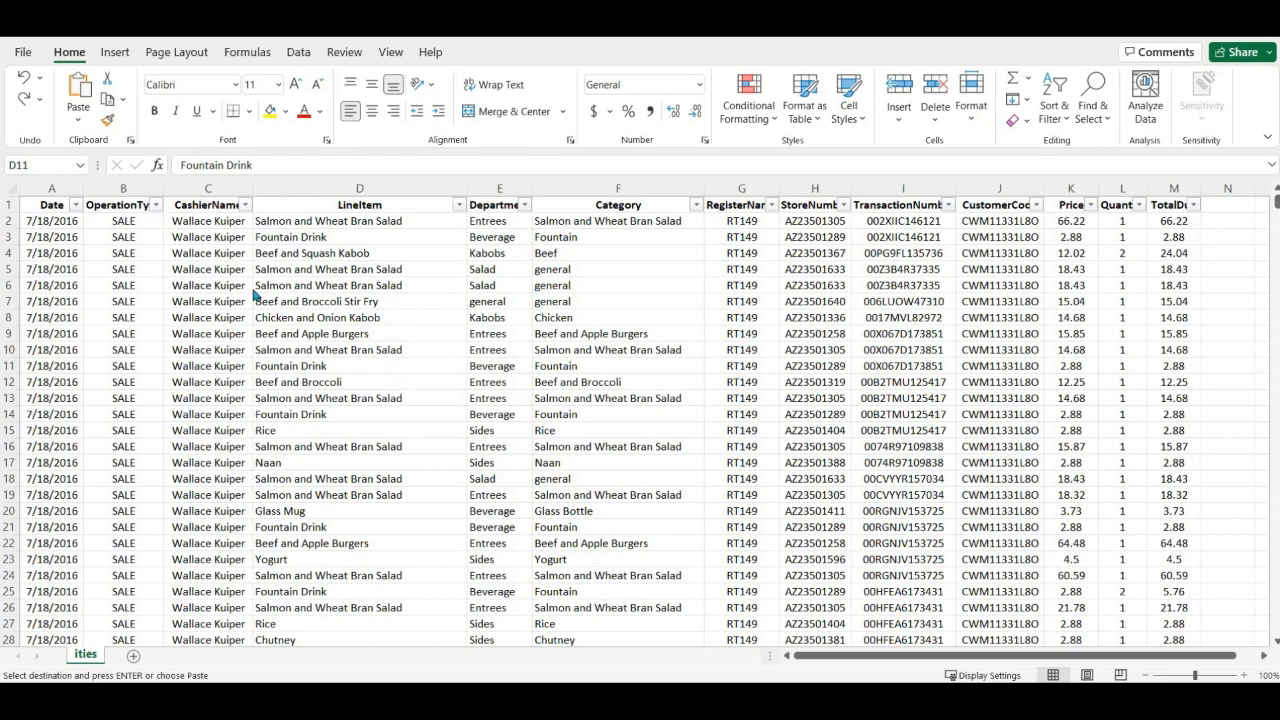
Examine the OperationType and Date columns of the sales data, including the first record's date.
click(119, 188)
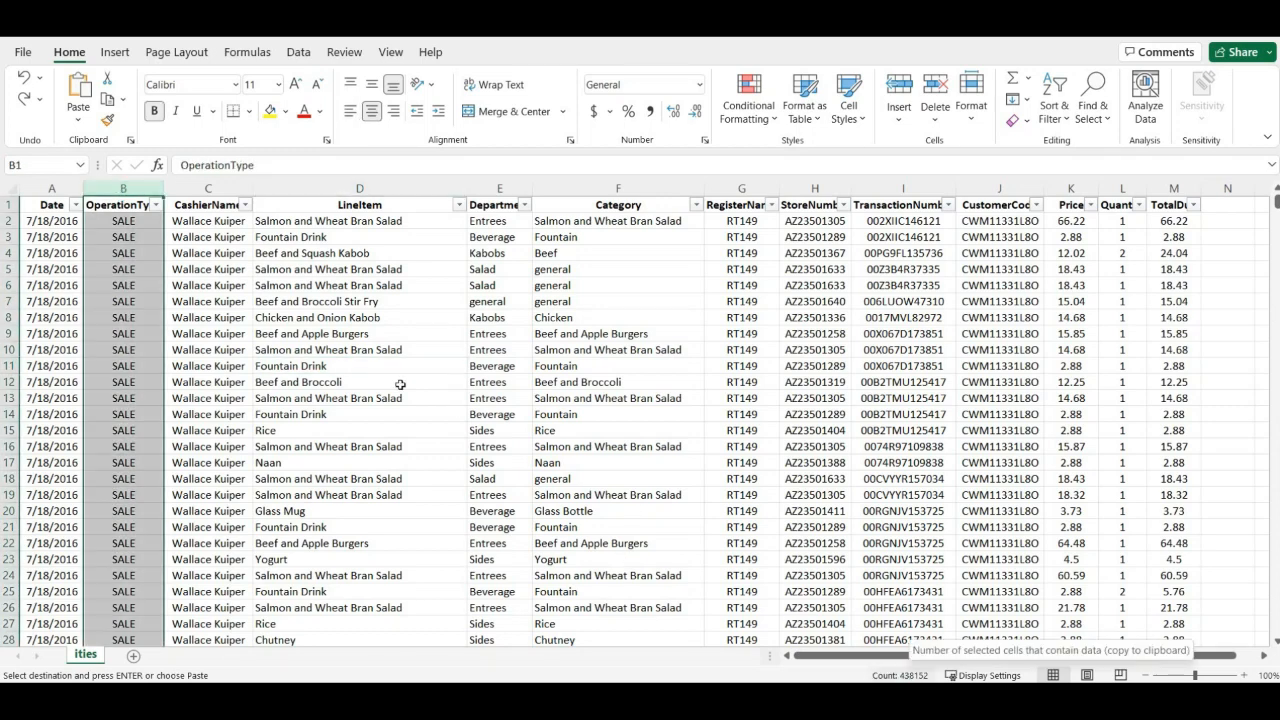
click(322, 322)
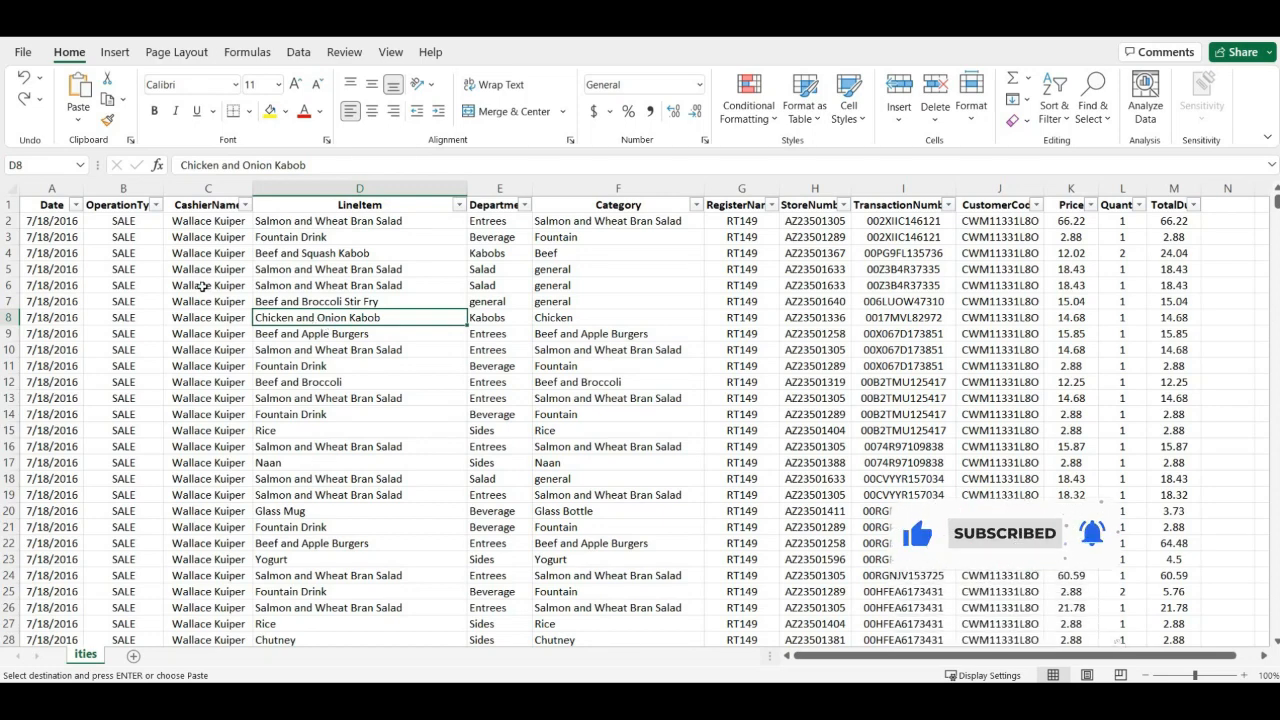
click(52, 186)
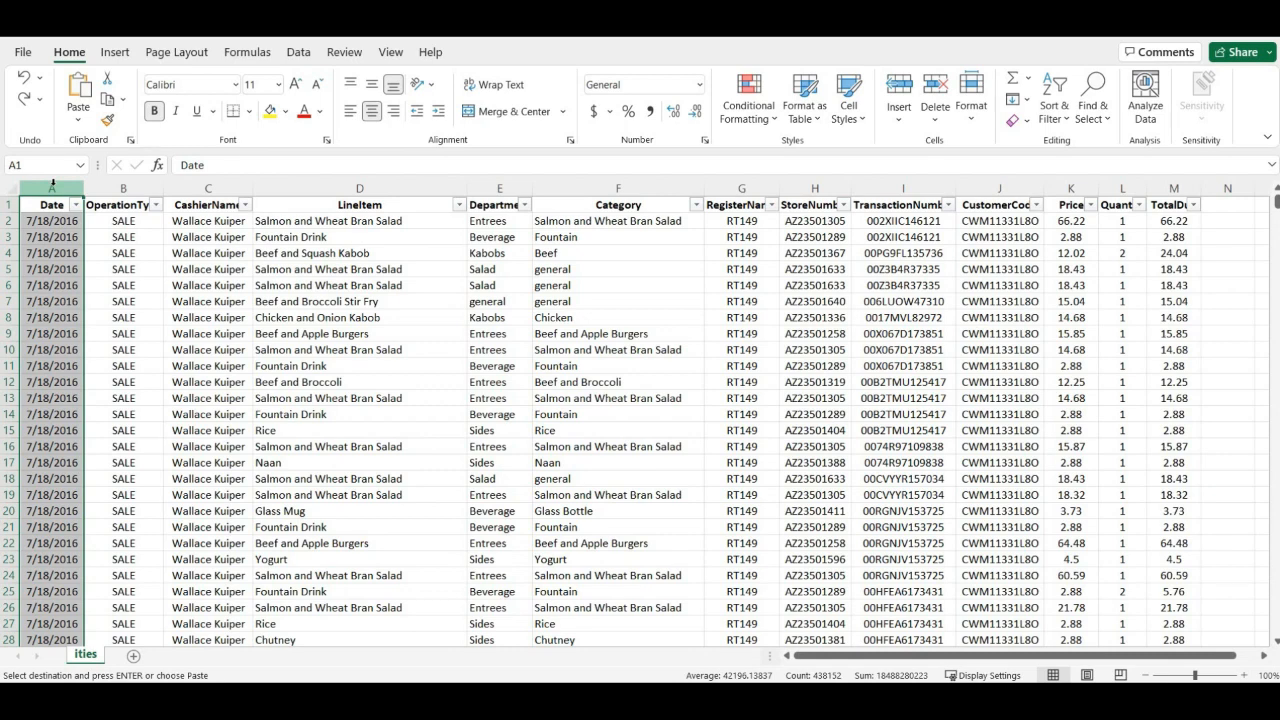
click(195, 283)
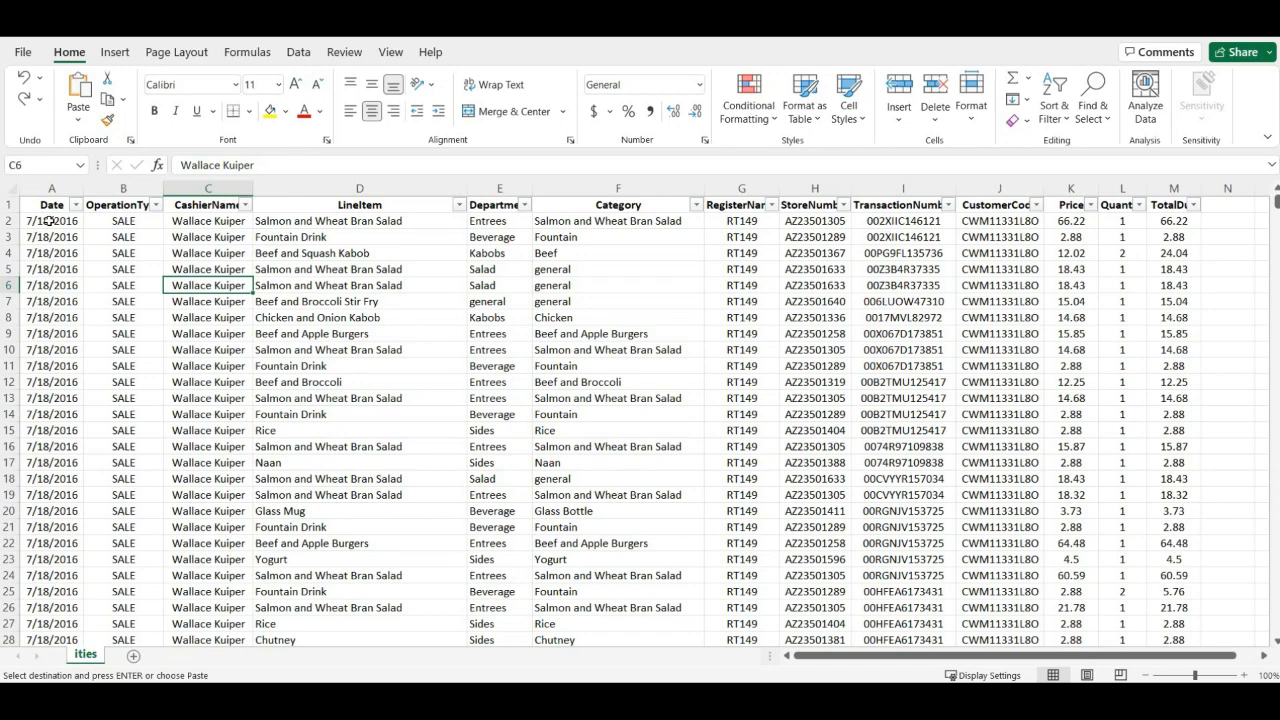
click(49, 221)
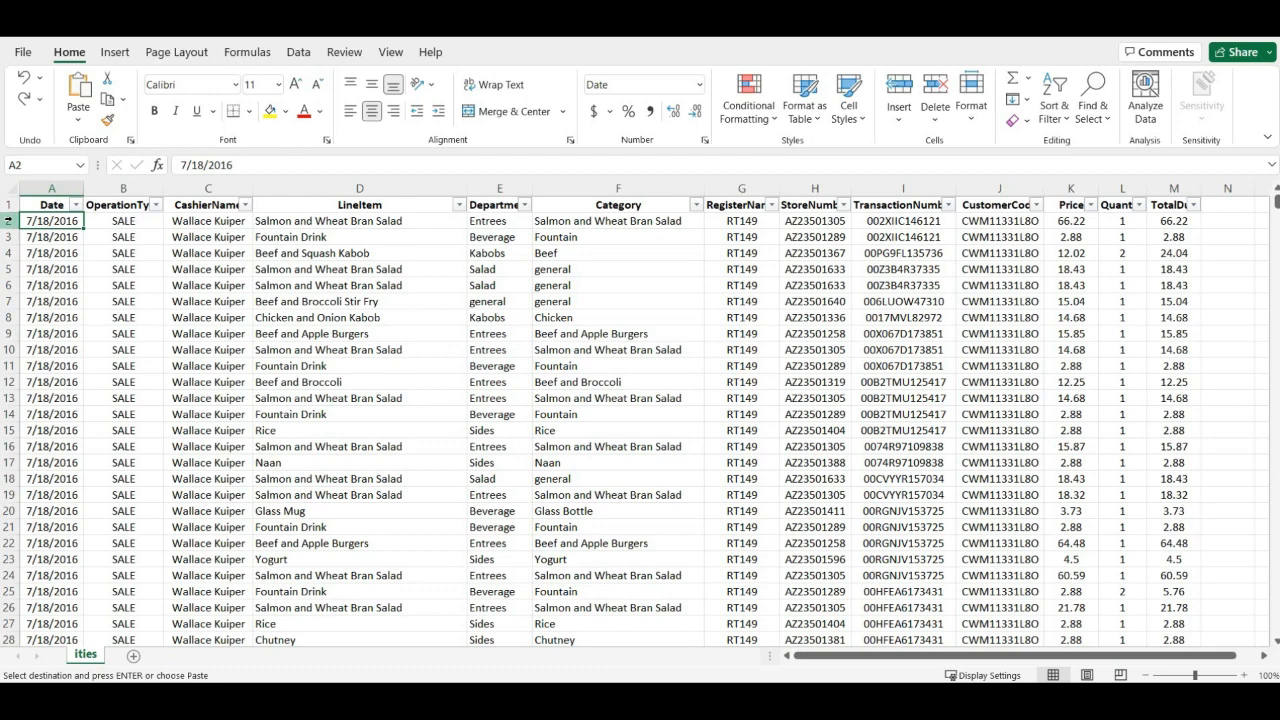
Check which operation types the OperationType column's filter offers, leaving the data unfiltered.
click(139, 180)
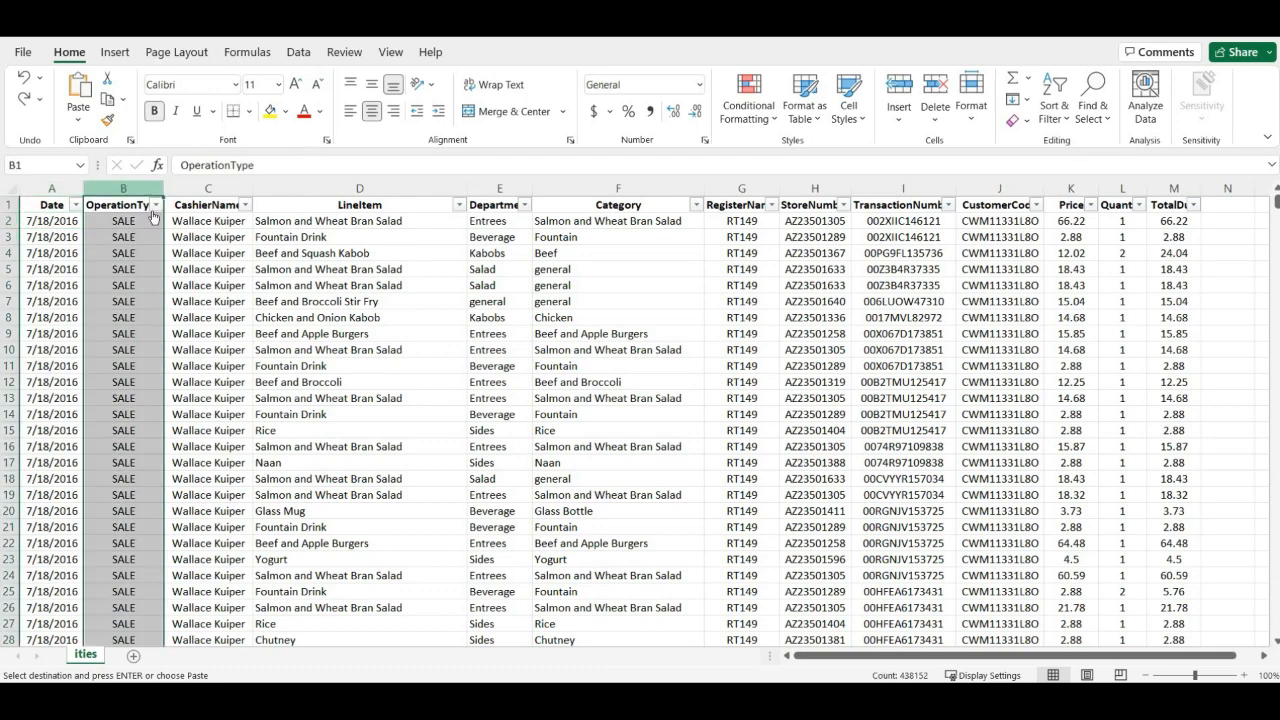
click(155, 206)
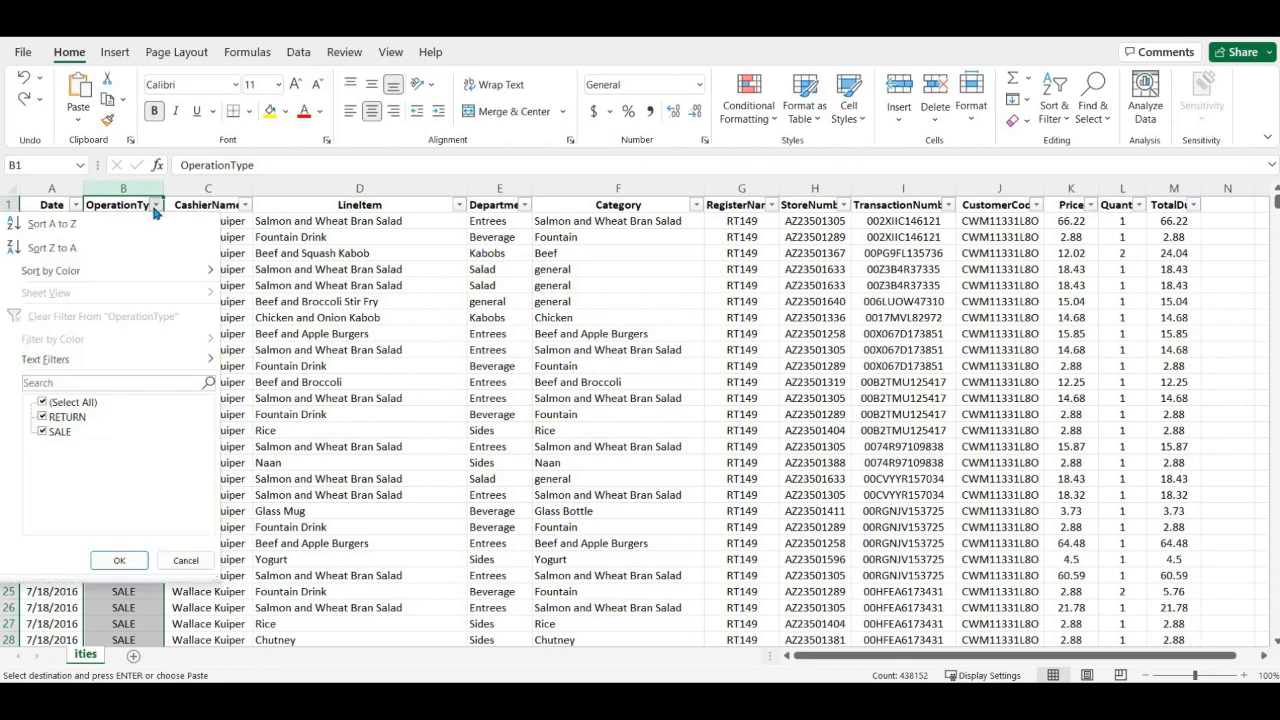
click(155, 206)
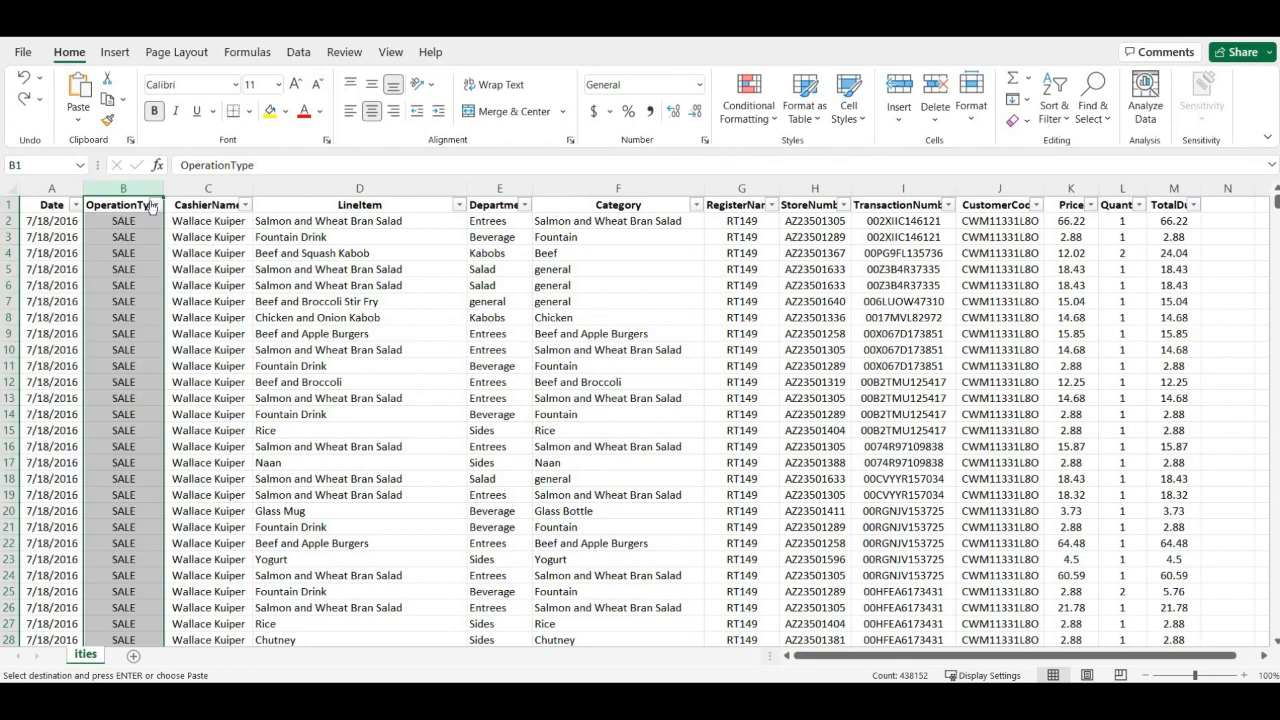
click(132, 224)
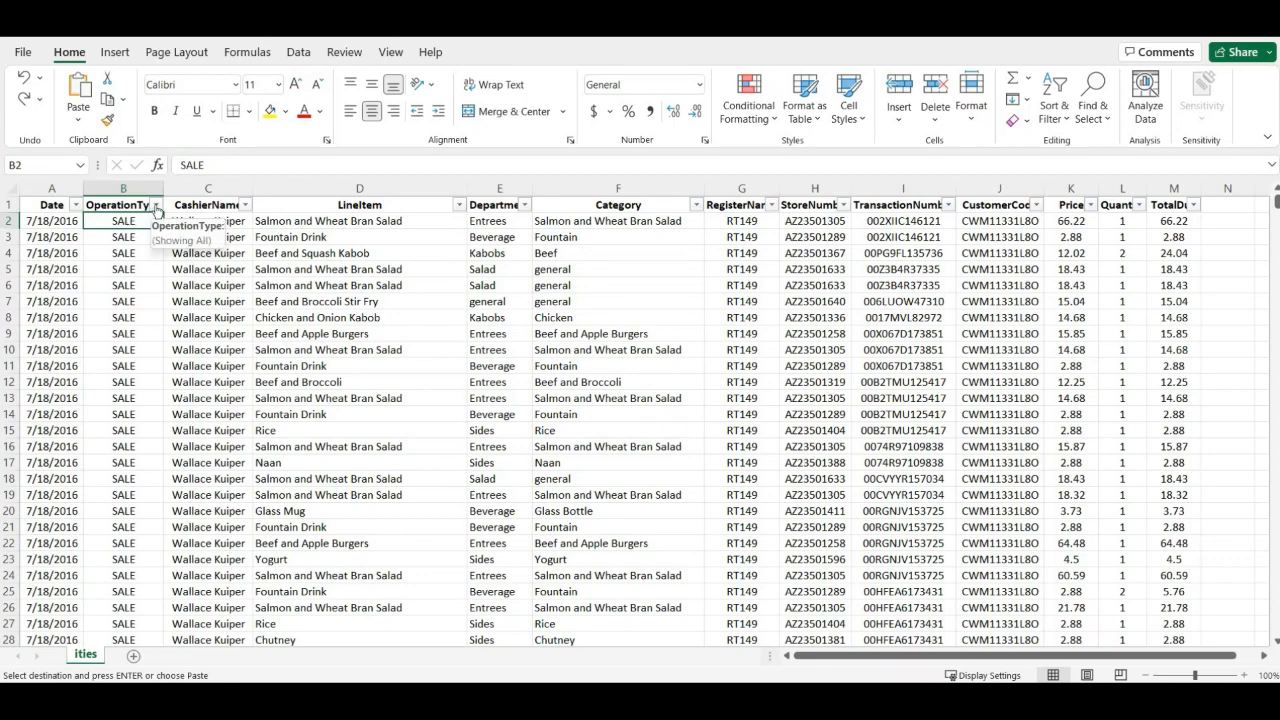
click(156, 206)
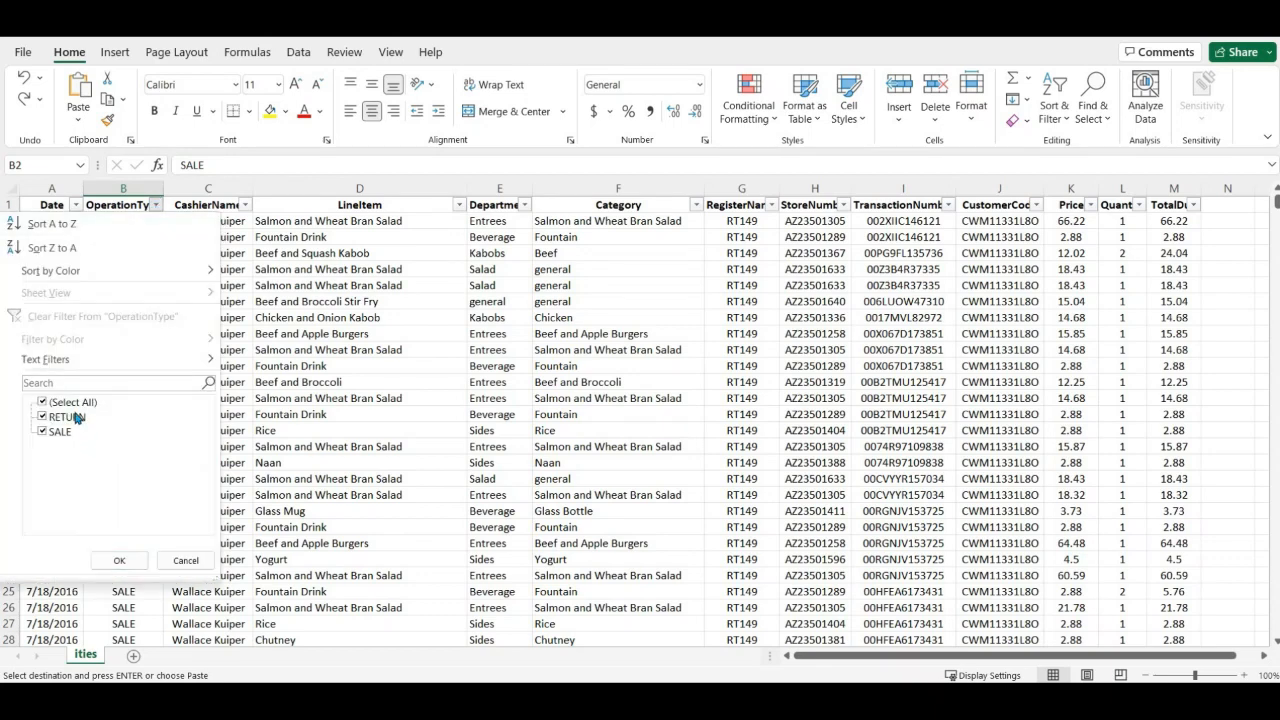
click(405, 412)
Examine the CashierName column and how the LineItem, Department and Category columns describe each item sold.
click(208, 188)
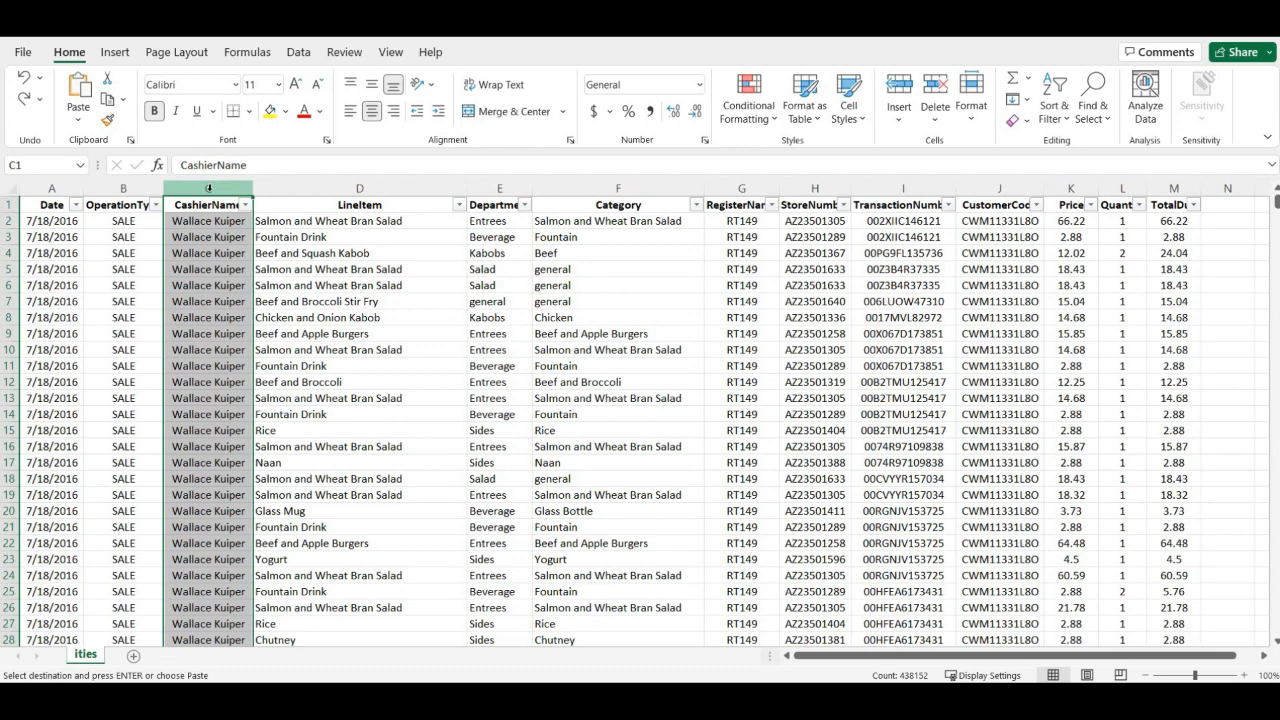
click(346, 184)
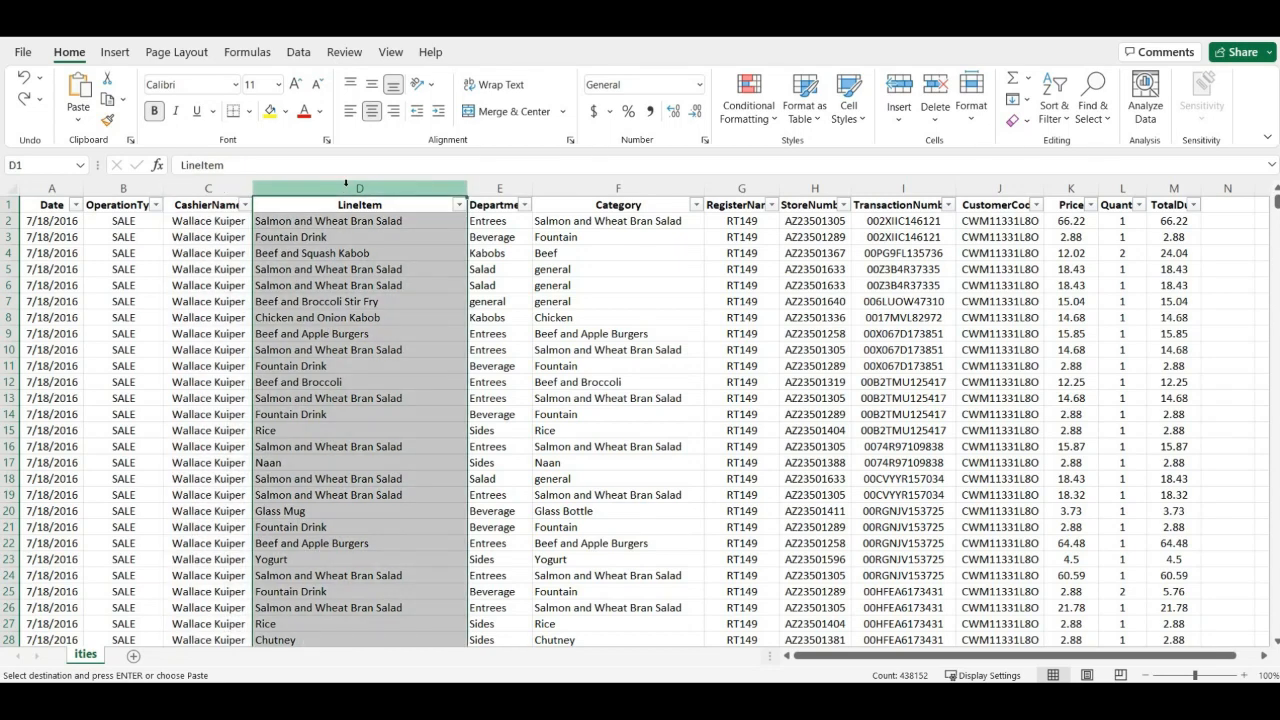
click(338, 236)
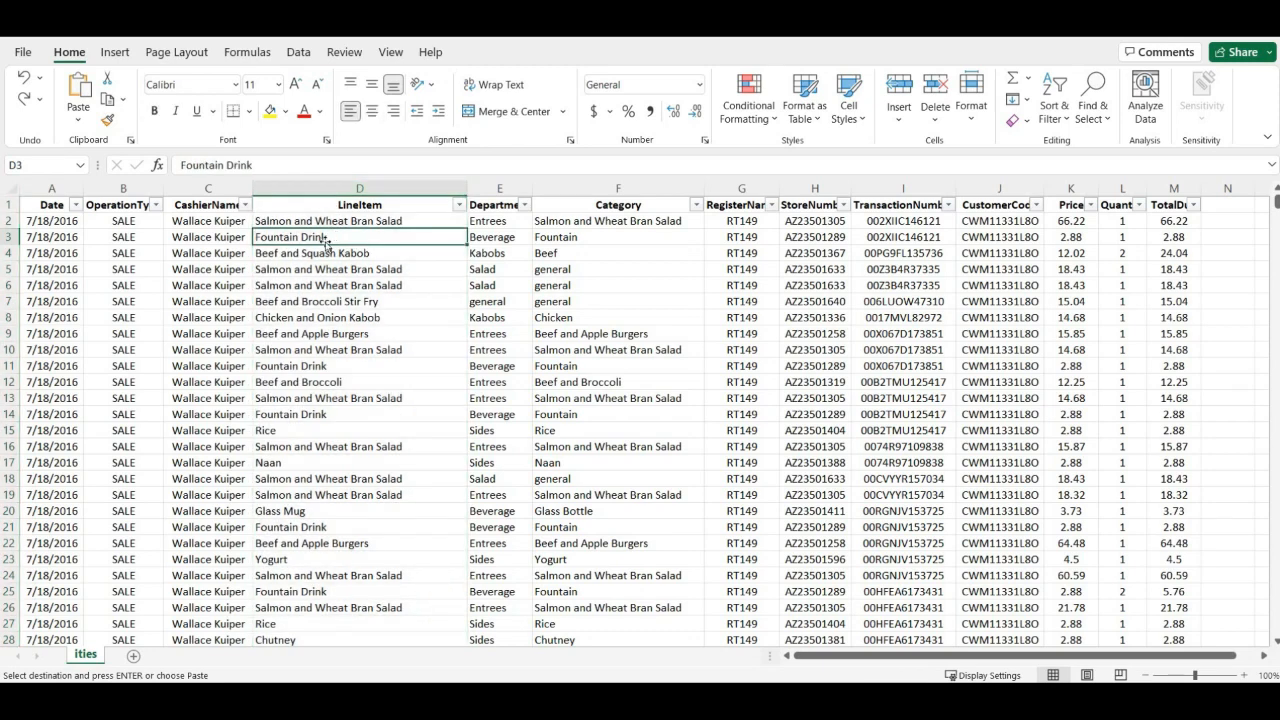
click(333, 381)
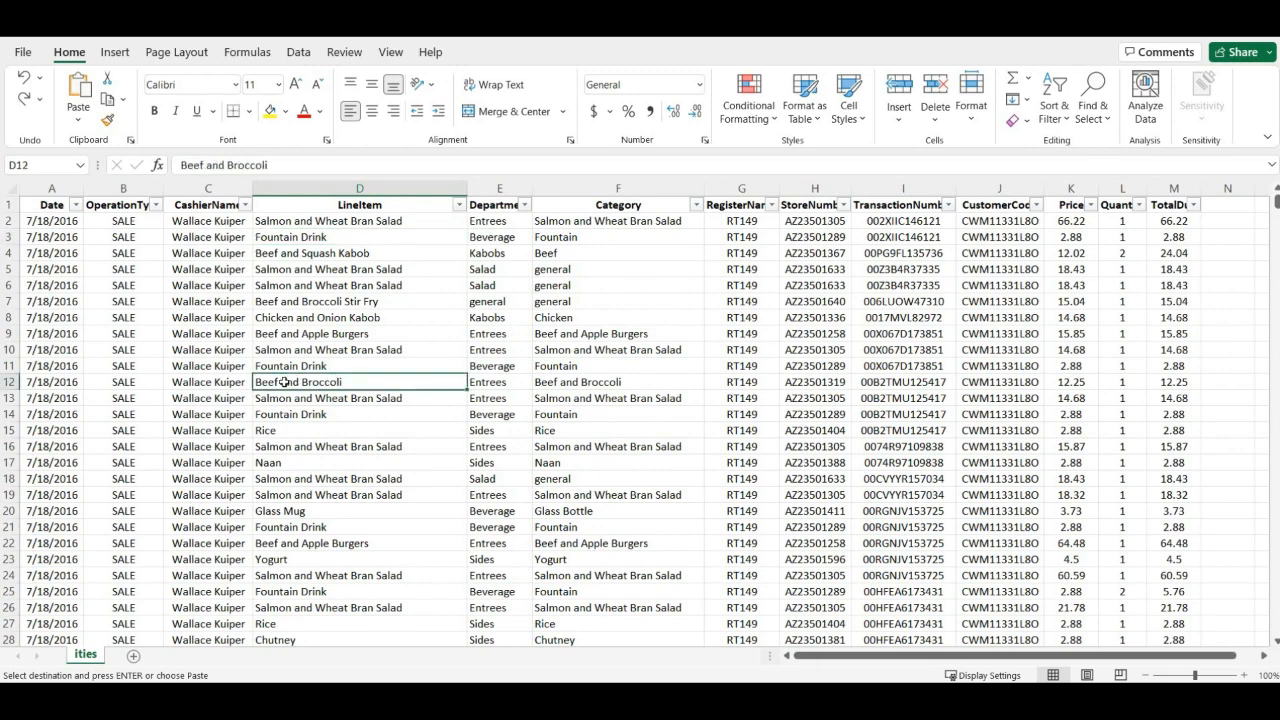
click(500, 188)
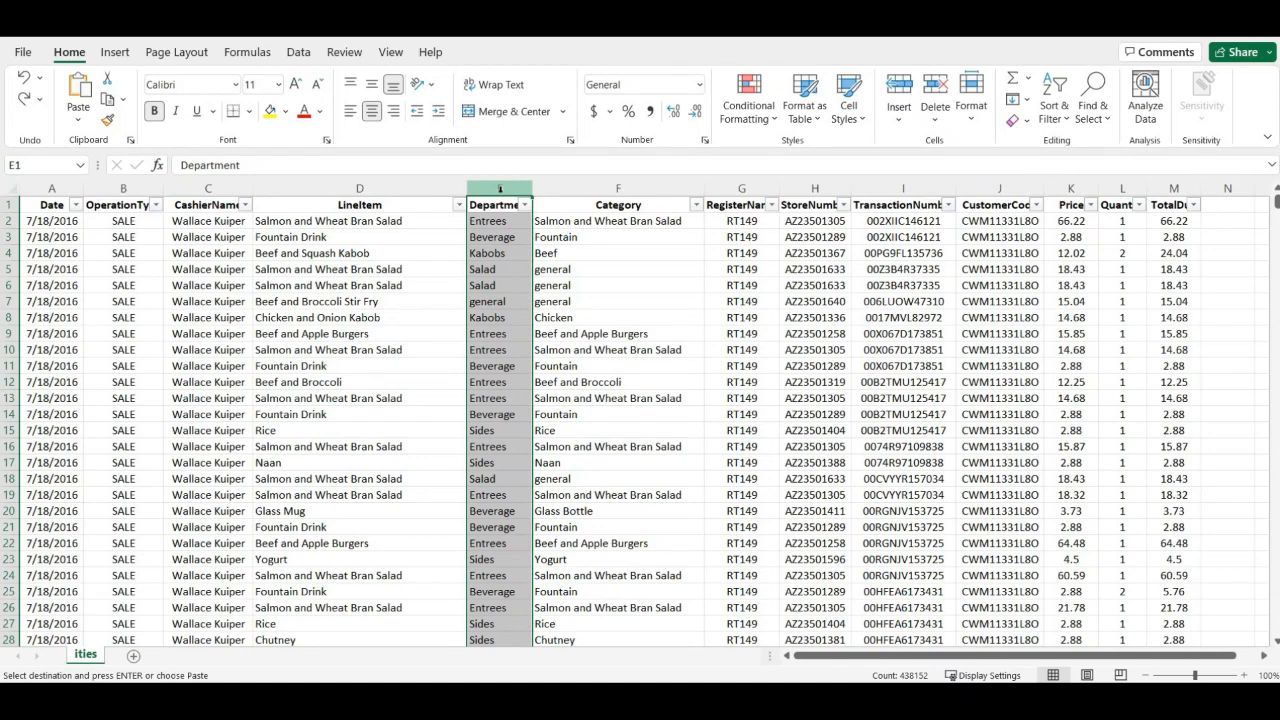
click(635, 188)
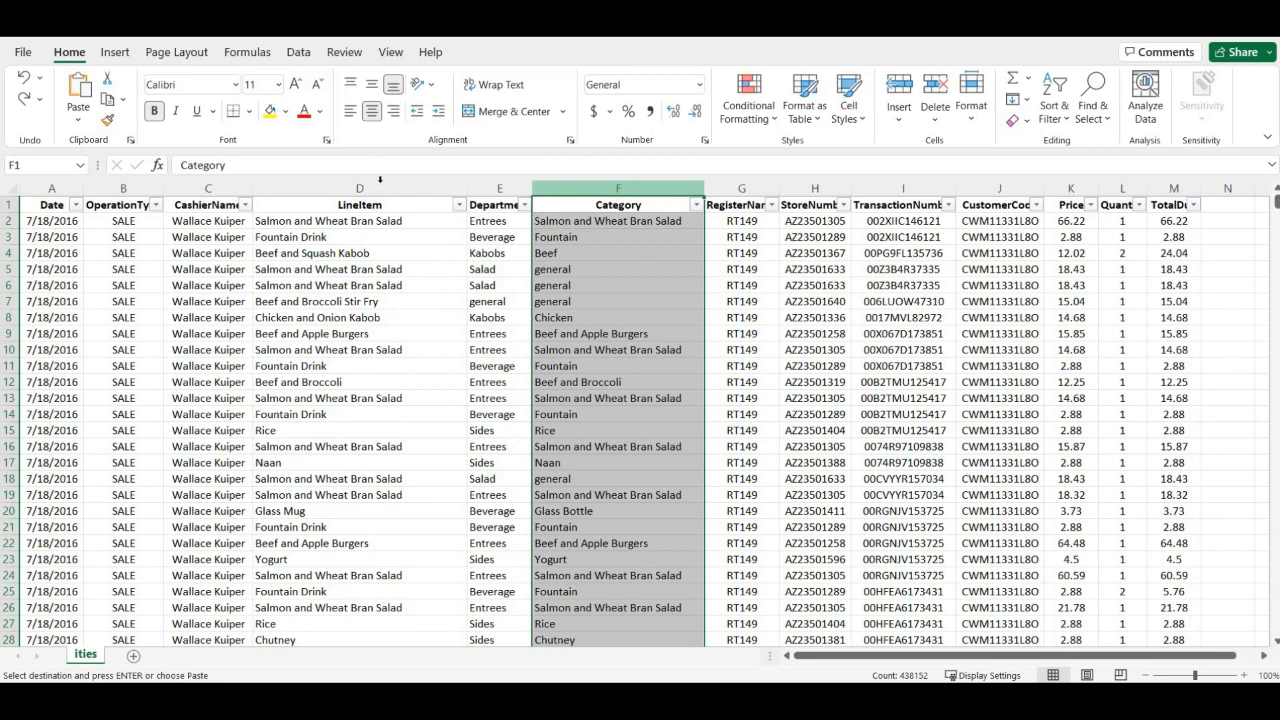
click(382, 187)
drag(508, 204, 581, 285)
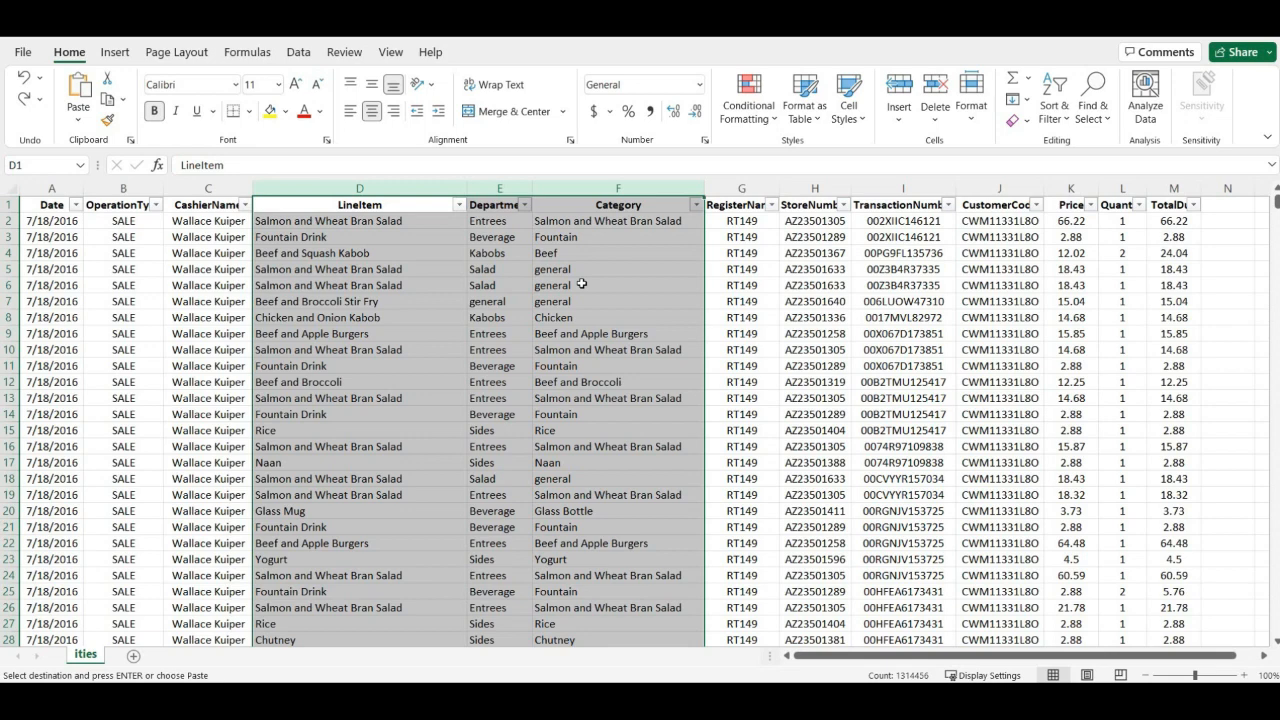
Examine the RegisterName, StoreNumber, TransactionNumber and CustomerCode columns.
click(754, 184)
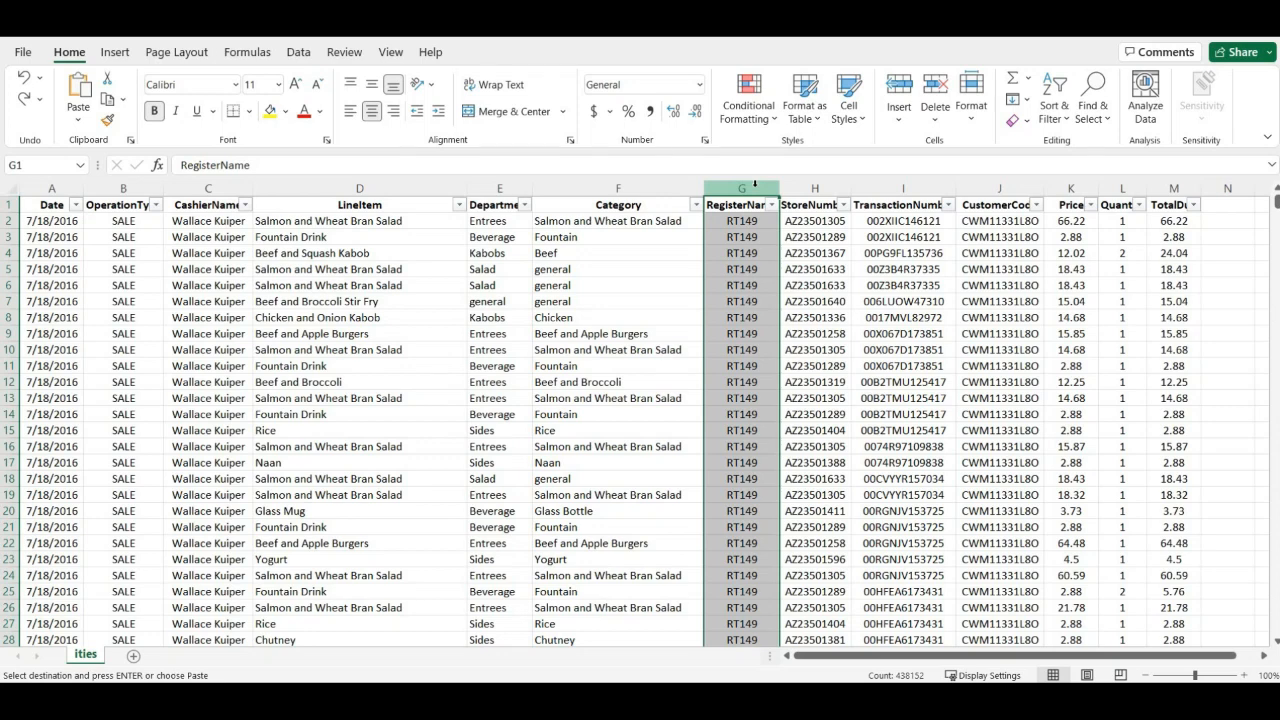
click(821, 189)
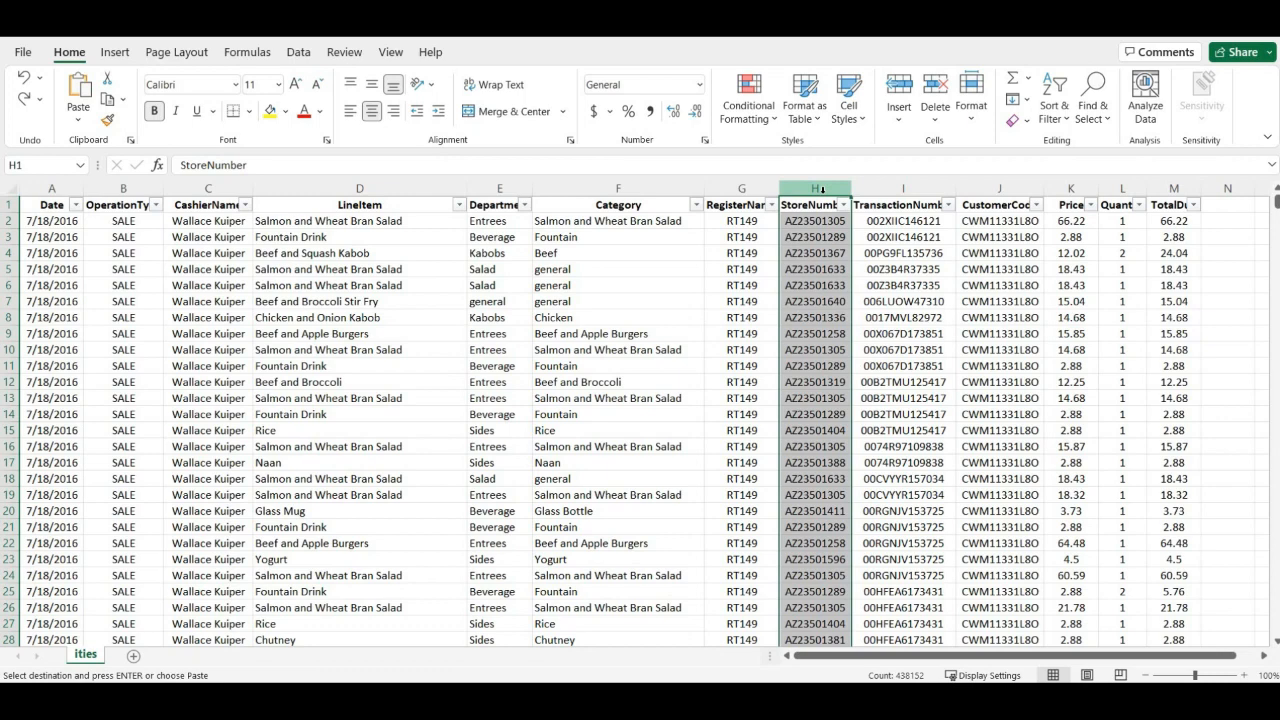
click(794, 220)
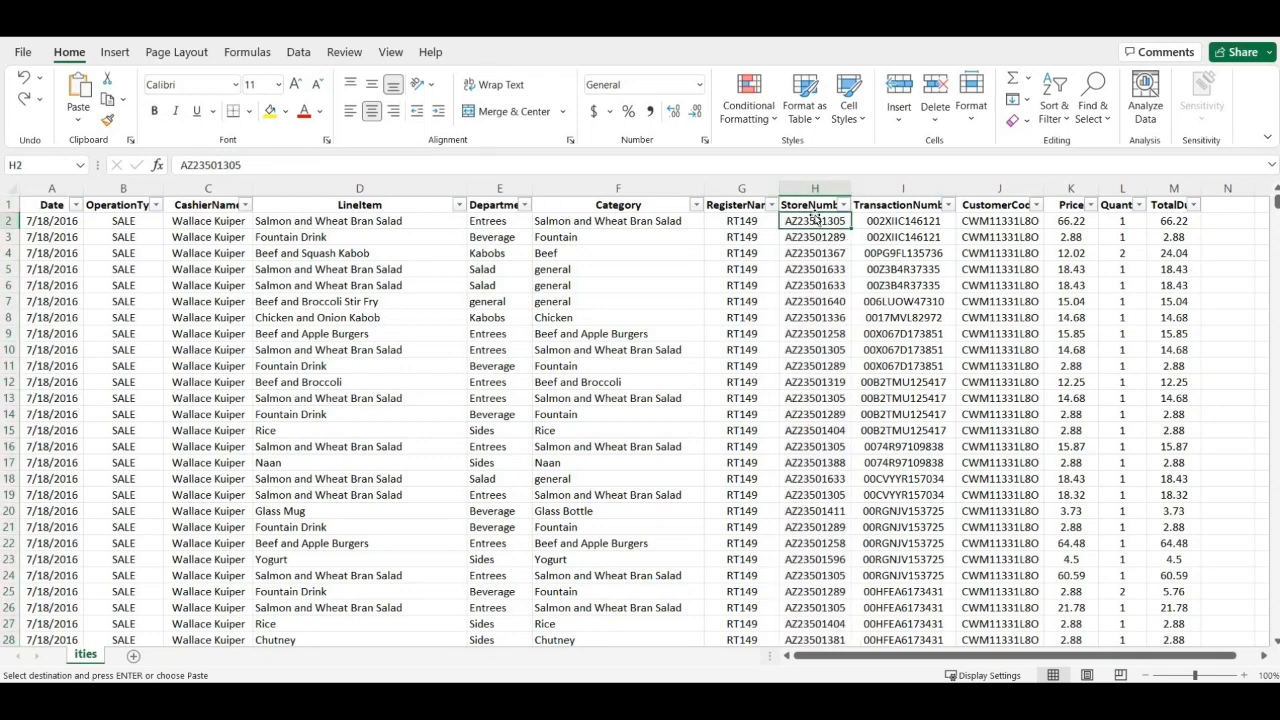
click(915, 188)
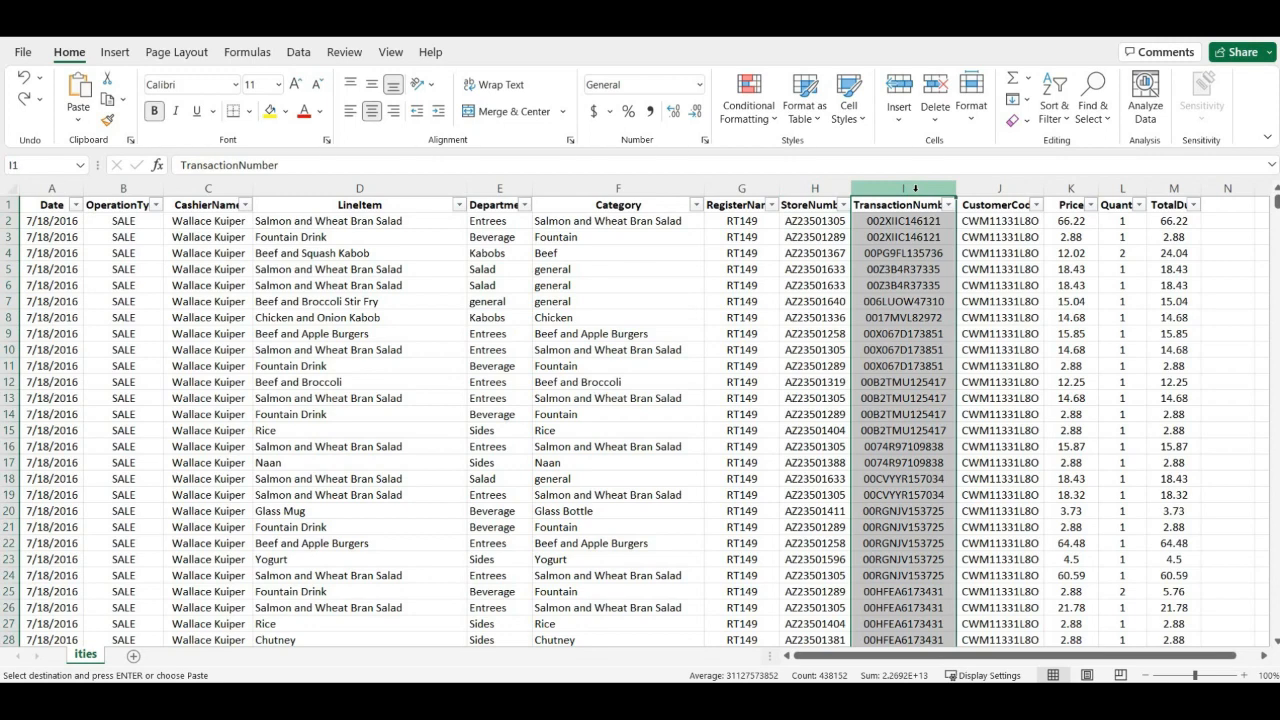
click(996, 187)
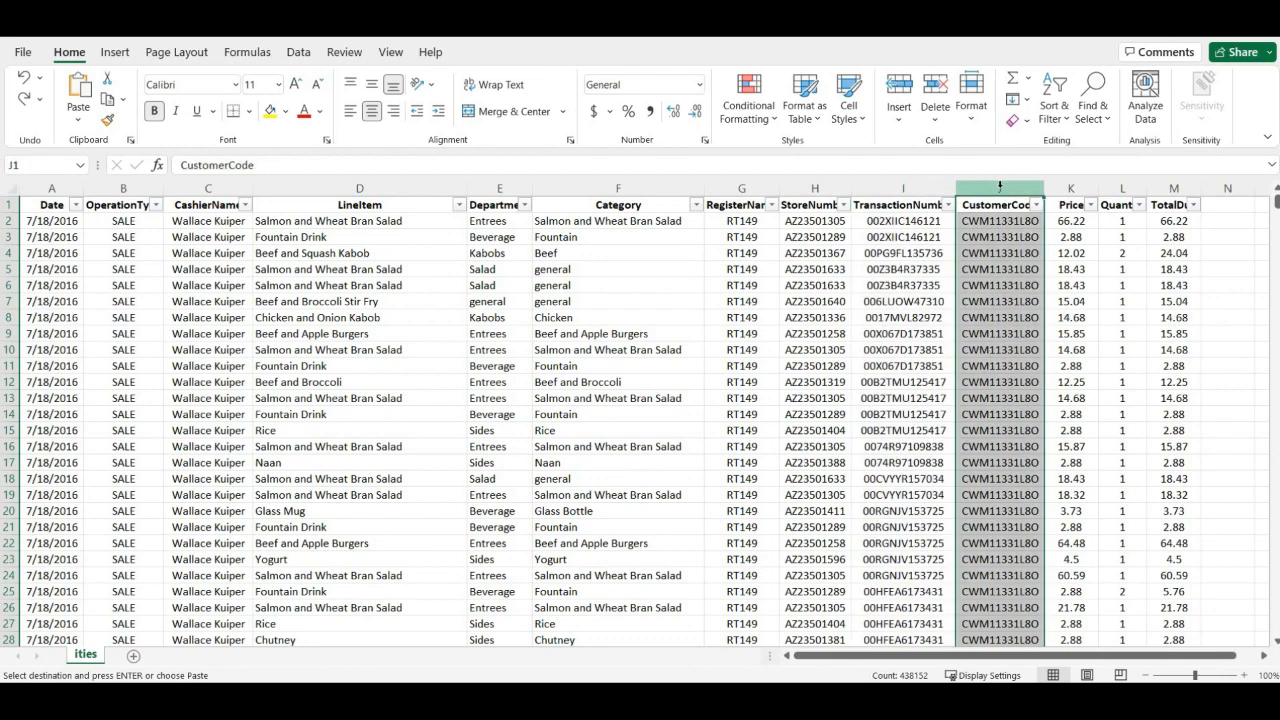
Examine the Price, Quantity and TotalDue columns, using the Fountain Drink record in row 25 to compare them.
click(1074, 187)
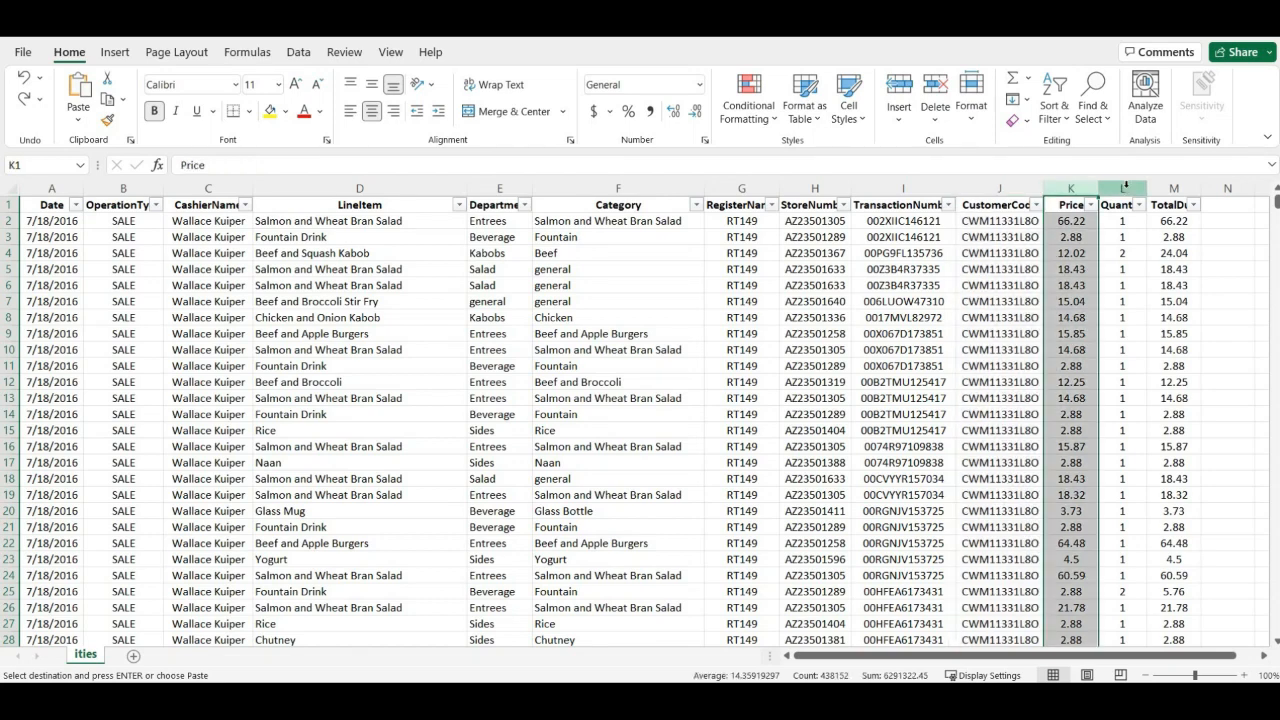
click(1123, 187)
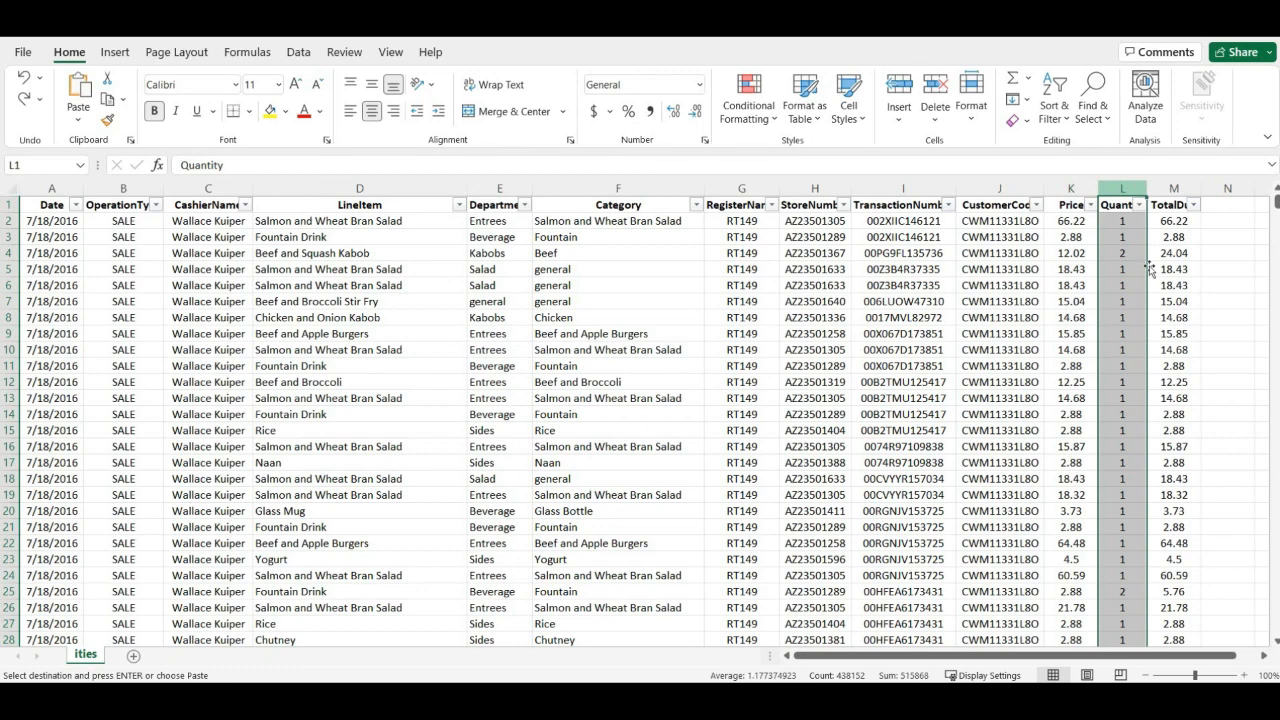
click(1128, 591)
drag(1066, 591, 394, 591)
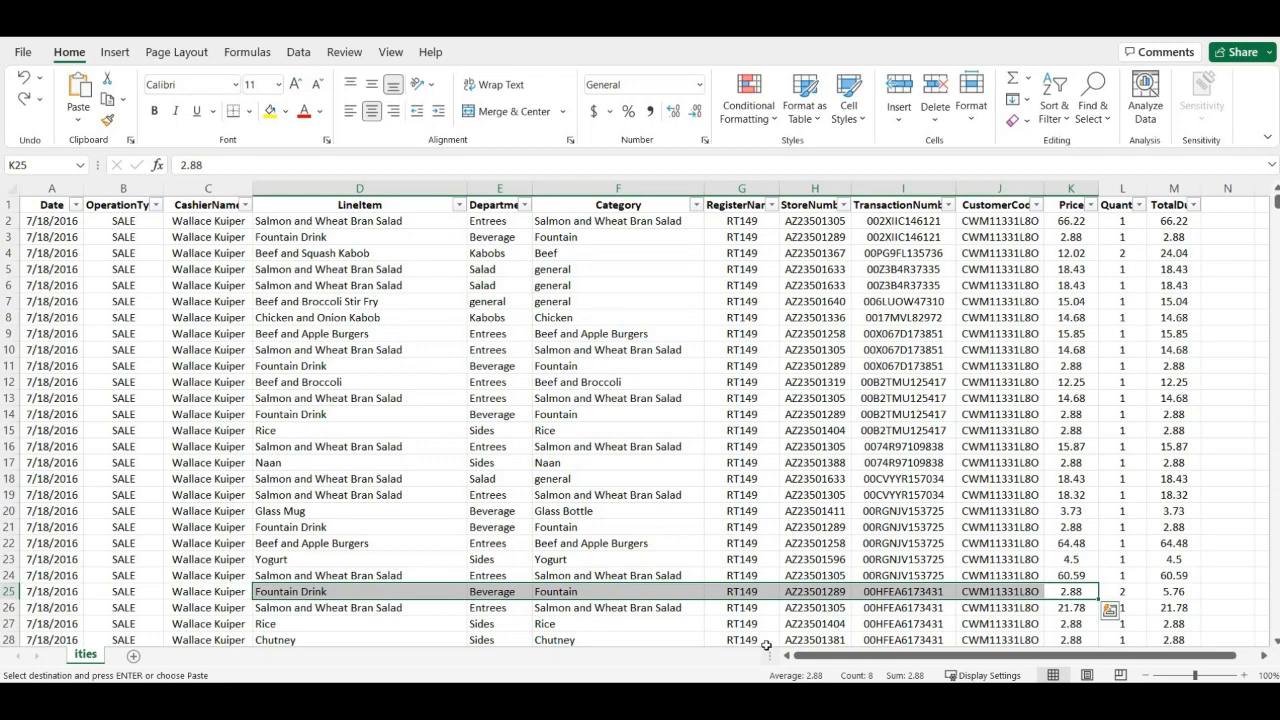
click(1130, 591)
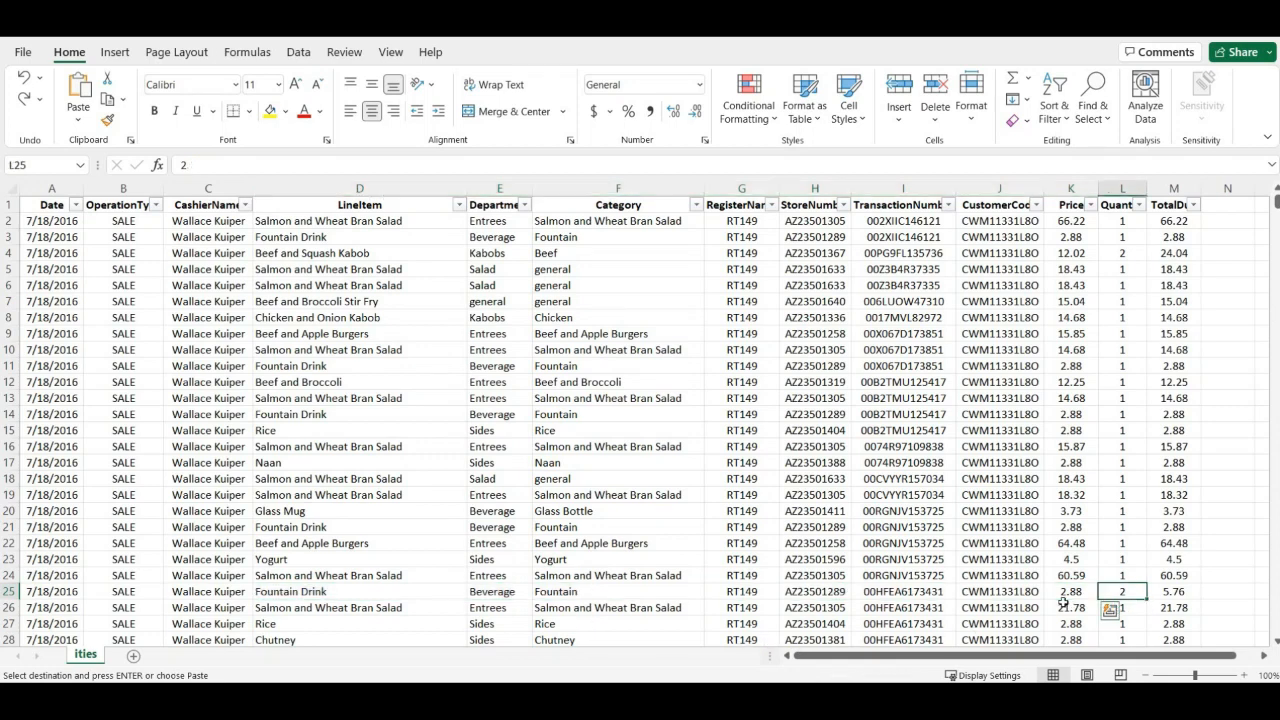
click(1072, 594)
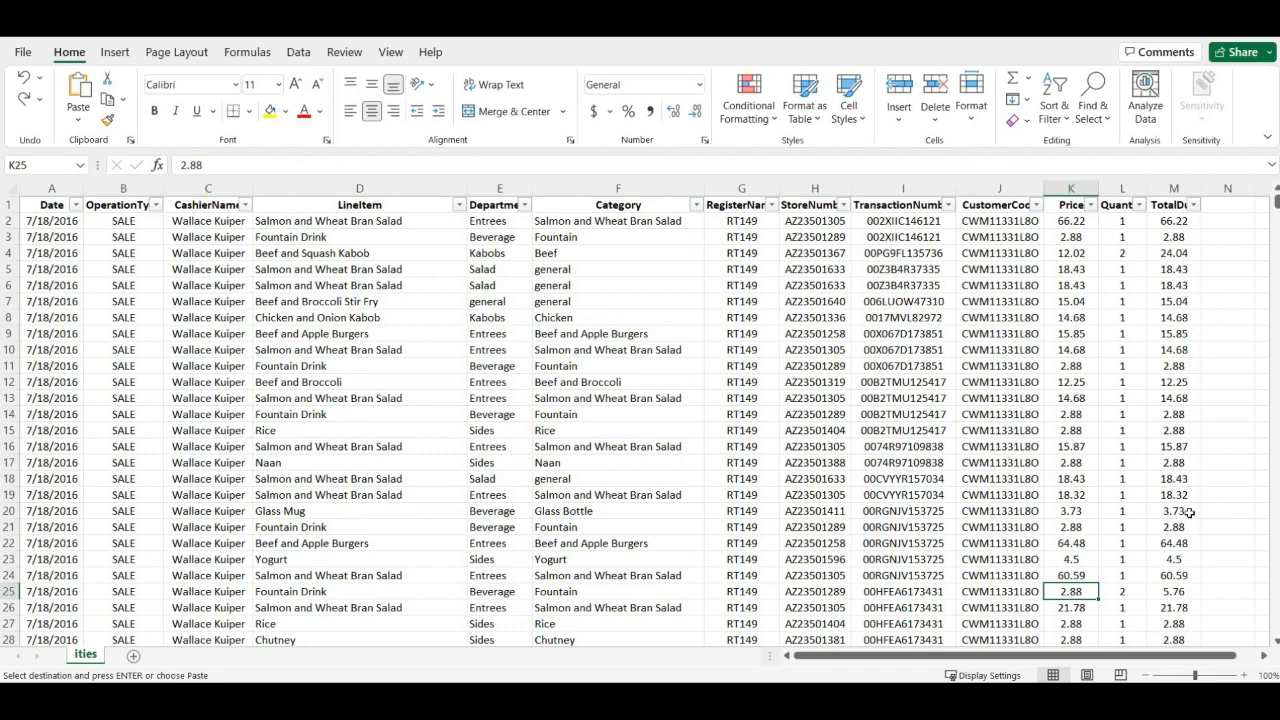
click(1177, 188)
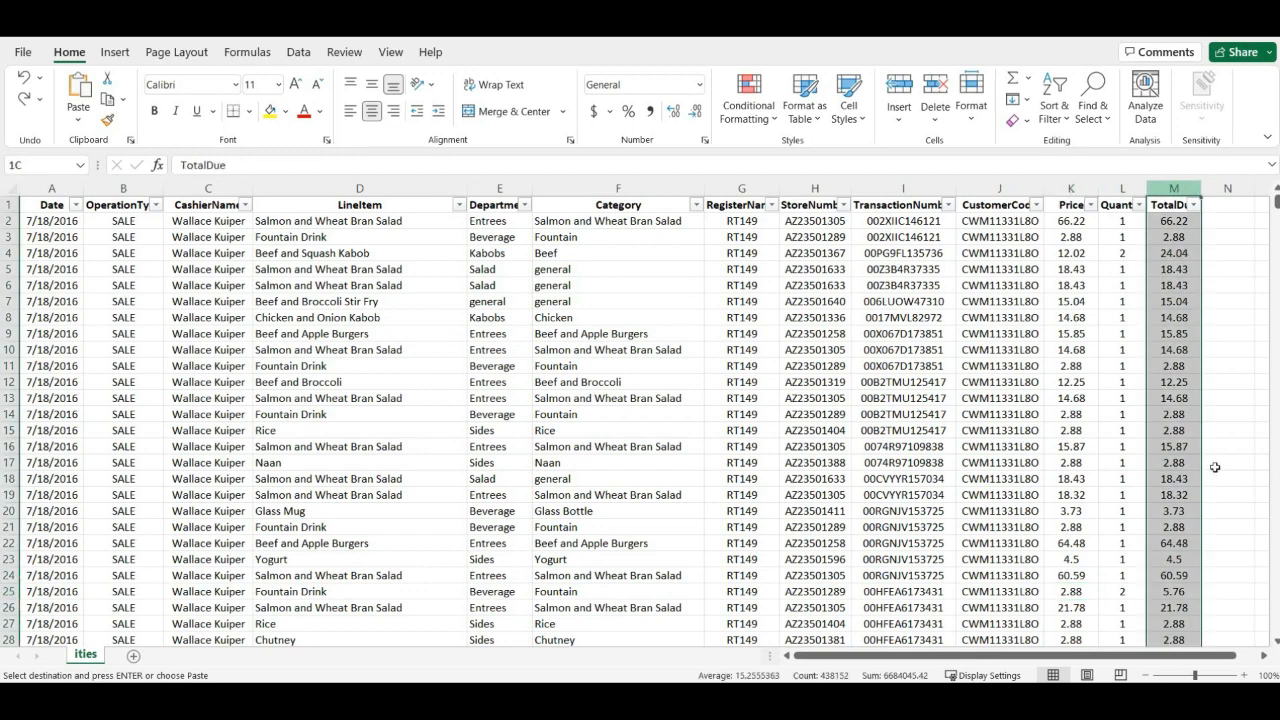
click(1179, 591)
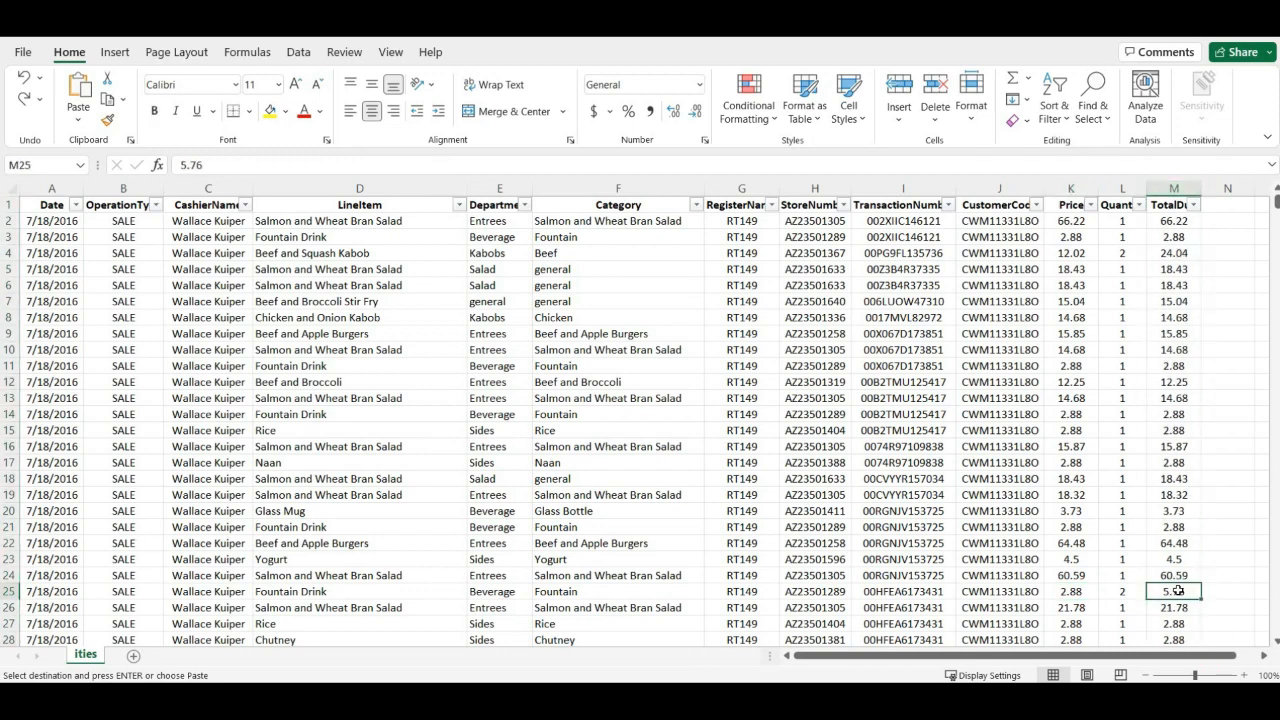
click(1075, 593)
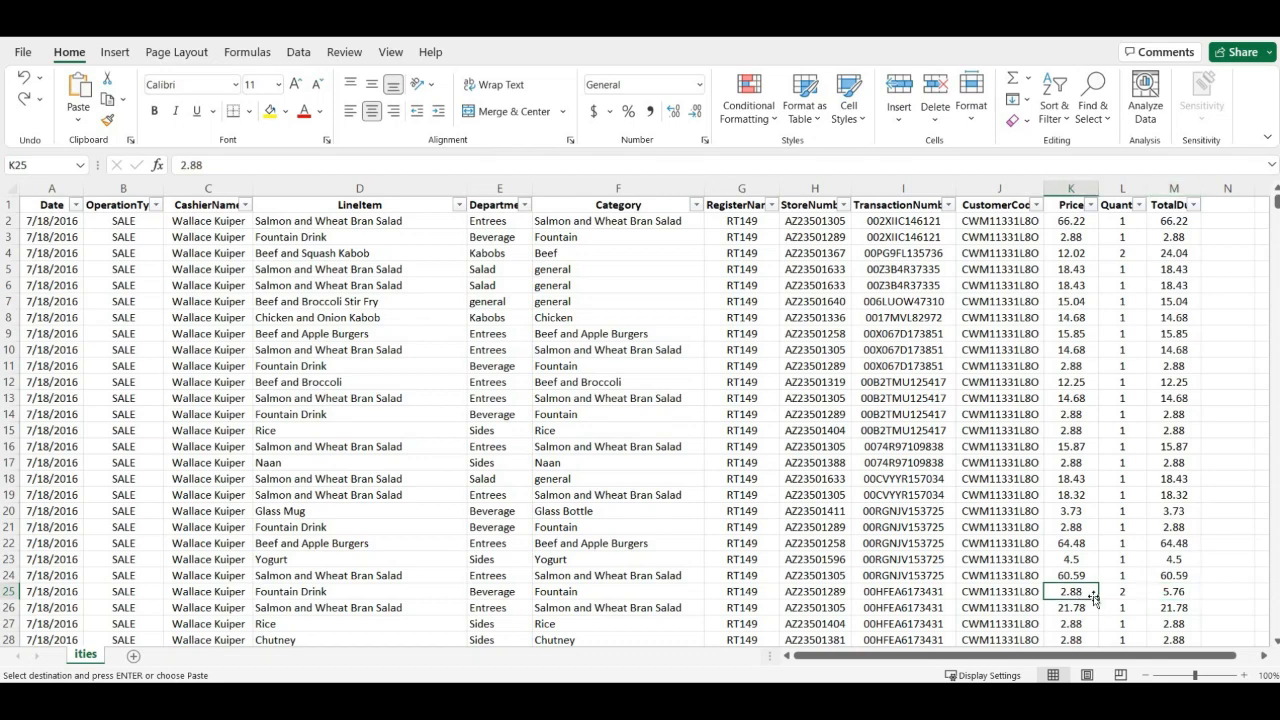
right_click(1179, 593)
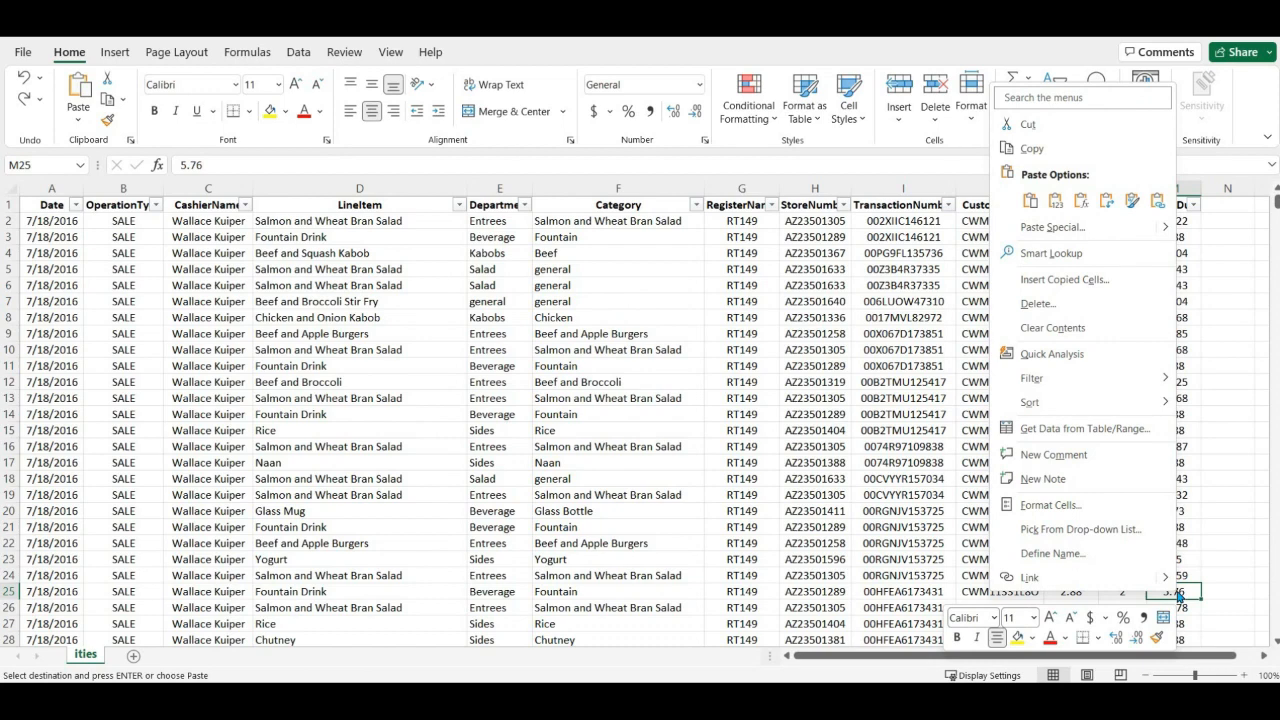
click(1188, 534)
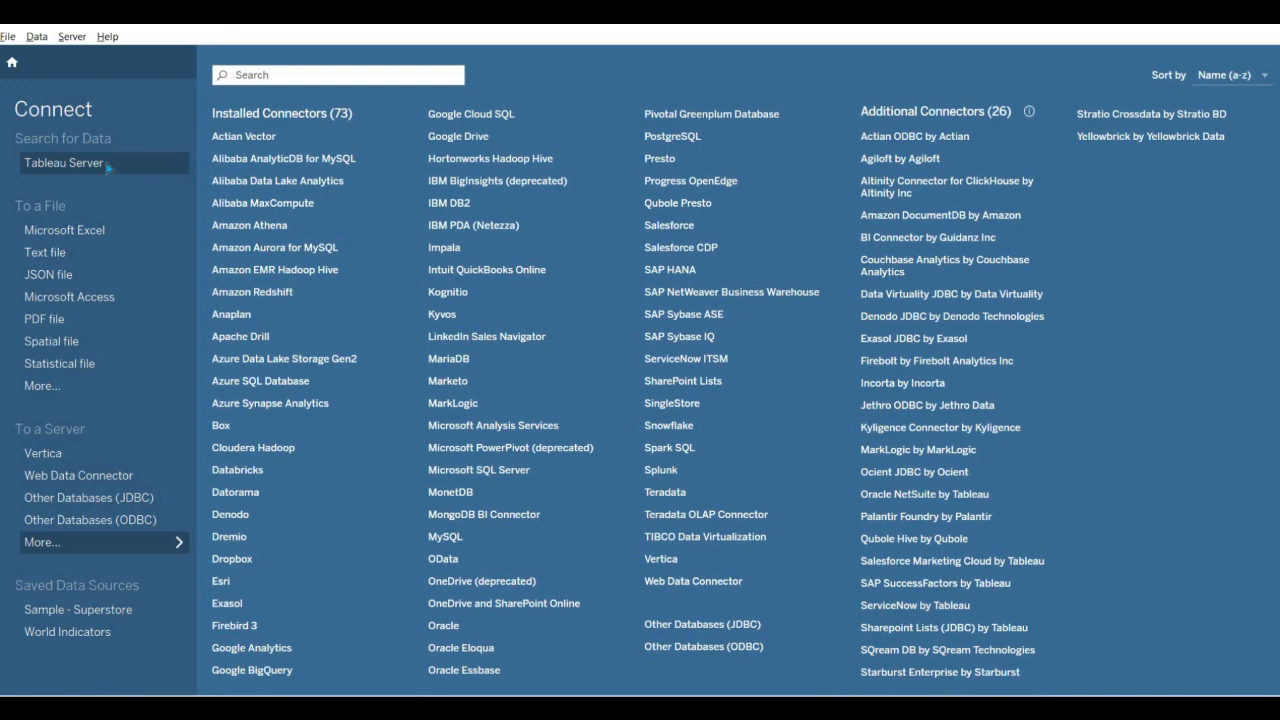
In Tableau, connect to the text file ities from the Downloads folder as the data source.
click(66, 254)
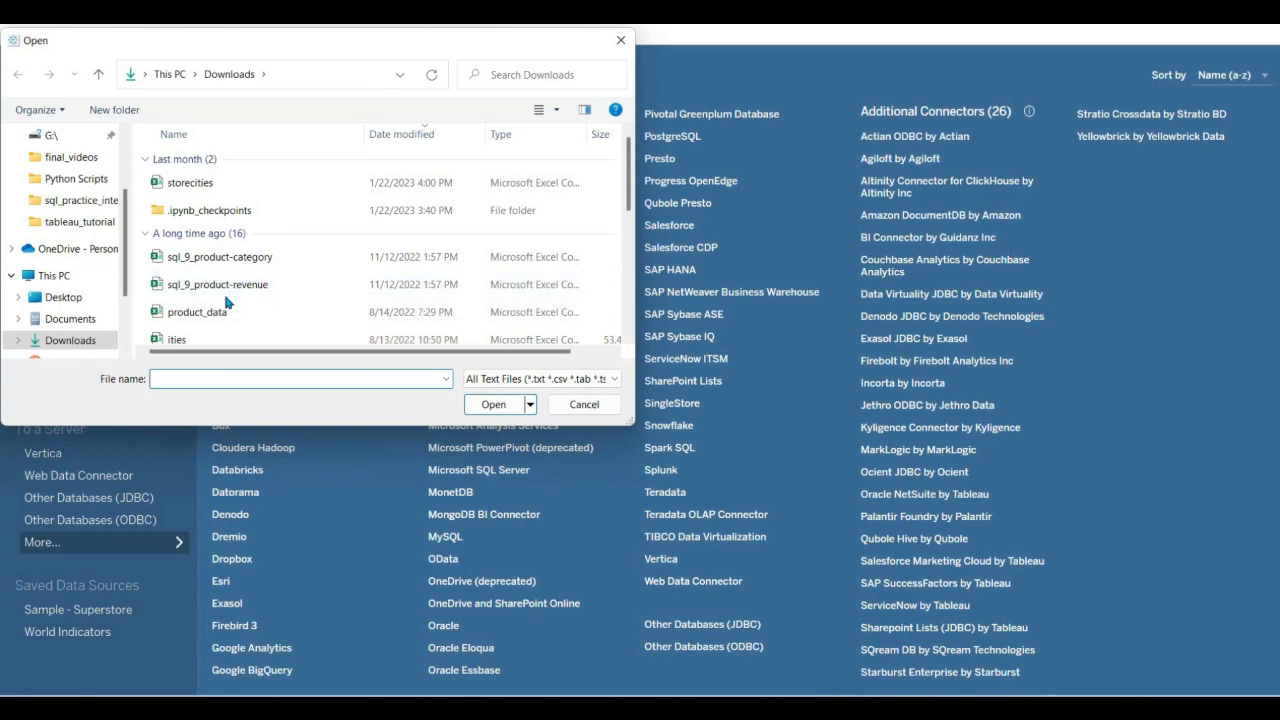
click(182, 349)
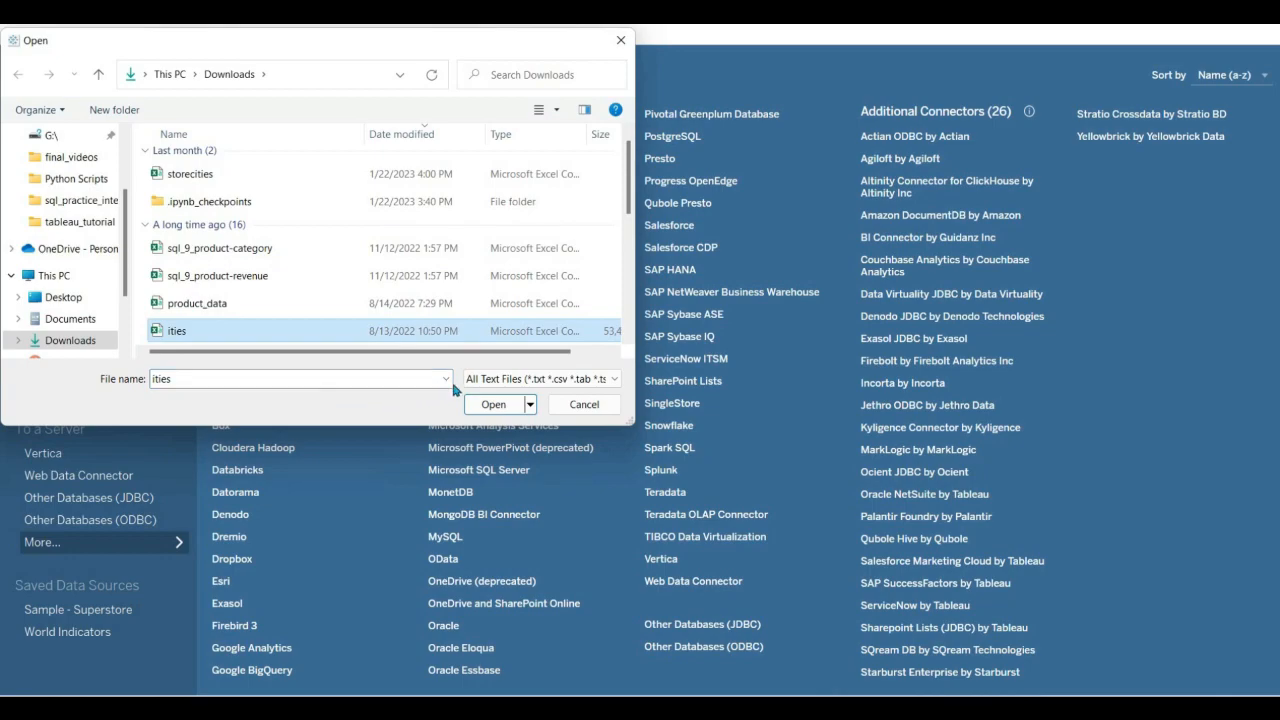
click(494, 405)
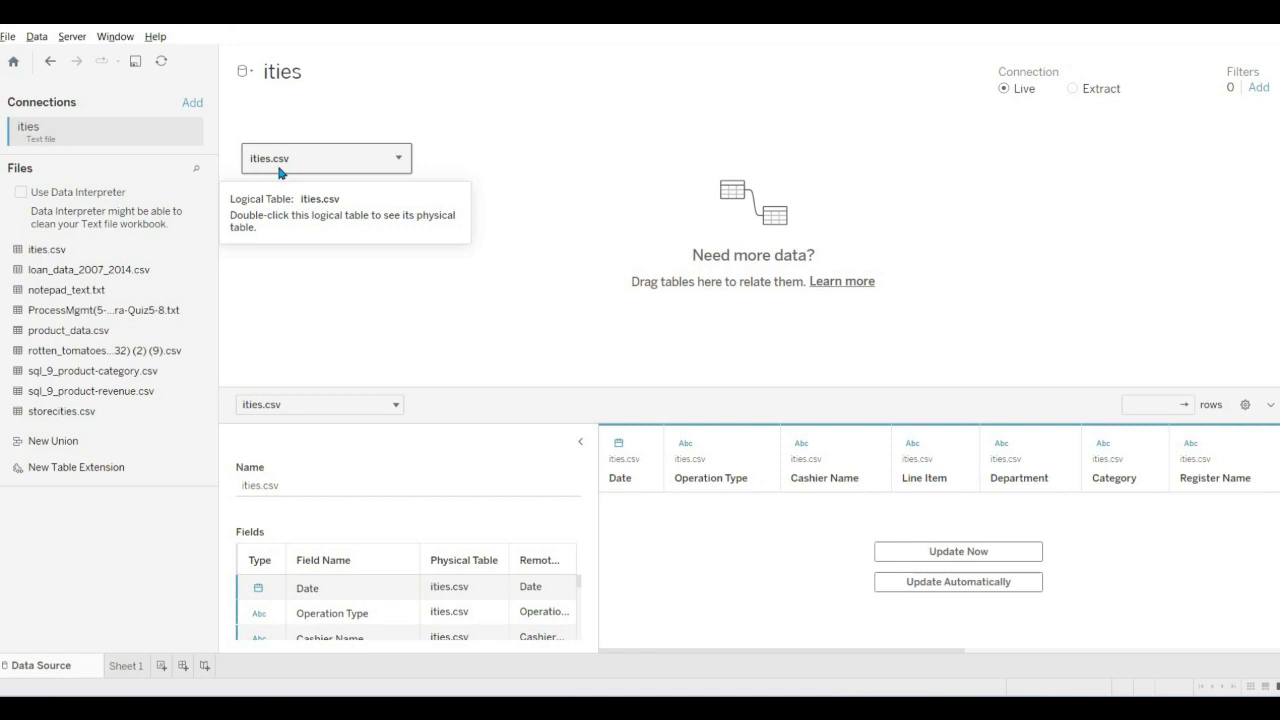
Load the data preview for ities.csv, look through its fields and rows, and open Sheet 1.
scroll(346, 609, down, 1)
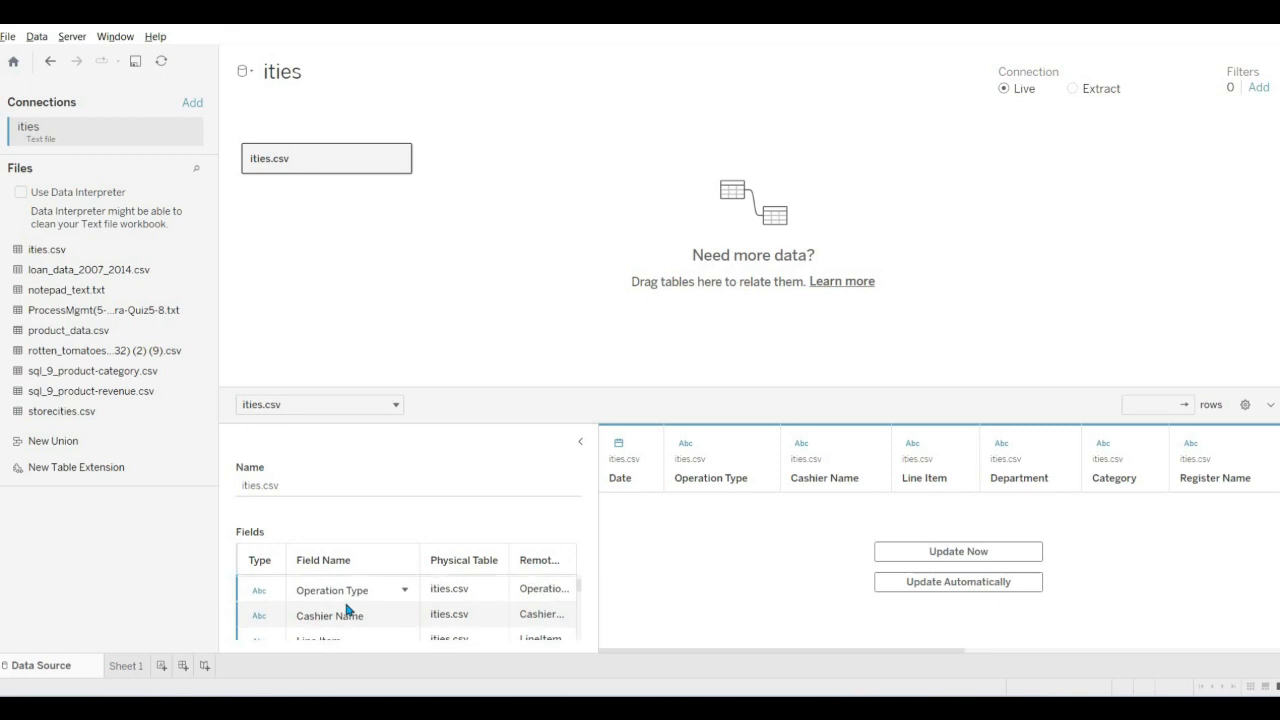
scroll(346, 609, down, 1)
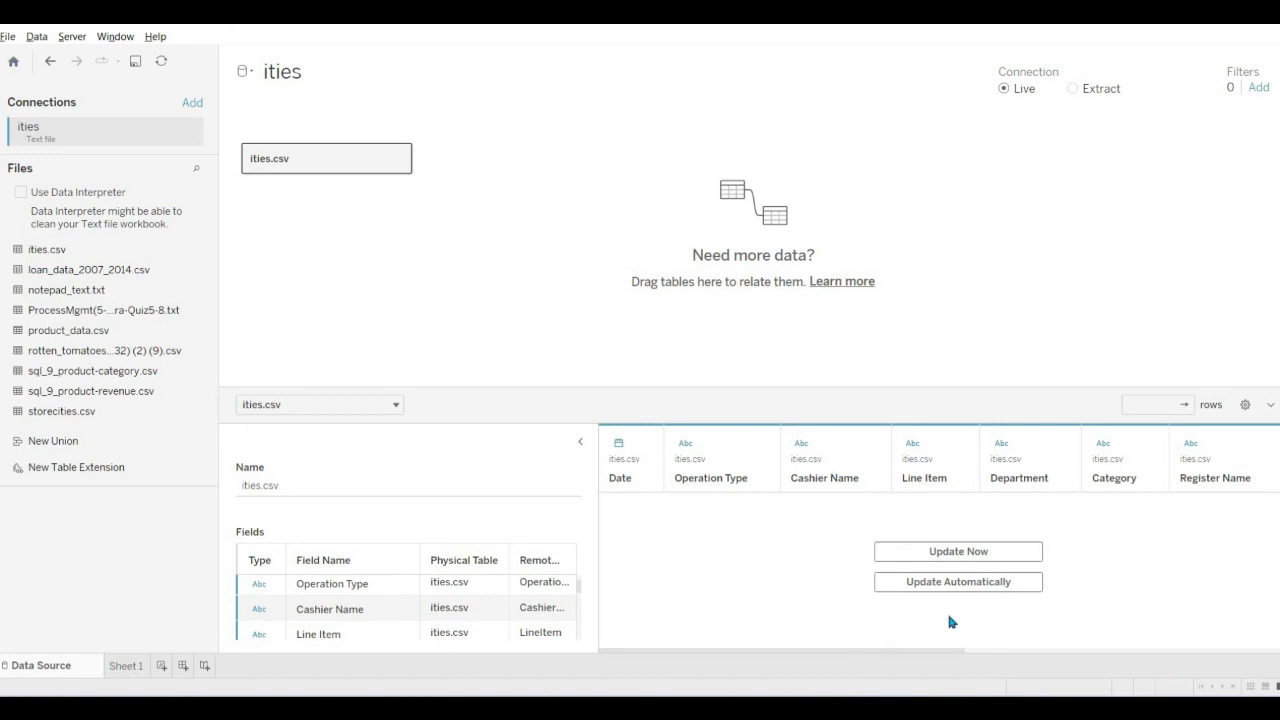
click(977, 554)
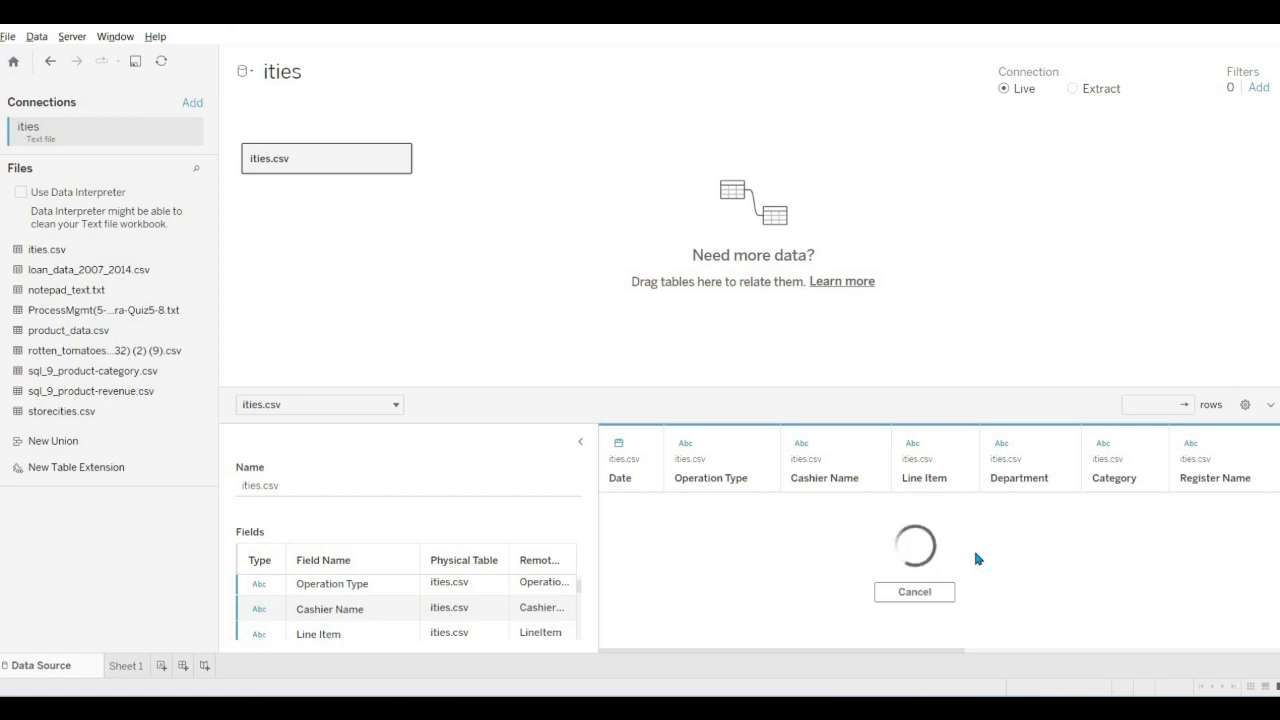
click(1136, 405)
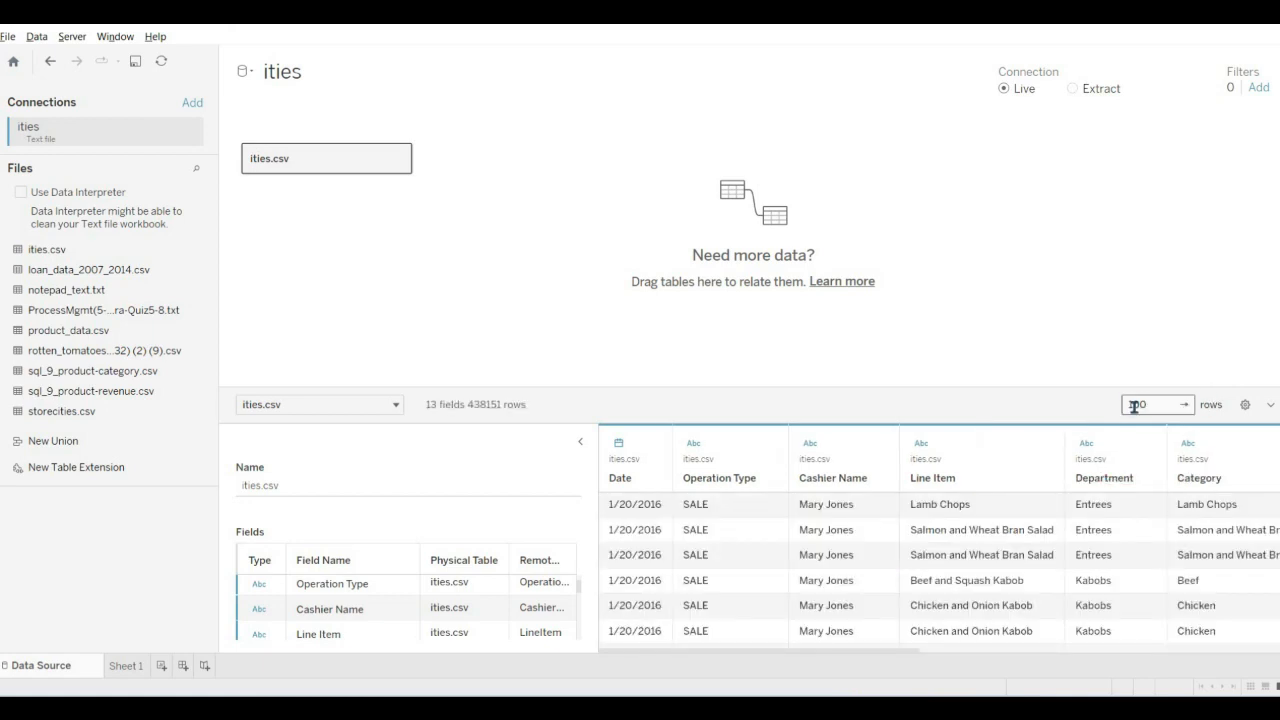
click(1134, 406)
scroll(958, 604, down, 3)
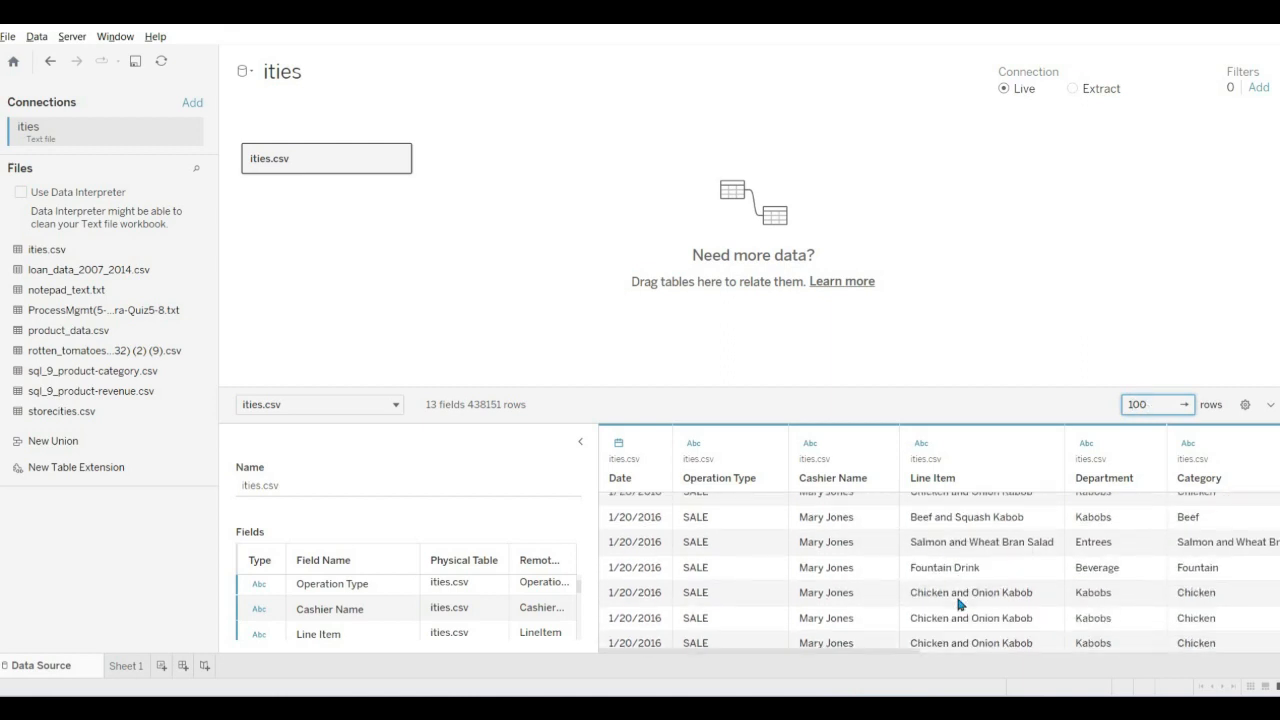
scroll(1020, 560, up, 3)
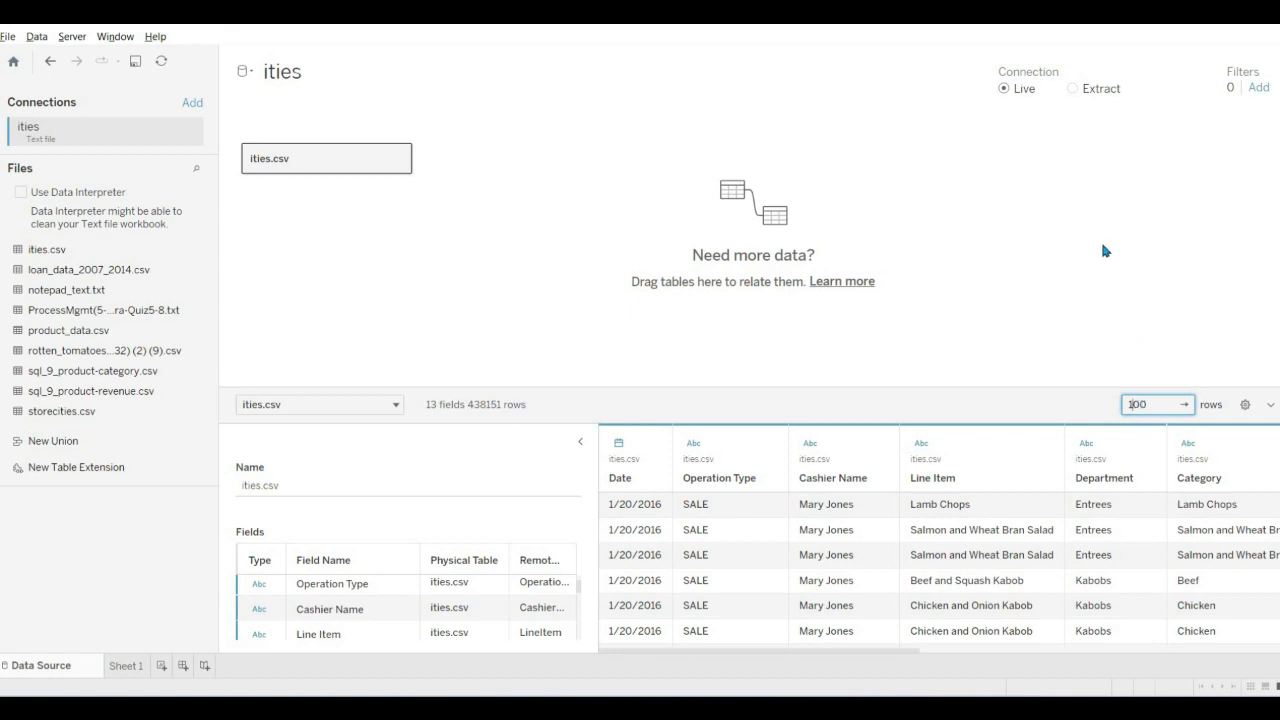
click(125, 664)
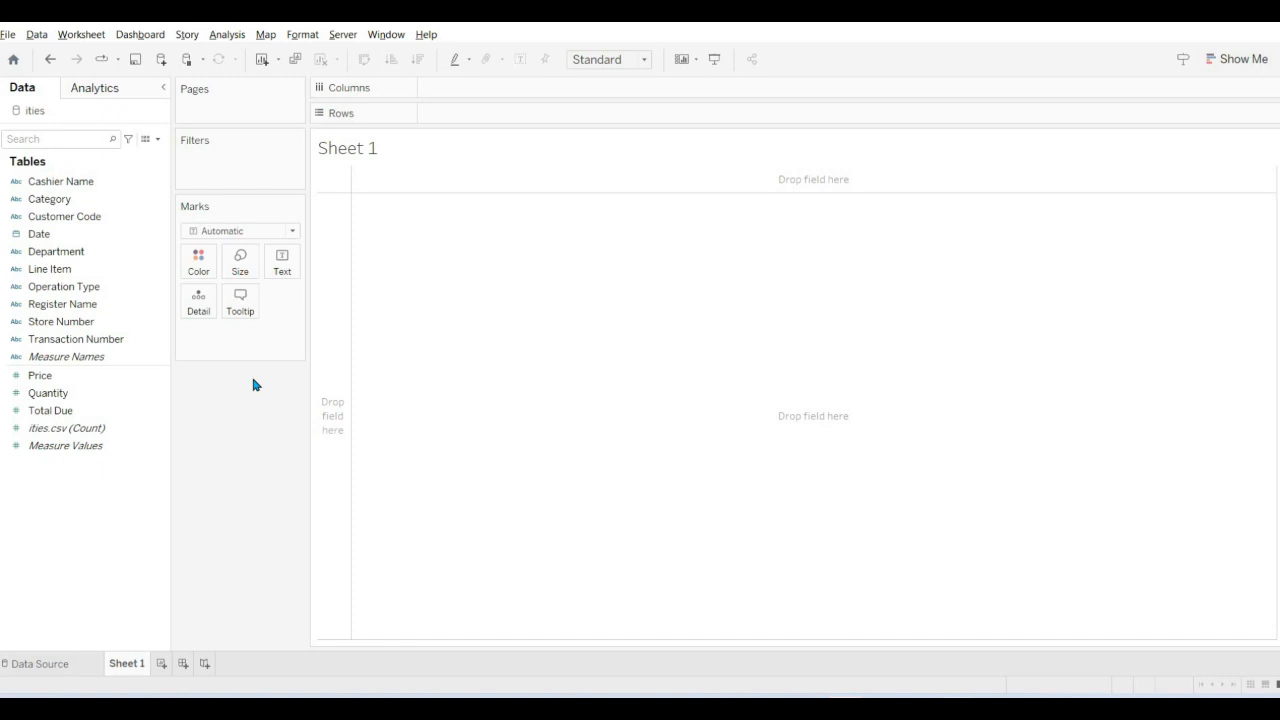
Convert the Price measure to a dimension.
click(45, 430)
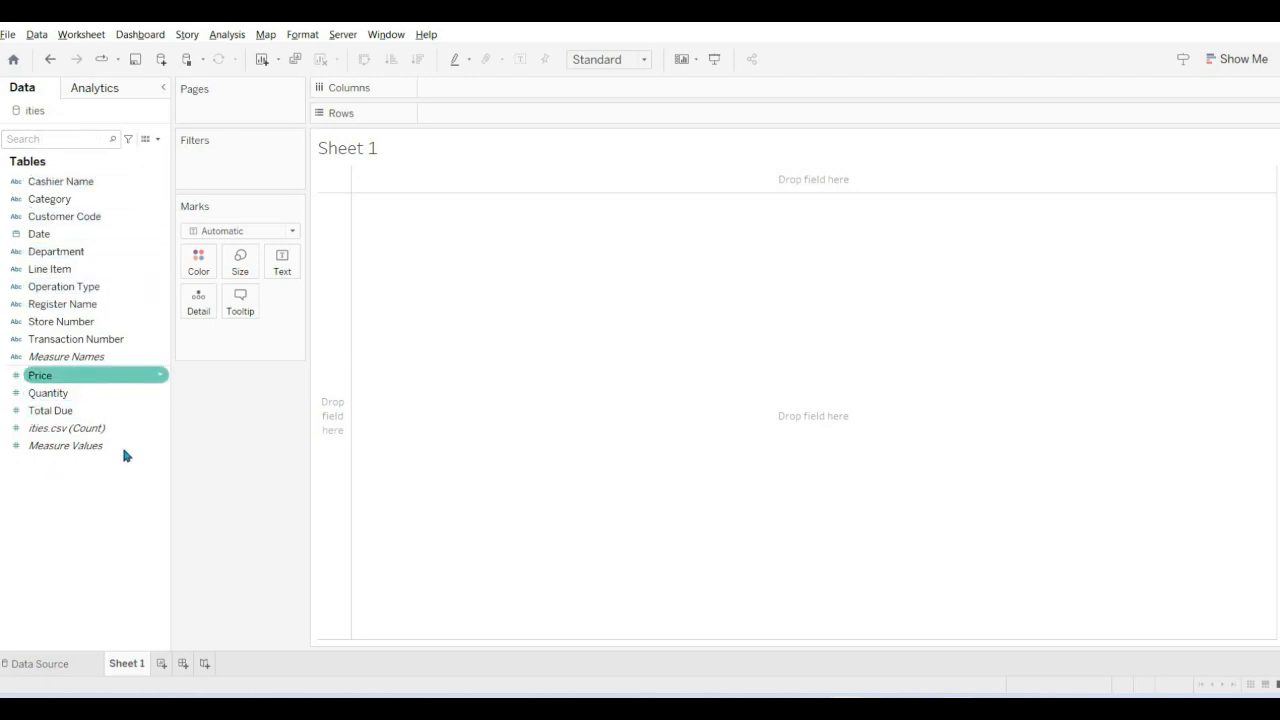
click(162, 377)
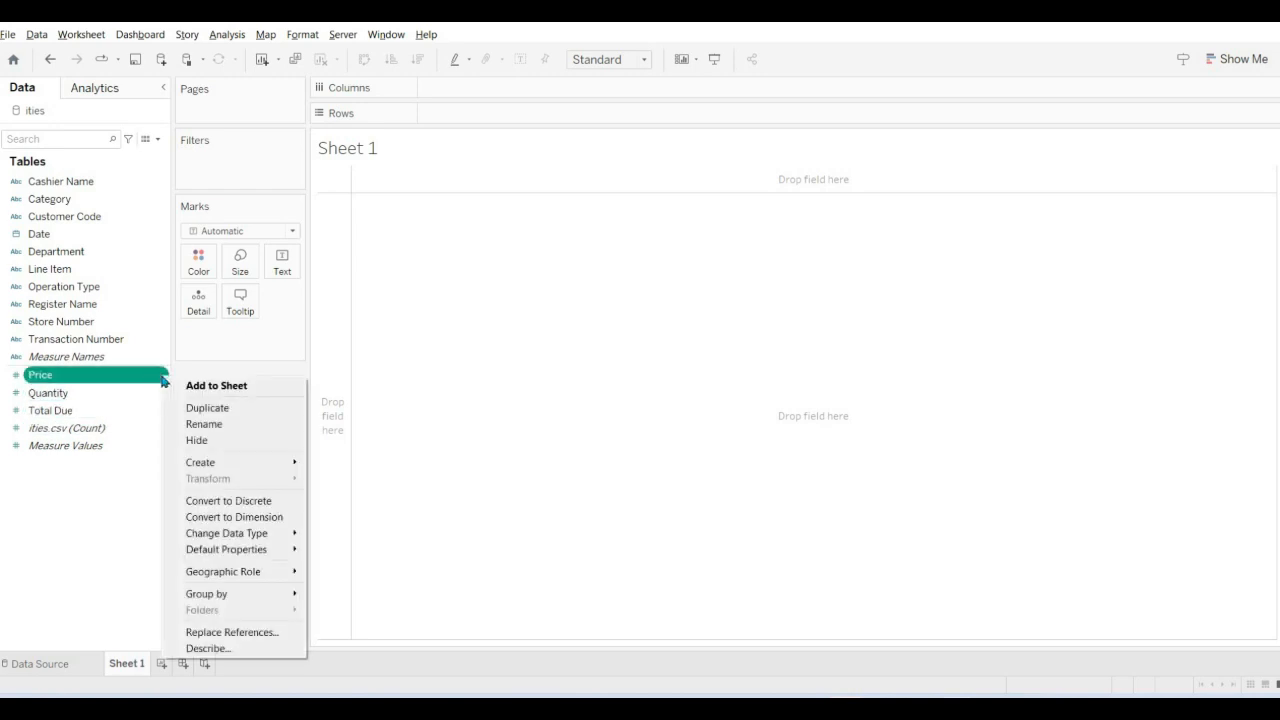
click(261, 517)
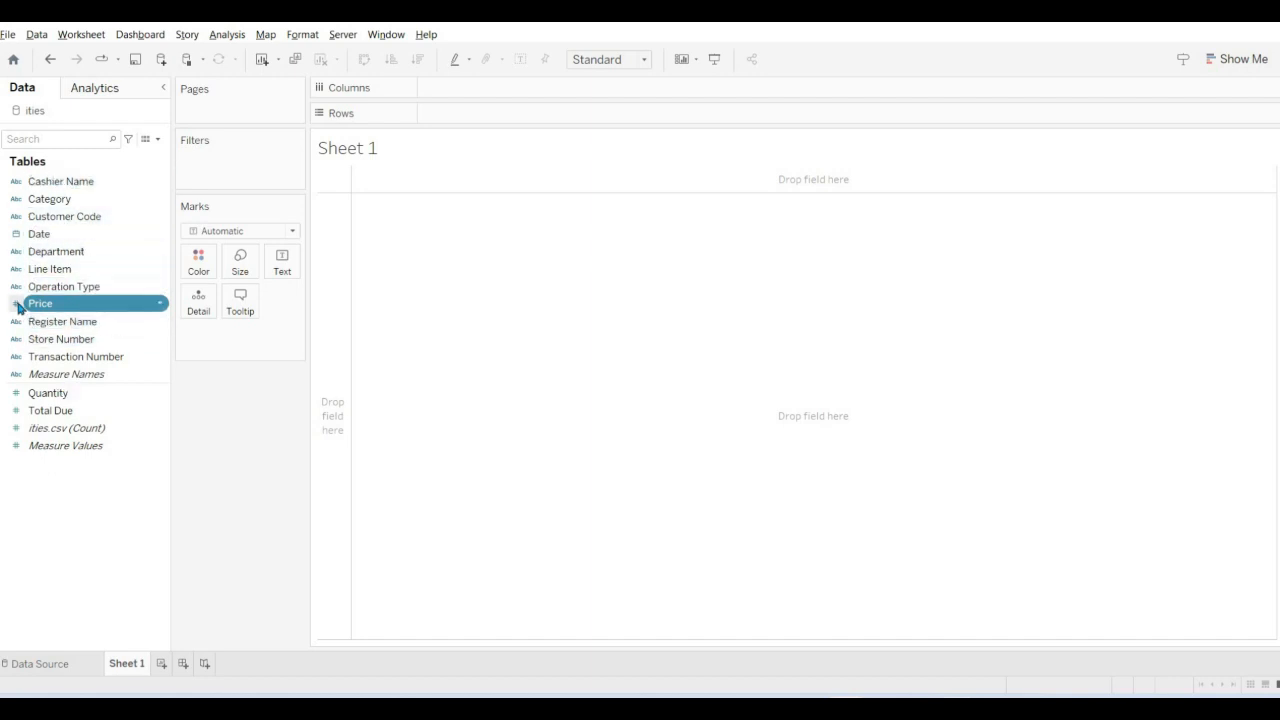
Change the data type of the Price dimension to String.
click(159, 305)
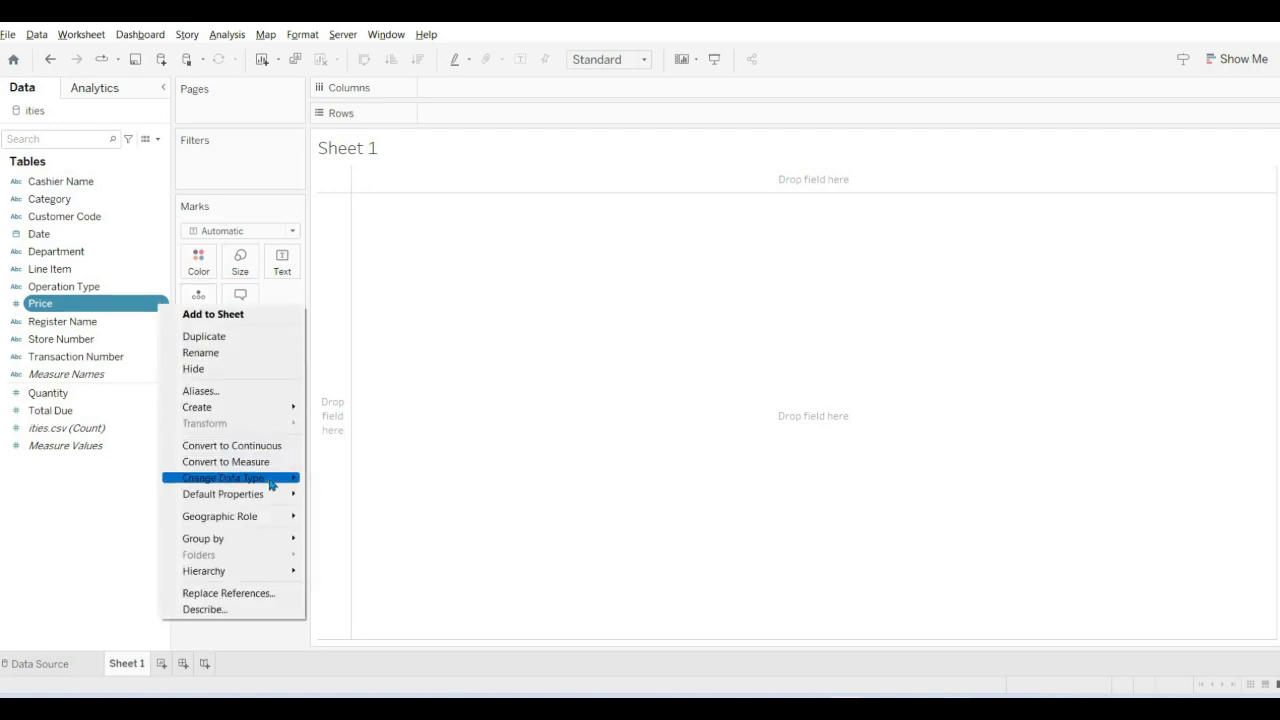
mouse_move(270, 484)
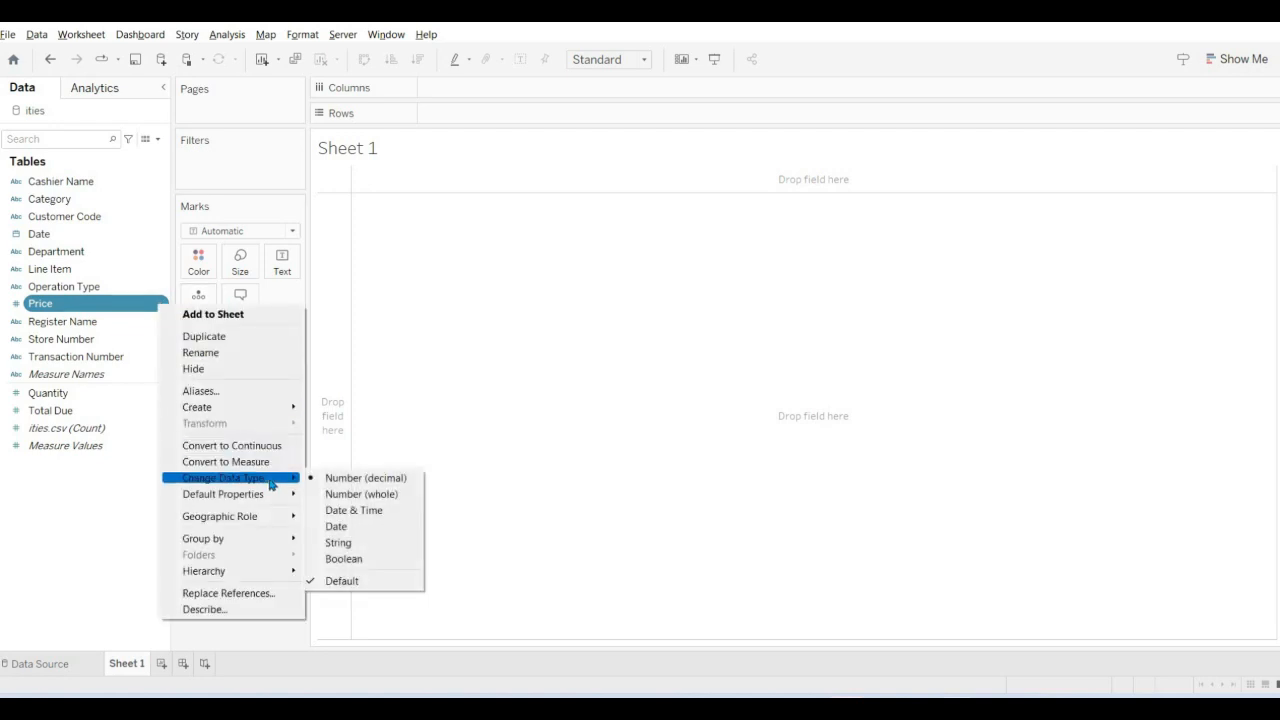
click(366, 546)
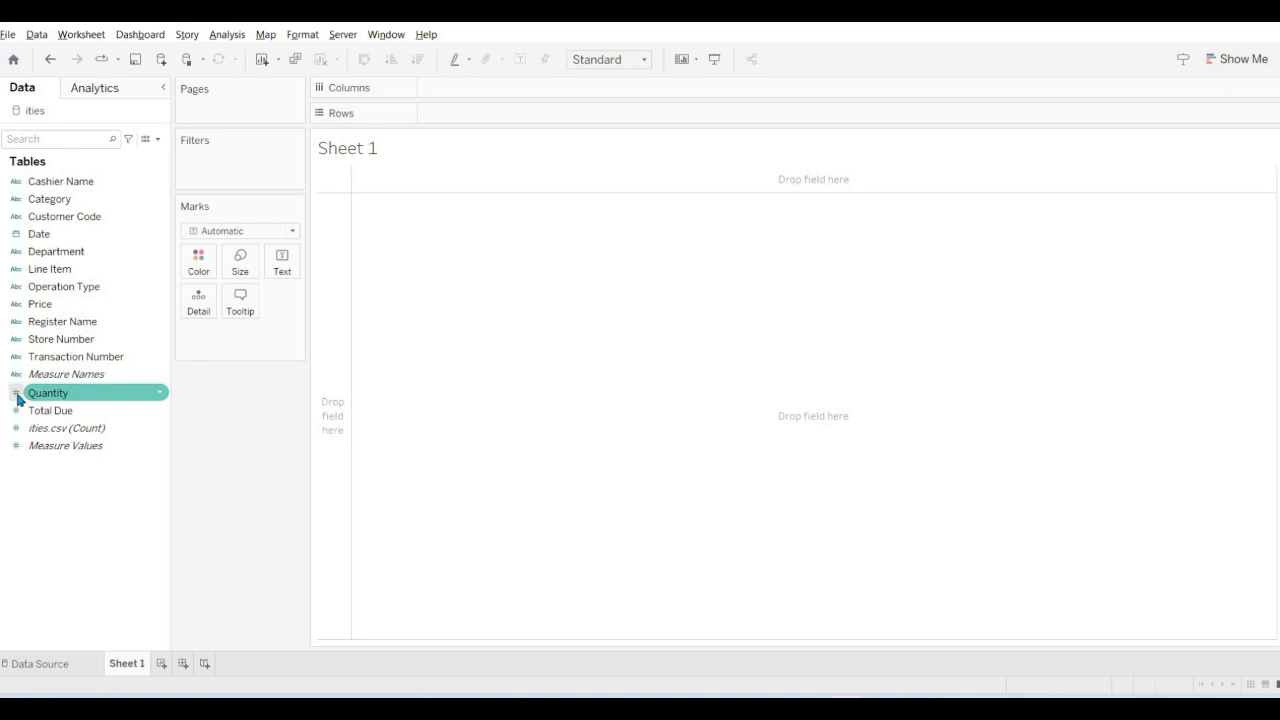
Set the data type of the Price field back to Number (decimal).
click(120, 252)
click(154, 305)
click(97, 323)
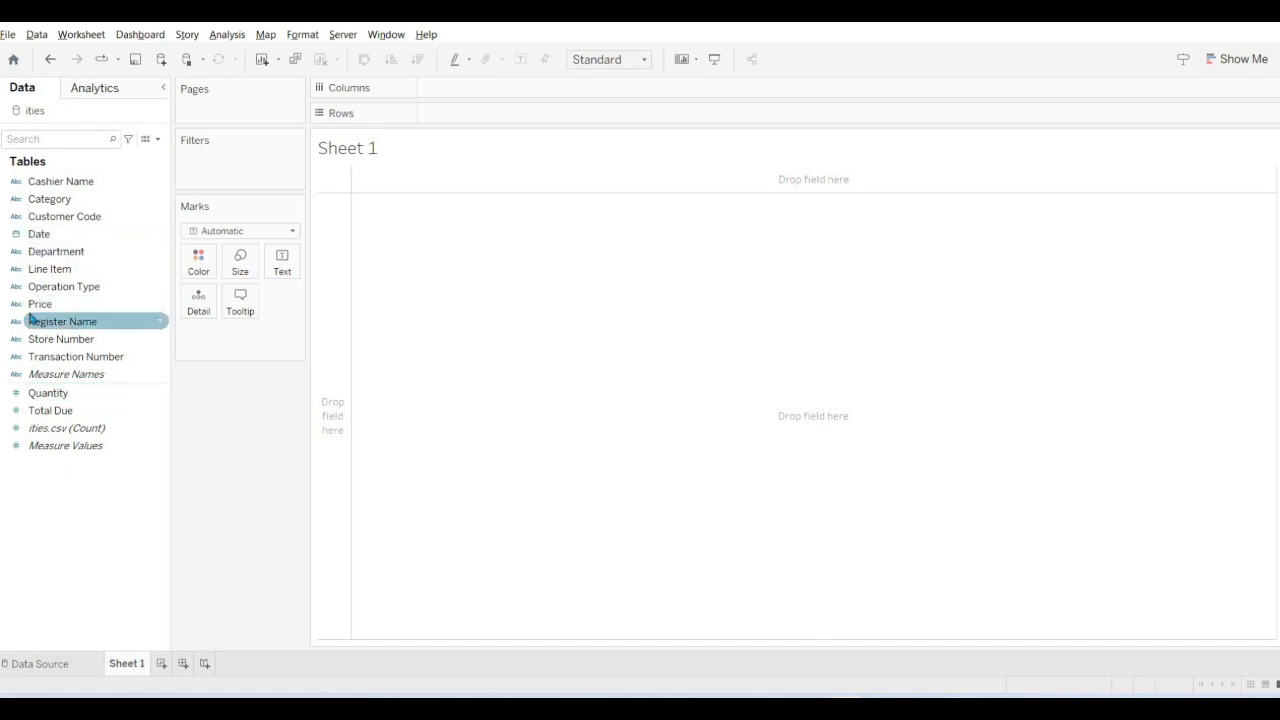
click(17, 311)
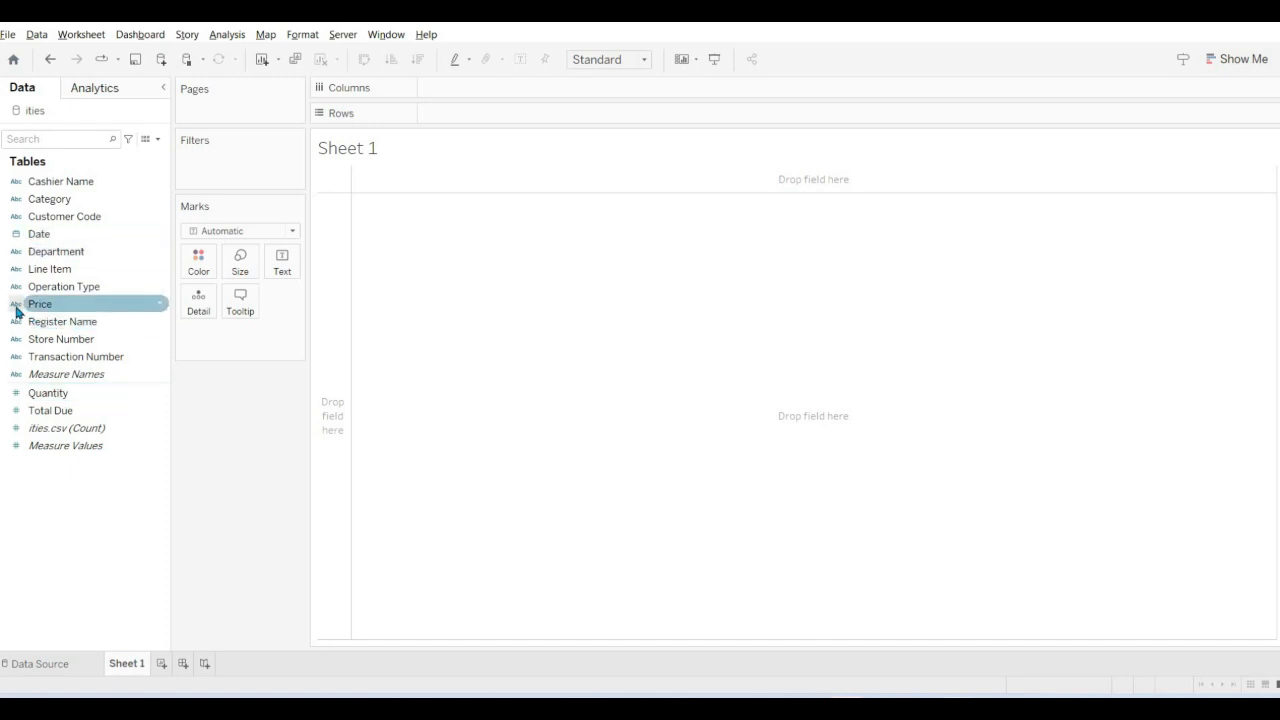
click(158, 305)
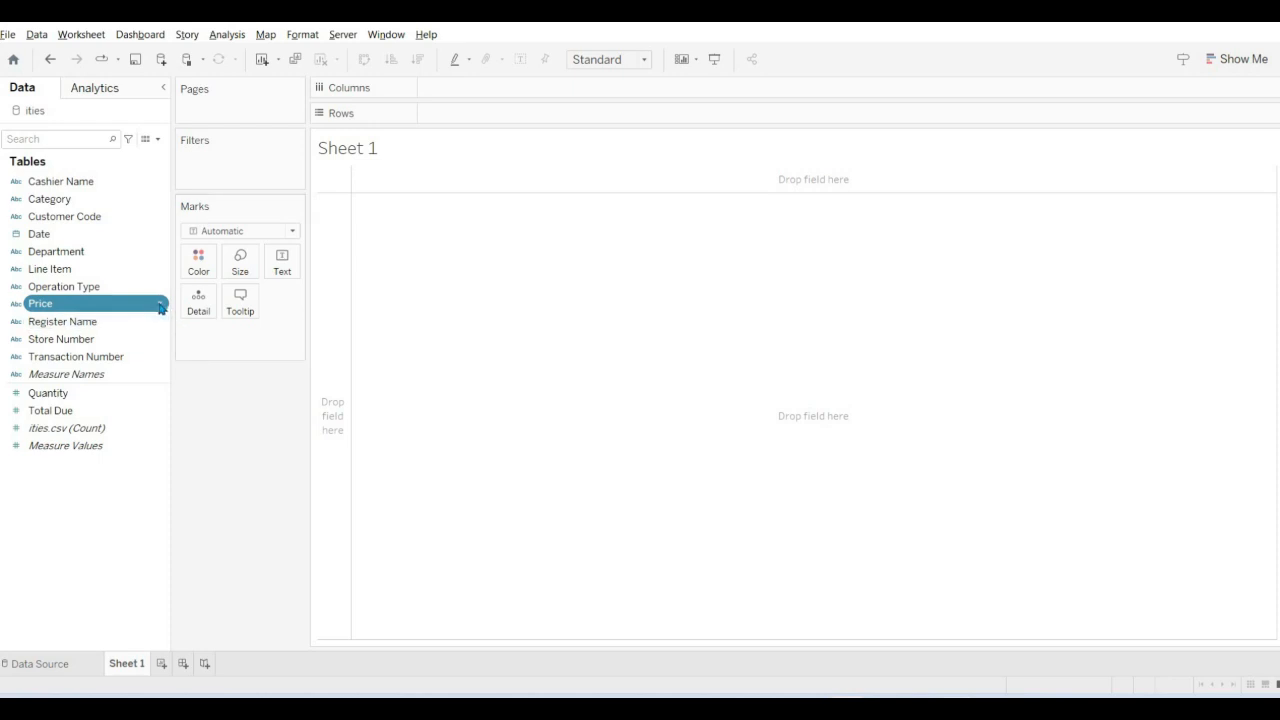
click(159, 306)
mouse_move(232, 472)
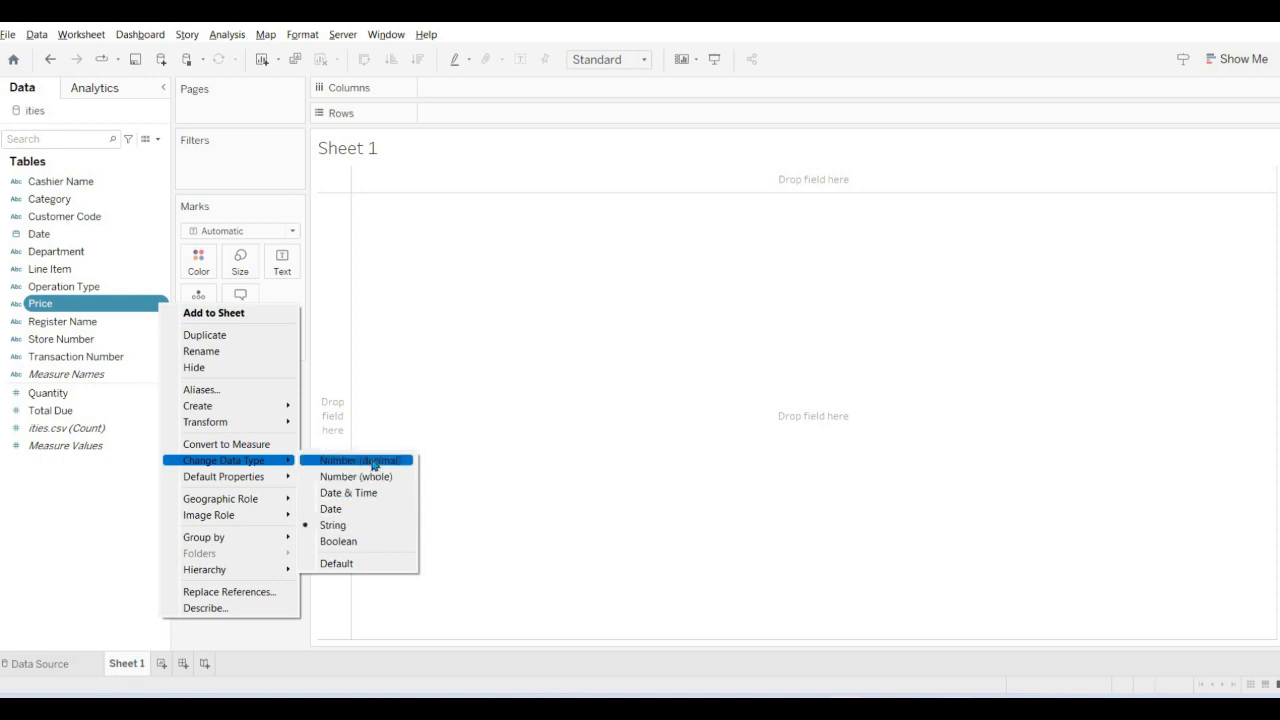
click(373, 462)
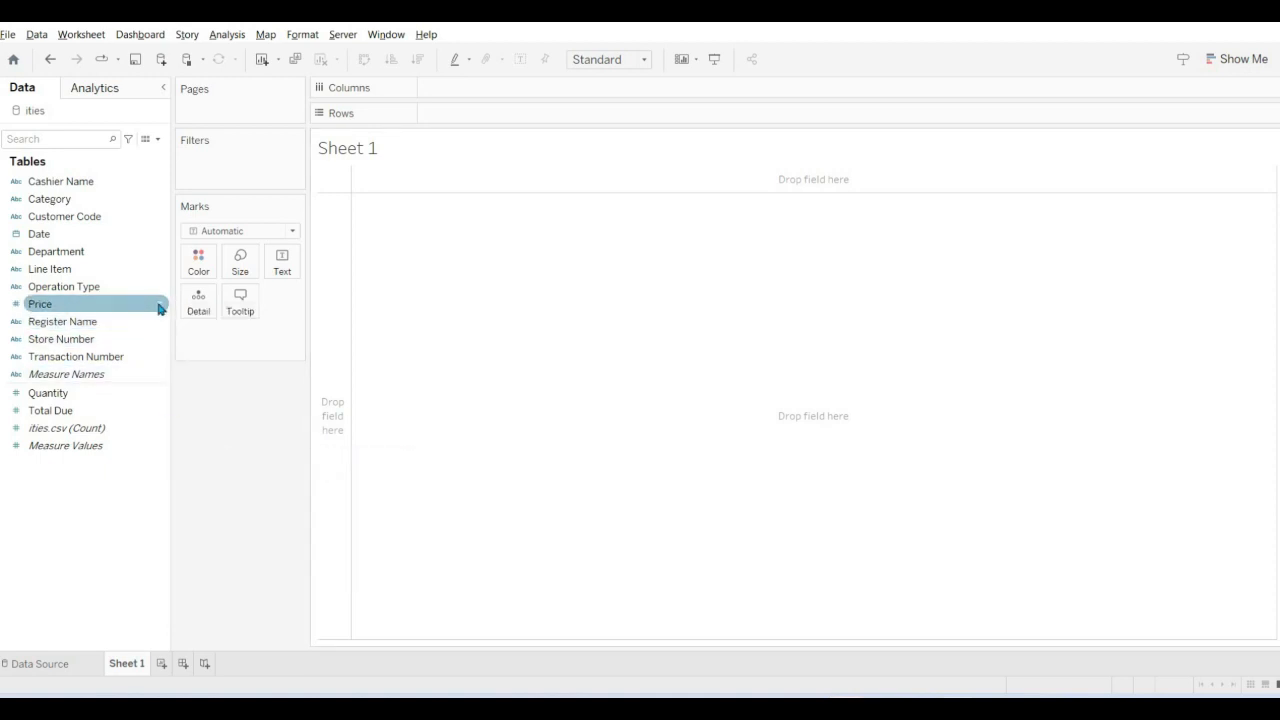
Convert the Price dimension back to a measure.
click(159, 307)
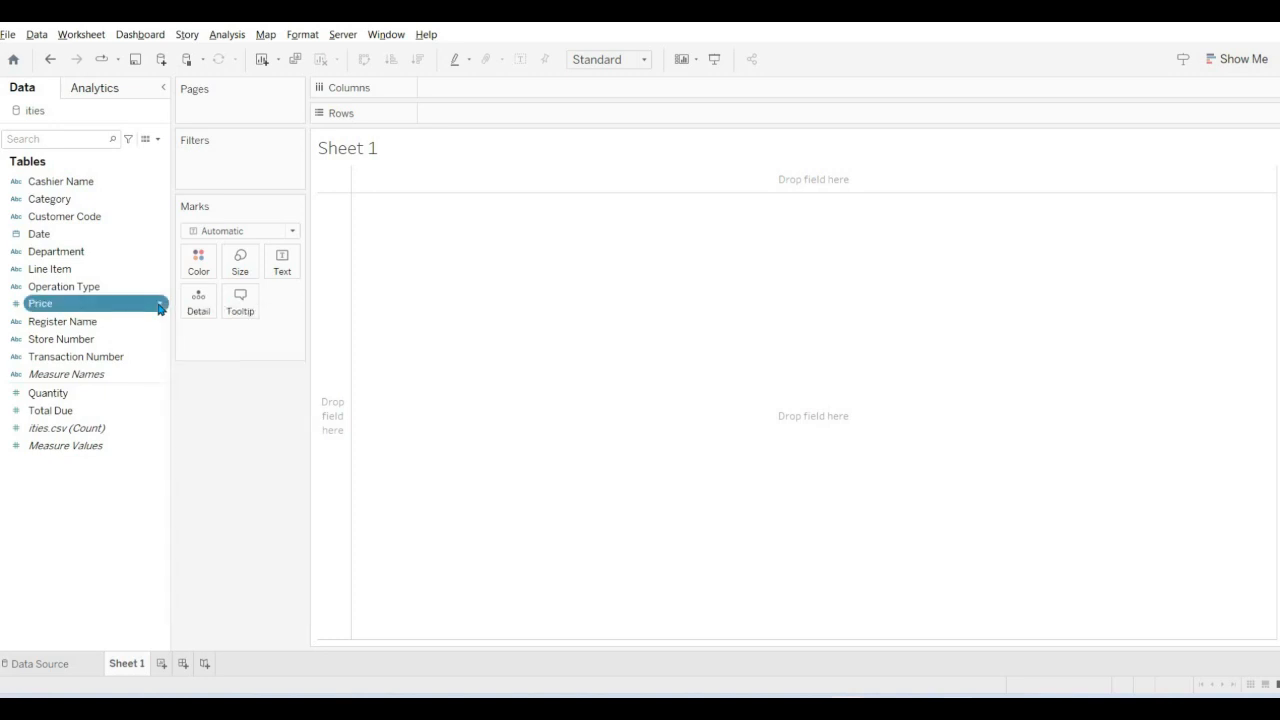
click(159, 307)
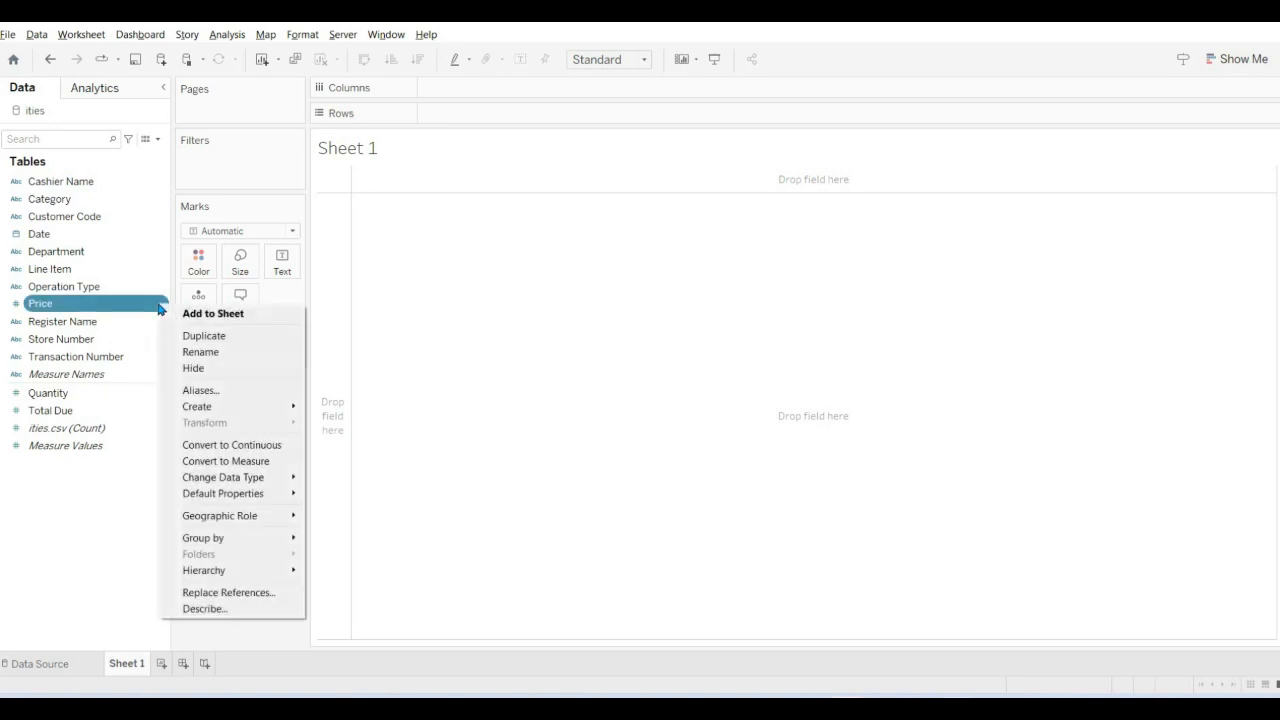
click(259, 462)
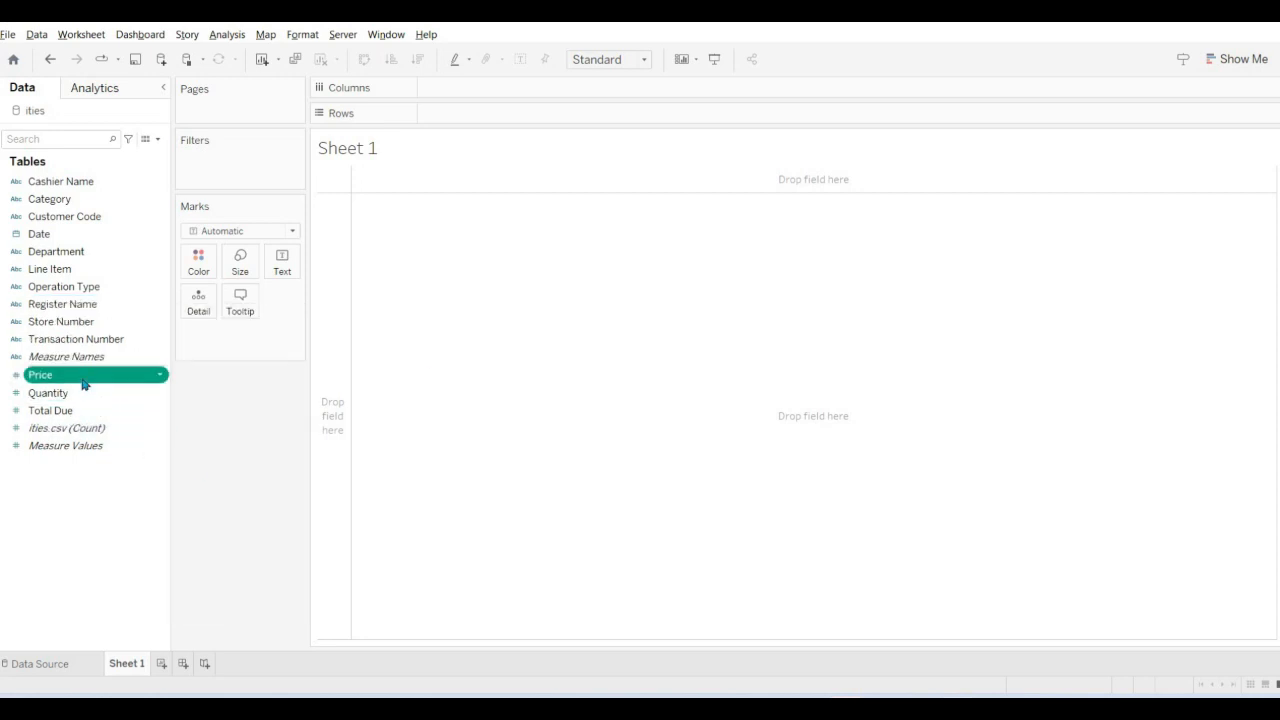
Chart the summed Quantity for each Department, with Department on rows and Quantity on columns, and switch the view to a text table.
click(1228, 62)
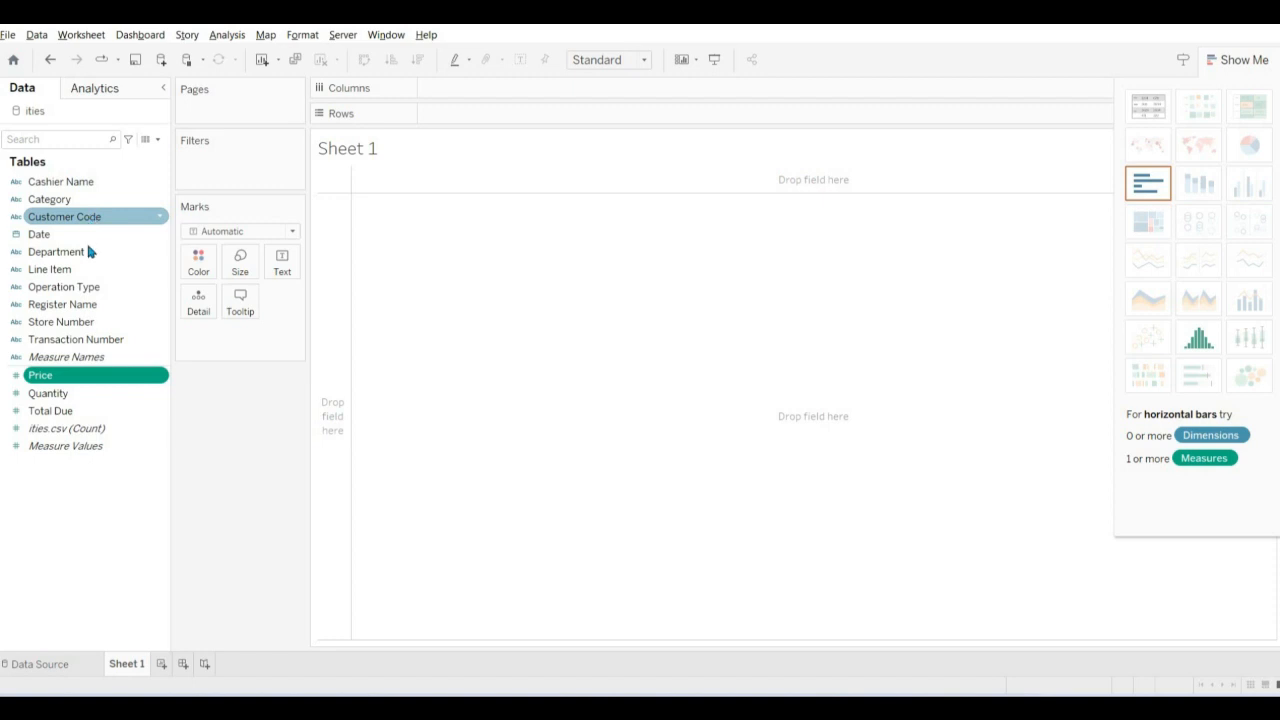
drag(88, 251, 491, 117)
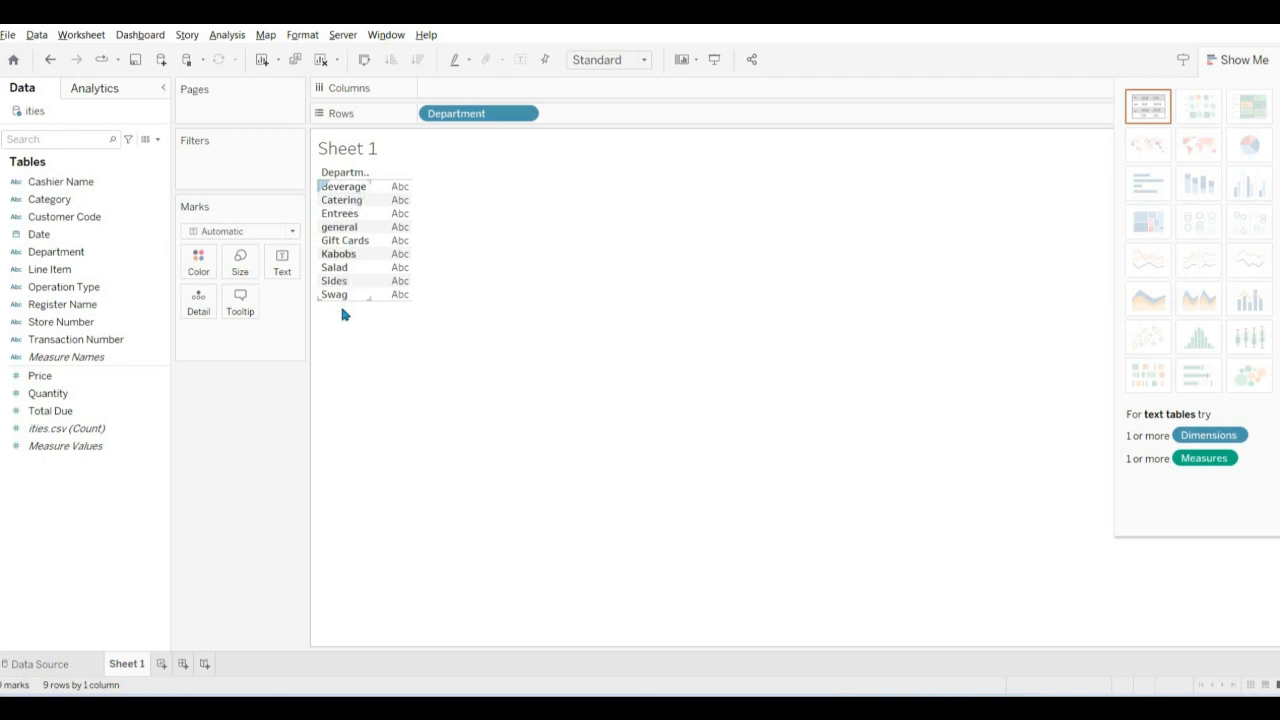
click(90, 374)
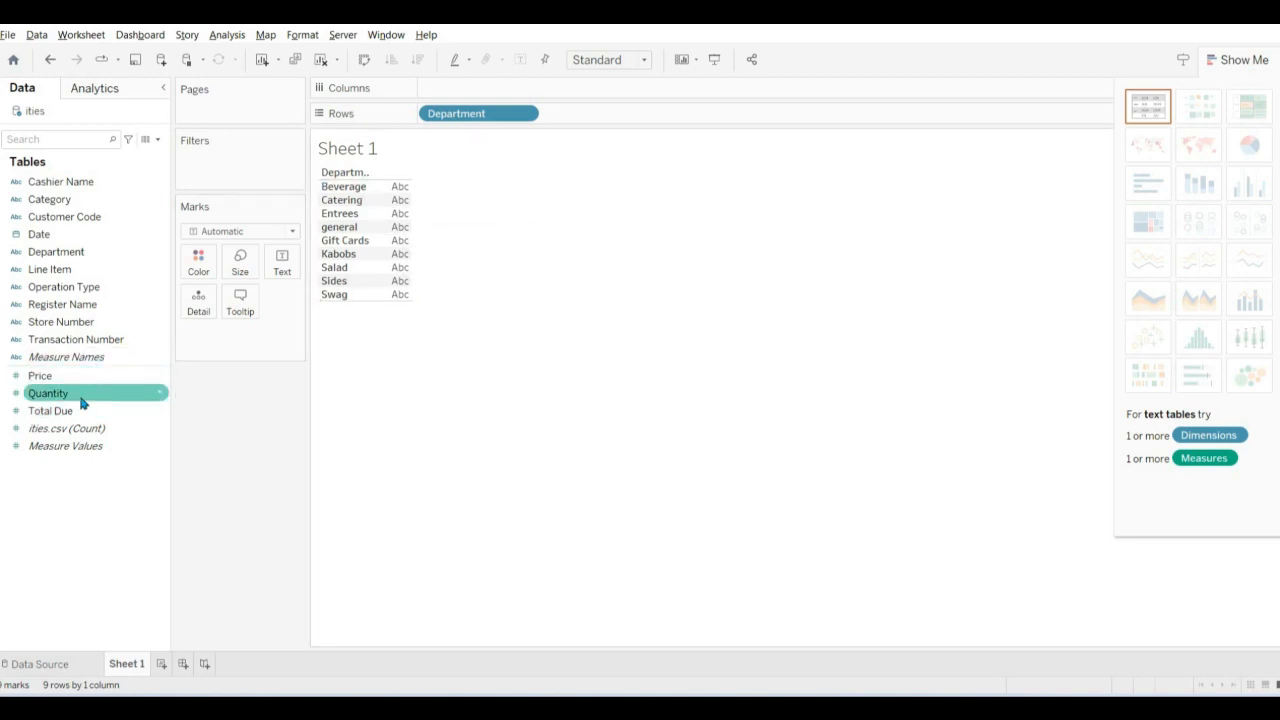
drag(60, 393, 486, 97)
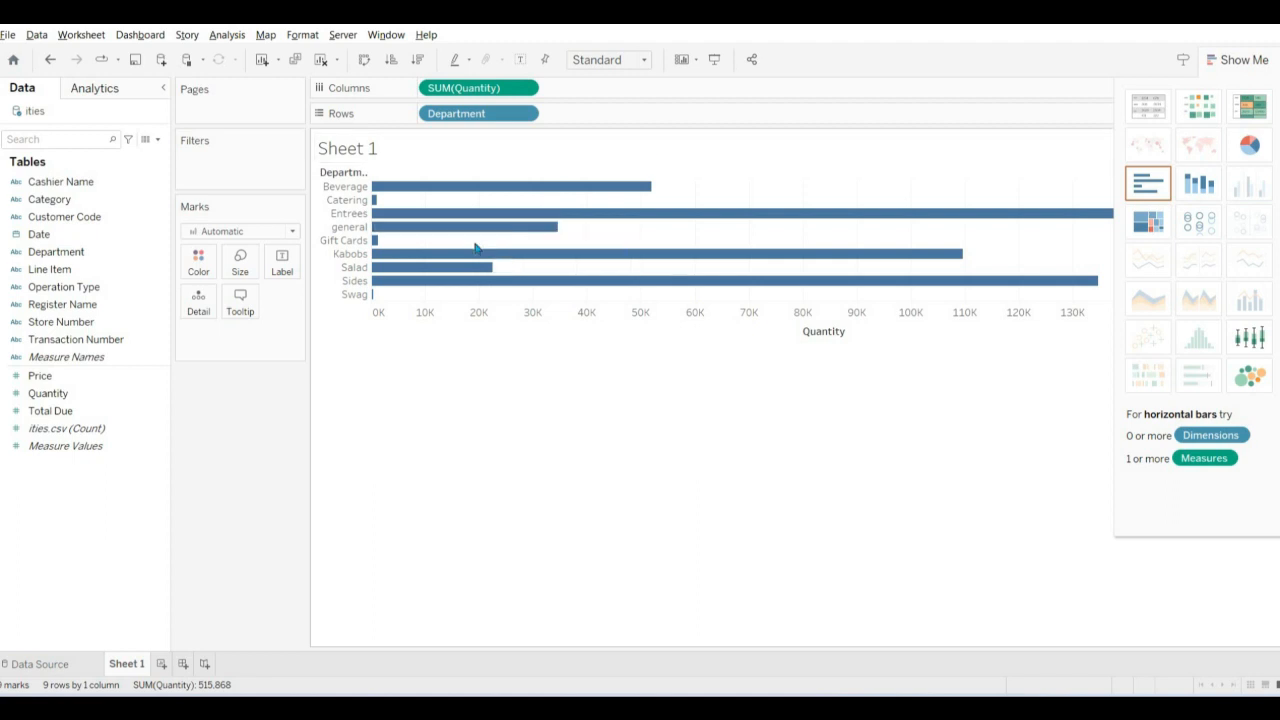
mouse_move(510, 215)
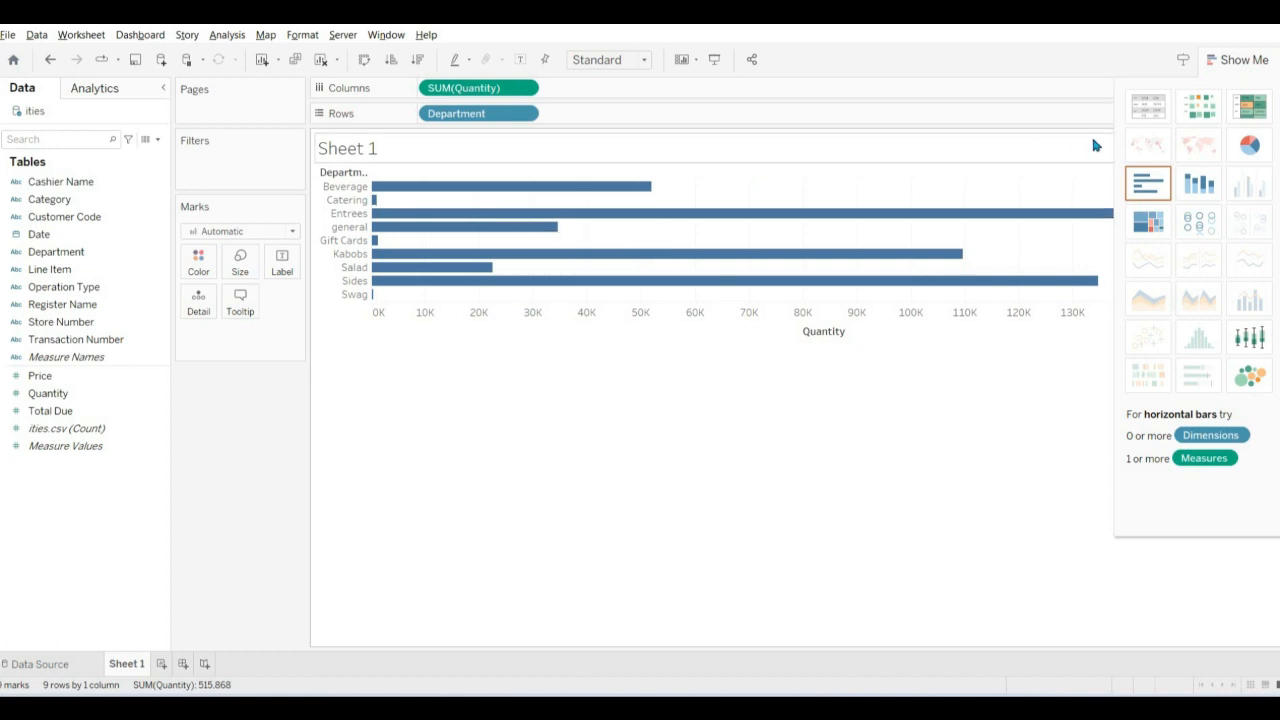
click(1151, 117)
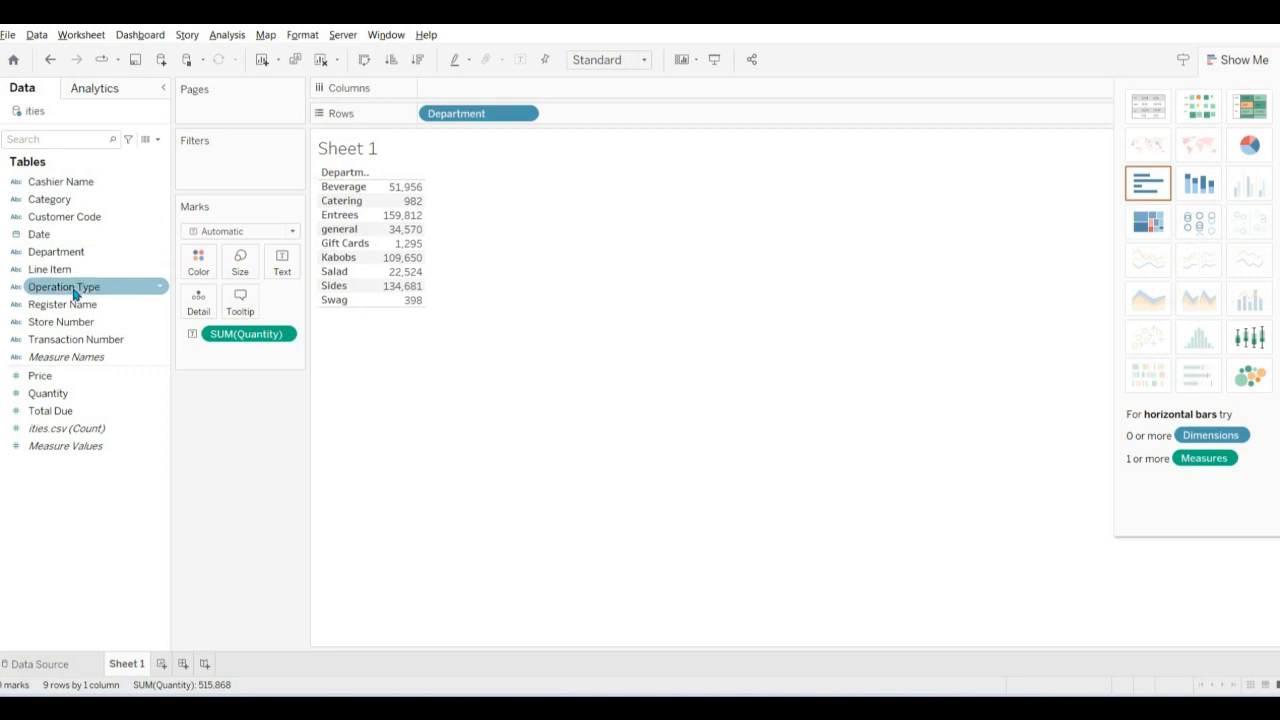
Add an Operation Type filter that includes both RETURN and SALE, and show its filter control beside the table.
drag(74, 293, 227, 165)
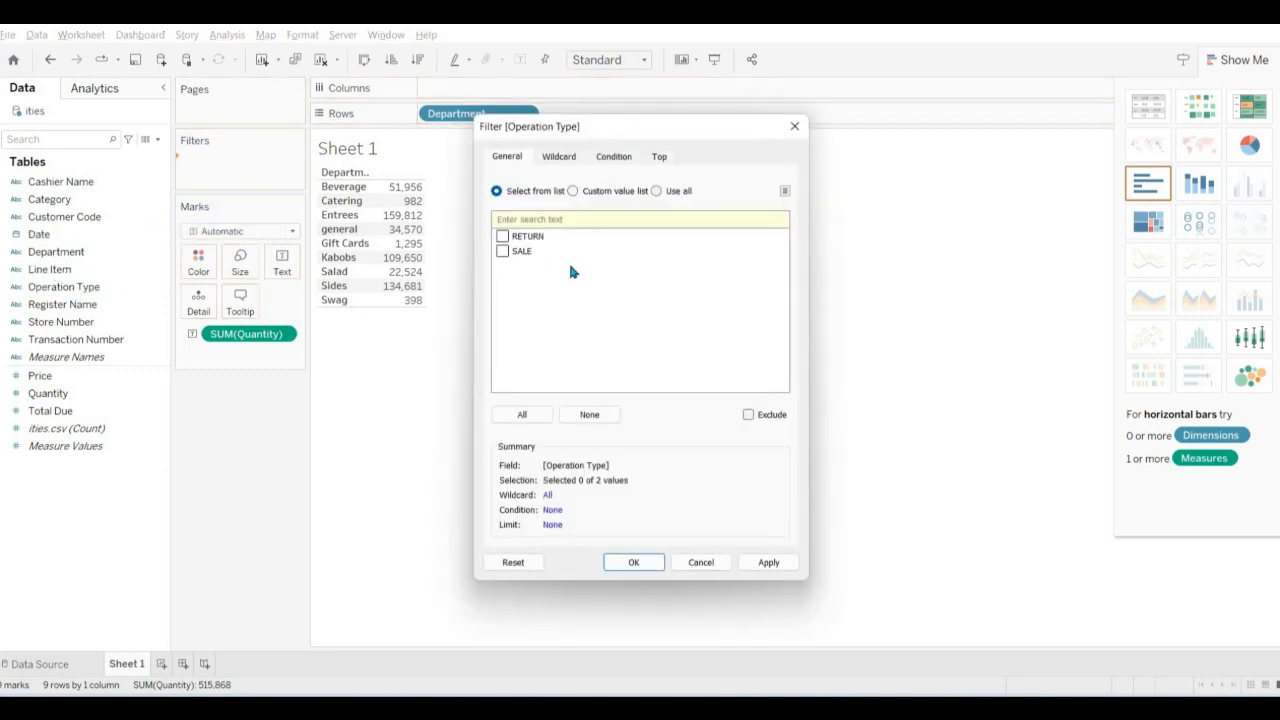
click(522, 414)
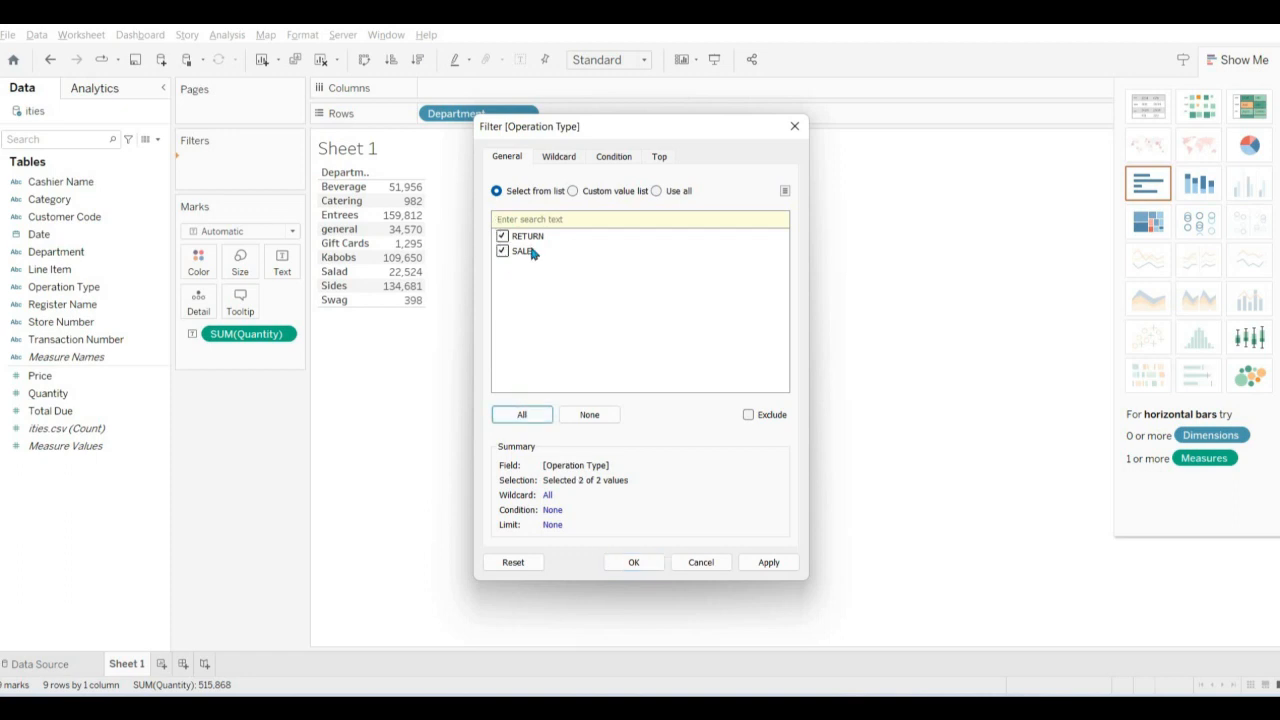
click(648, 566)
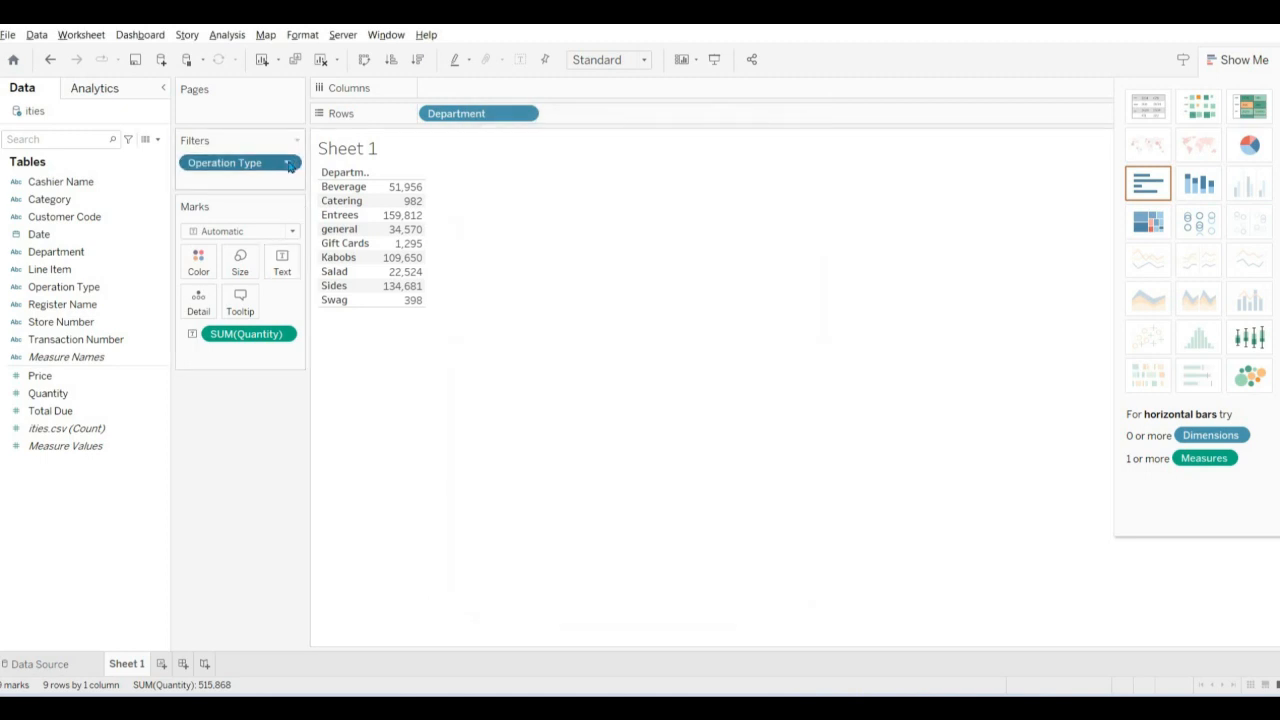
click(287, 163)
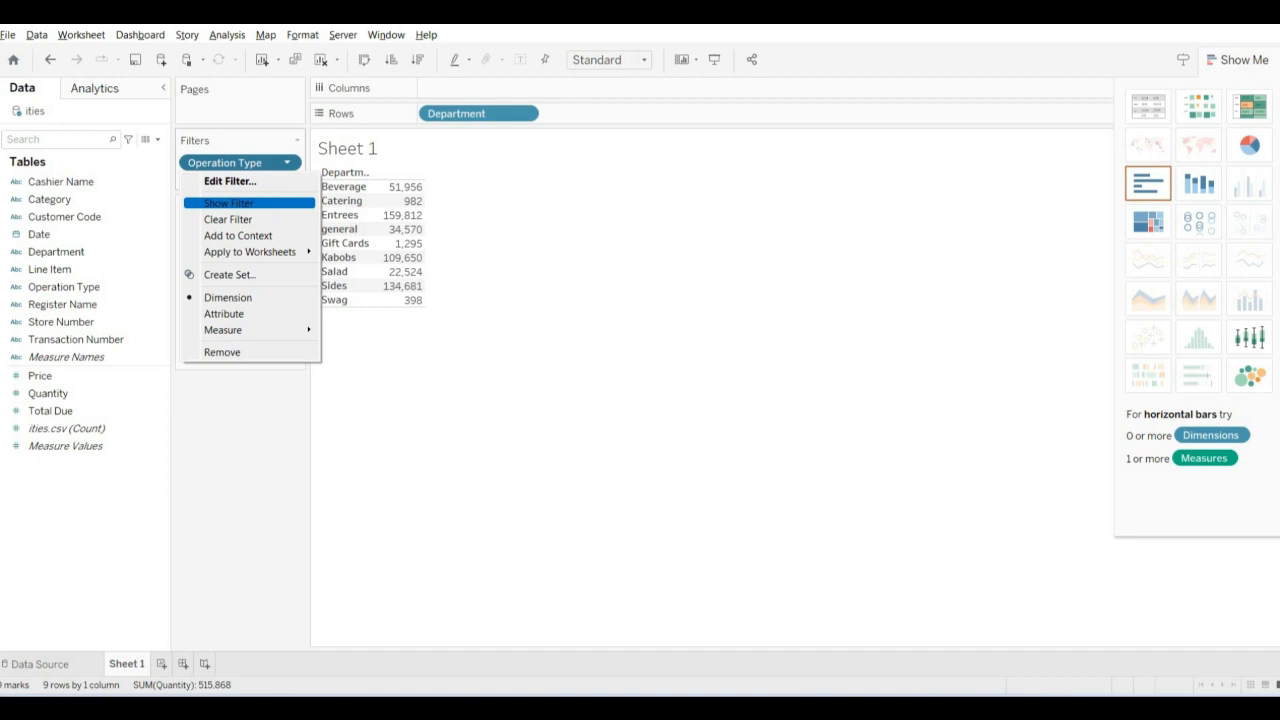
click(272, 204)
click(1245, 60)
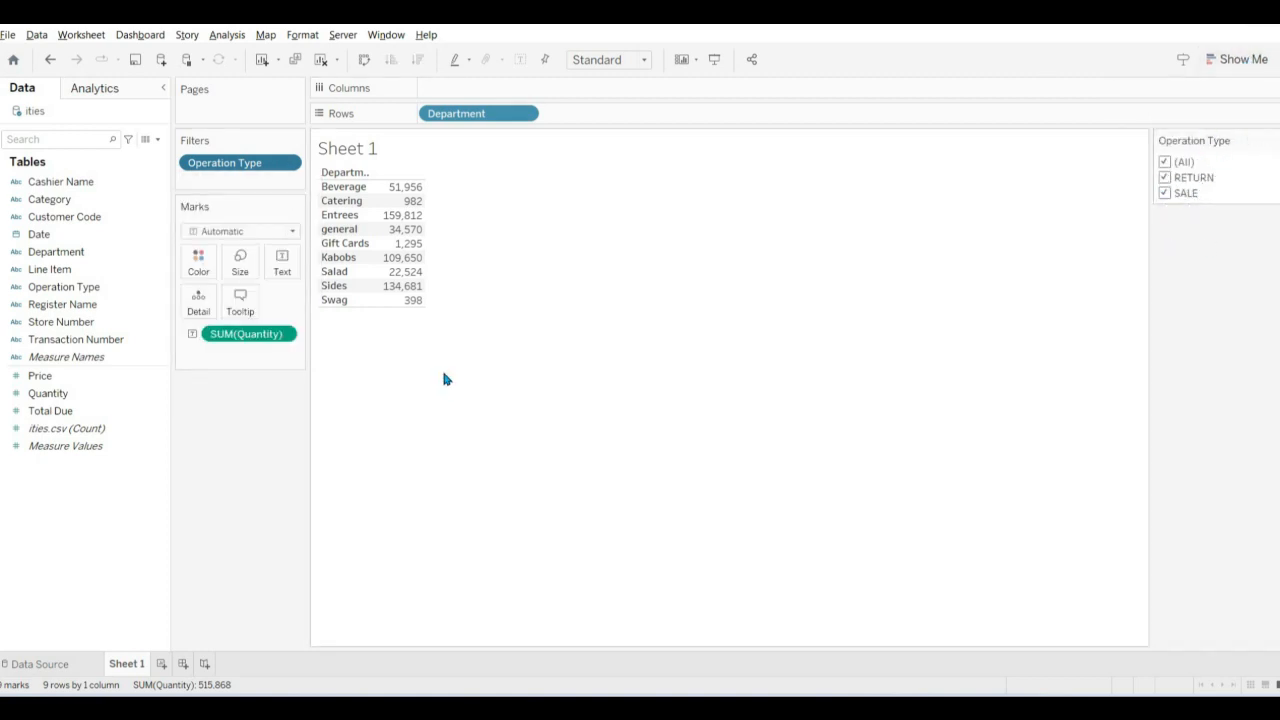
Compare the department quantities by limiting the Operation Type filter to SALE alone, followed by RETURN alone.
click(1166, 162)
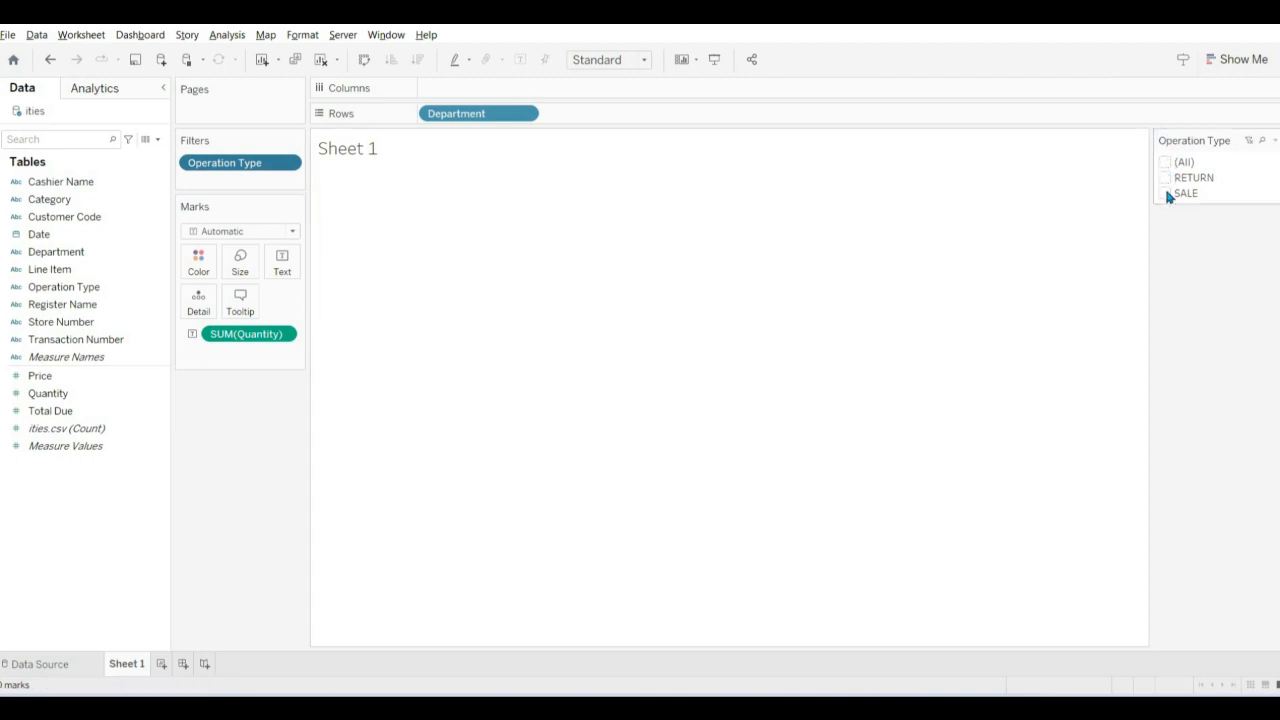
click(1167, 195)
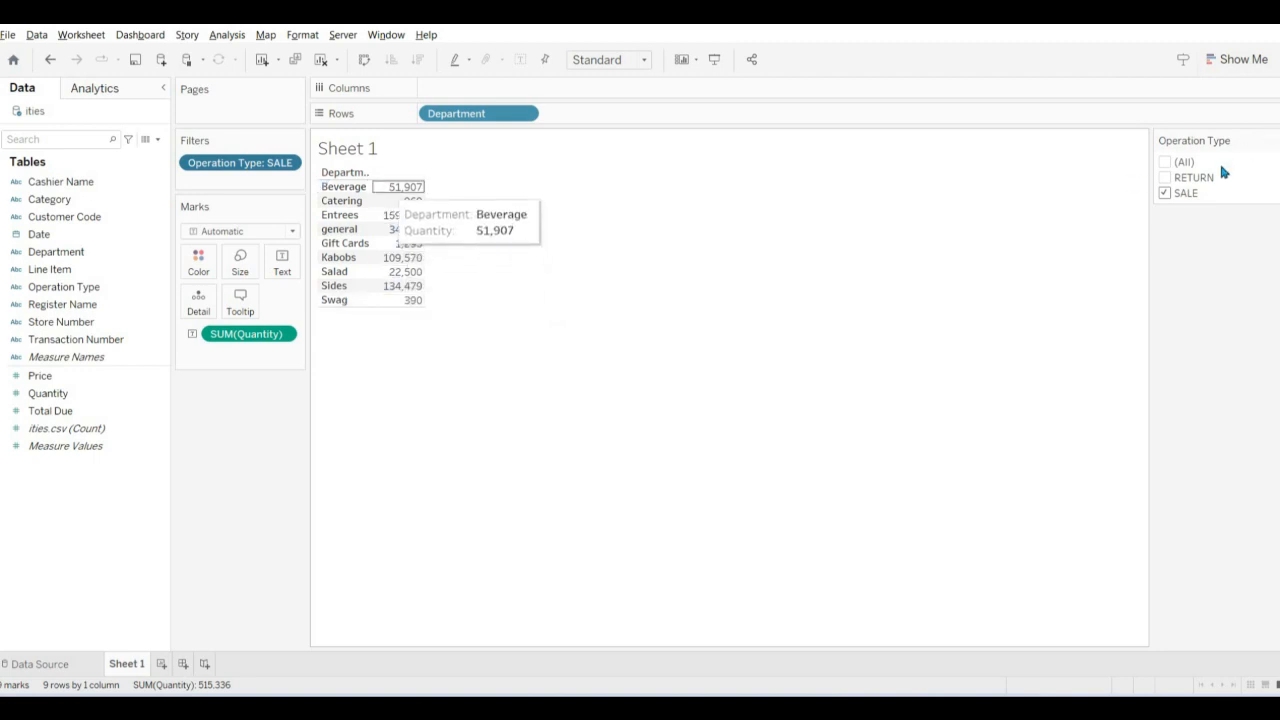
click(1165, 195)
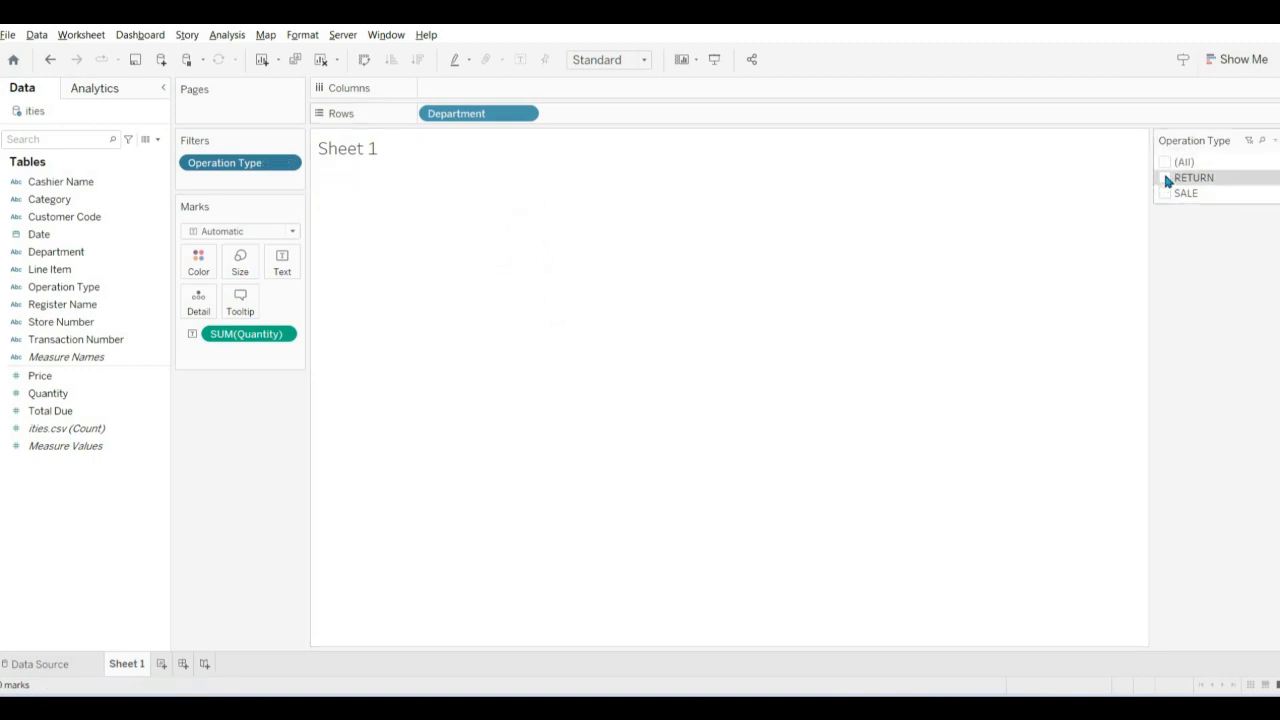
right_click(1167, 179)
click(1158, 180)
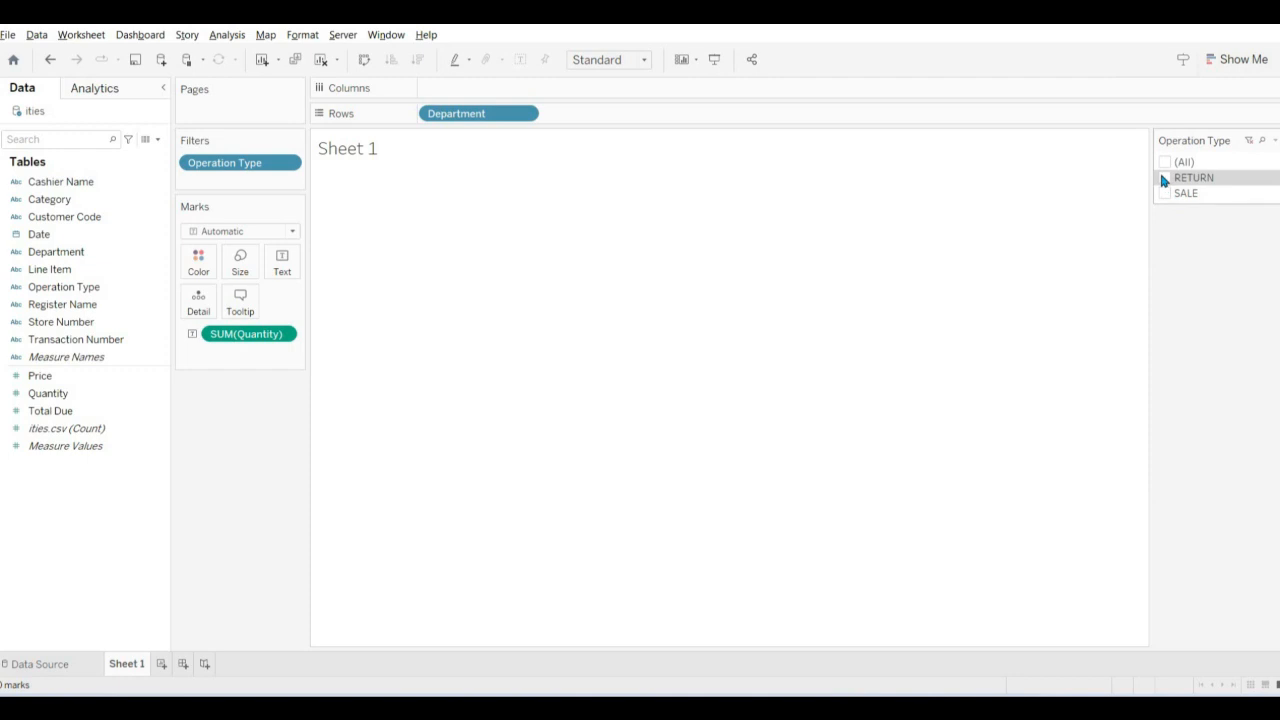
click(1164, 178)
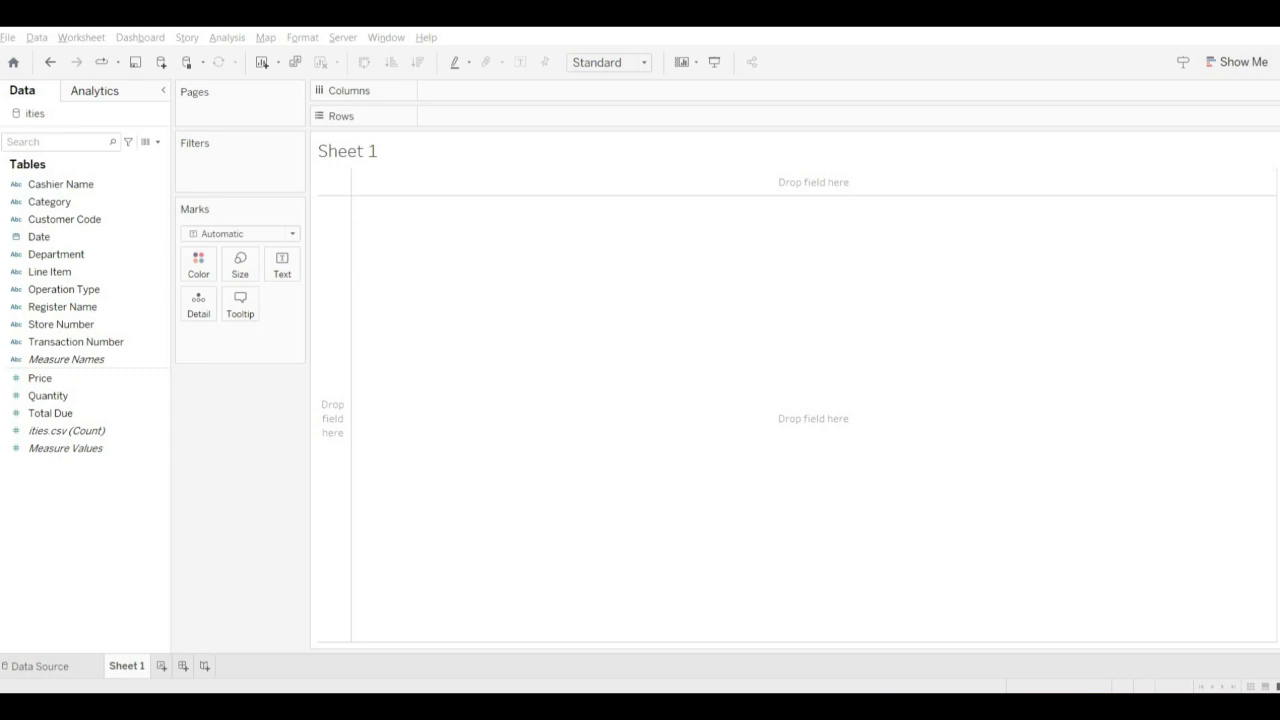
Place the Department dimension on the rows of the empty sheet.
click(93, 408)
click(92, 401)
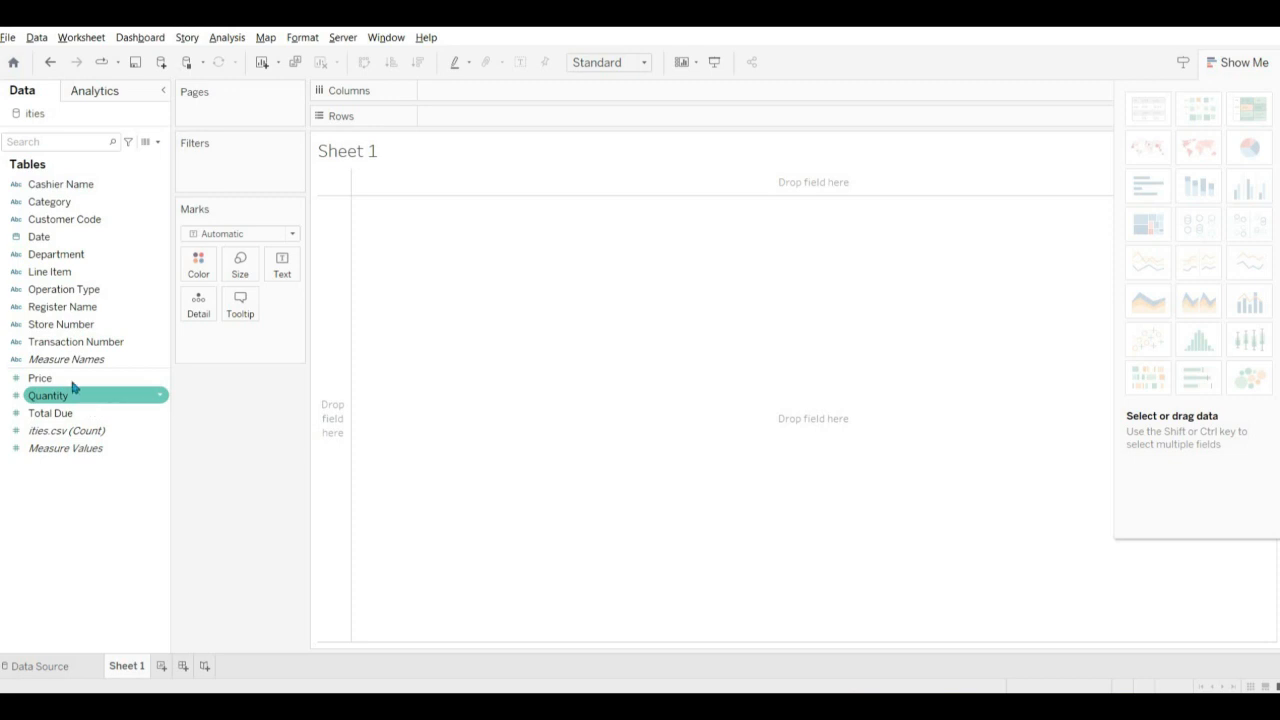
click(89, 325)
click(84, 255)
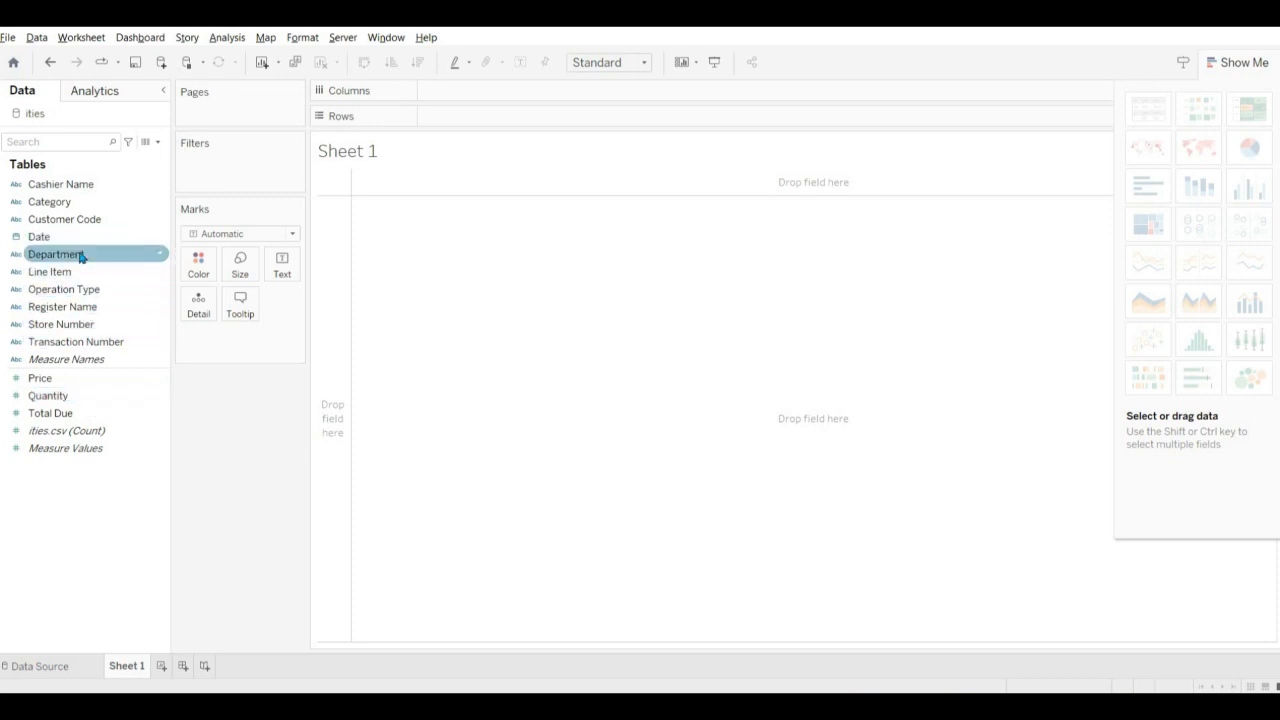
drag(82, 257, 497, 117)
Place the summed Quantity measure on columns and show it as horizontal bars for each department.
click(63, 449)
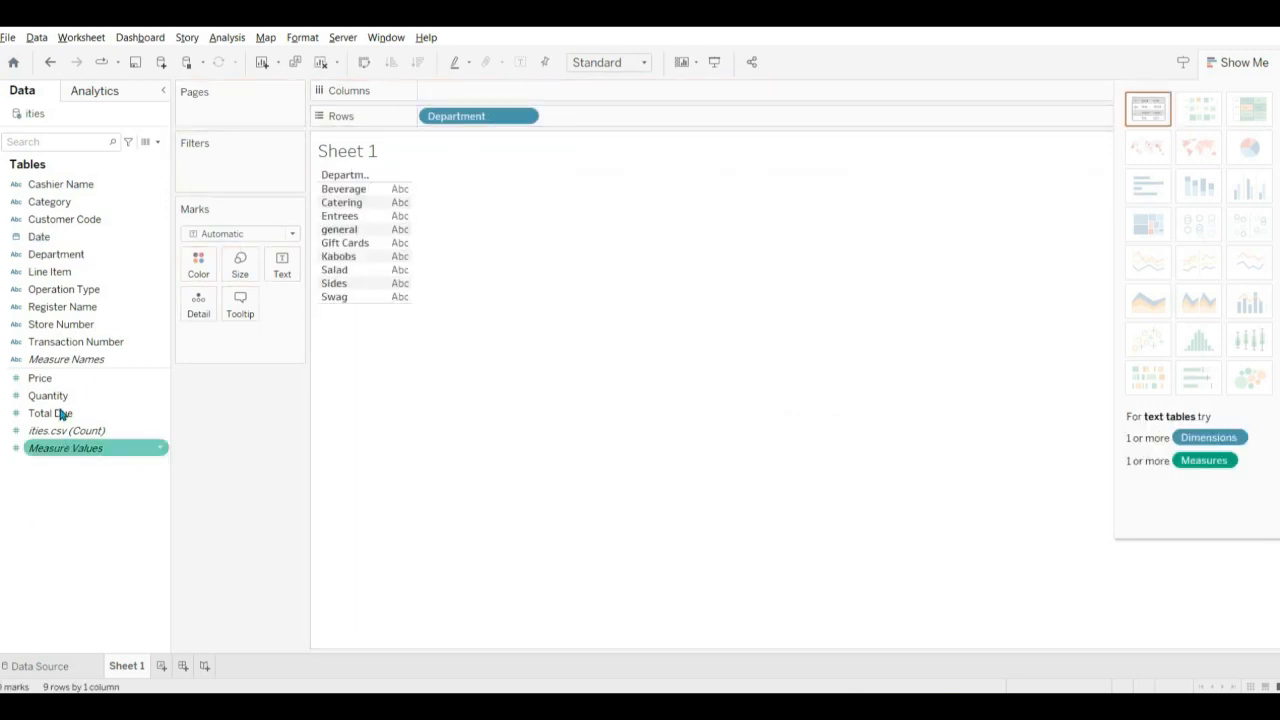
click(58, 412)
drag(57, 396, 466, 94)
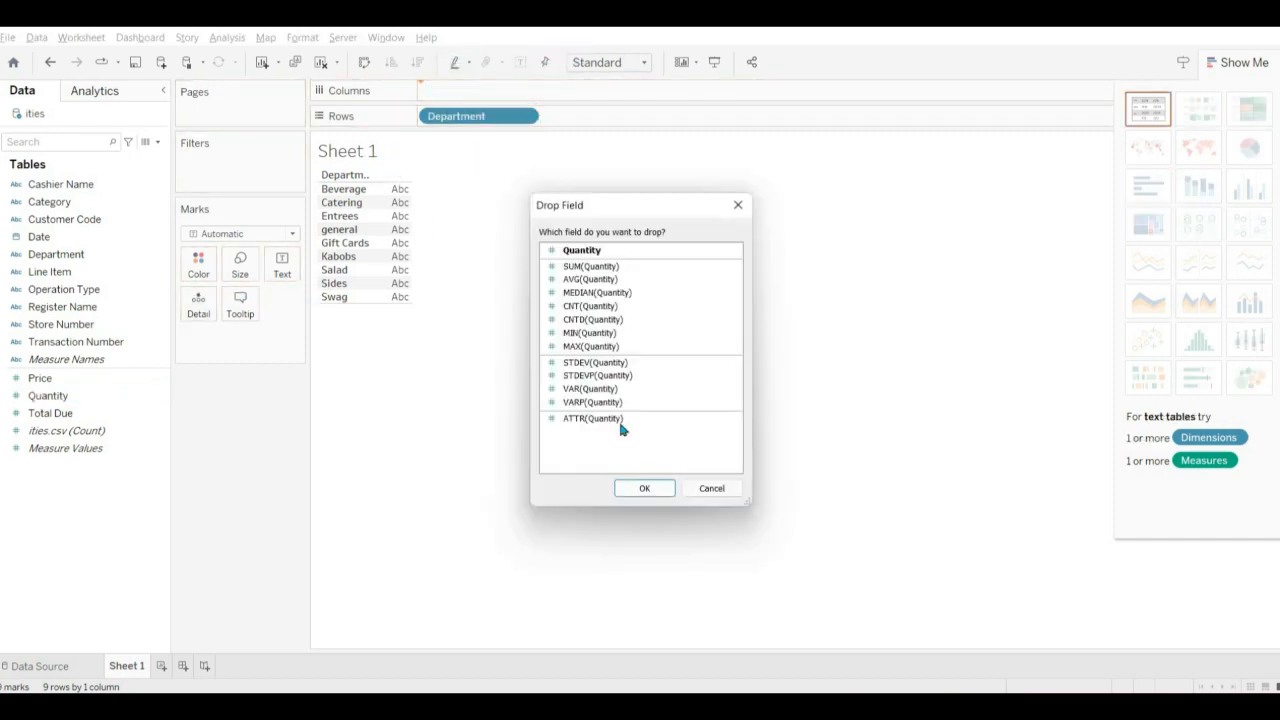
click(712, 488)
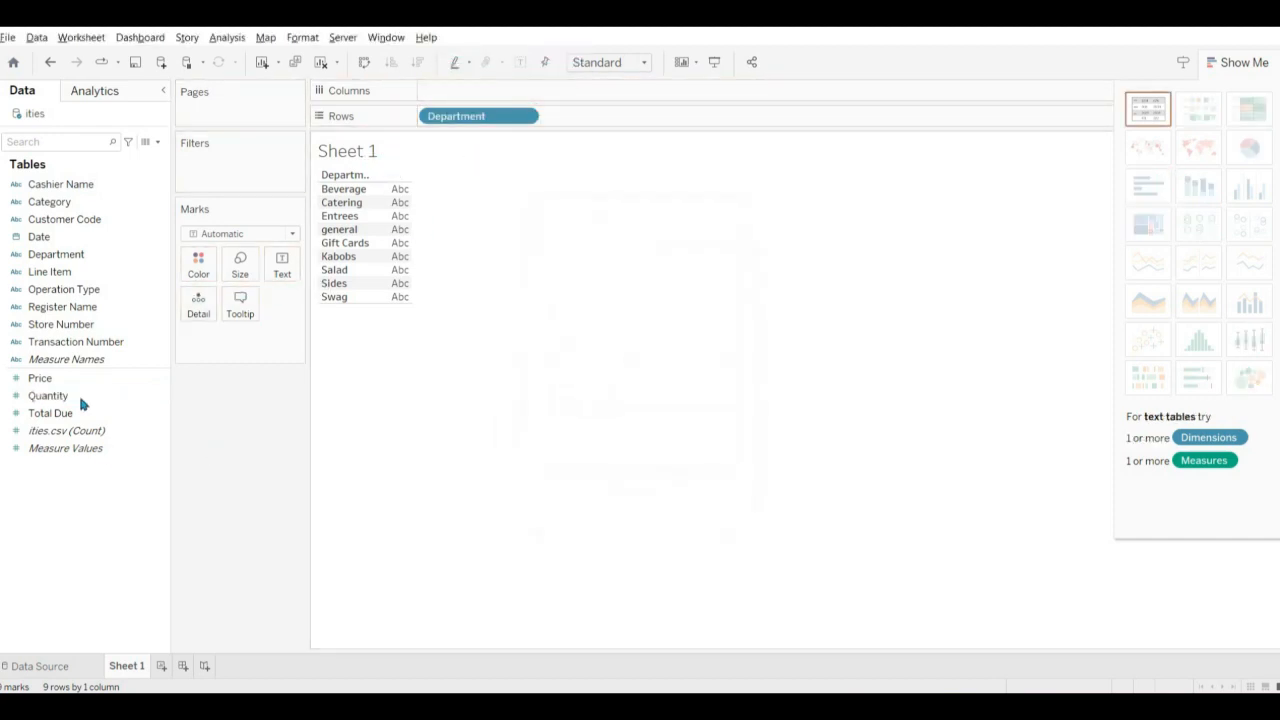
mouse_move(80, 397)
mouse_down()
mouse_move(197, 394)
mouse_move(520, 100)
mouse_move(506, 89)
mouse_up()
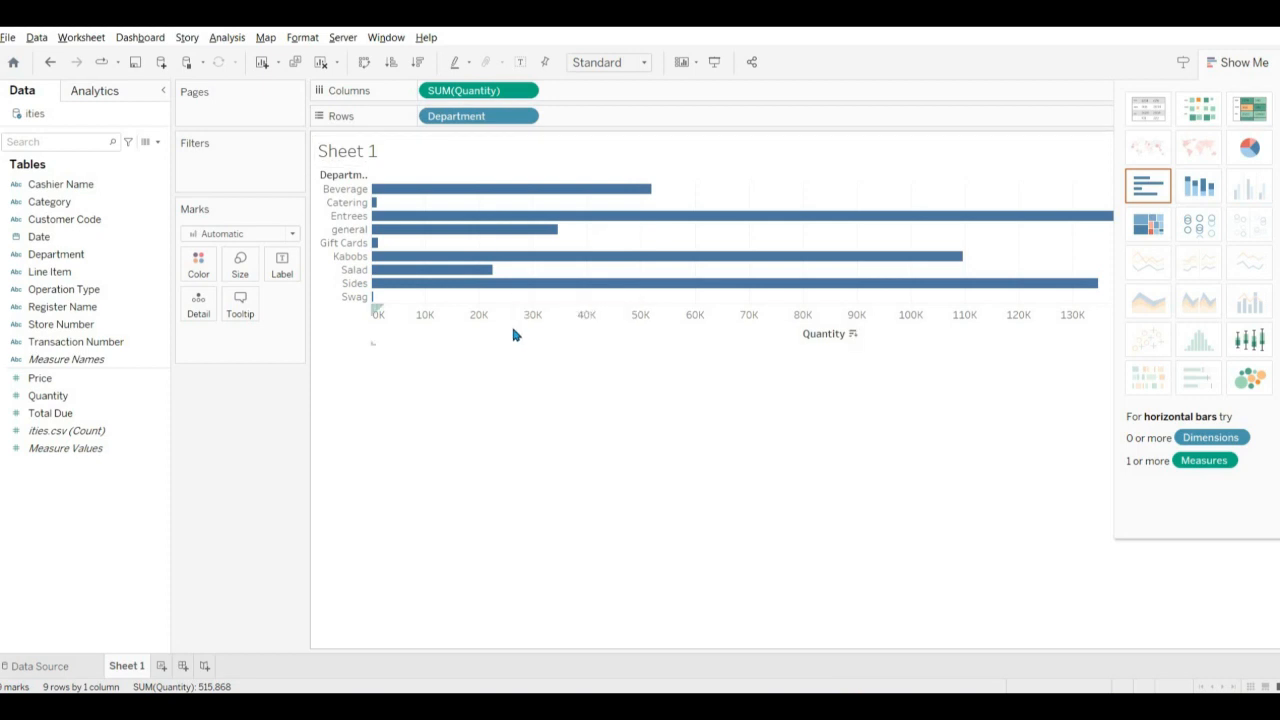
mouse_move(591, 221)
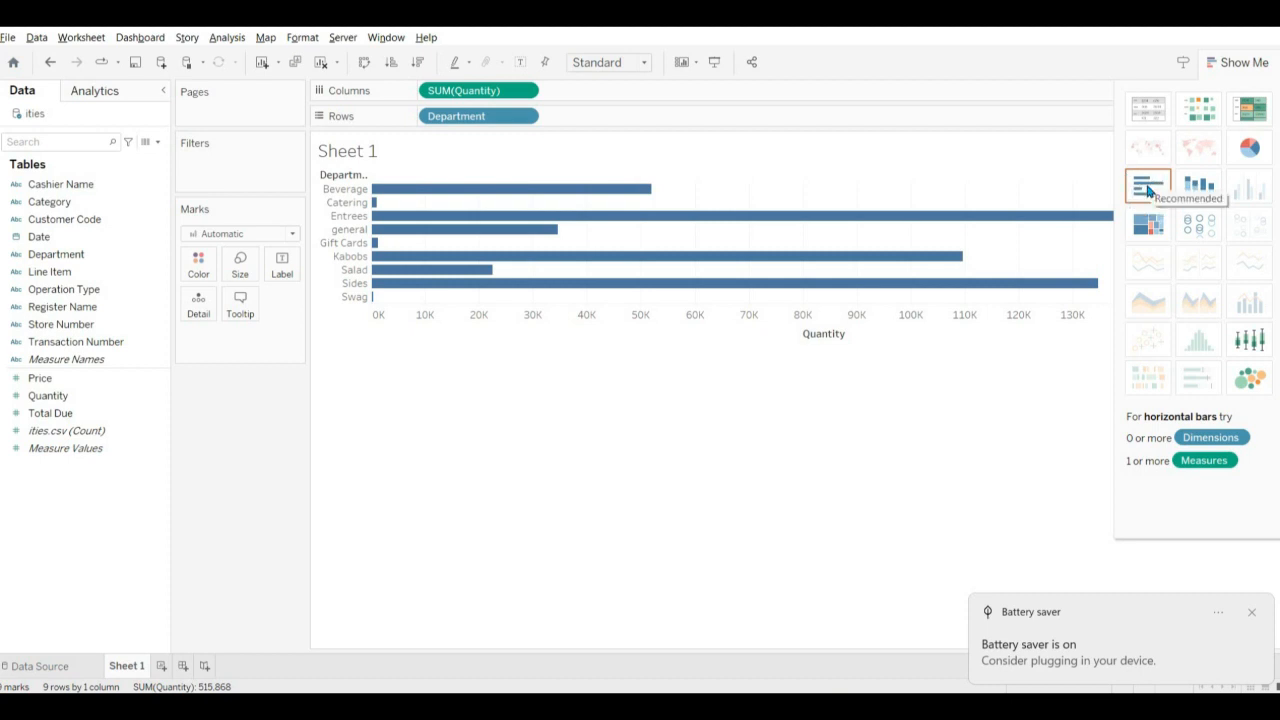
click(1147, 190)
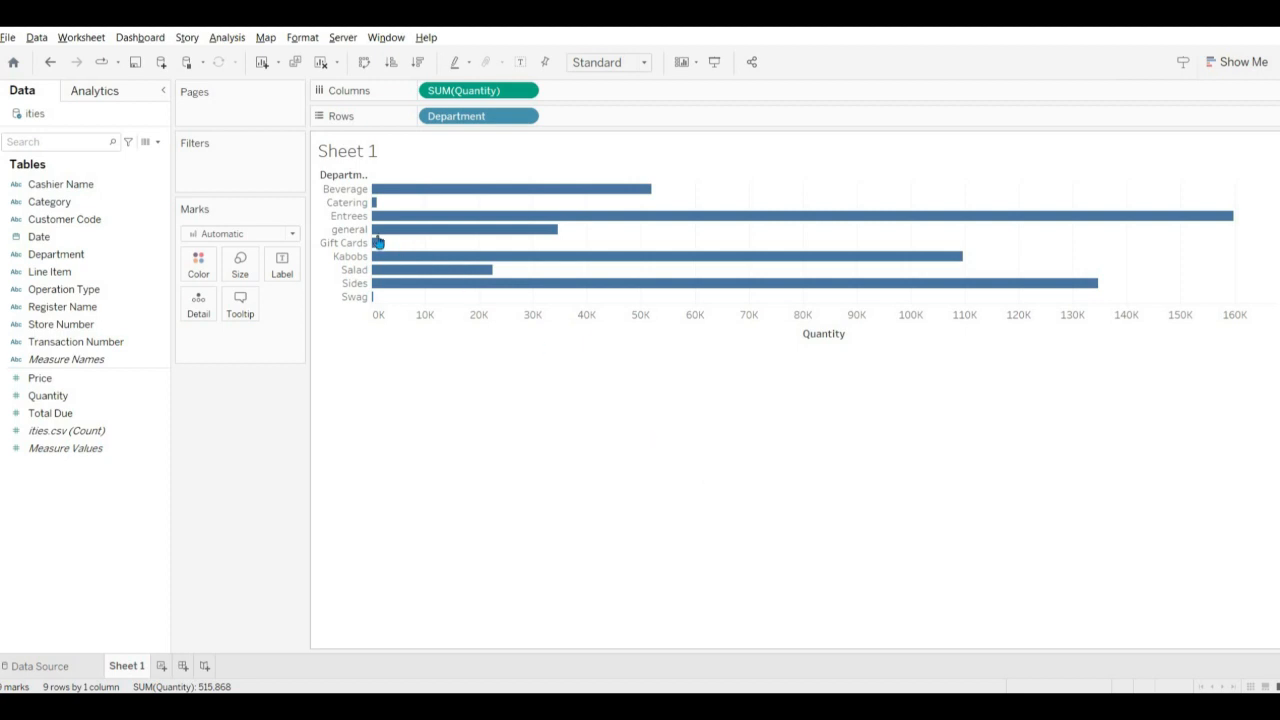
Replace the sheet title's text with "Sales Count for Each Department".
mouse_move(380, 199)
double_click(361, 151)
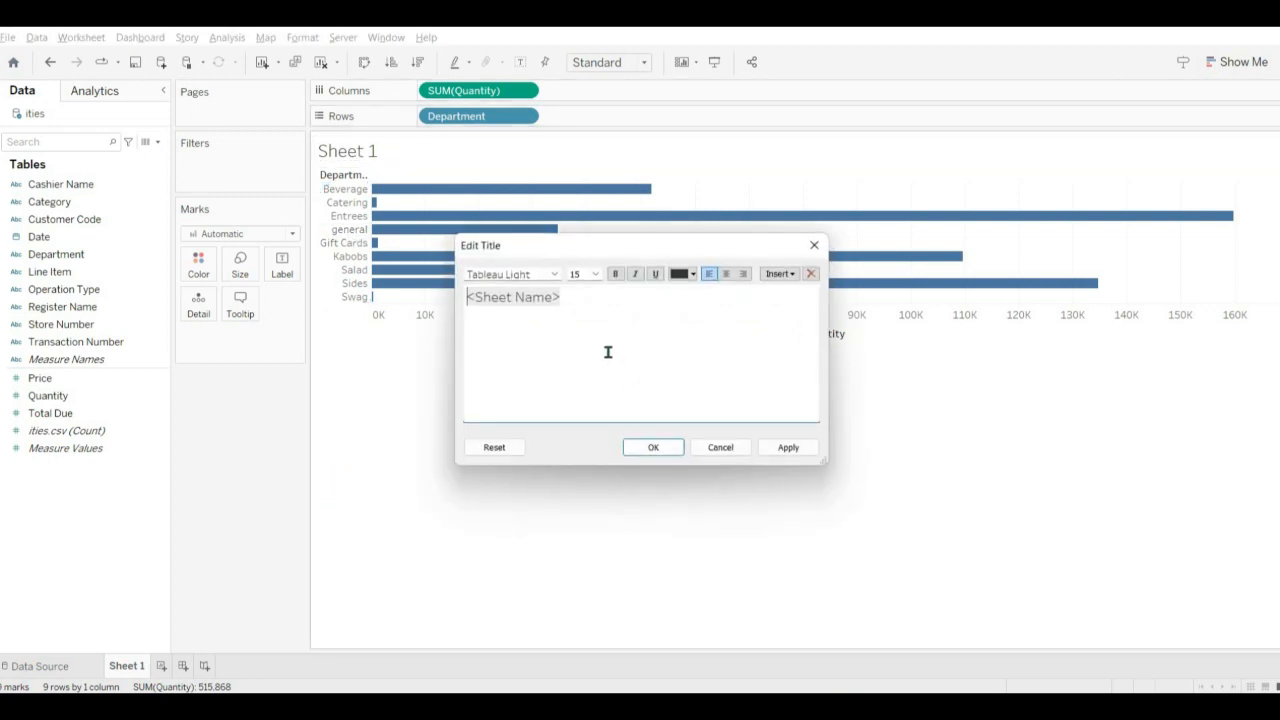
key(ctrl+a)
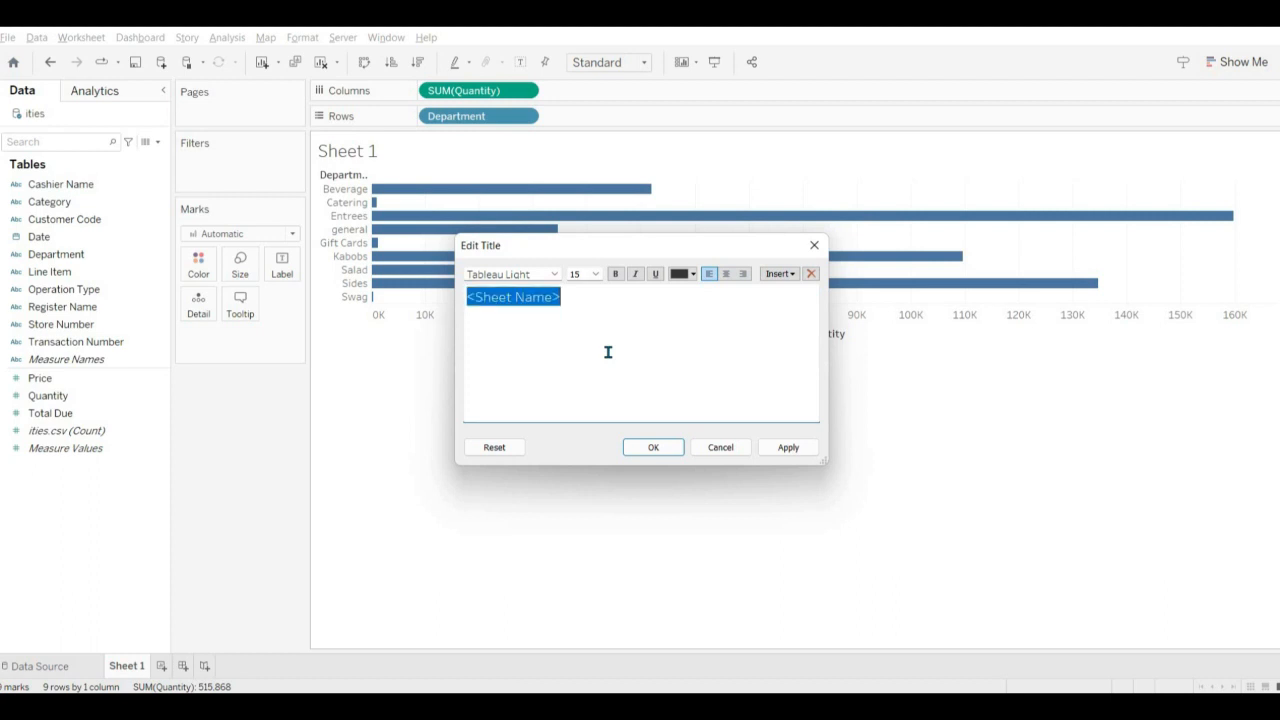
text(Sales)
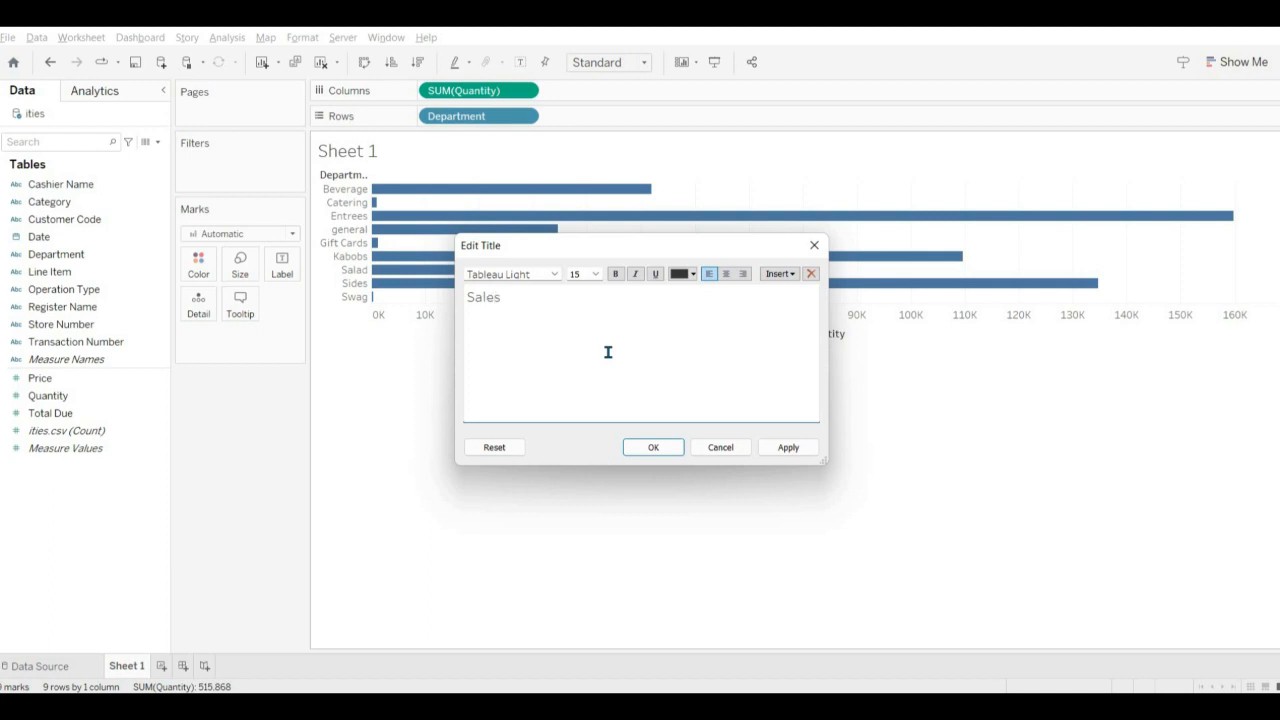
text( Count for Each Dep)
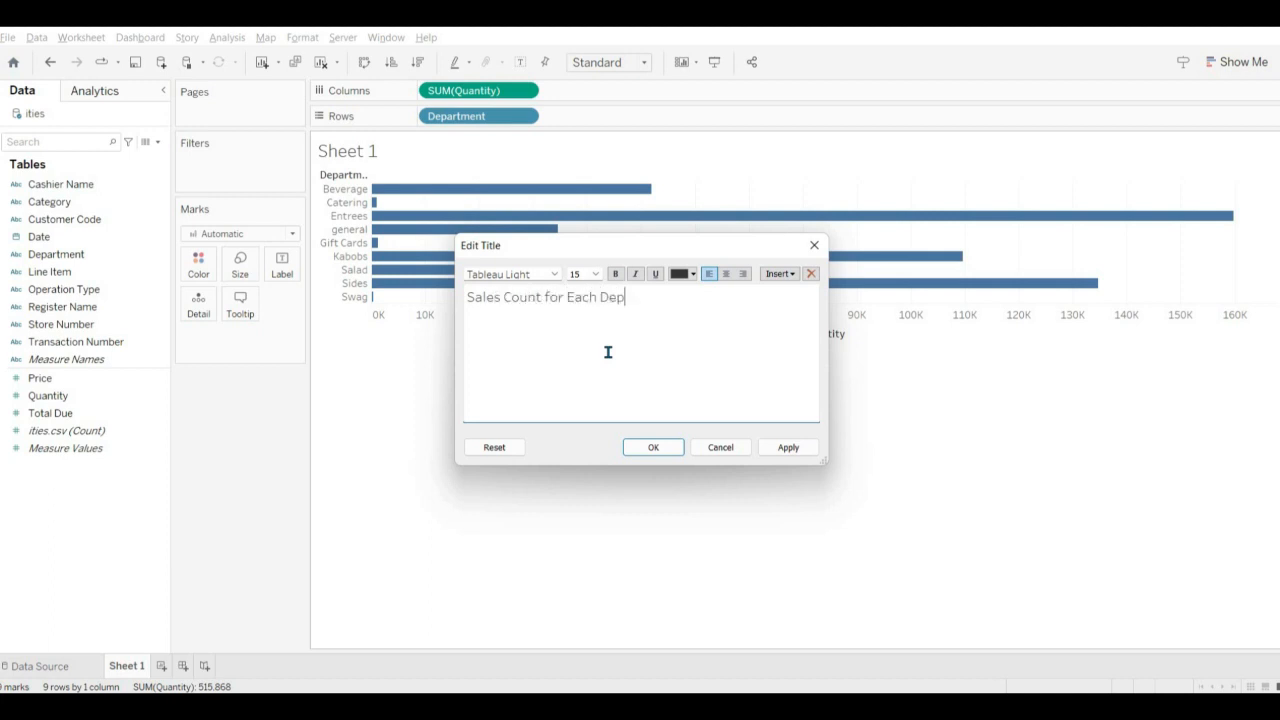
text(artment)
Format the entire sheet title in Times New Roman at size 10 and apply the title changes.
key(ctrl+a)
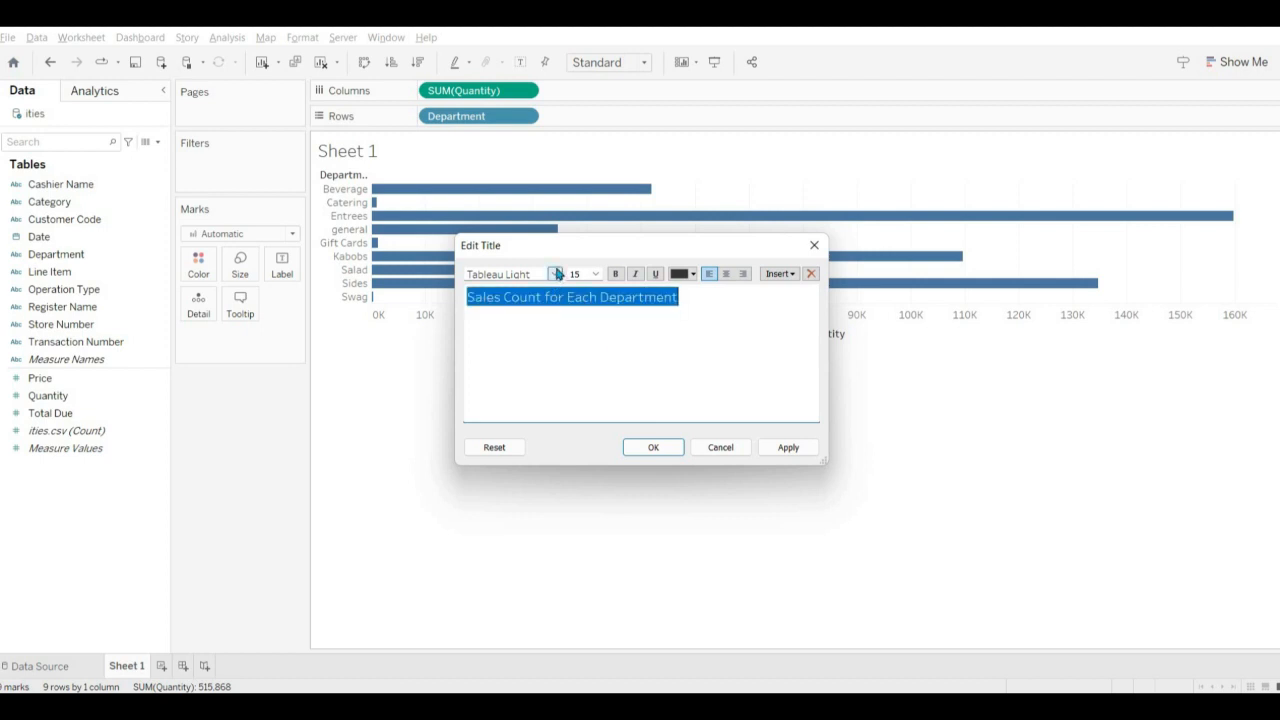
click(556, 274)
click(554, 276)
click(554, 276)
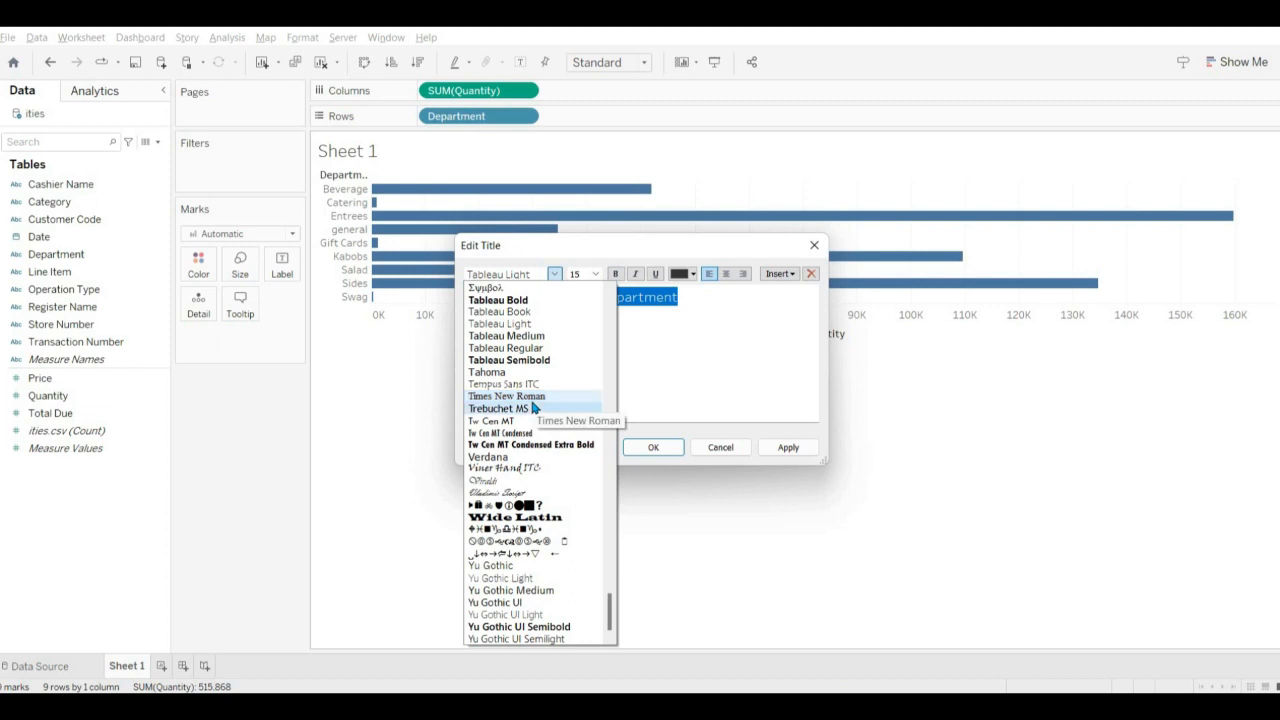
click(533, 399)
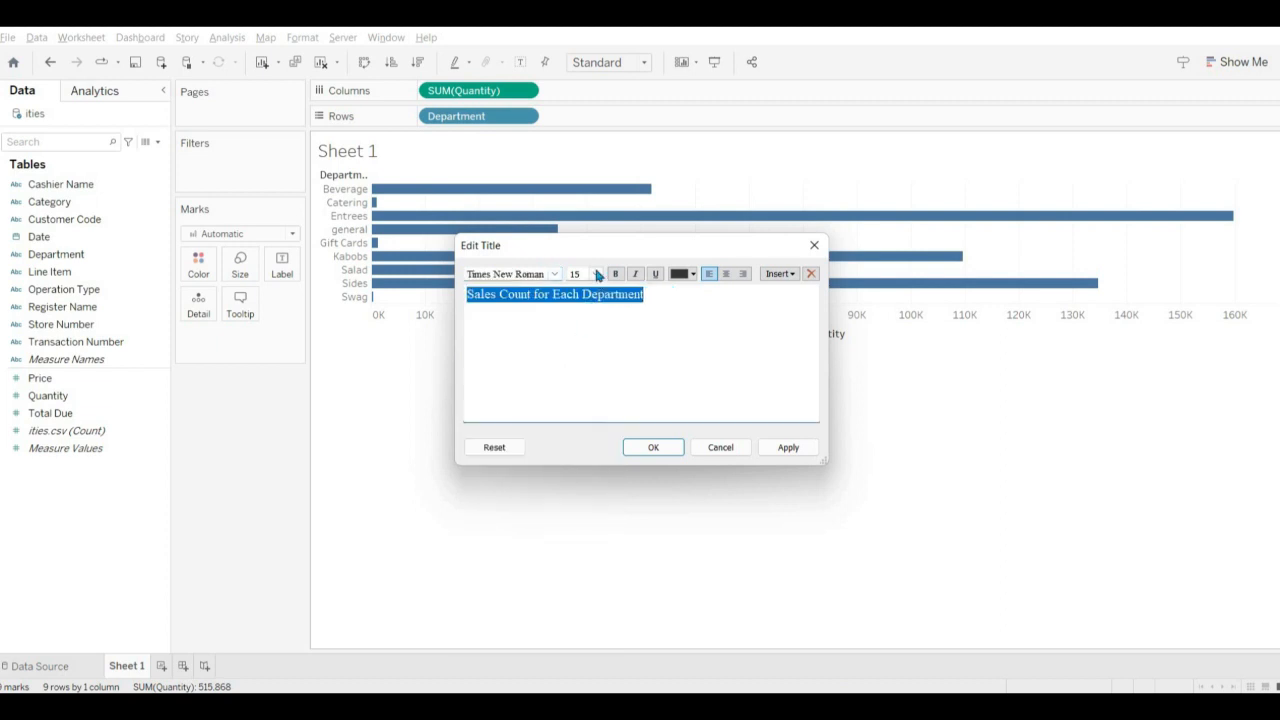
click(595, 275)
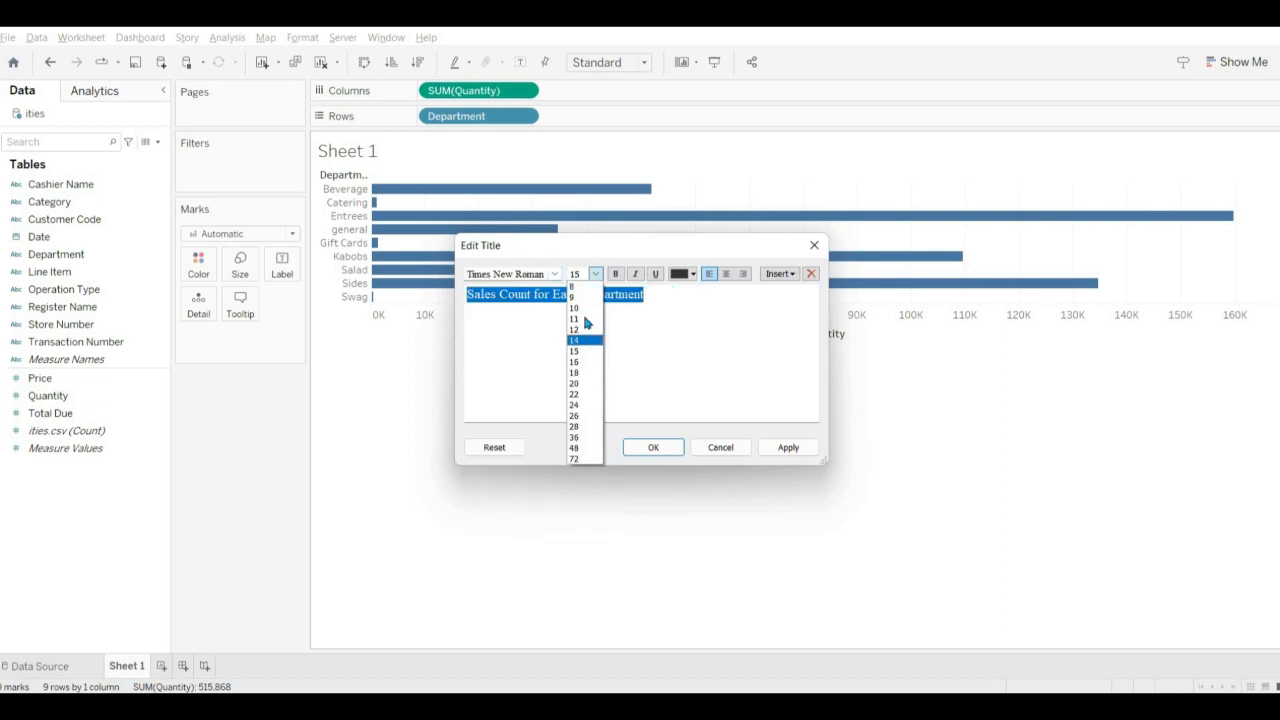
click(581, 308)
click(656, 447)
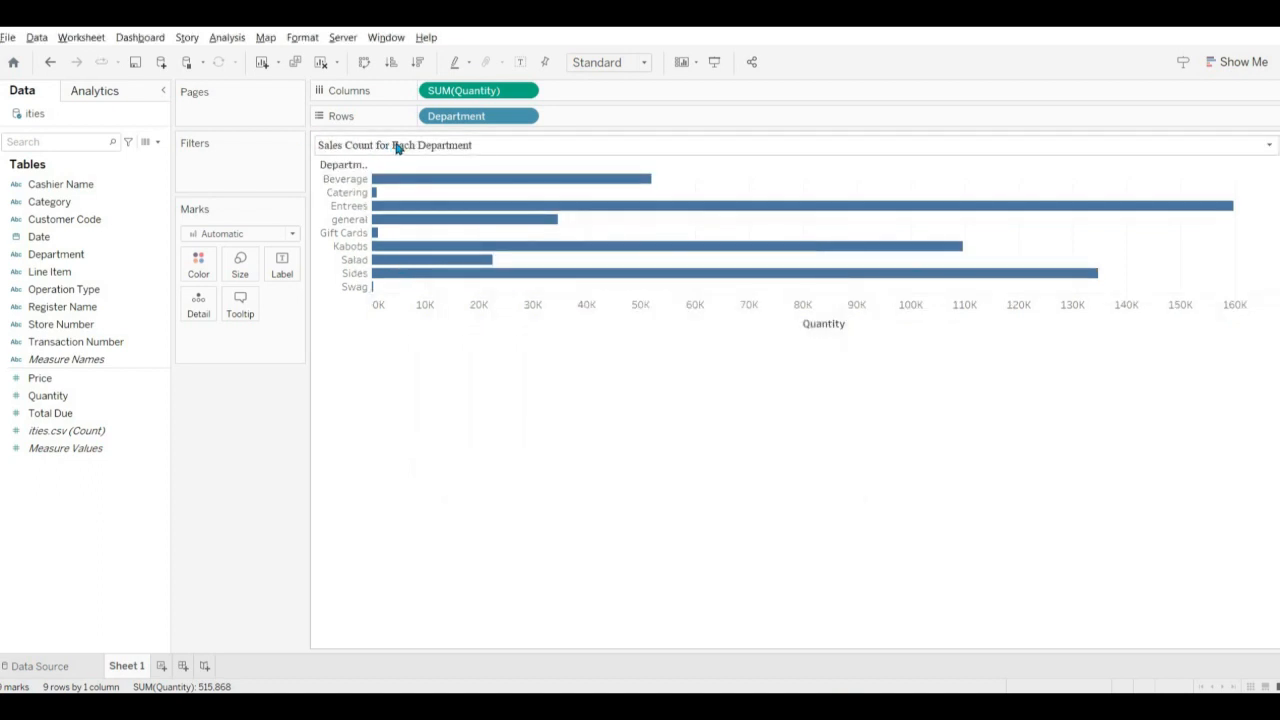
Reopen the sheet title for editing and set the font size of its whole text to 12.
double_click(397, 147)
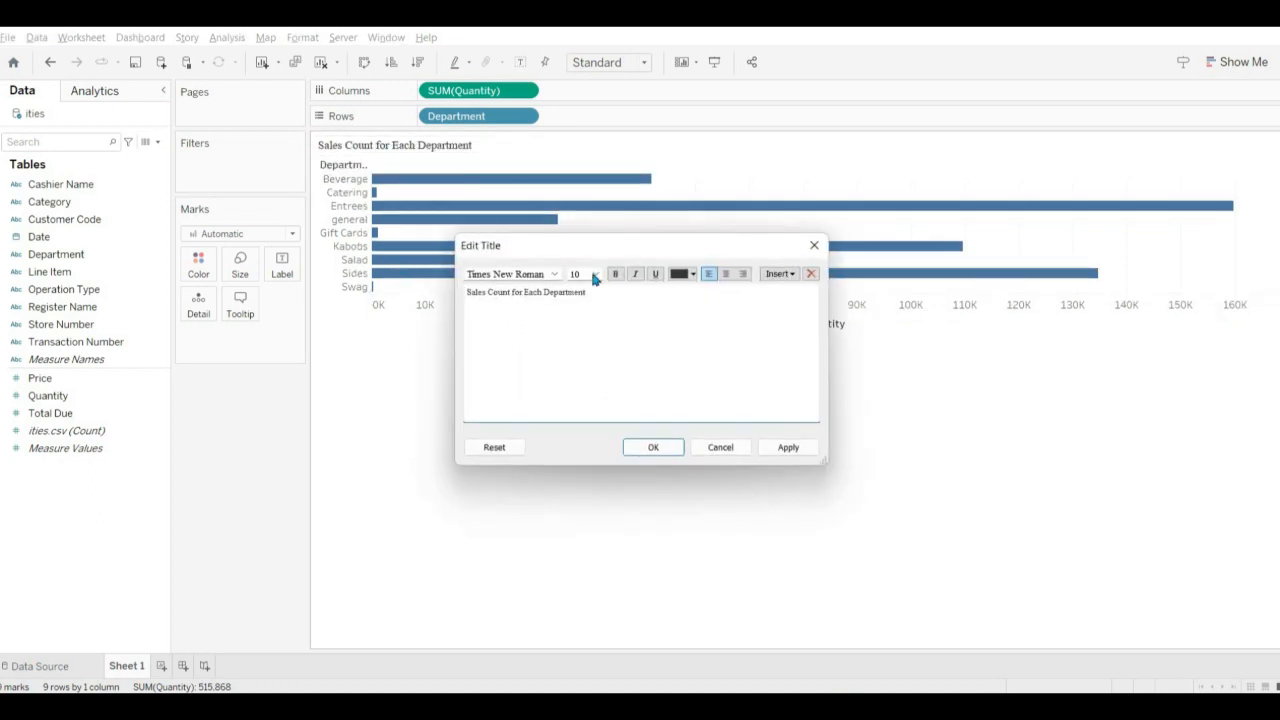
click(595, 273)
click(588, 329)
click(627, 375)
key(ctrl+a)
click(595, 273)
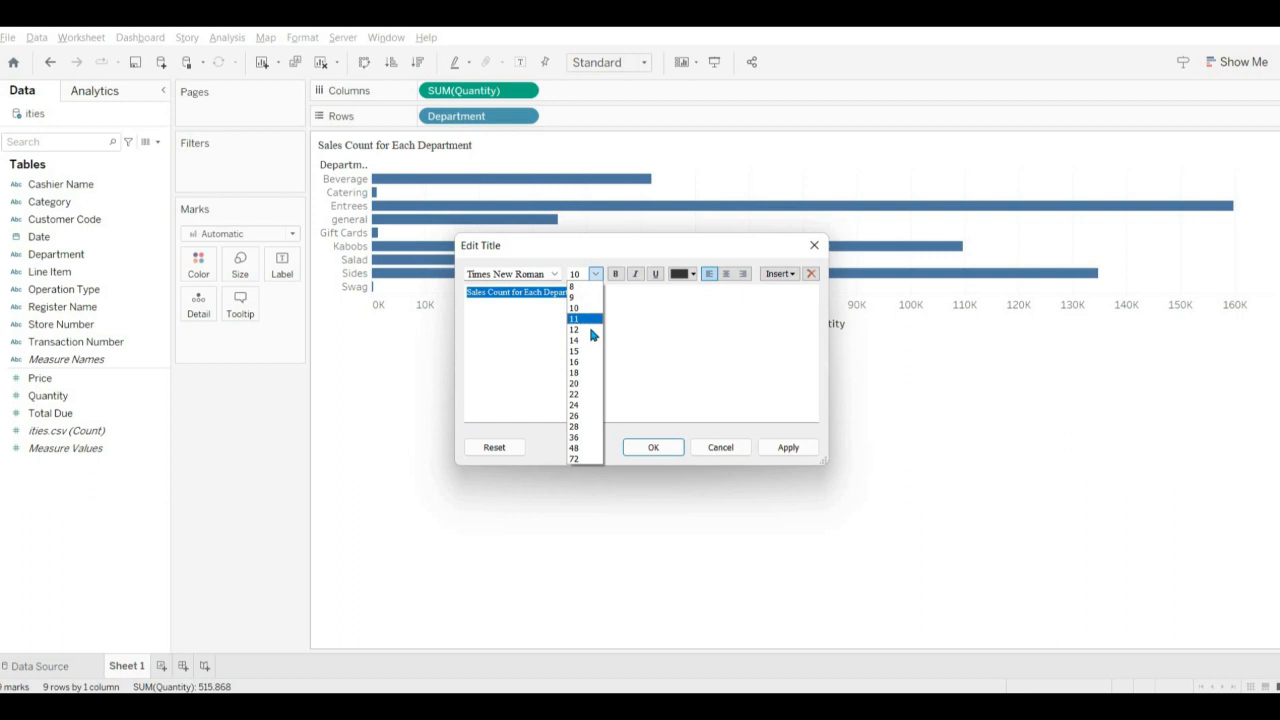
click(668, 452)
click(655, 448)
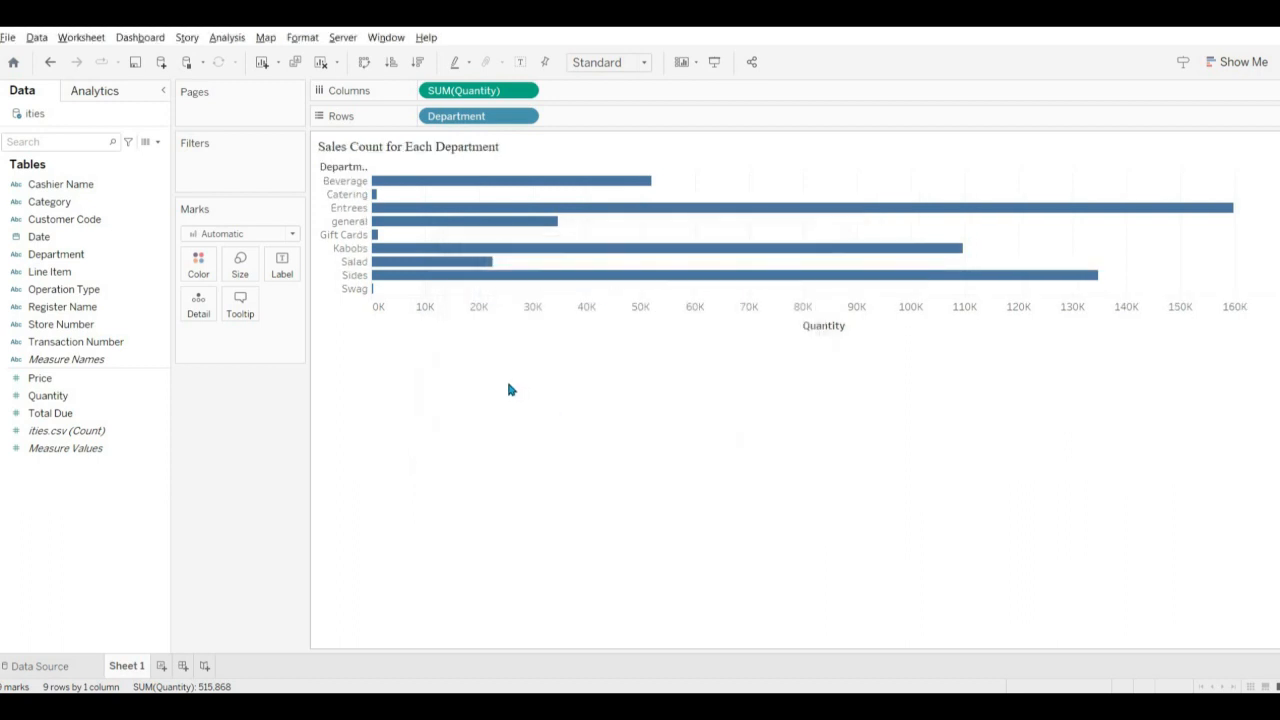
Format the Department row headers in black Times New Roman at size 10.
right_click(347, 209)
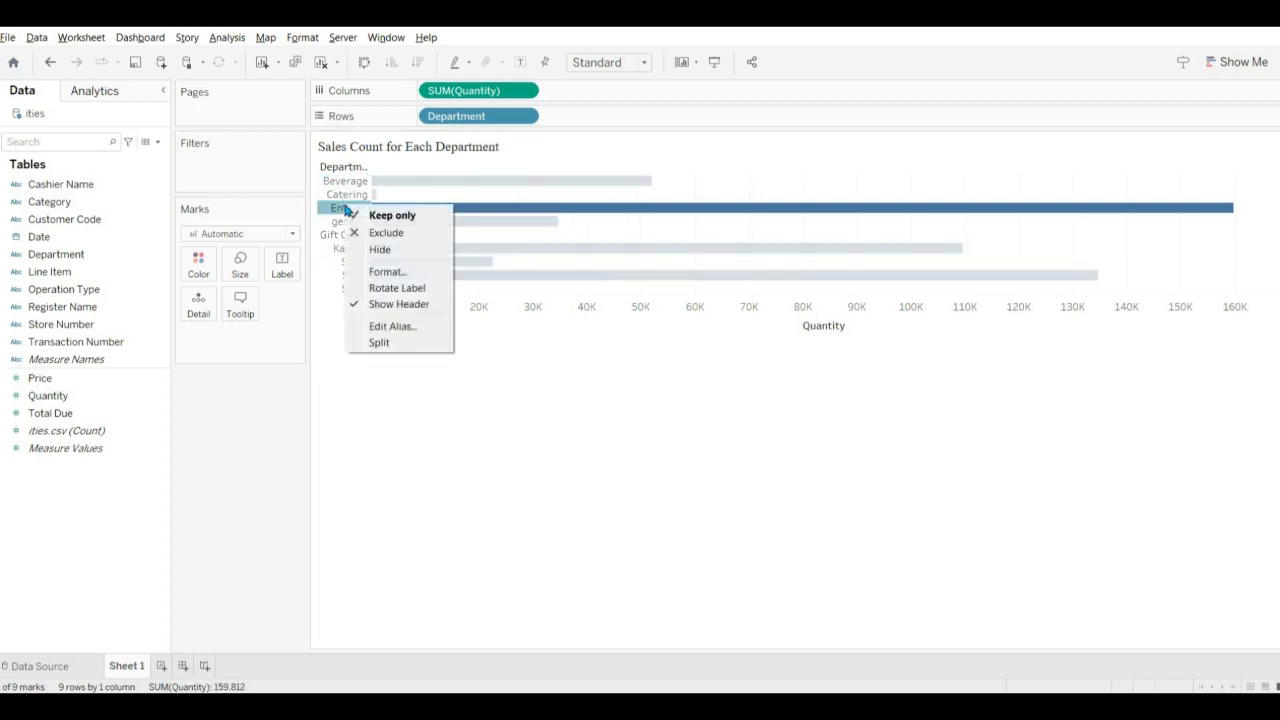
click(400, 272)
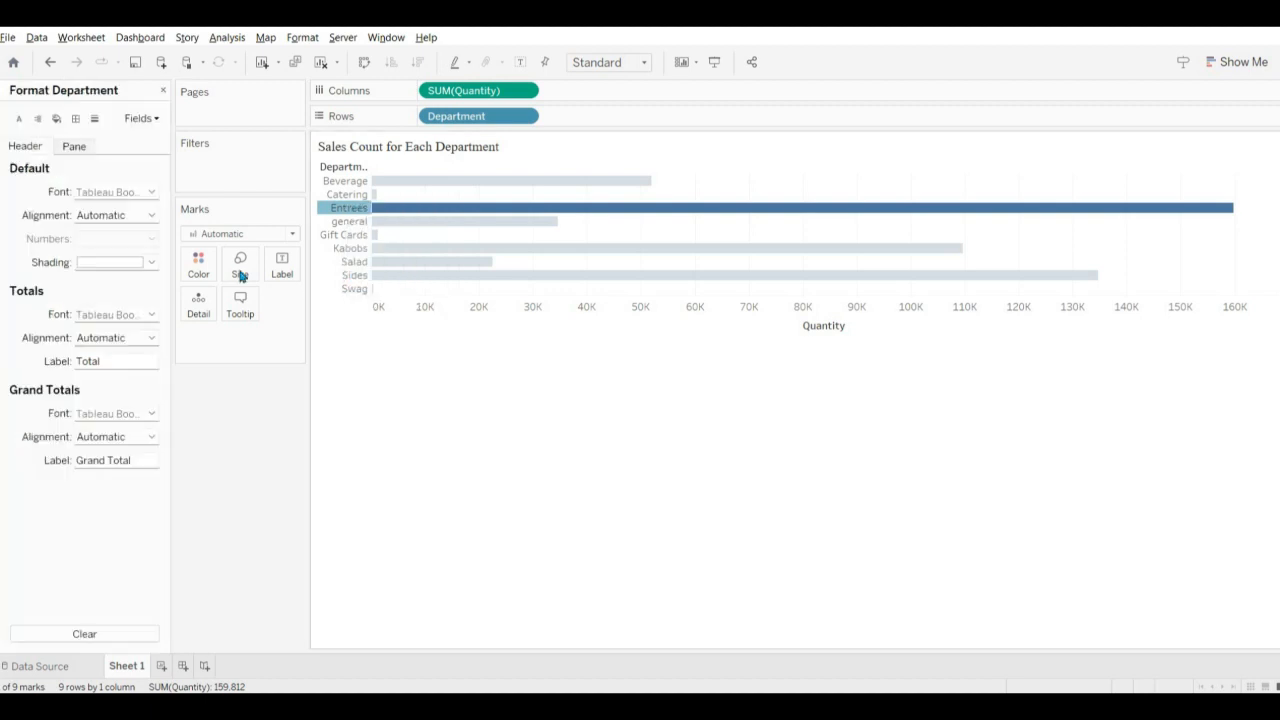
click(133, 193)
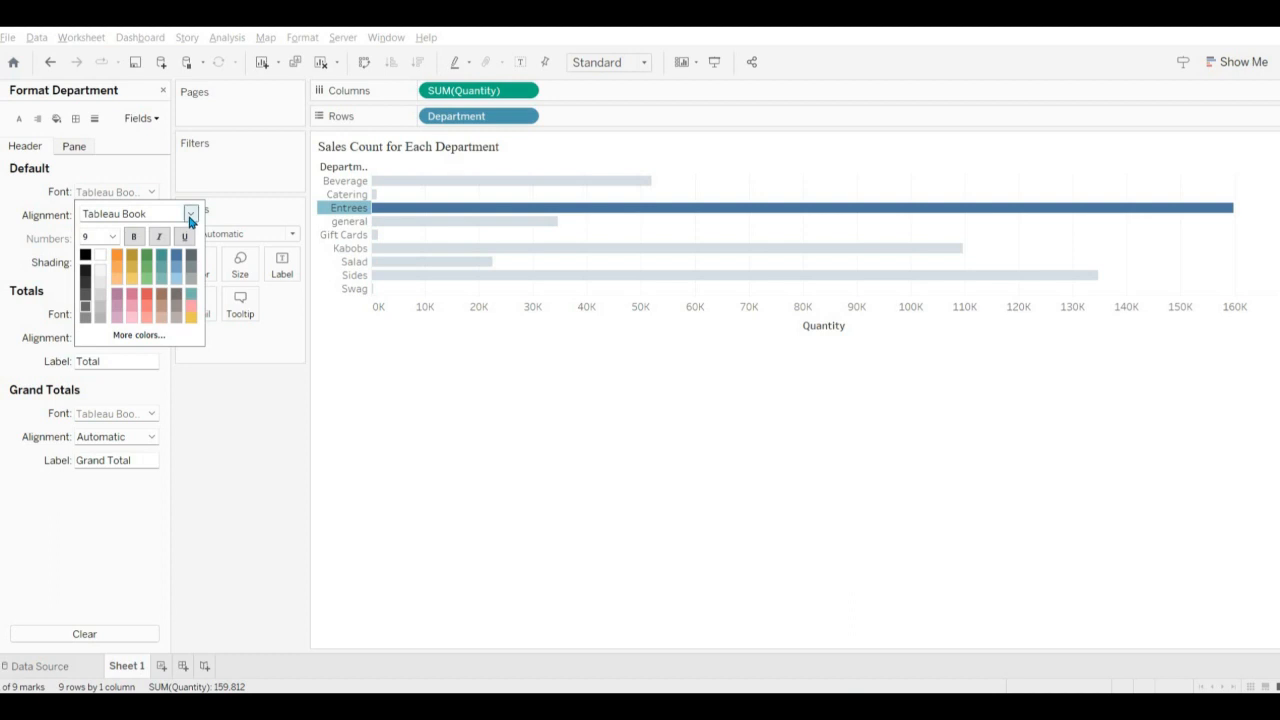
click(190, 215)
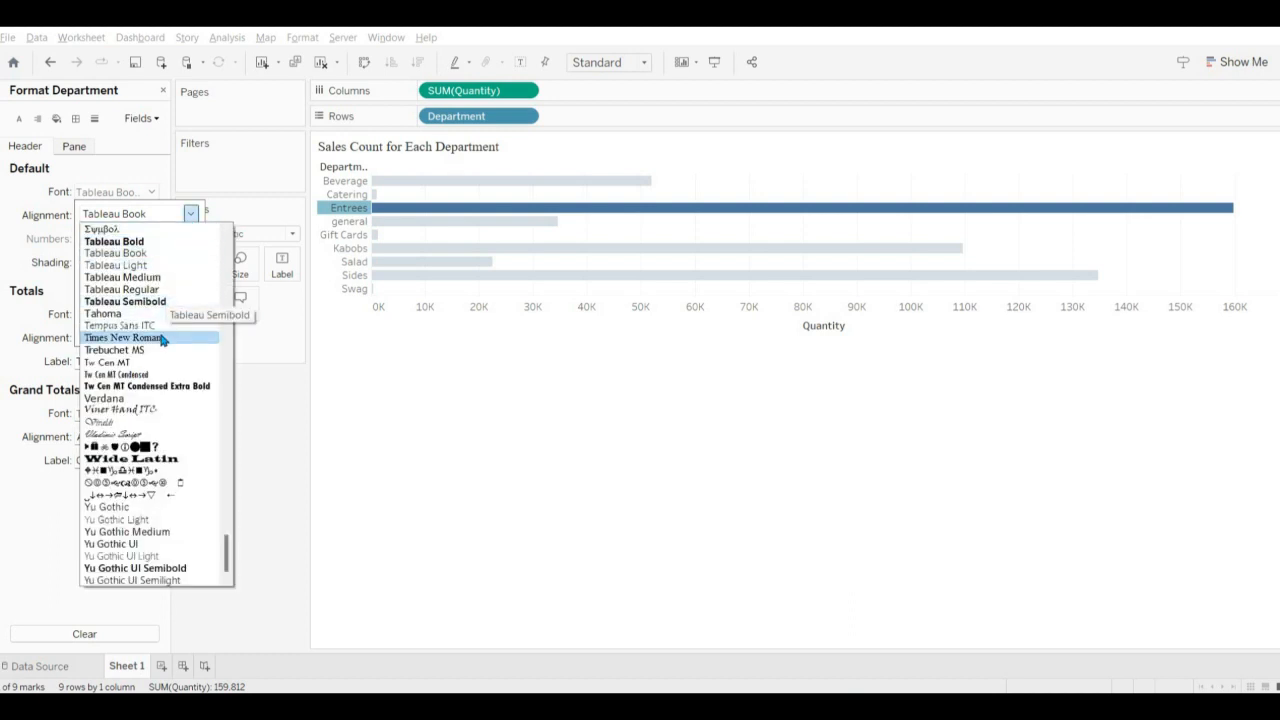
click(162, 338)
click(112, 237)
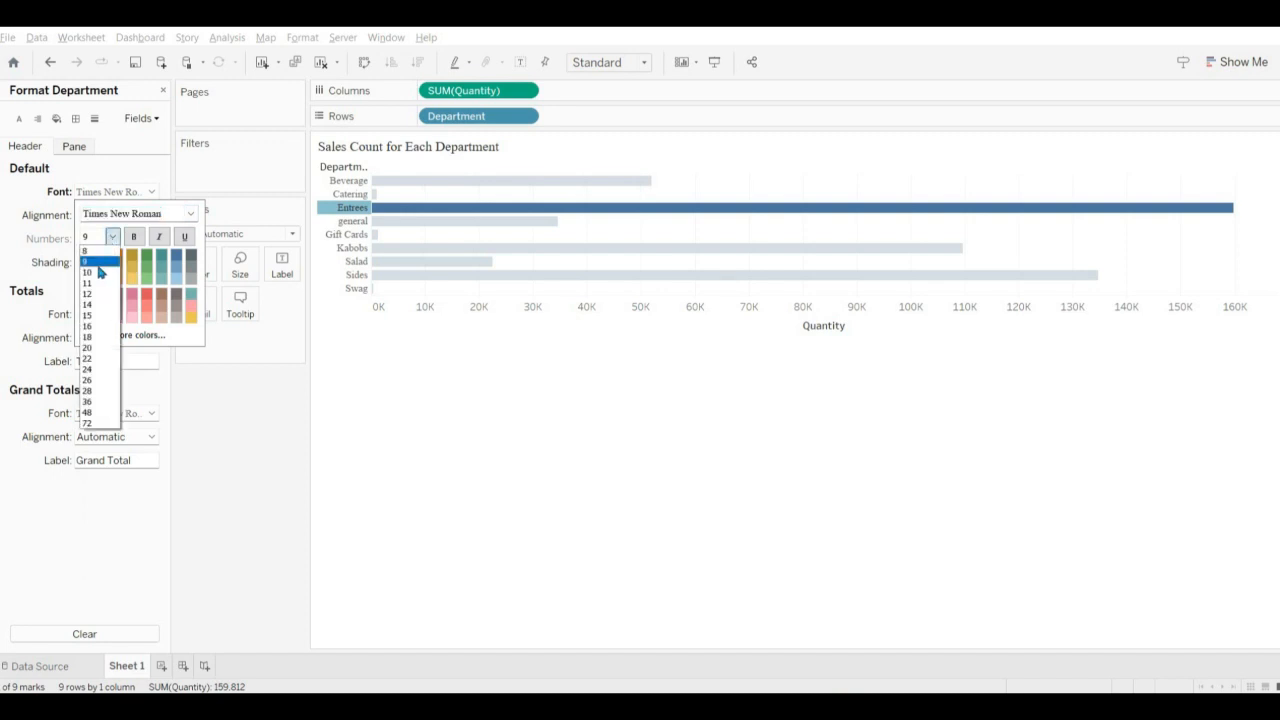
click(98, 272)
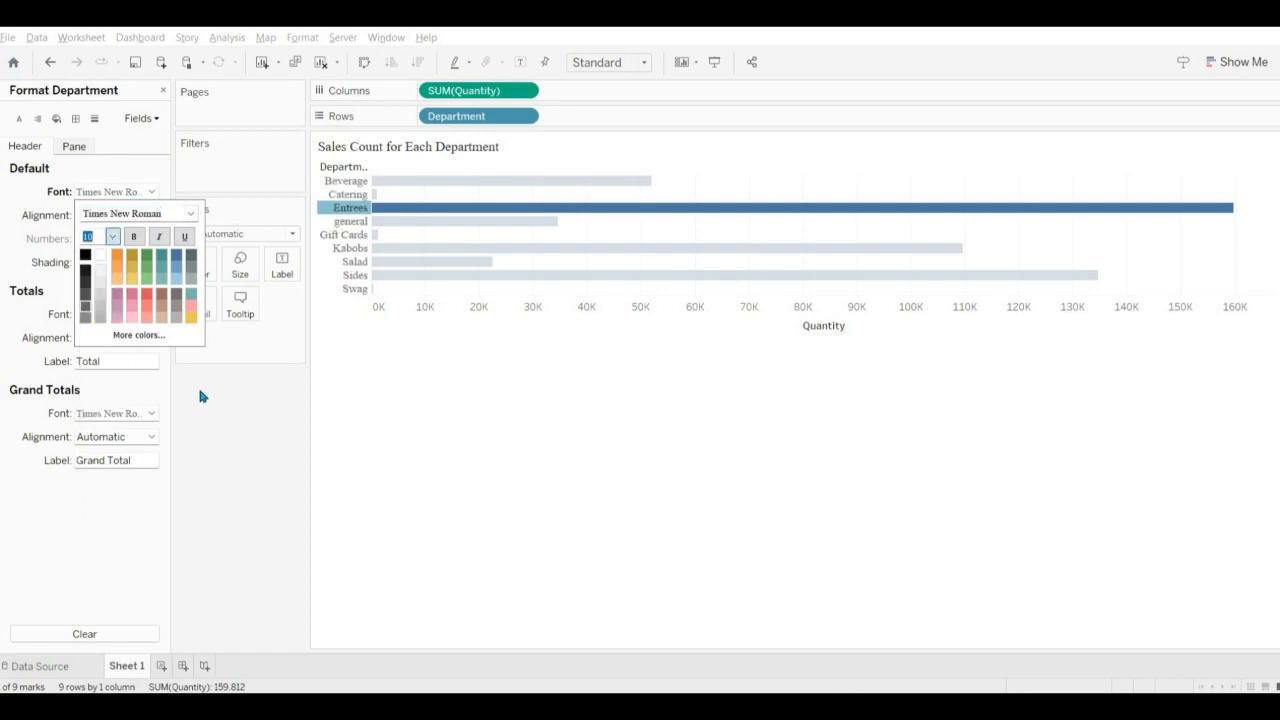
click(85, 254)
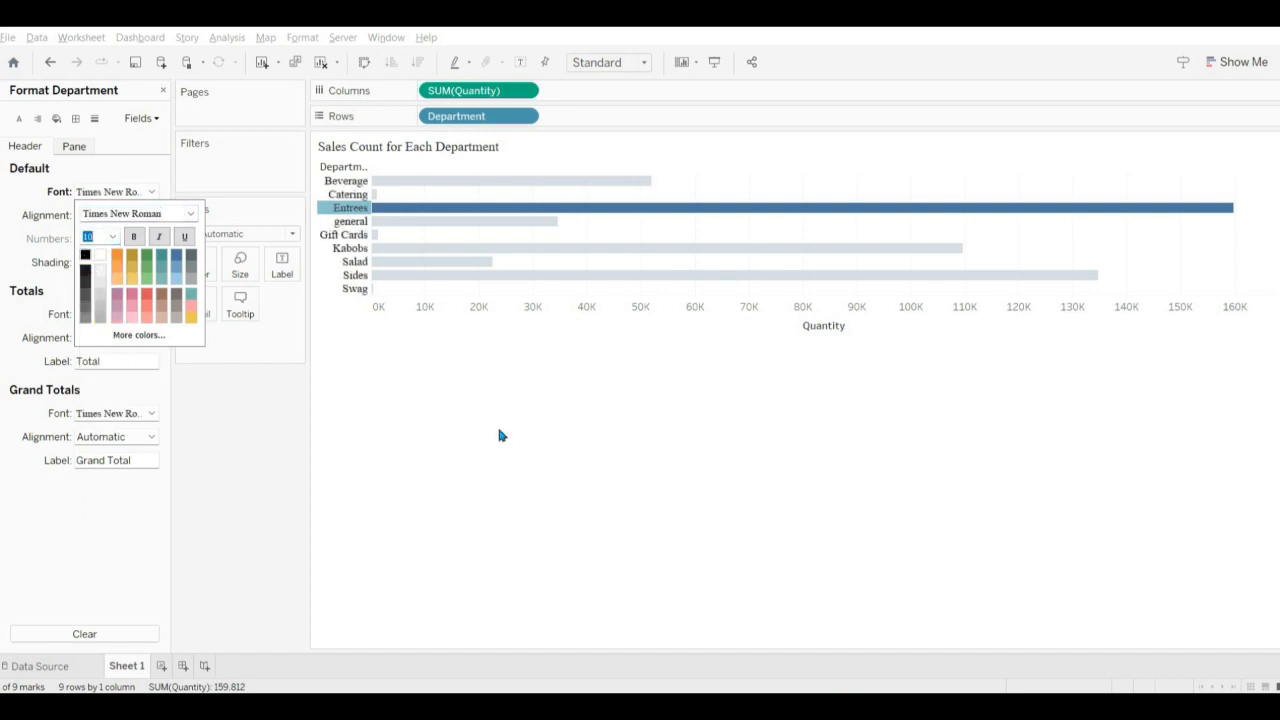
click(605, 467)
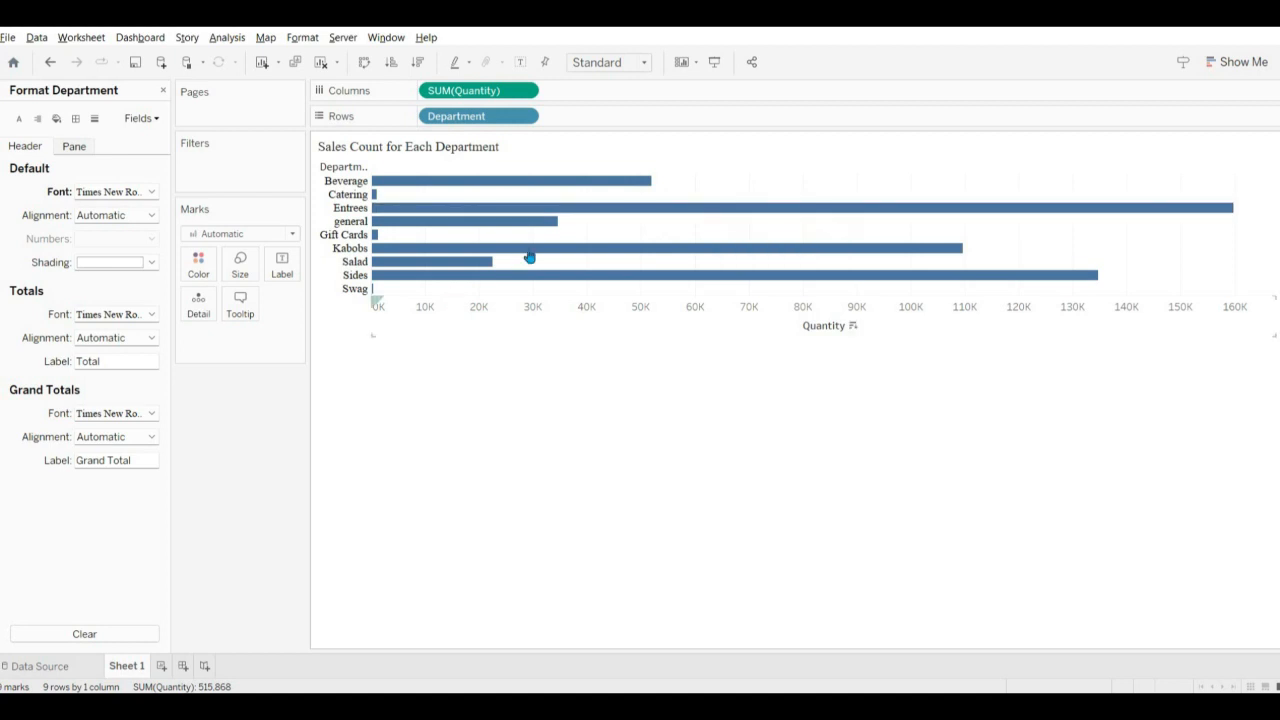
Show the quantity labels on the bars and hide the Quantity axis header.
click(520, 64)
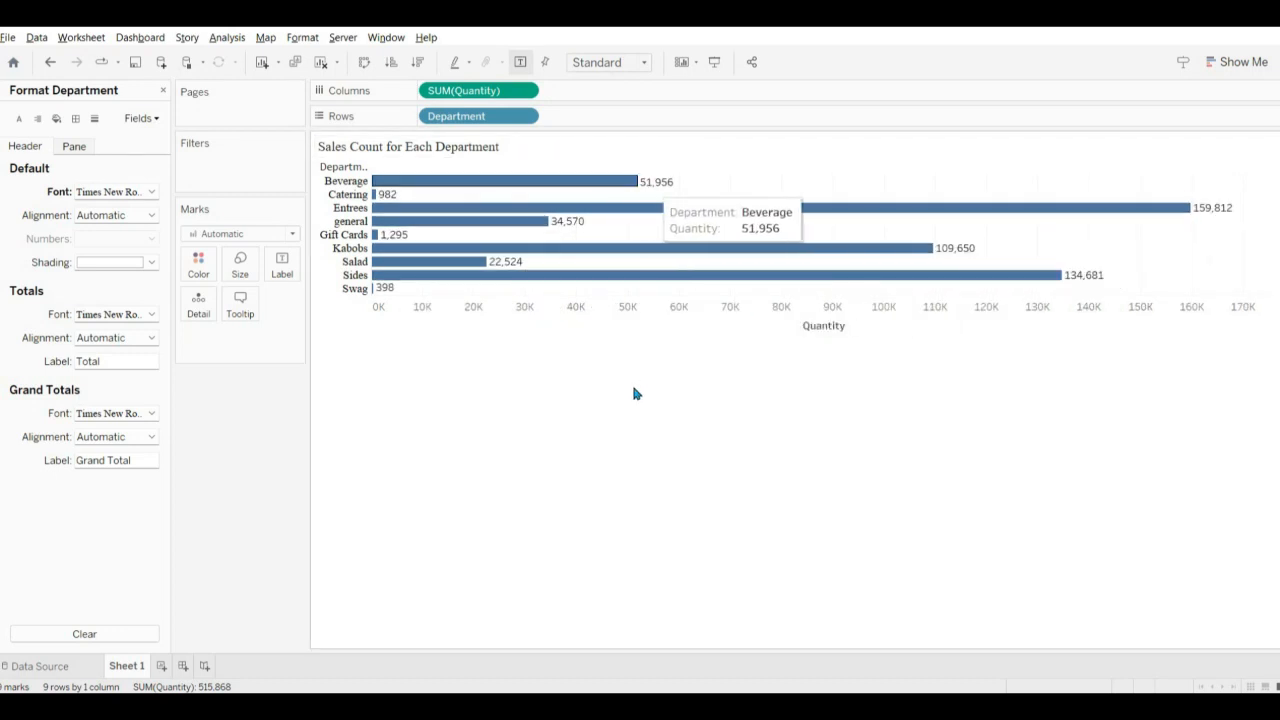
right_click(770, 313)
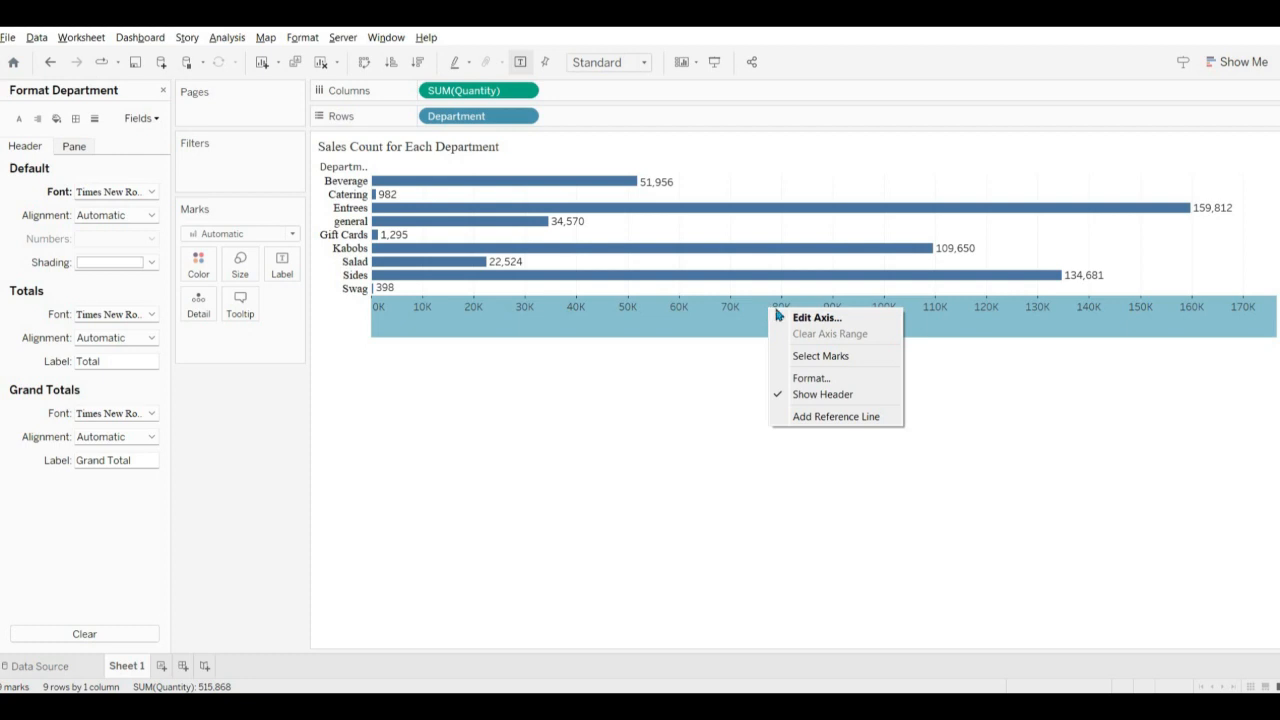
click(807, 397)
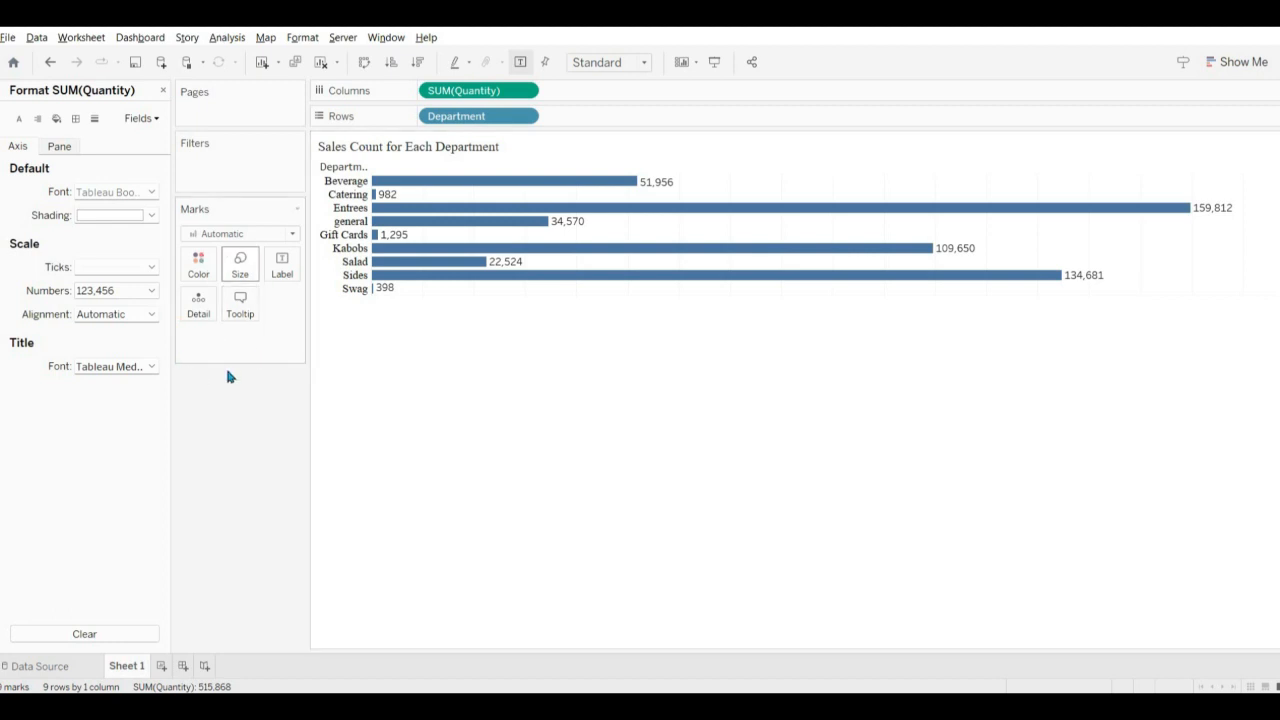
Thicken the bars to just below the maximum mark size and stretch the chart slightly taller.
click(243, 275)
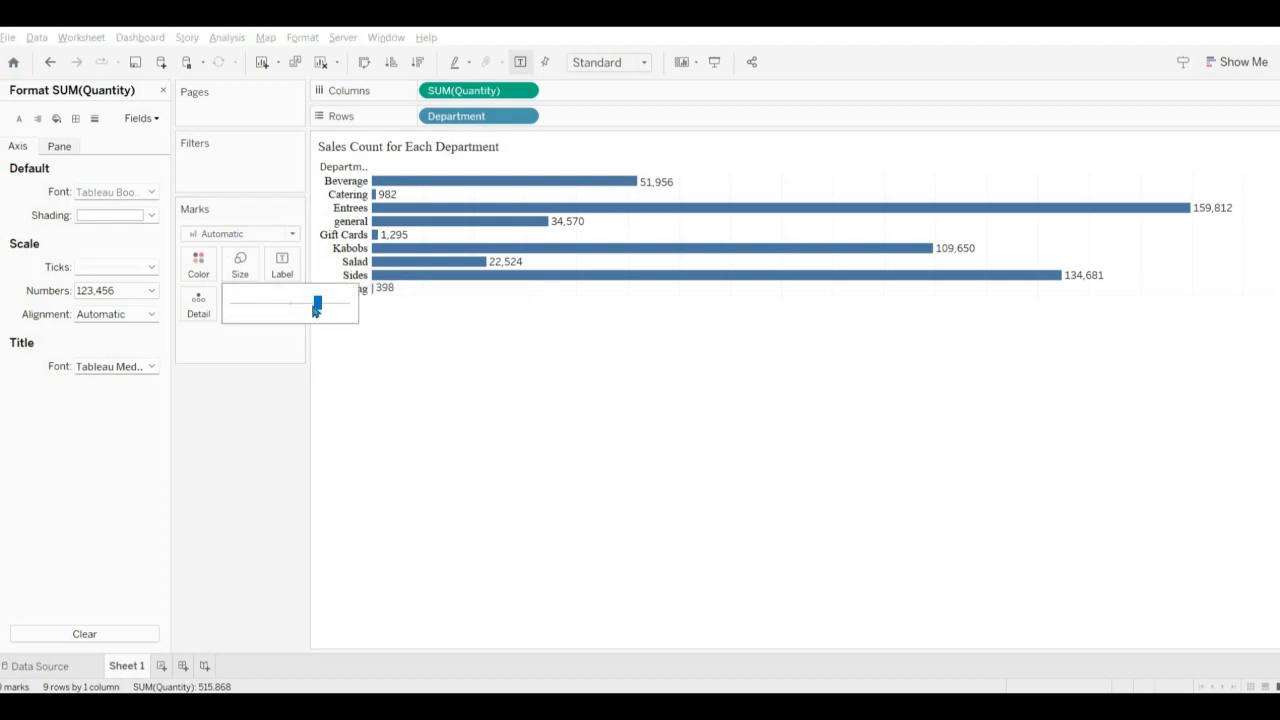
drag(324, 310, 335, 309)
click(296, 312)
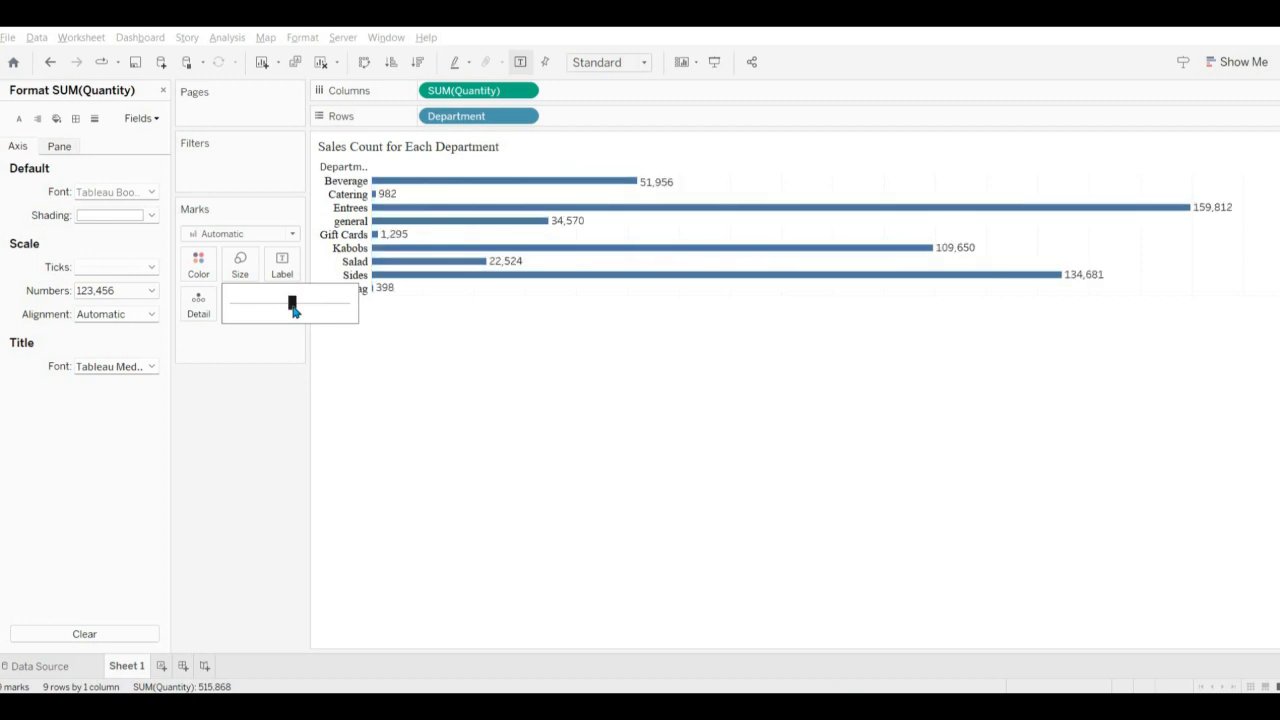
click(320, 309)
click(342, 308)
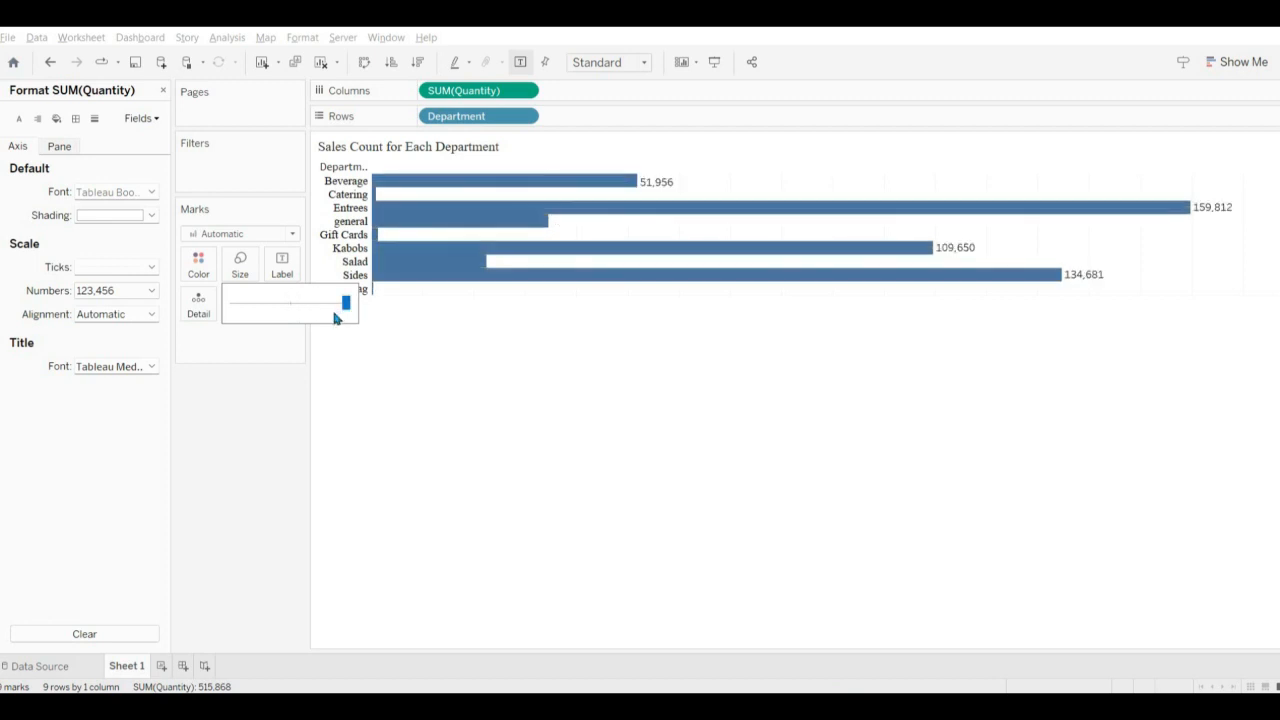
drag(346, 304, 337, 304)
click(411, 400)
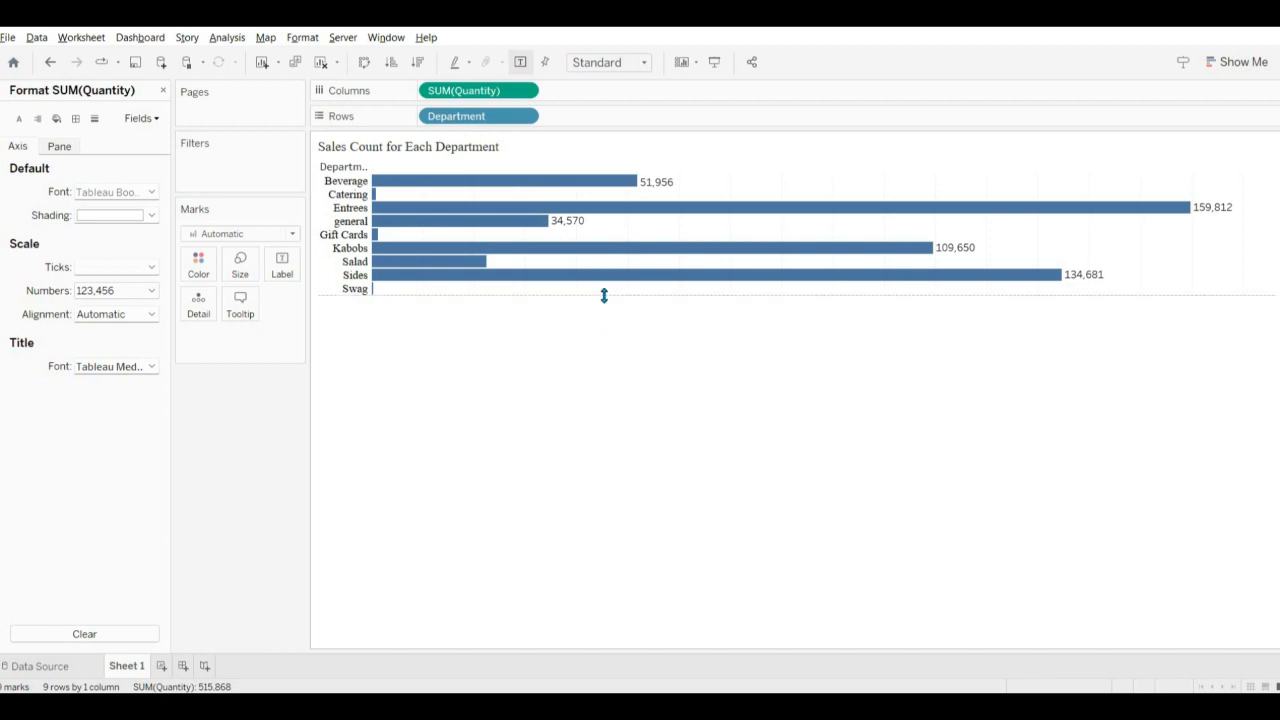
drag(604, 295, 605, 323)
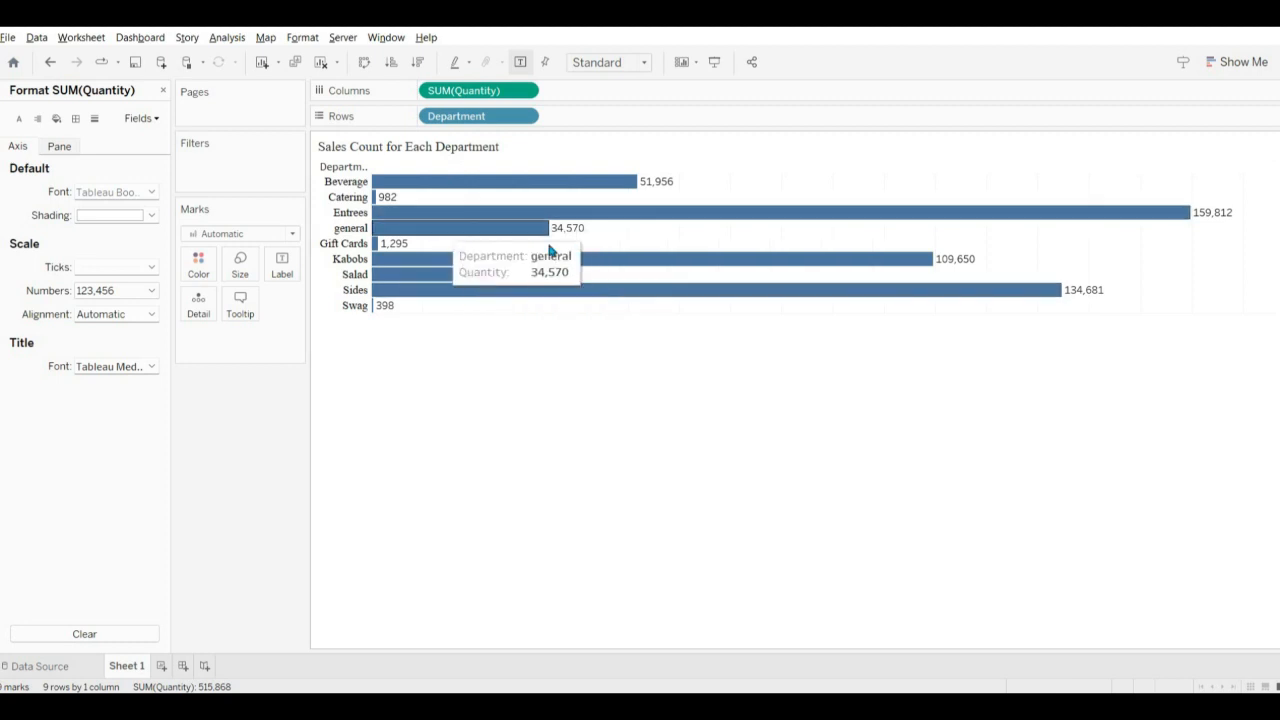
mouse_move(482, 259)
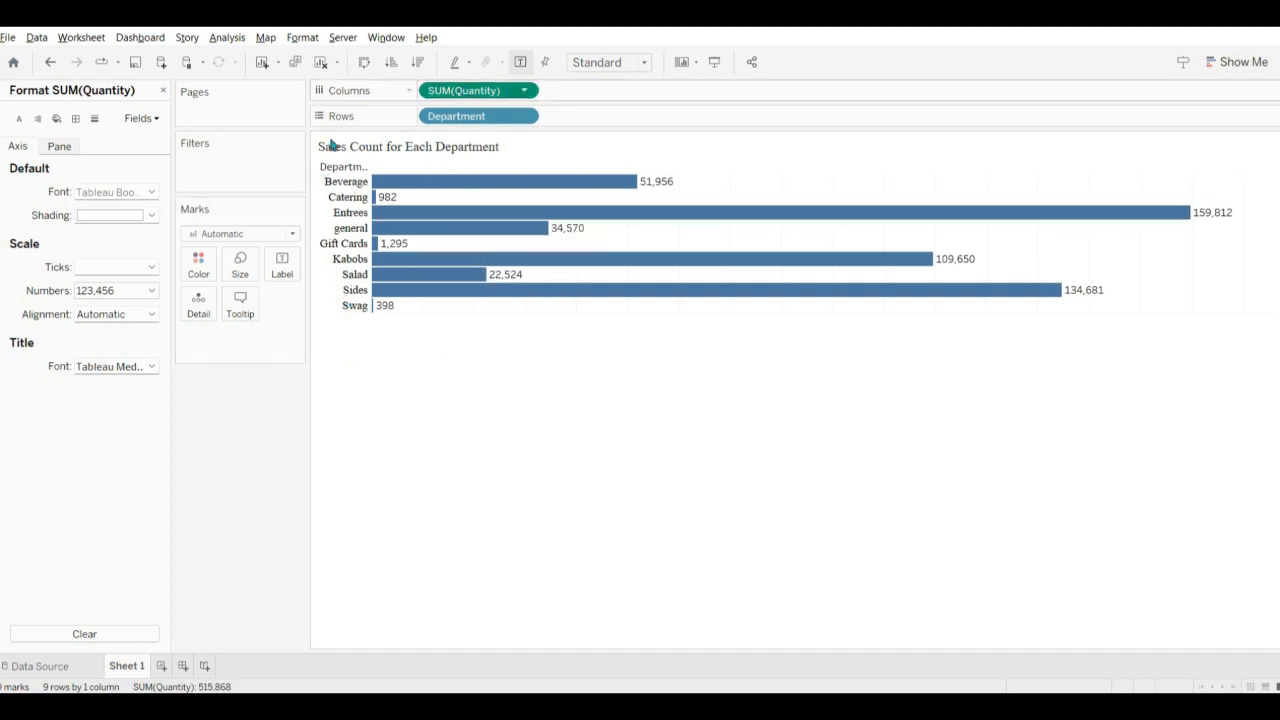
Close the axis formatting and colour the bars by the Quantity measure.
click(161, 91)
click(87, 411)
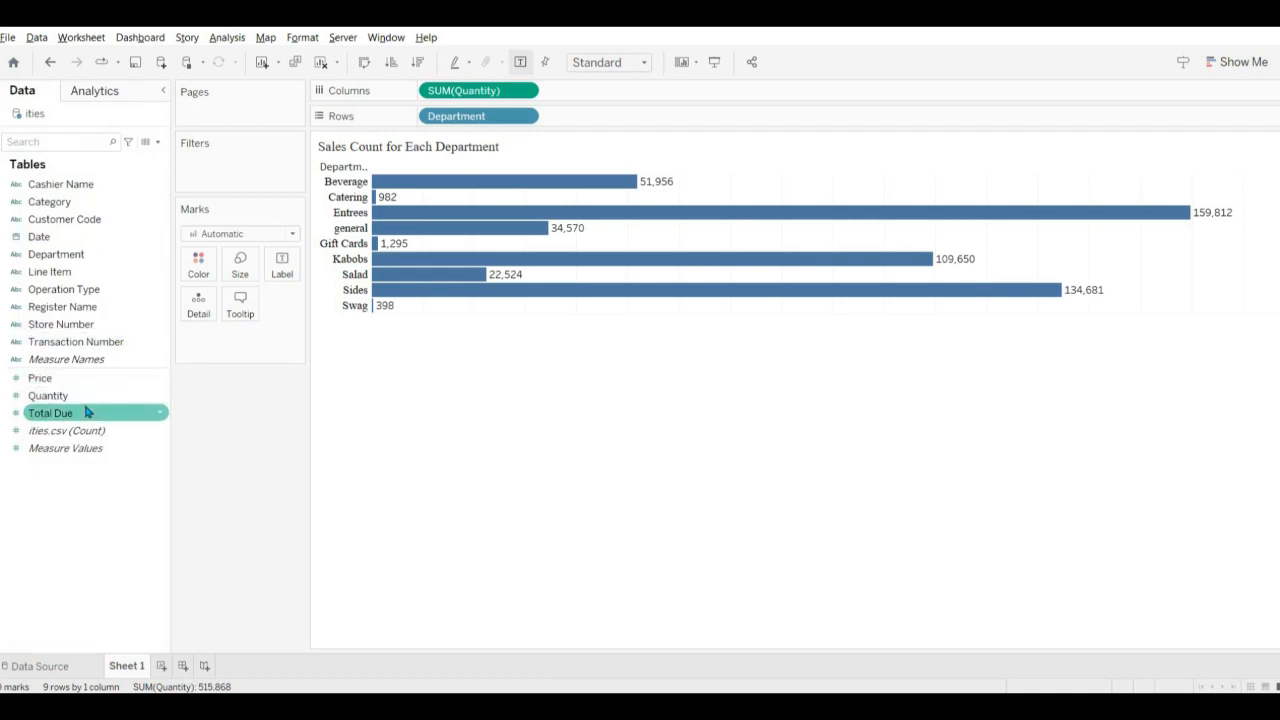
click(150, 485)
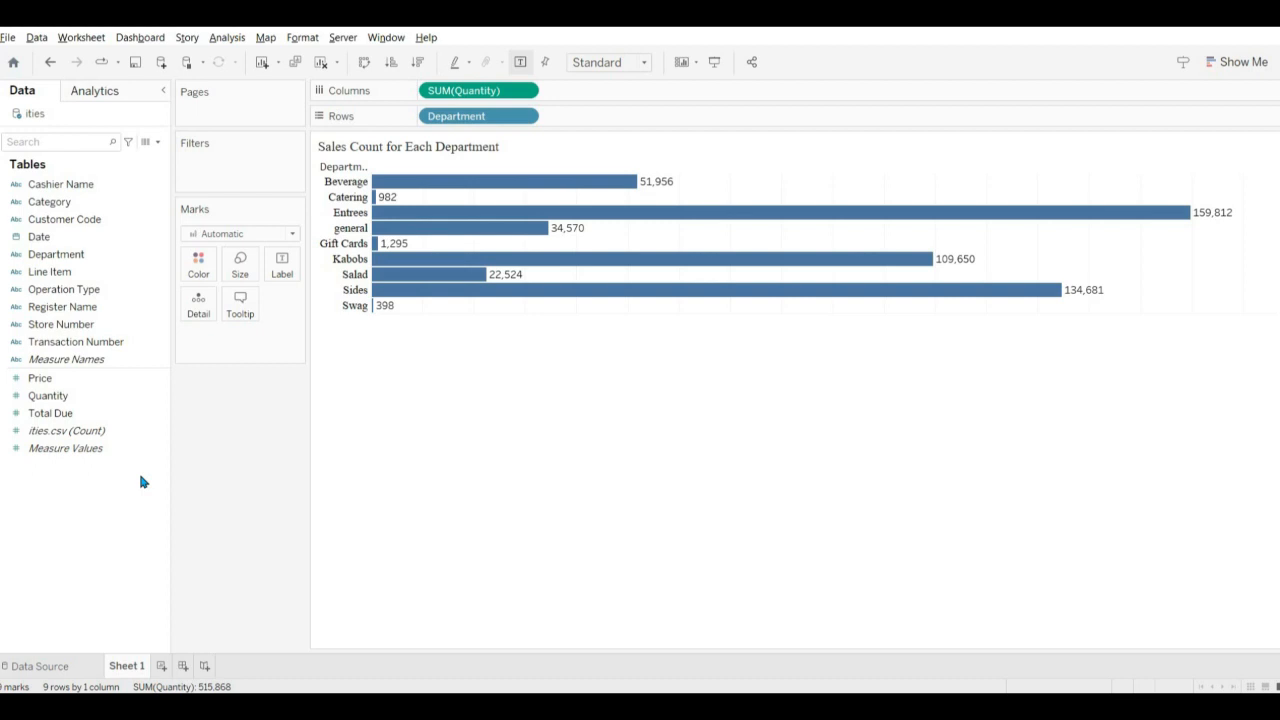
click(68, 413)
mouse_move(48, 395)
mouse_down()
mouse_move(149, 360)
mouse_move(198, 264)
mouse_up()
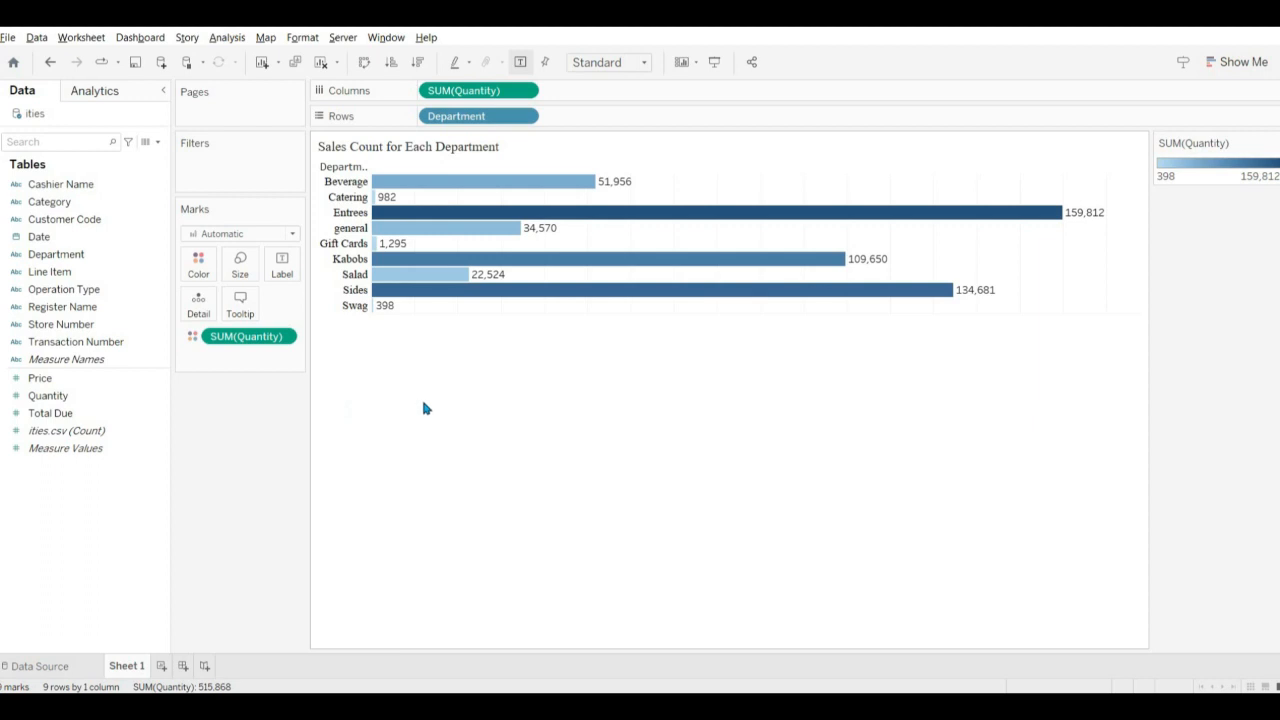
Edit the Quantity colours to use stepped colour with 3 steps, keeping the Automatic palette.
click(200, 266)
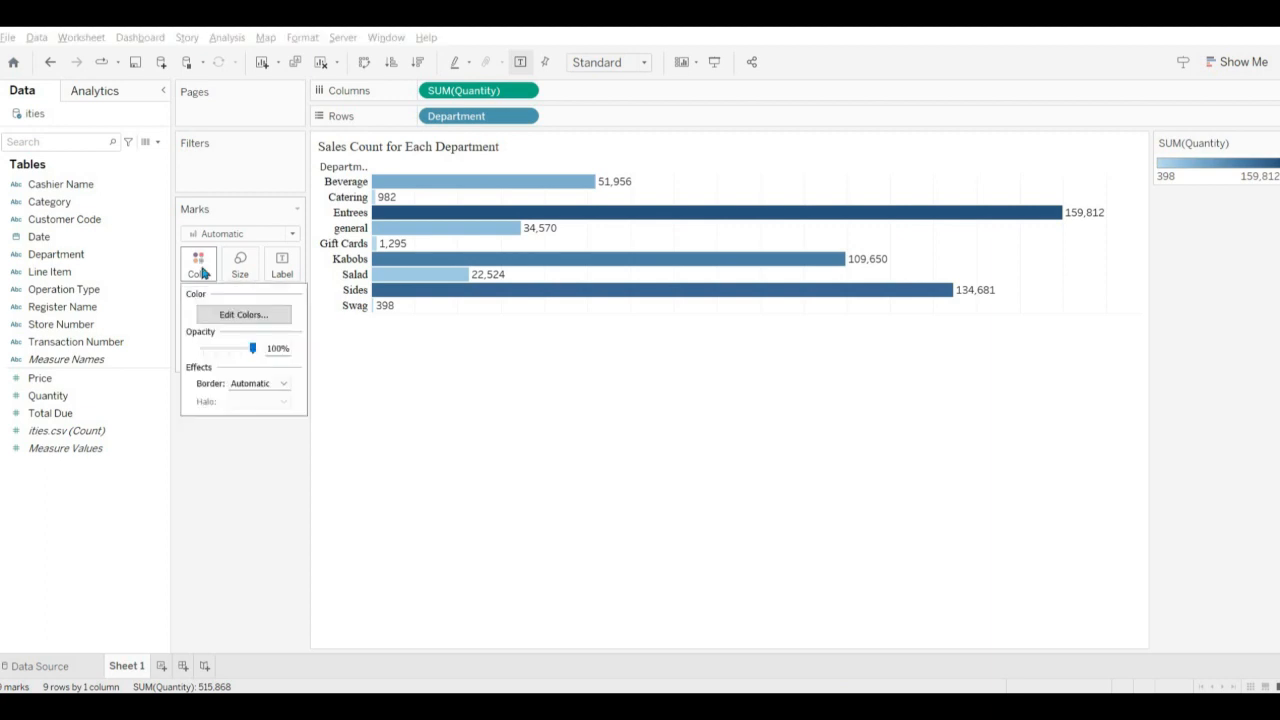
click(243, 314)
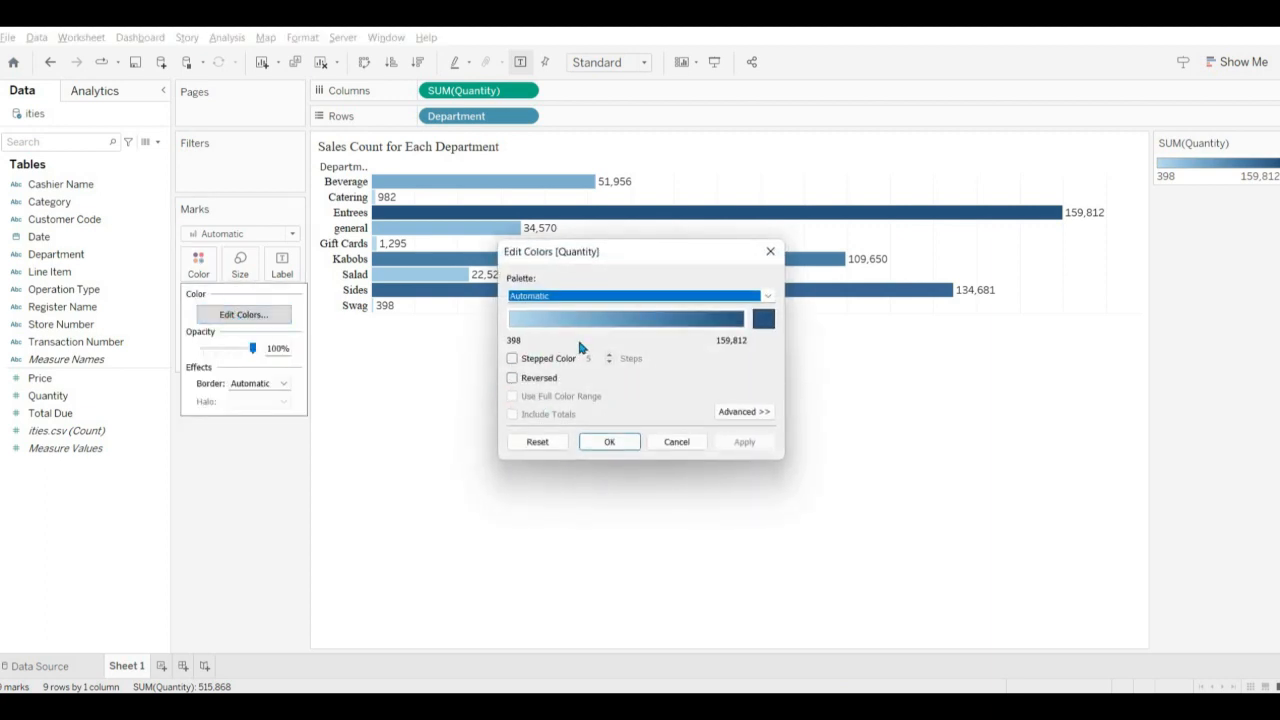
click(768, 297)
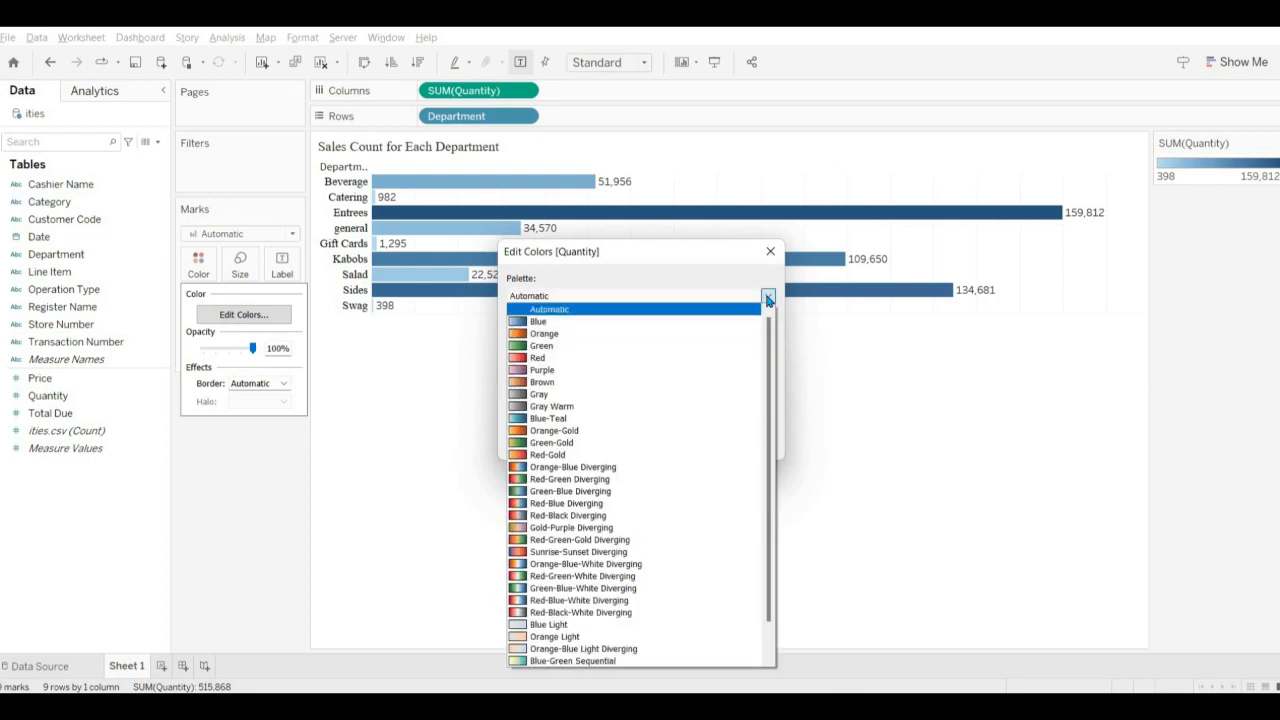
click(768, 297)
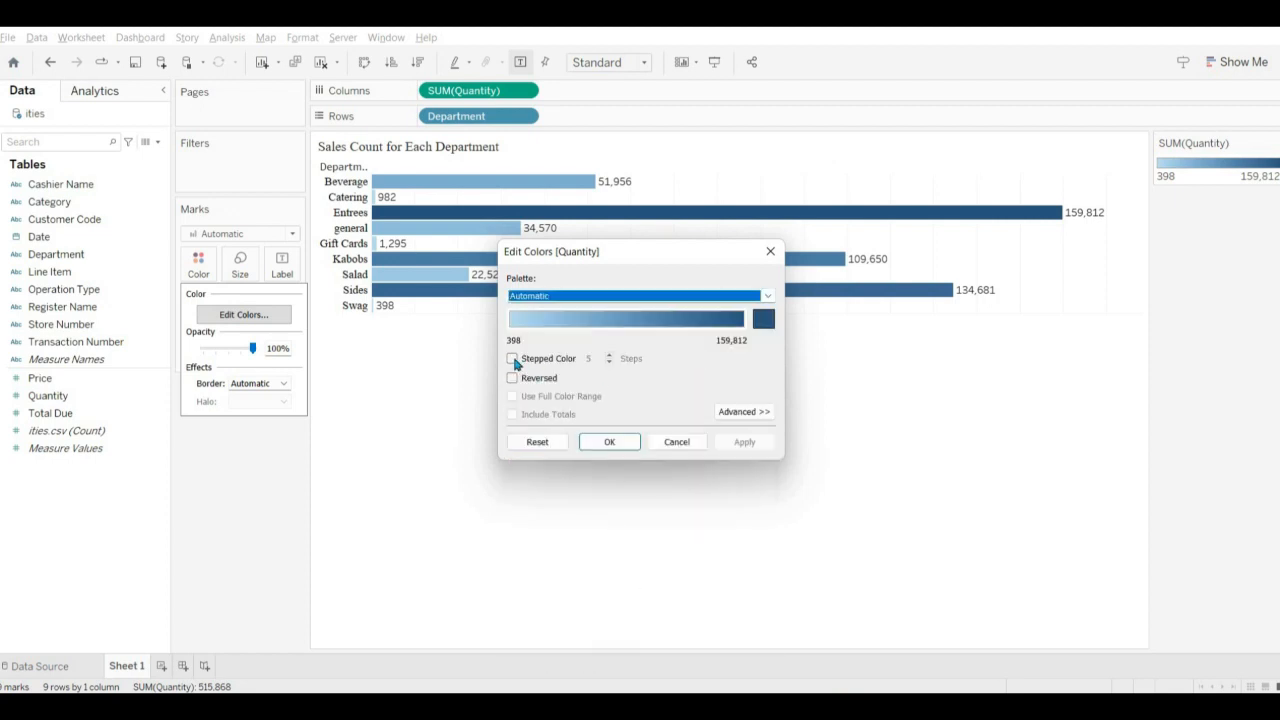
click(513, 359)
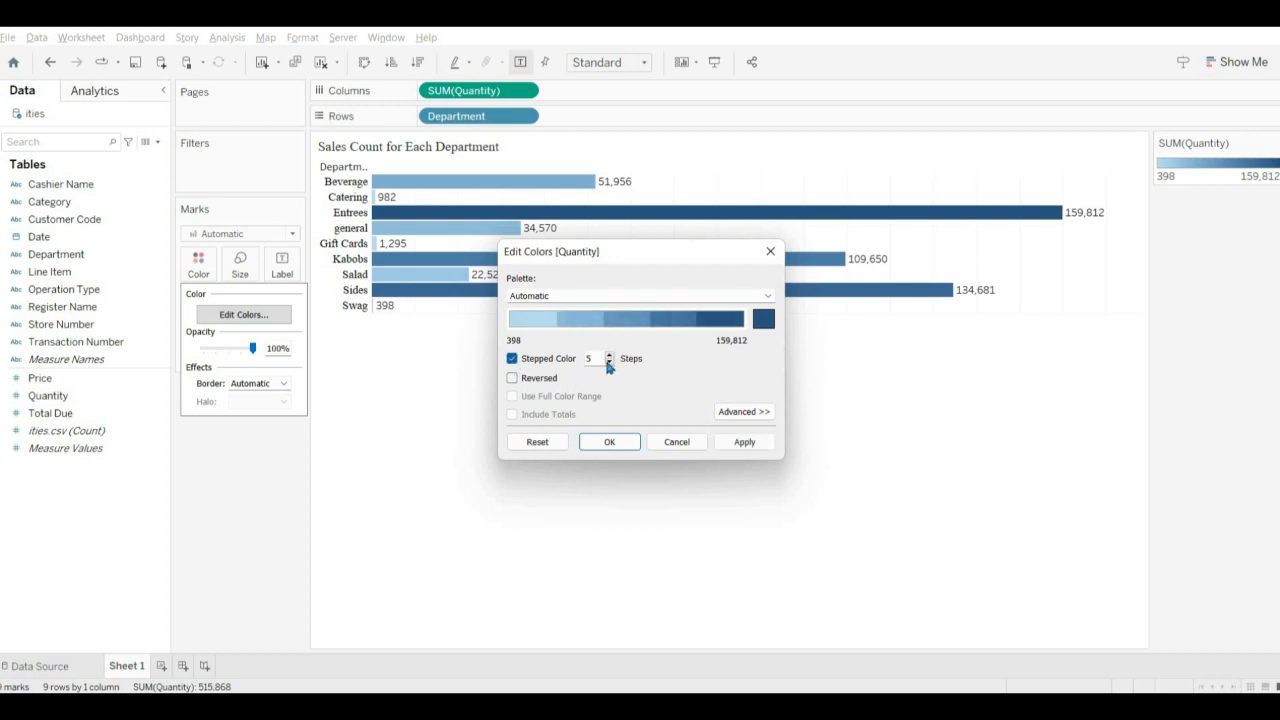
click(608, 363)
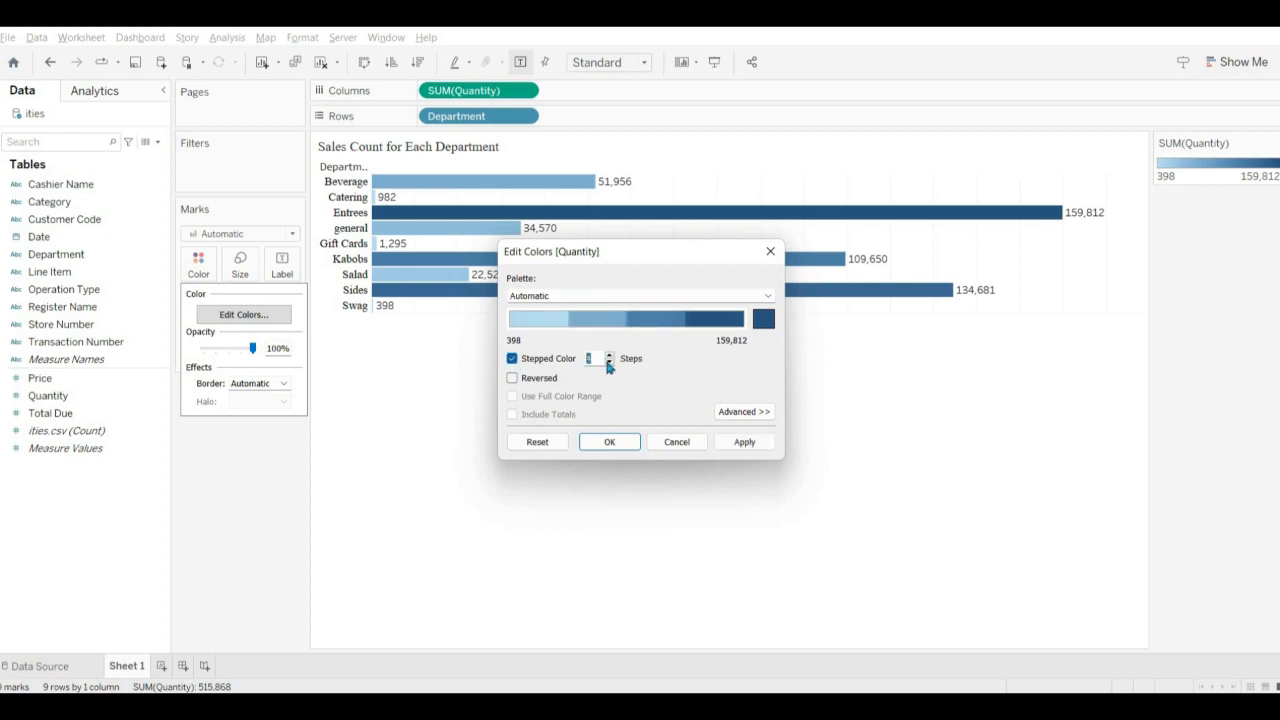
click(608, 363)
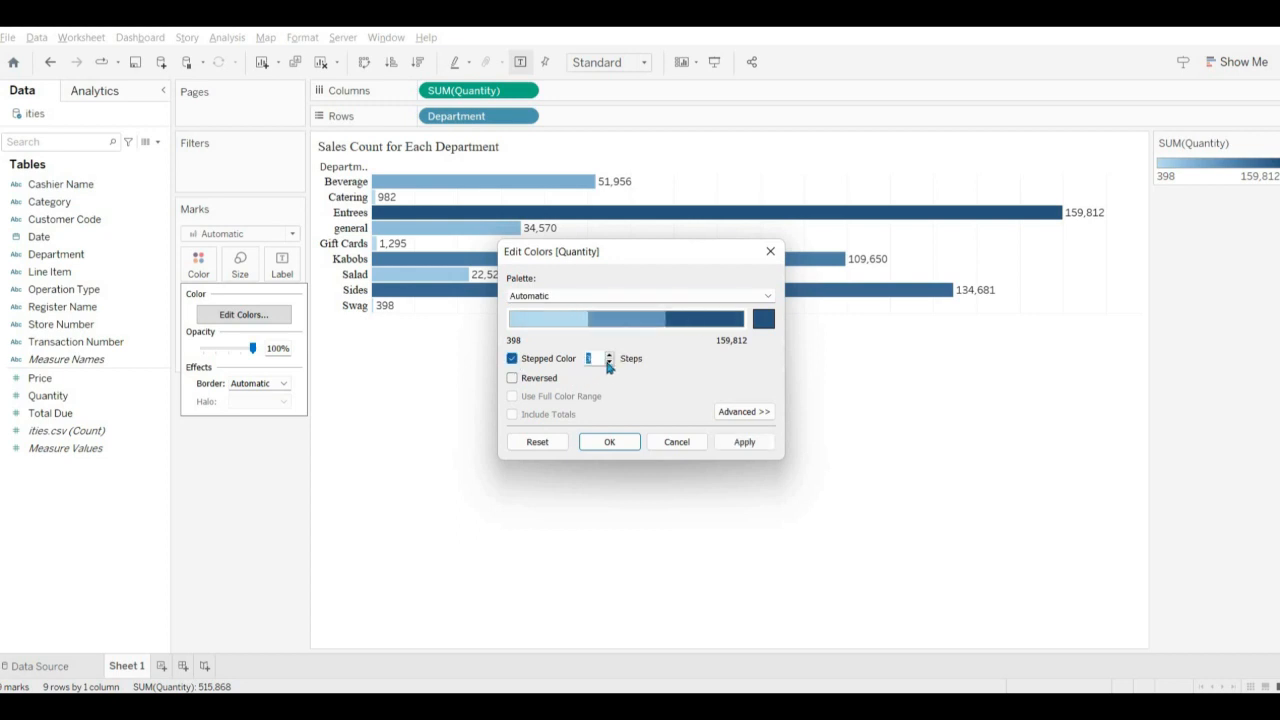
click(624, 447)
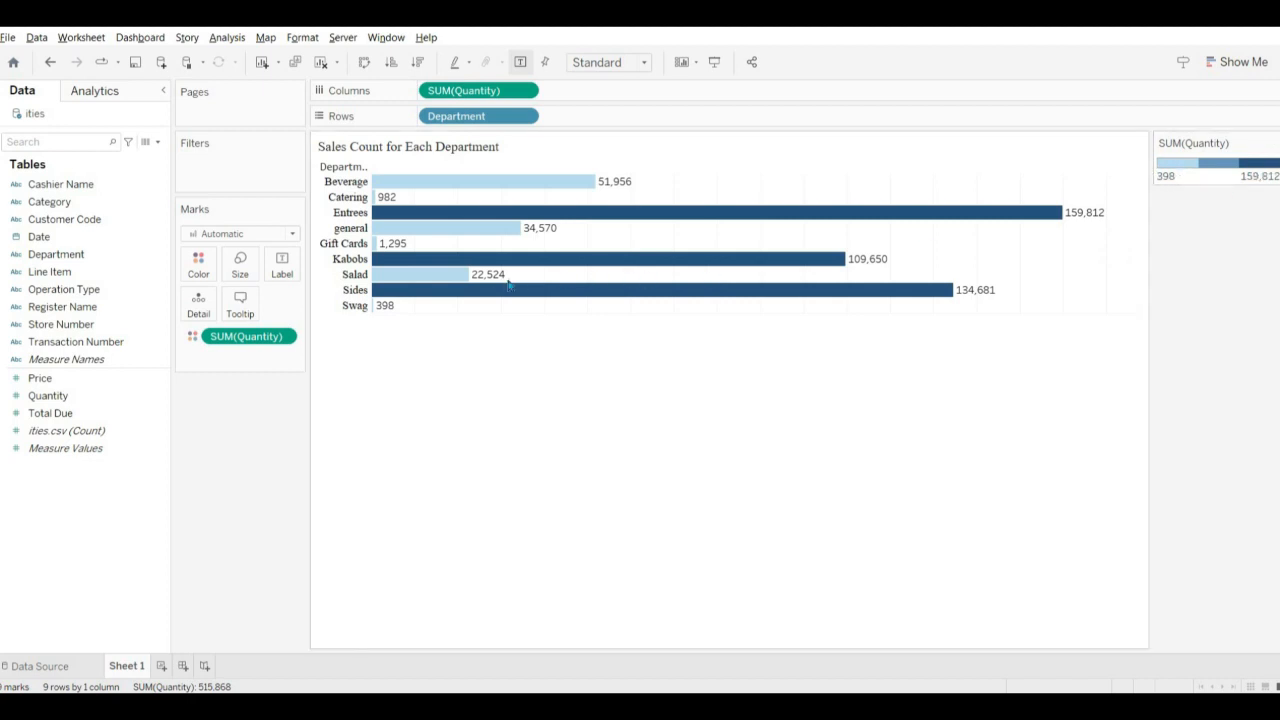
Sort Department by the sum of the Quantity field in descending order.
mouse_move(443, 294)
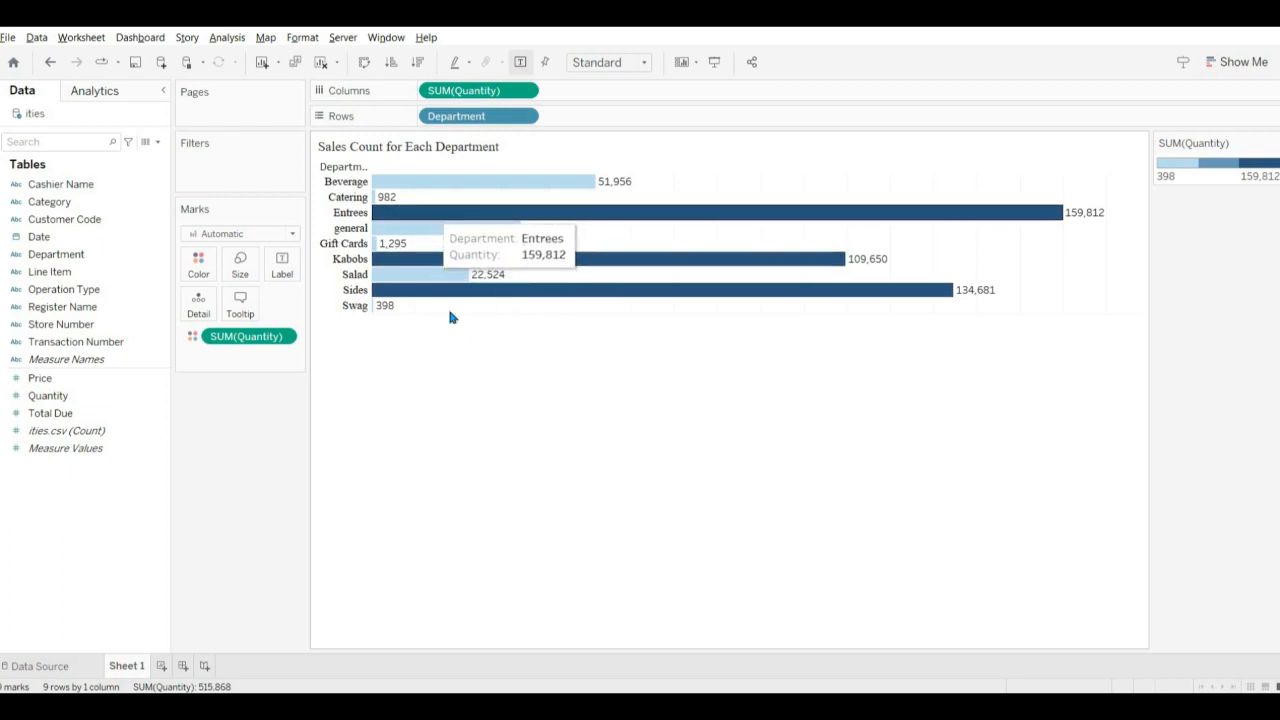
mouse_move(447, 190)
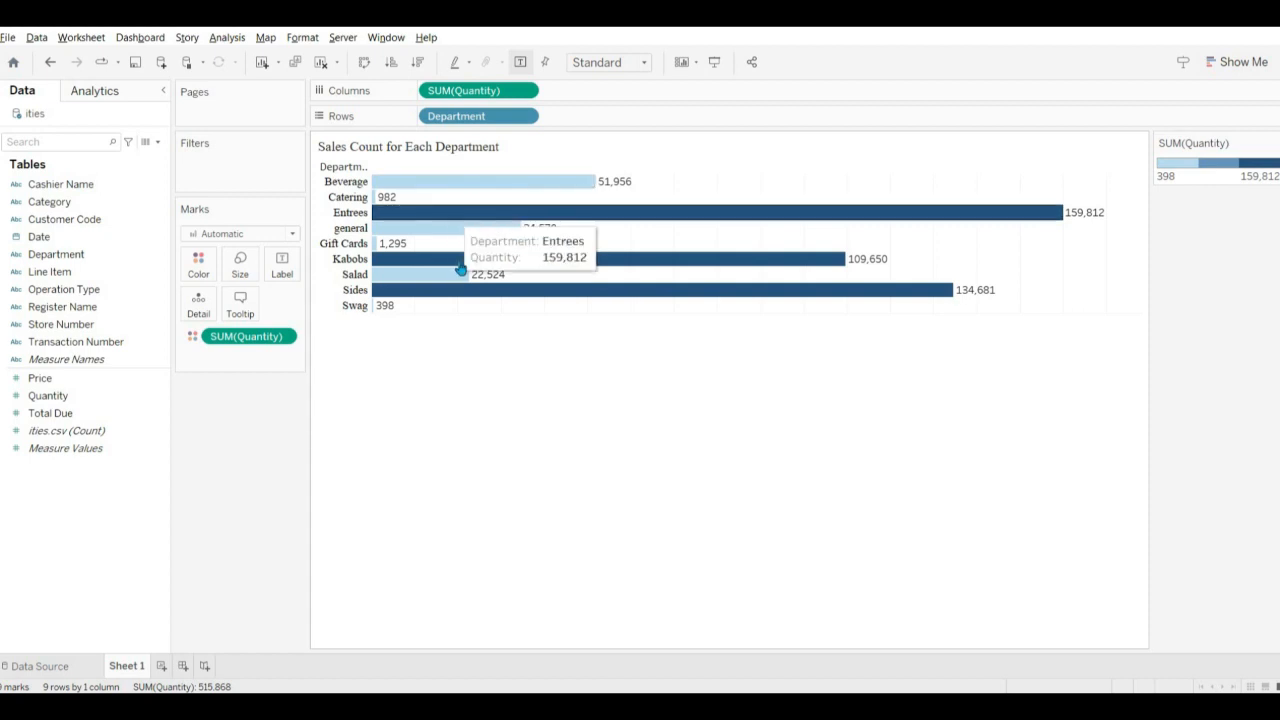
right_click(525, 118)
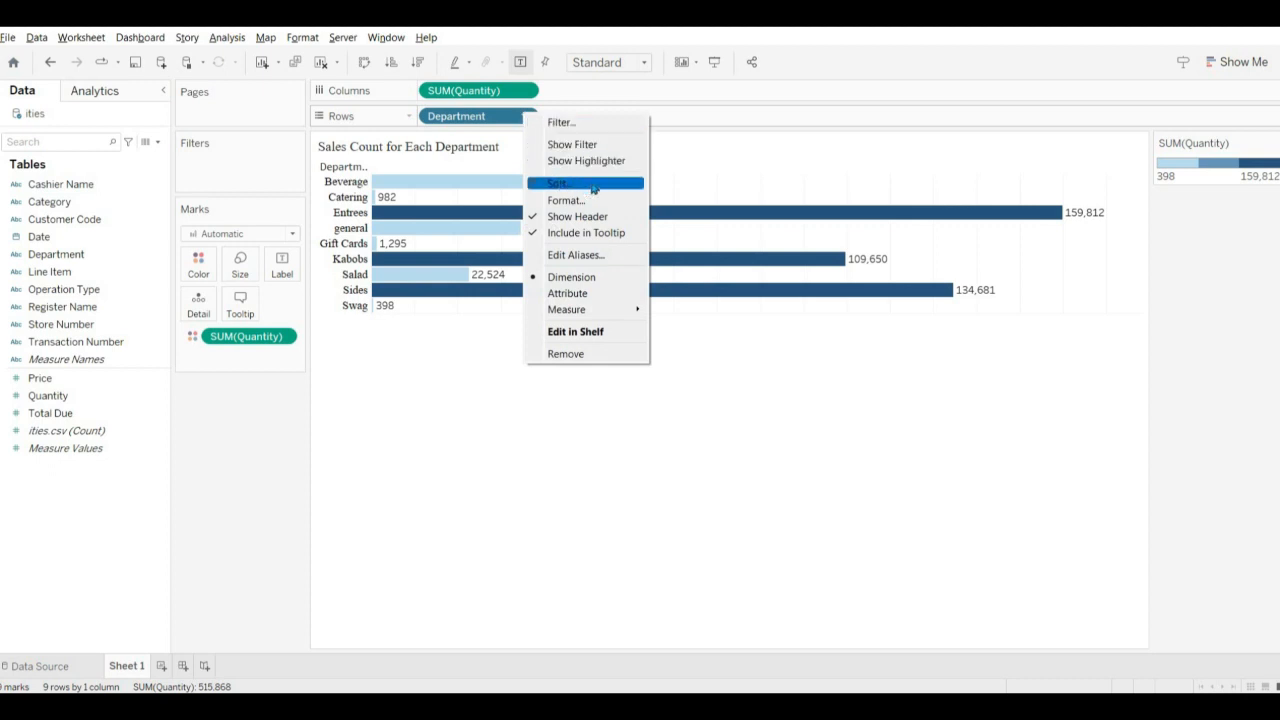
click(506, 335)
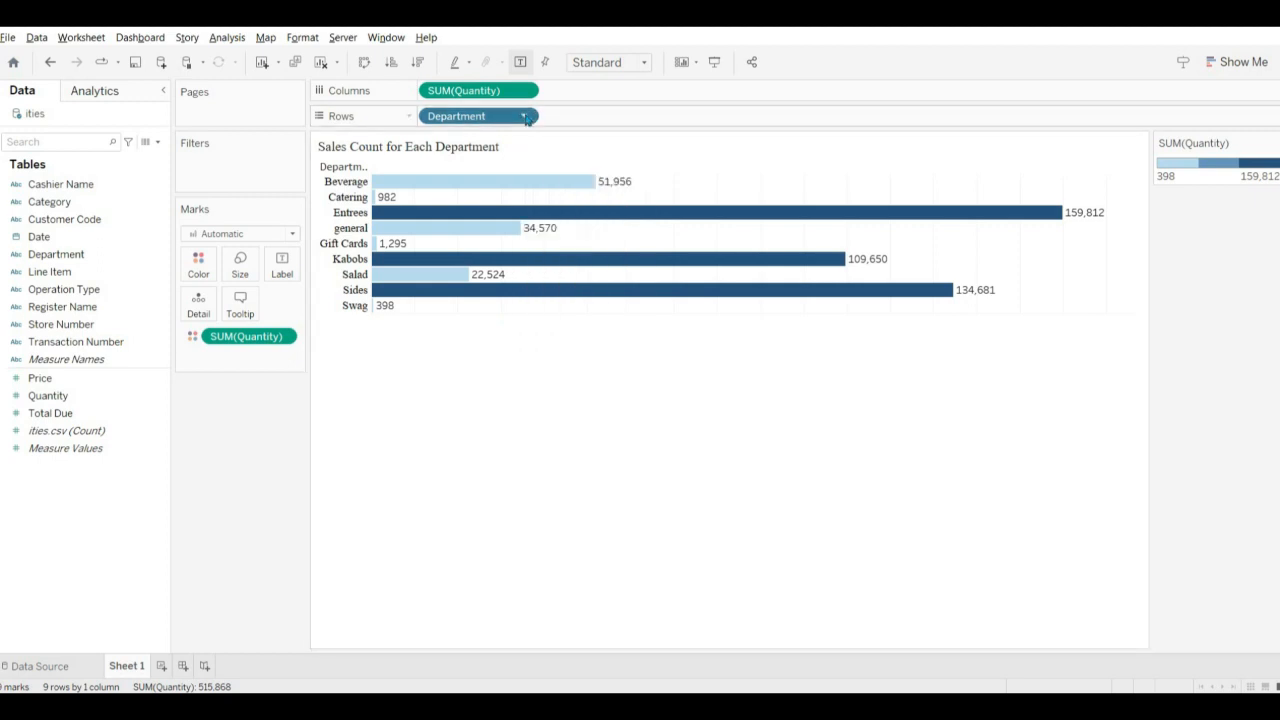
click(525, 117)
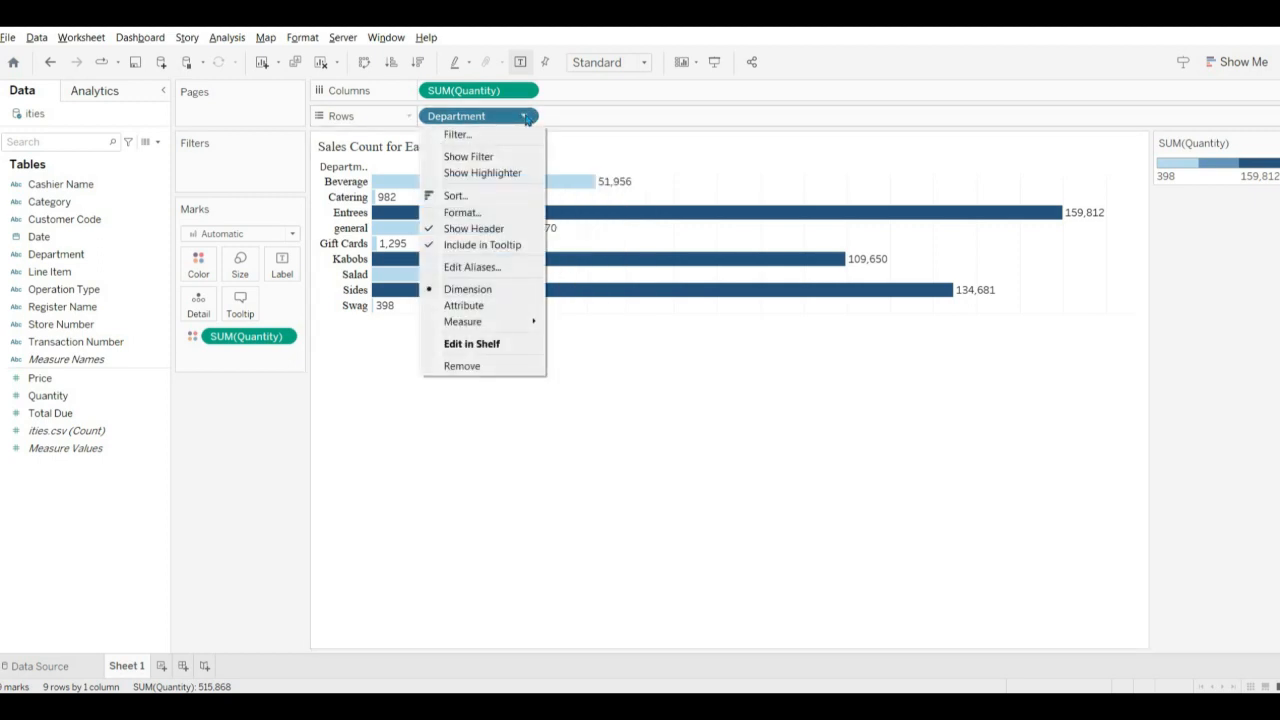
click(500, 196)
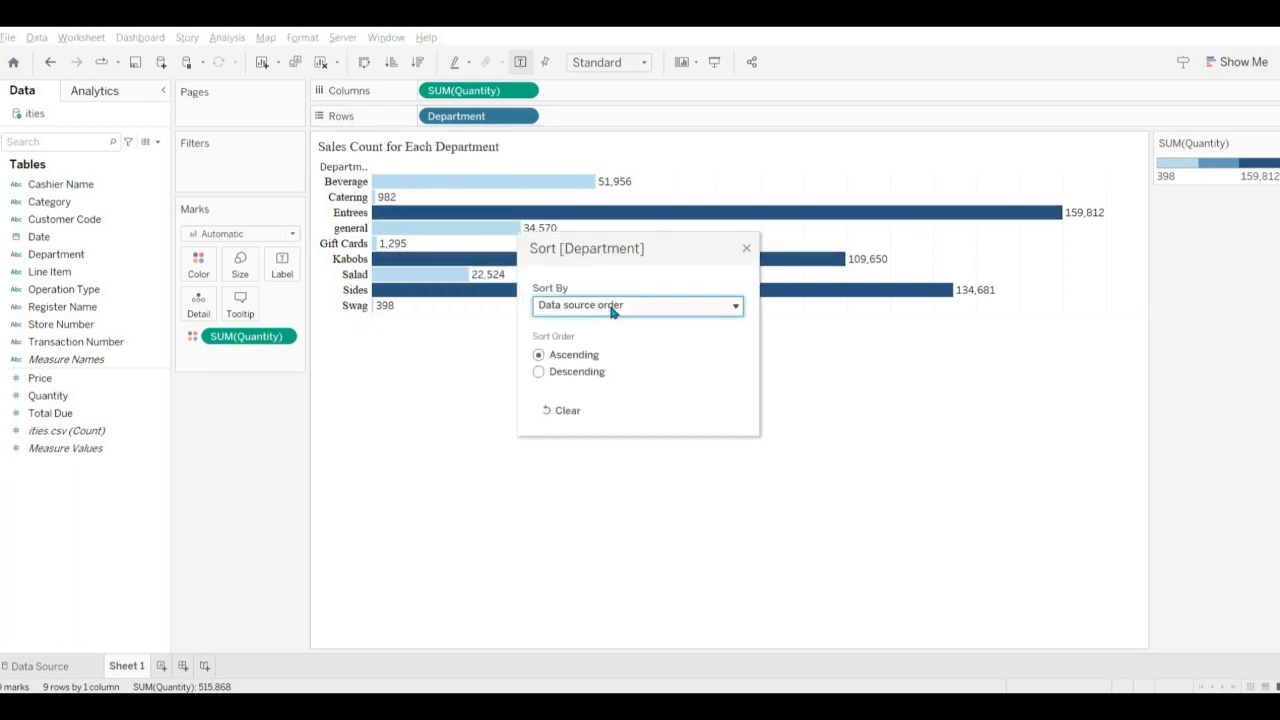
click(614, 311)
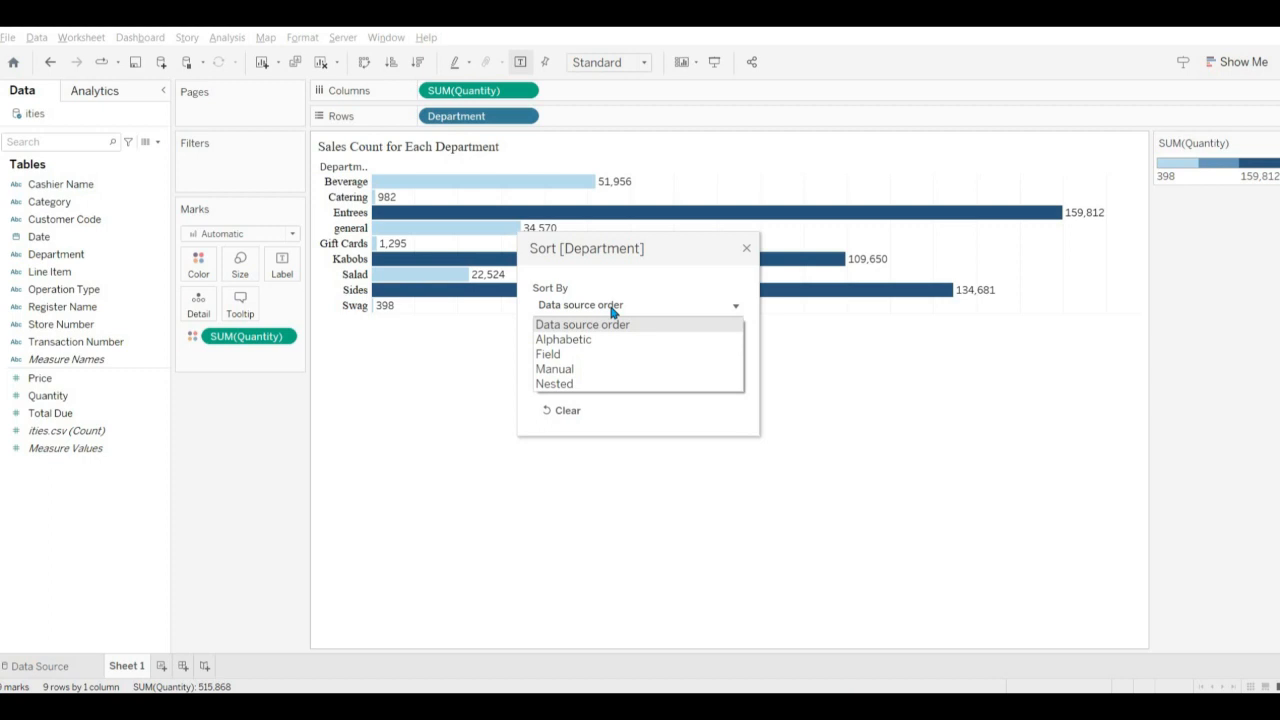
click(586, 355)
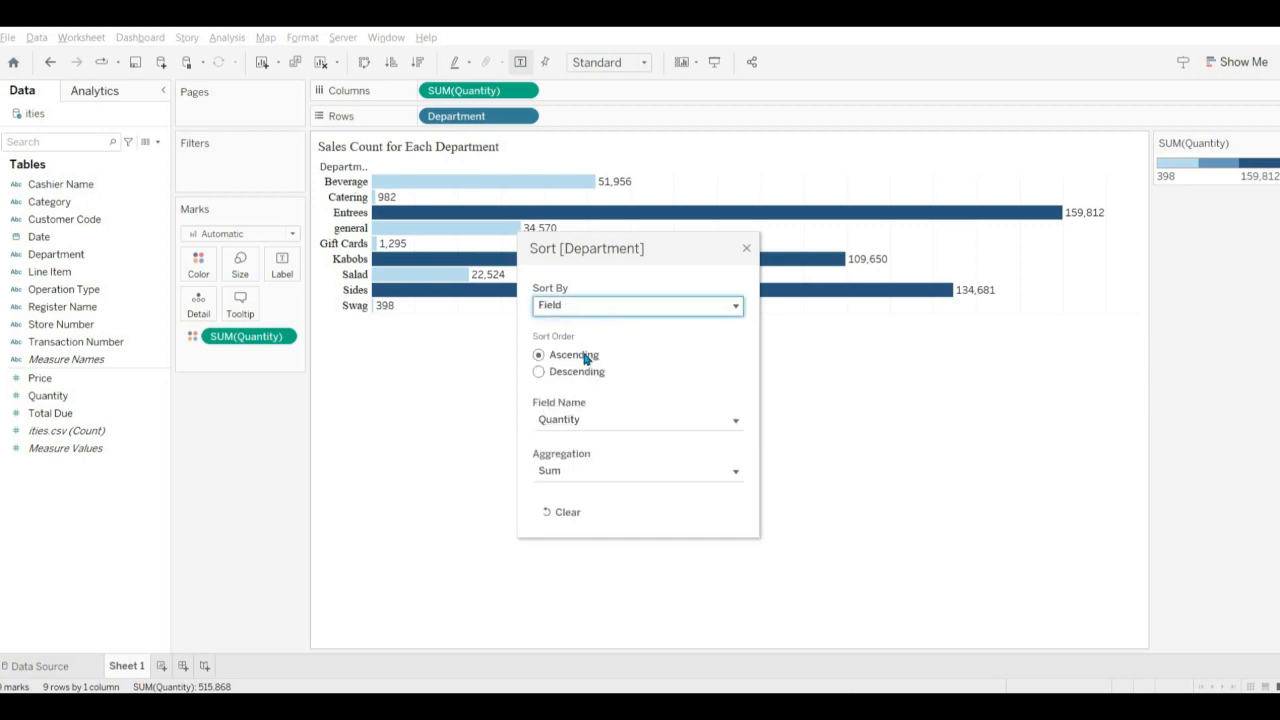
click(540, 372)
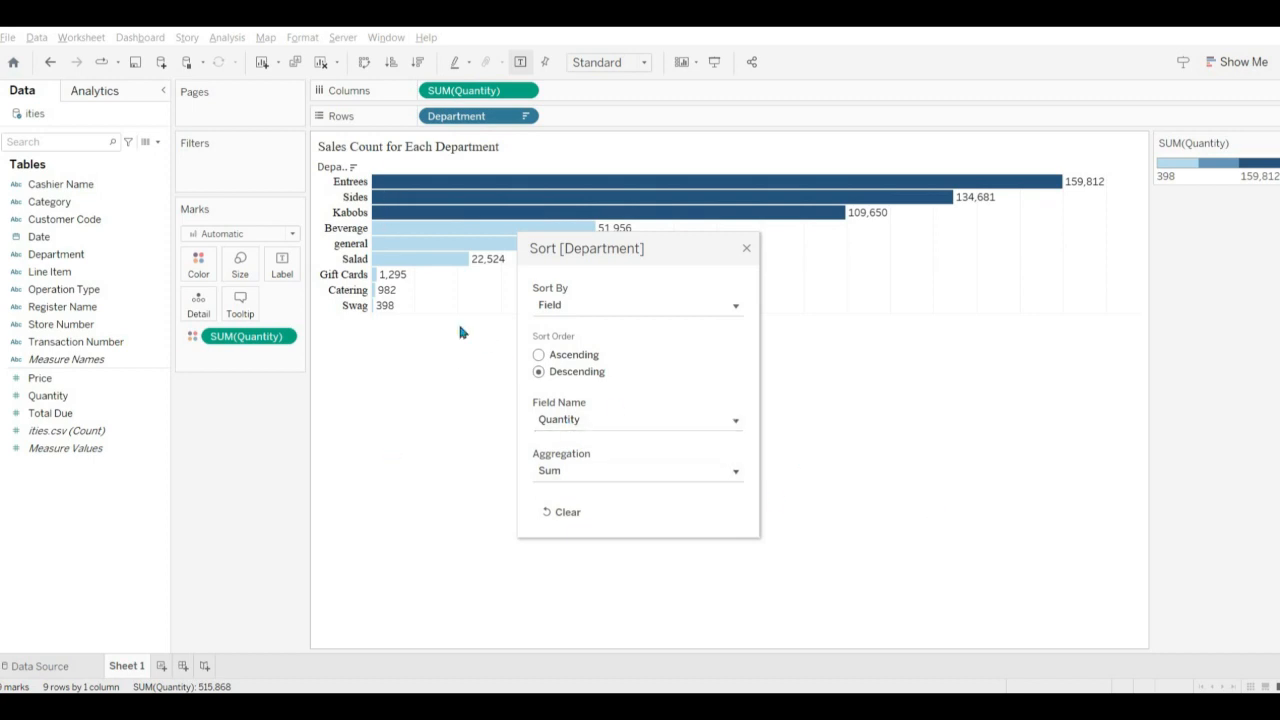
click(746, 248)
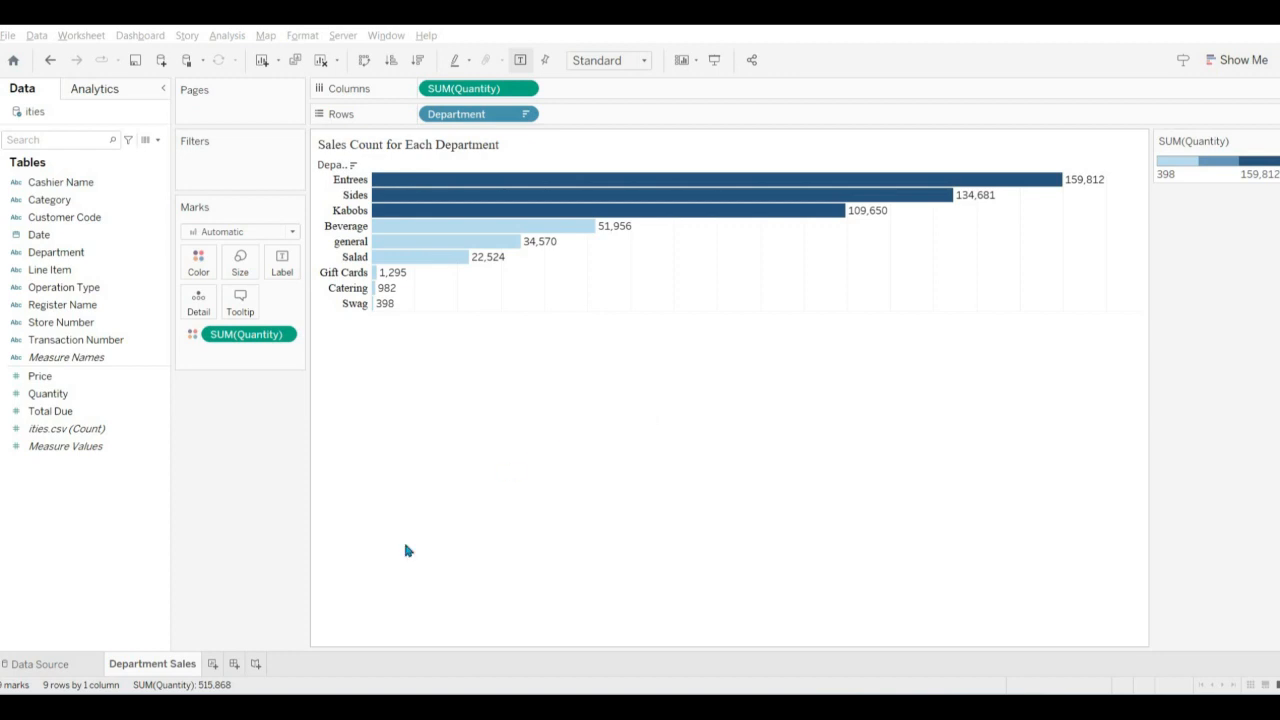
On a new worksheet, plot the sum of Total Due by Category and convert the bars to a pie chart.
click(213, 666)
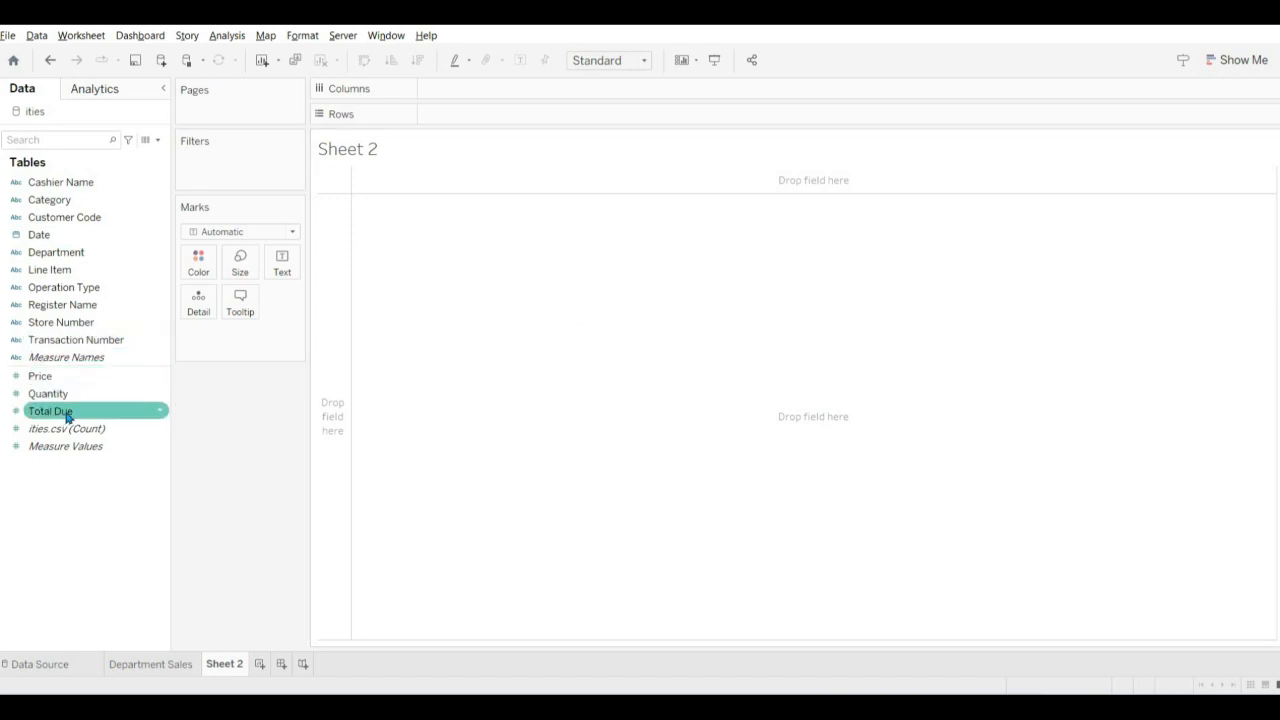
mouse_move(68, 418)
mouse_down()
mouse_move(228, 312)
mouse_move(420, 94)
mouse_move(474, 115)
mouse_up()
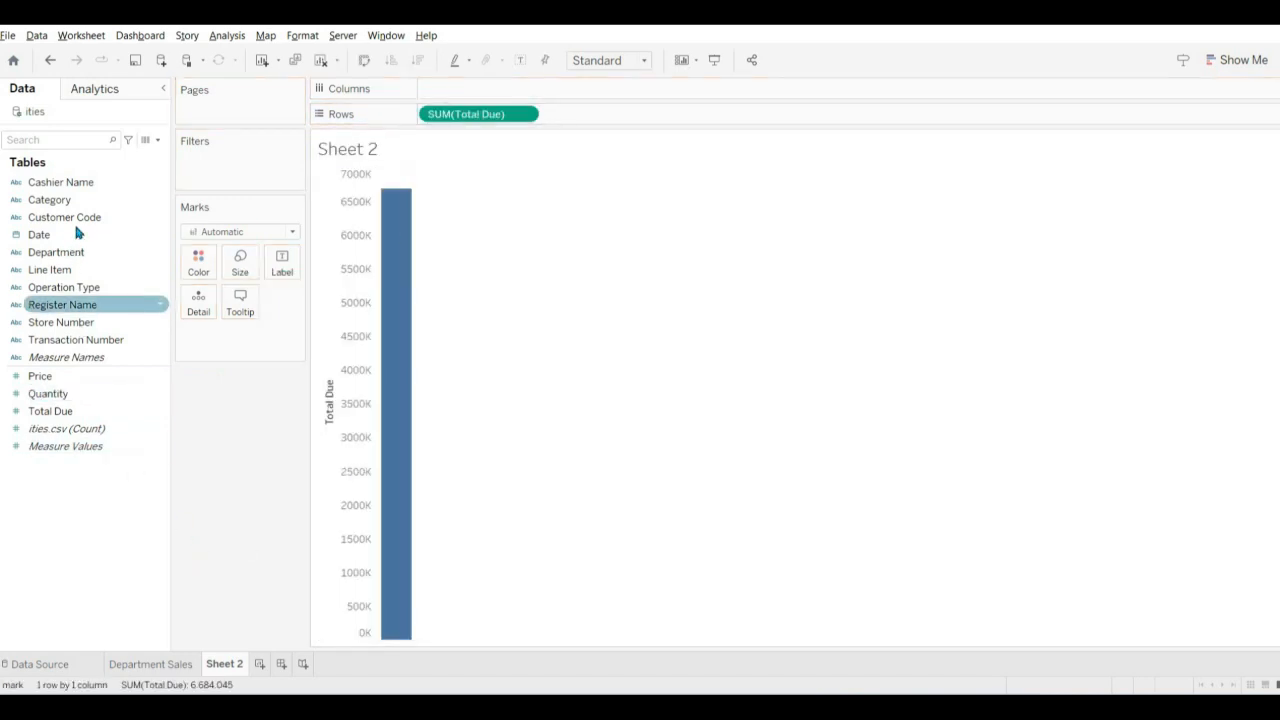
drag(52, 206, 470, 90)
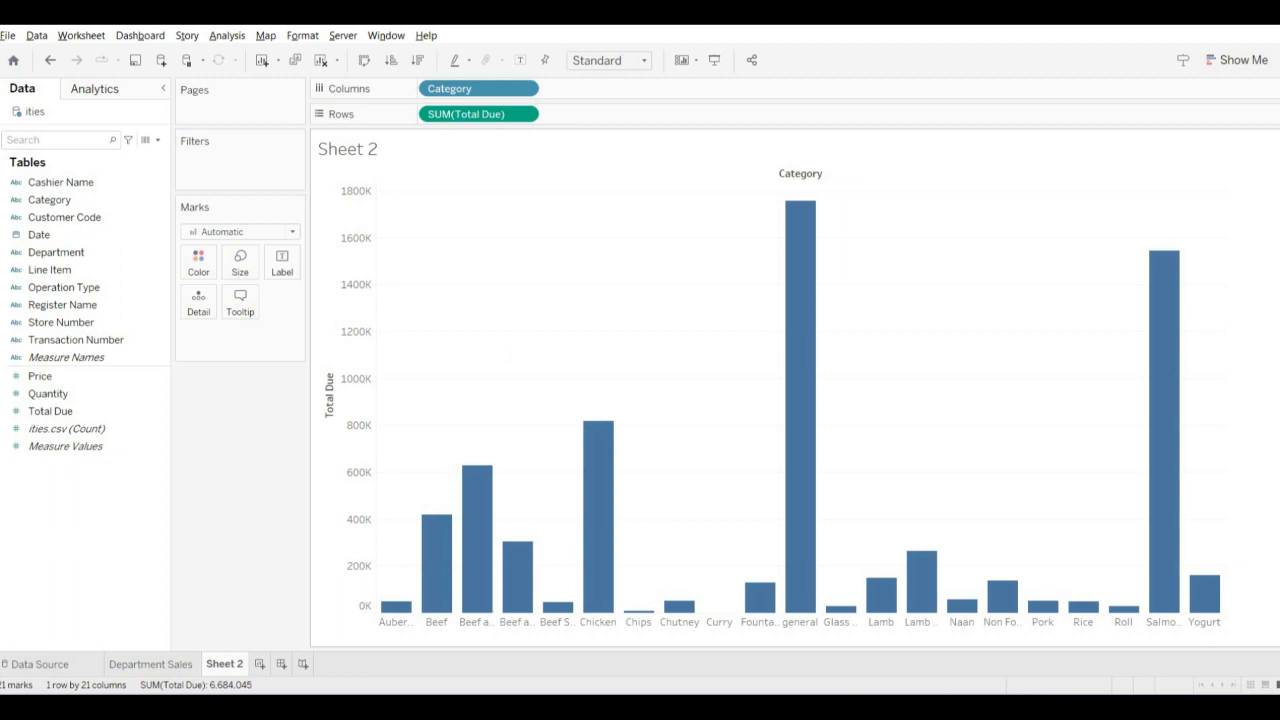
click(1230, 60)
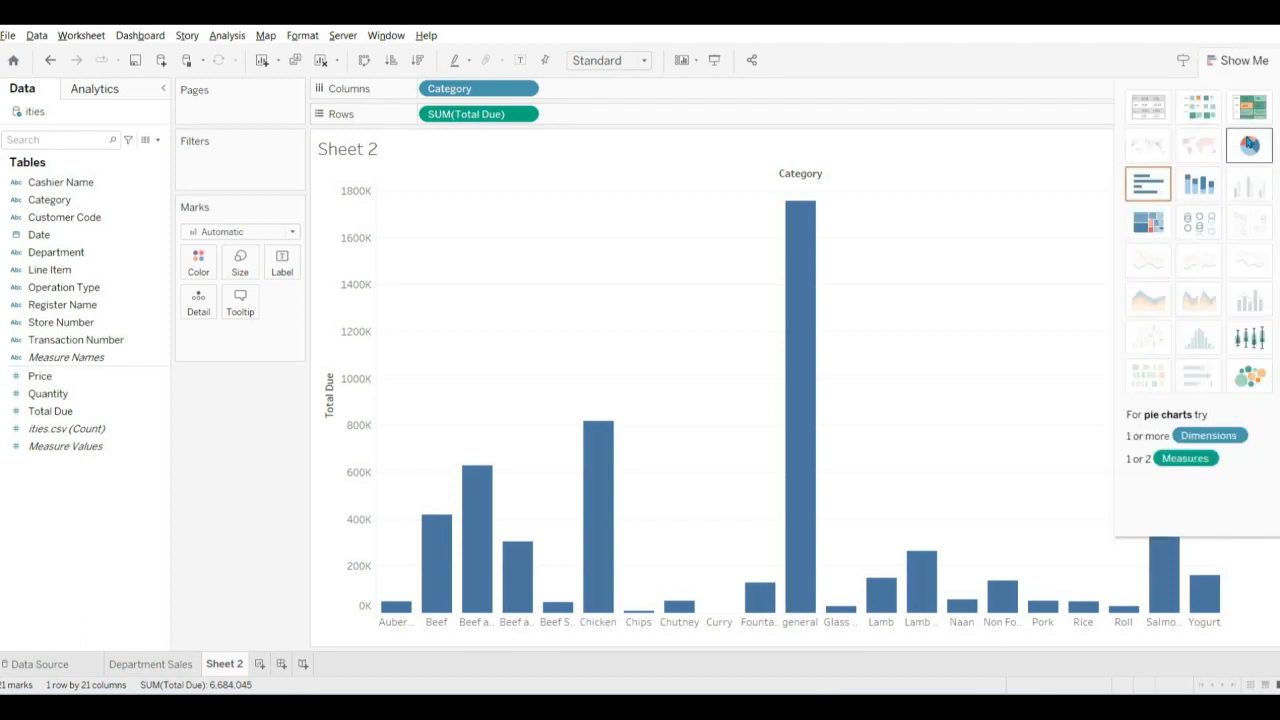
click(1249, 145)
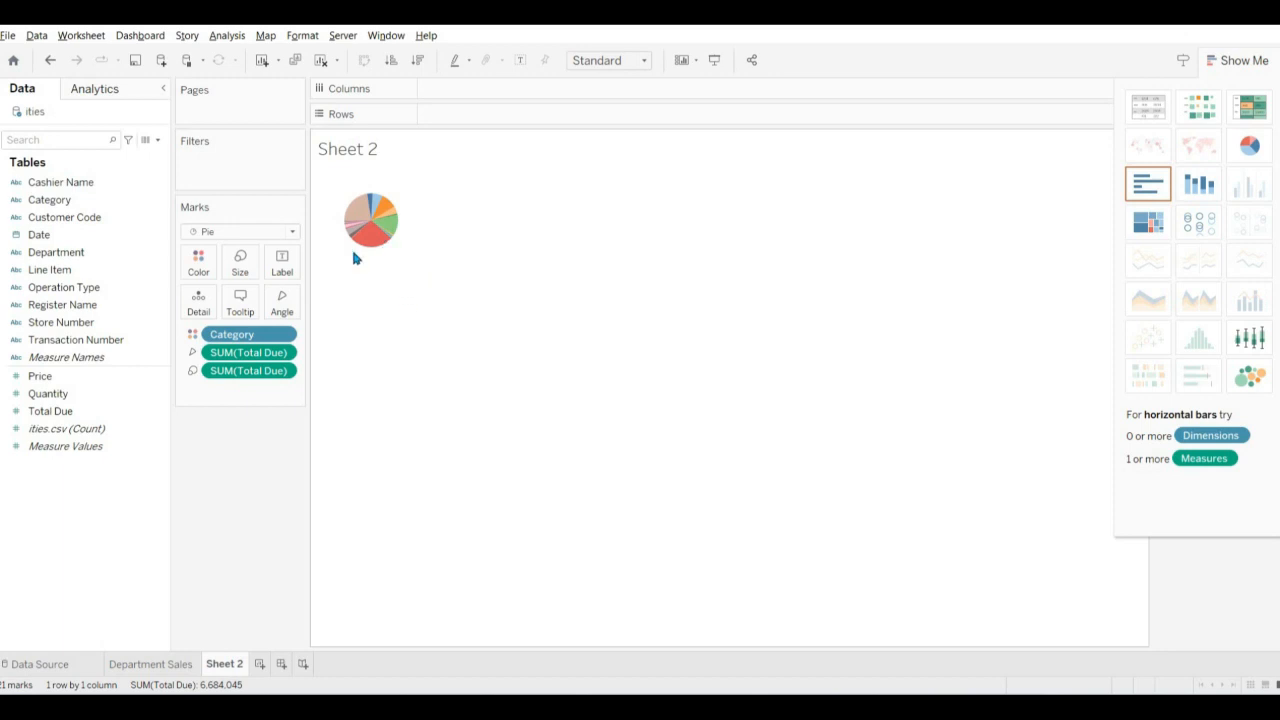
Close the chart type suggestions and enlarge the pie chart to a moderately bigger mark size.
click(1232, 62)
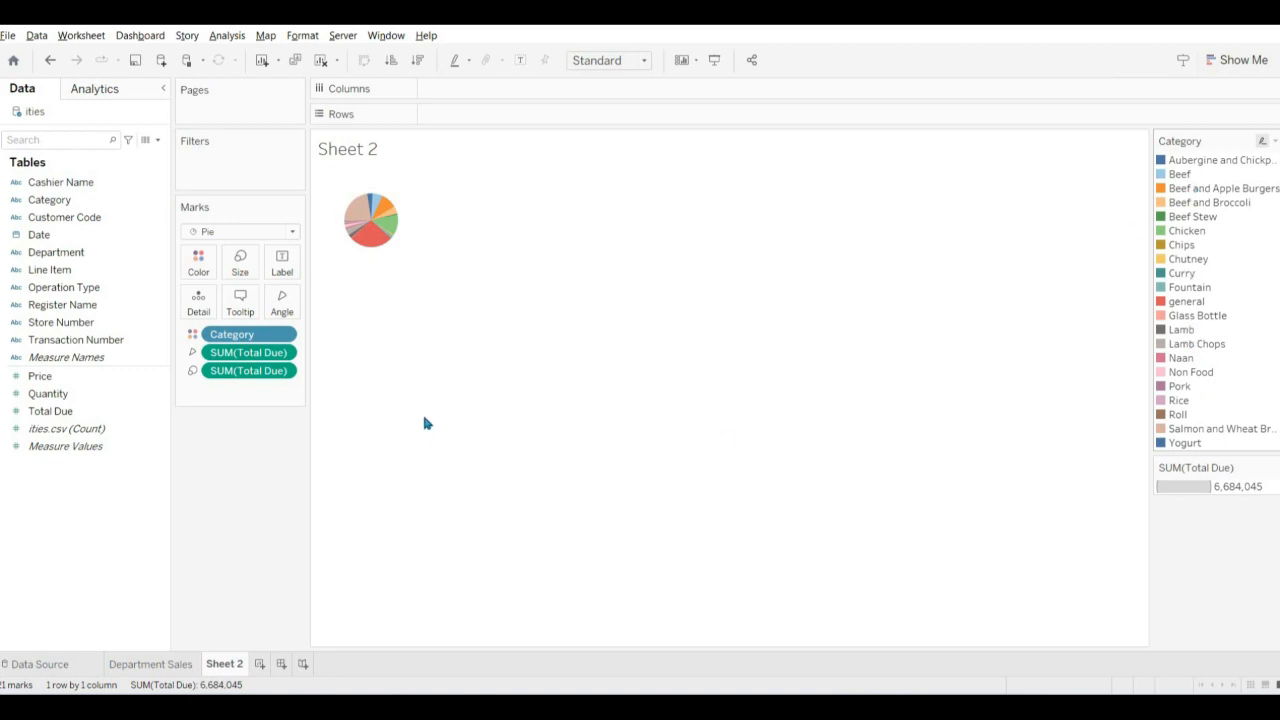
click(240, 263)
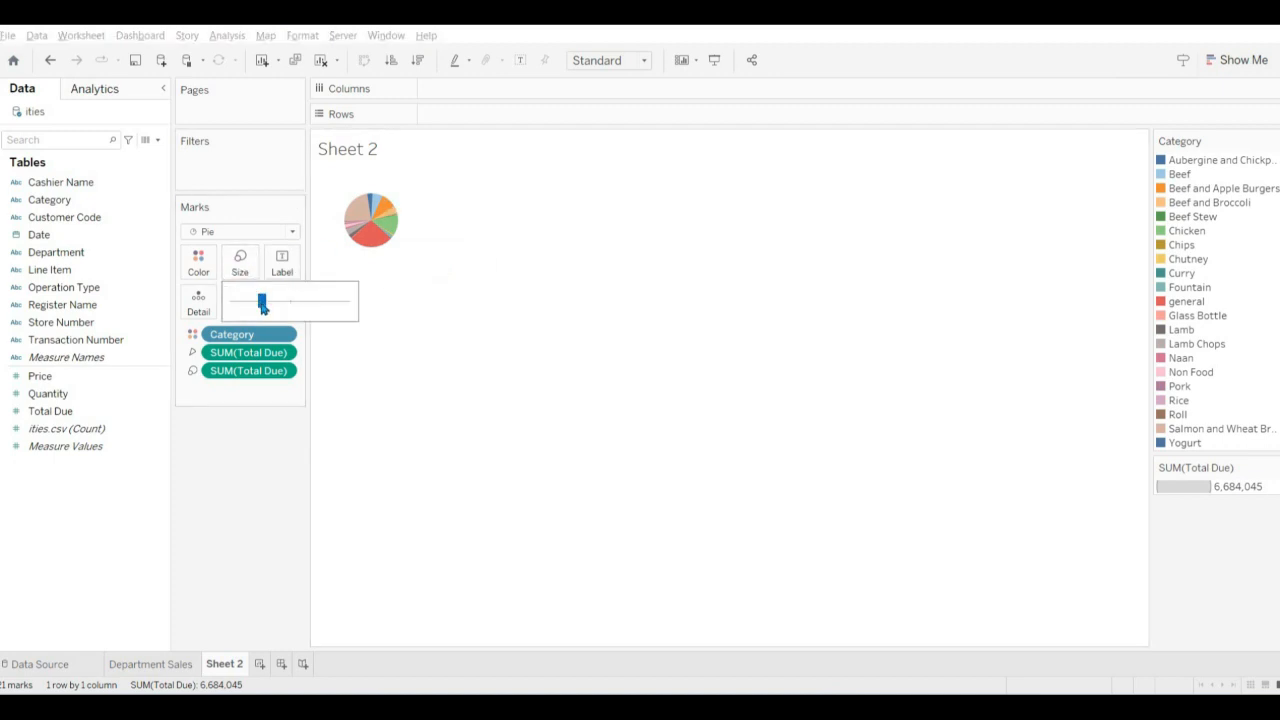
mouse_move(270, 310)
mouse_down()
mouse_move(292, 309)
mouse_move(279, 309)
mouse_up()
click(252, 469)
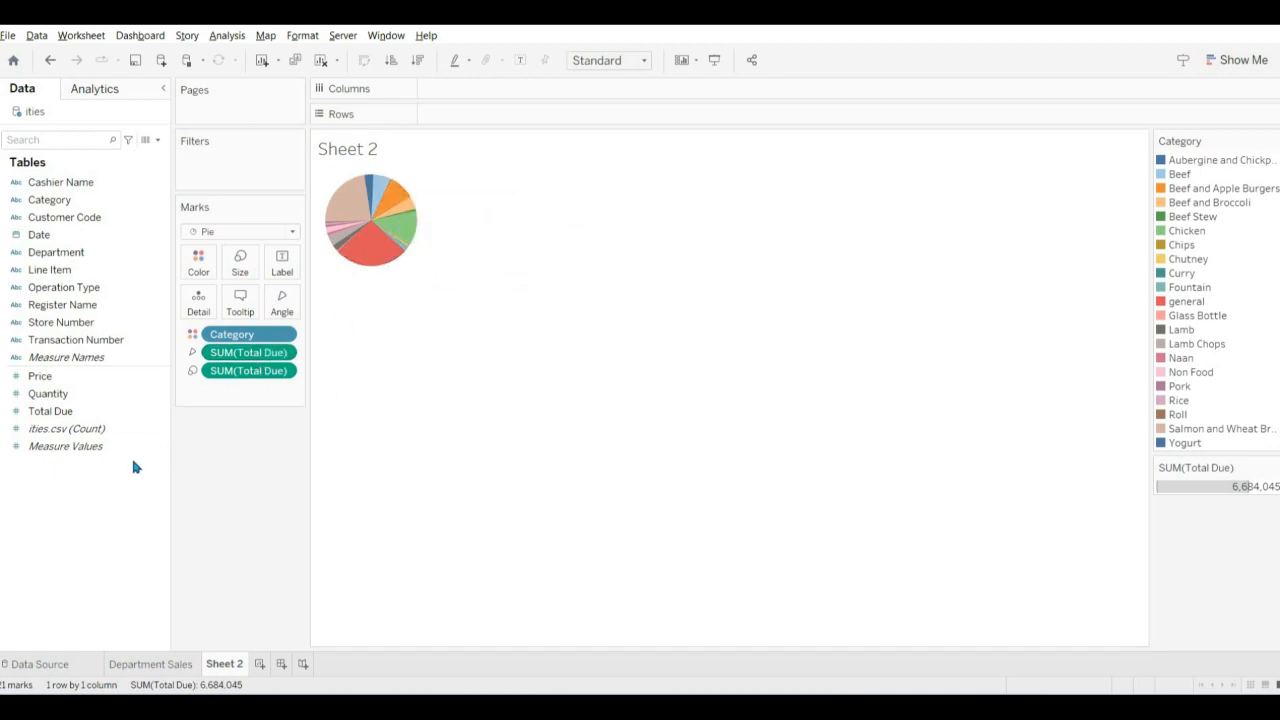
Label the pie slices with the sum of Total Due.
click(87, 393)
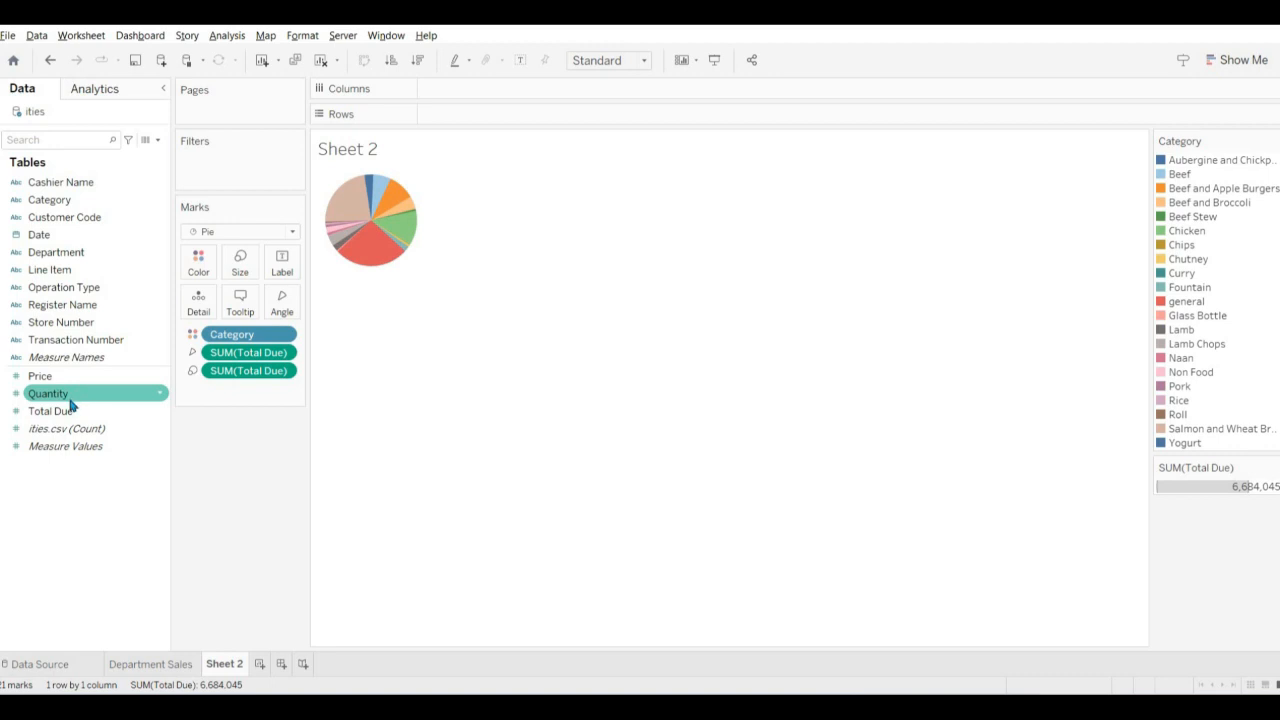
click(389, 266)
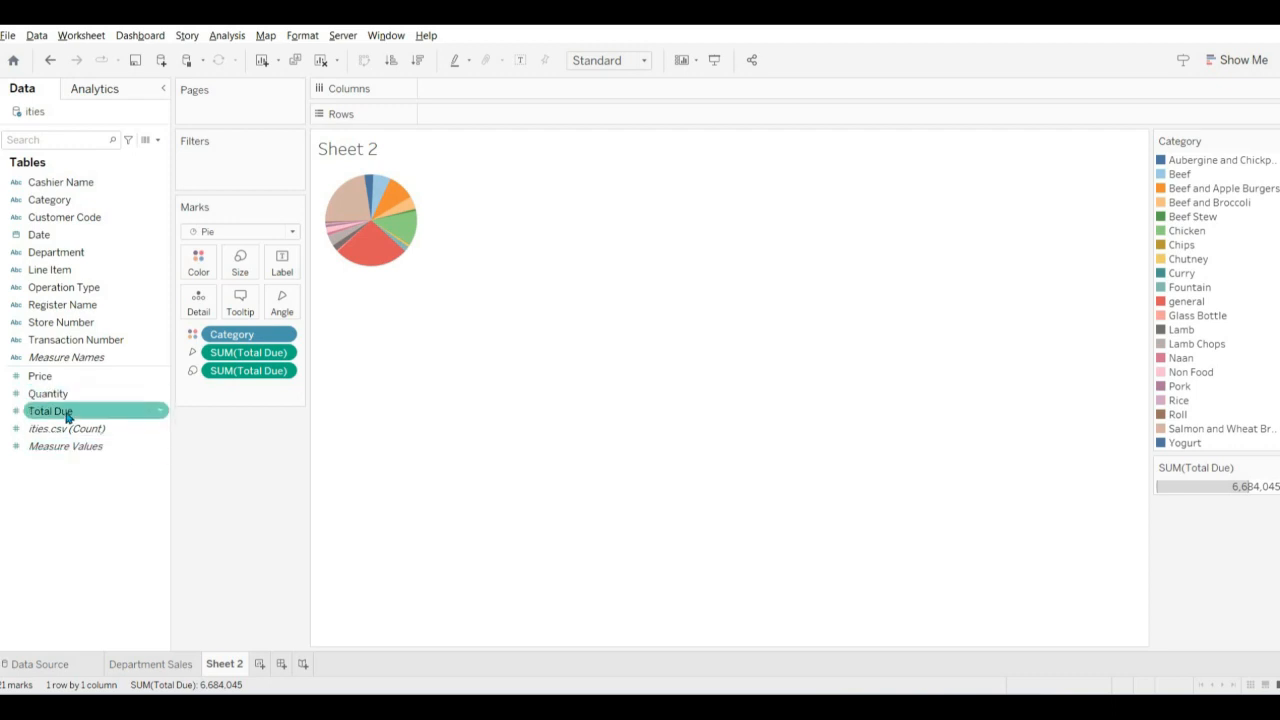
drag(67, 416, 282, 270)
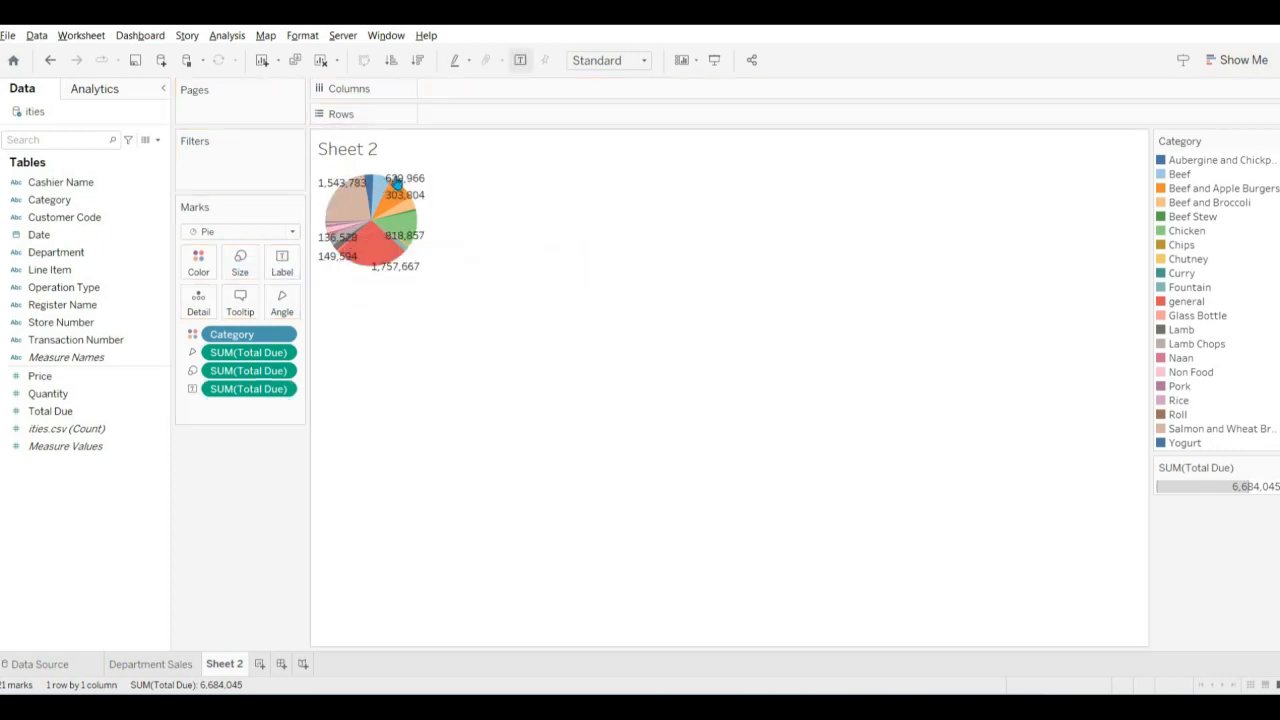
mouse_move(409, 275)
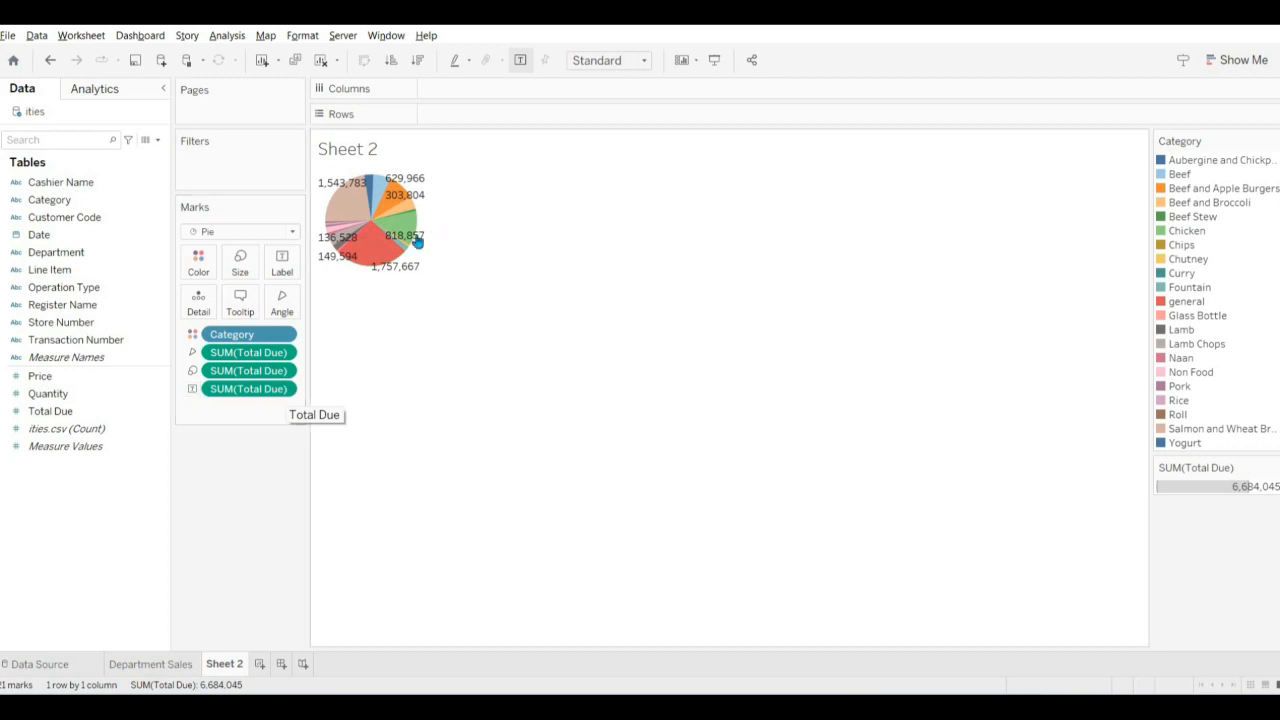
mouse_move(398, 186)
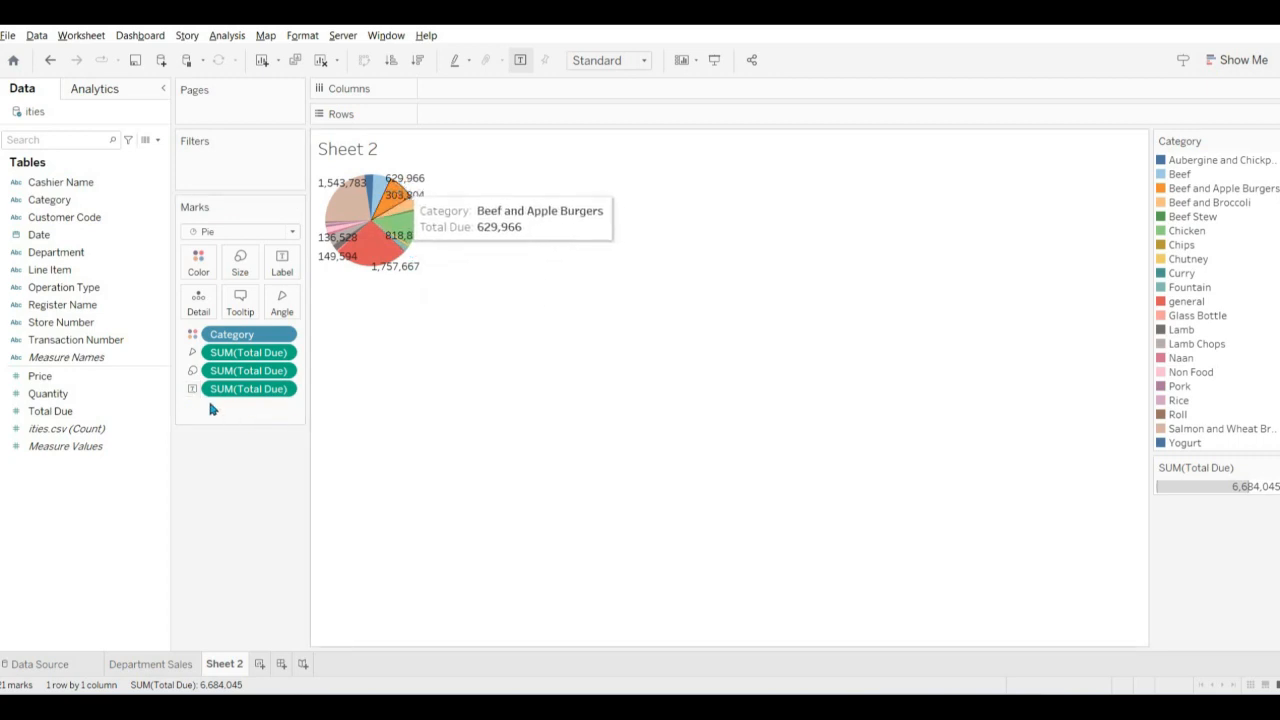
Convert the Total Due label to a Percent of Total quick table calculation and add the sum of Total Due as a second label.
click(282, 390)
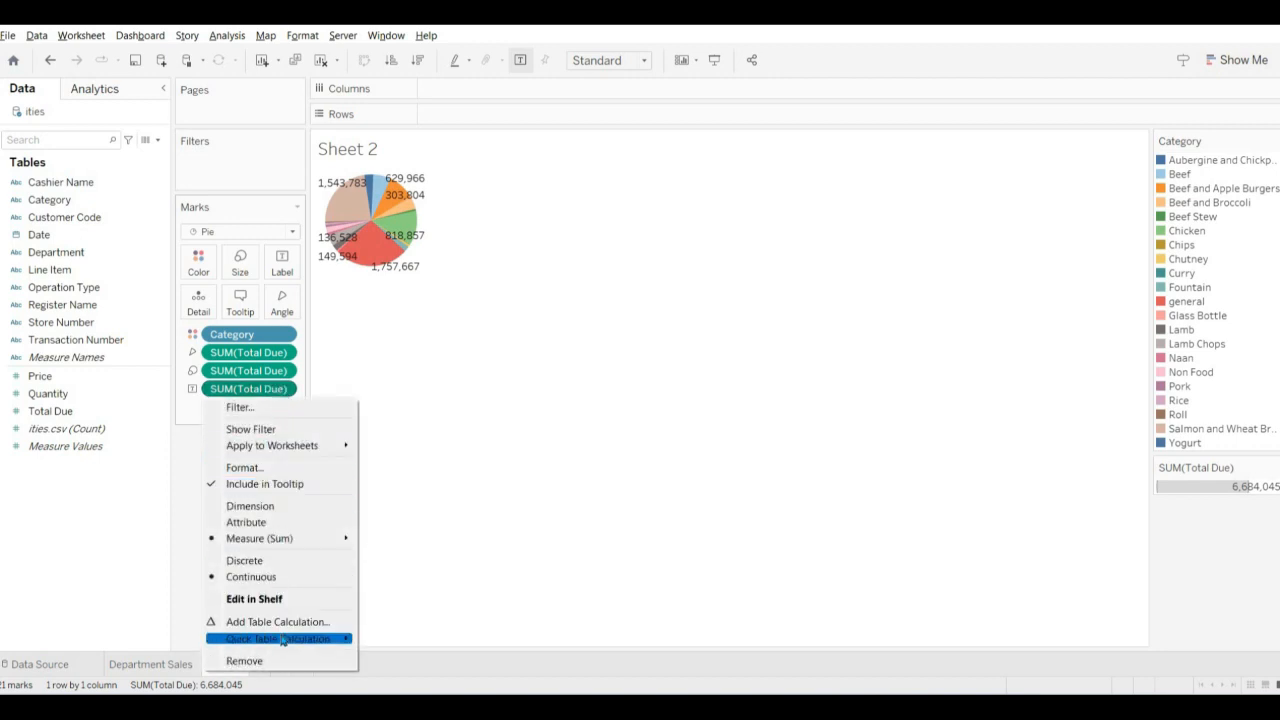
mouse_move(283, 640)
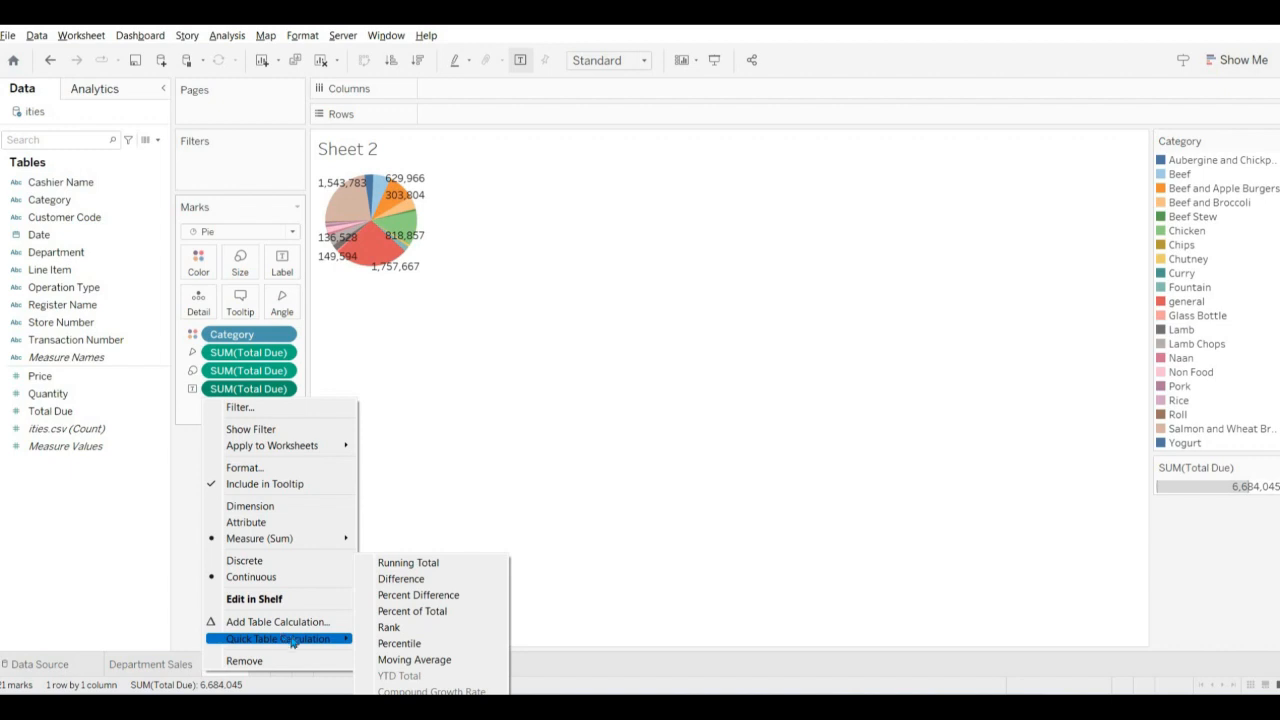
click(432, 611)
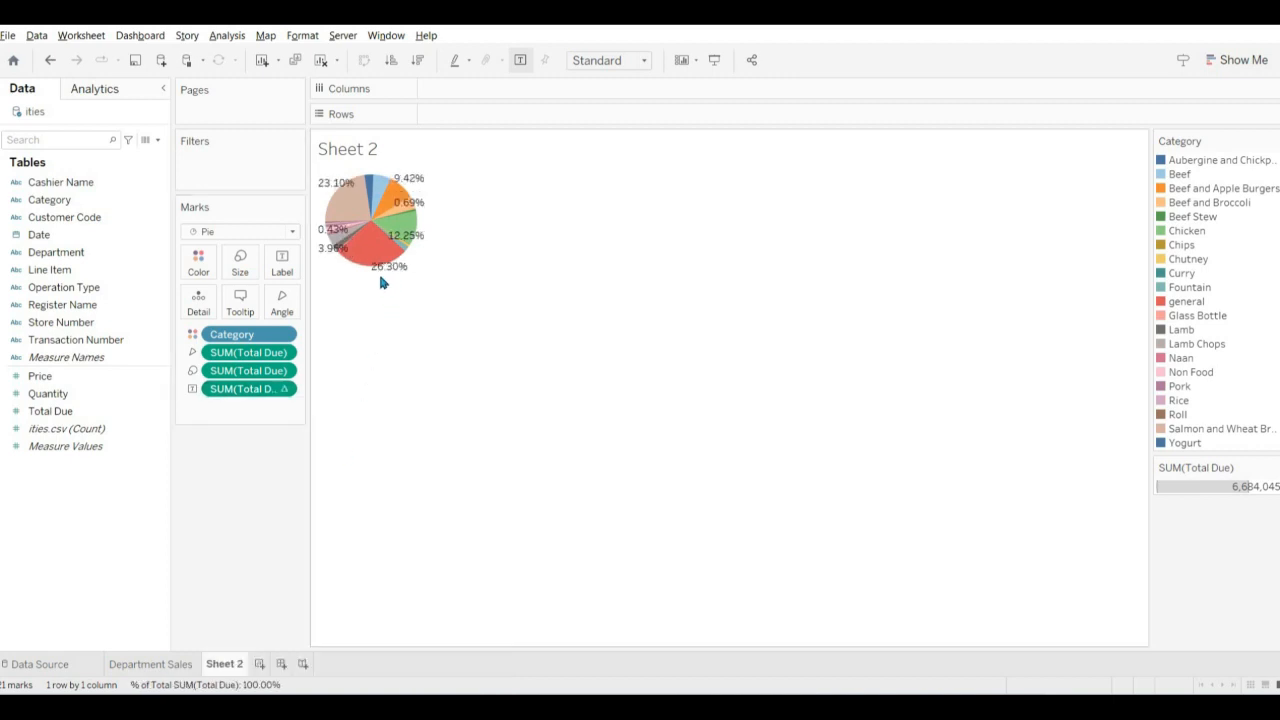
mouse_move(379, 257)
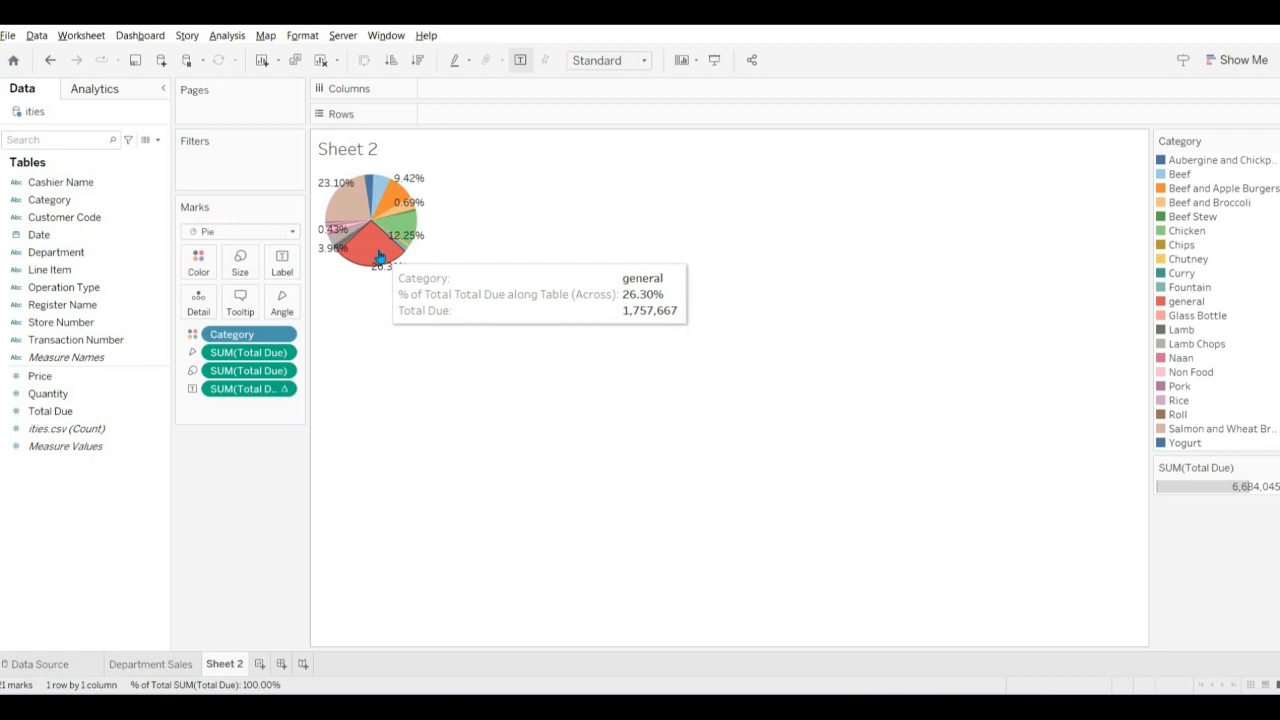
mouse_move(401, 231)
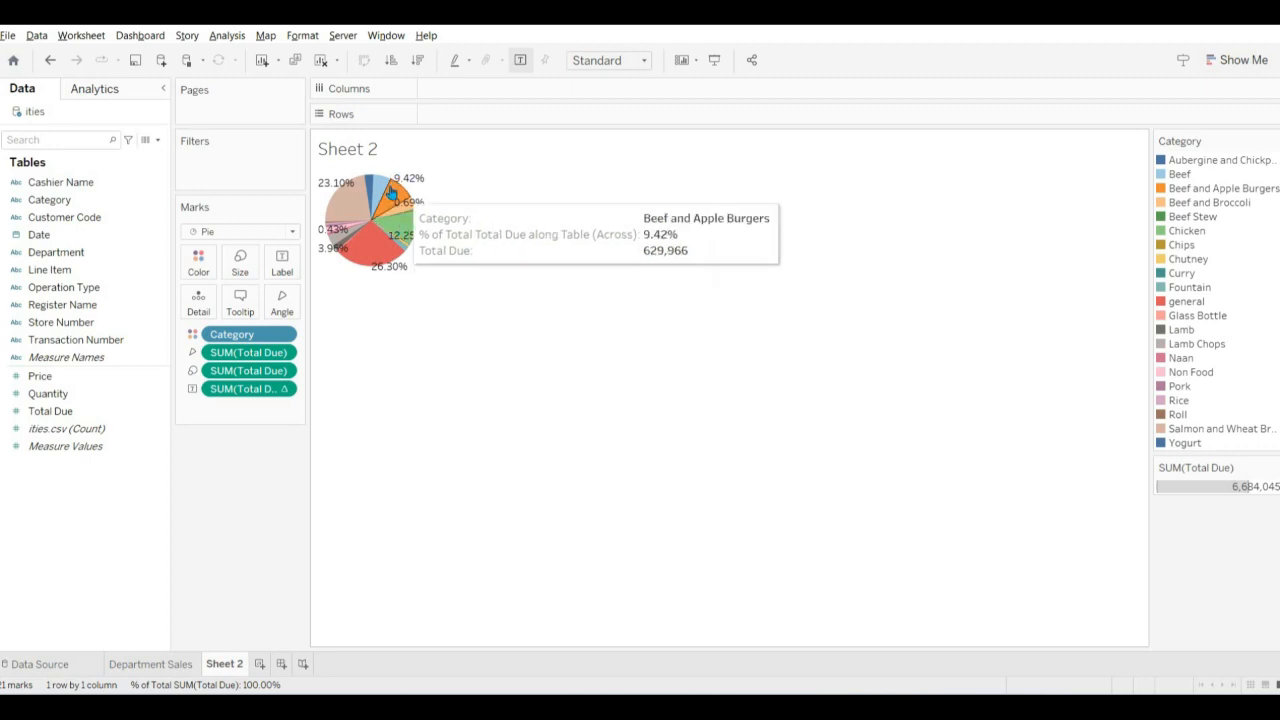
mouse_move(392, 195)
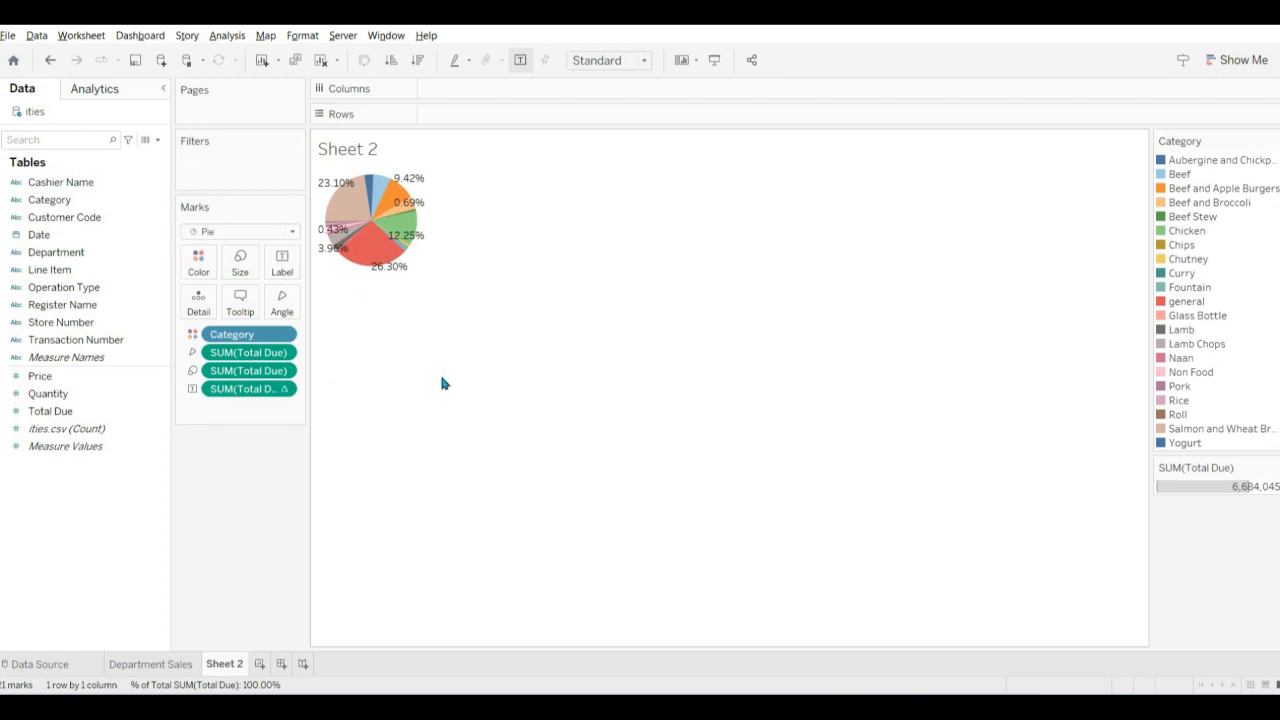
drag(69, 411, 282, 263)
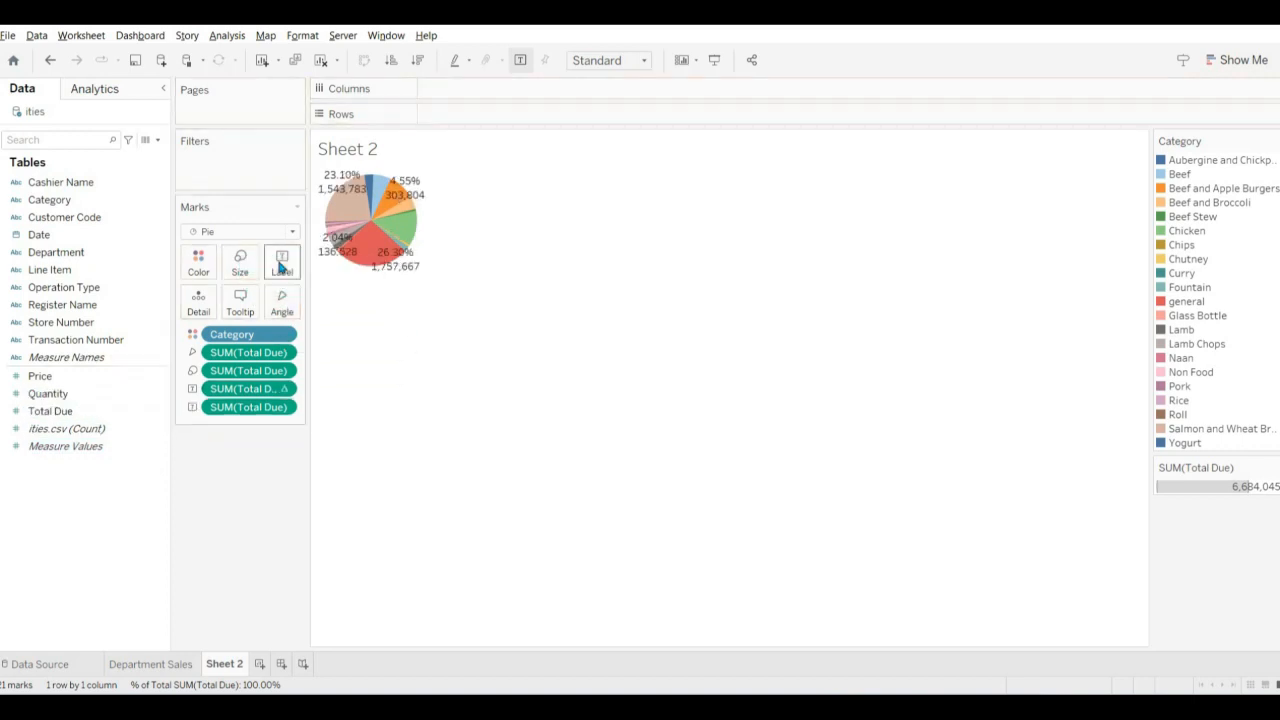
mouse_move(332, 204)
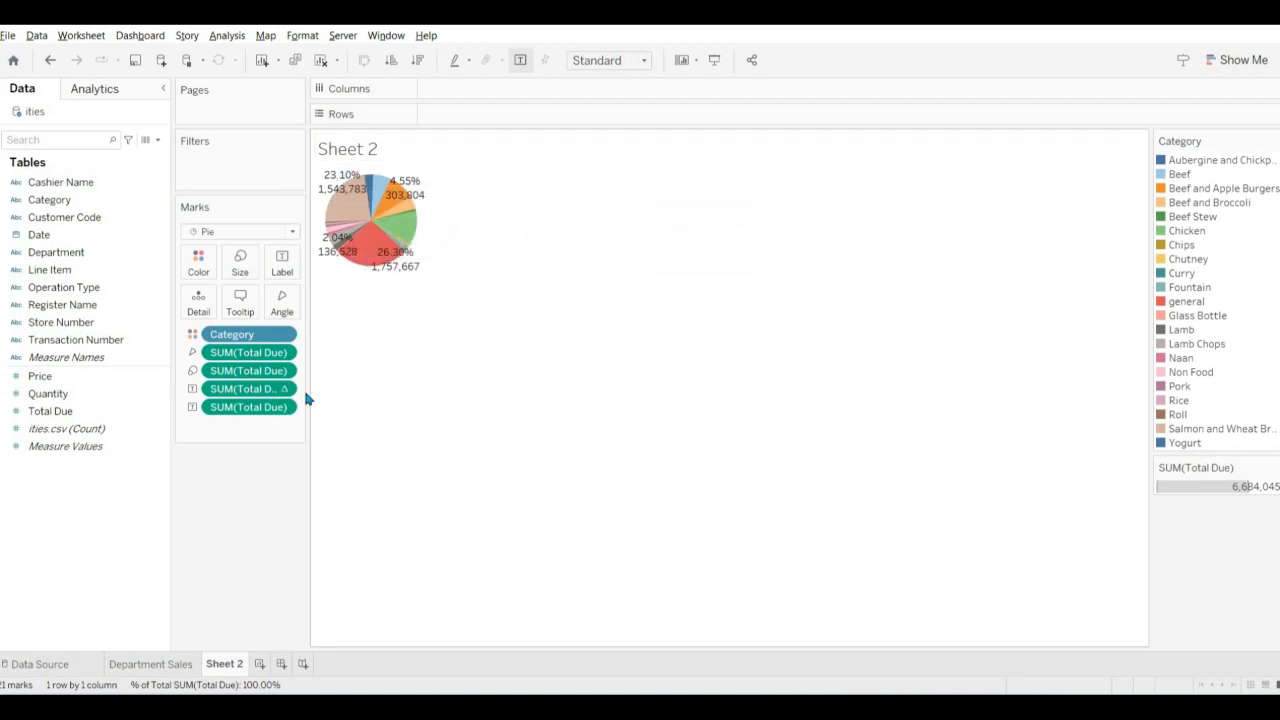
Replace the sheet title text with "Total Due Distribution Across Each Category".
double_click(366, 150)
key(ctrl+a)
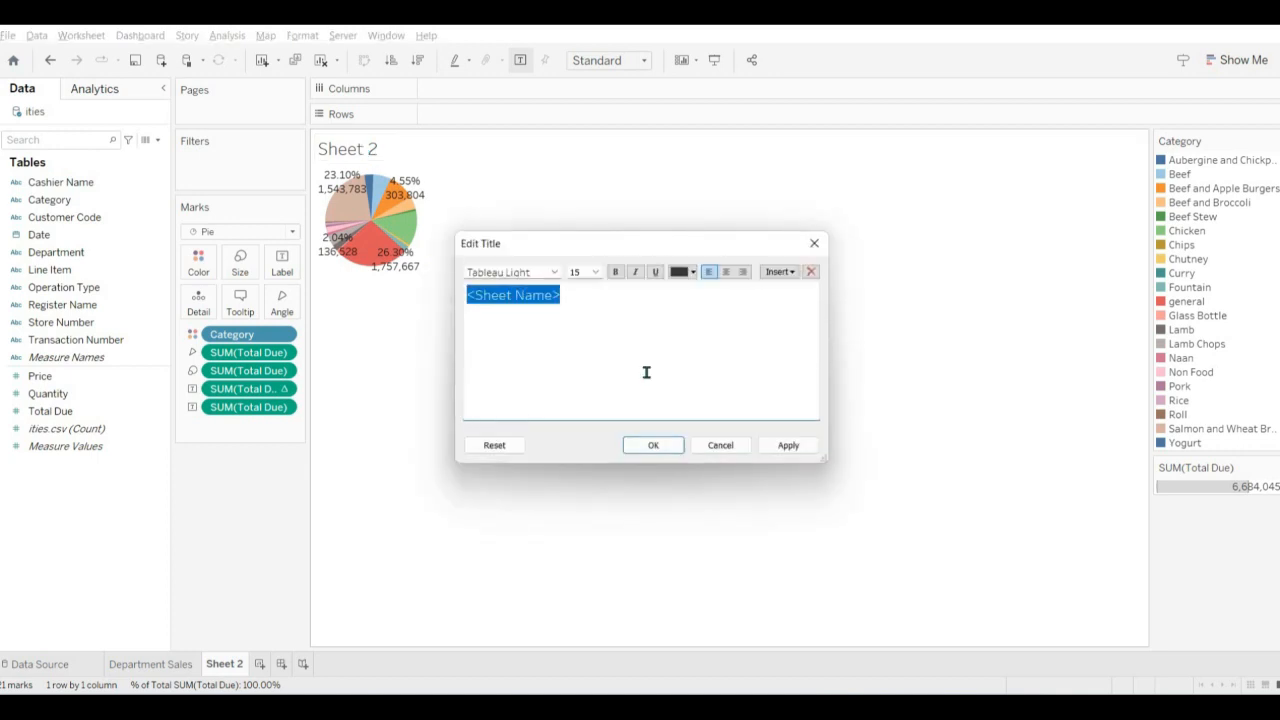
text(Total)
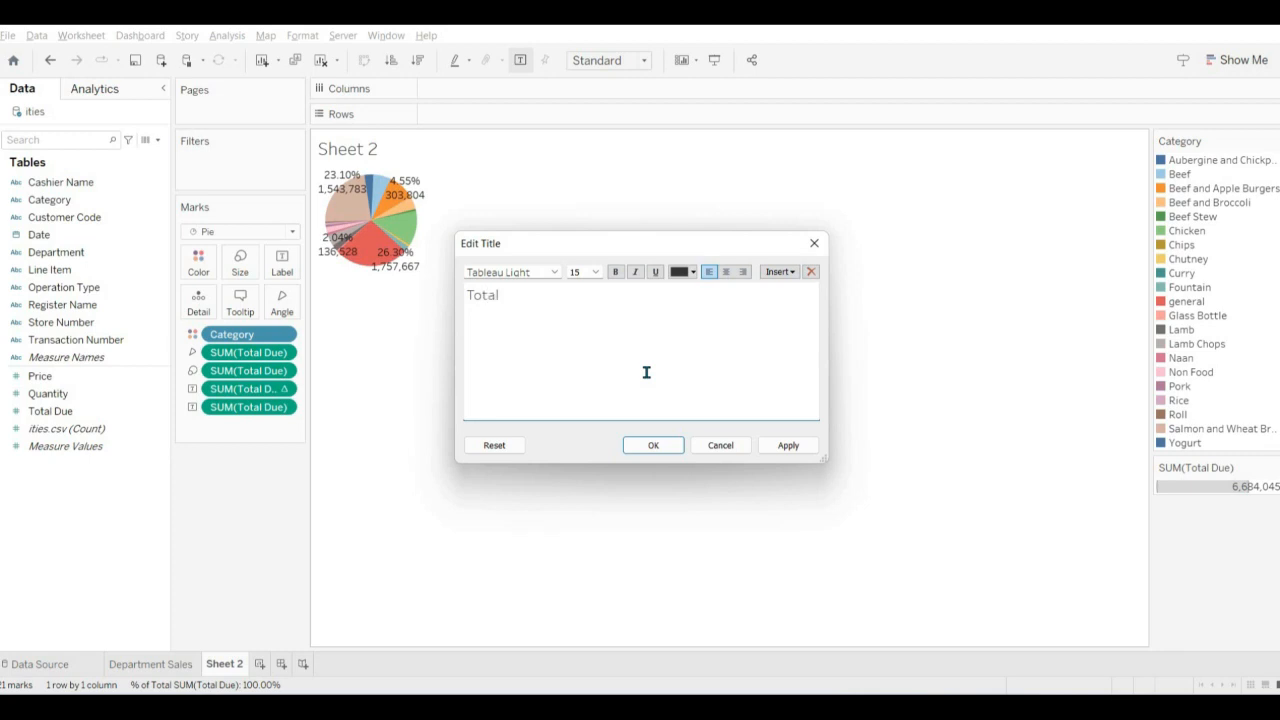
text( Due Across Each Category)
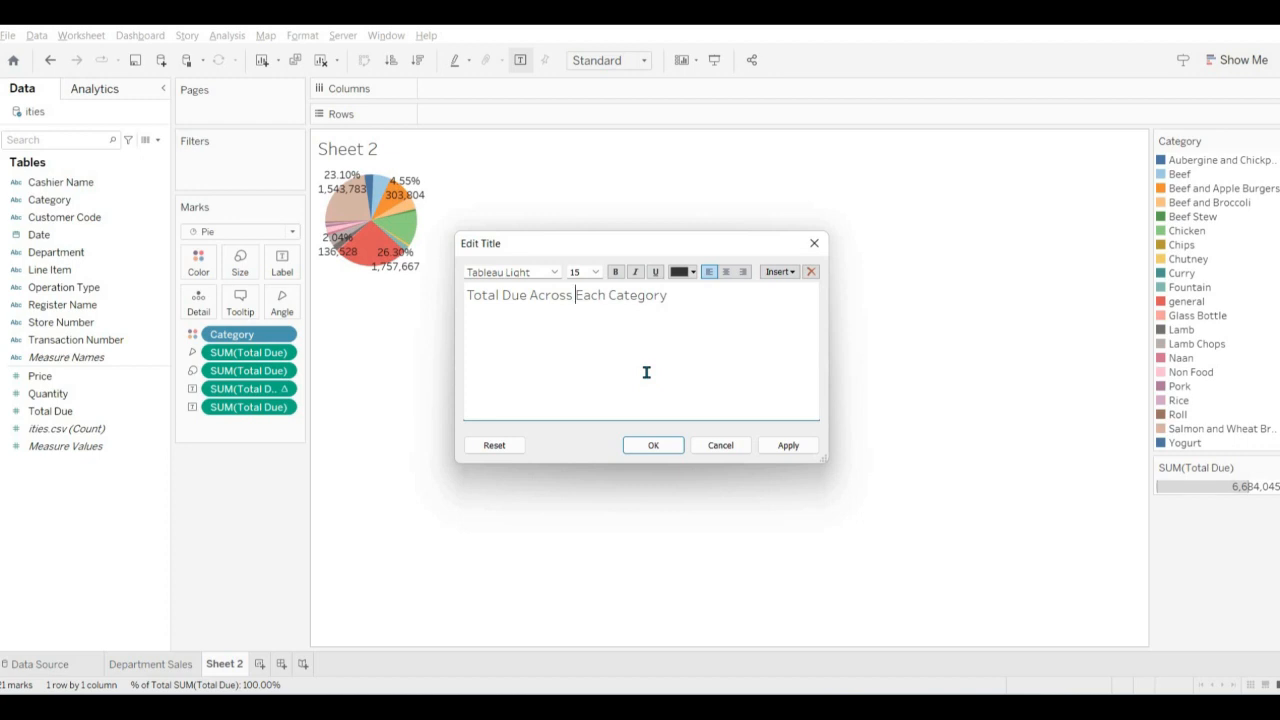
text(D)
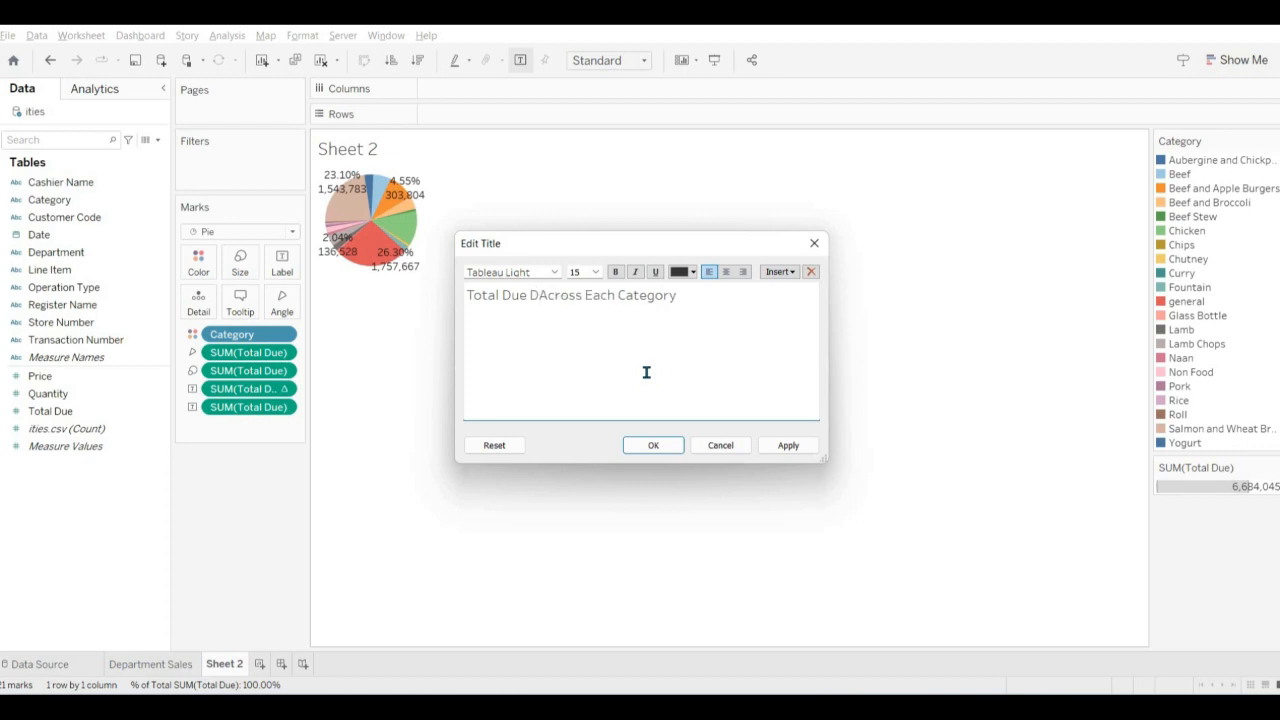
text(istributi)
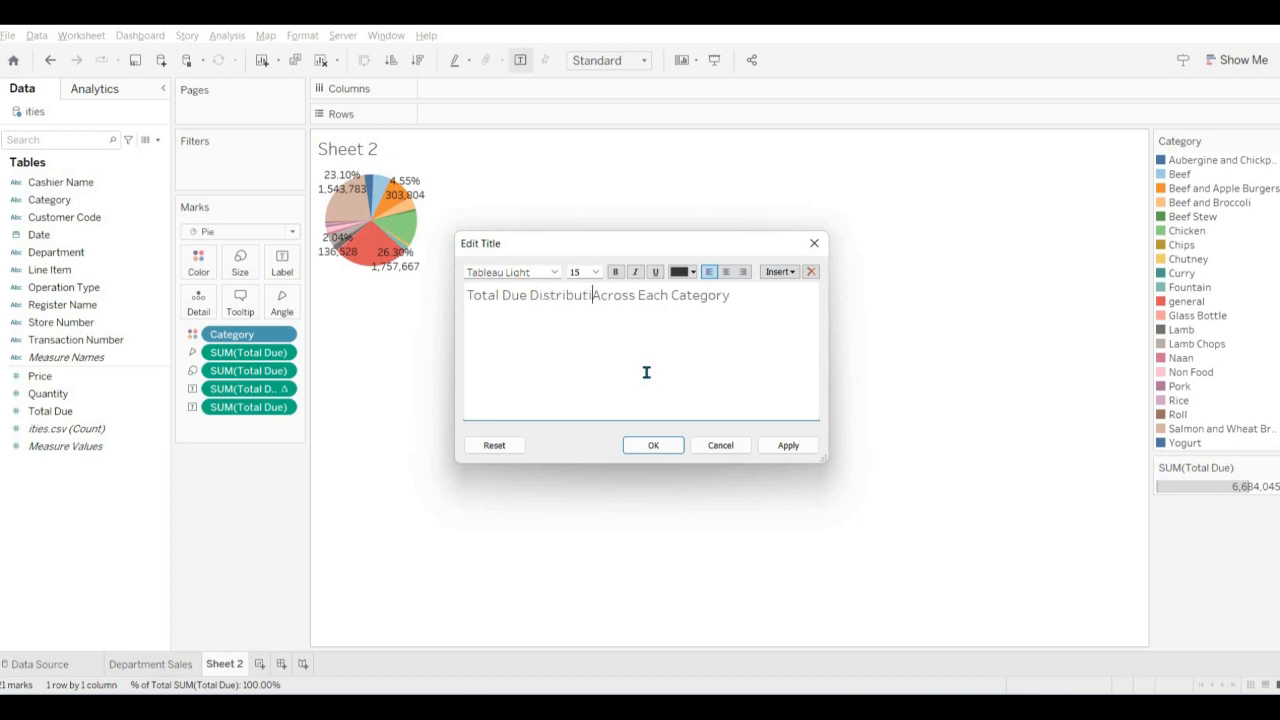
text(omn)
key(BackSpace)
key(BackSpace)
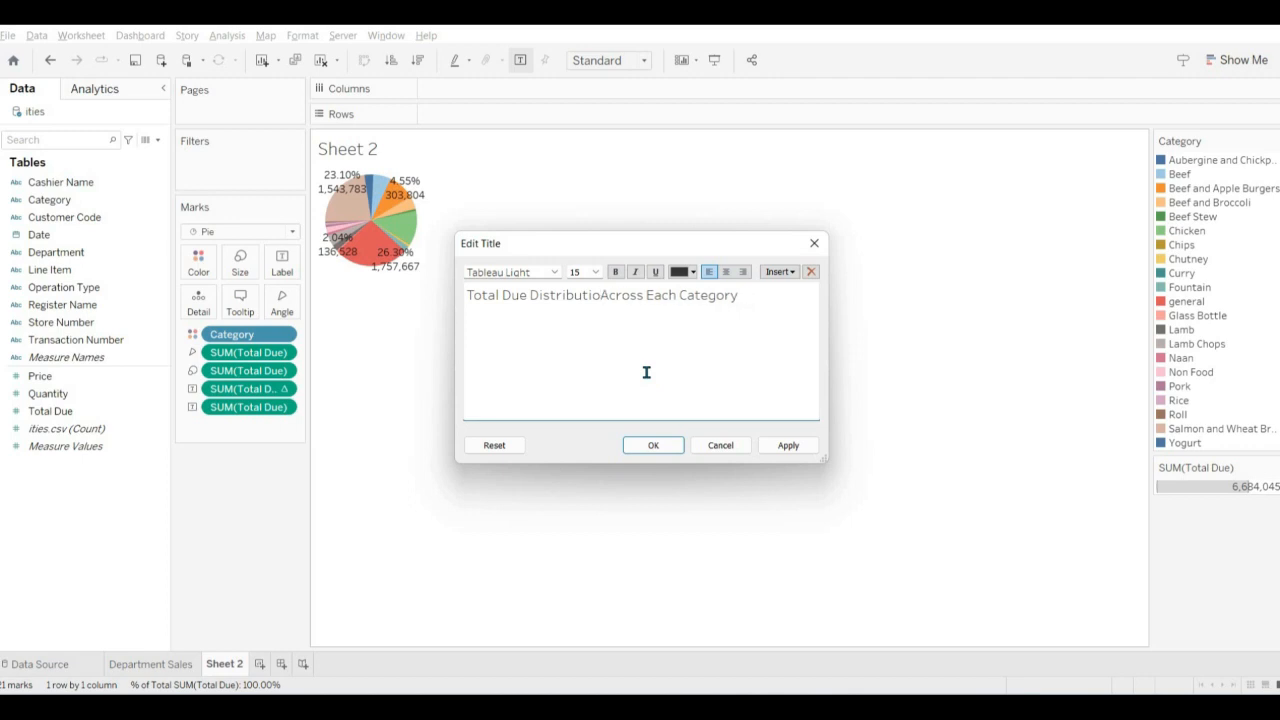
text(n)
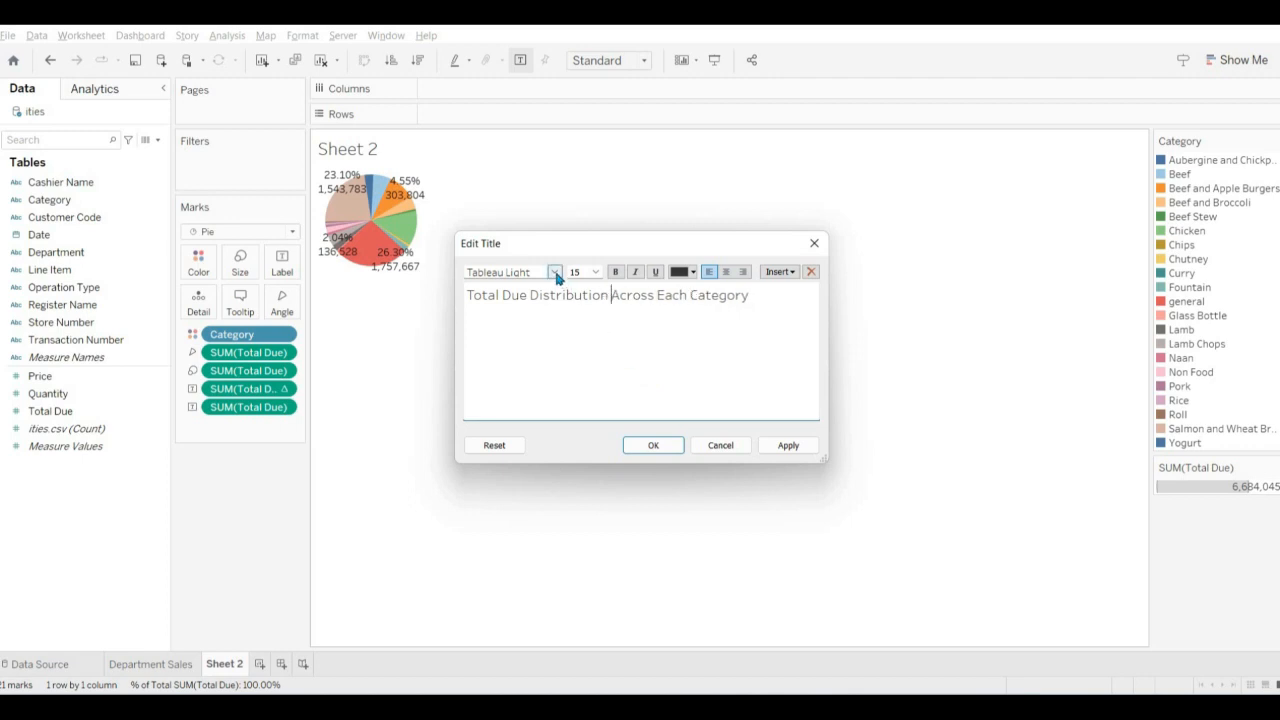
Try to set the title's font to Times New Roman at size 12.
click(555, 272)
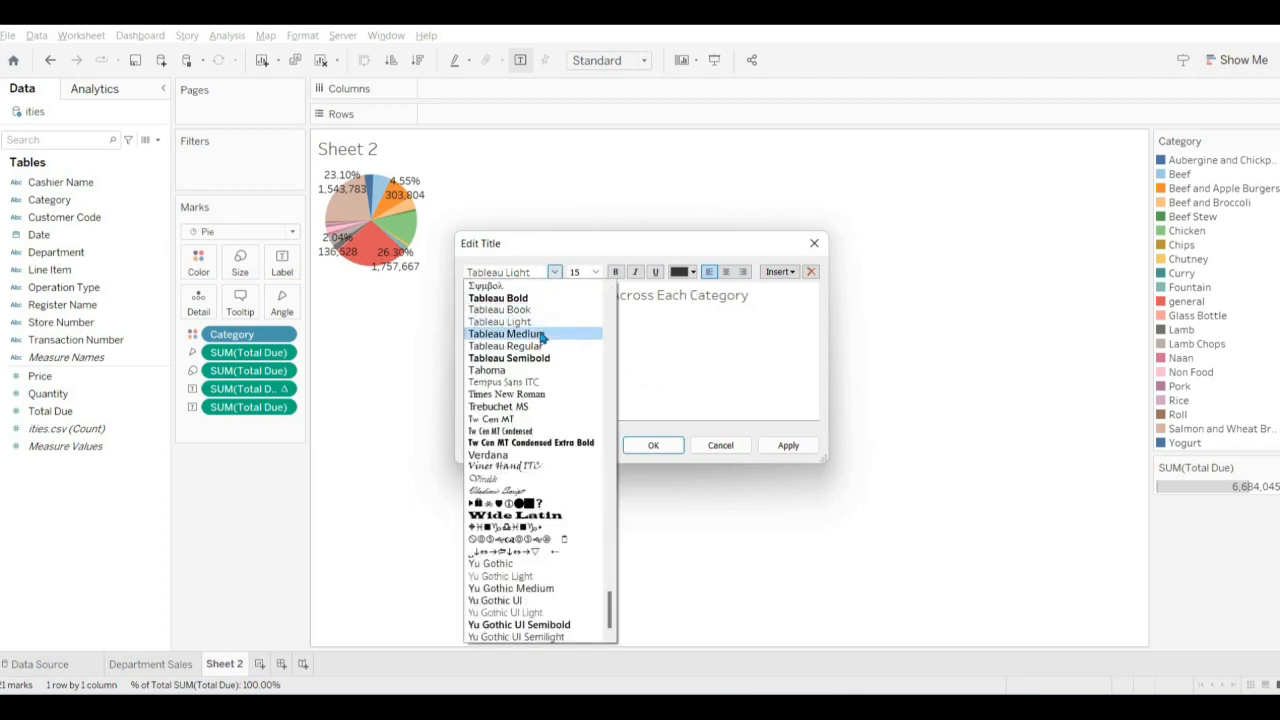
click(532, 394)
click(596, 272)
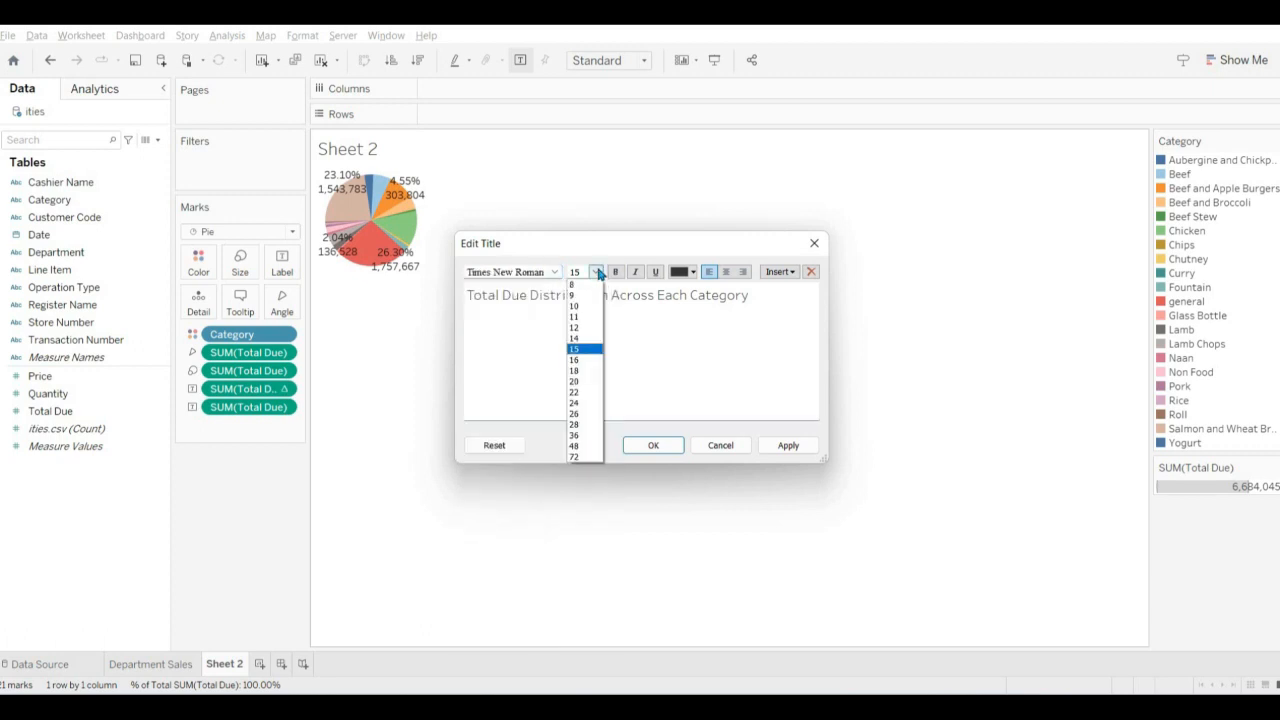
click(585, 327)
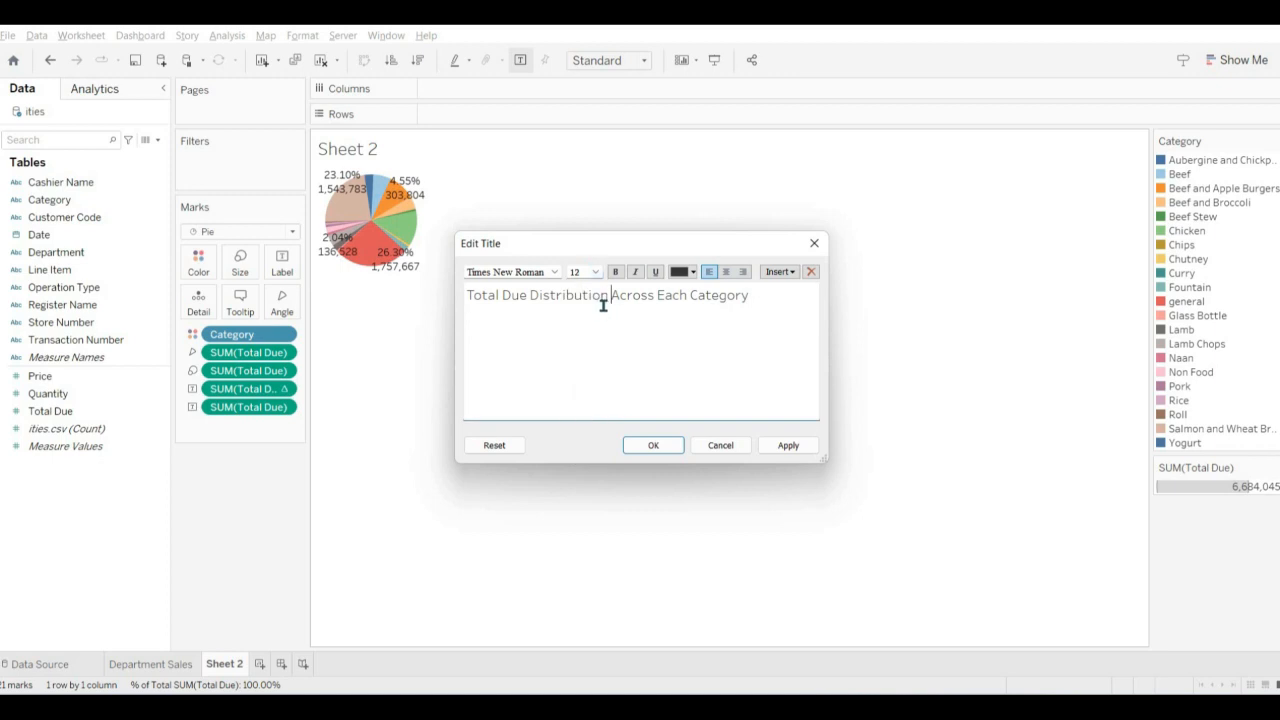
Format the entire title text as Times New Roman, size 12, and apply the title changes.
key(ctrl+a)
click(598, 272)
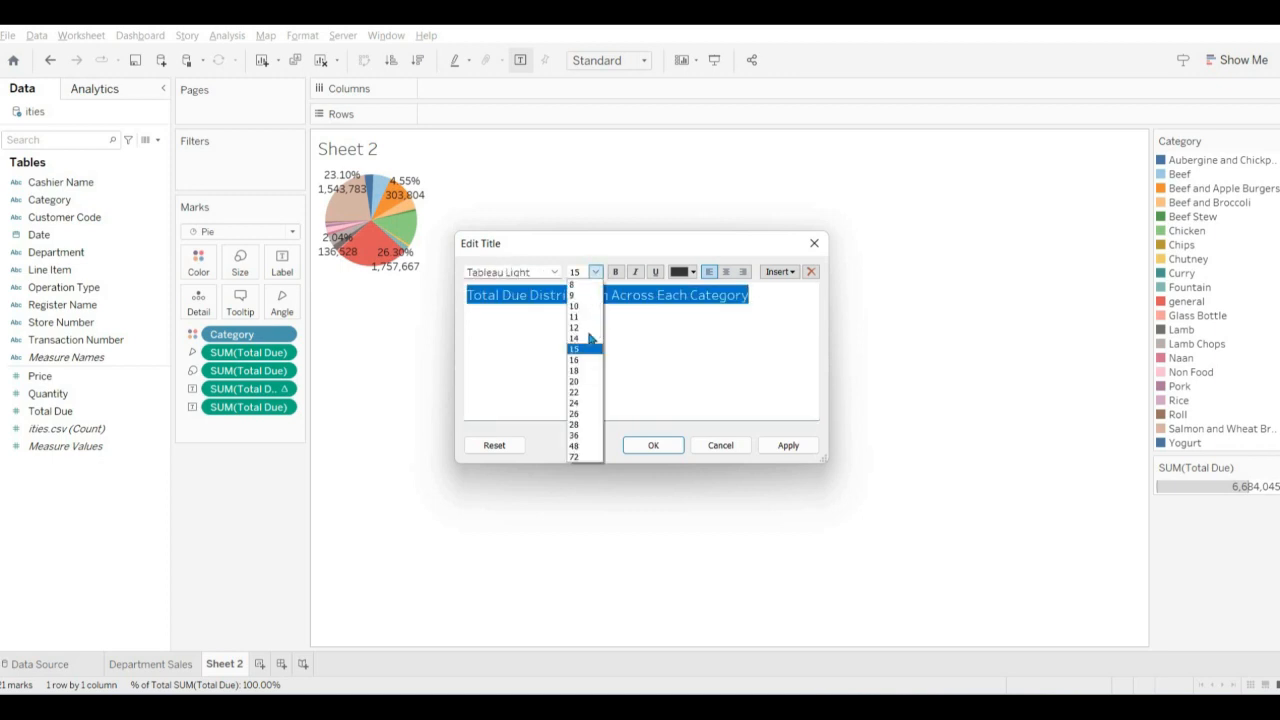
click(585, 327)
click(555, 276)
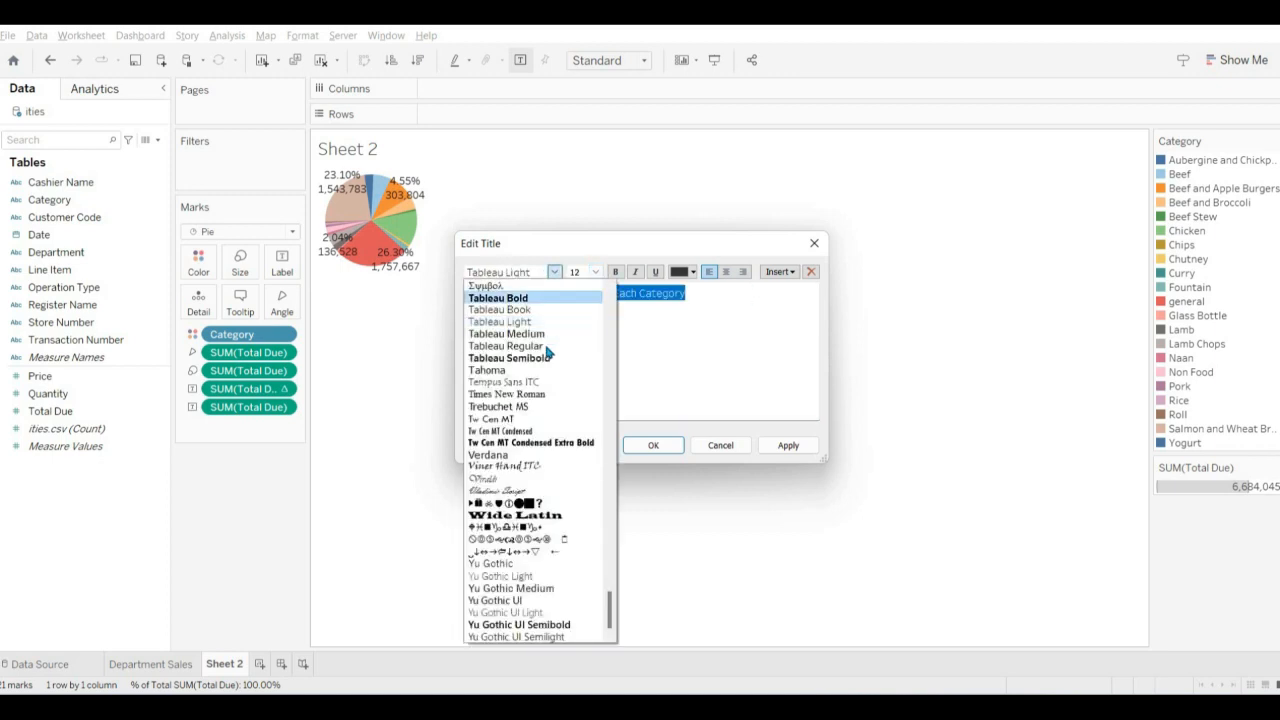
click(546, 393)
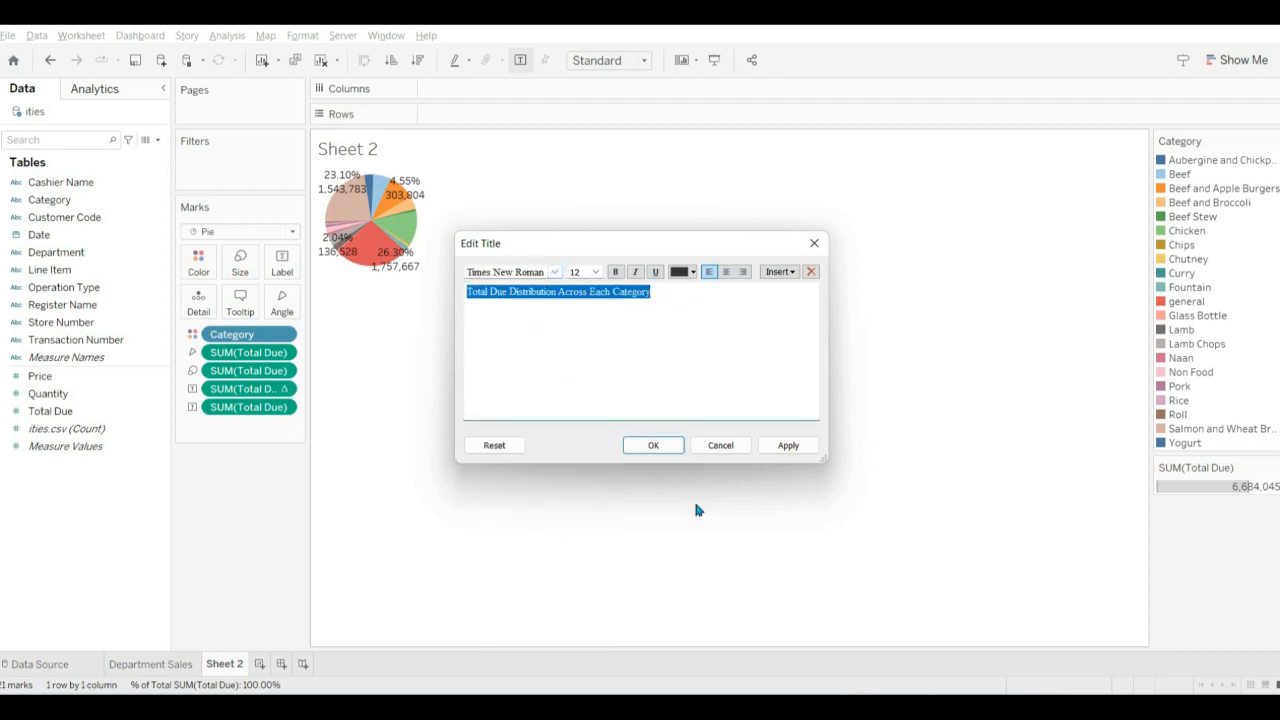
click(655, 445)
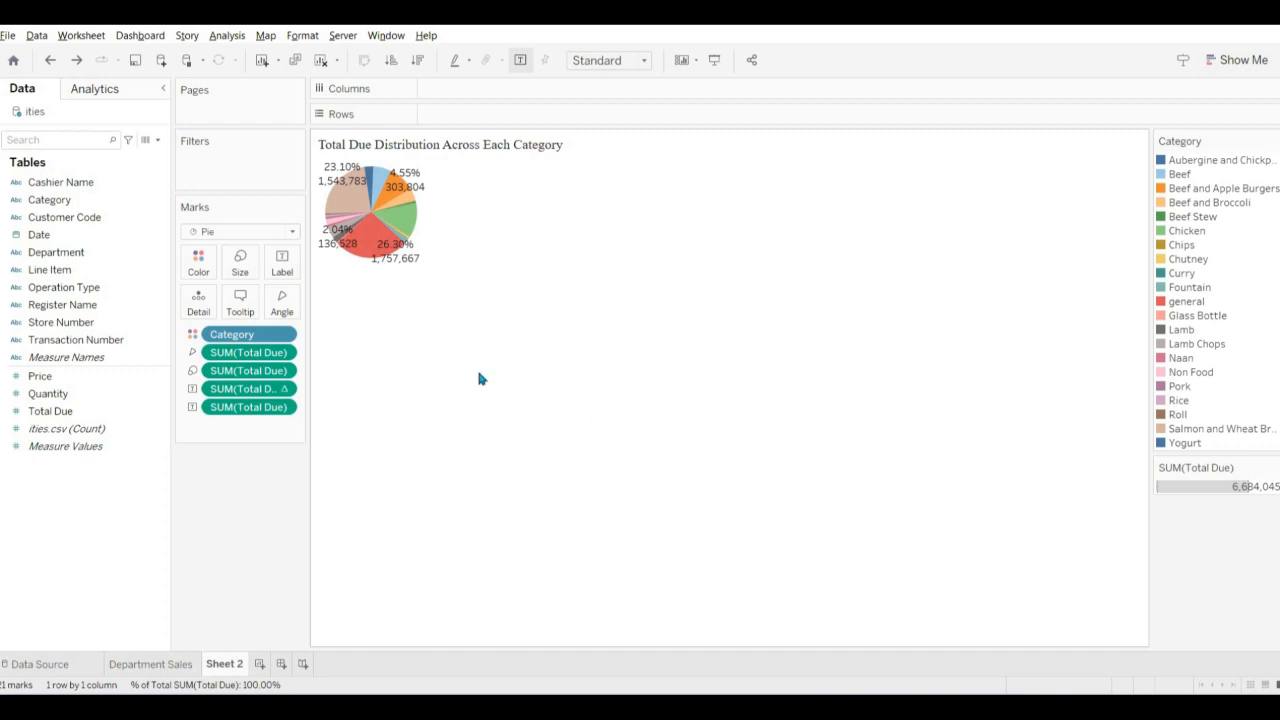
Format the pie chart's pane text as Times New Roman, size 10.
mouse_move(410, 263)
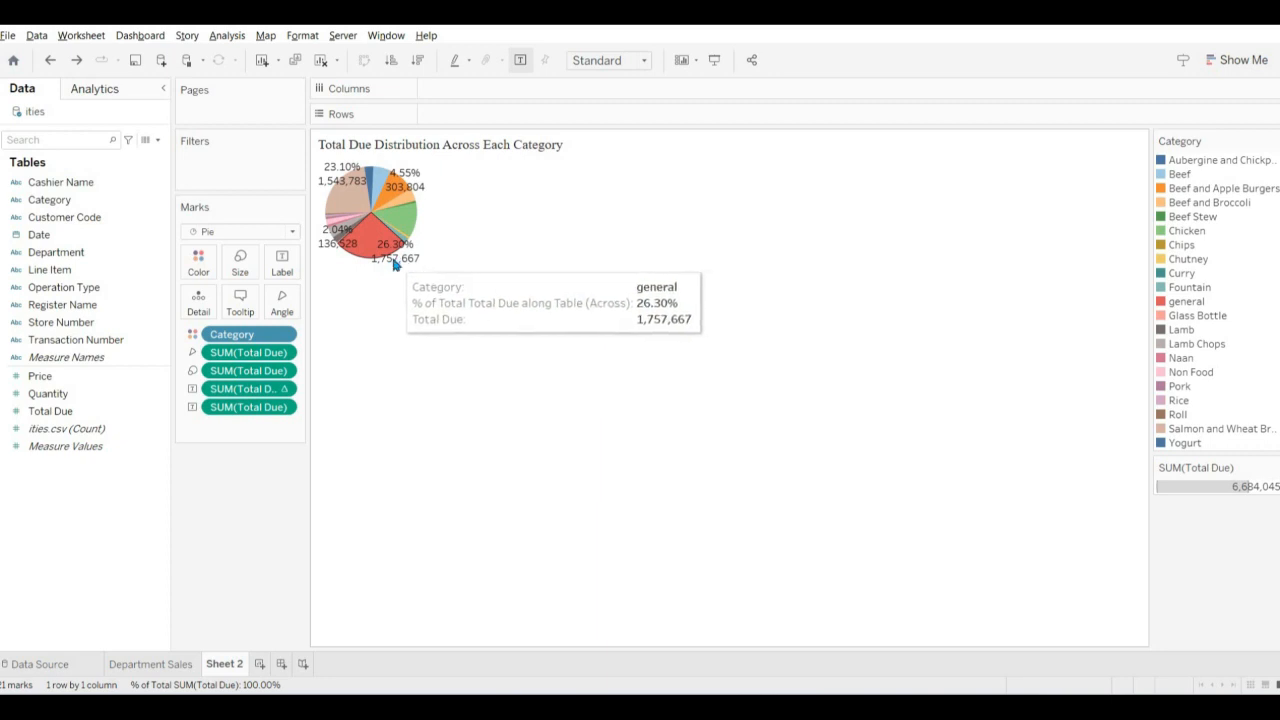
right_click(395, 261)
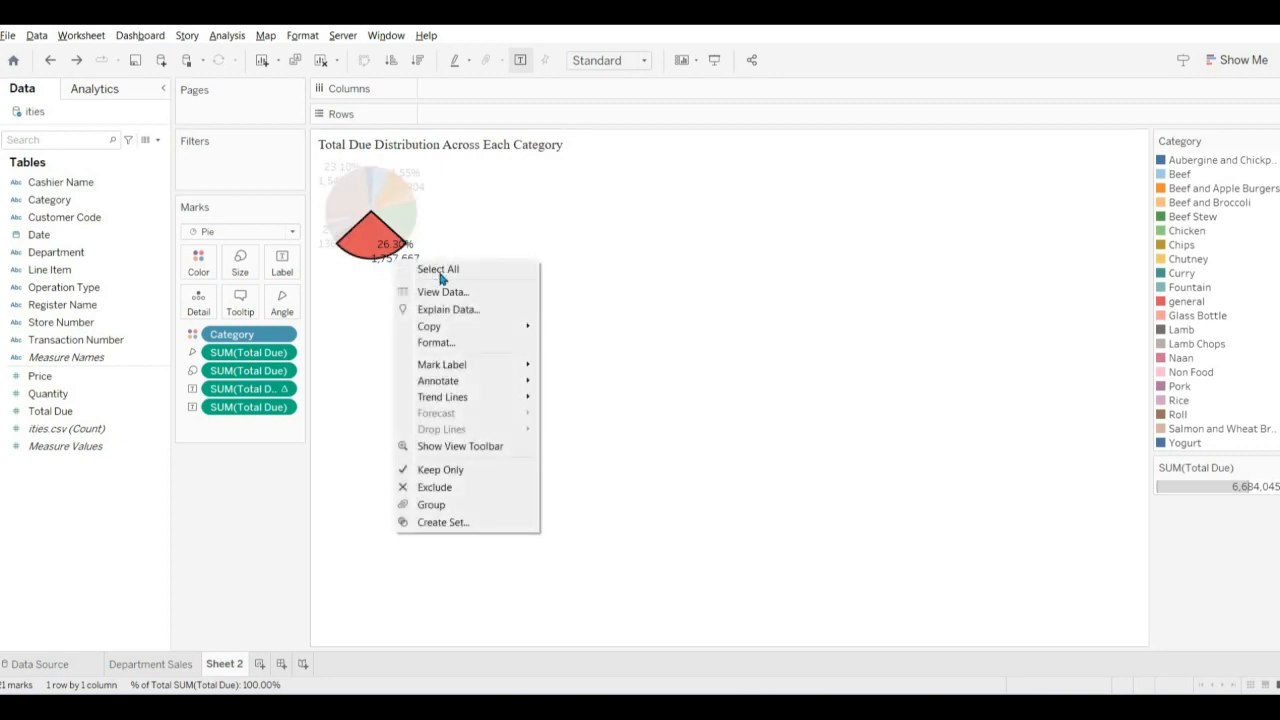
click(443, 344)
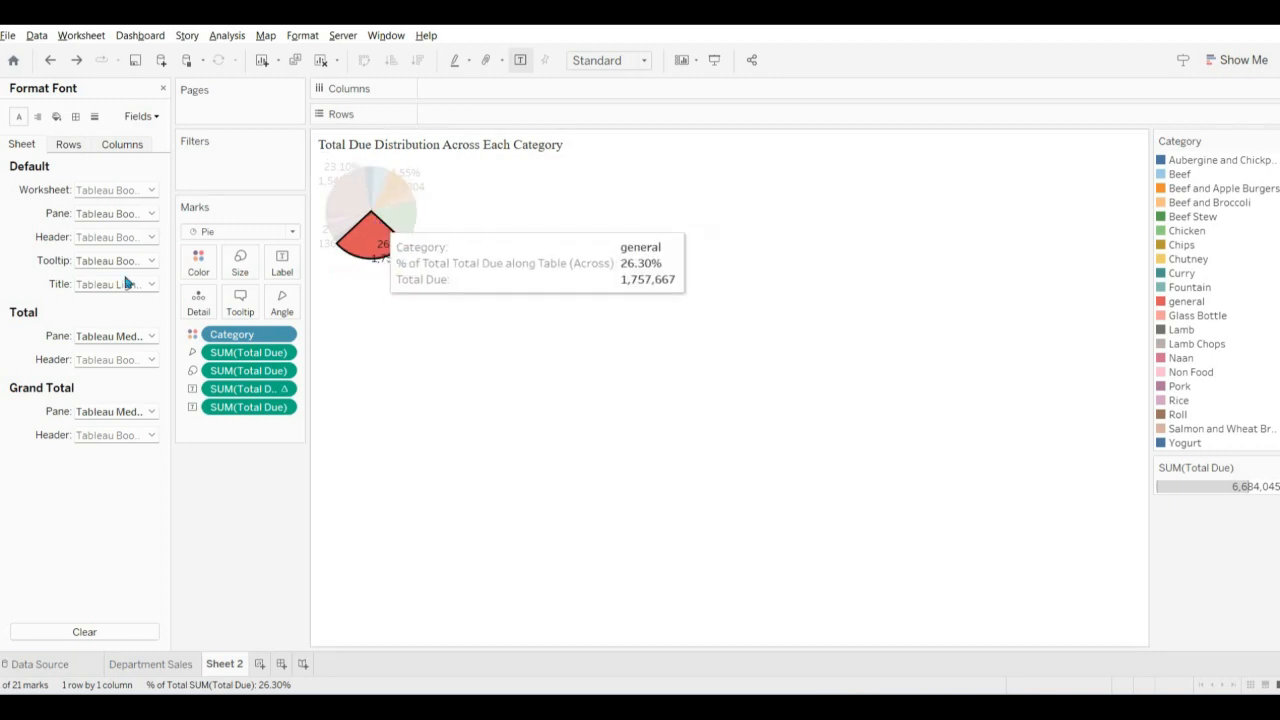
click(150, 215)
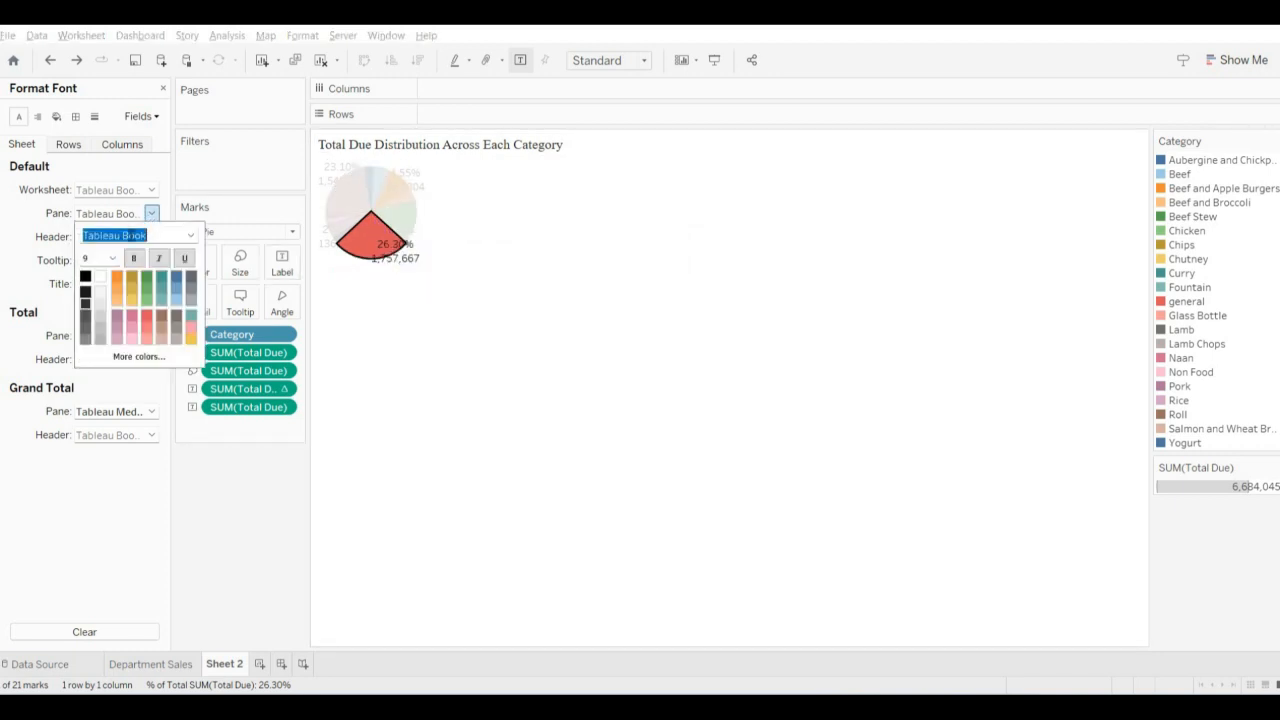
click(113, 259)
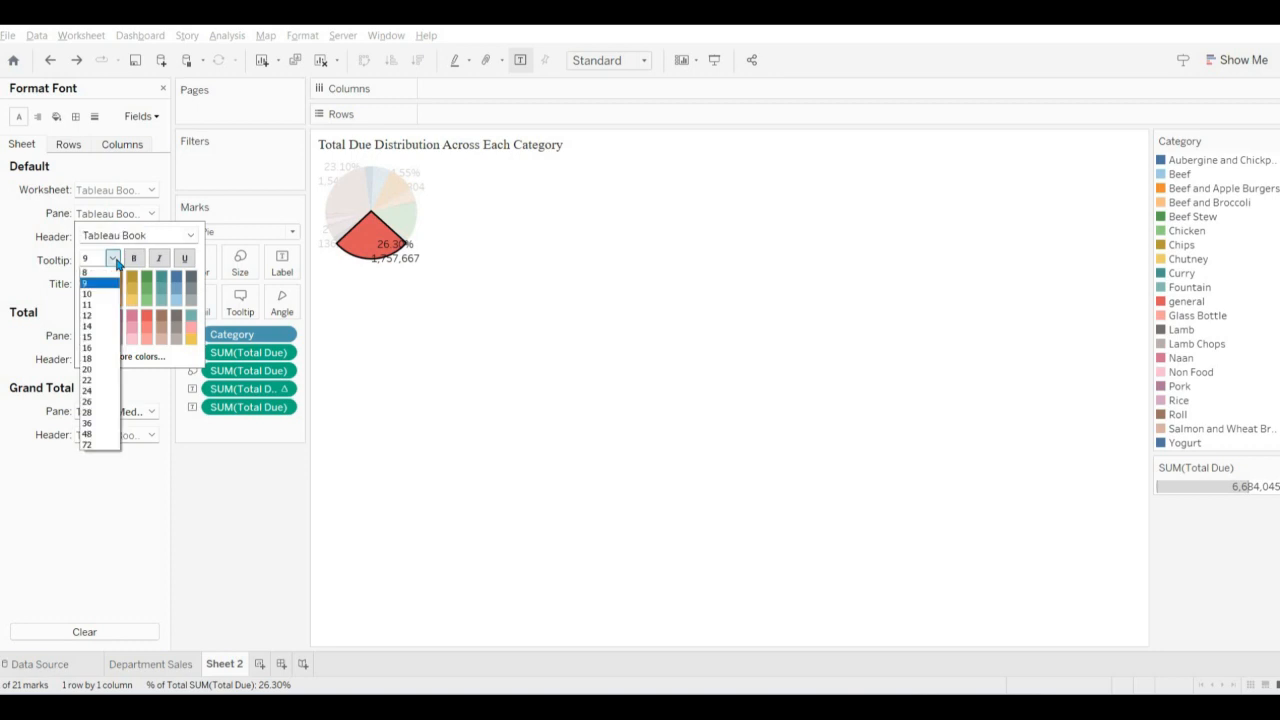
click(104, 295)
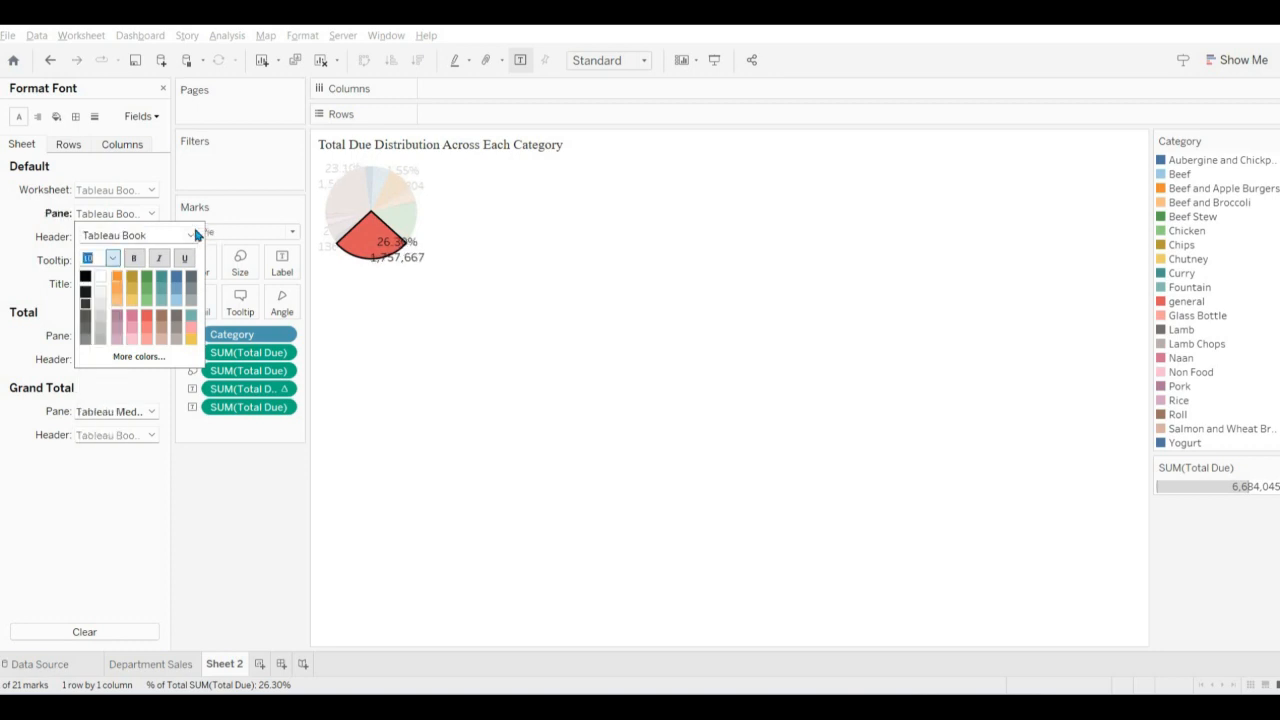
click(191, 236)
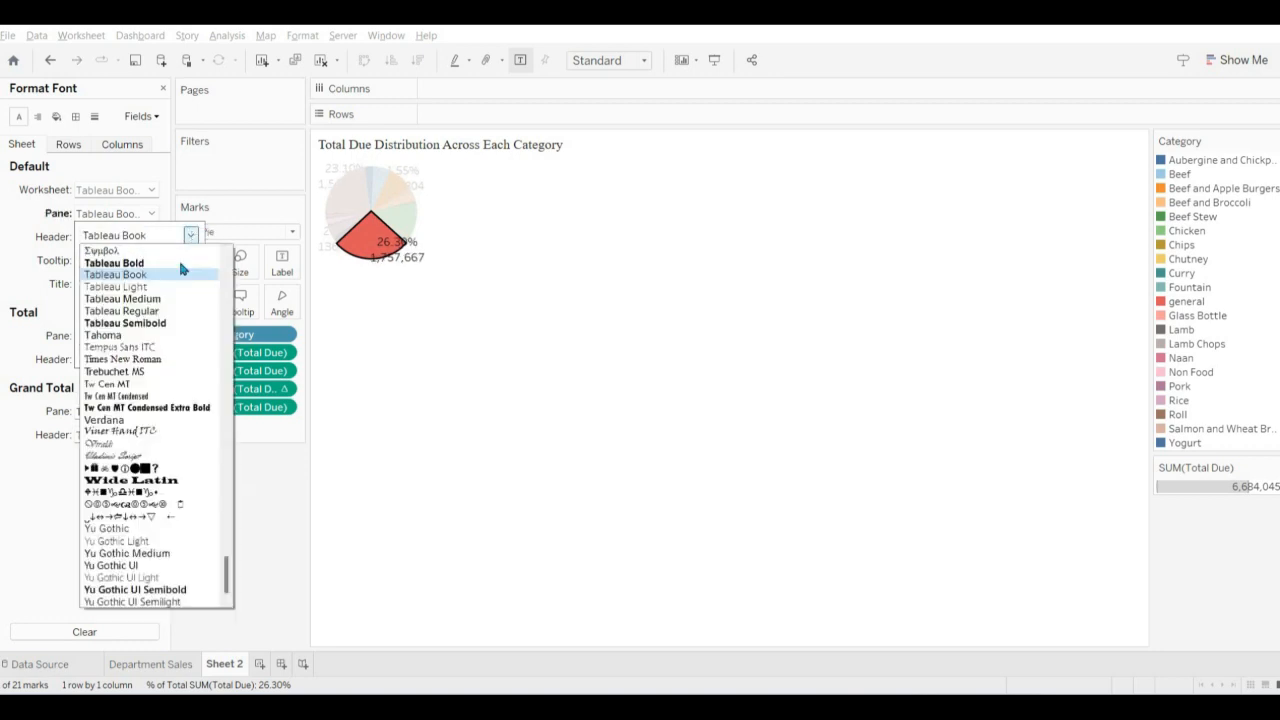
click(160, 359)
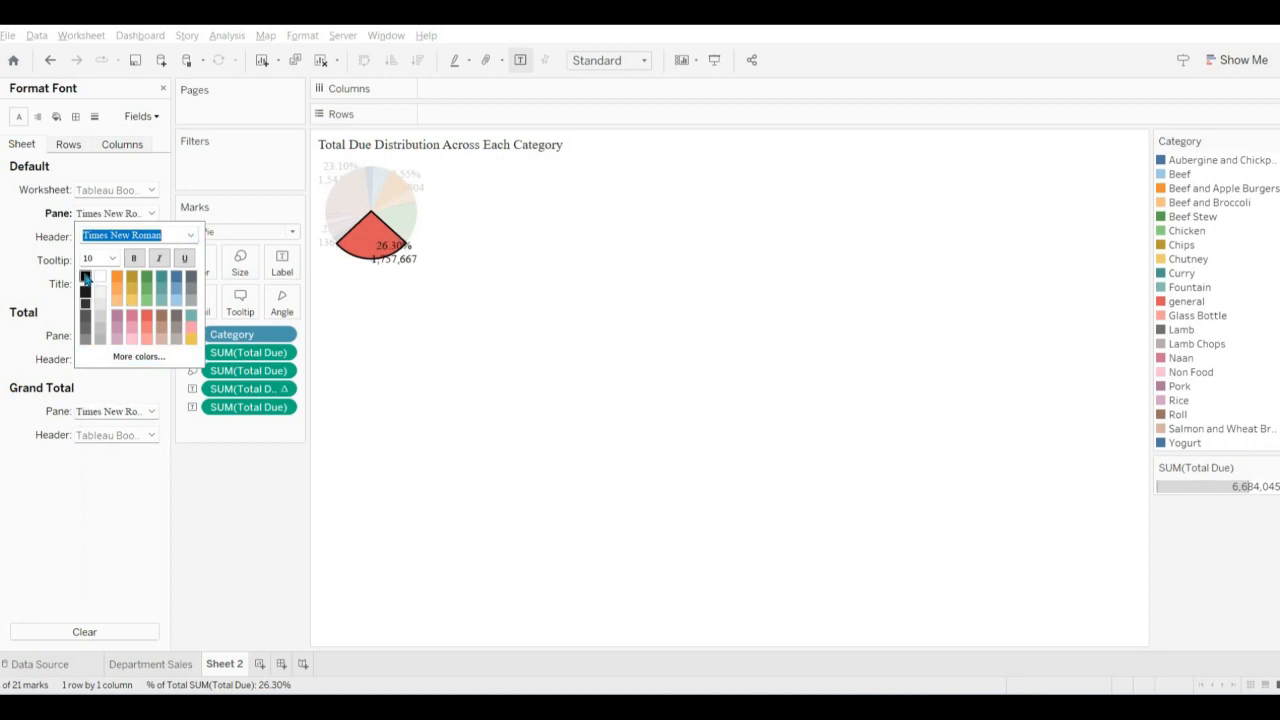
click(205, 500)
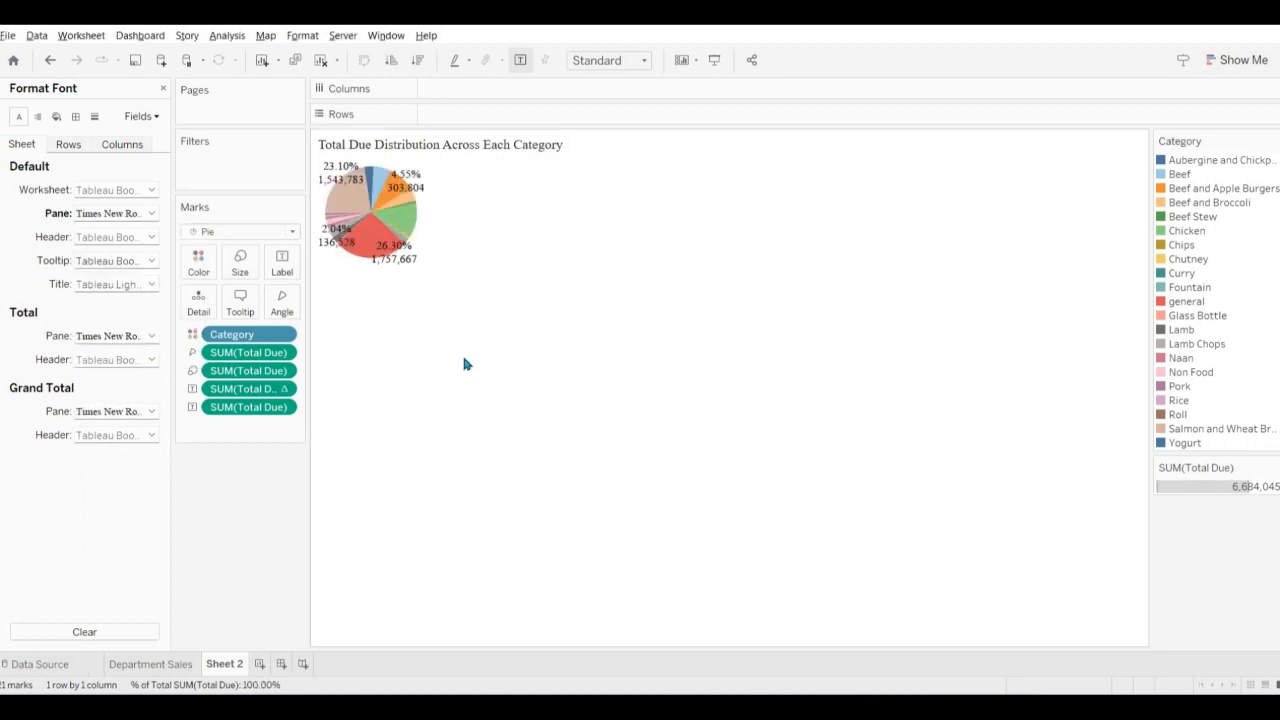
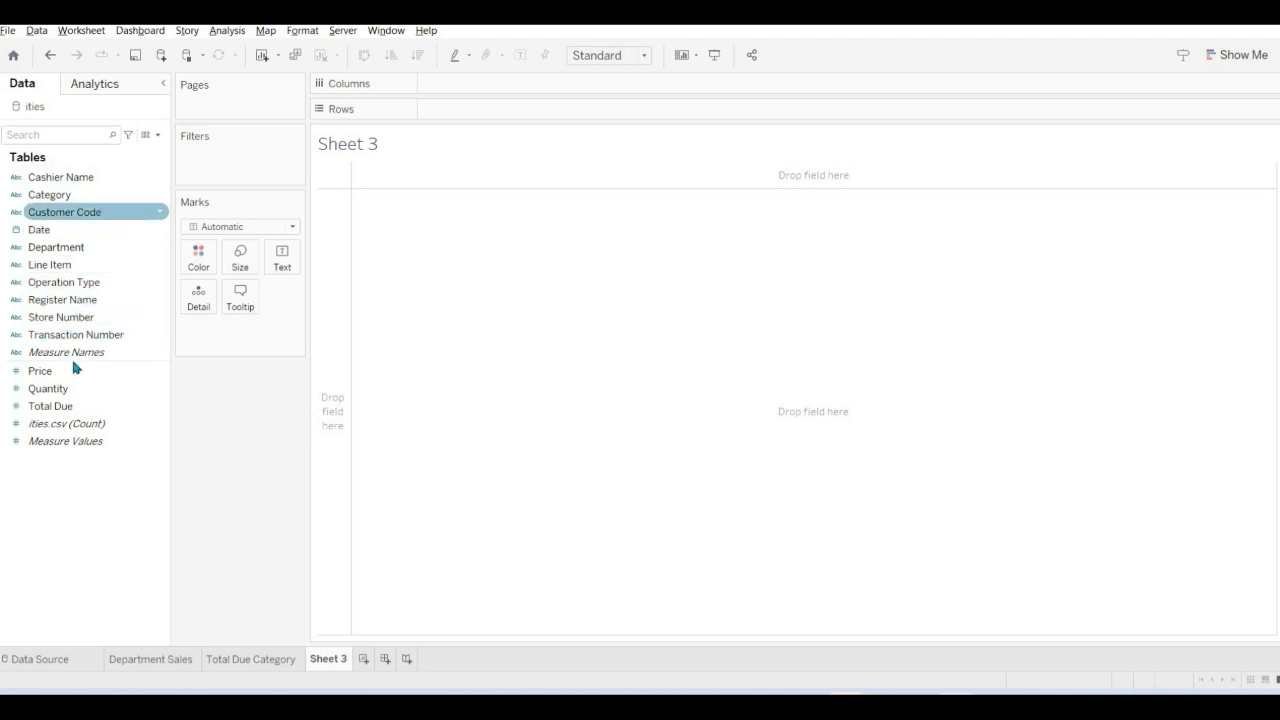
Add Register Name to the rows of Sheet 3, followed by the sum of Quantity as a discrete field.
drag(86, 299, 472, 108)
click(71, 389)
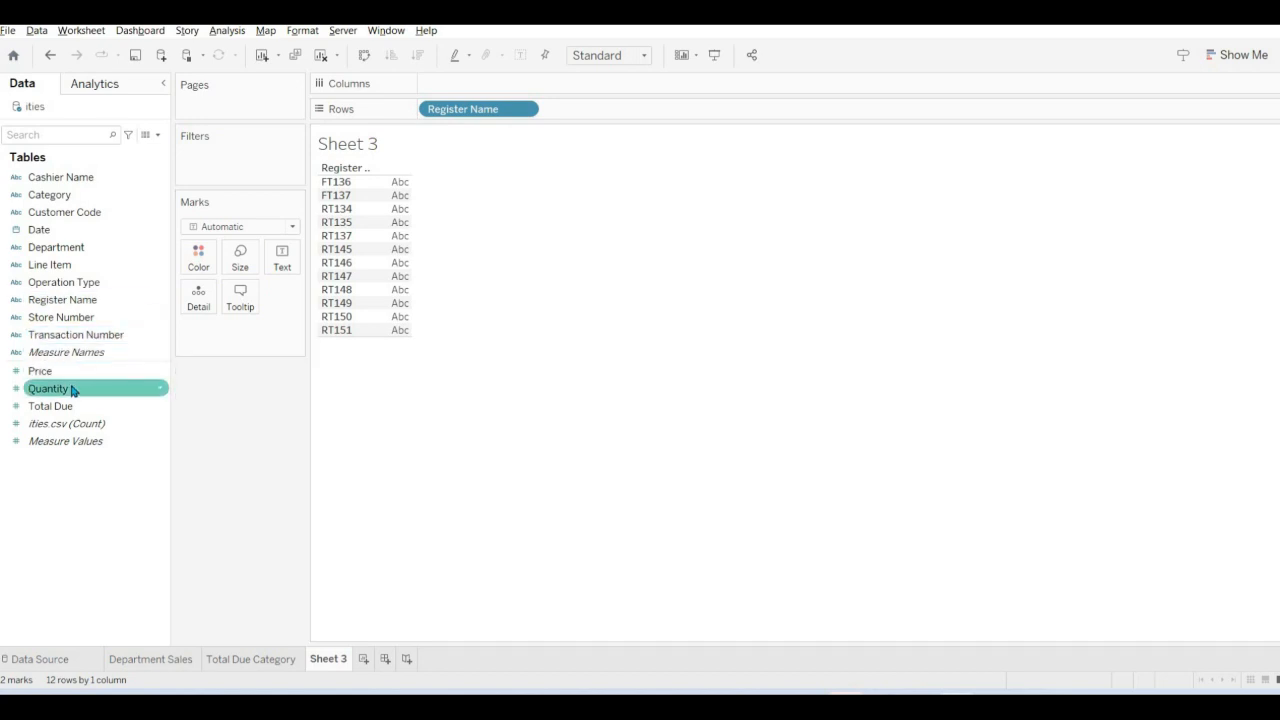
drag(71, 389, 612, 110)
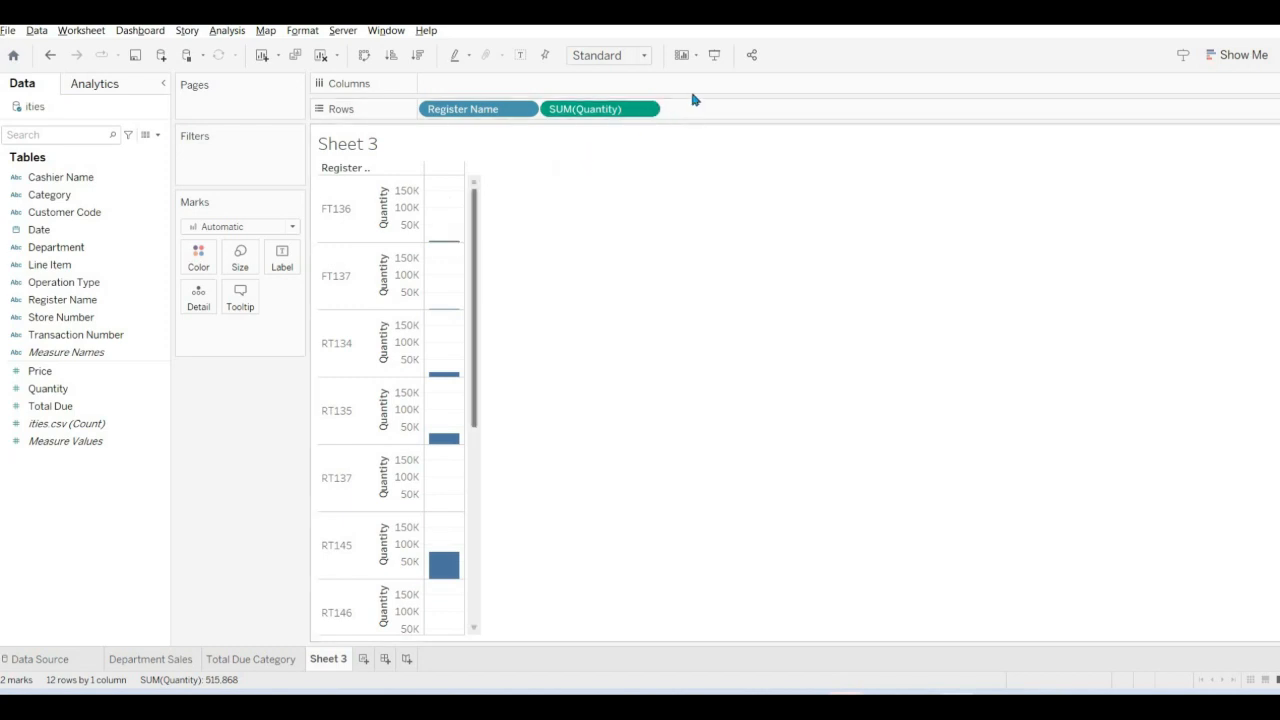
click(645, 111)
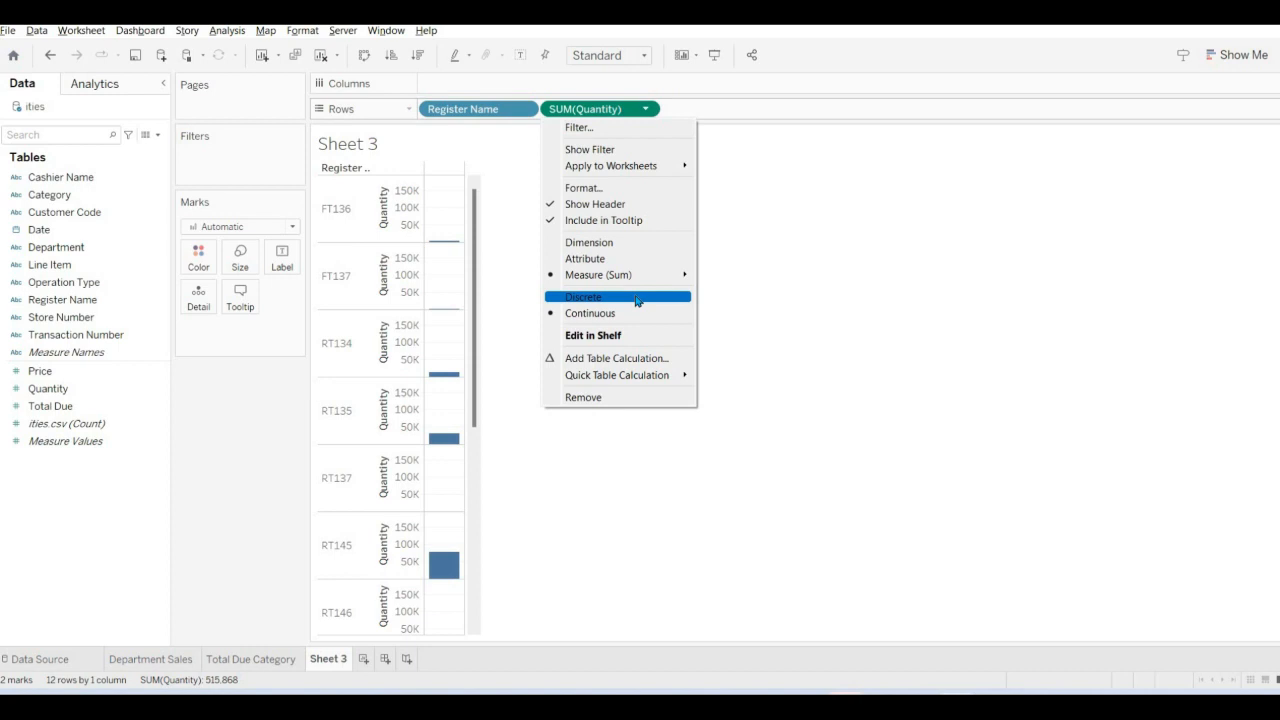
click(637, 299)
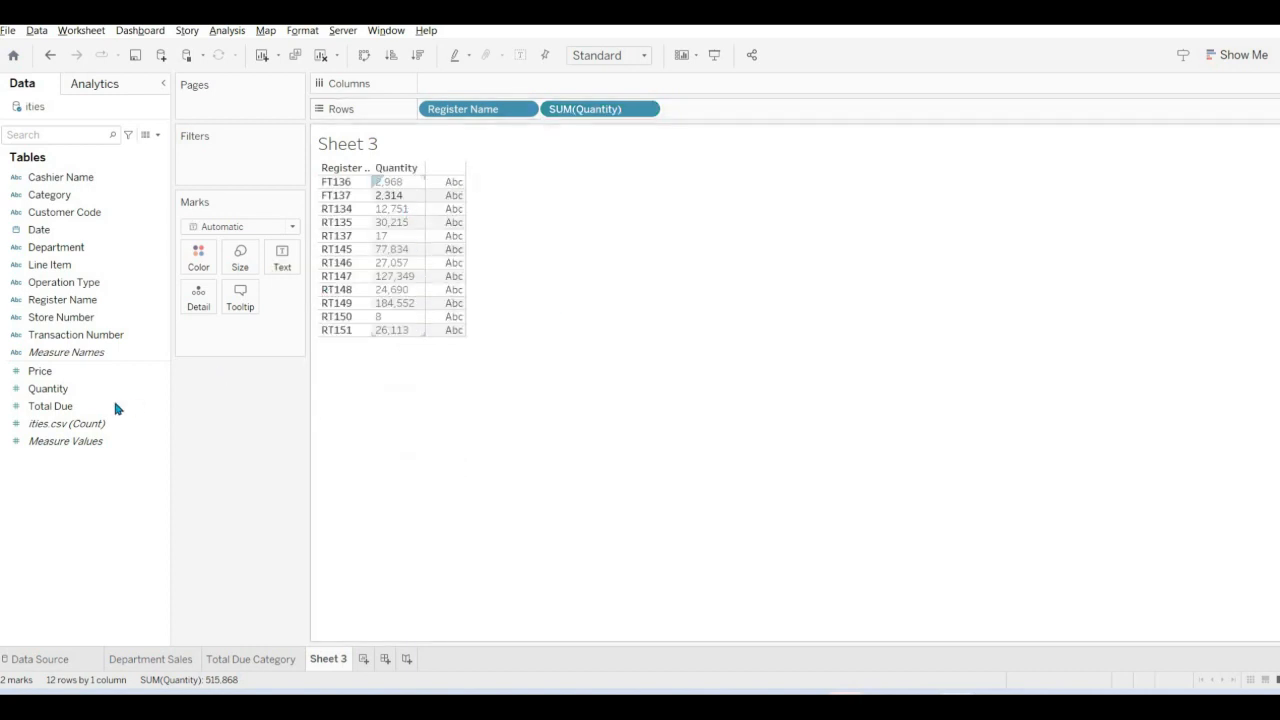
Add the sum of Total Due to the rows after Quantity and make it discrete.
click(83, 410)
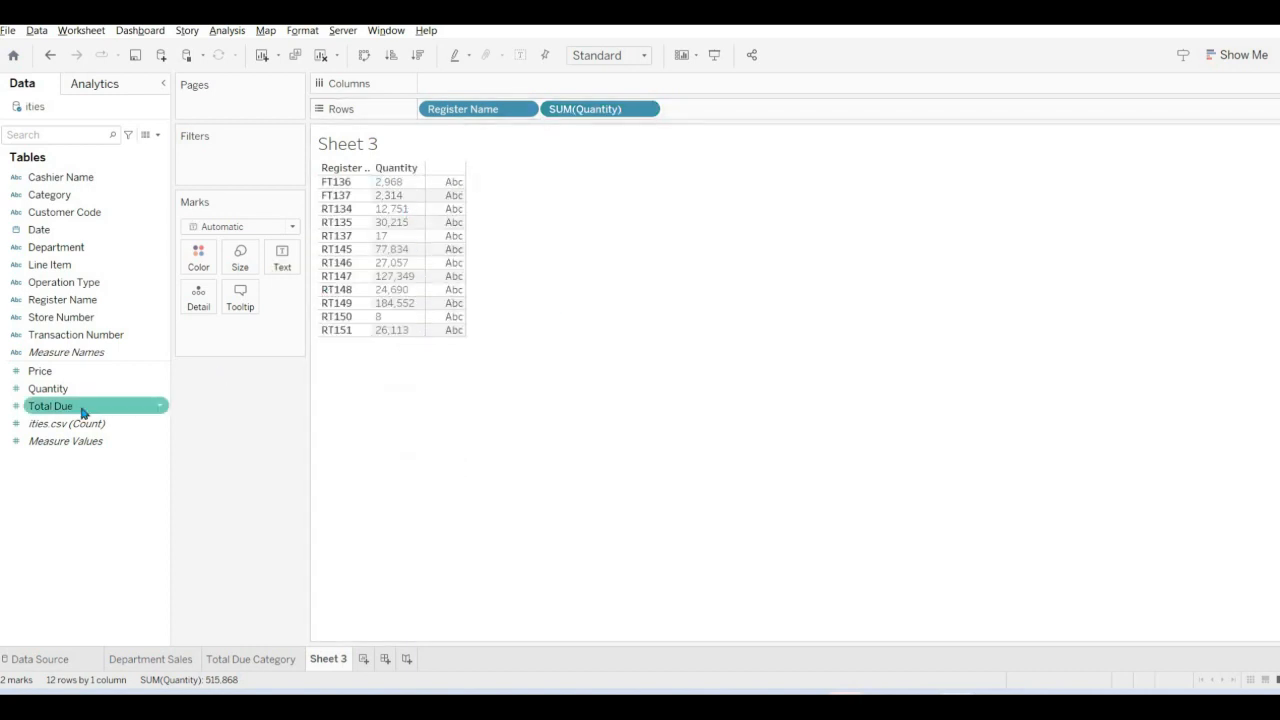
drag(83, 413, 749, 112)
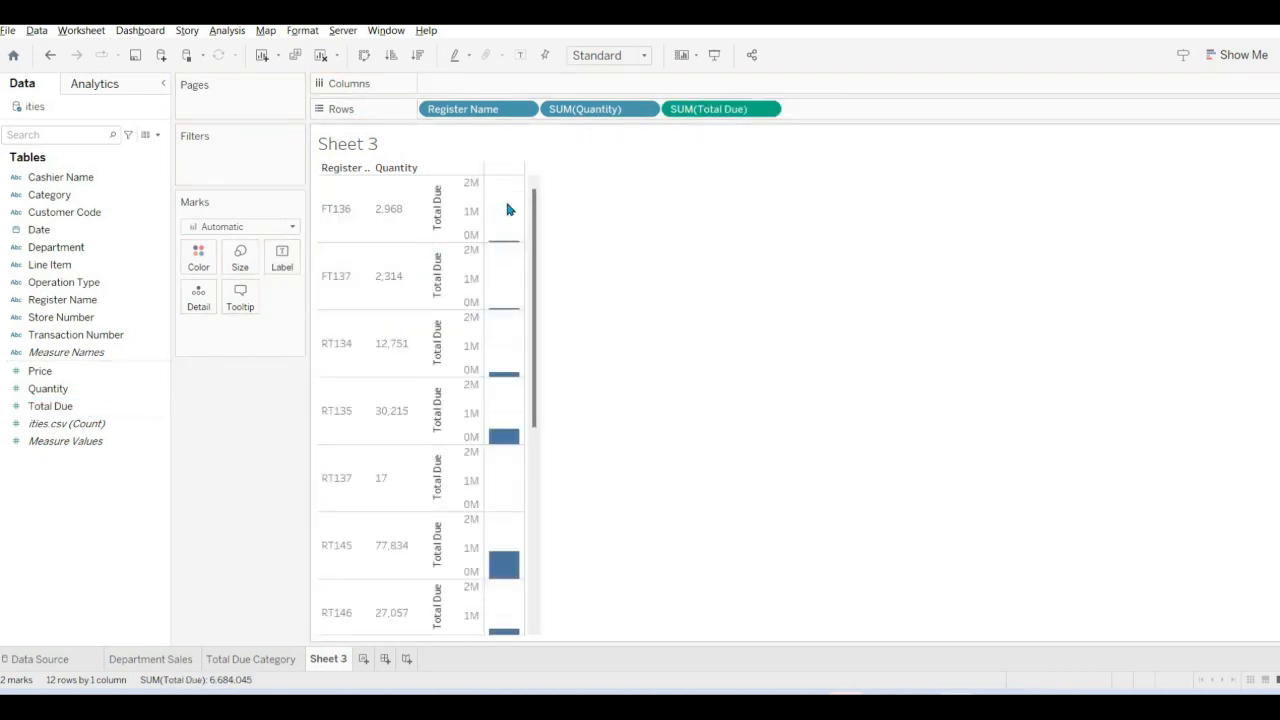
click(767, 110)
click(751, 298)
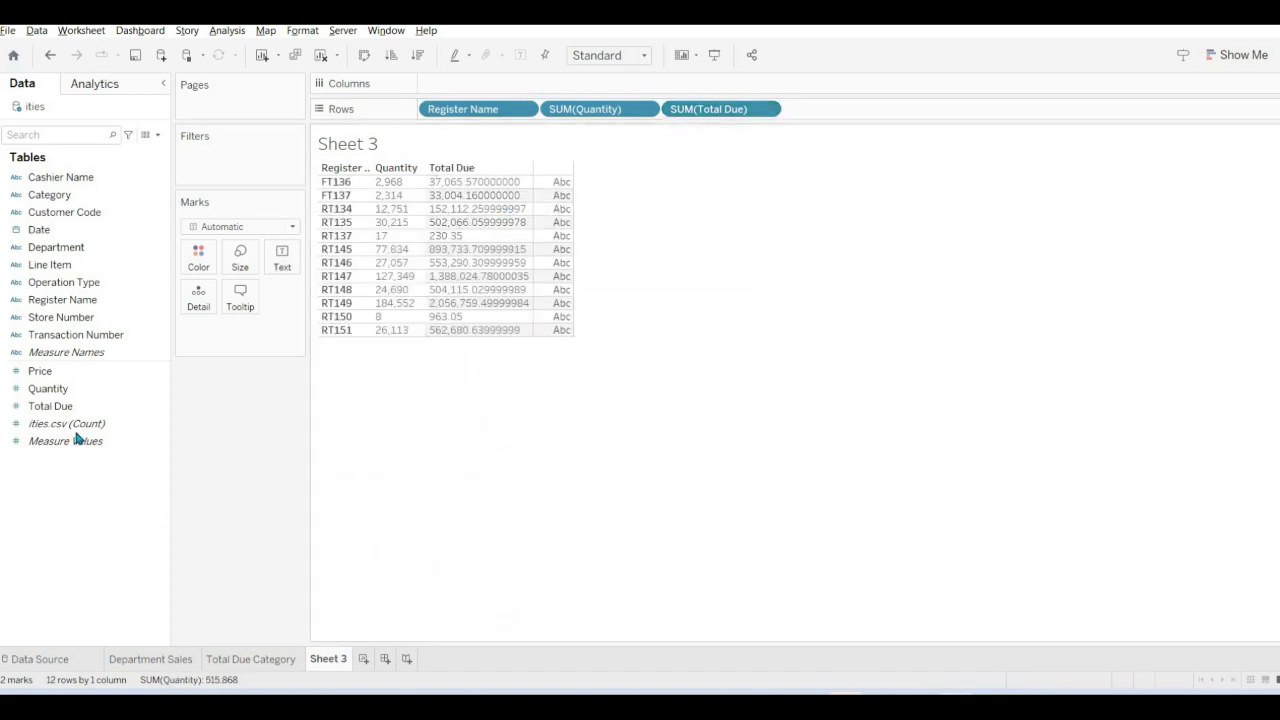
Add Transaction Number to the rows as a dimension after Total Due.
click(78, 440)
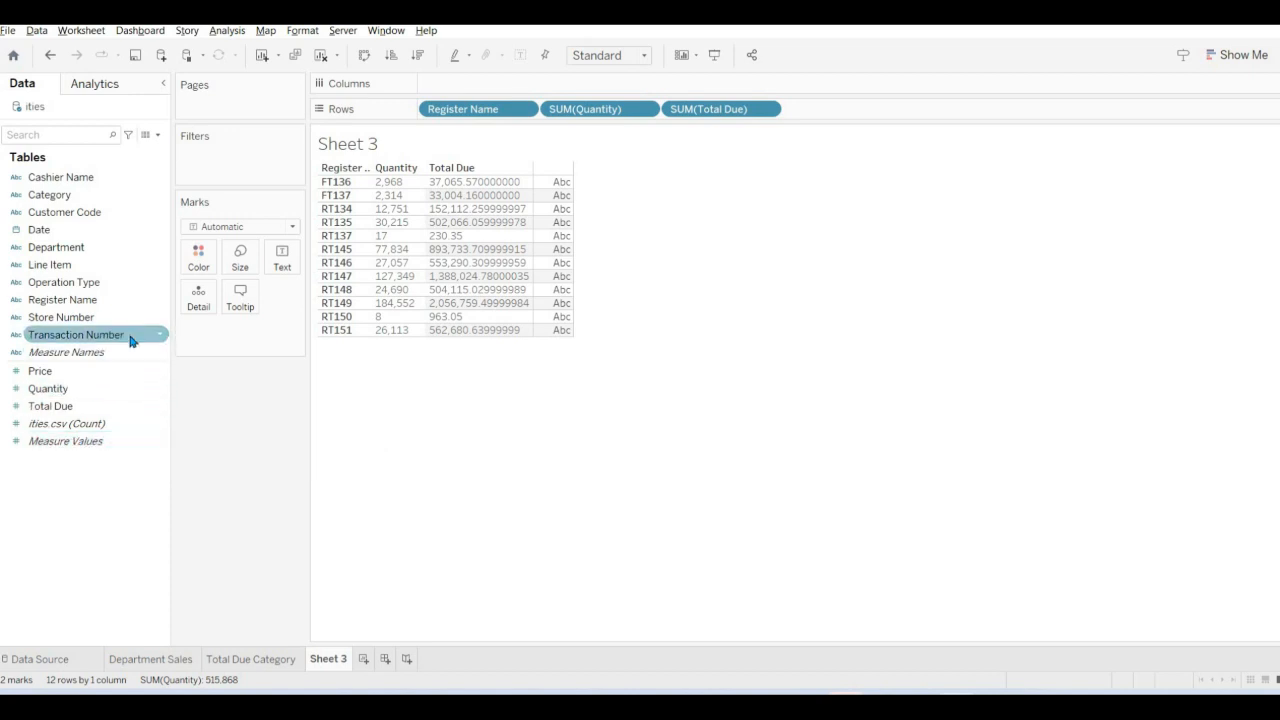
drag(130, 341, 910, 105)
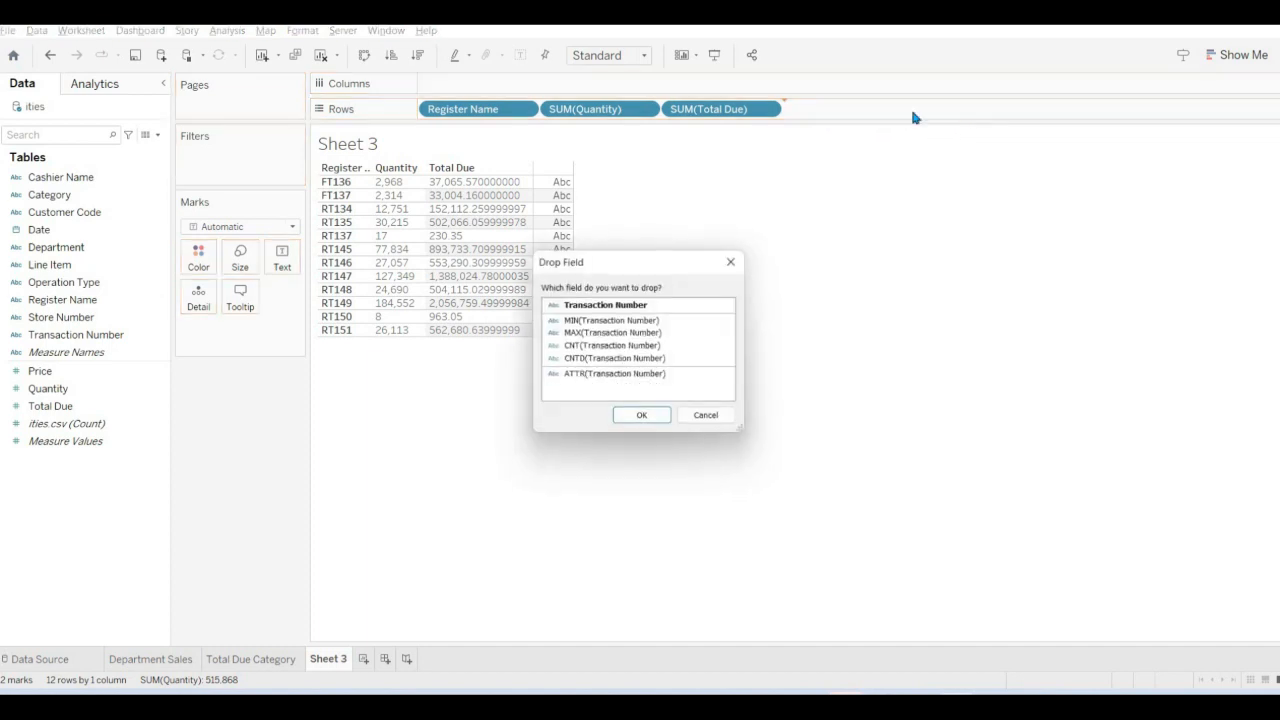
click(659, 420)
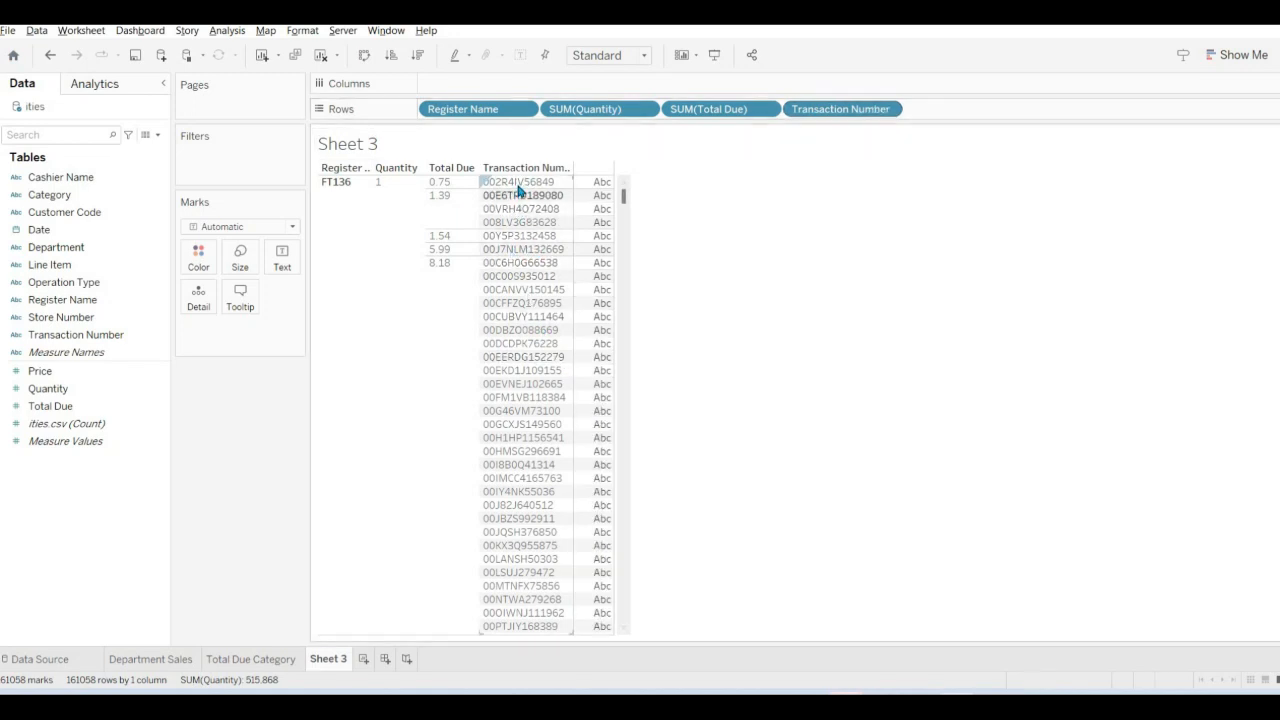
click(347, 192)
click(520, 211)
click(926, 123)
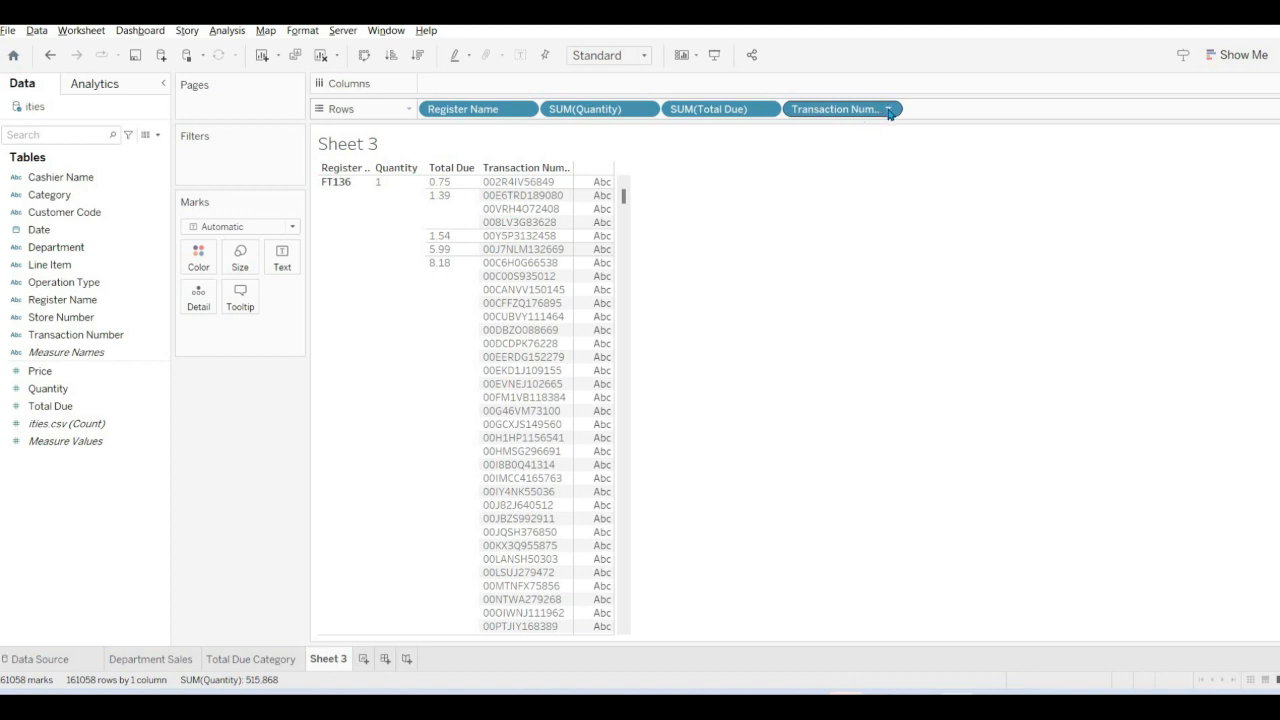
Change Transaction Number on the rows to a distinct count measure and make it discrete.
click(887, 110)
mouse_move(882, 333)
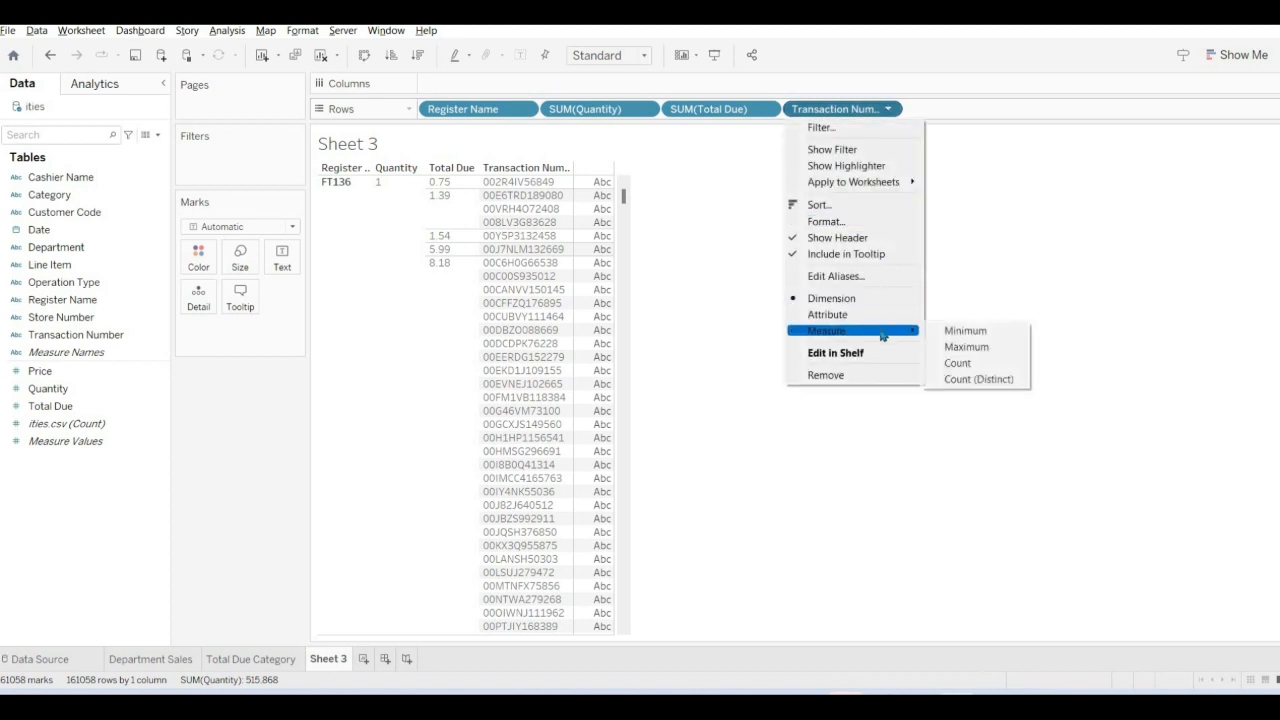
click(972, 379)
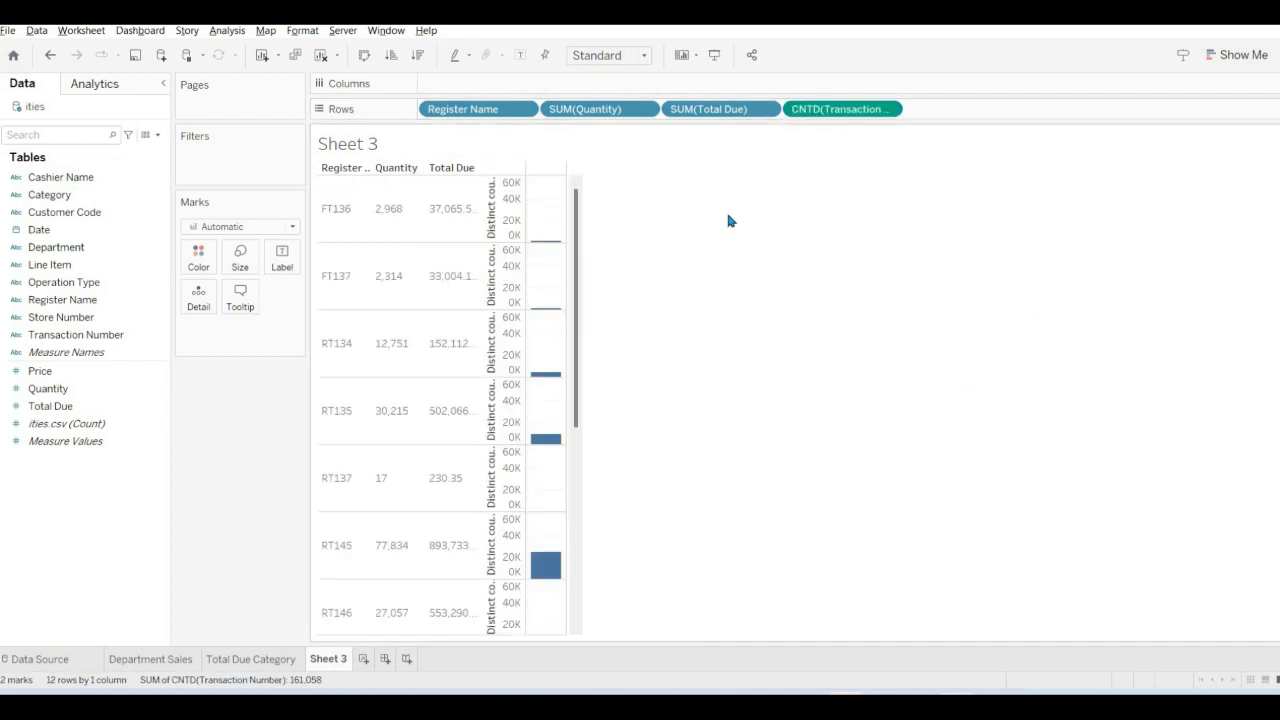
click(888, 109)
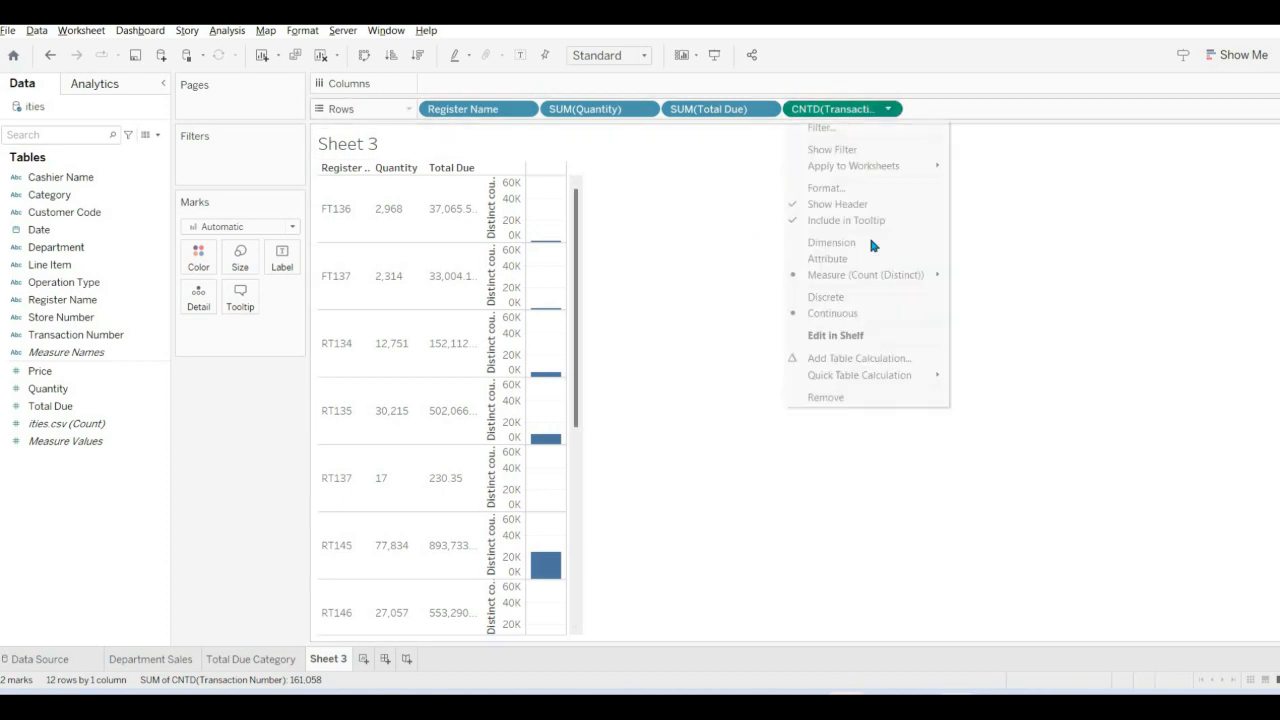
click(869, 295)
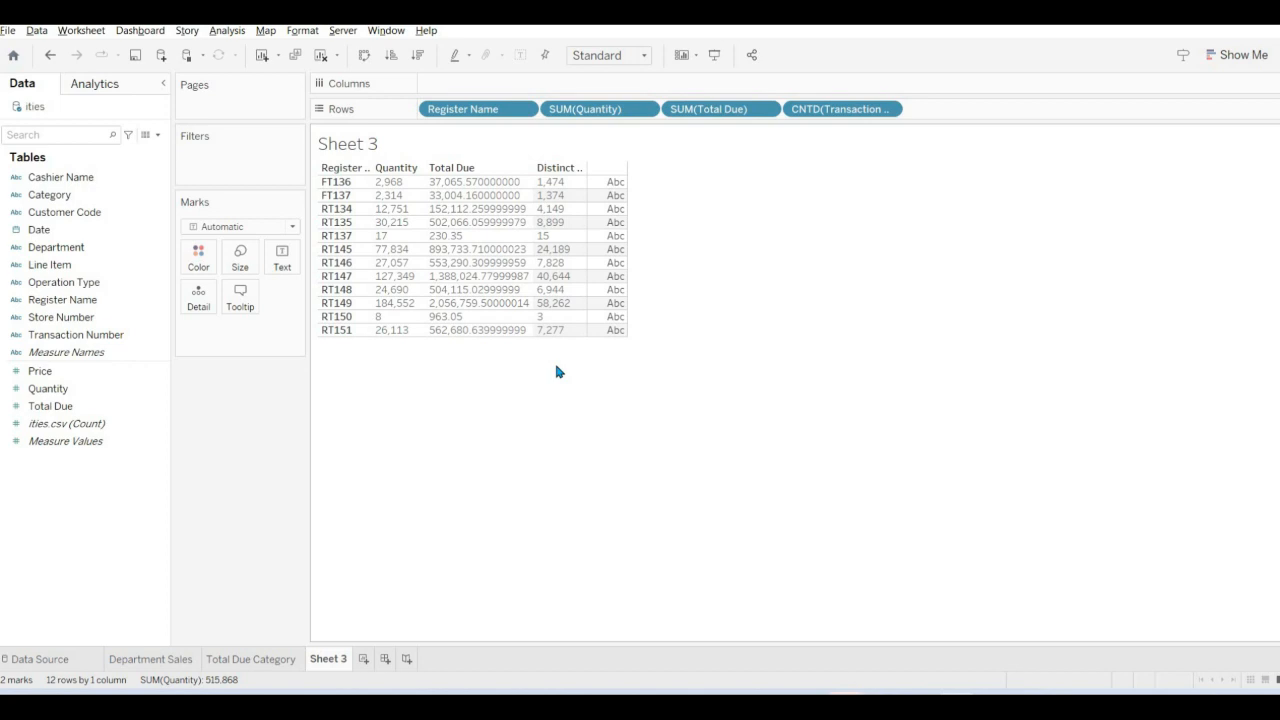
Replace Sheet 3's title text with "Register Profile Details".
double_click(358, 145)
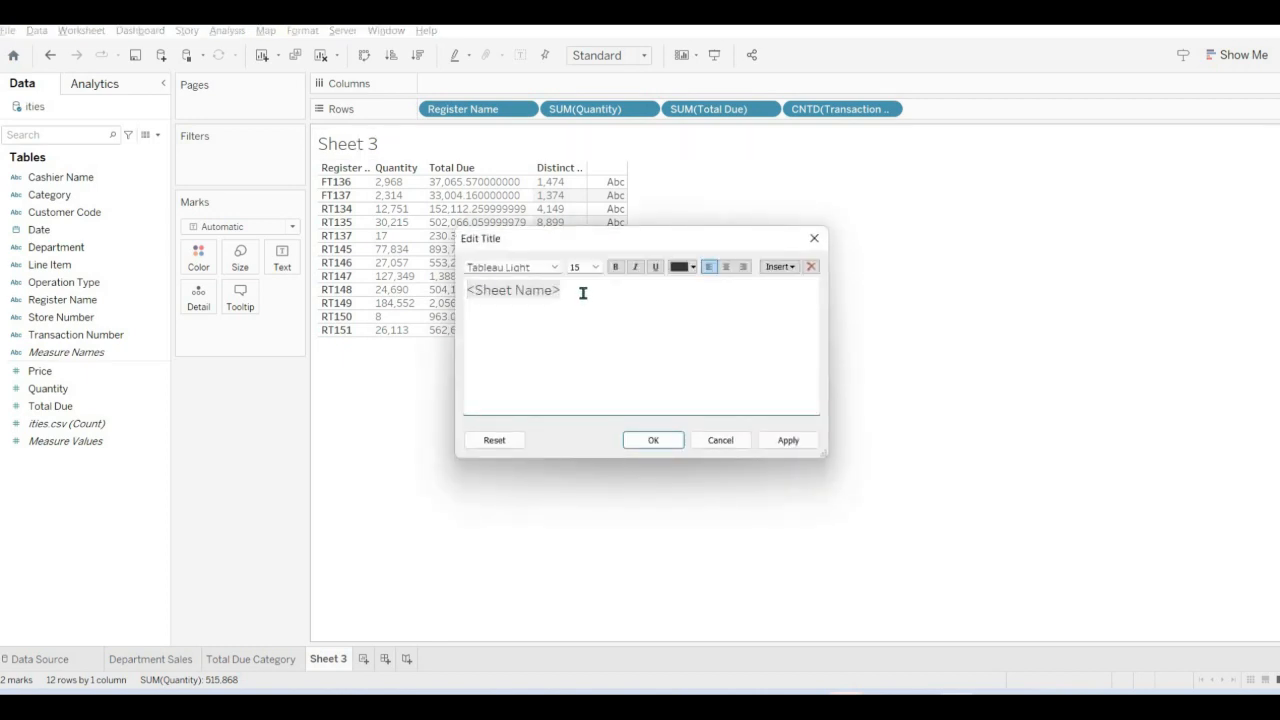
key(ctrl+a)
text(R)
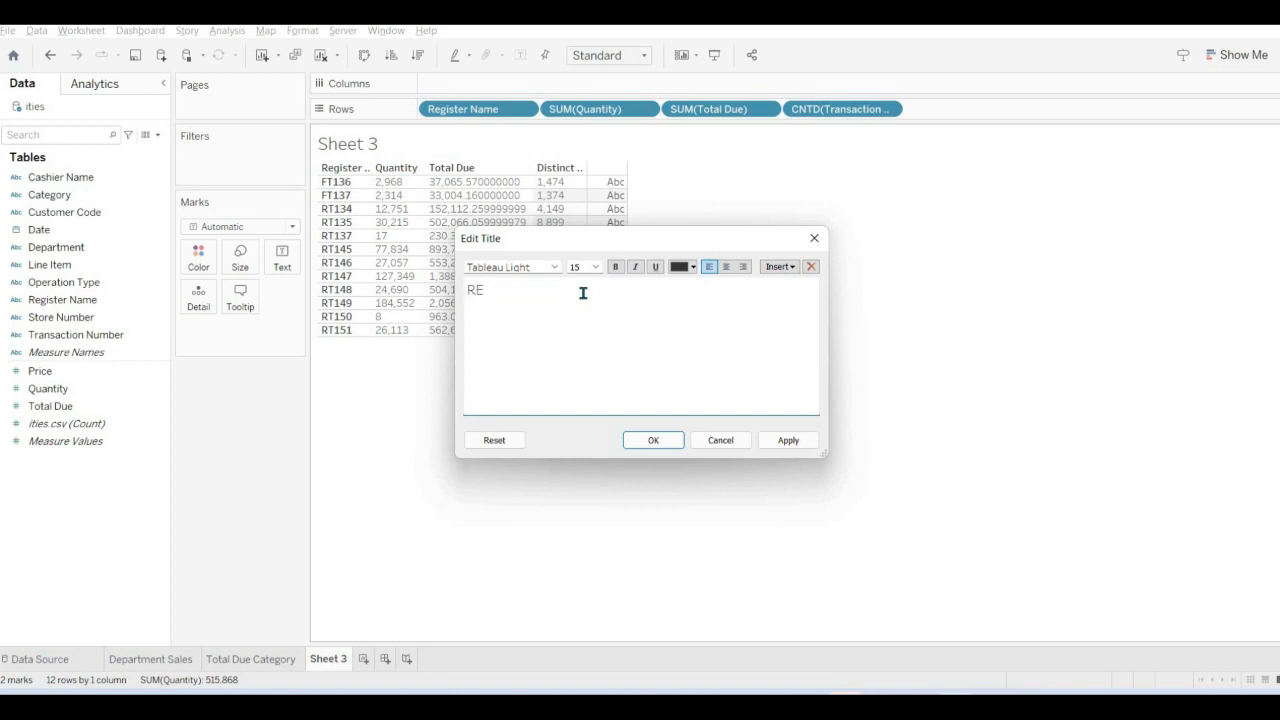
text(Egister Profile Details=)
key(BackSpace)
key(BackSpace)
text(e)
Set the whole title text to Times New Roman and apply the title changes.
key(ctrl+a)
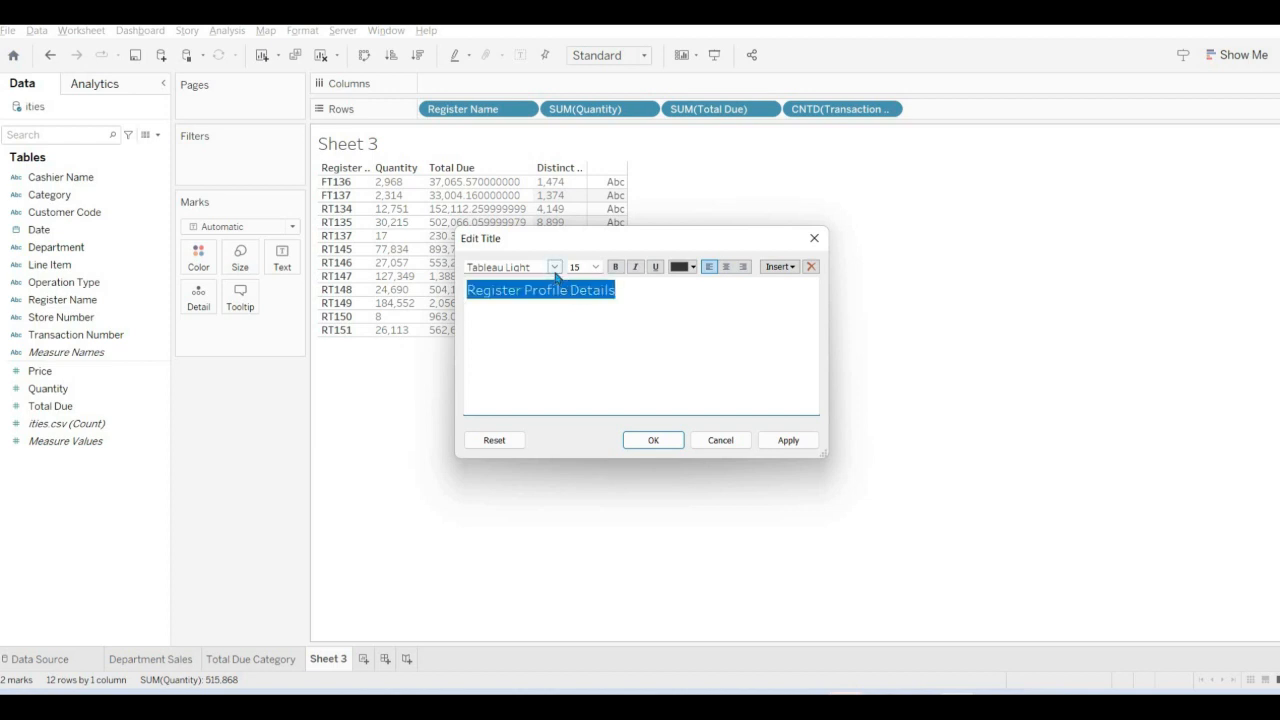
click(554, 267)
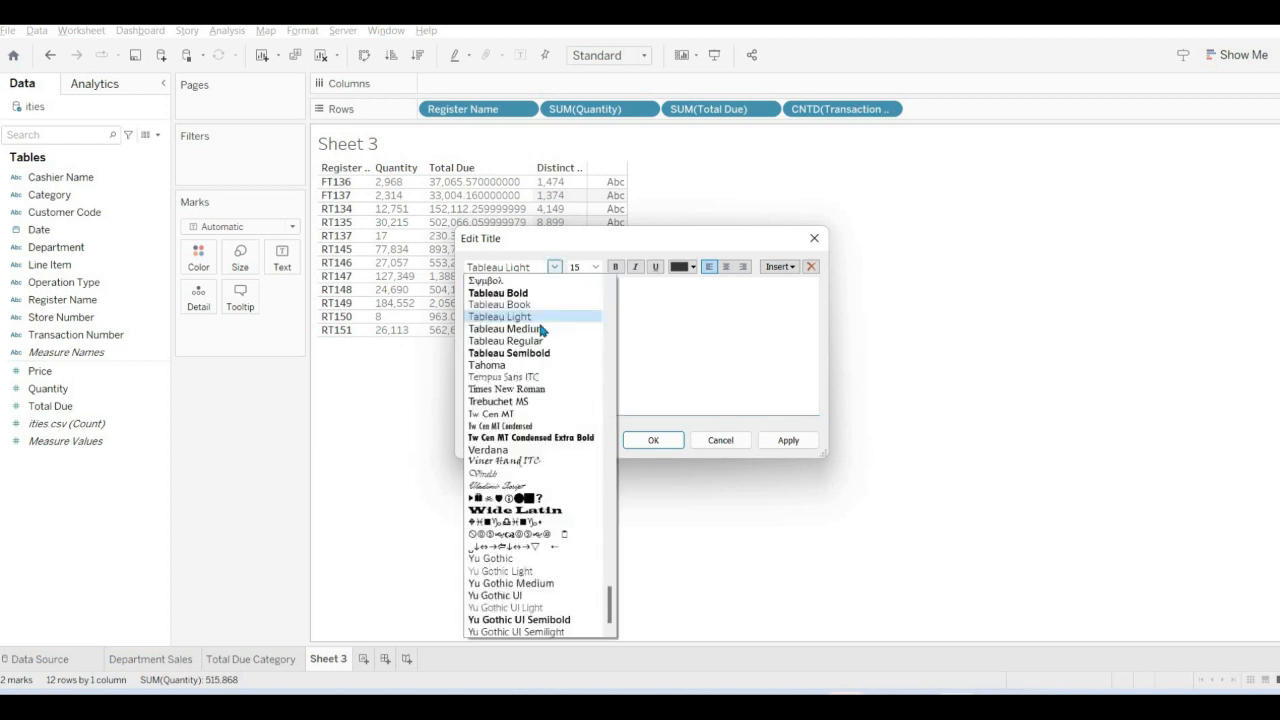
click(540, 389)
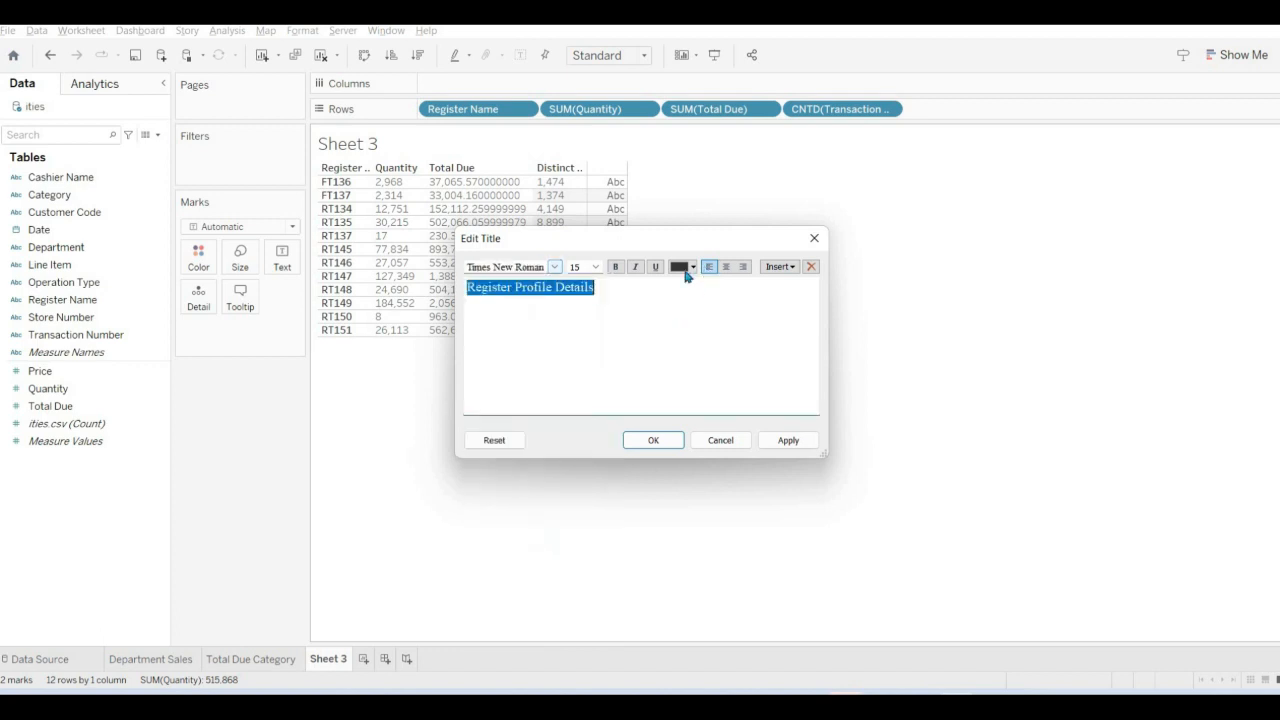
click(595, 267)
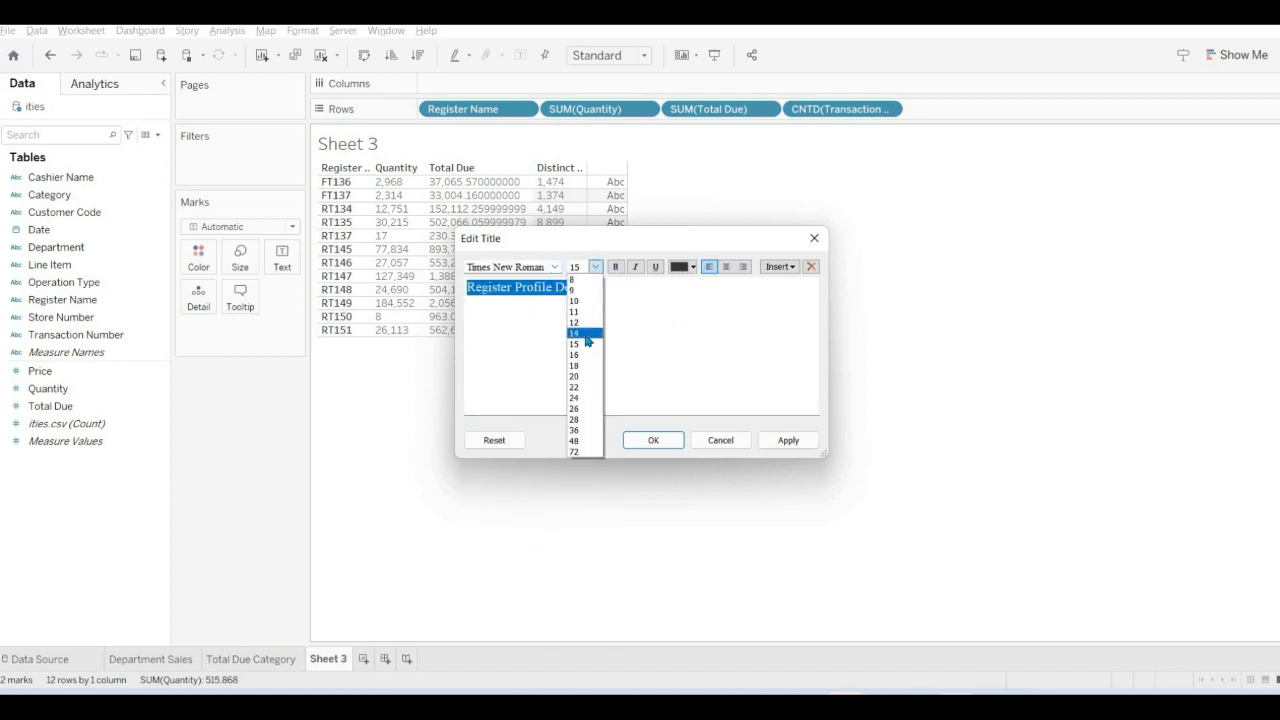
click(660, 442)
click(660, 442)
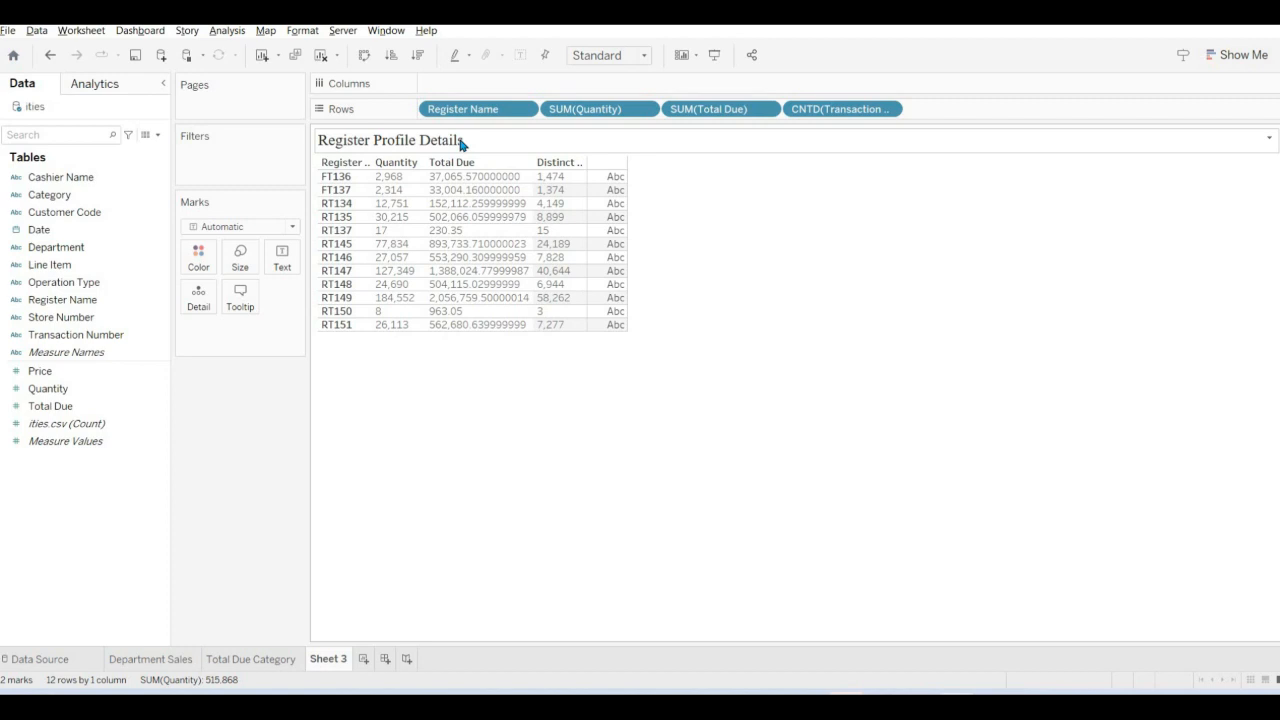
Shade the background of the Register Profile Details title with the custom dark purple.
right_click(461, 145)
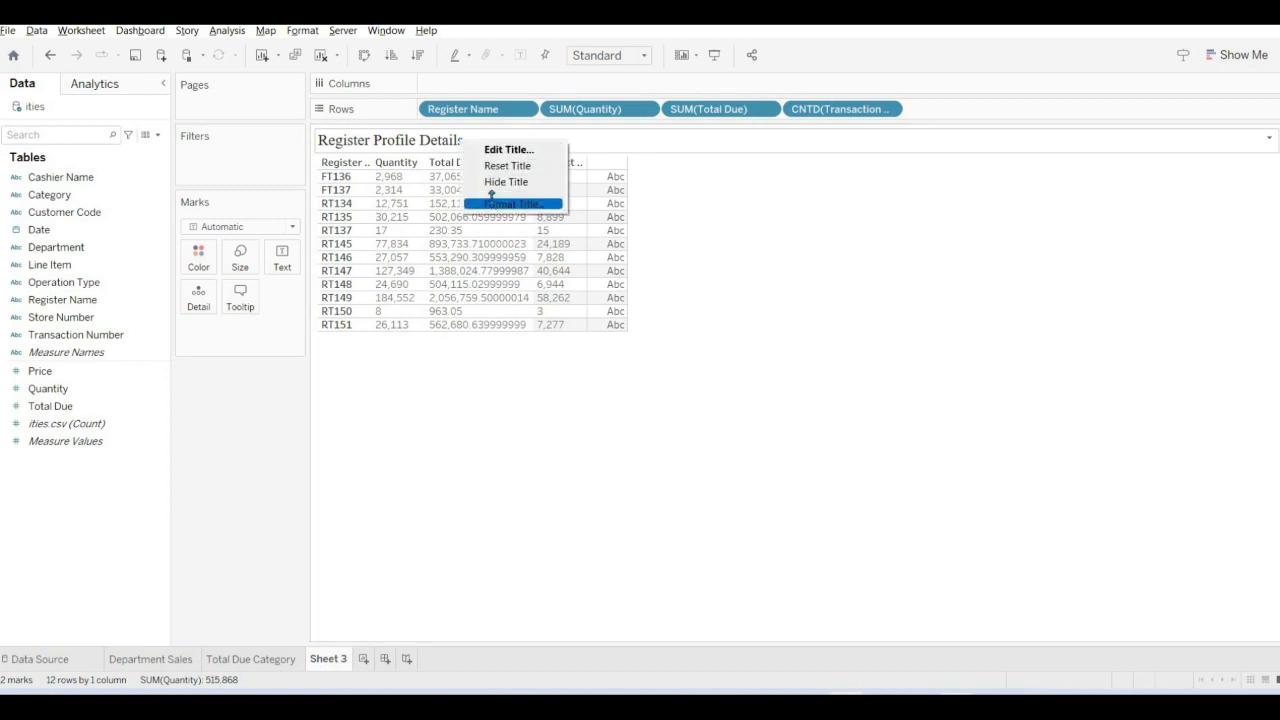
click(500, 203)
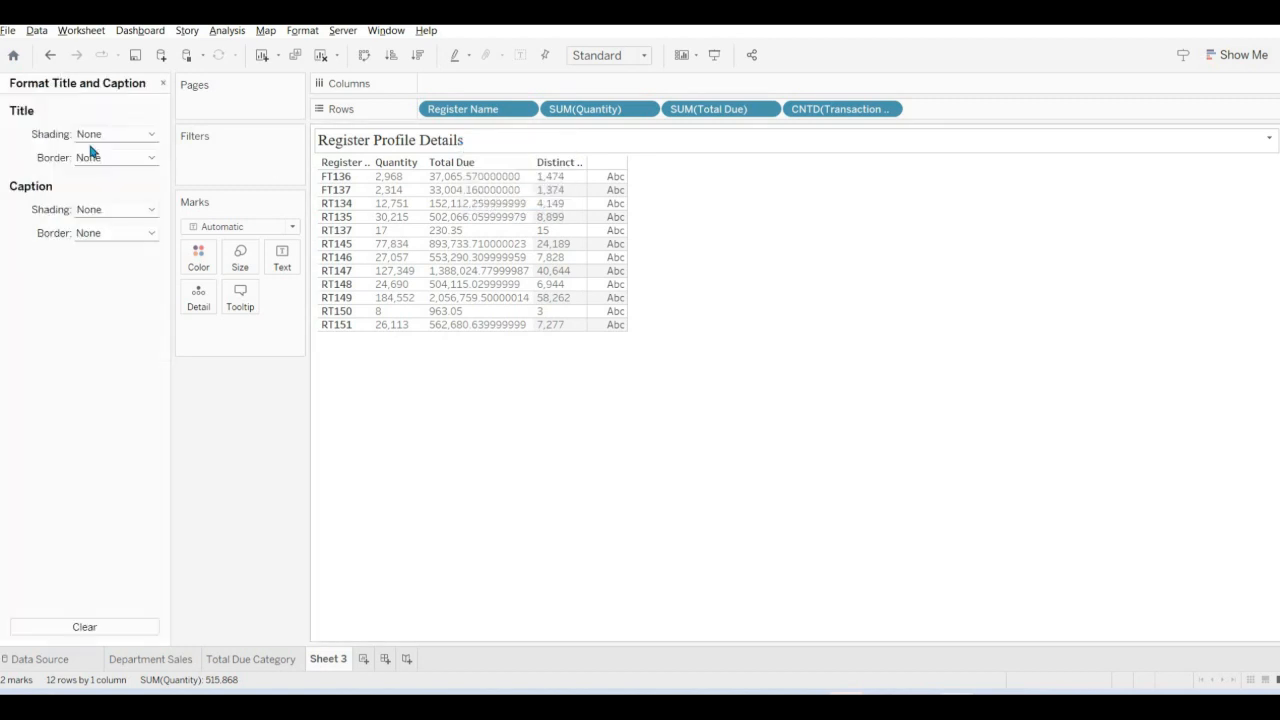
click(153, 134)
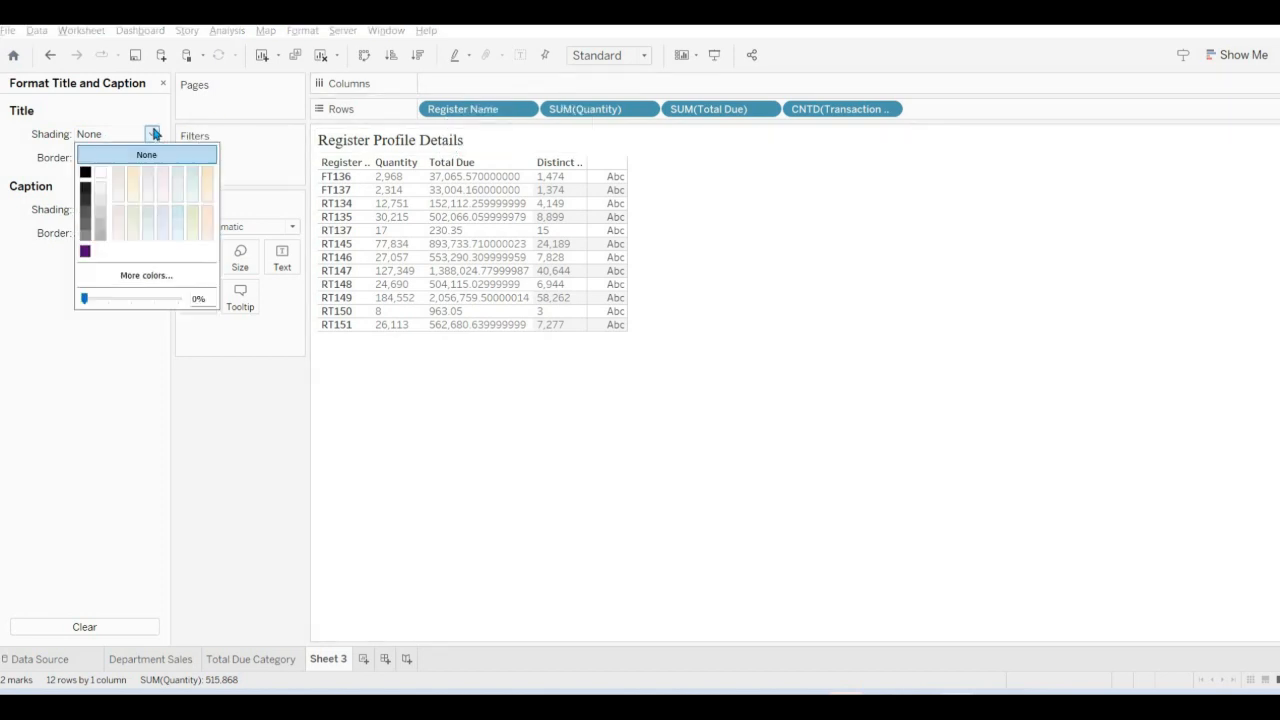
click(85, 252)
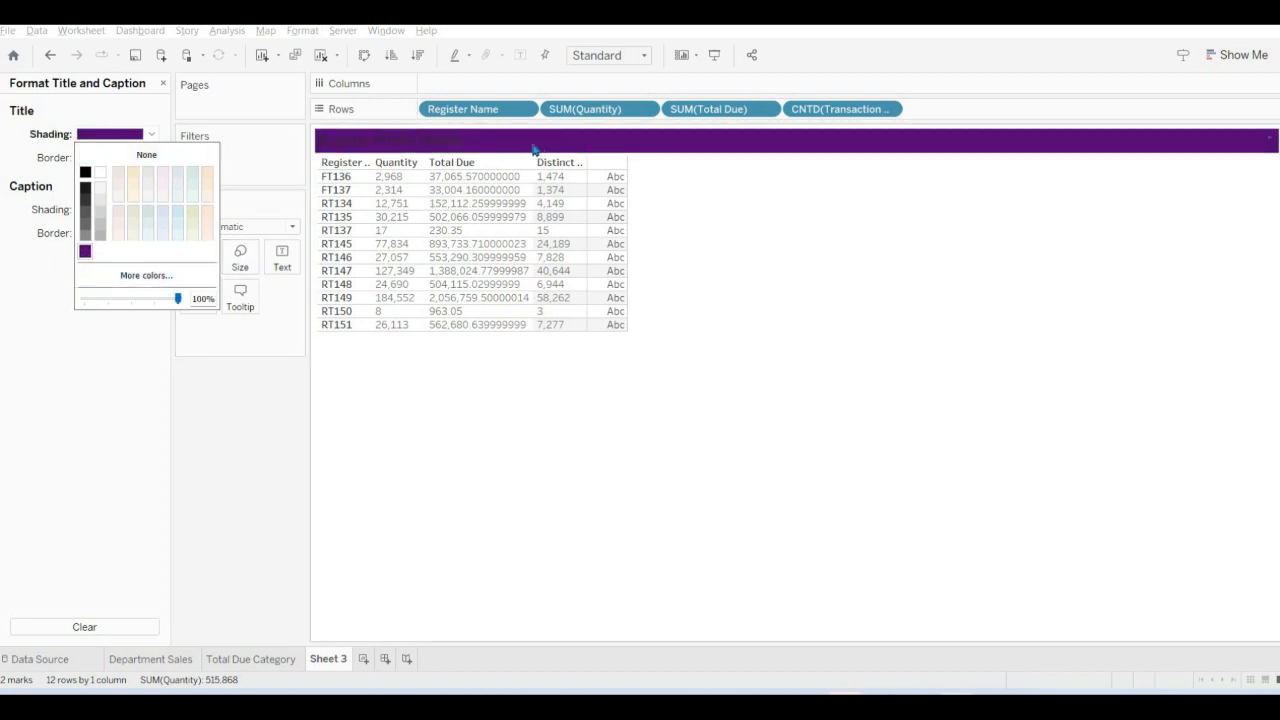
Change the whole title text's color to white and apply the title edit.
right_click(408, 141)
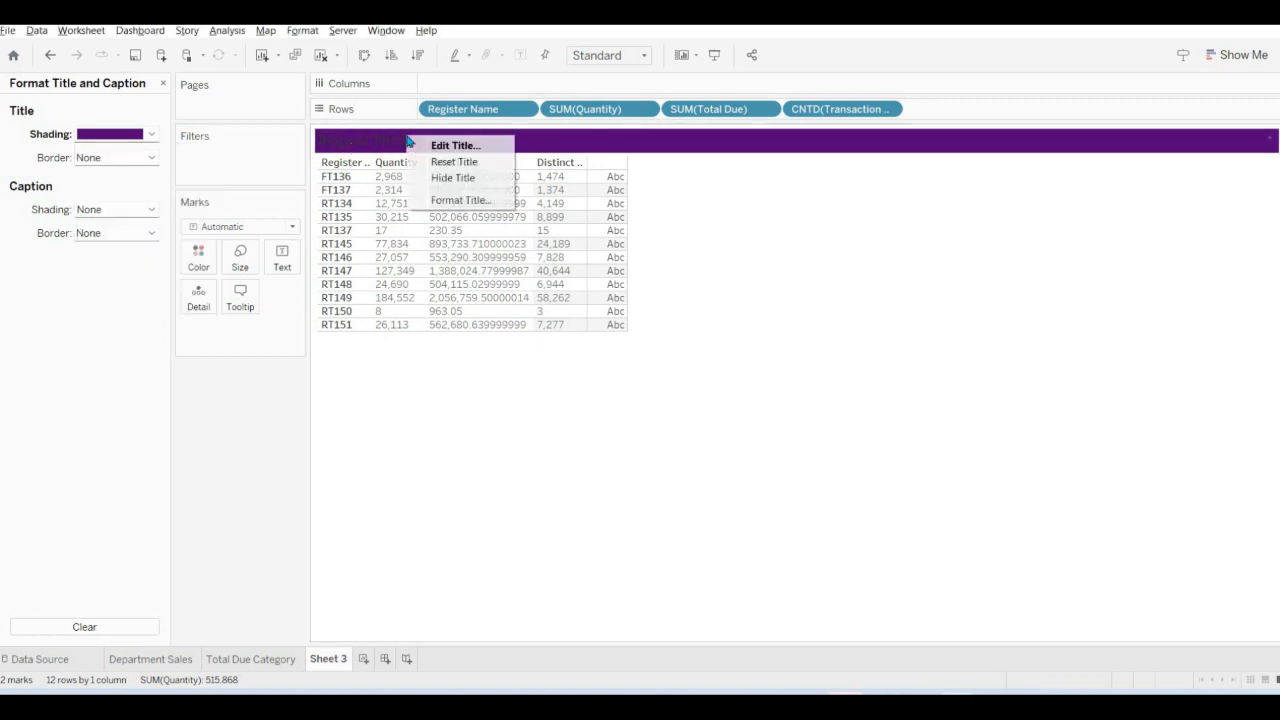
click(478, 146)
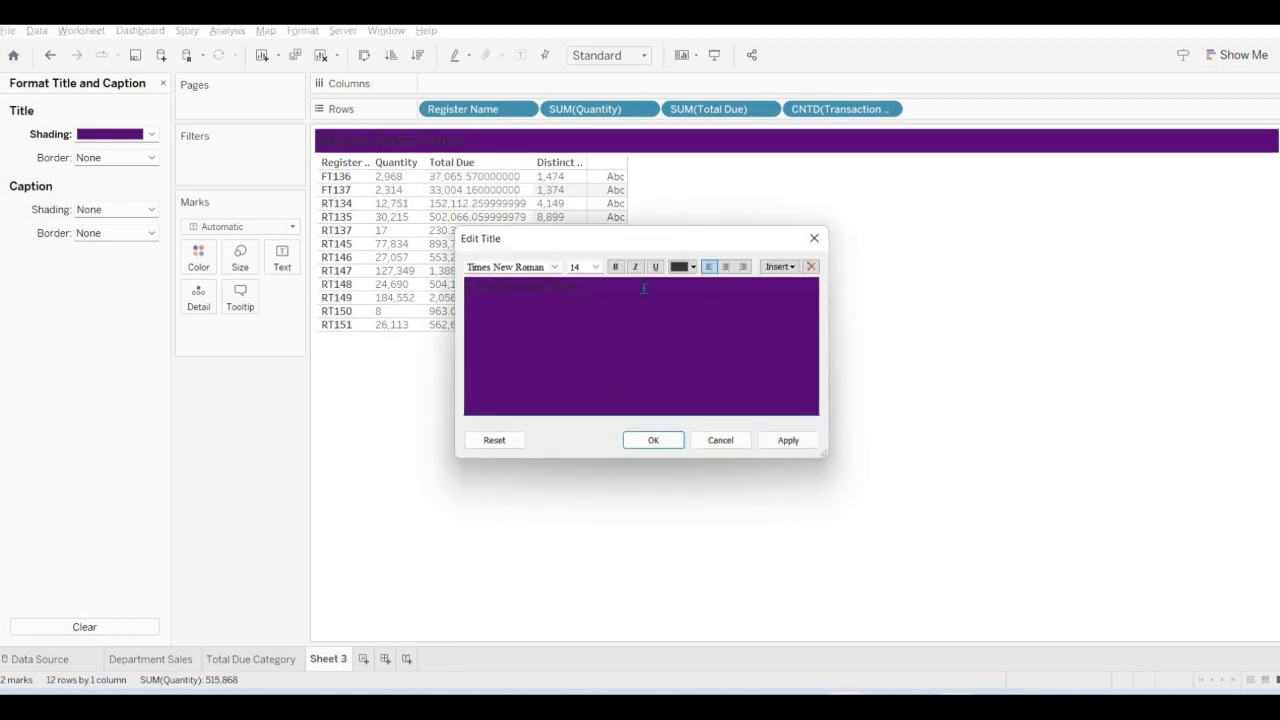
key(ctrl+a)
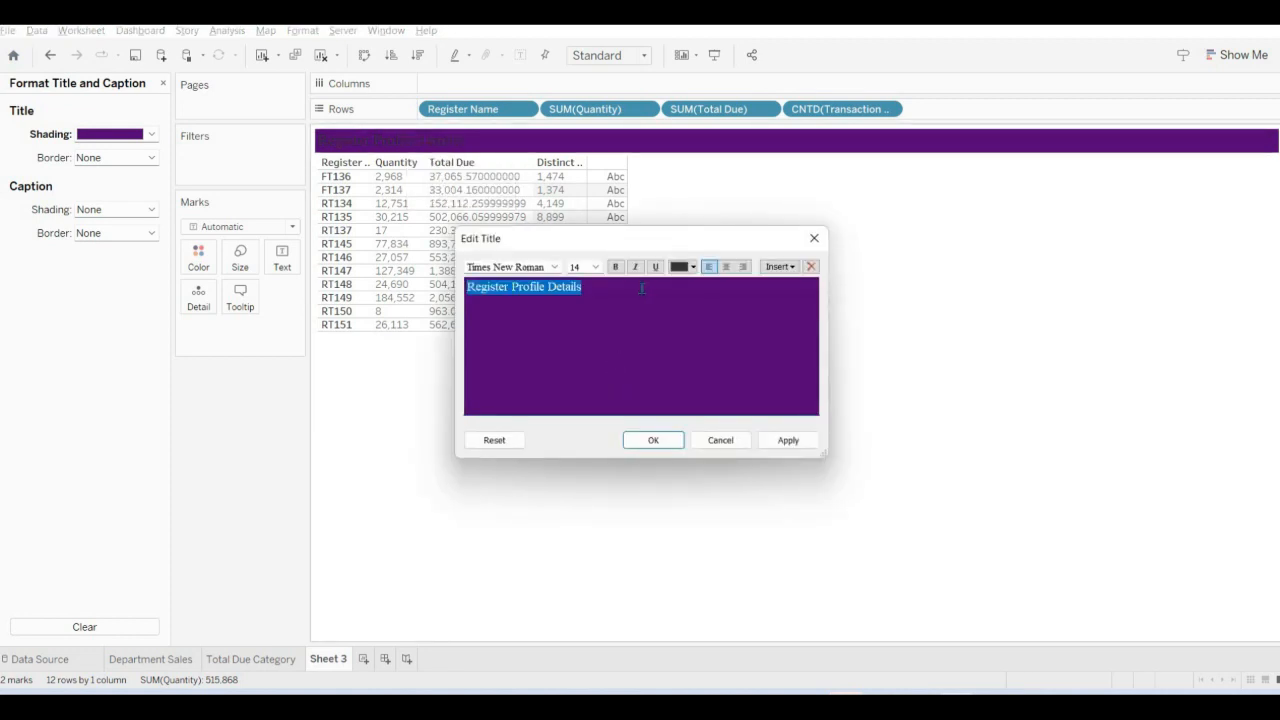
click(692, 268)
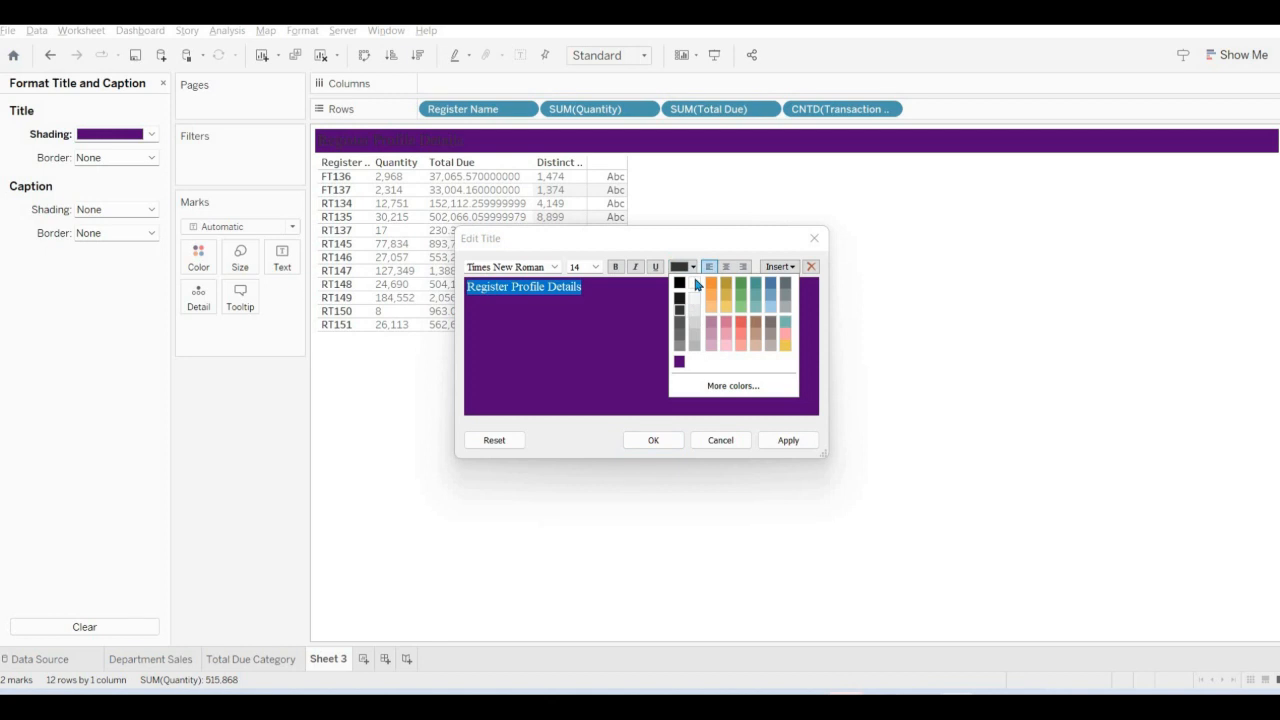
click(695, 284)
click(656, 444)
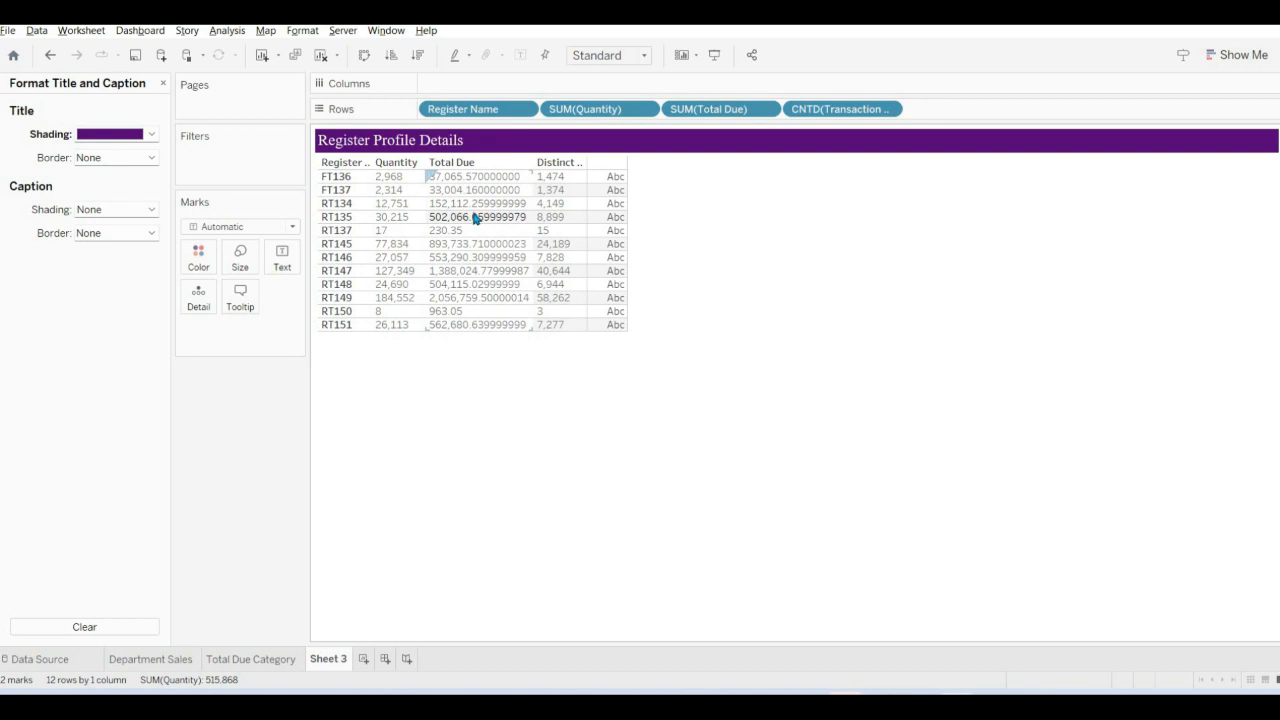
Format the Quantity column's header values in Times New Roman, size 10, black.
right_click(391, 203)
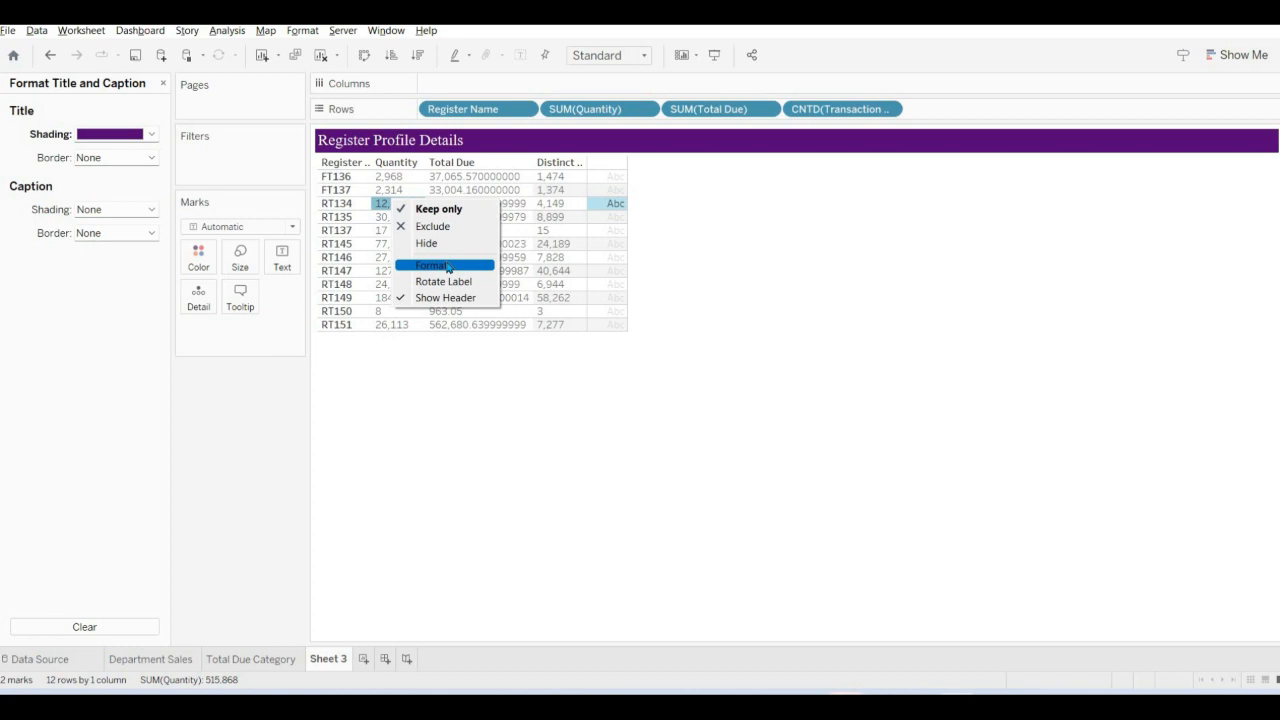
click(448, 268)
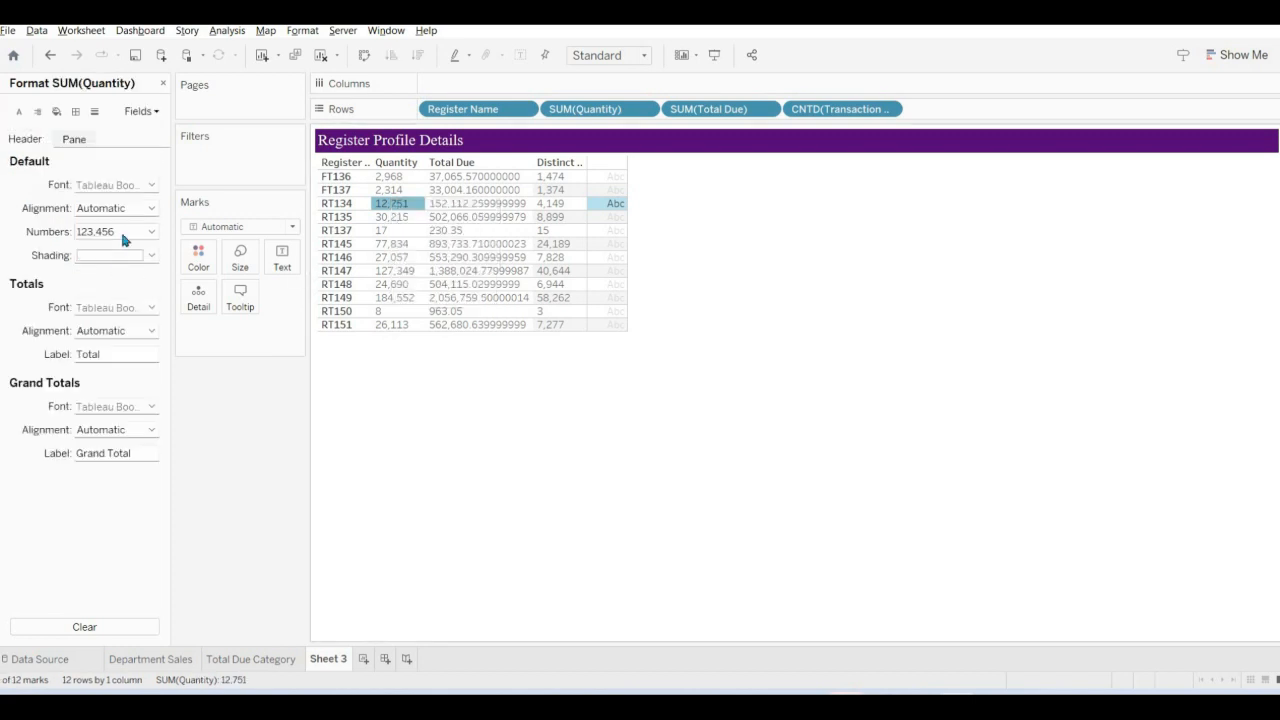
click(151, 187)
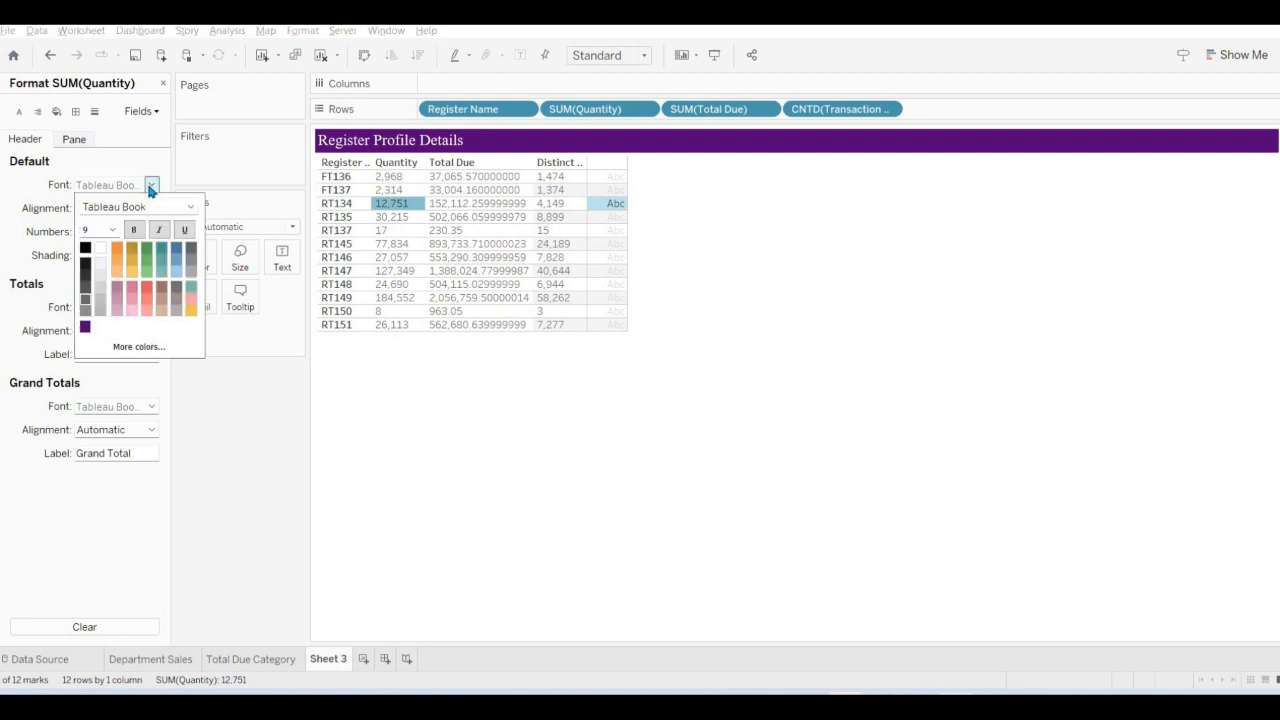
click(154, 206)
text(times New Roman)
key(Return)
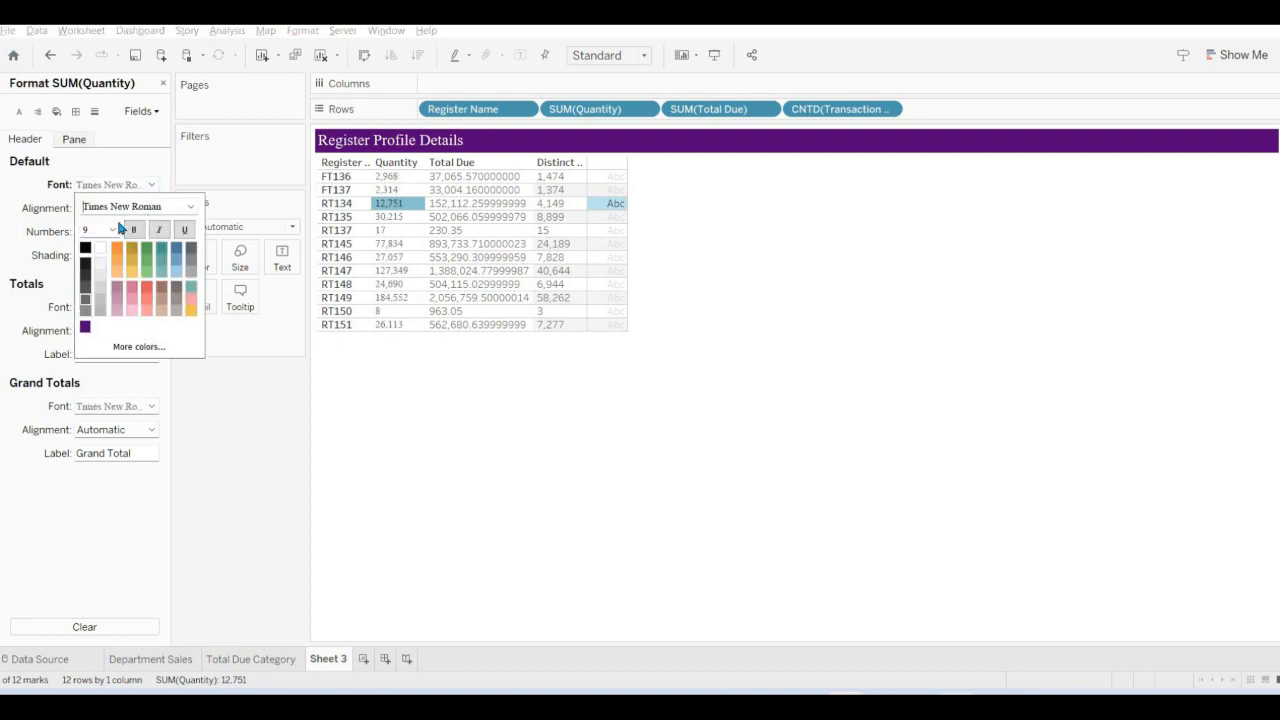
click(112, 229)
click(104, 266)
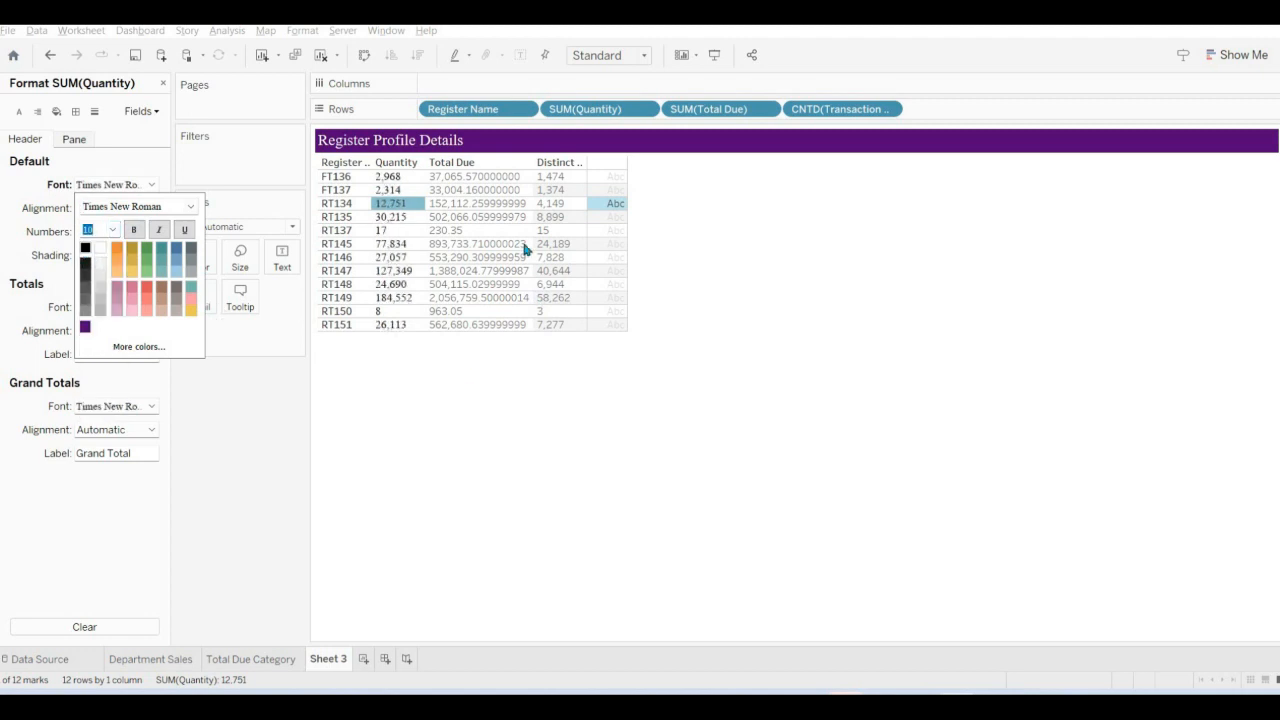
Open the default header font settings of the Total Due column for editing the font name.
right_click(477, 218)
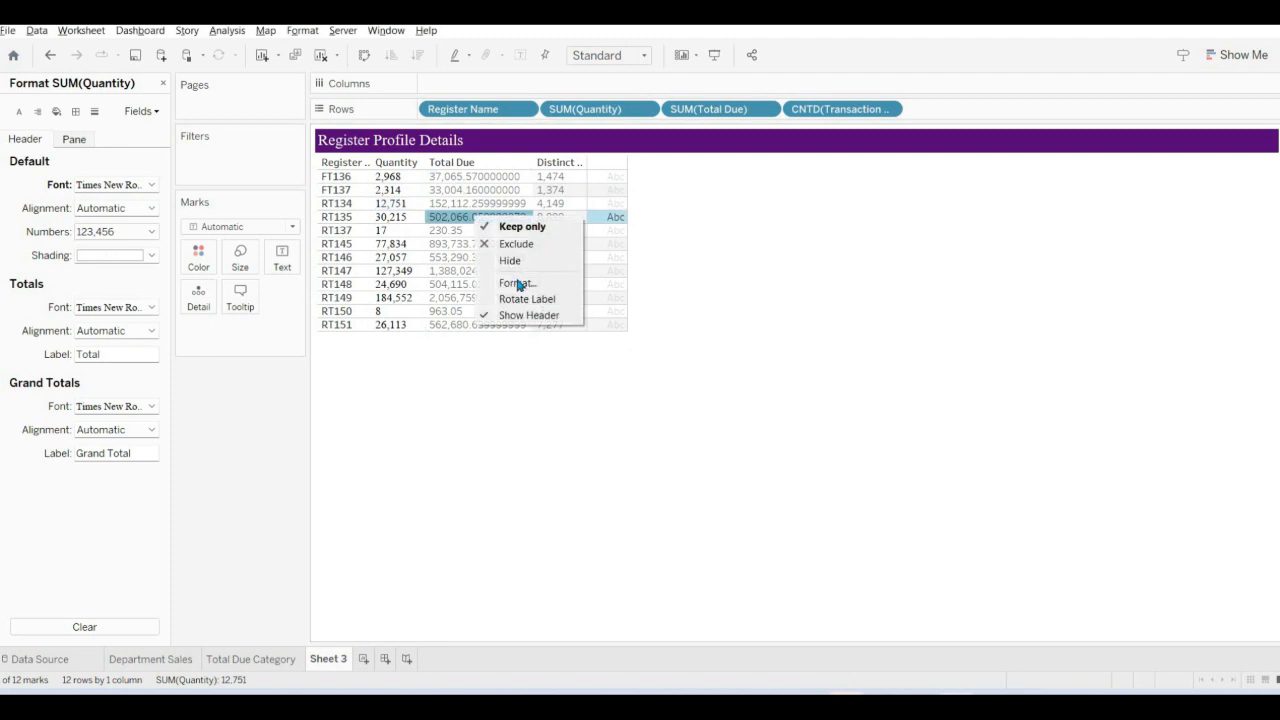
click(516, 284)
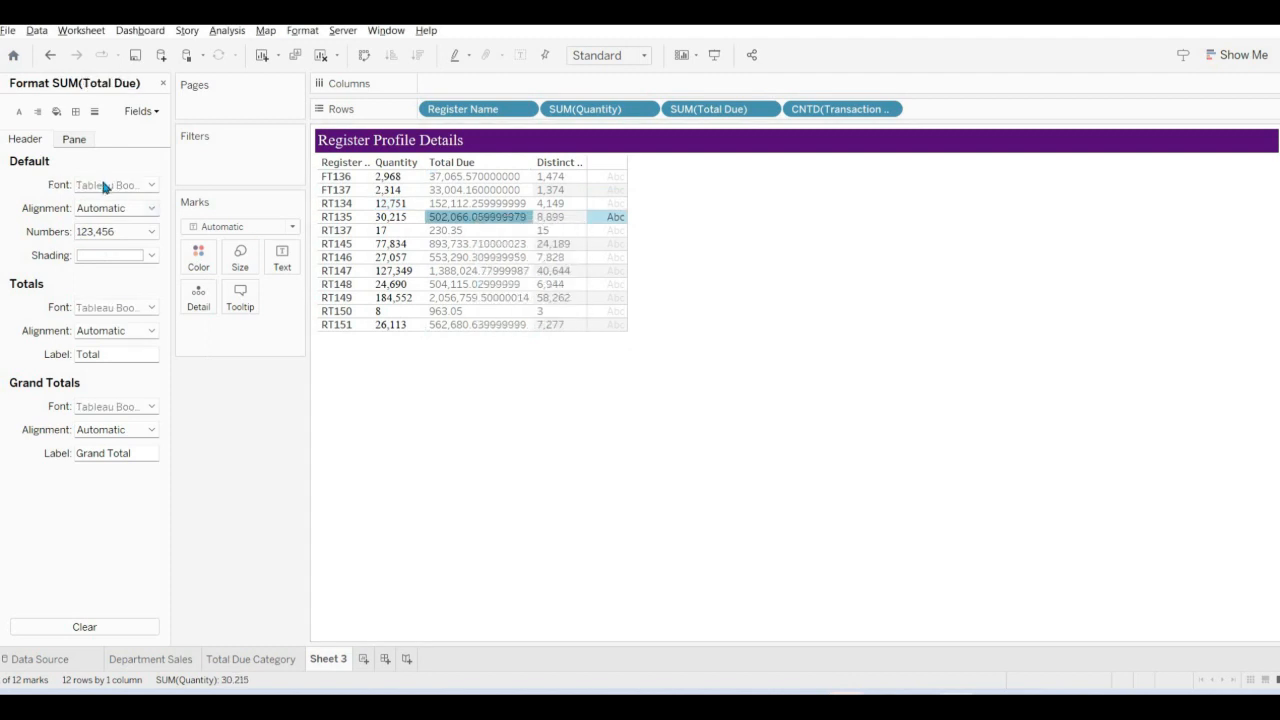
click(104, 187)
double_click(108, 204)
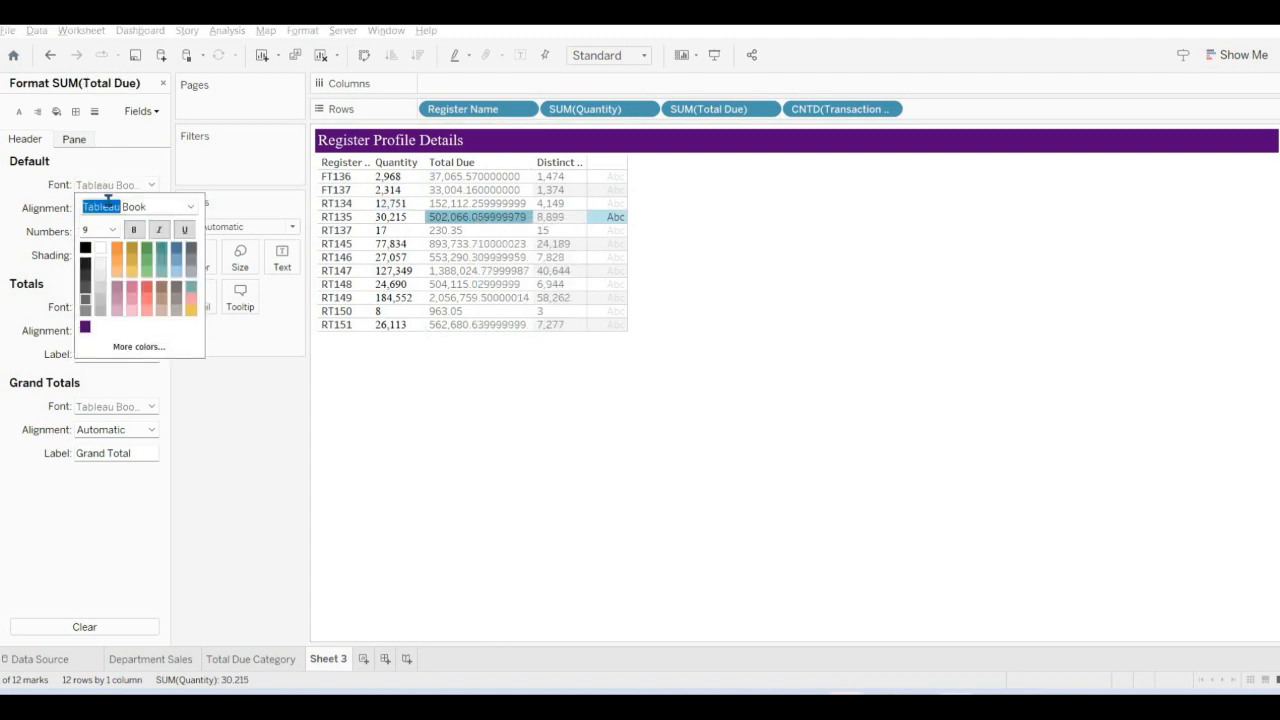
Set the font of the Total Due column values to Times New Roman.
text(times New Roman)
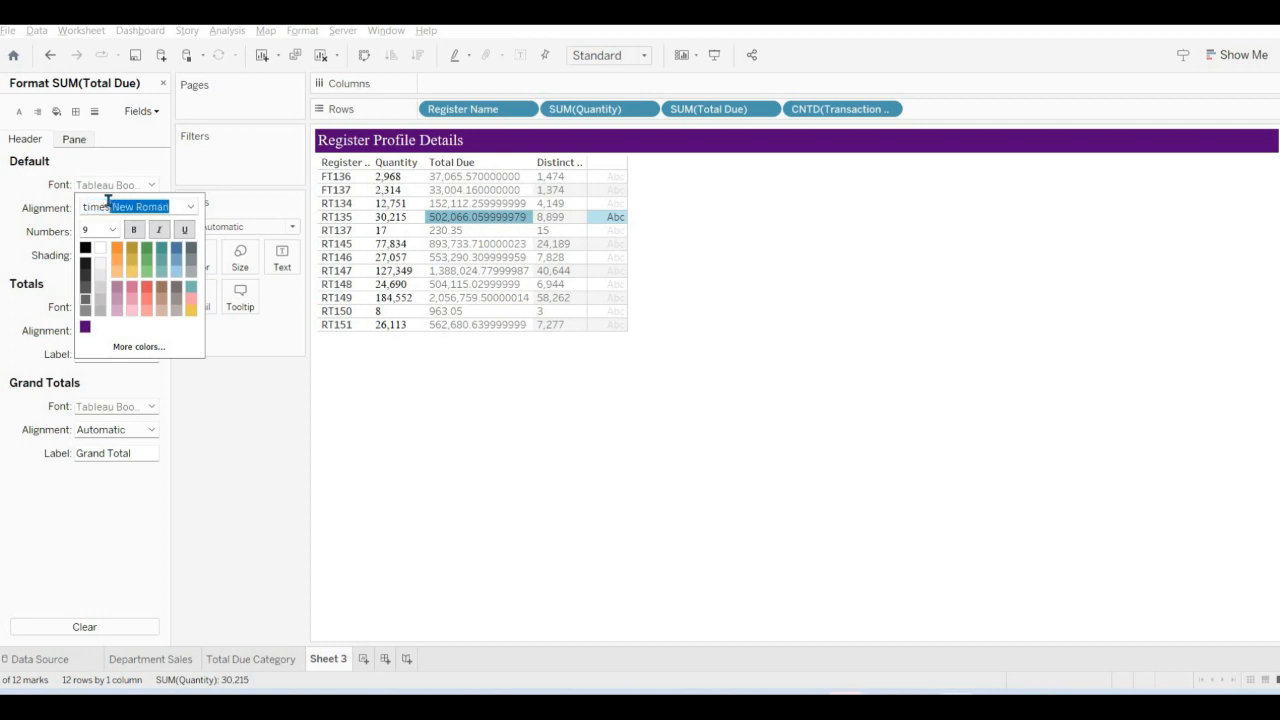
key(Tab)
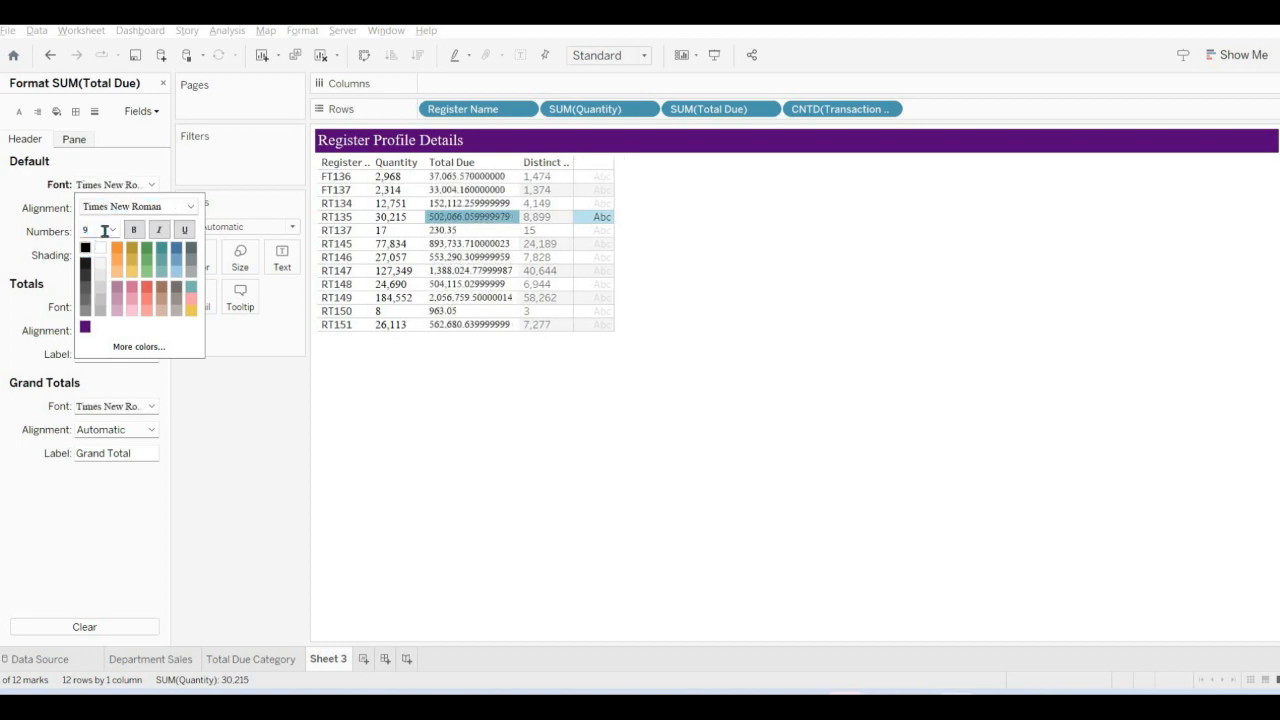
click(598, 219)
Format the distinct transaction count column values in Times New Roman, size 10, with a near-black colour.
right_click(547, 205)
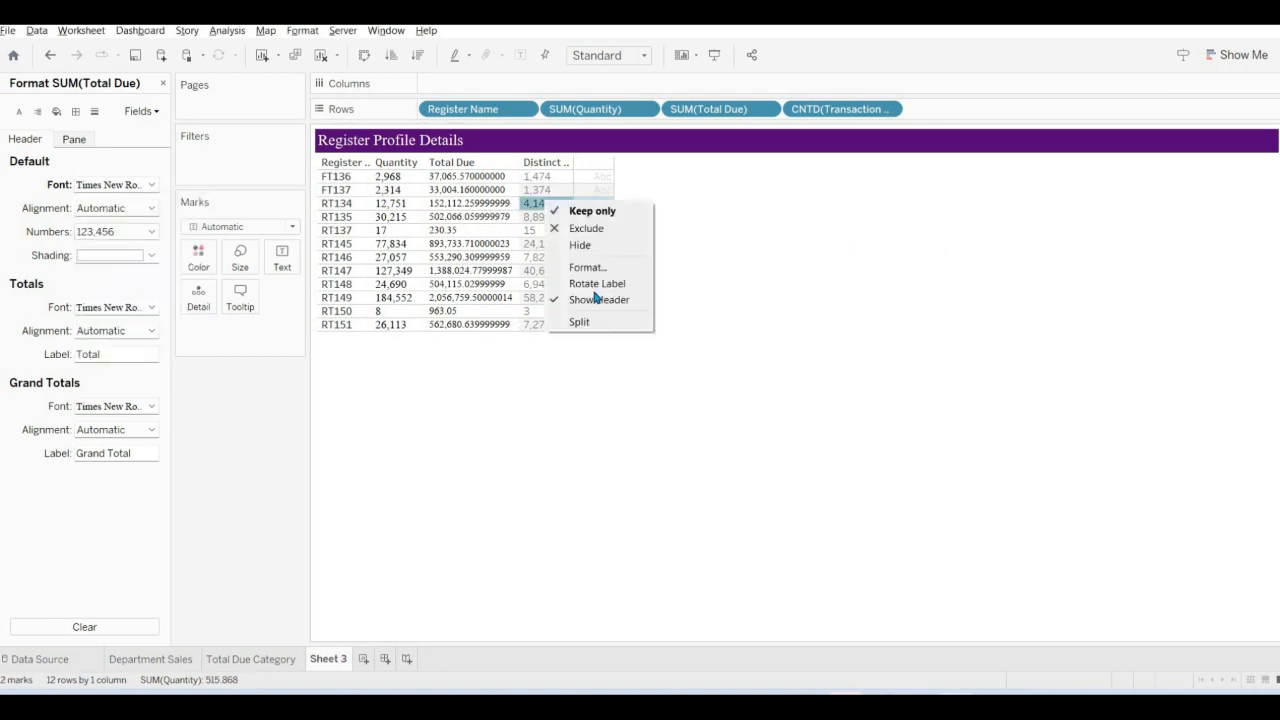
click(100, 185)
click(129, 206)
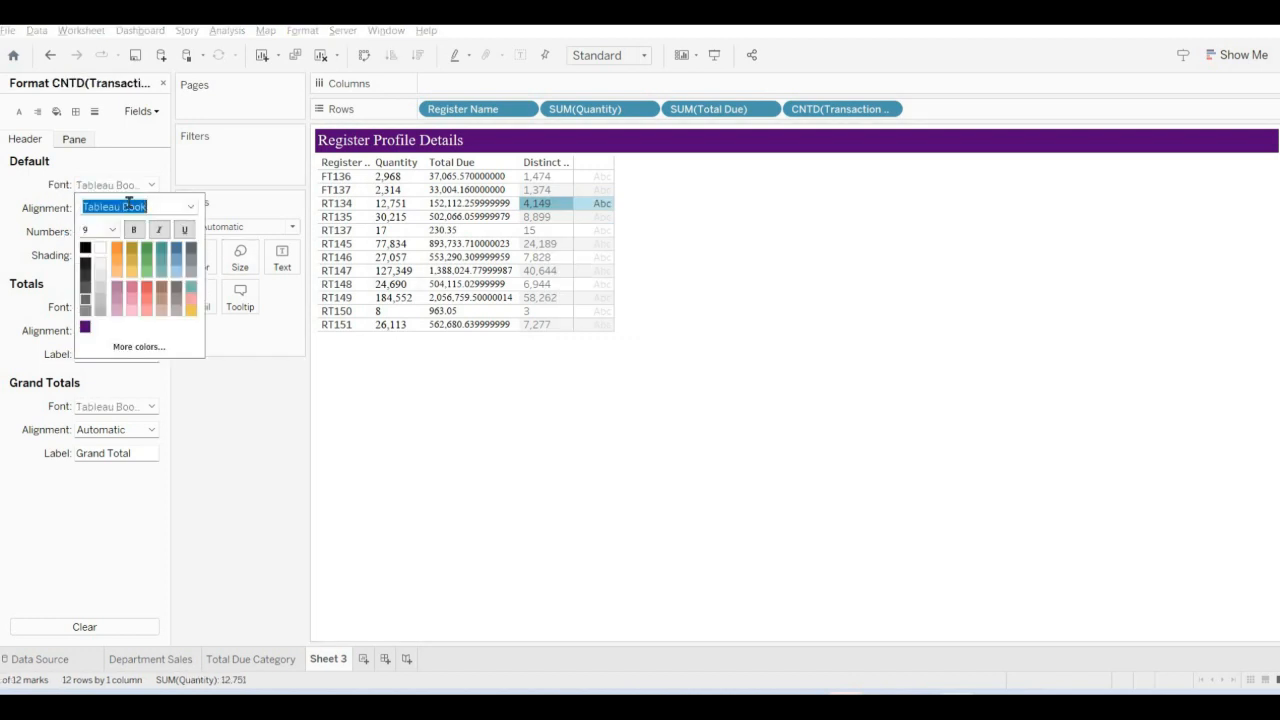
text(Times New Roman)
key(Return)
click(102, 232)
text(10)
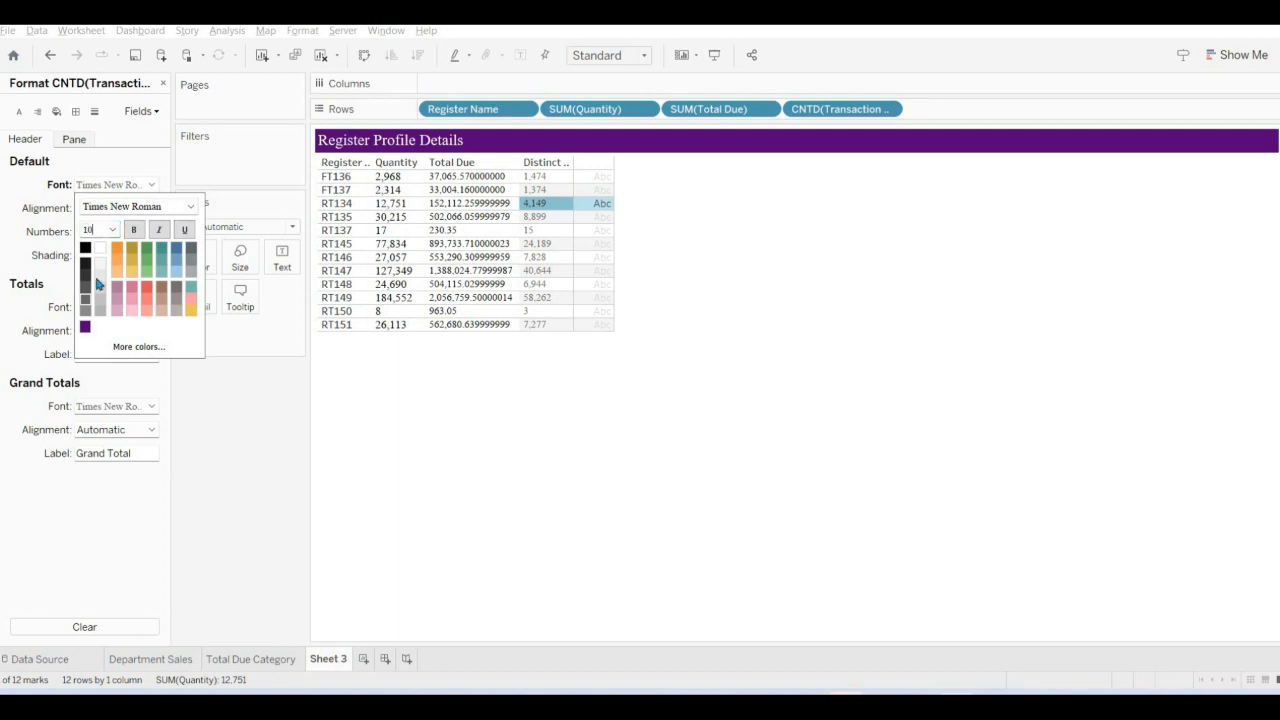
click(86, 262)
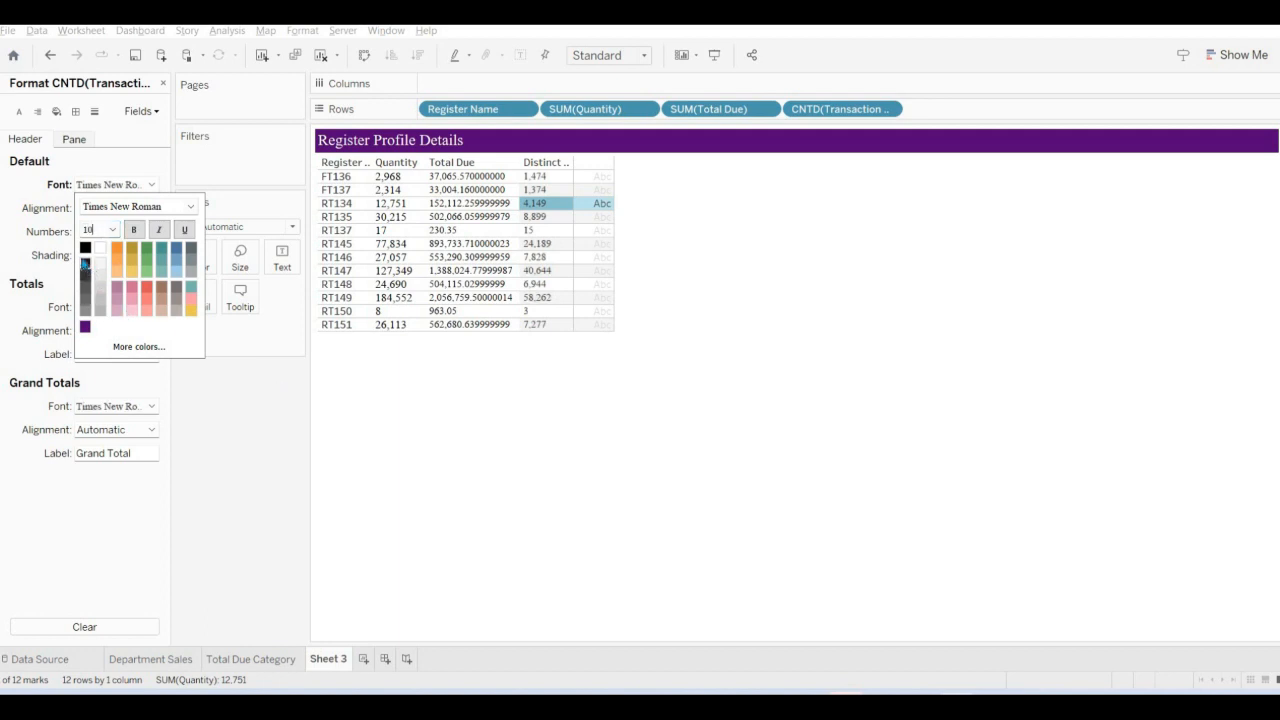
click(472, 468)
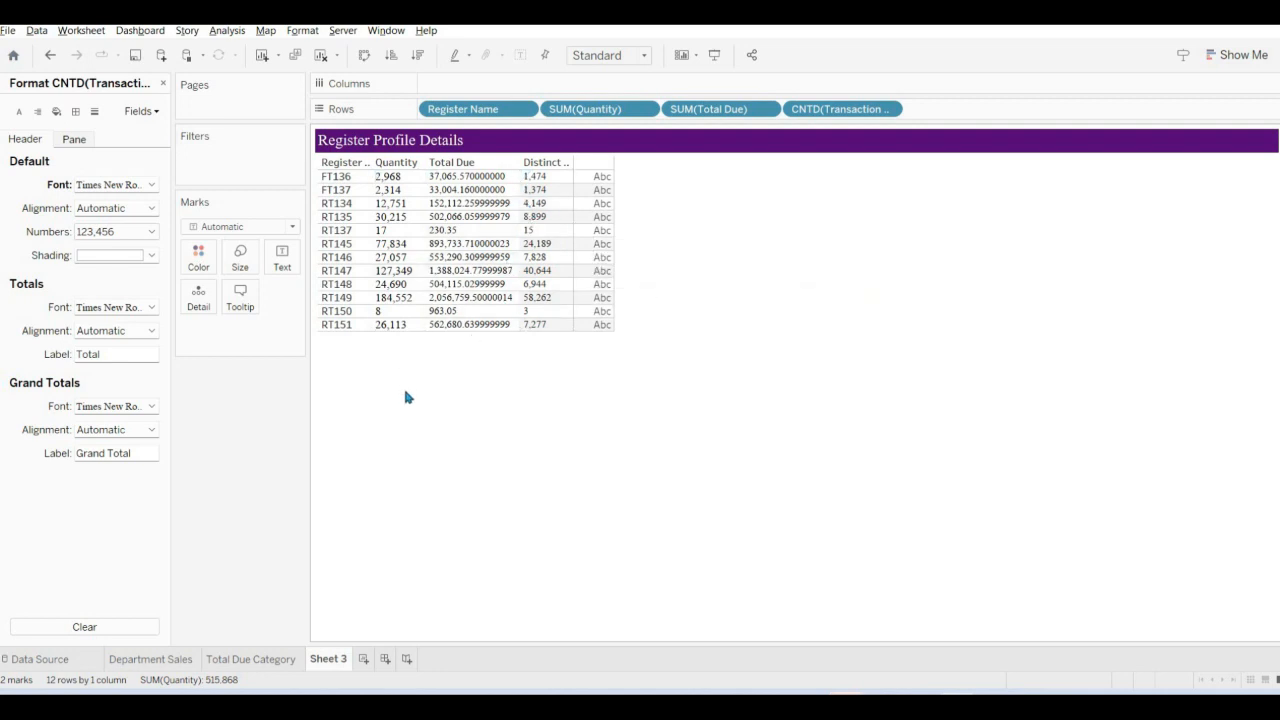
Format the Total Due values as custom currency with two decimal places and display units in Thousands (K).
right_click(476, 179)
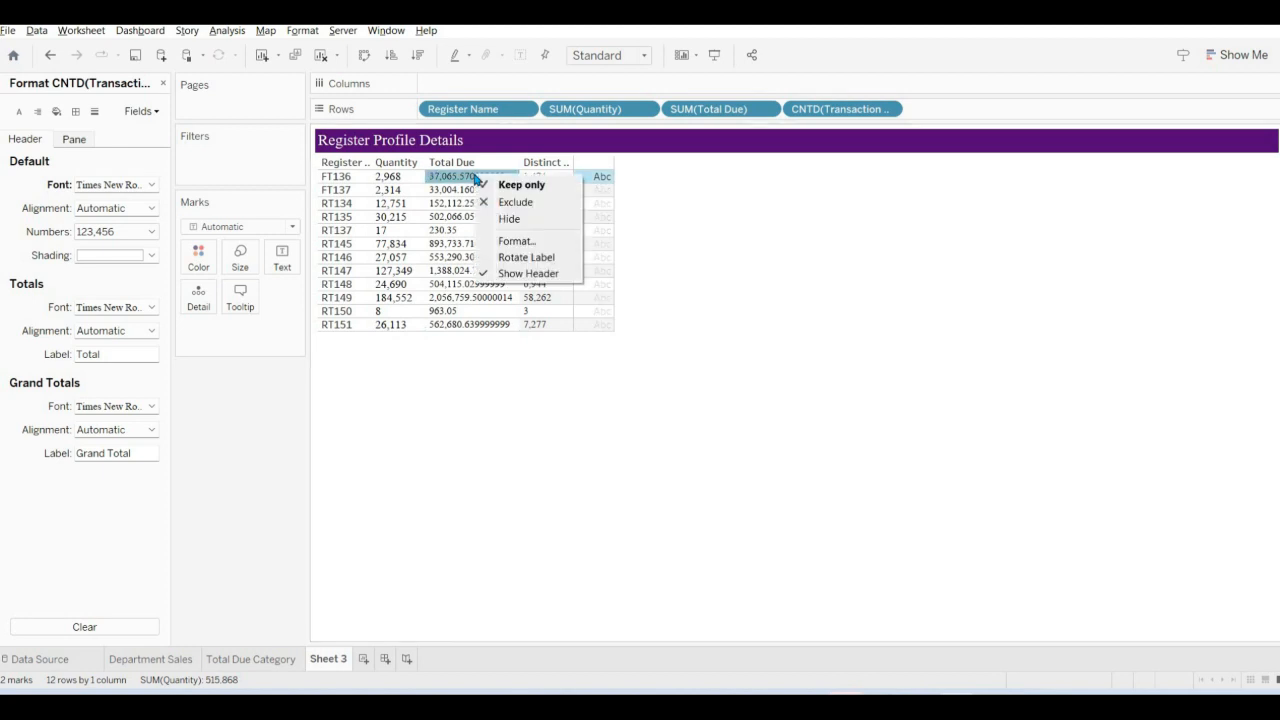
click(525, 243)
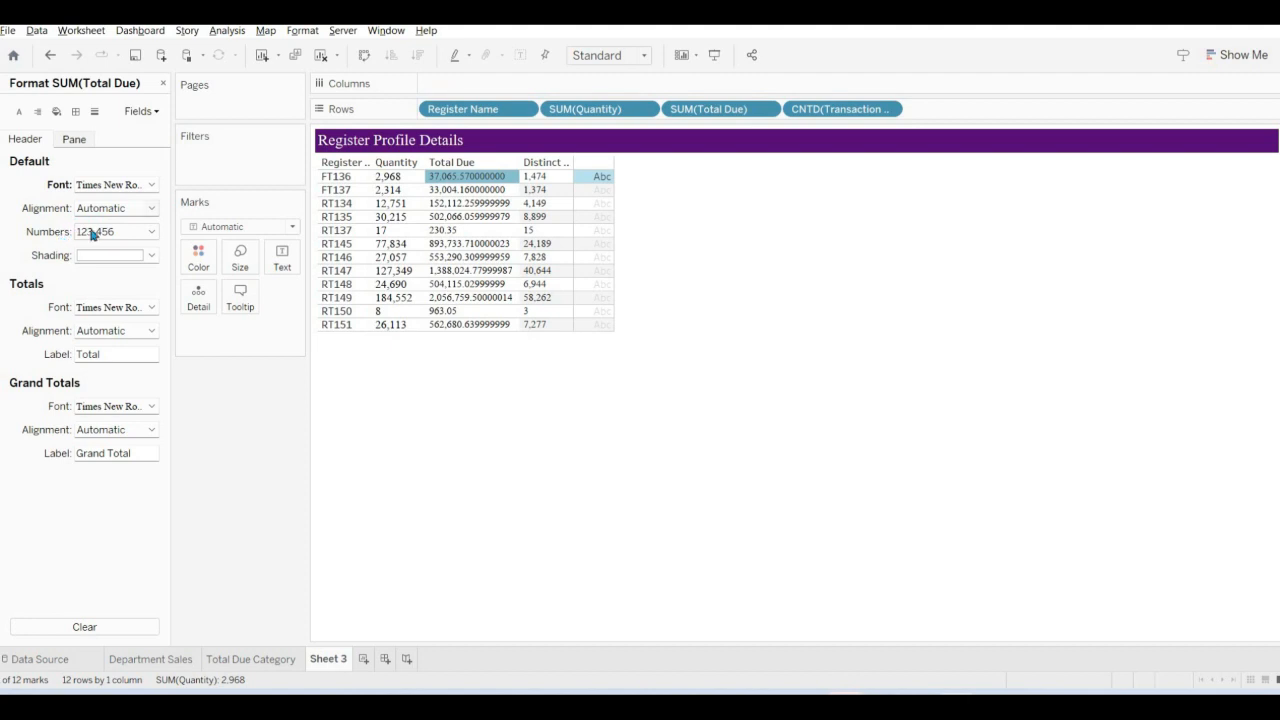
click(153, 233)
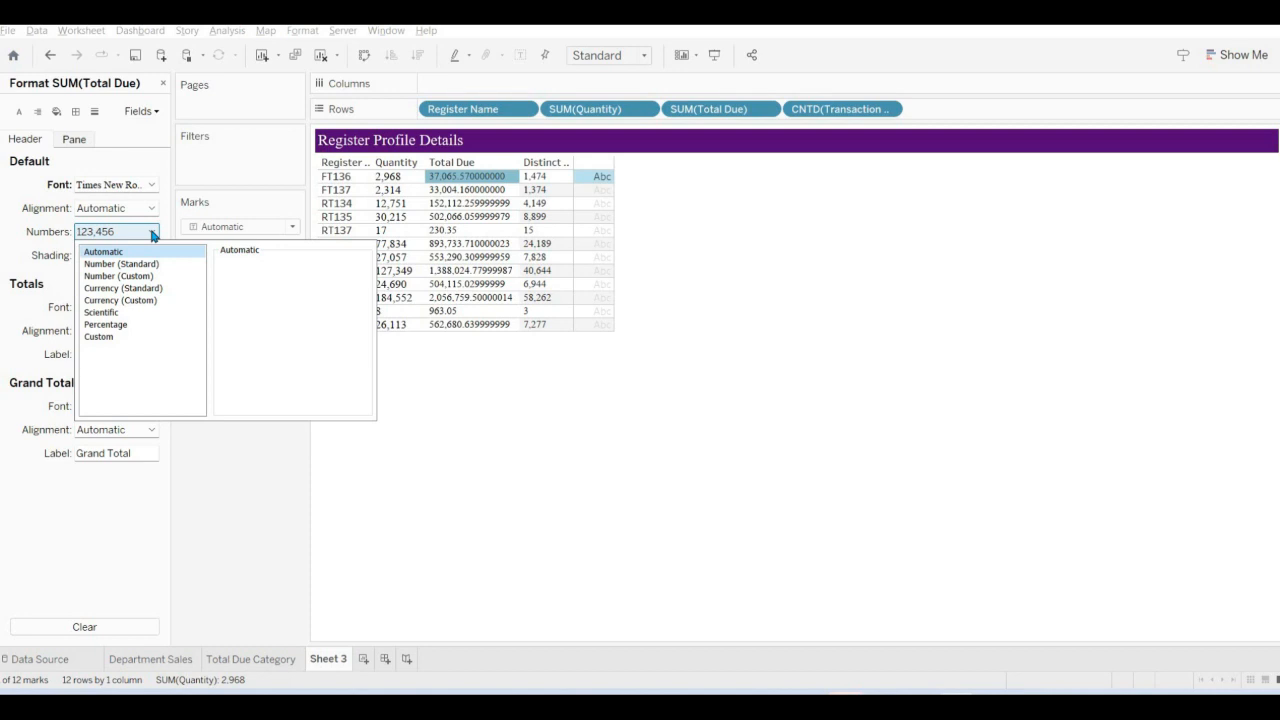
click(153, 303)
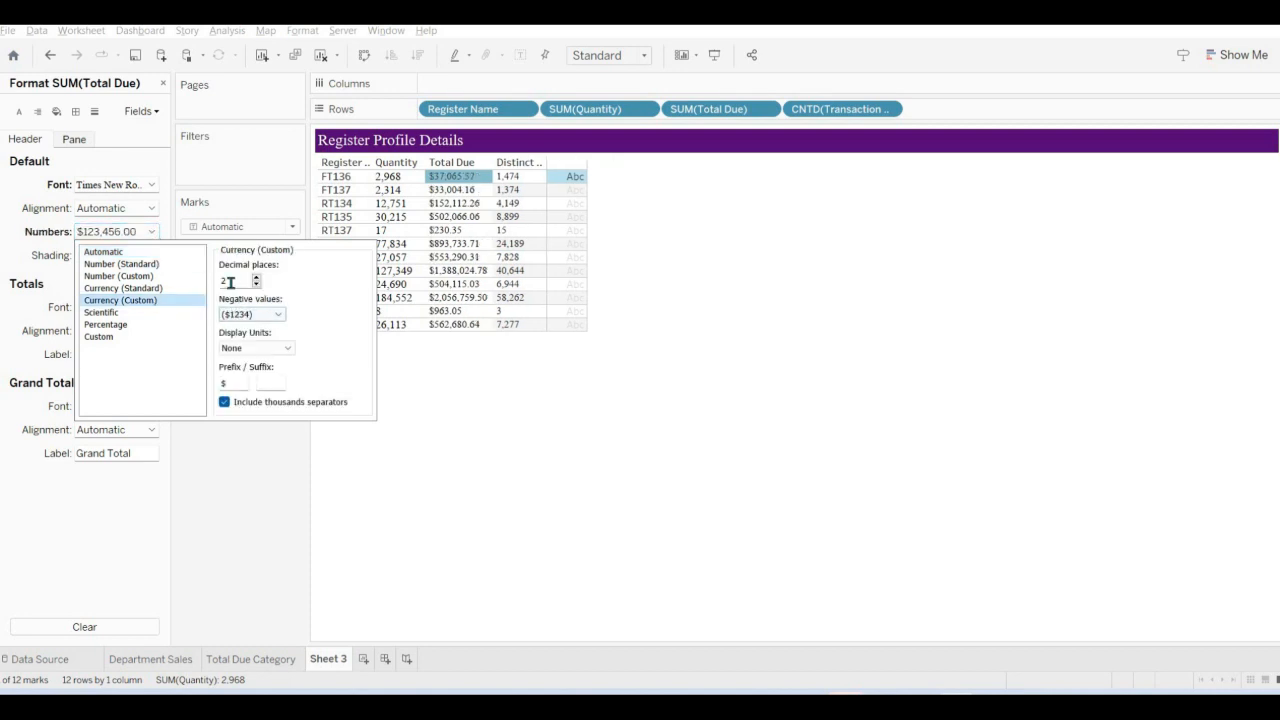
click(288, 350)
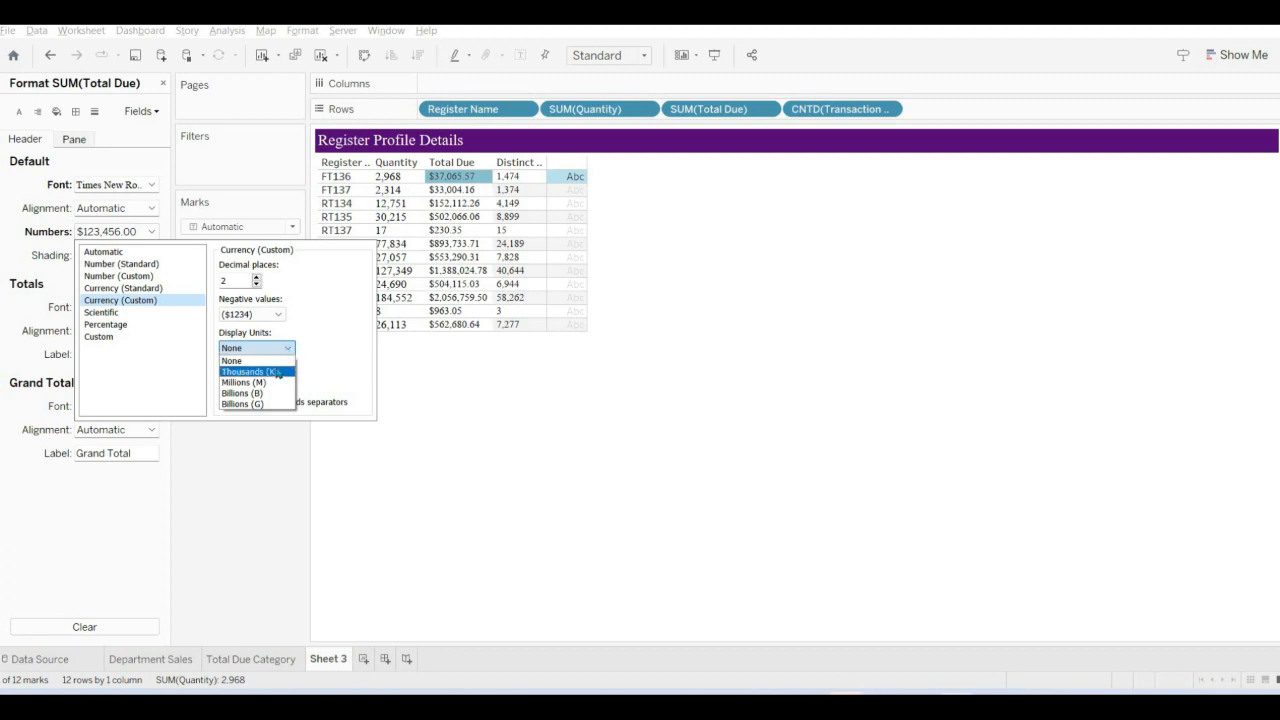
click(278, 372)
click(480, 317)
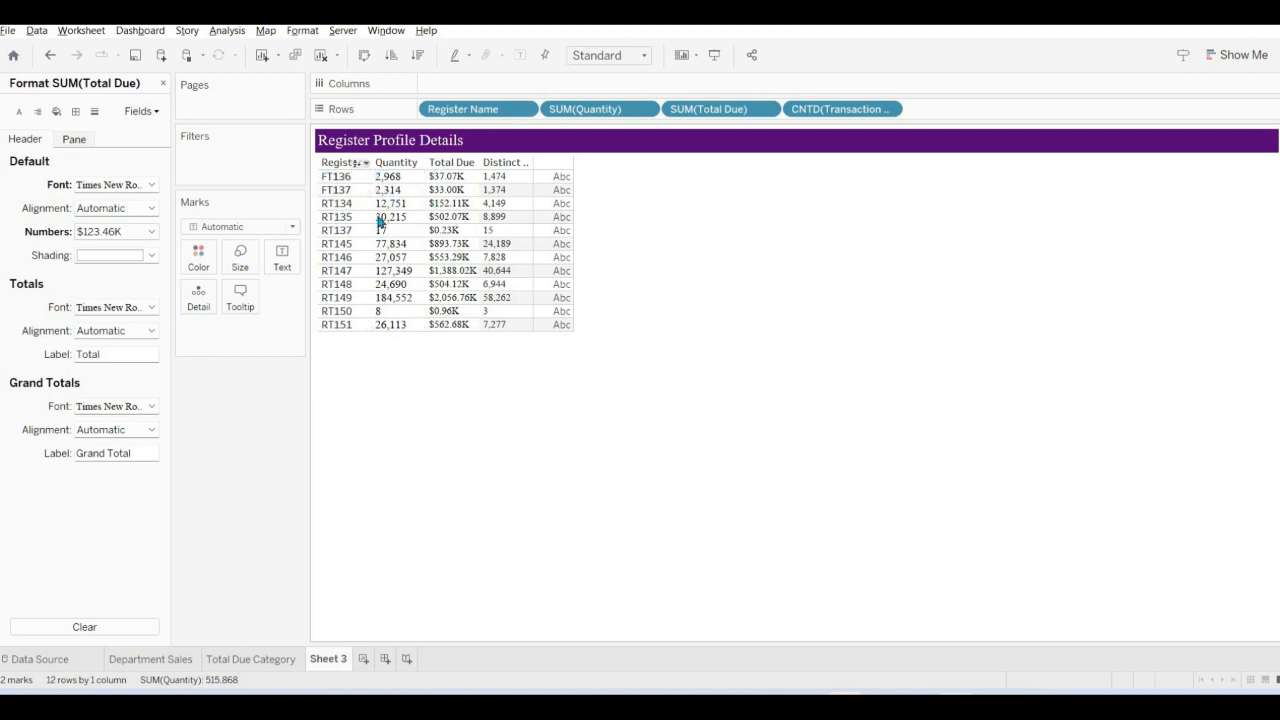
Widen the Register Name column to fit its full heading and close the formatting options.
drag(372, 216, 396, 216)
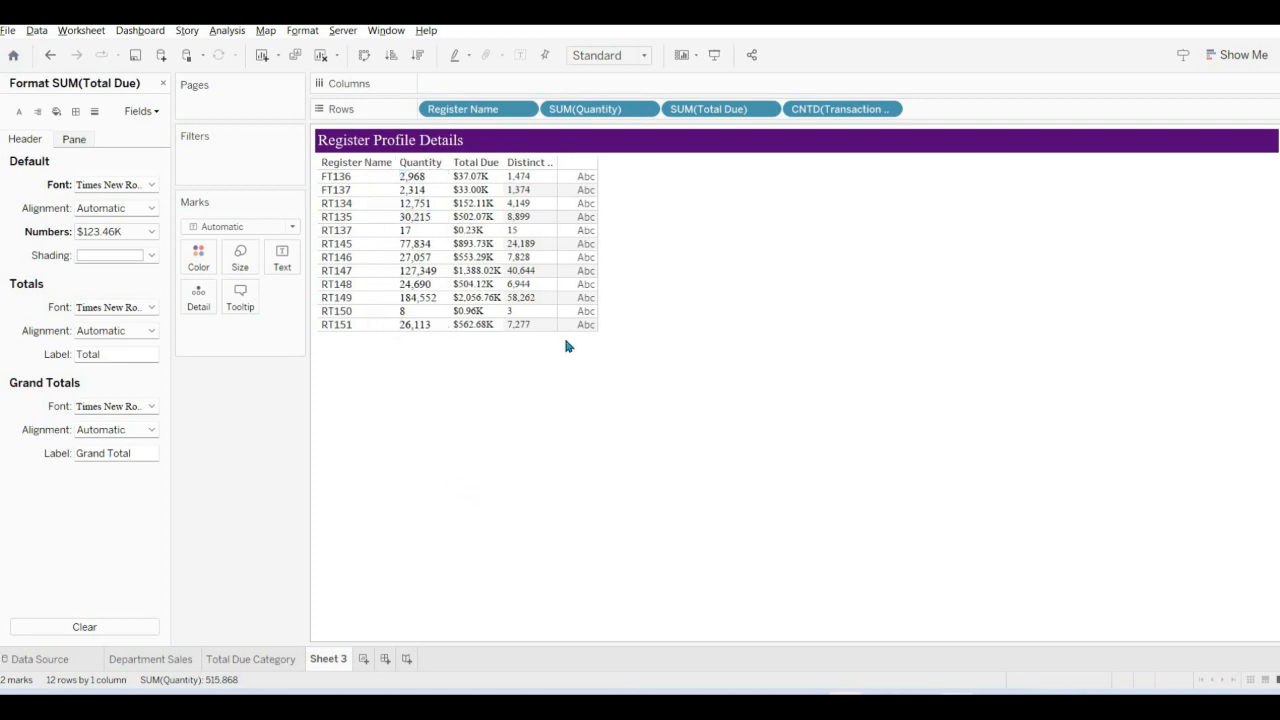
click(162, 83)
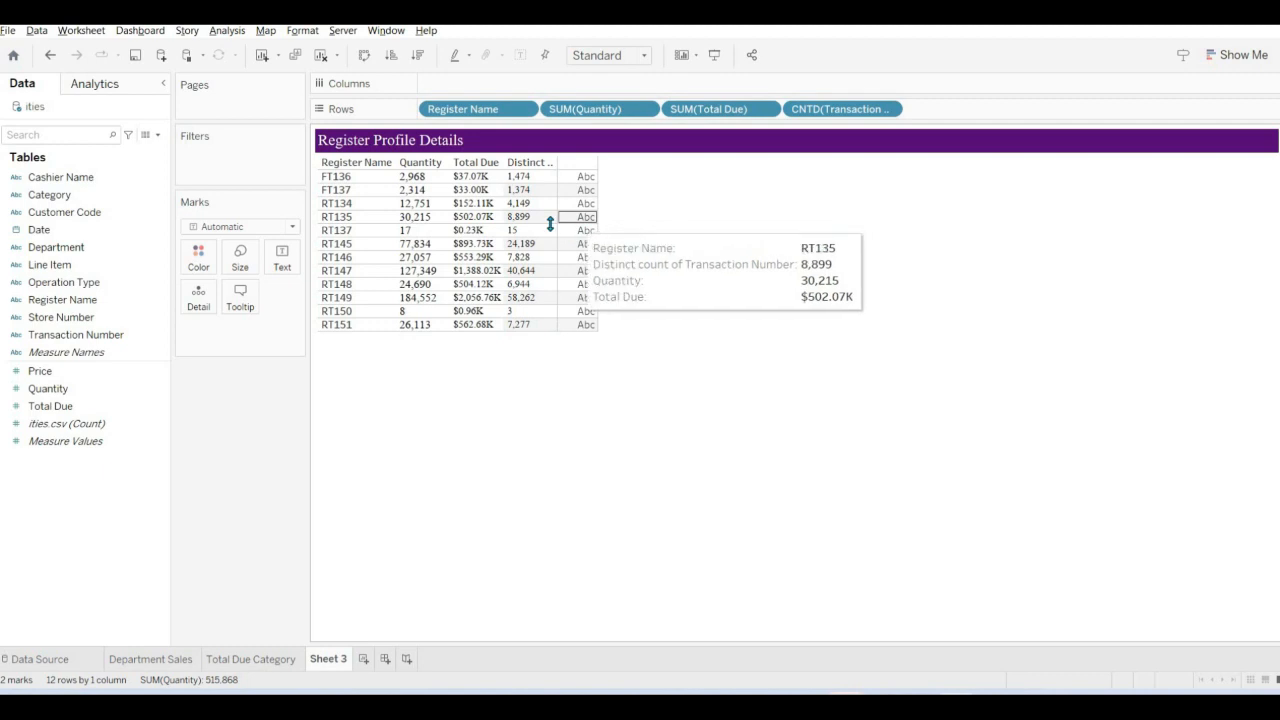
Set the sheet's row divider pane border to a dashed line of the thinnest width in near-black.
right_click(444, 233)
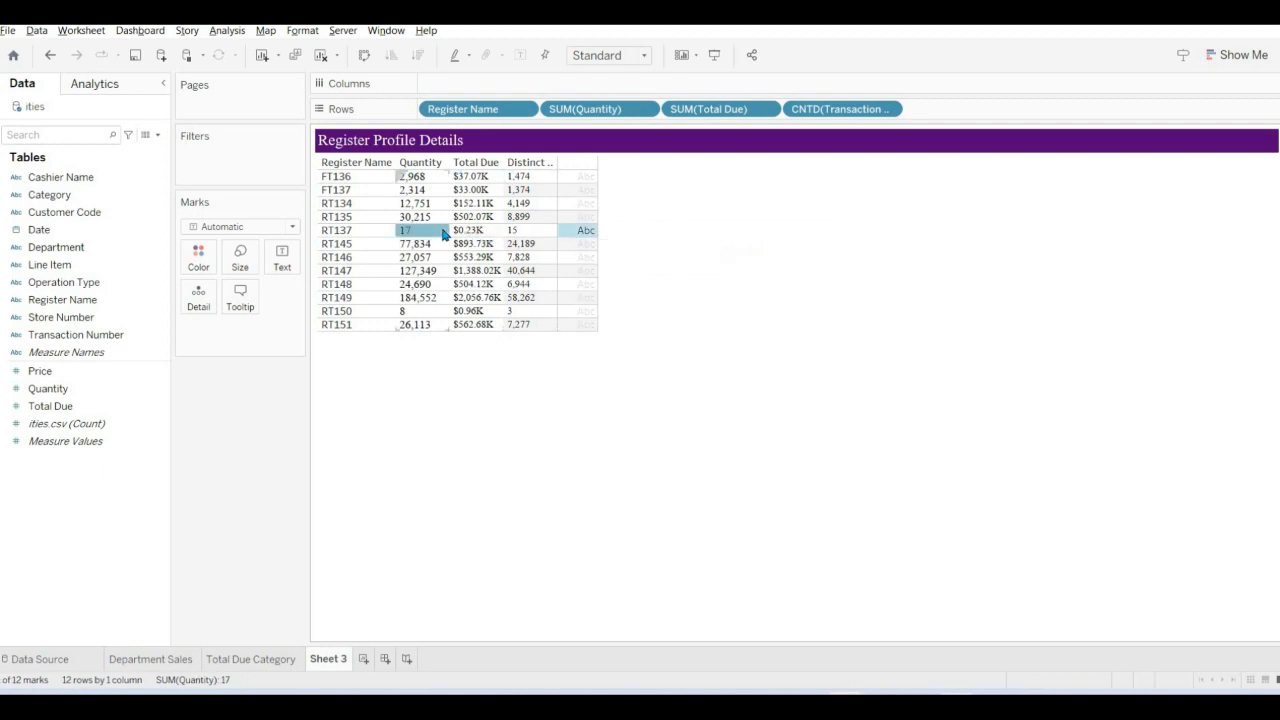
click(482, 300)
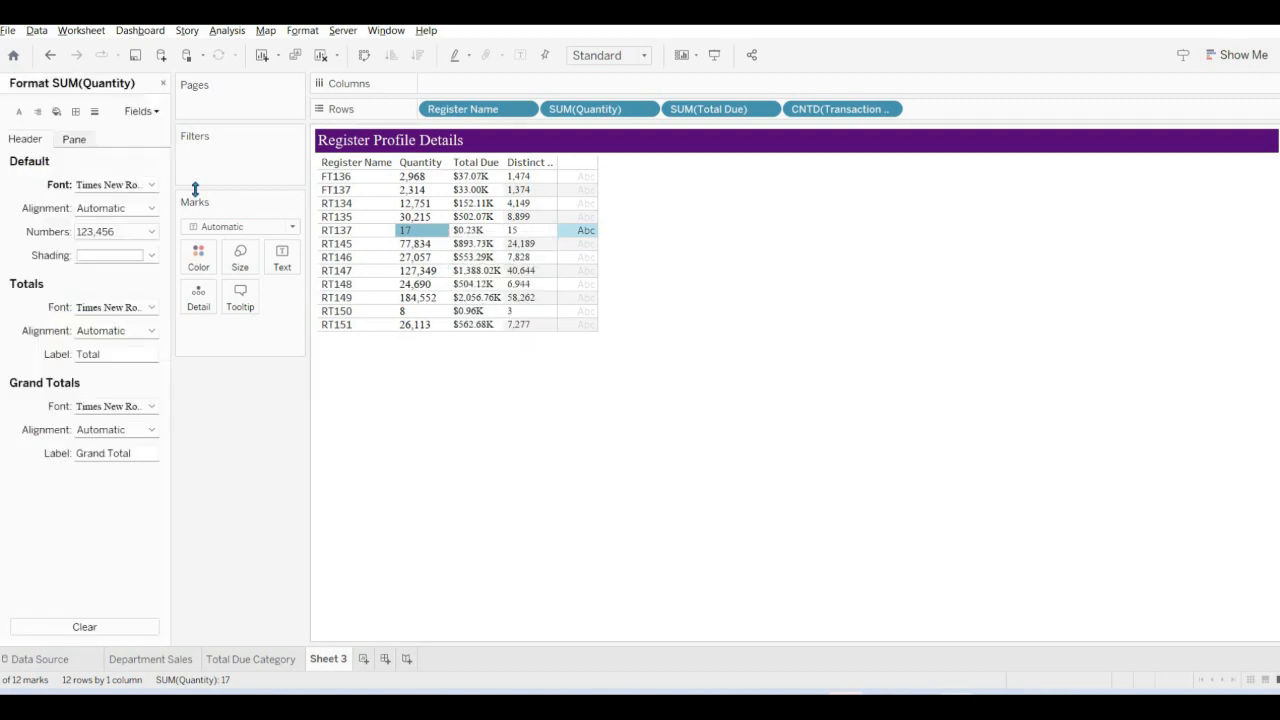
click(77, 112)
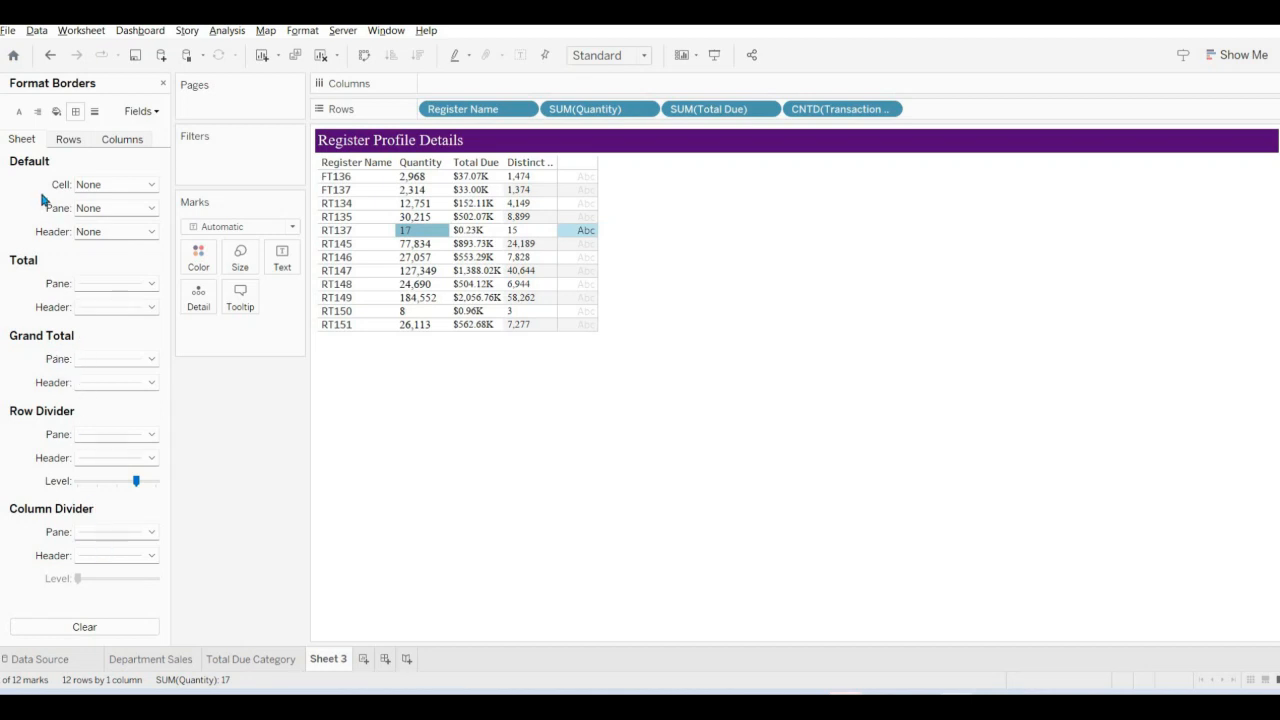
click(117, 436)
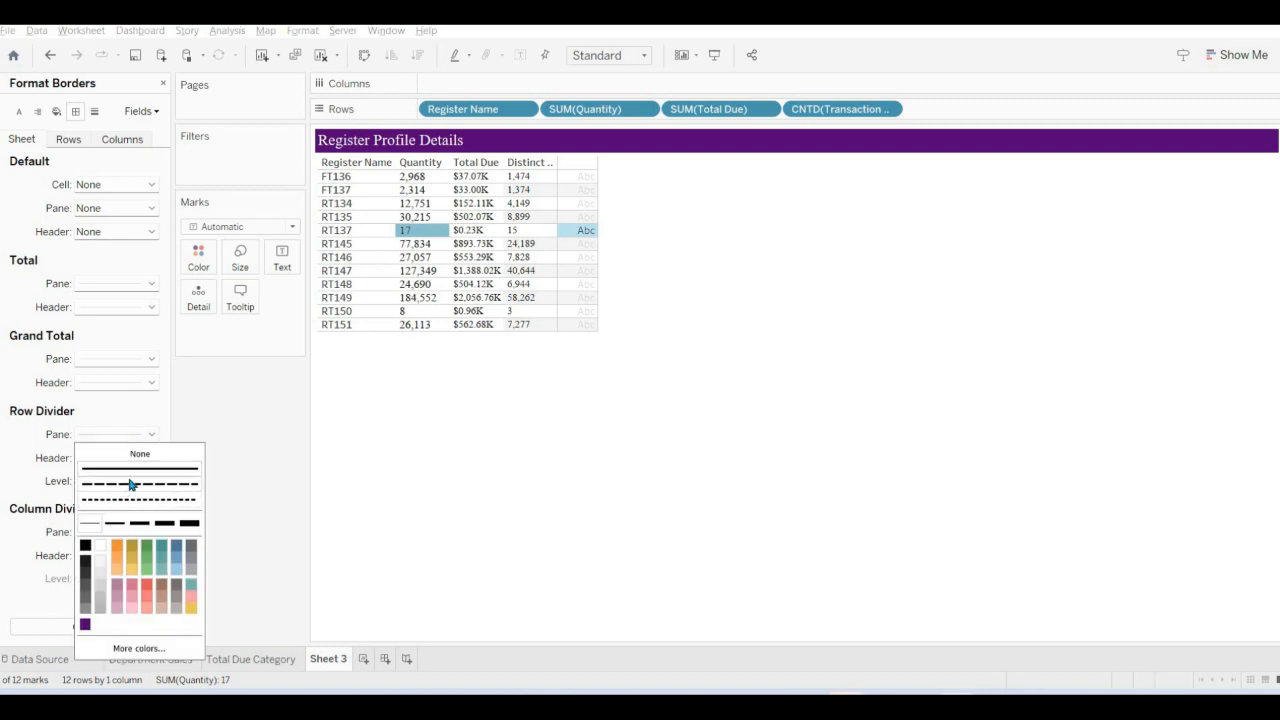
click(129, 486)
click(136, 527)
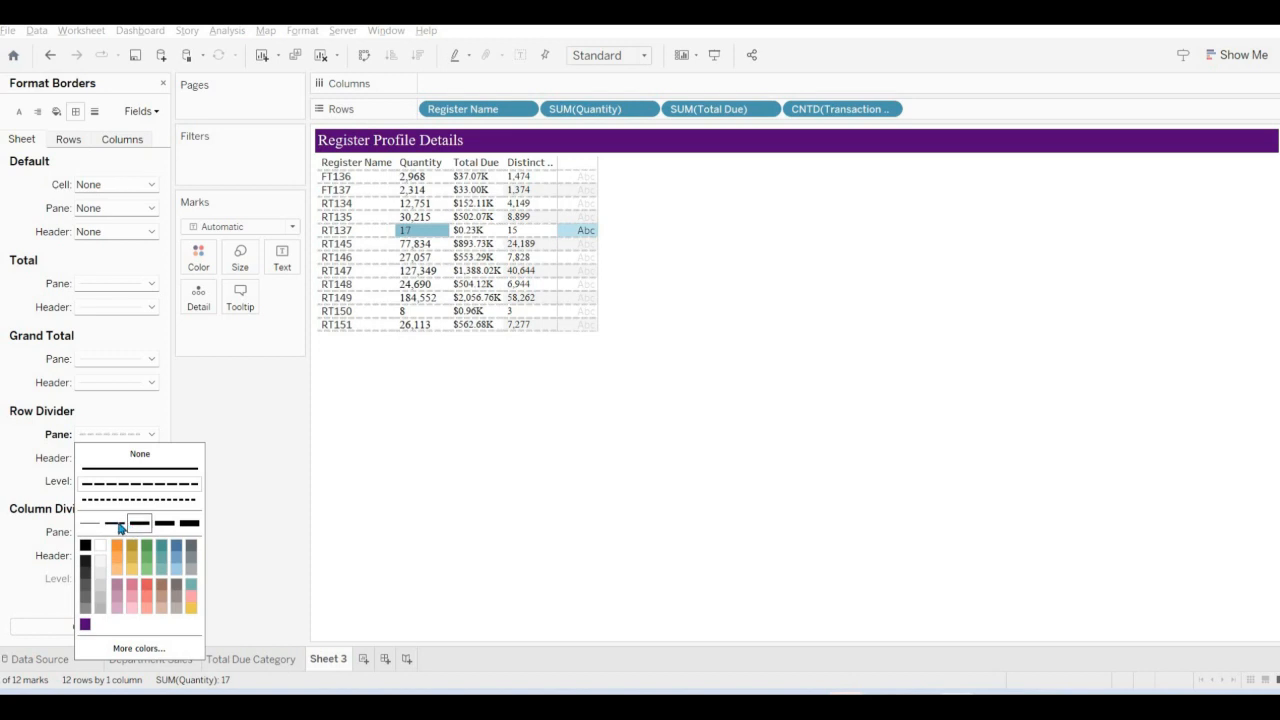
click(118, 524)
click(86, 563)
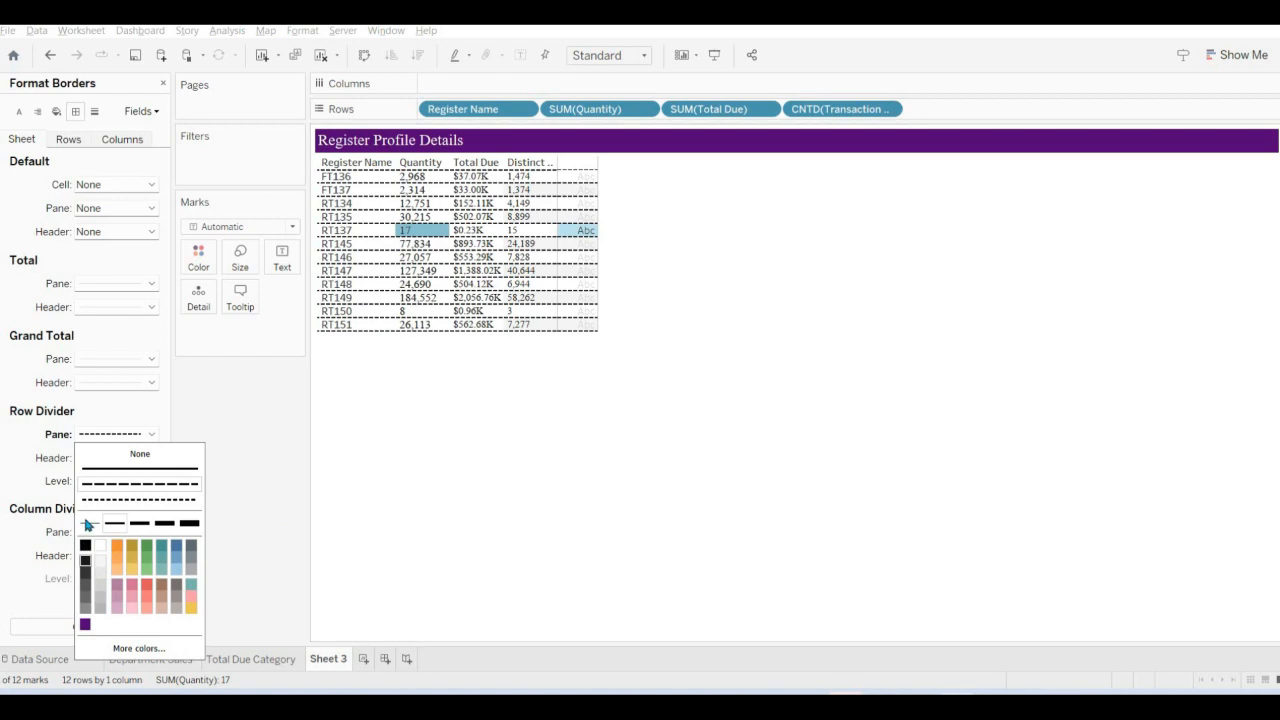
click(87, 523)
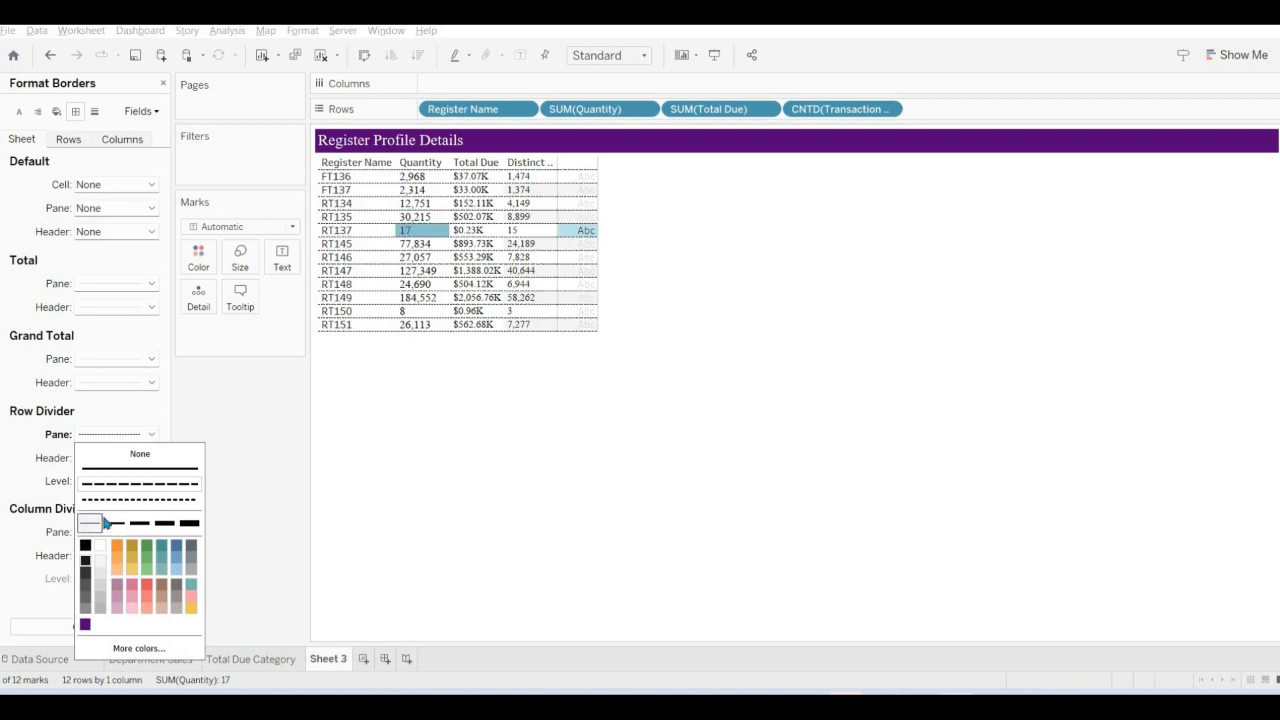
click(260, 477)
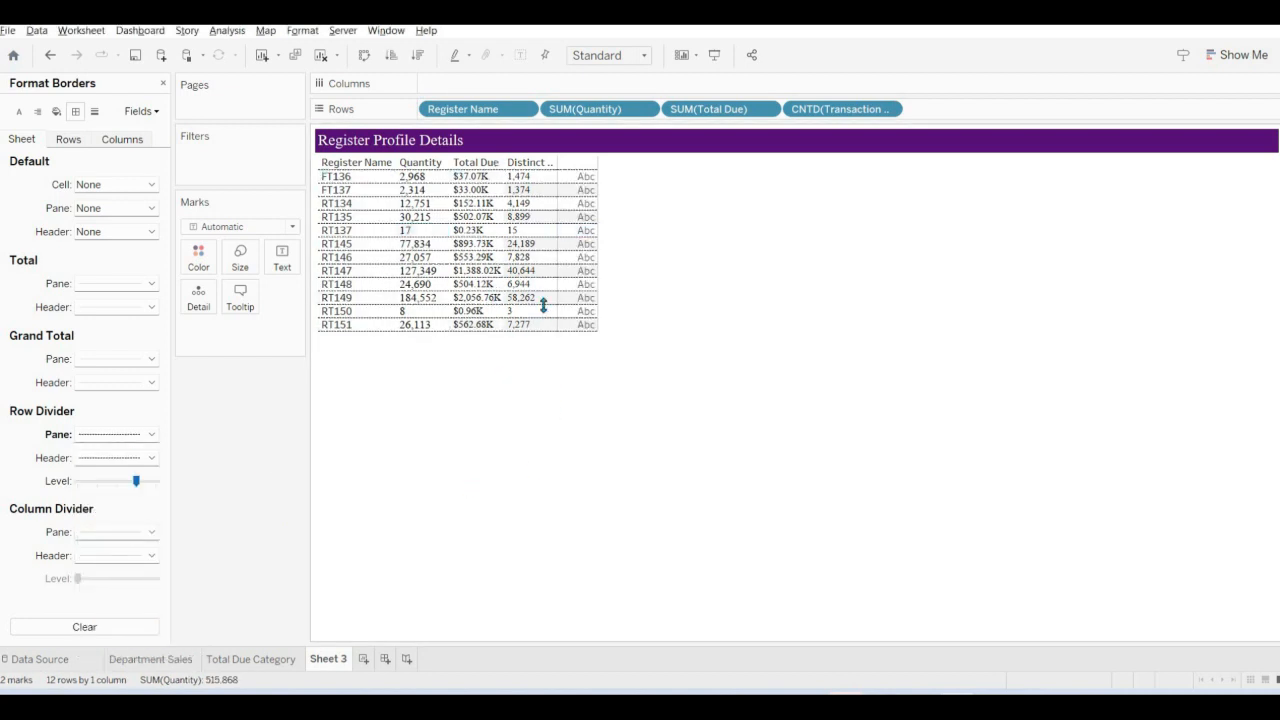
Hide the Abc placeholder text by setting the worksheet's pane font colour to white.
mouse_move(583, 220)
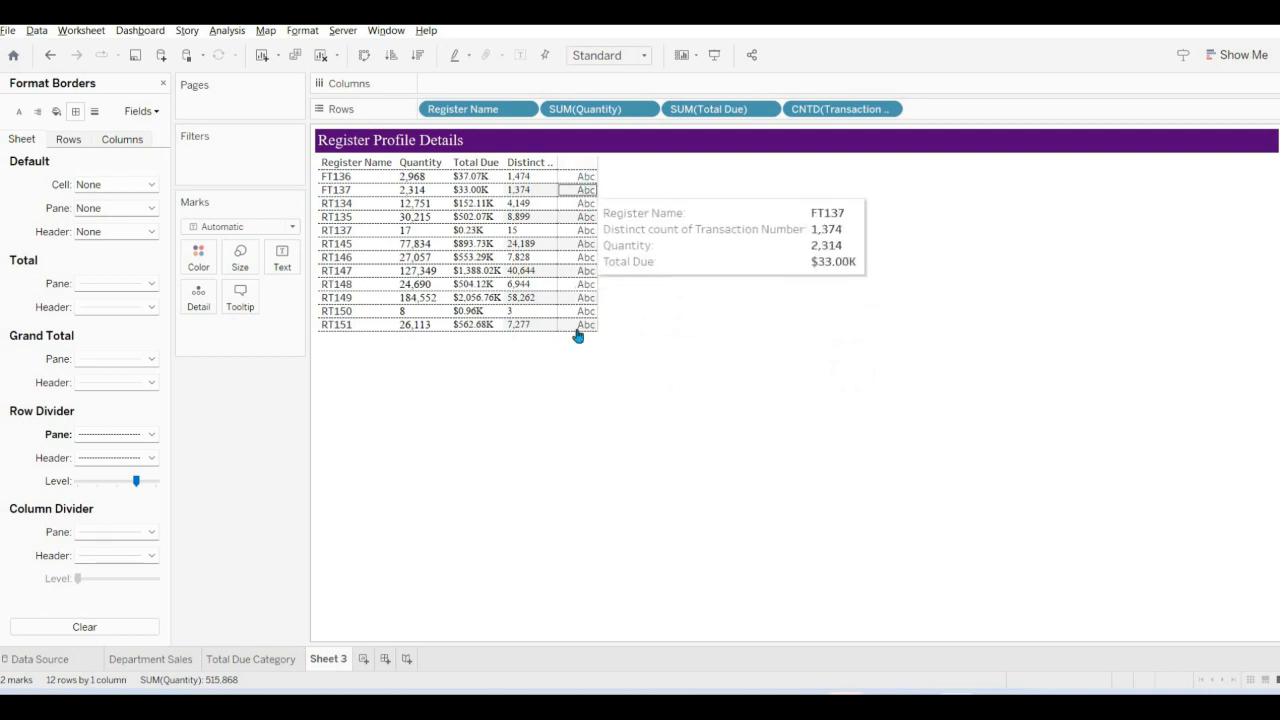
right_click(578, 210)
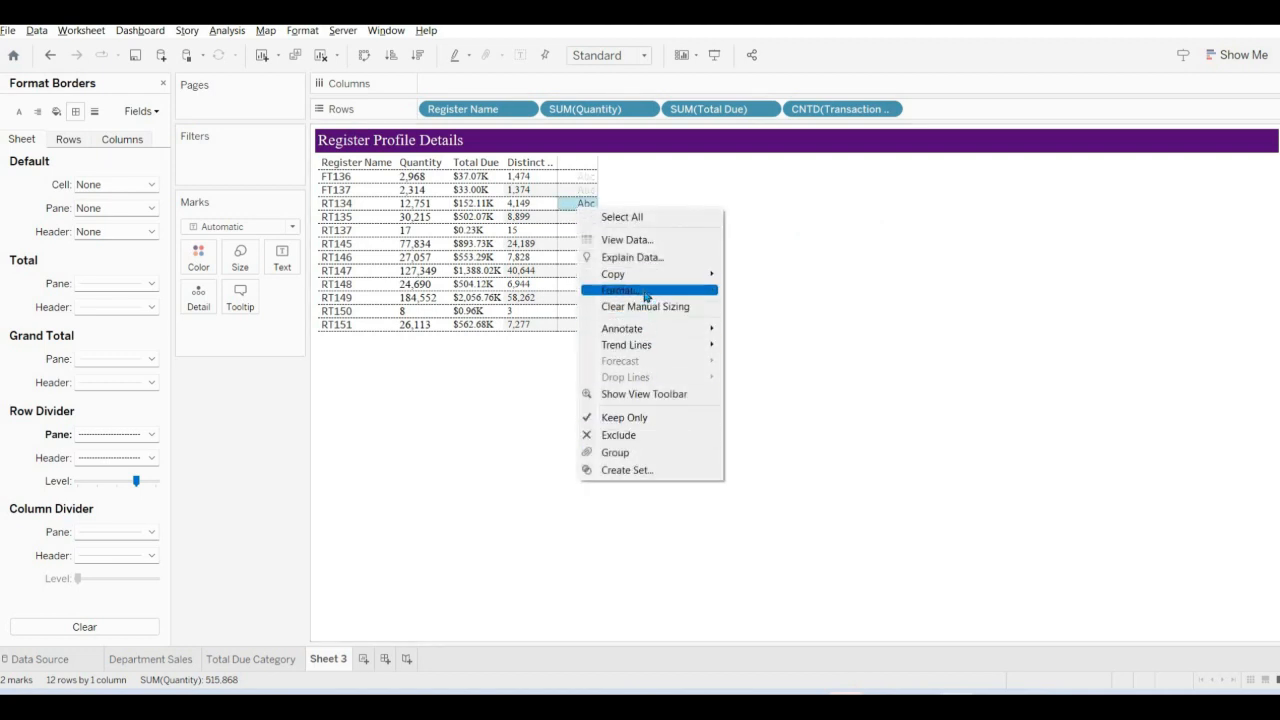
key(Return)
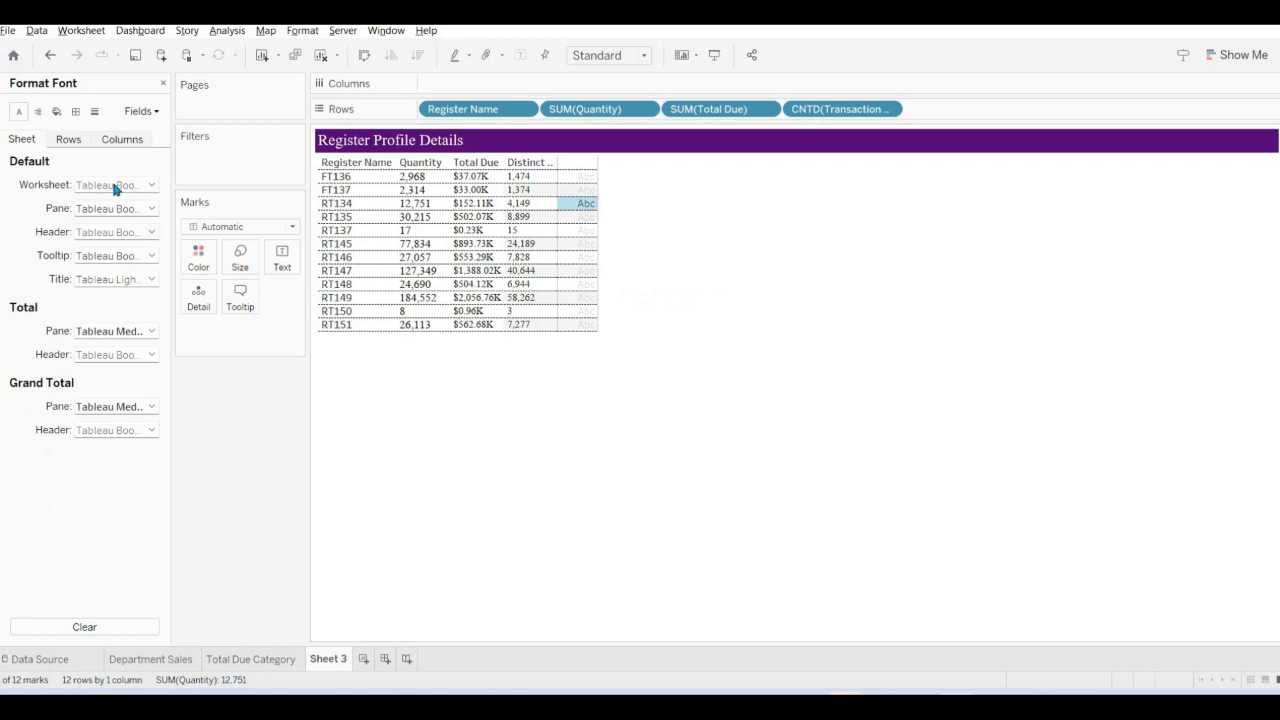
click(115, 185)
key(Escape)
click(111, 208)
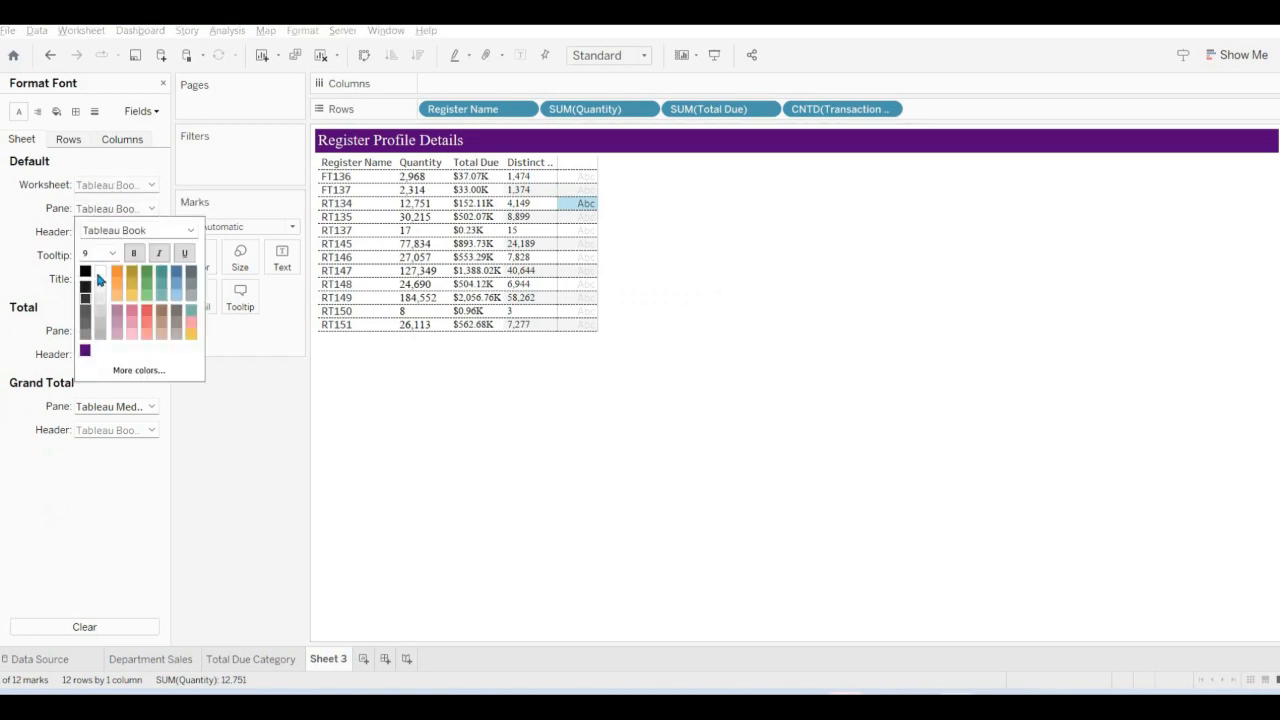
click(100, 281)
click(485, 376)
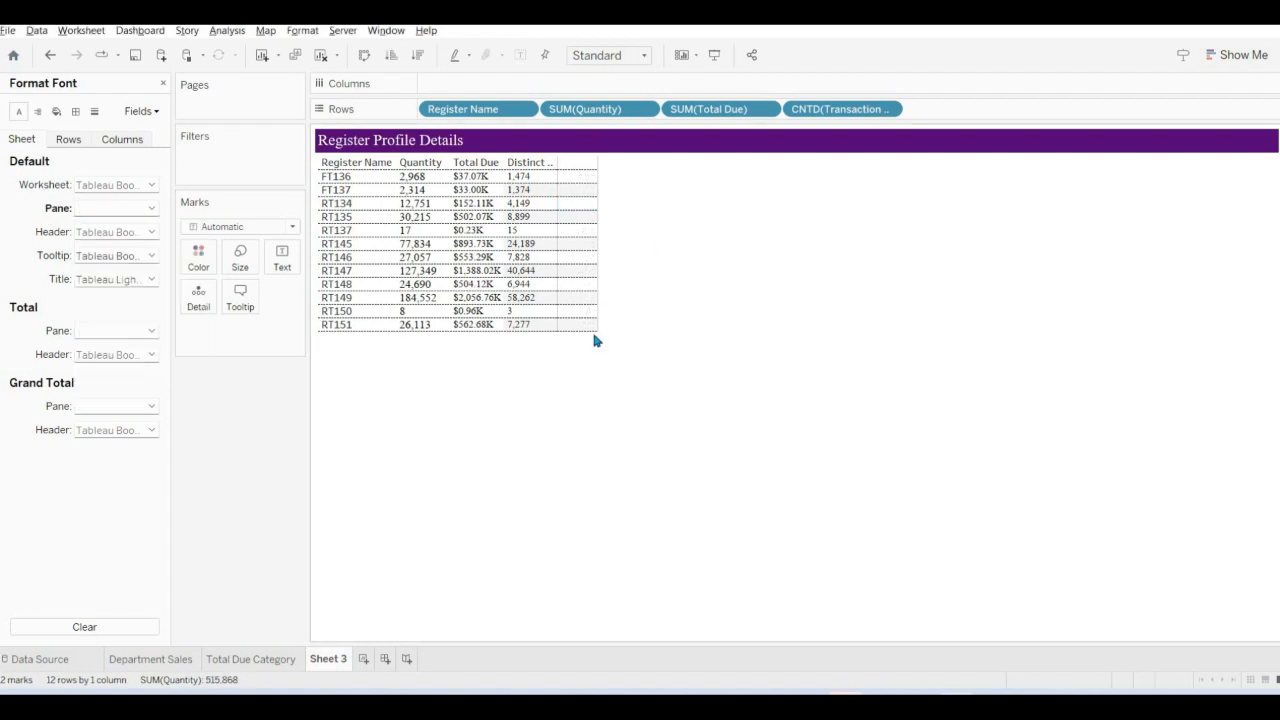
mouse_move(598, 286)
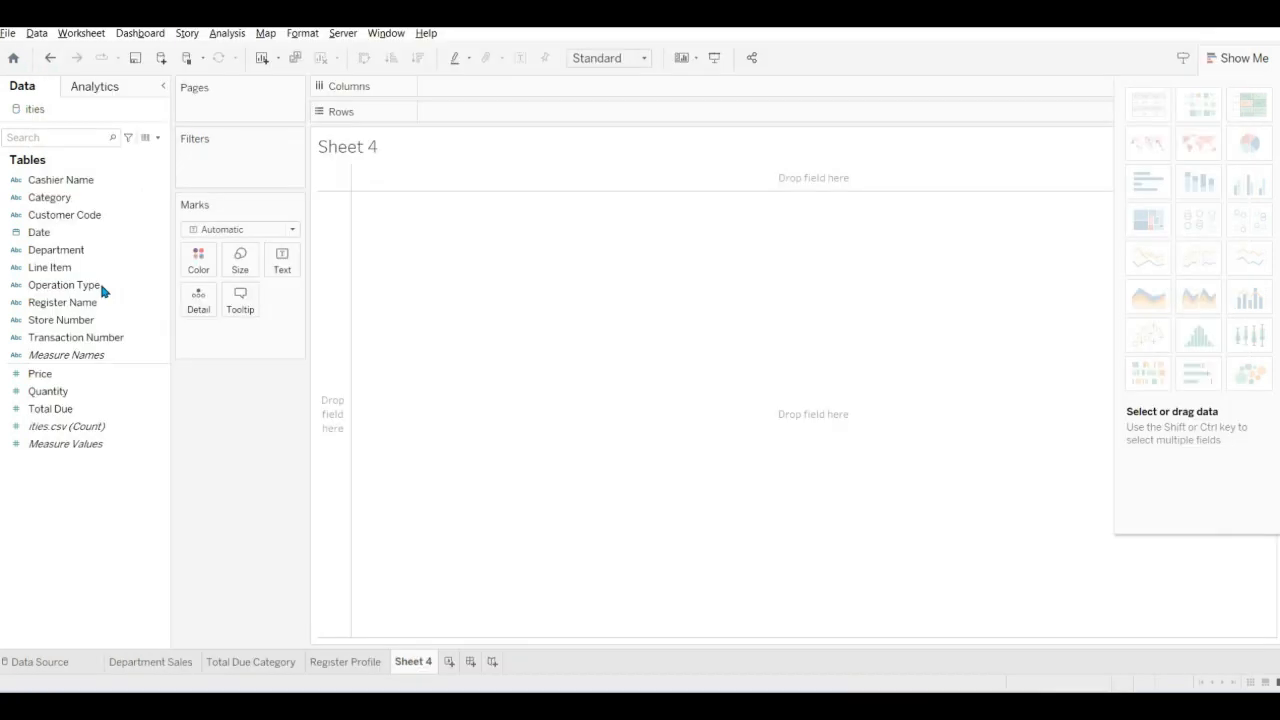
Add the Department and Category fields to Rows on Sheet 4.
click(103, 287)
click(82, 254)
drag(82, 254, 500, 116)
click(641, 420)
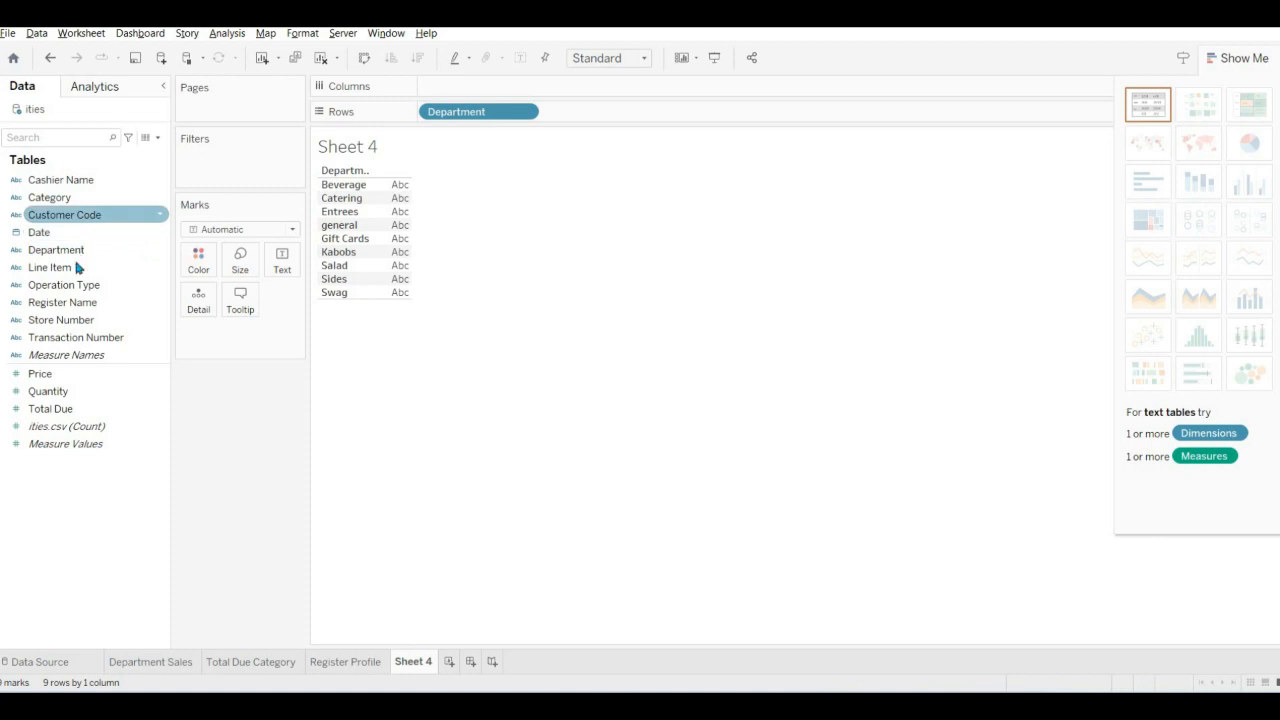
drag(55, 197, 690, 111)
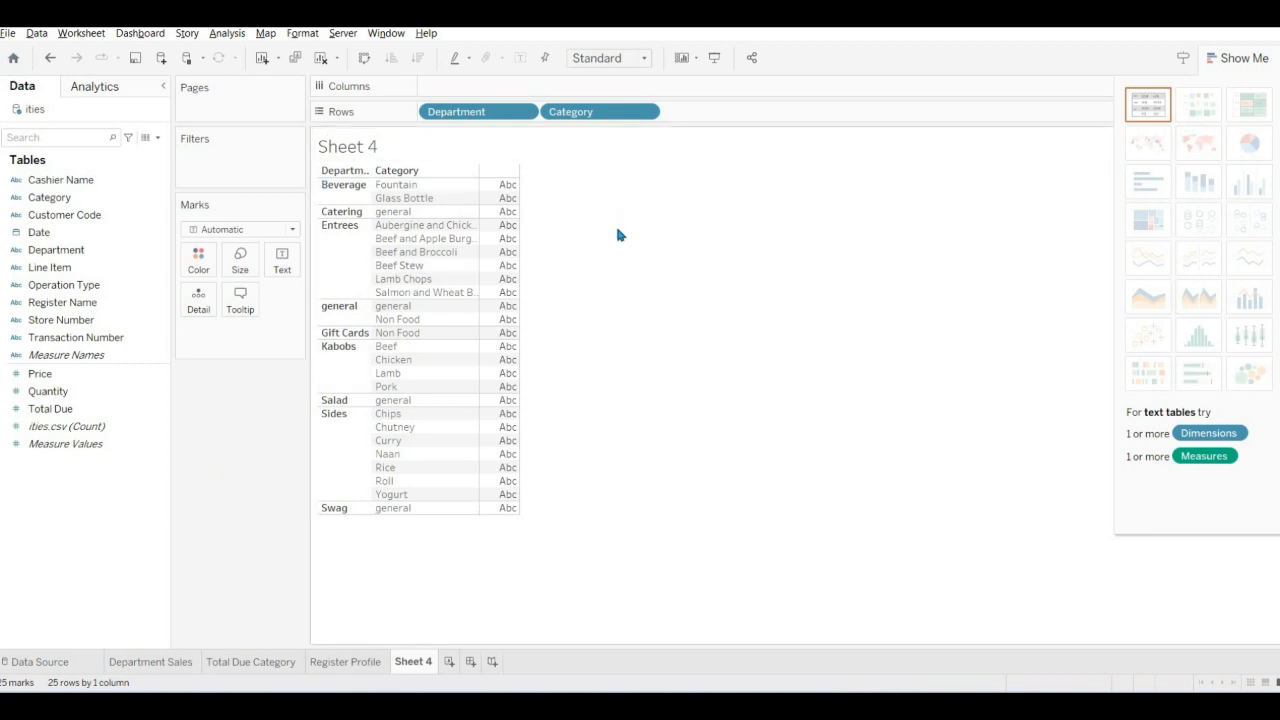
Add the Transaction Number field to Rows after Category.
click(100, 341)
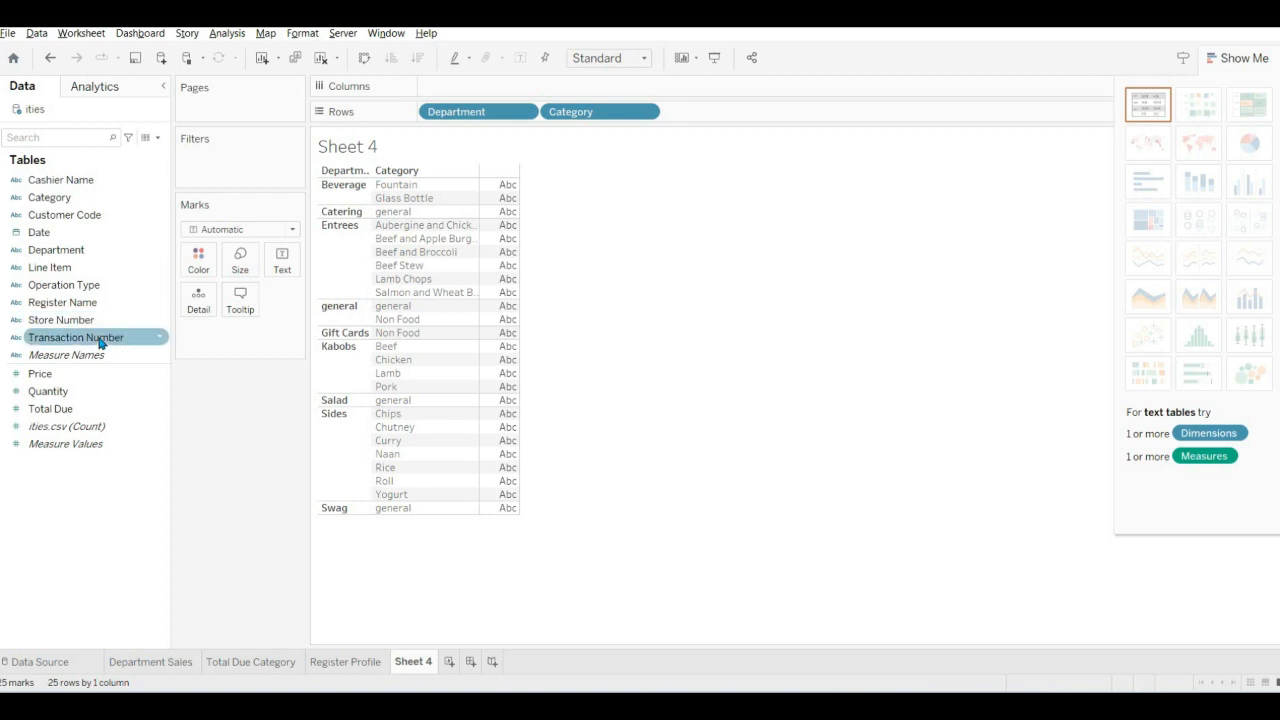
drag(820, 75, 750, 116)
click(697, 345)
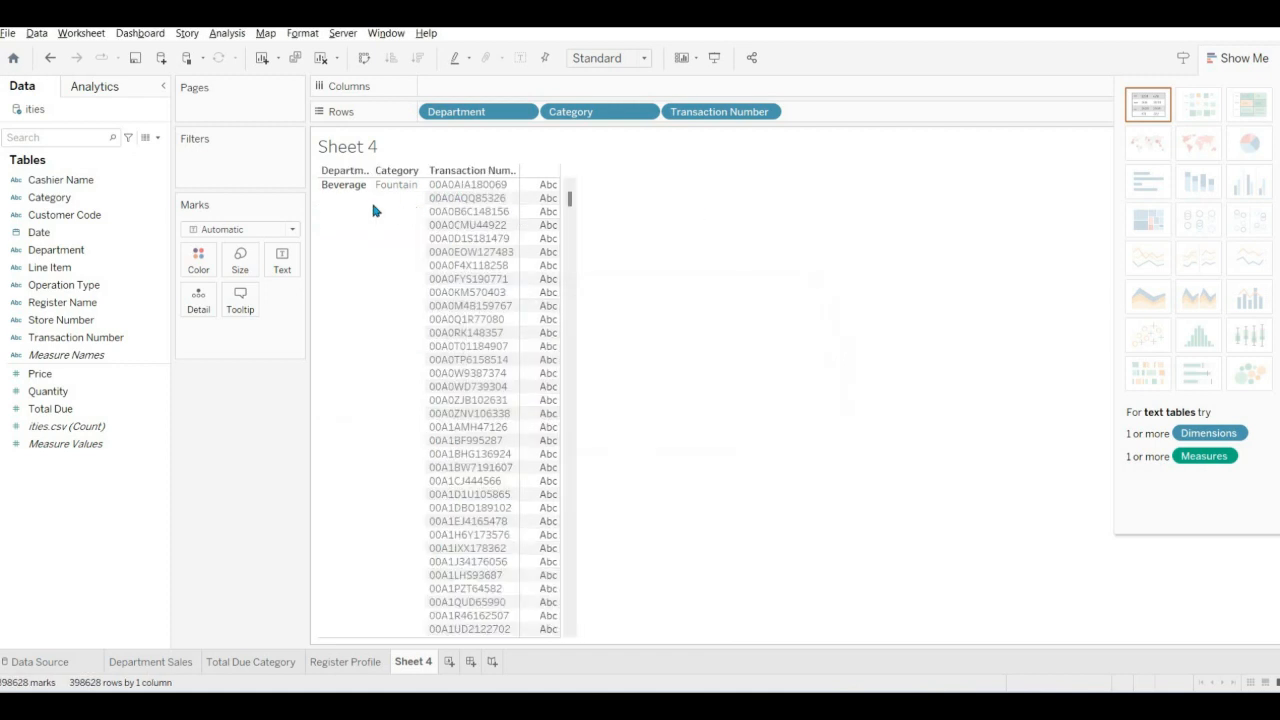
Convert Transaction Number on Rows to a Count (Distinct) measure and make it discrete.
click(342, 187)
click(466, 190)
click(766, 147)
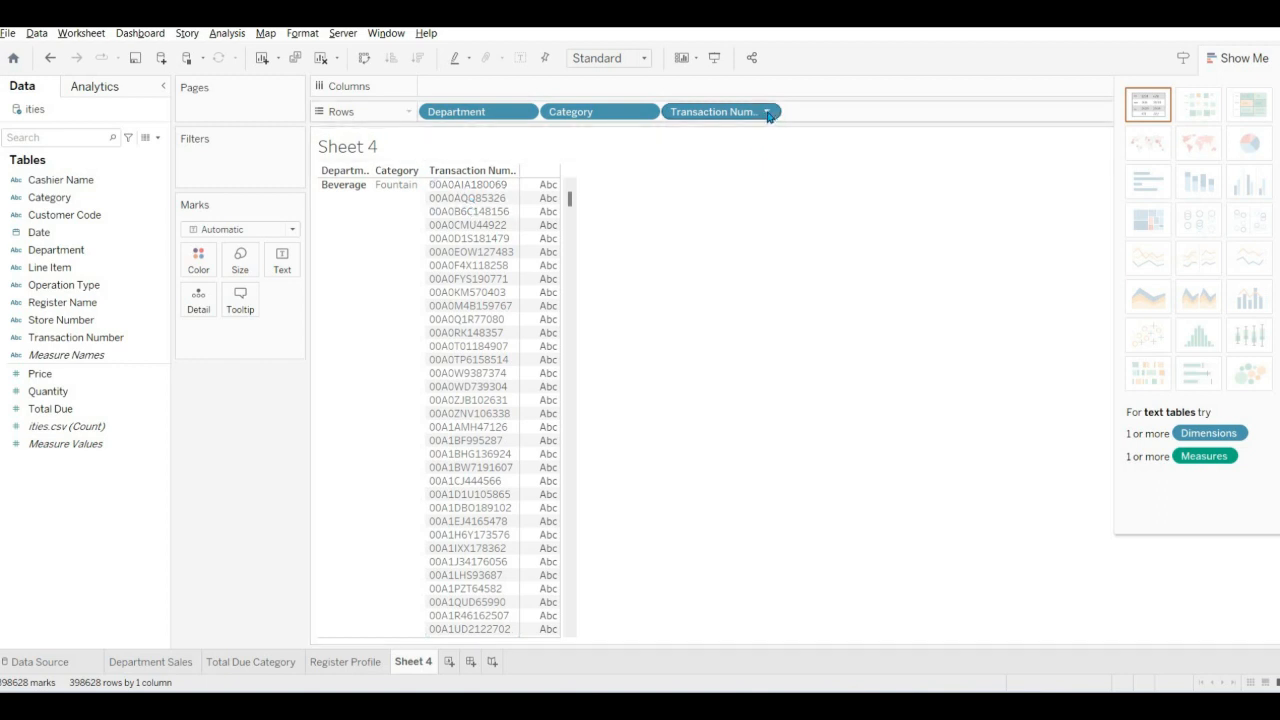
click(767, 112)
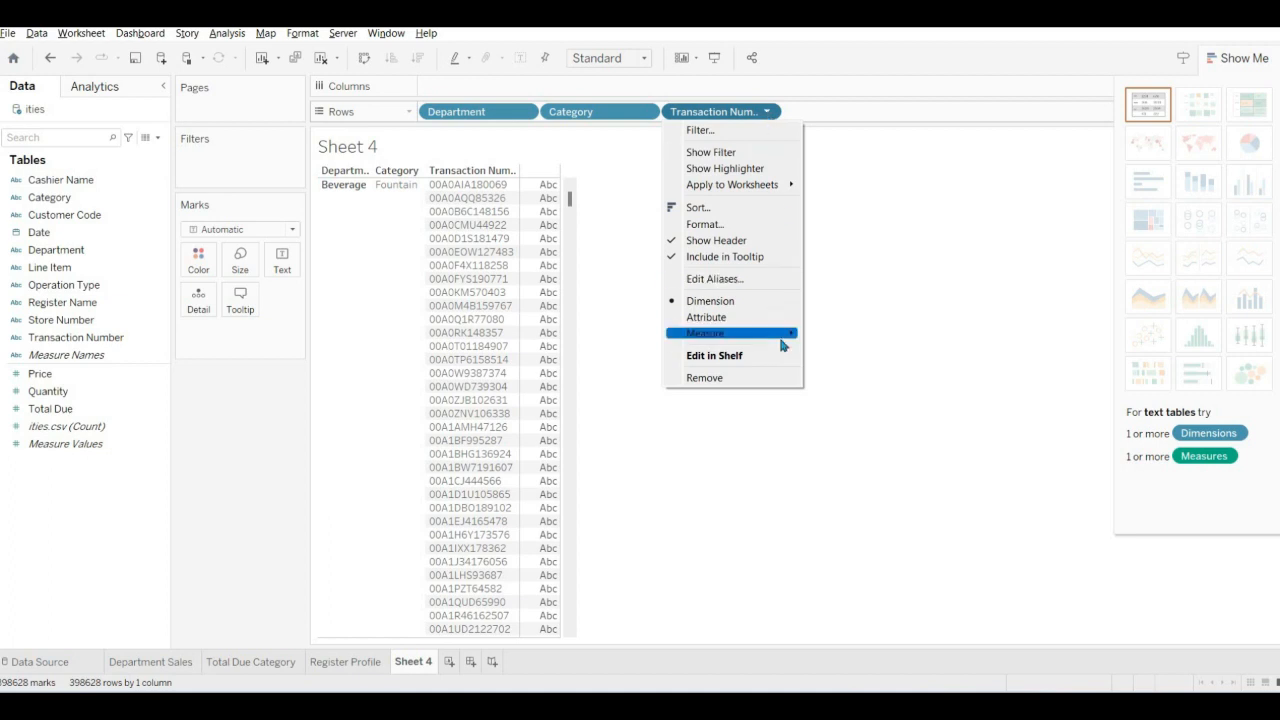
mouse_move(783, 335)
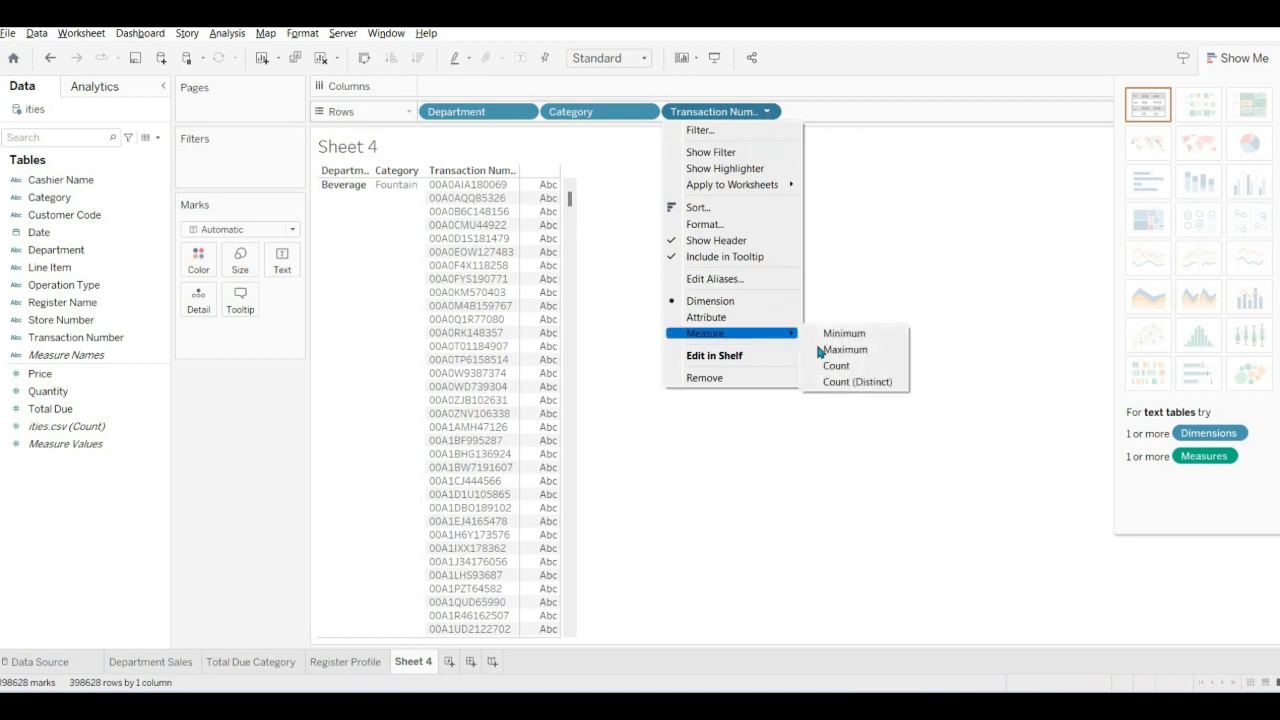
click(883, 383)
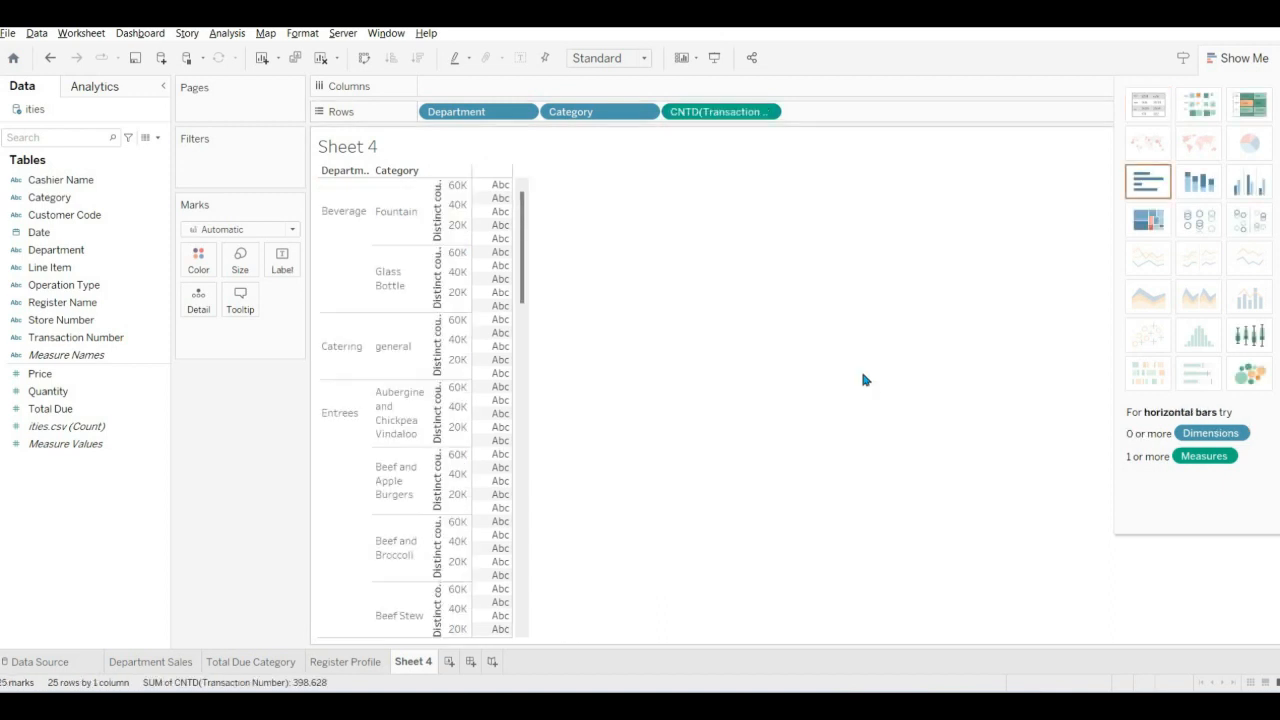
click(766, 112)
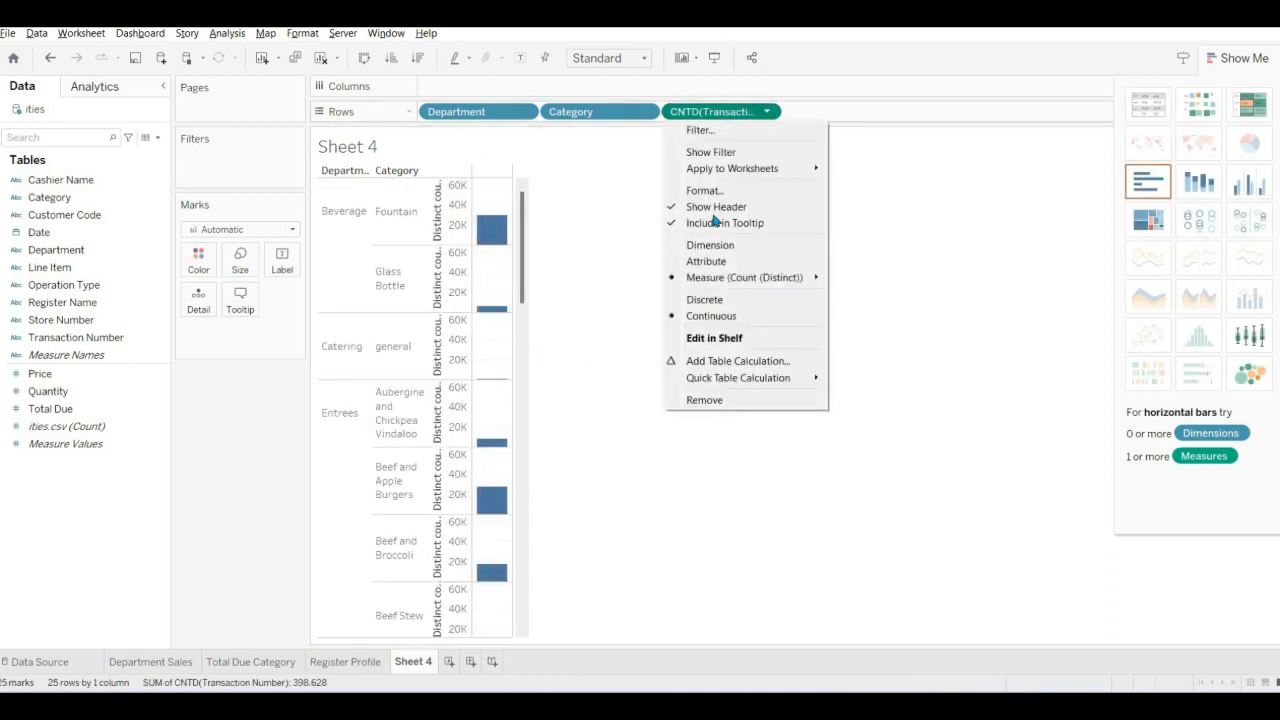
click(736, 301)
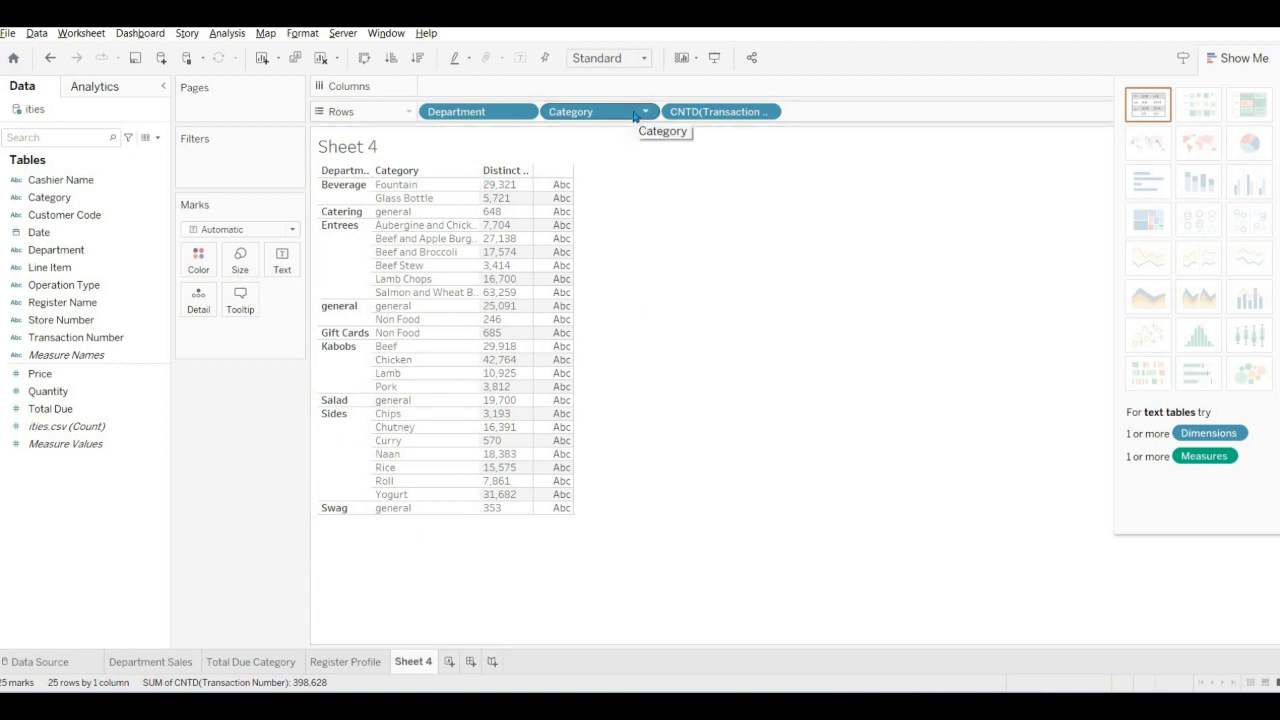
Remove Category from Rows and move Department from Rows to Columns.
drag(634, 116, 250, 468)
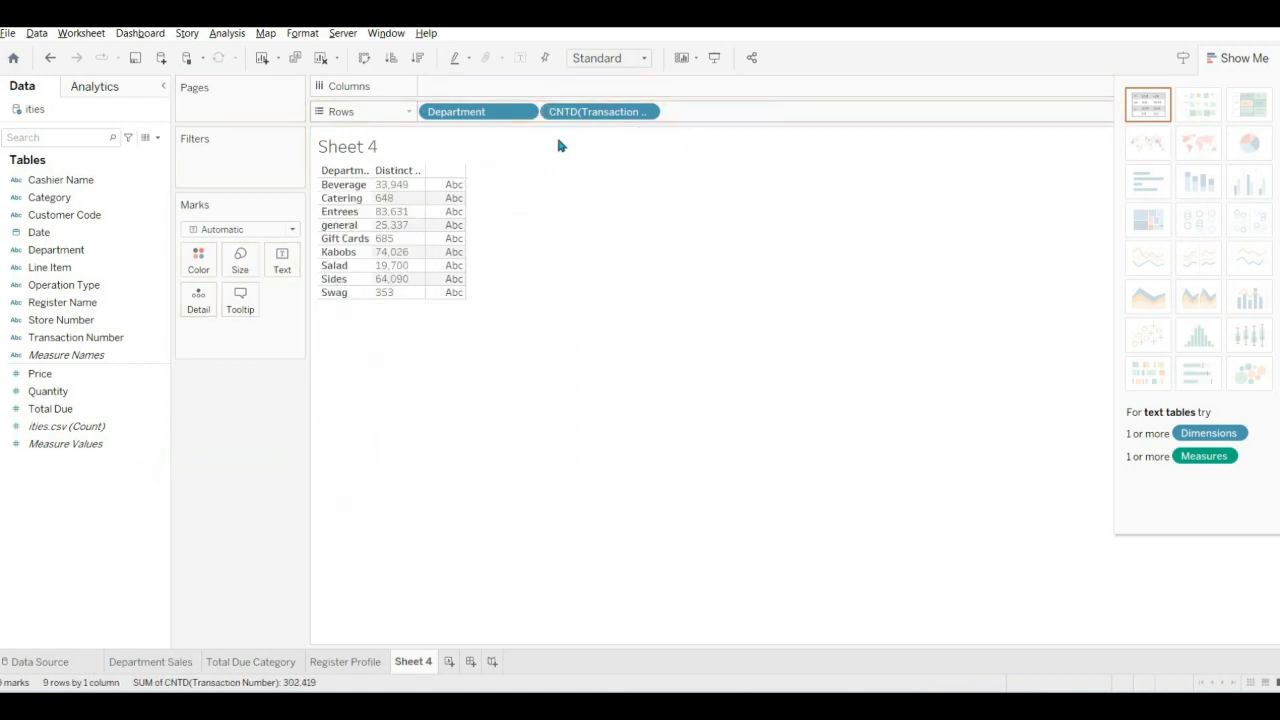
drag(492, 112, 490, 87)
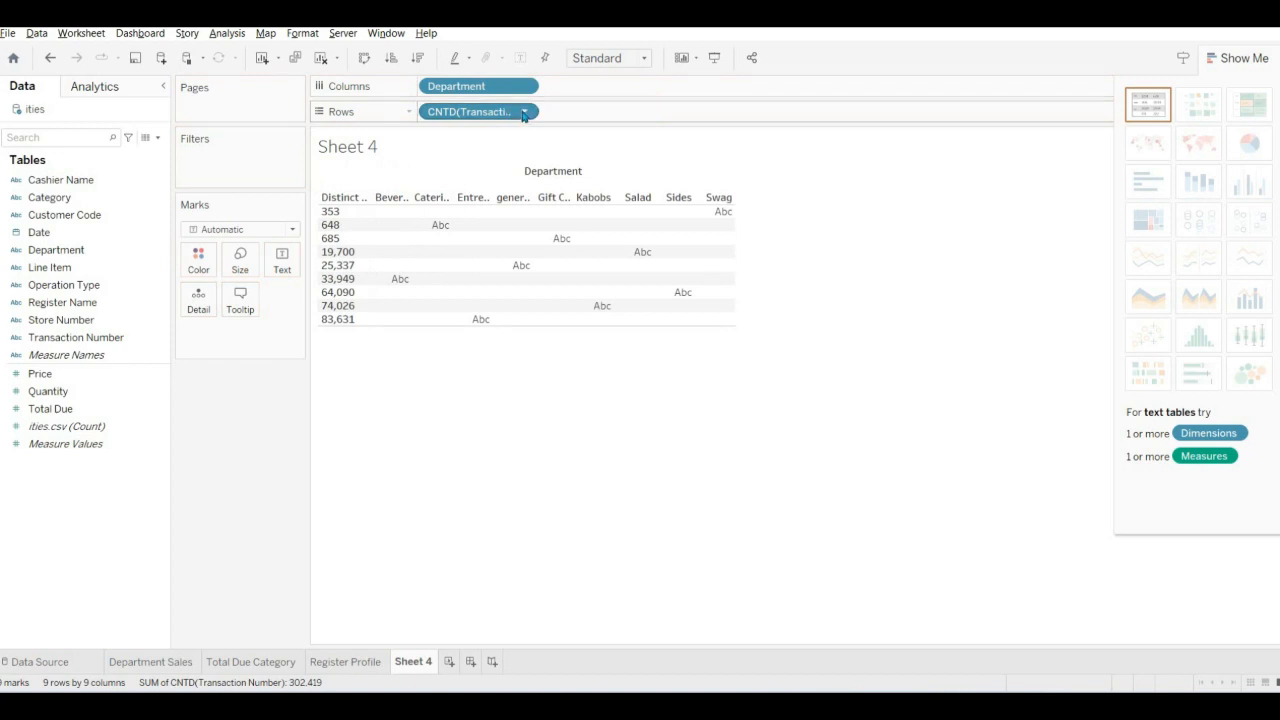
Make the distinct count of Transaction Number continuous so the sheet plots one bar per department.
click(523, 112)
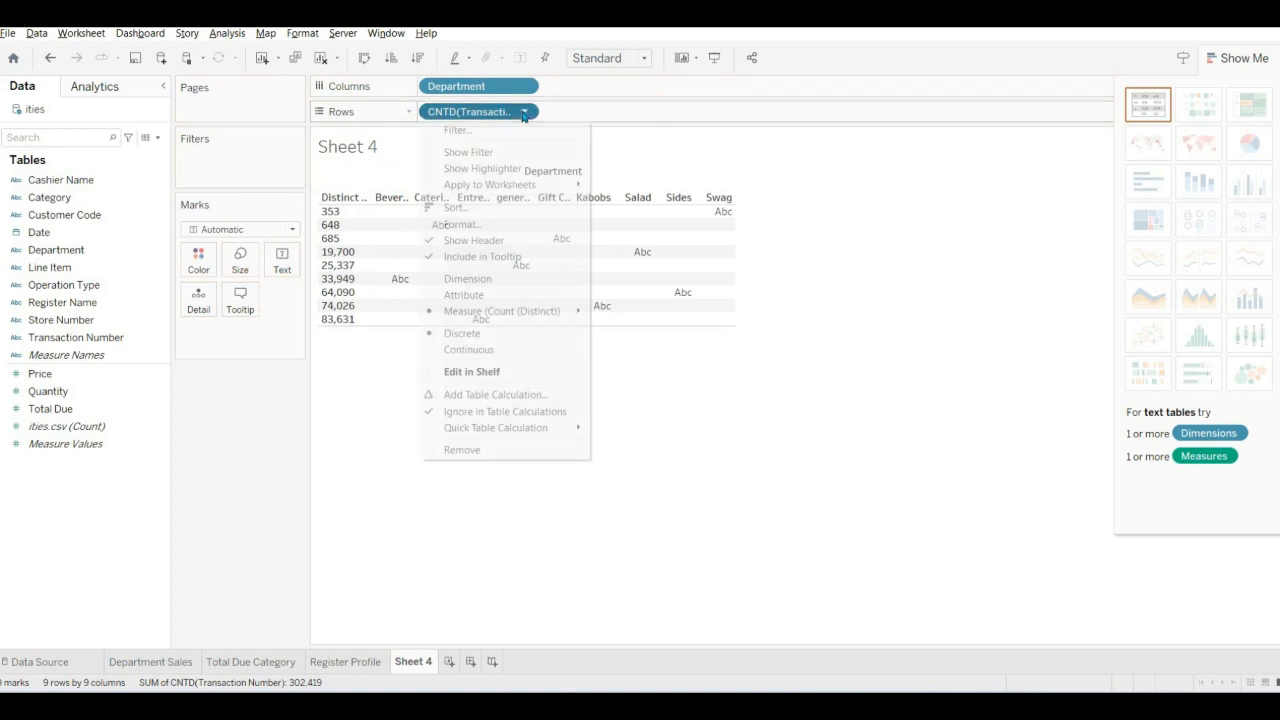
click(527, 350)
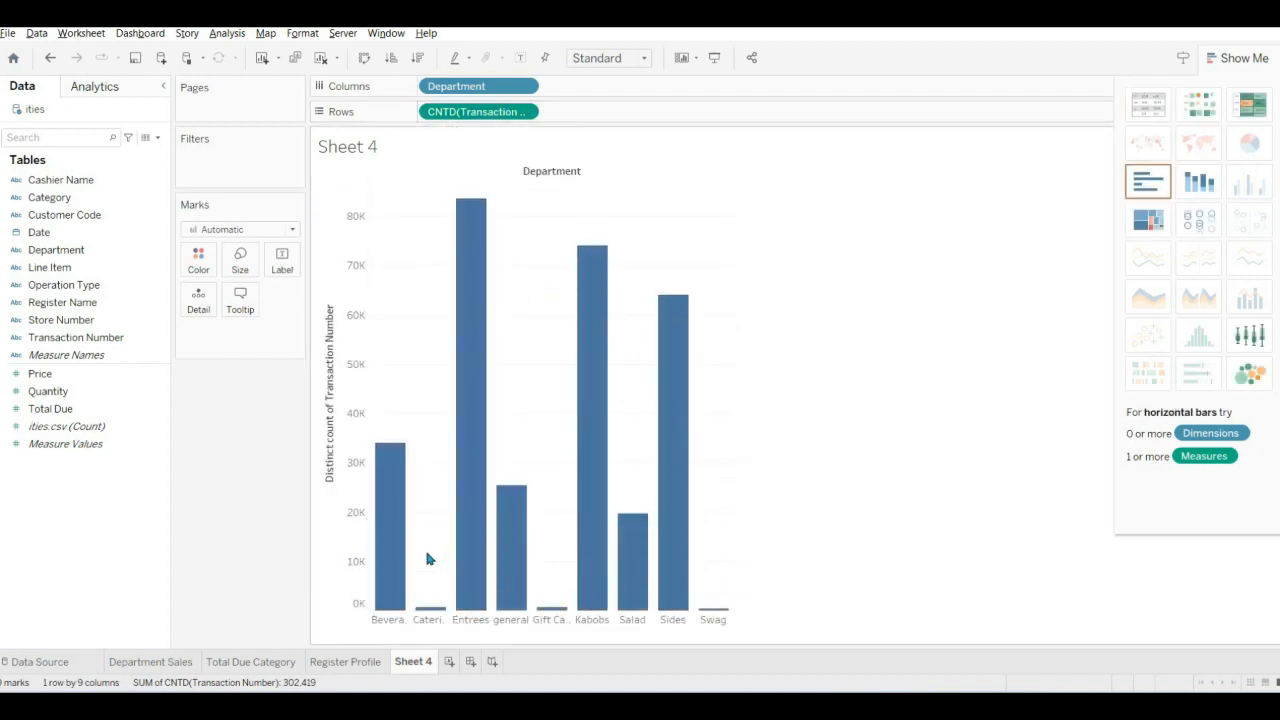
mouse_move(395, 535)
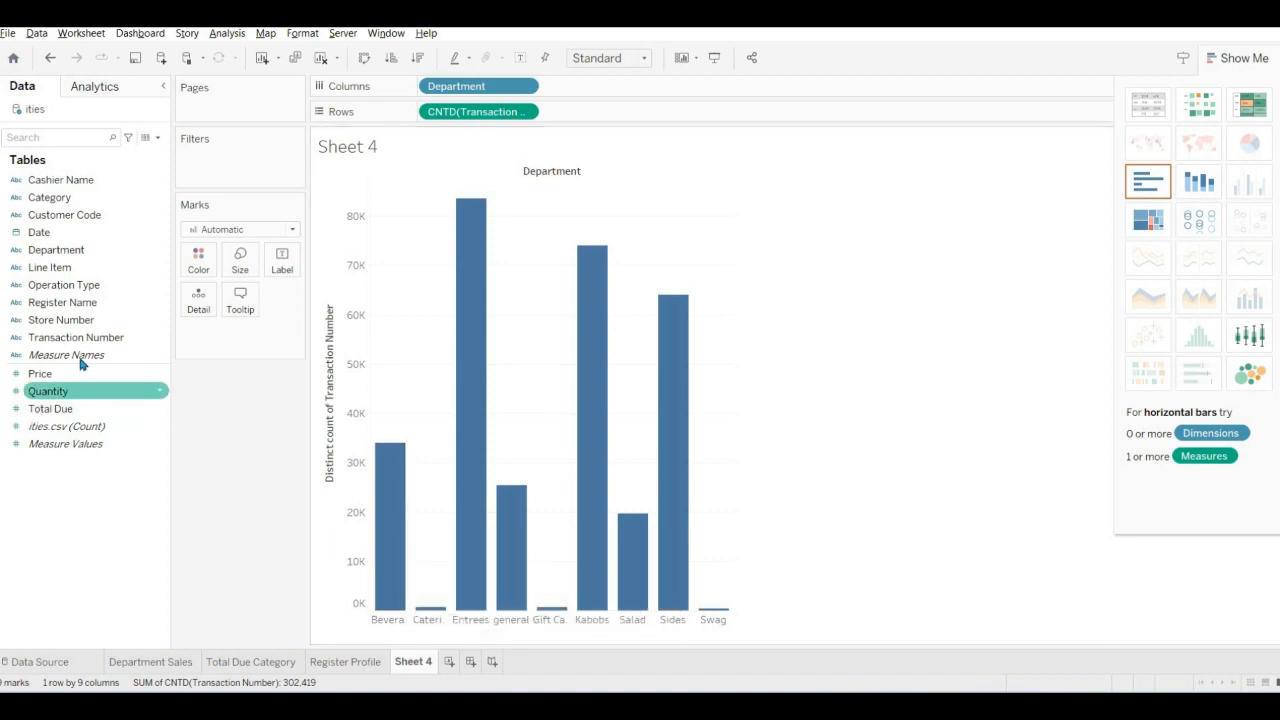
Add Category to the marks' Detail to split each department bar into category segments.
drag(106, 201, 201, 302)
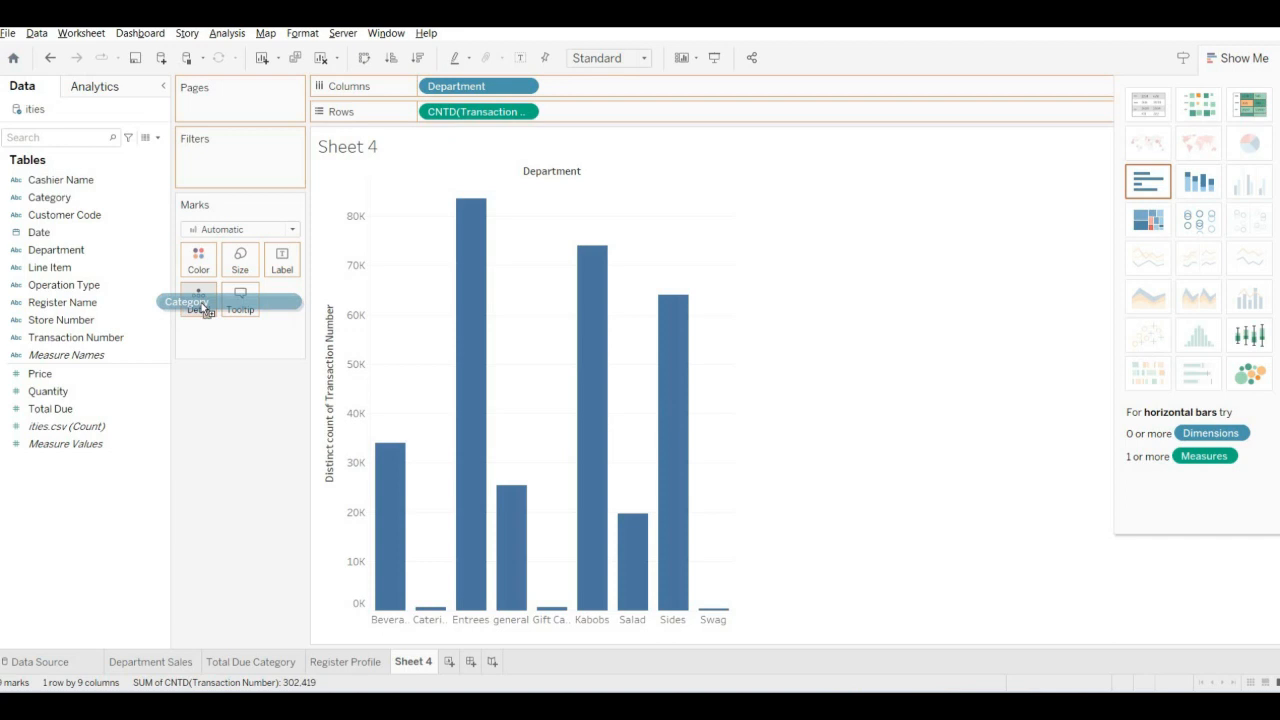
drag(203, 309, 200, 306)
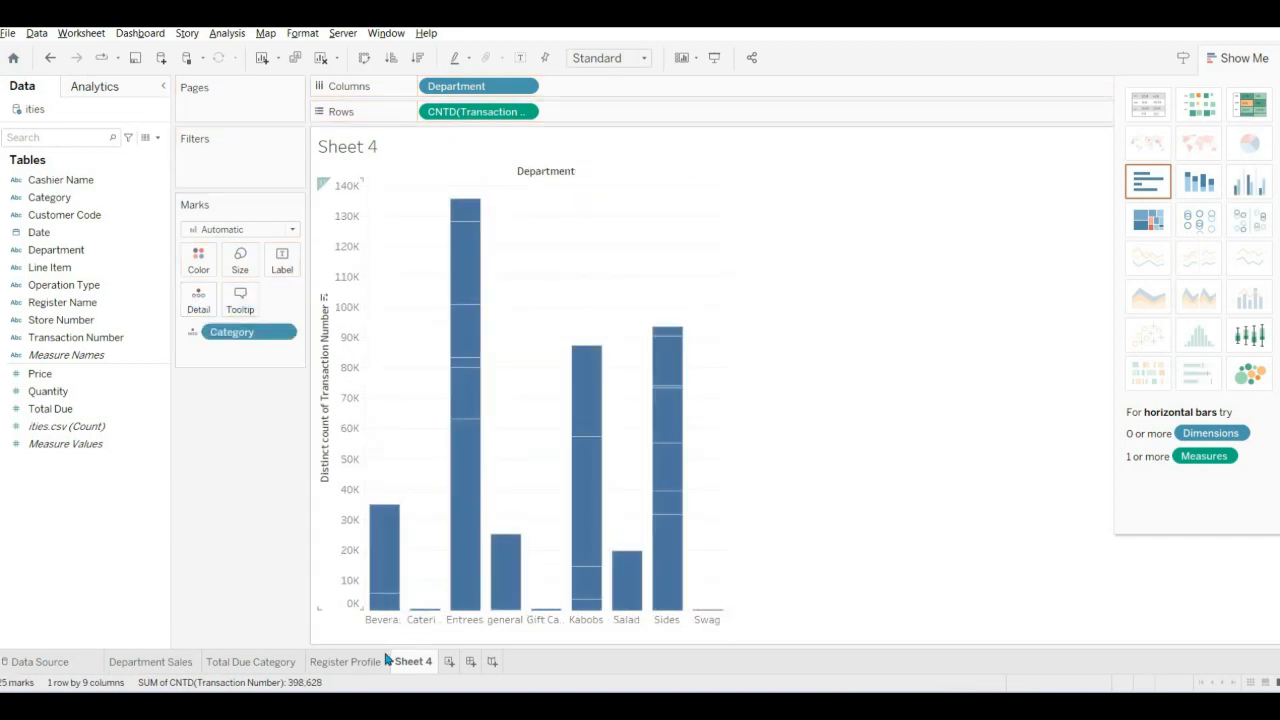
mouse_move(465, 456)
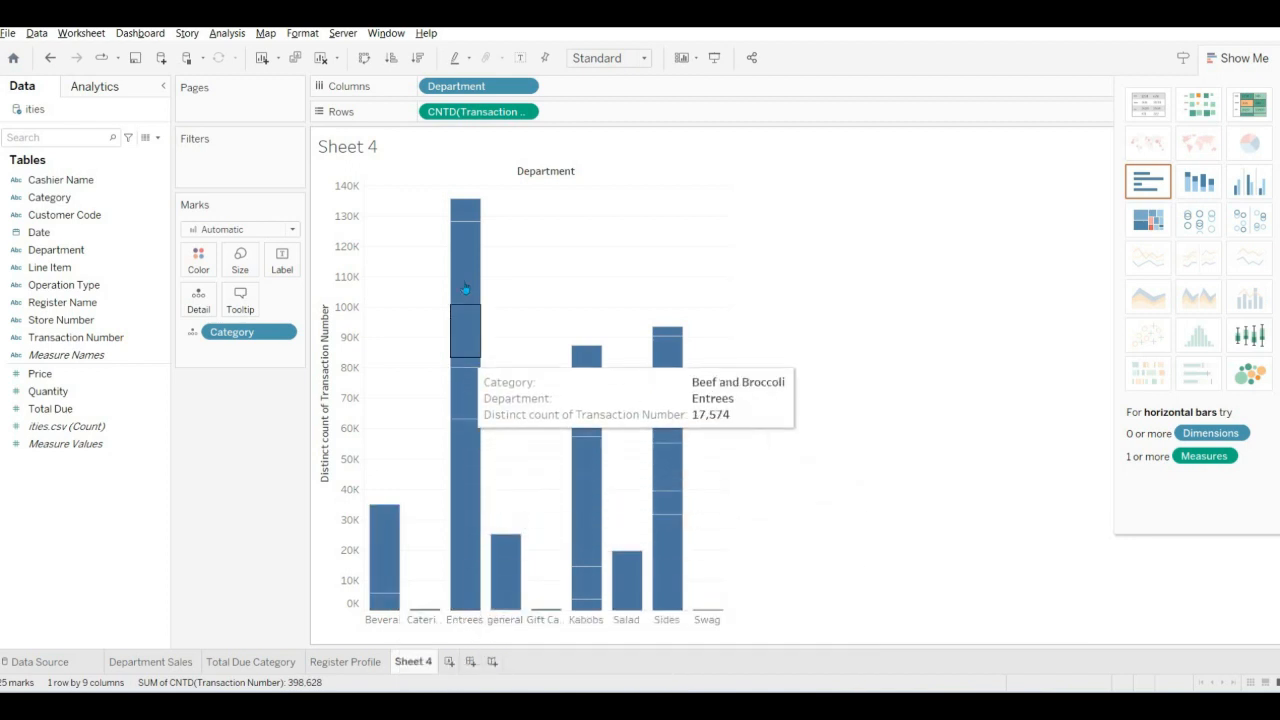
mouse_move(463, 229)
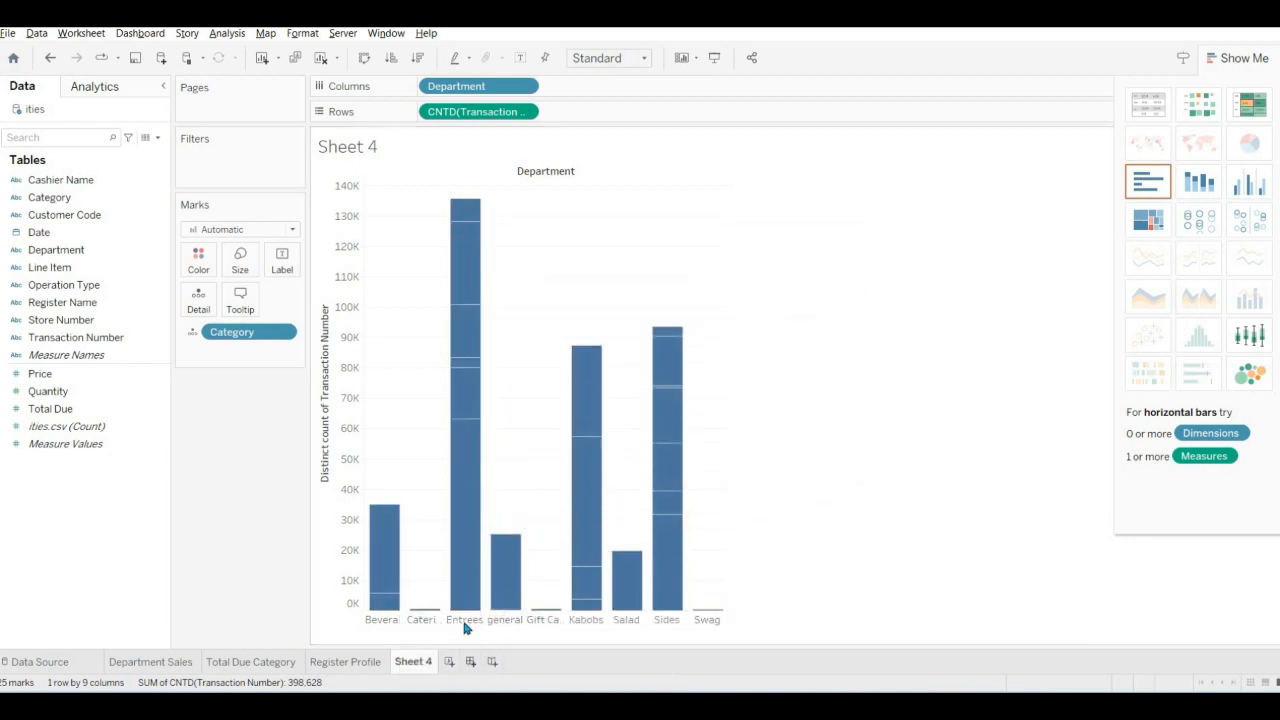
mouse_move(465, 556)
Try colouring the bars by Department and by Category, taking each field off Color again.
click(97, 311)
click(89, 214)
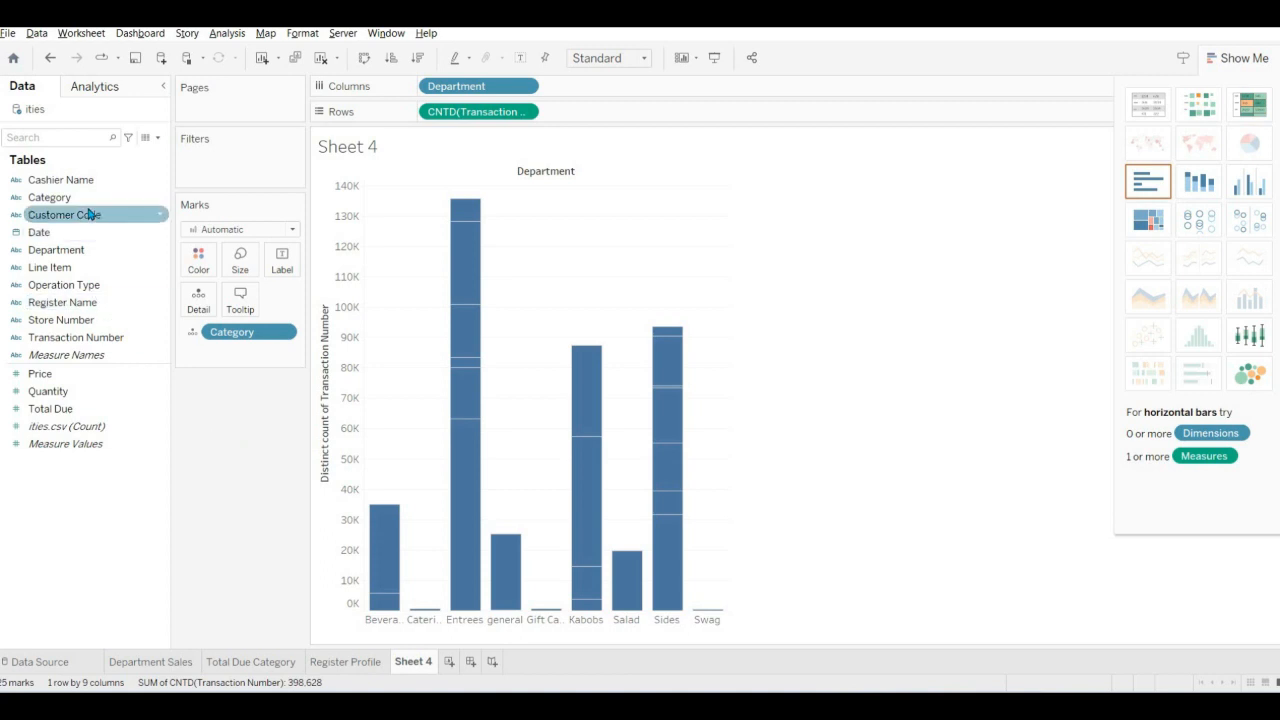
click(77, 268)
click(63, 196)
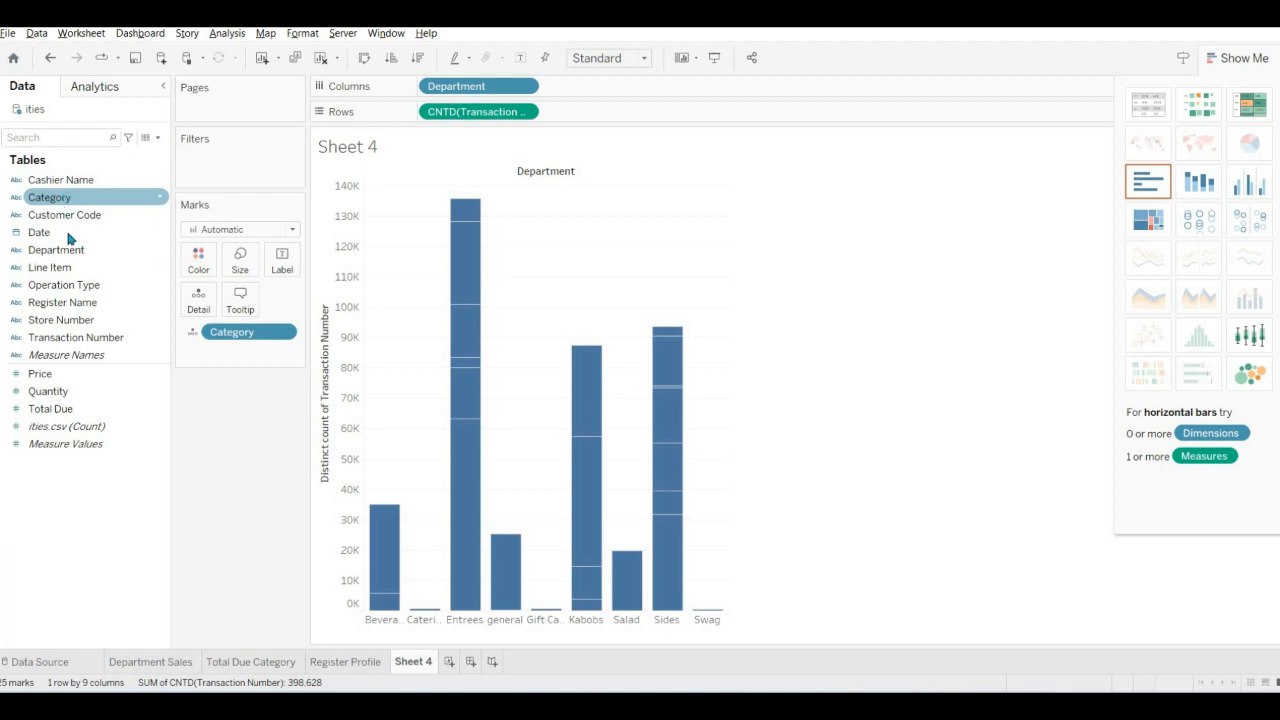
drag(60, 250, 198, 262)
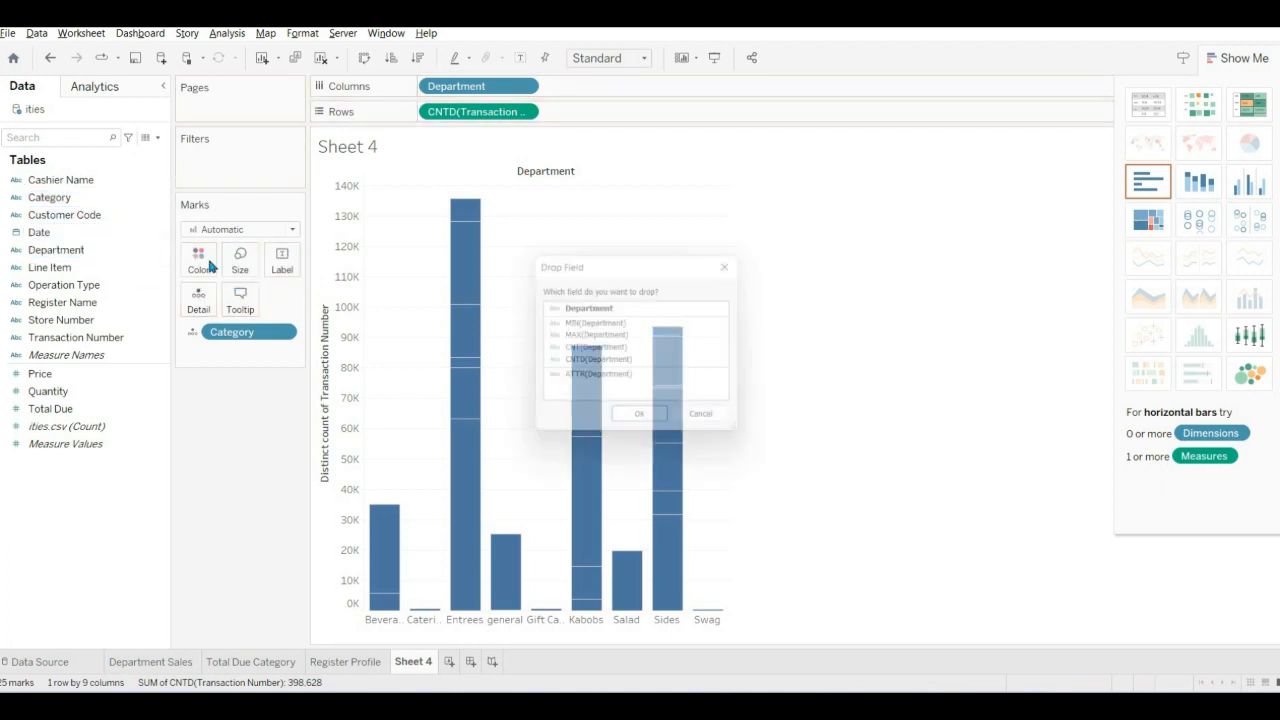
click(645, 423)
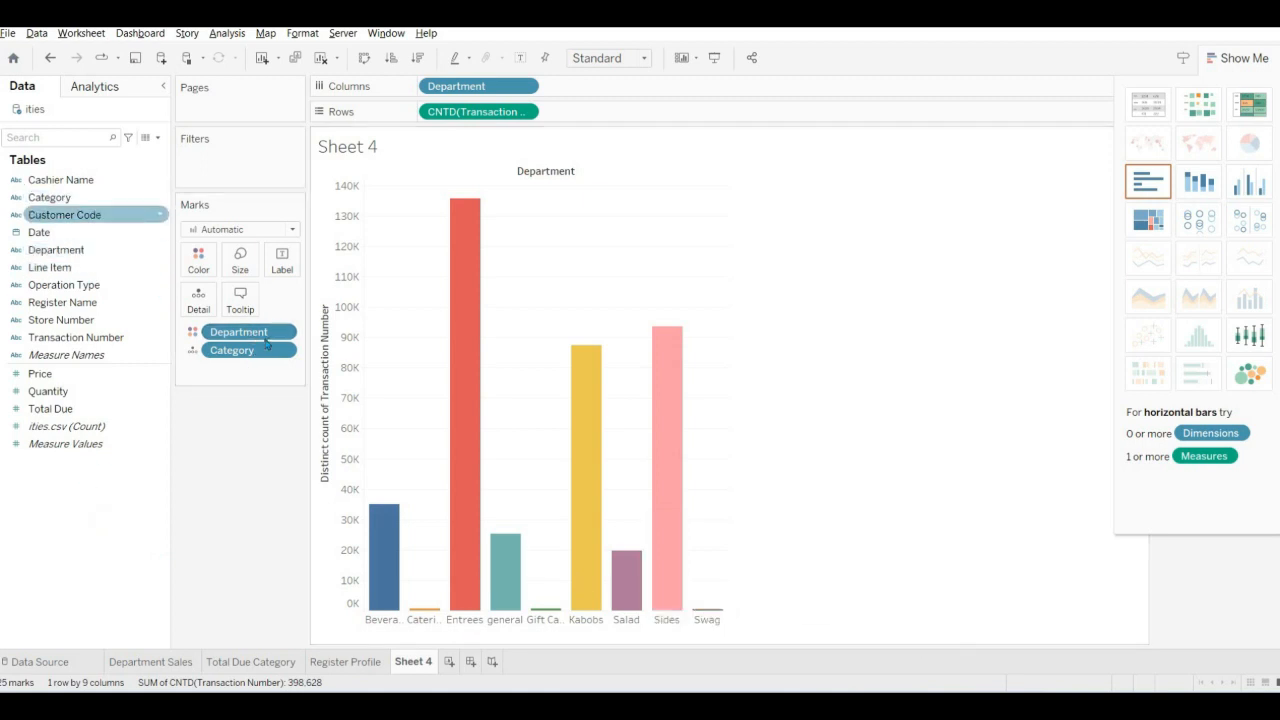
drag(240, 331, 150, 420)
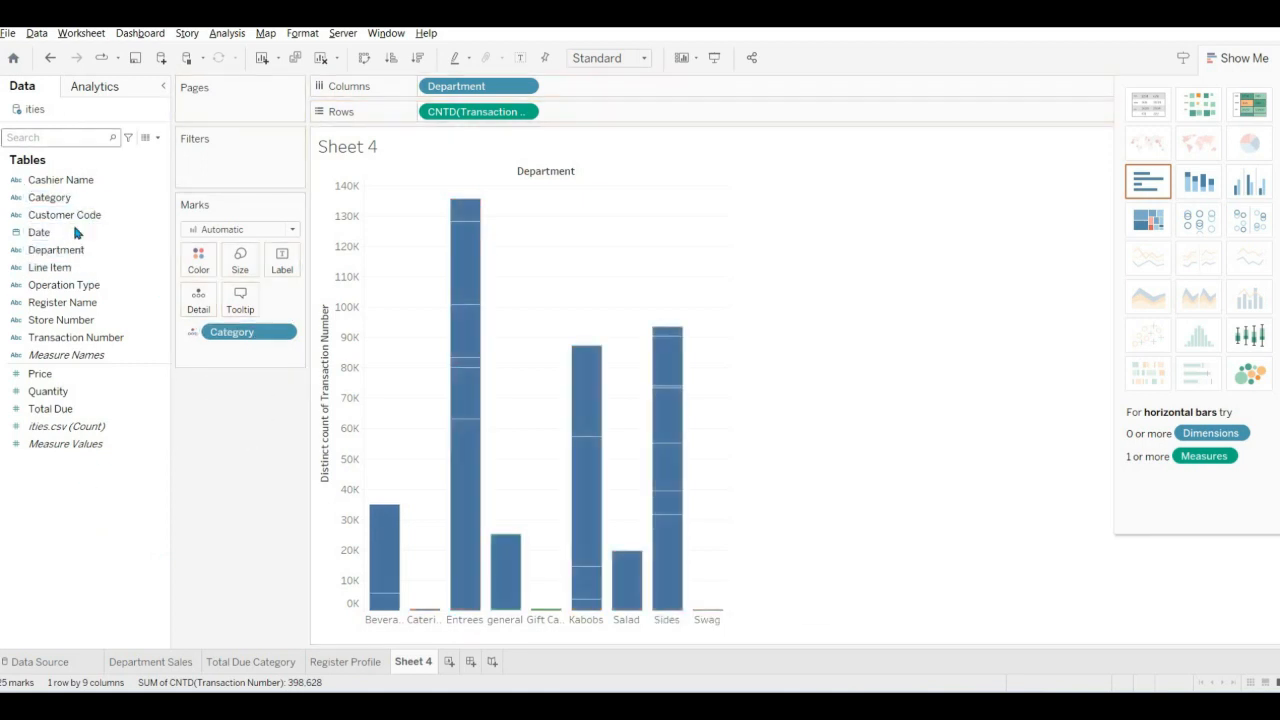
drag(172, 240, 198, 262)
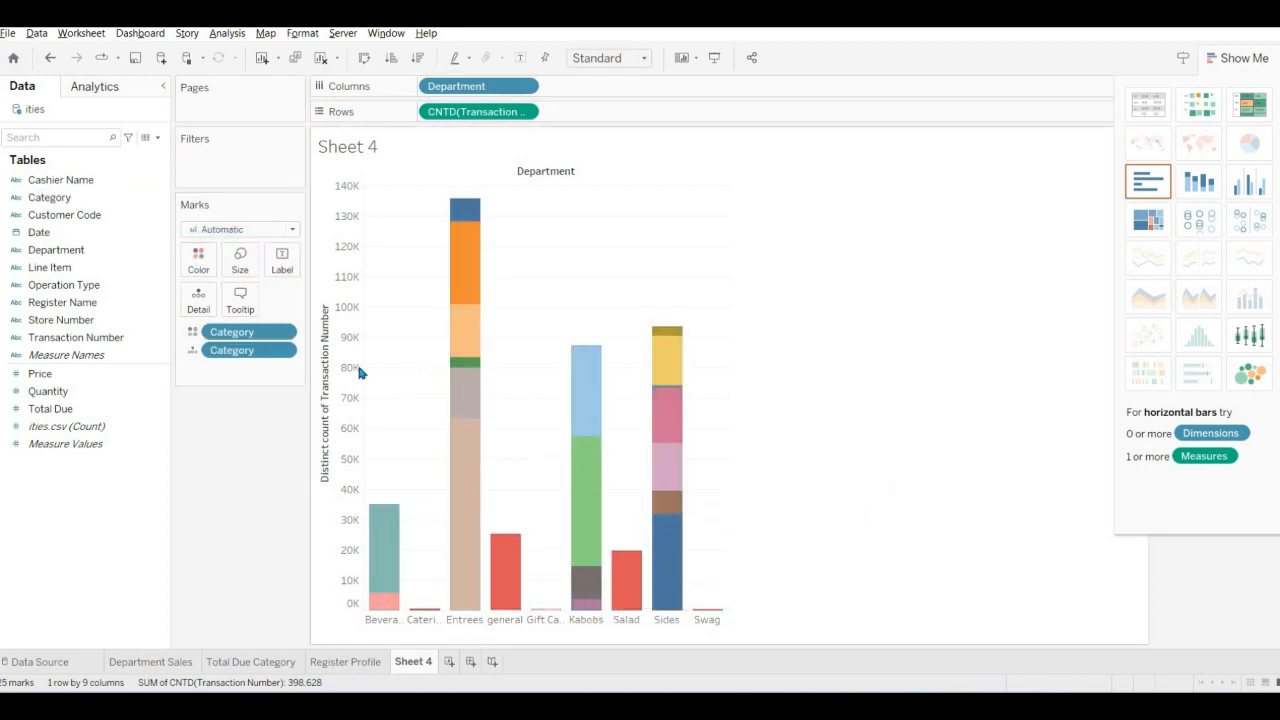
drag(260, 336, 251, 429)
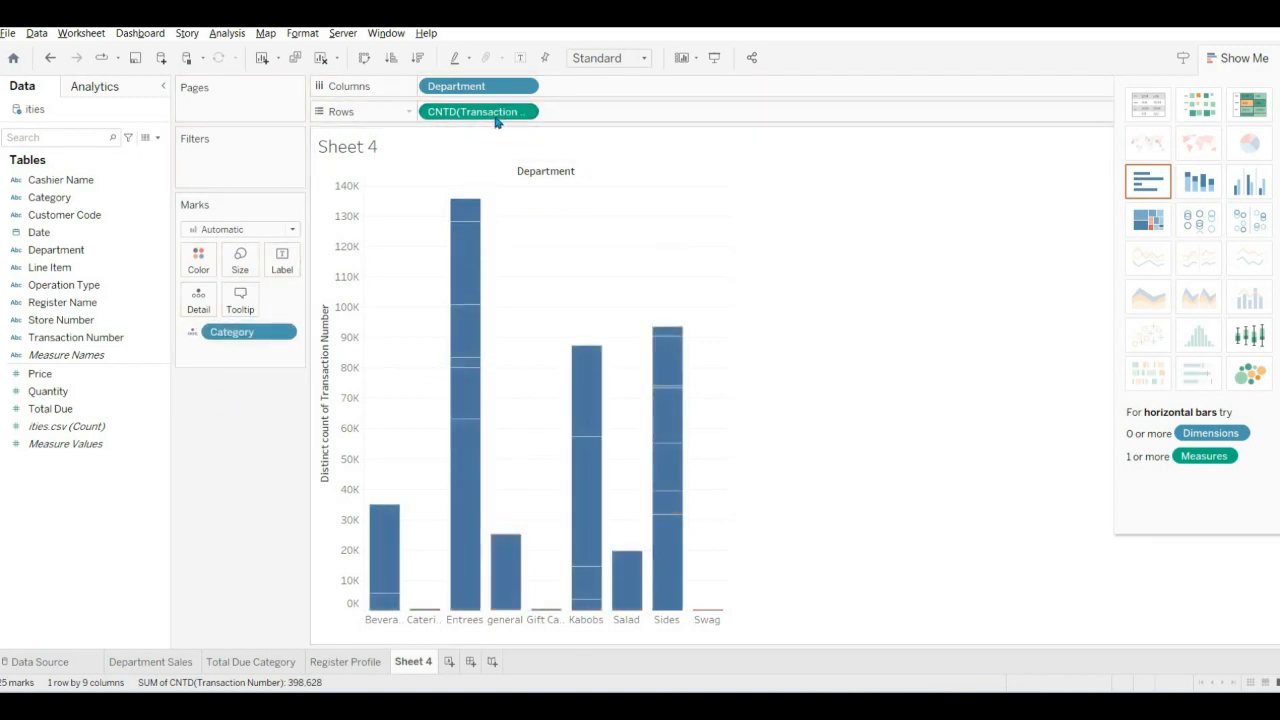
Colour the bar segments by the distinct count of Transaction Number, keeping the measure on Rows.
mouse_move(488, 112)
mouse_down()
mouse_move(505, 140)
mouse_move(335, 237)
mouse_move(217, 284)
mouse_move(208, 273)
mouse_up()
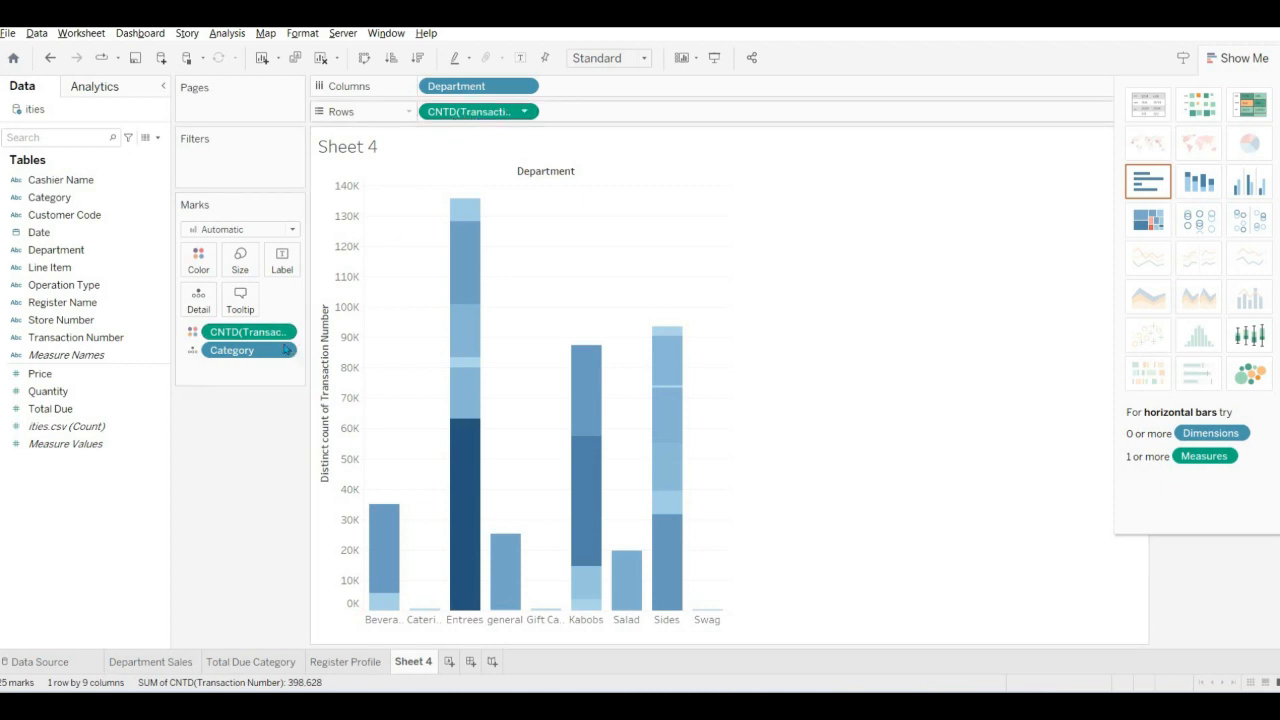
drag(260, 334, 214, 491)
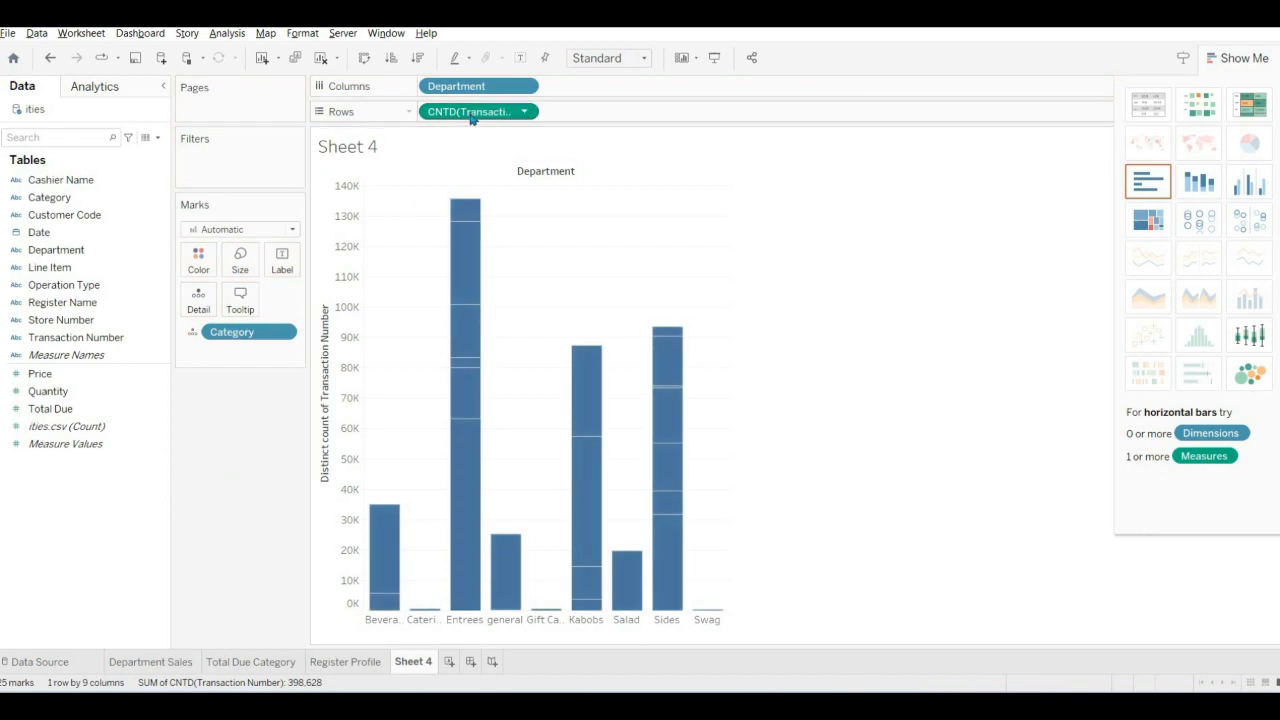
mouse_move(473, 118)
mouse_down()
mouse_move(482, 126)
mouse_move(330, 176)
mouse_move(370, 170)
mouse_move(201, 262)
mouse_up()
mouse_move(387, 603)
mouse_move(452, 325)
mouse_move(455, 258)
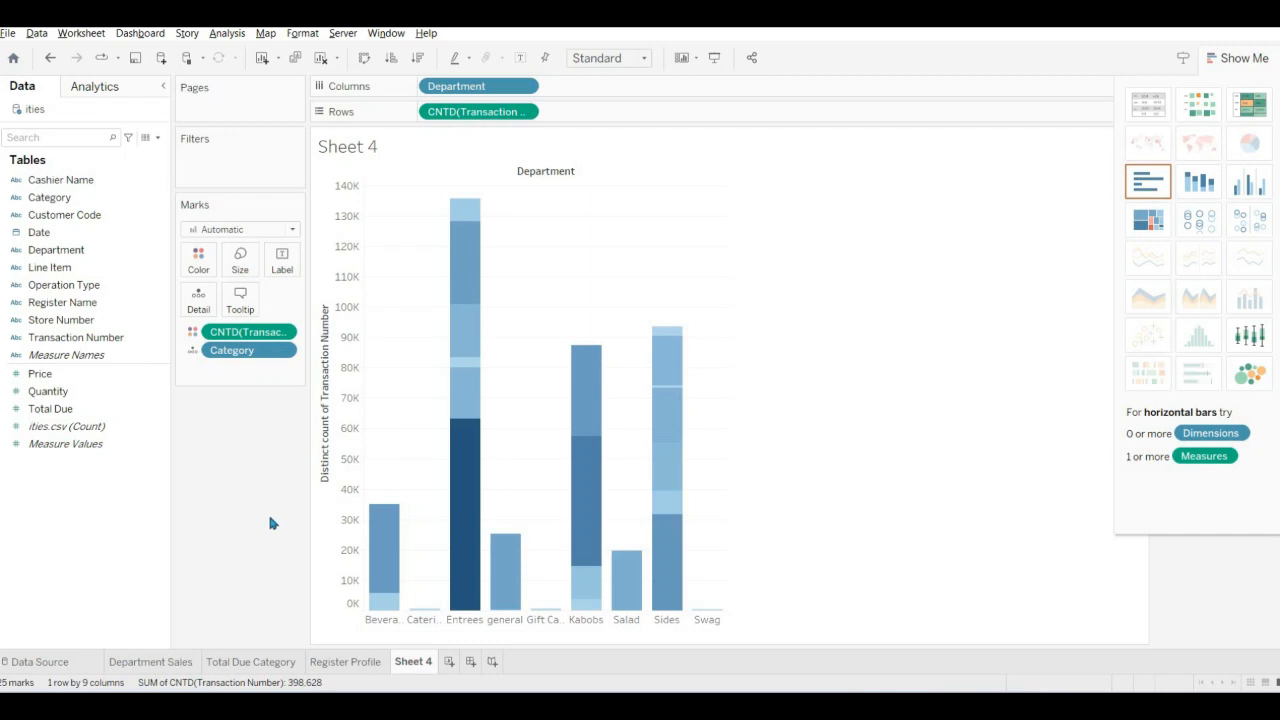
Apply the Red-Green Diverging palette to the distinct count colours, with stepped colour in 3 steps.
click(198, 259)
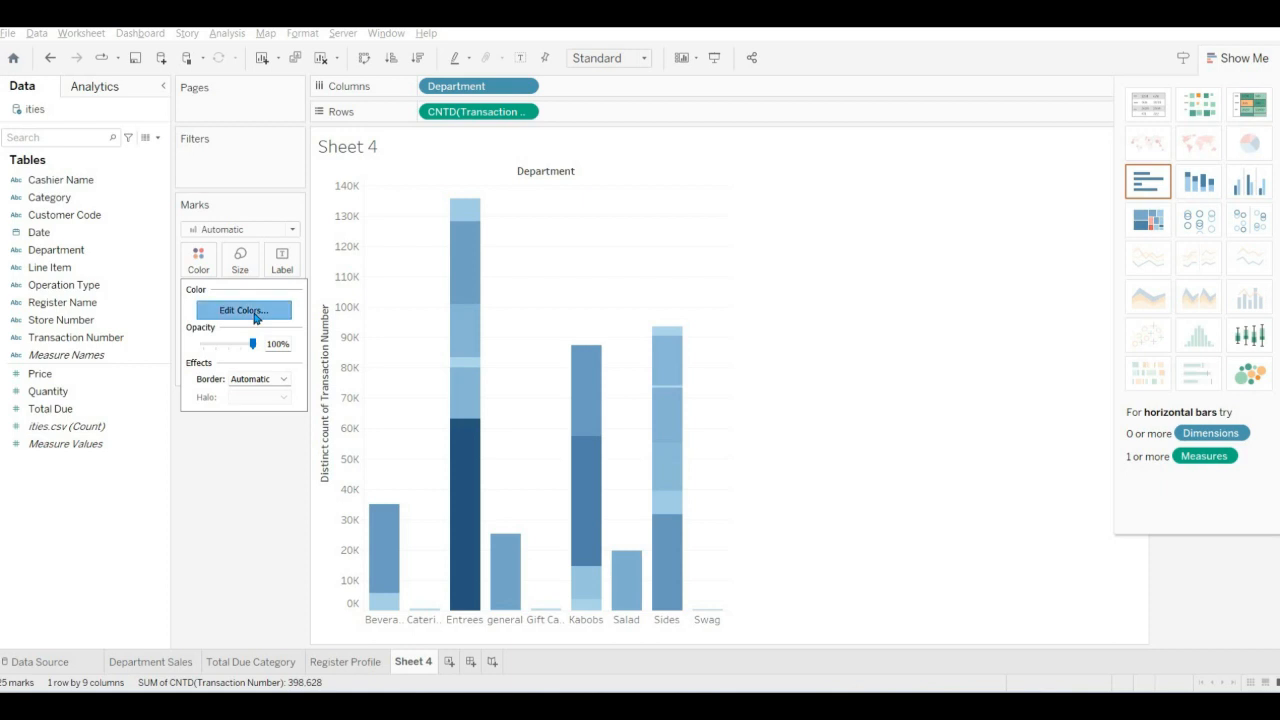
click(255, 315)
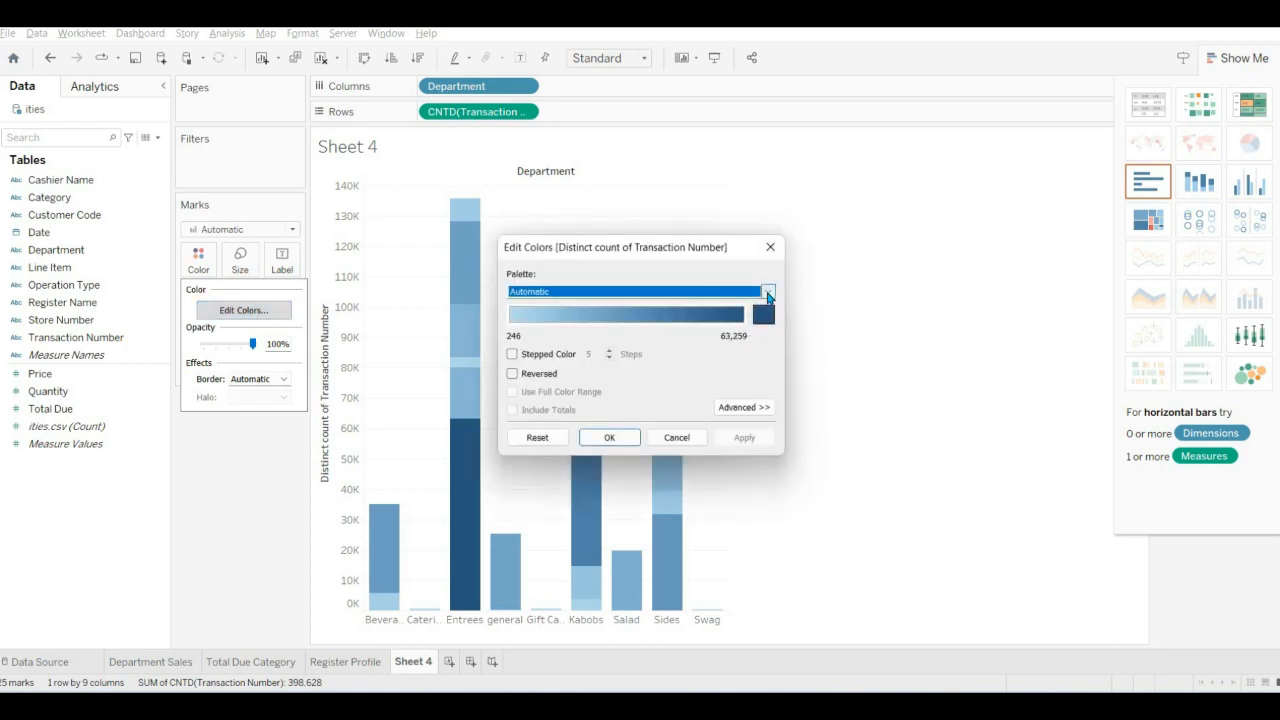
click(768, 292)
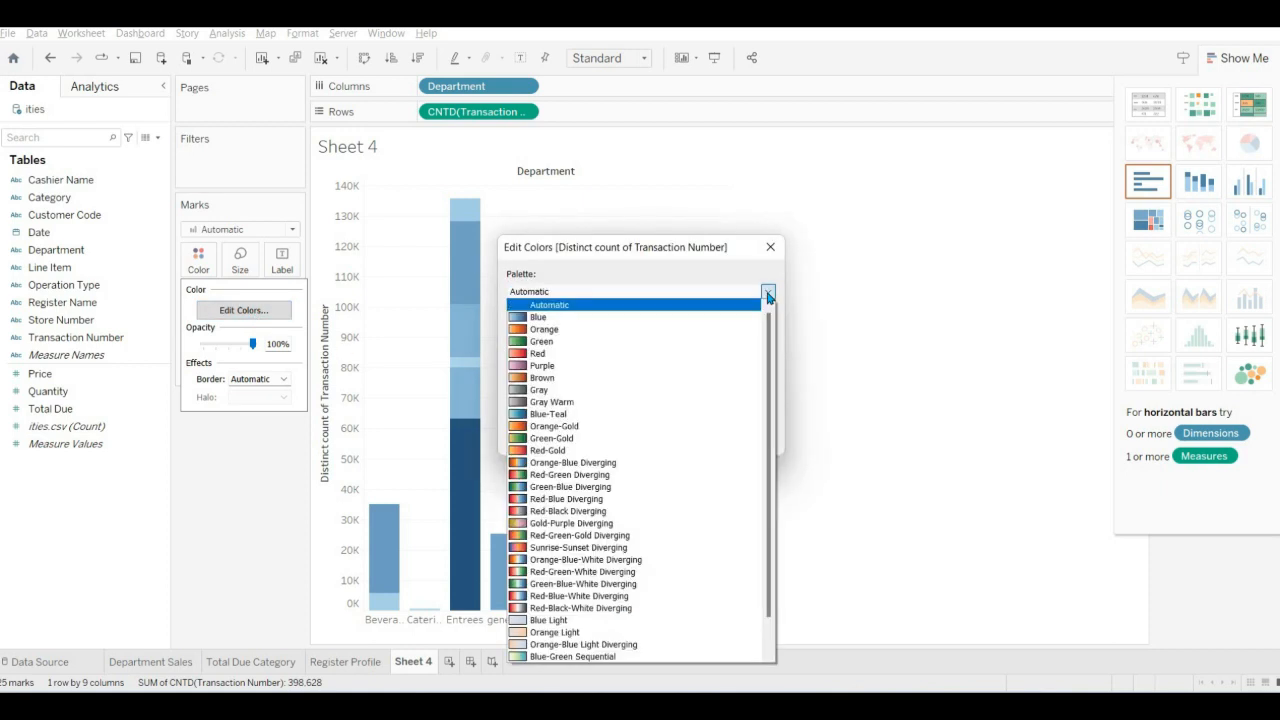
click(606, 476)
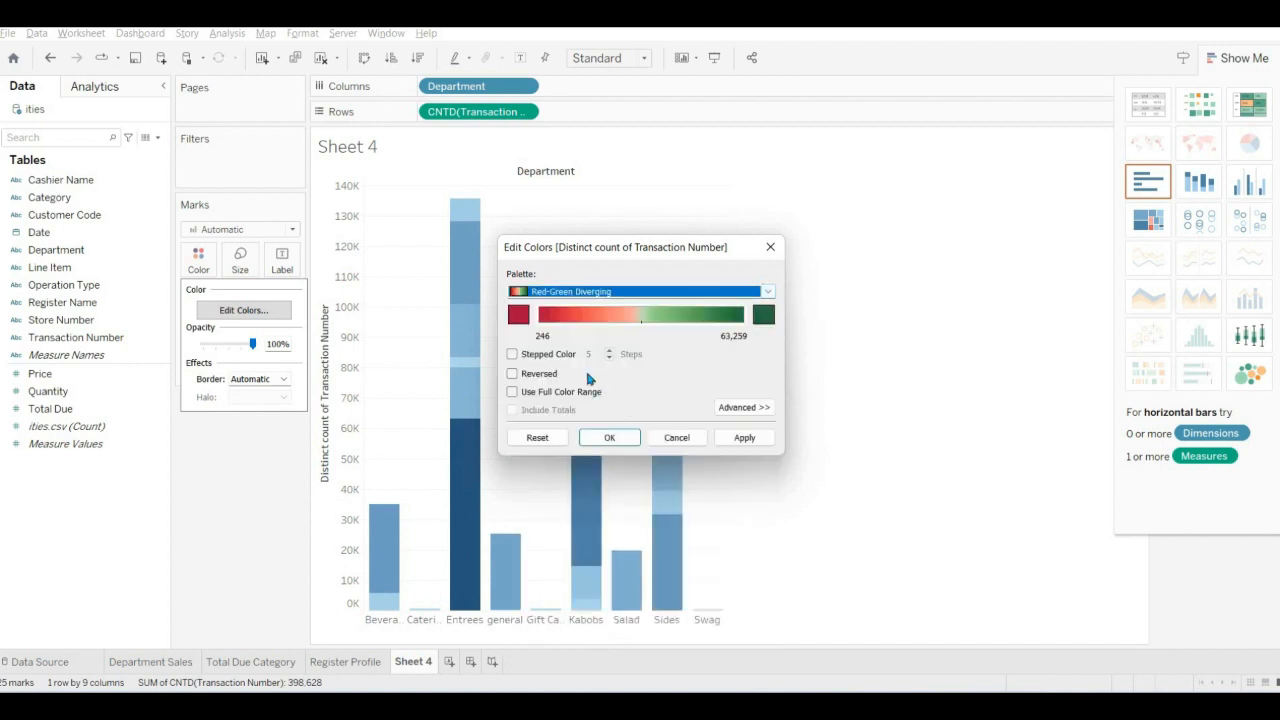
click(512, 355)
click(610, 359)
click(610, 359)
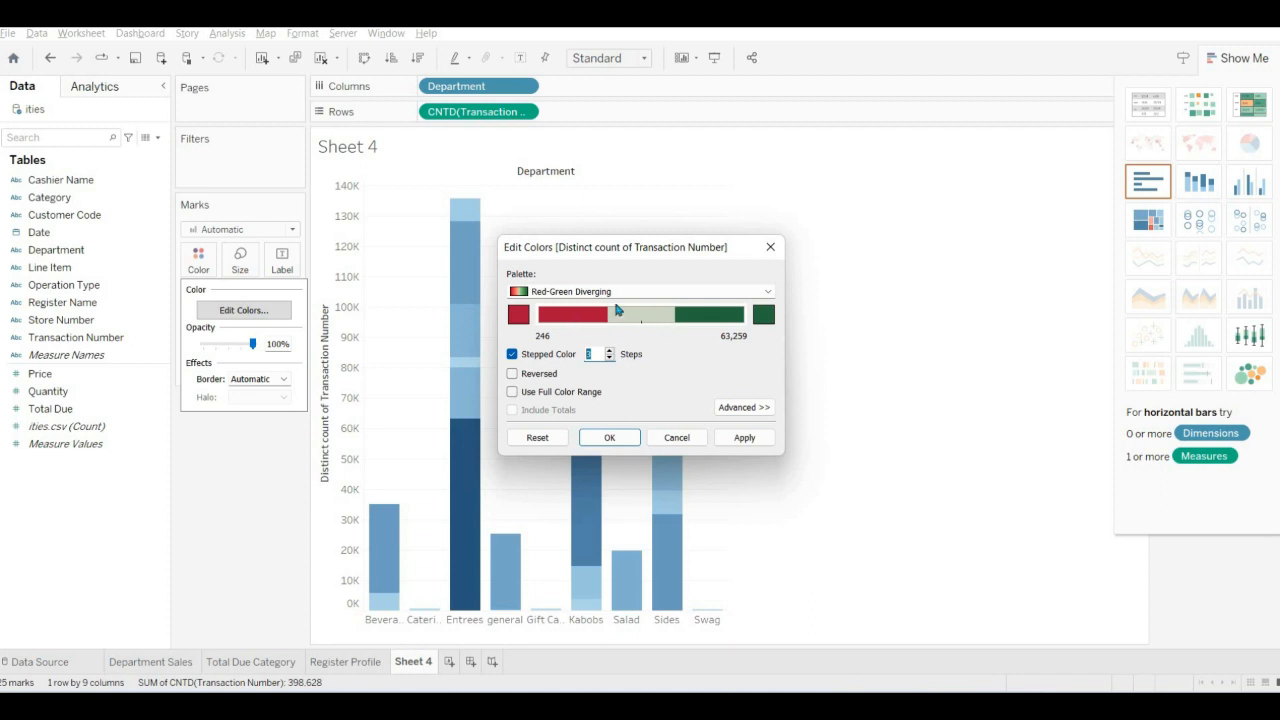
click(608, 440)
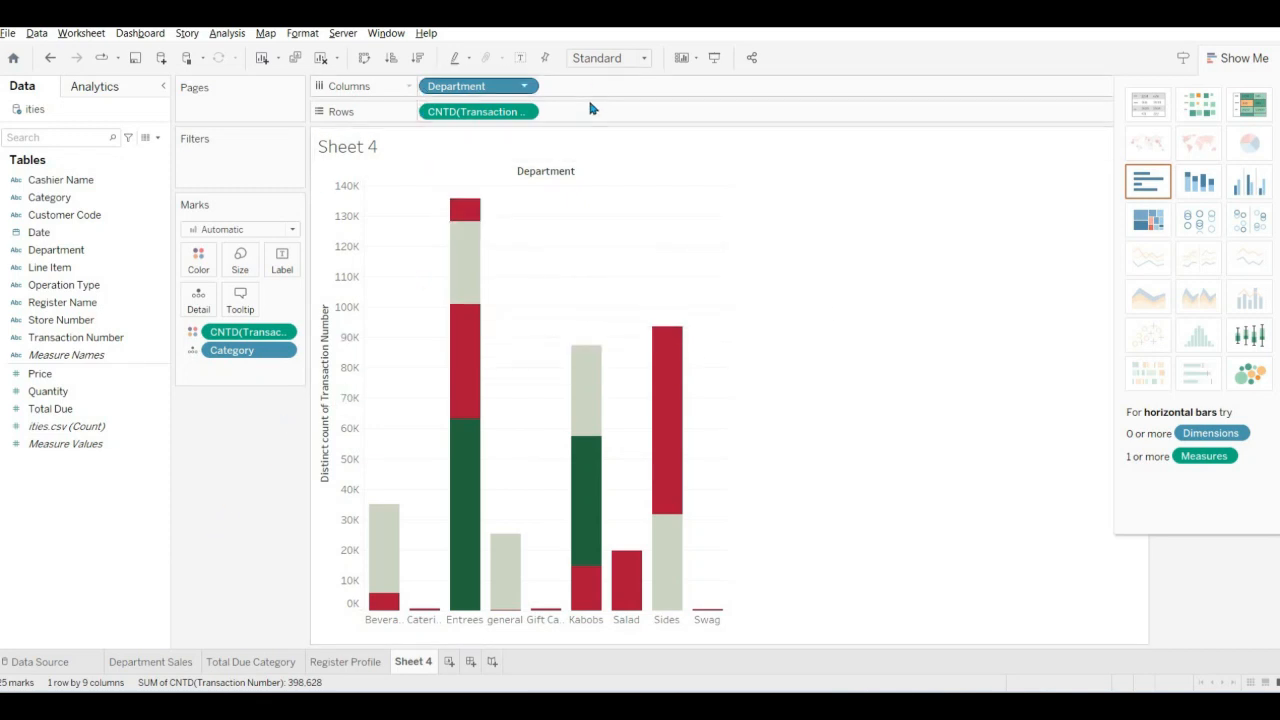
Show mark labels on the bar segments and set the label font colour to white.
click(521, 59)
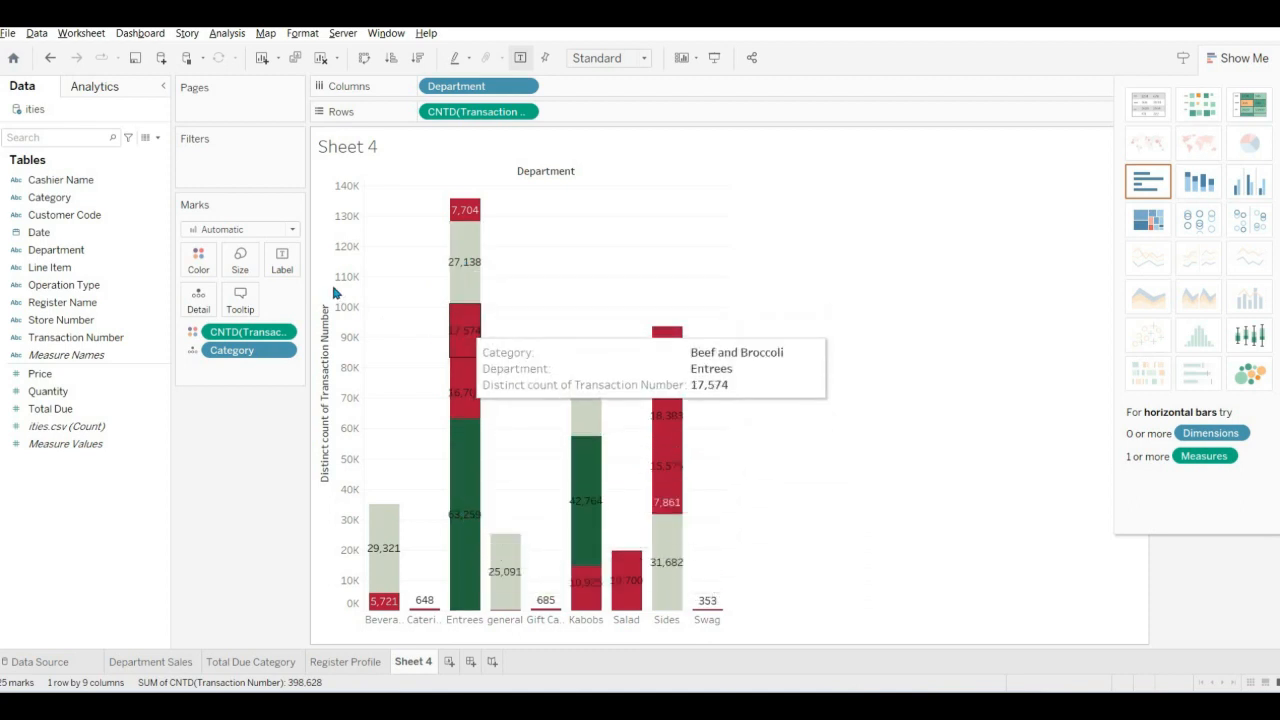
click(285, 268)
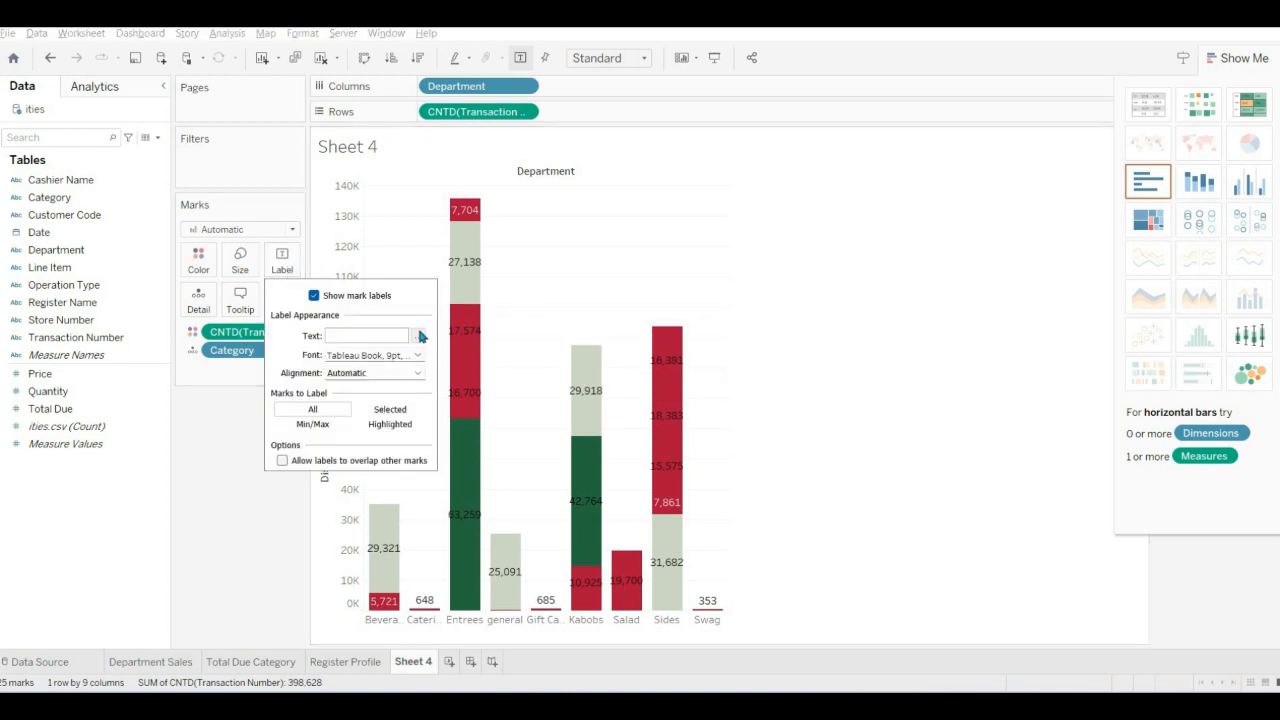
click(417, 355)
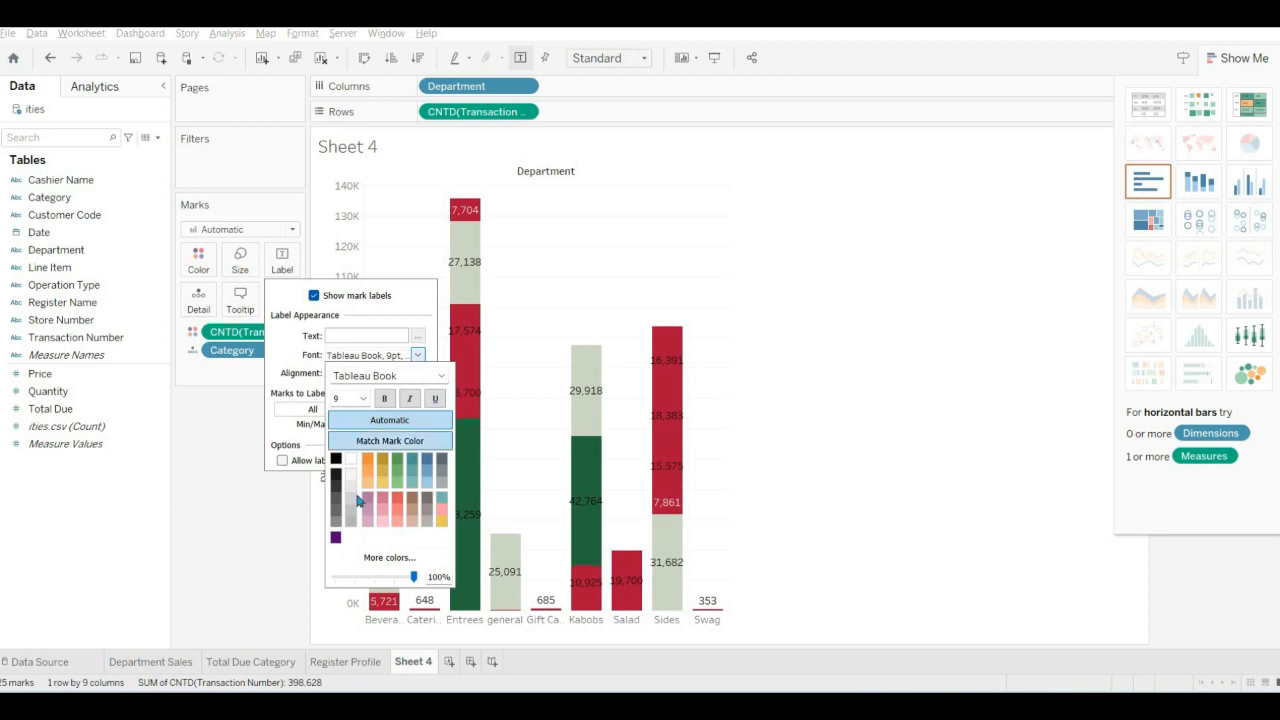
click(351, 461)
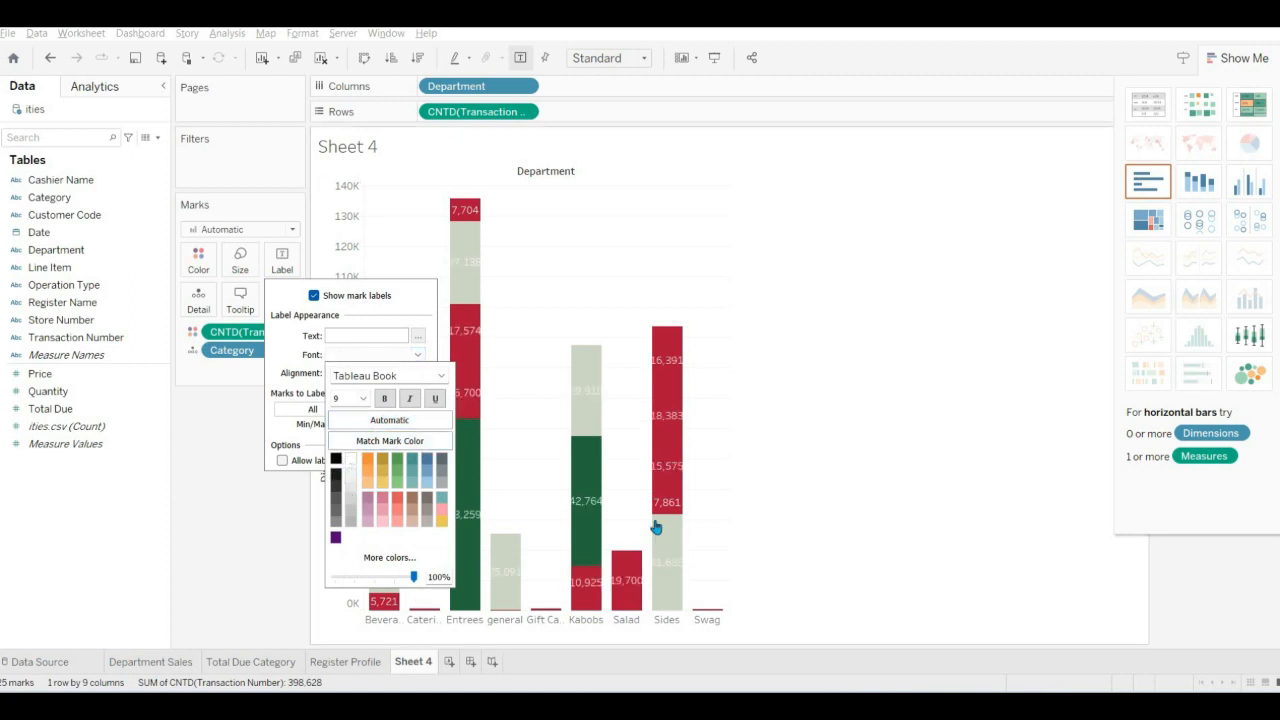
Change the font colour of the bar segments' mark labels to near-black.
click(340, 476)
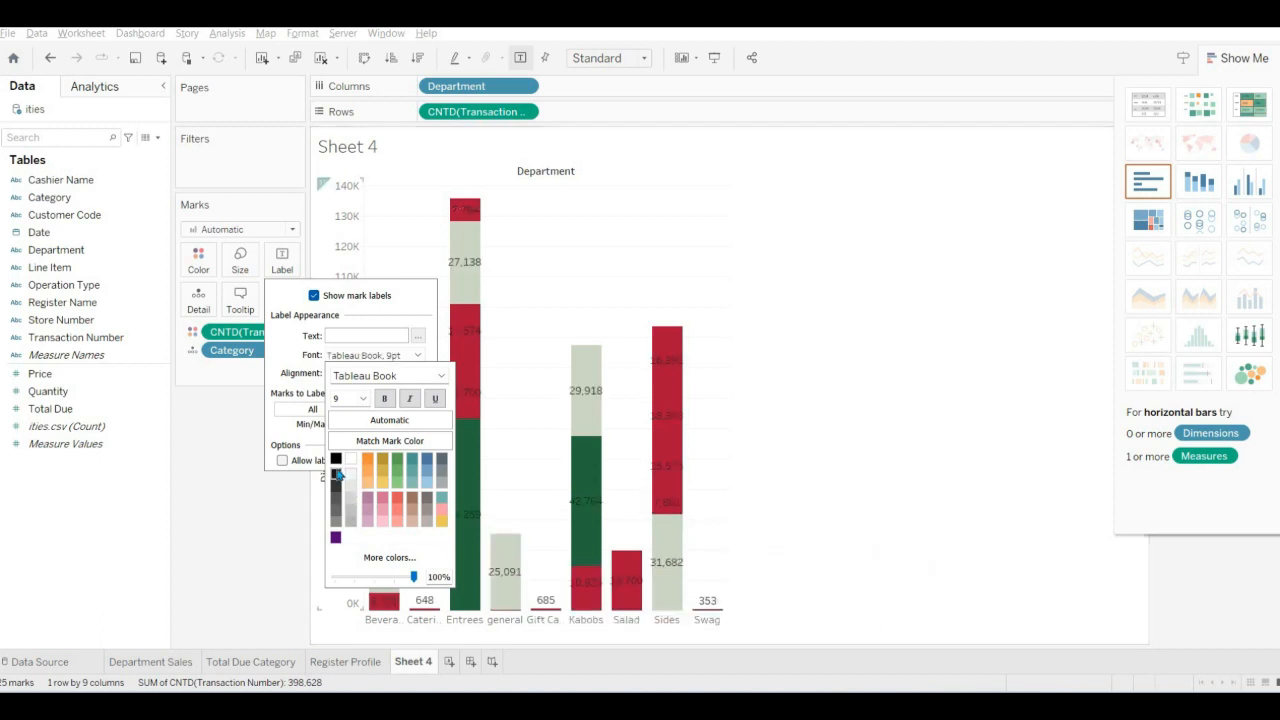
click(200, 505)
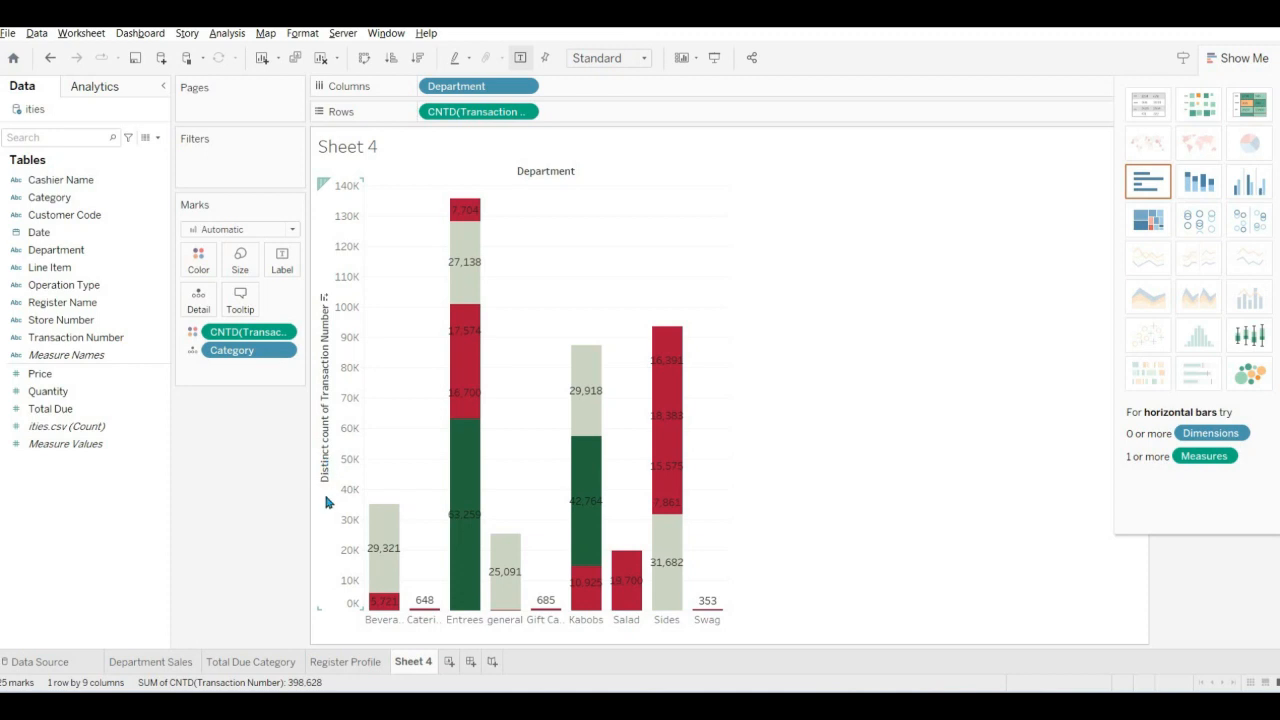
Rename the vertical axis title to "Distinct count Transactions".
right_click(329, 381)
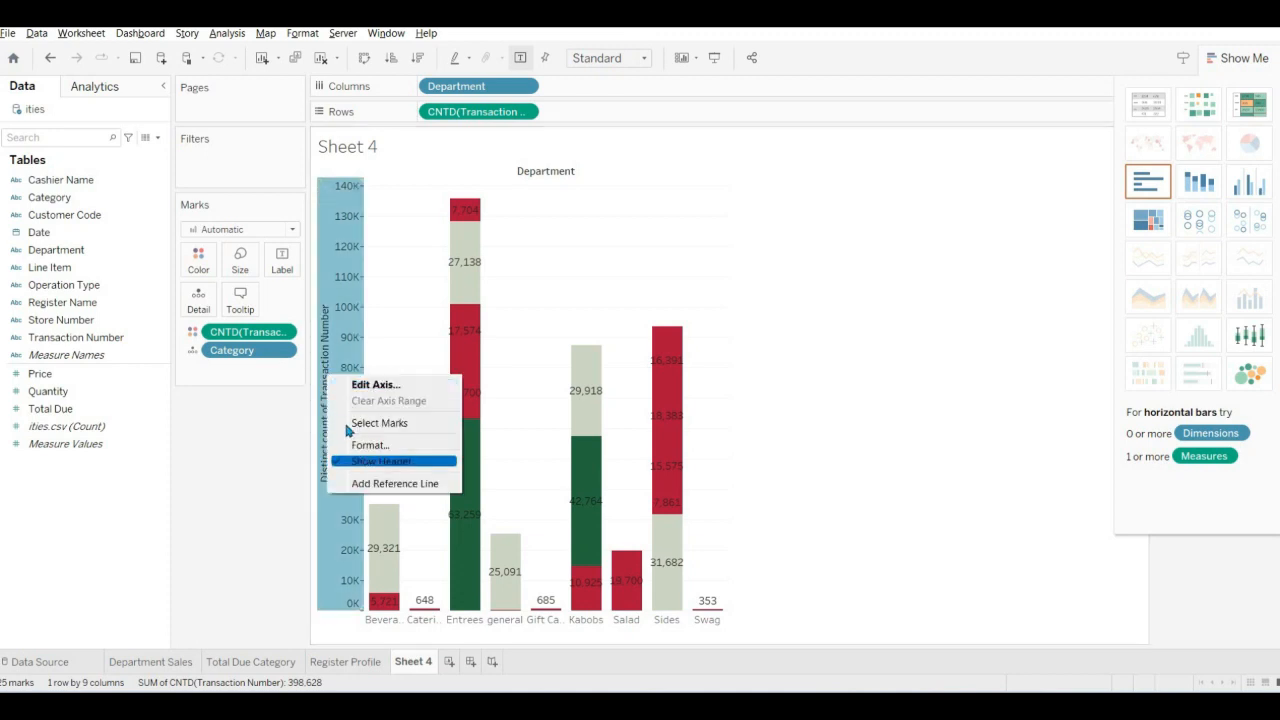
right_click(324, 356)
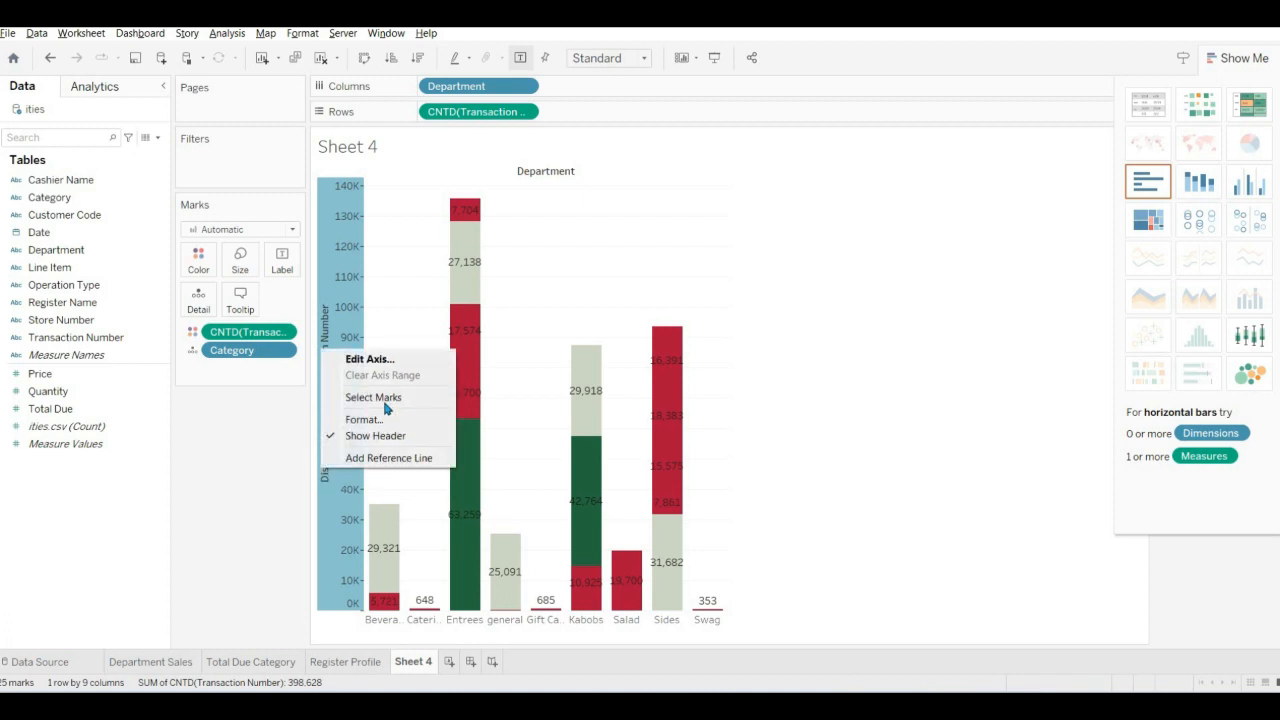
click(404, 370)
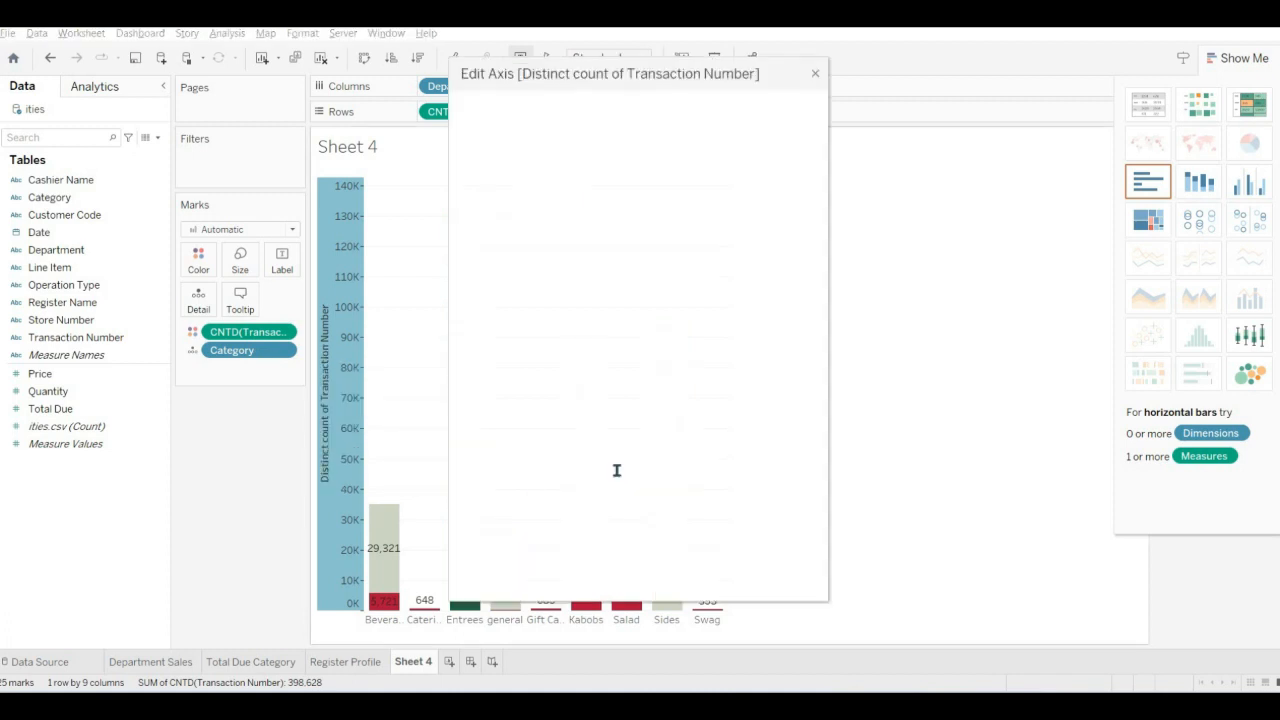
triple_click(565, 461)
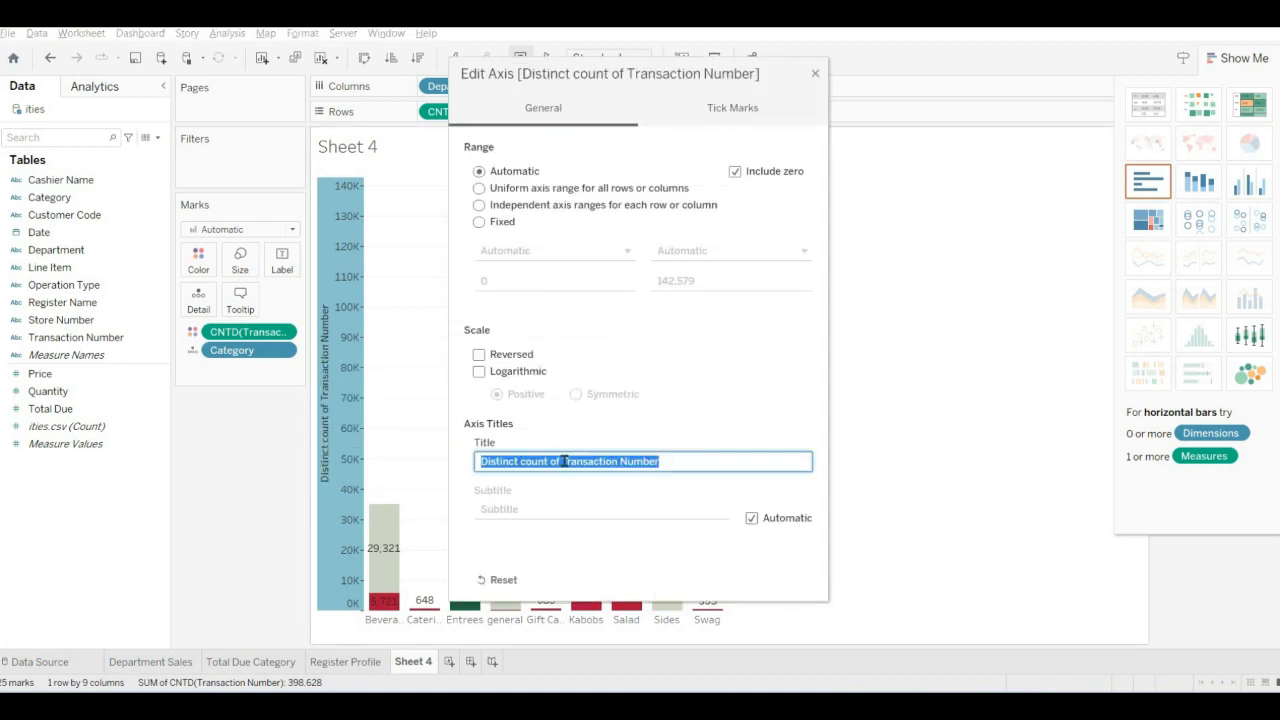
key(Left)
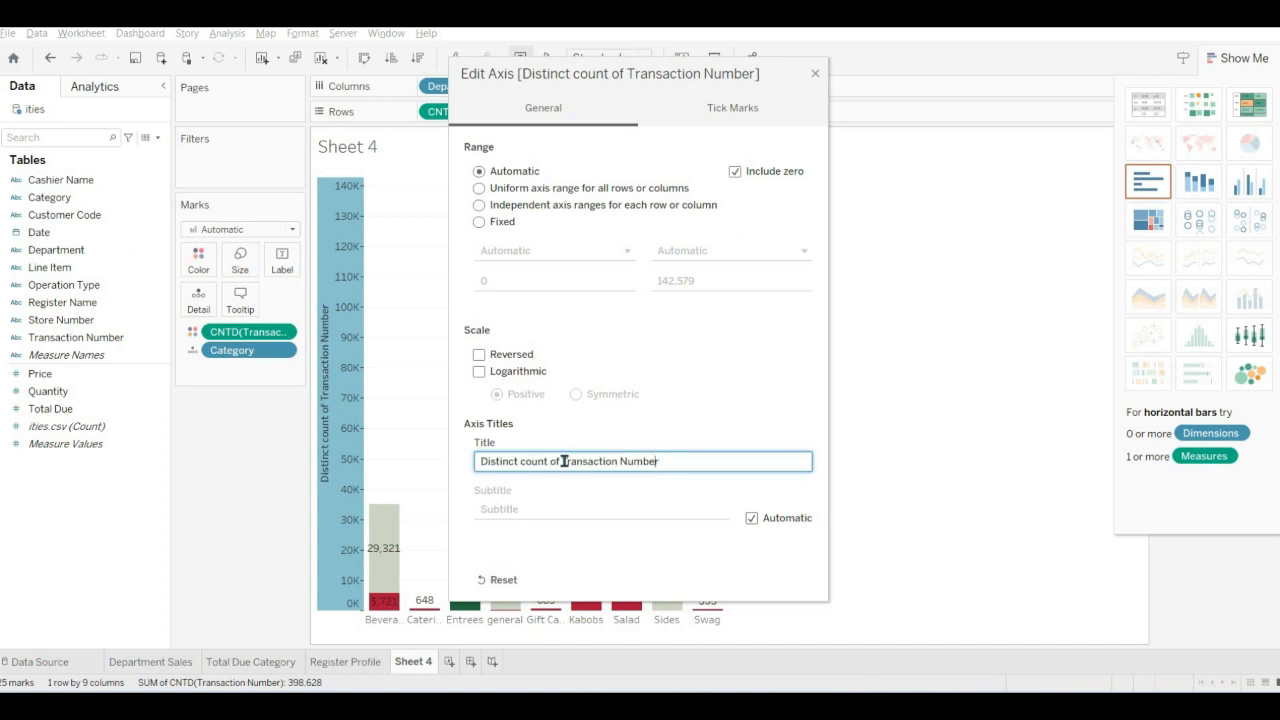
key(BackSpace)
key(BackSpace)
key(BackSpace)
key(BackSpace)
key(BackSpace)
key(BackSpace)
key(BackSpace)
key(BackSpace)
text(ons)
click(563, 461)
key(BackSpace)
key(BackSpace)
key(BackSpace)
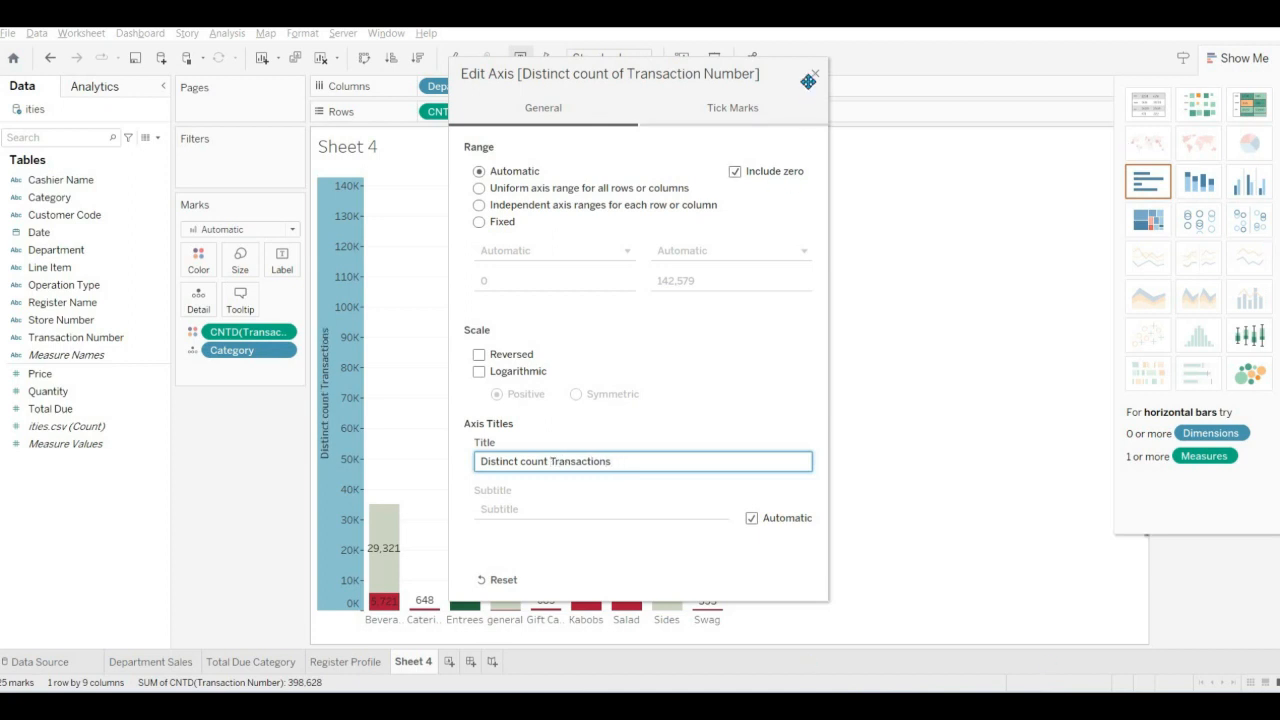
click(814, 76)
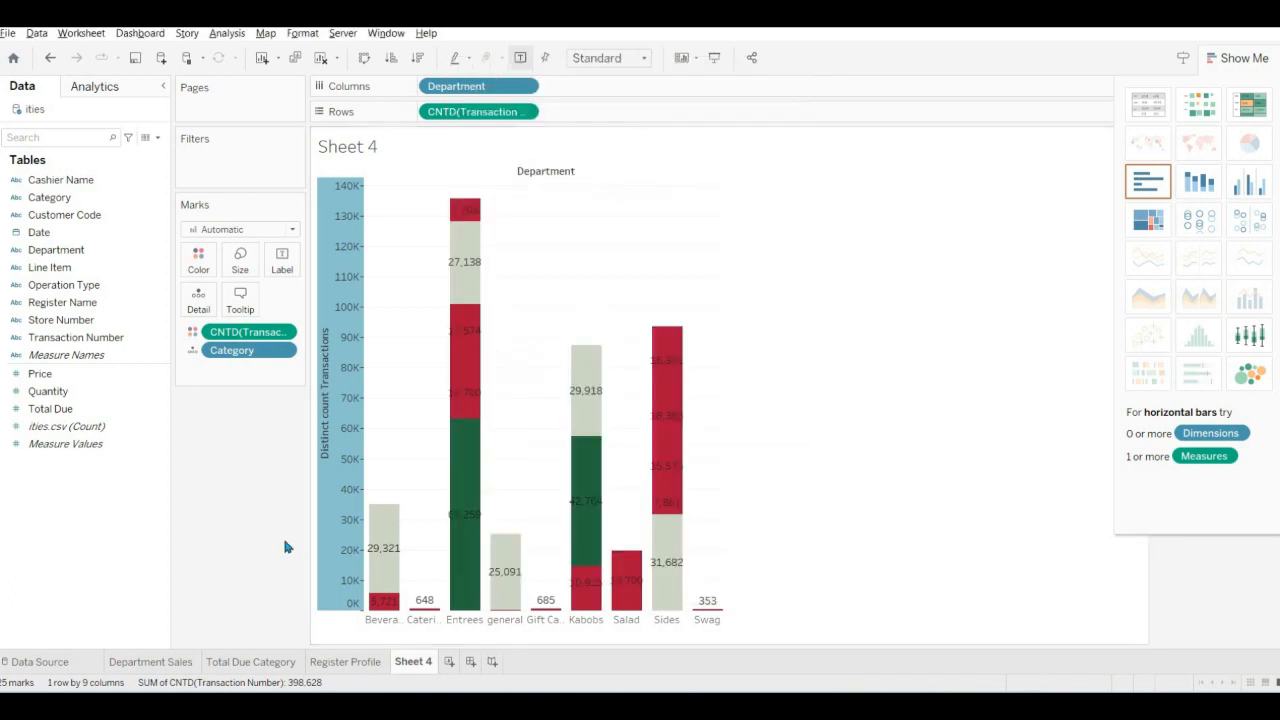
Format the vertical axis text in Times New Roman, size 10.
right_click(336, 432)
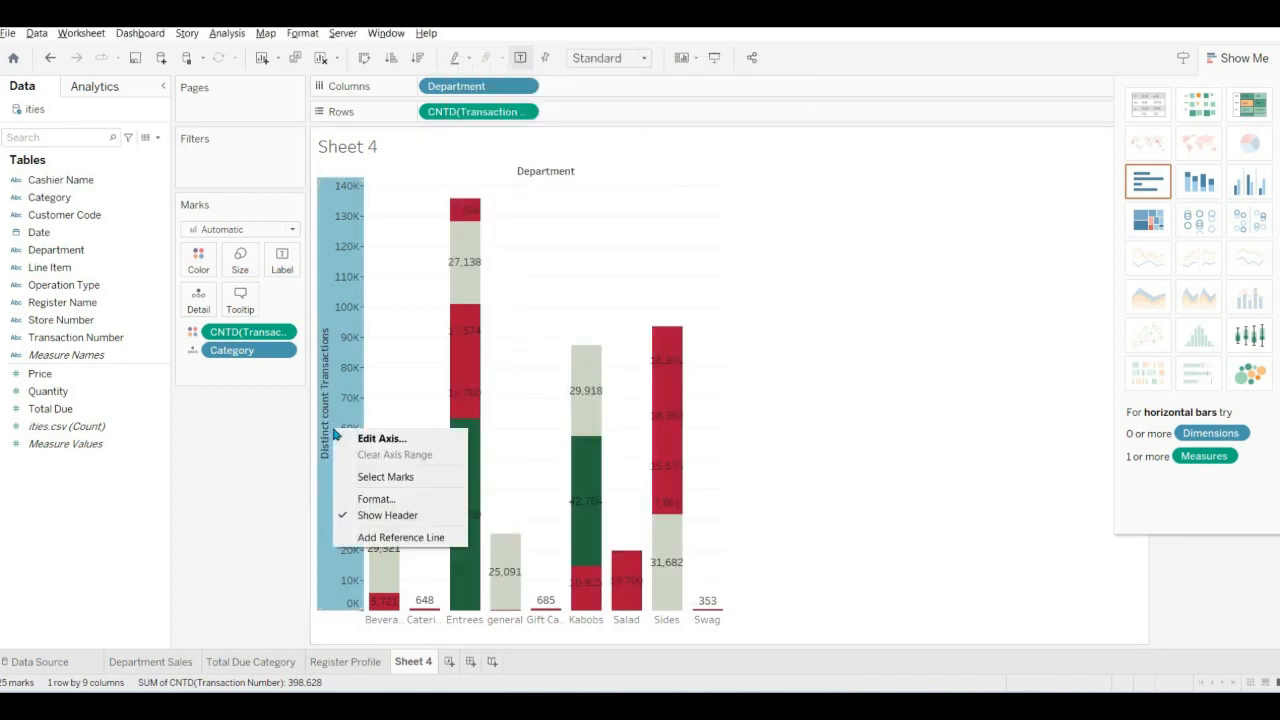
click(390, 500)
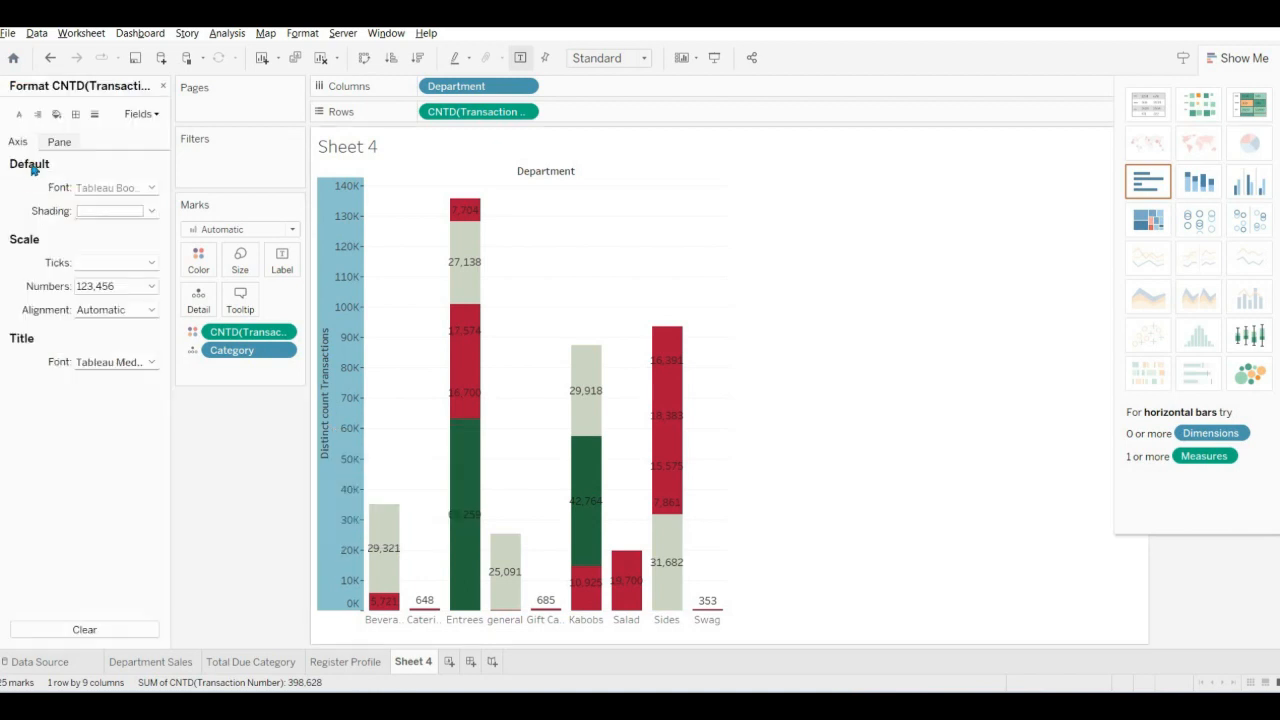
click(125, 188)
click(130, 210)
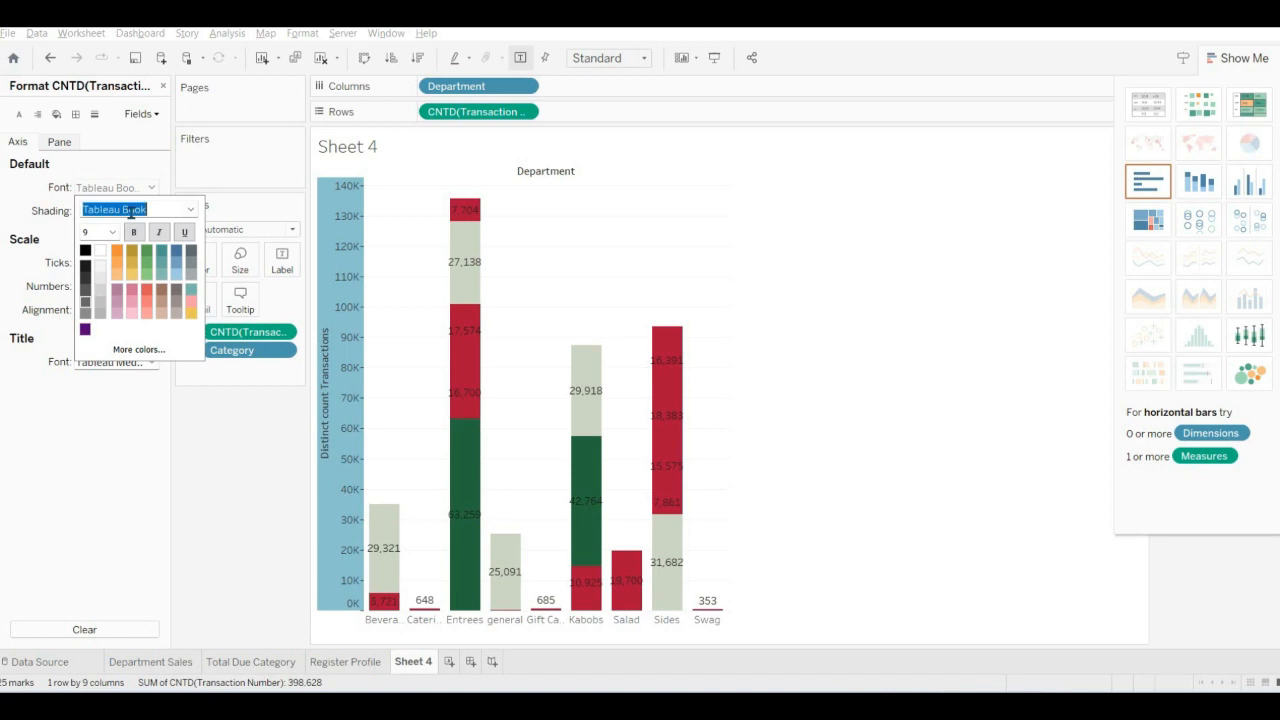
text(times)
key(Tab)
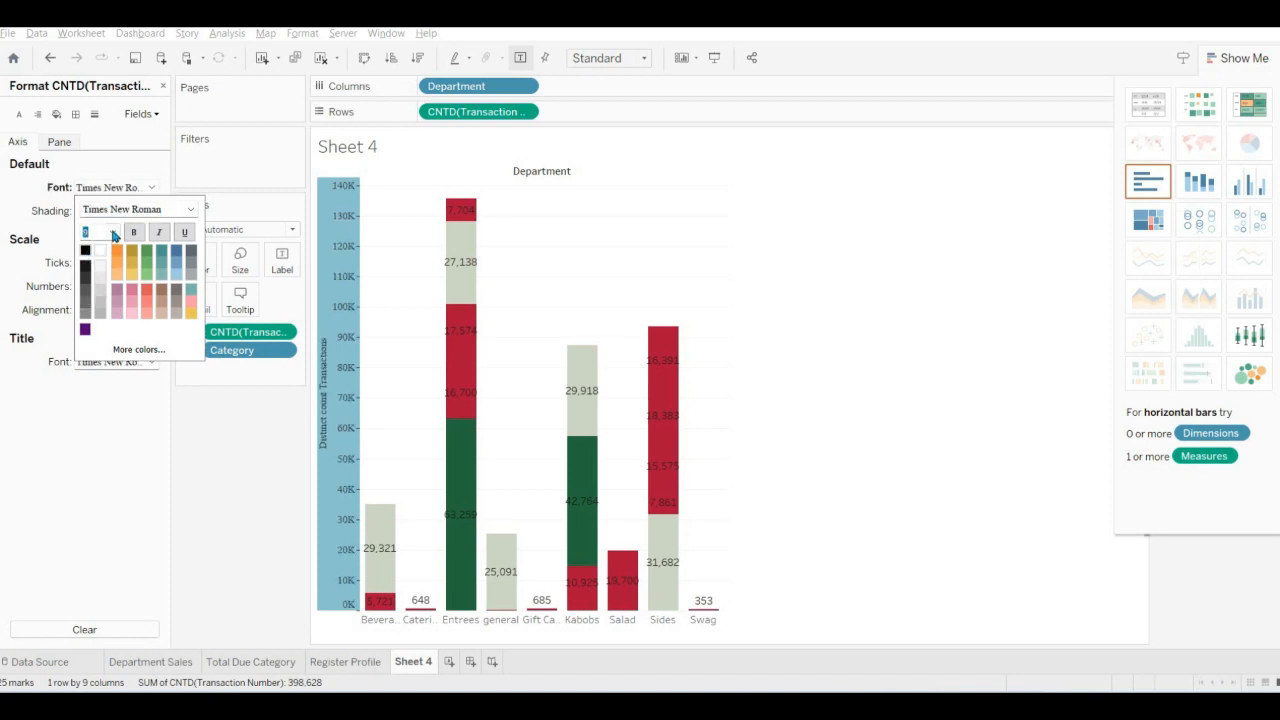
click(112, 232)
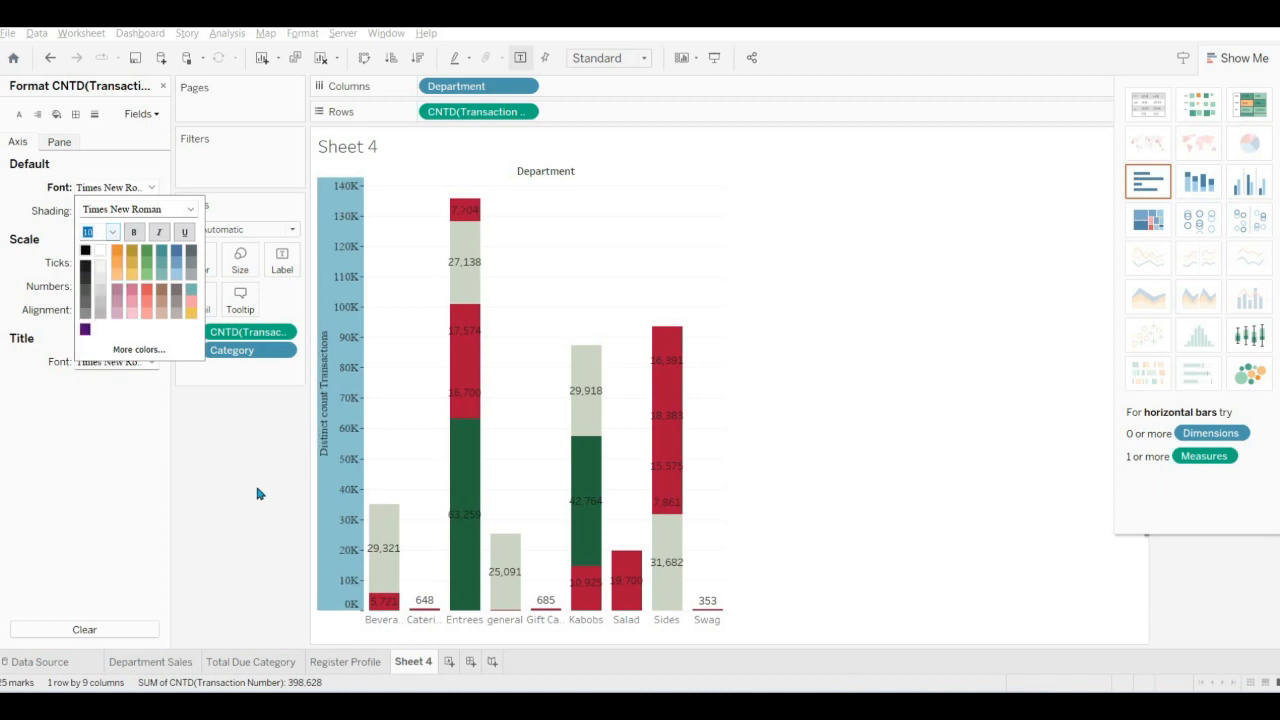
click(276, 518)
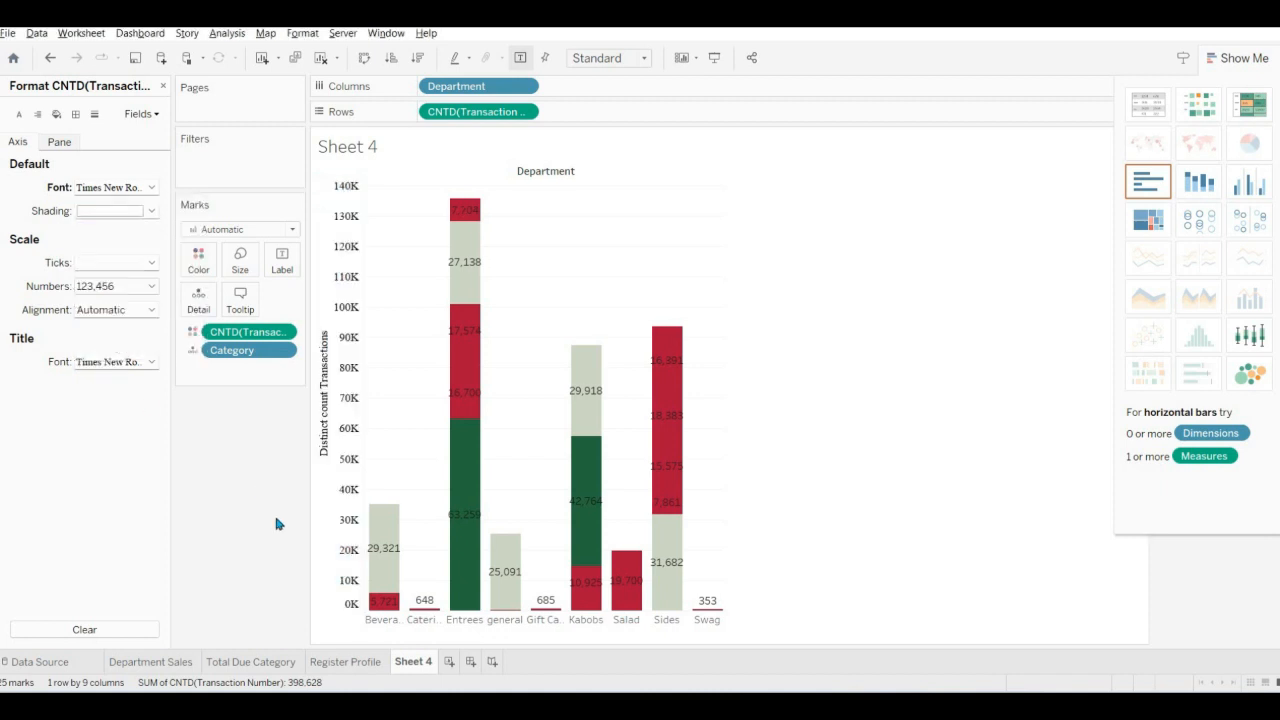
Format the Department header labels beneath the bars in Times New Roman, size 10.
right_click(544, 622)
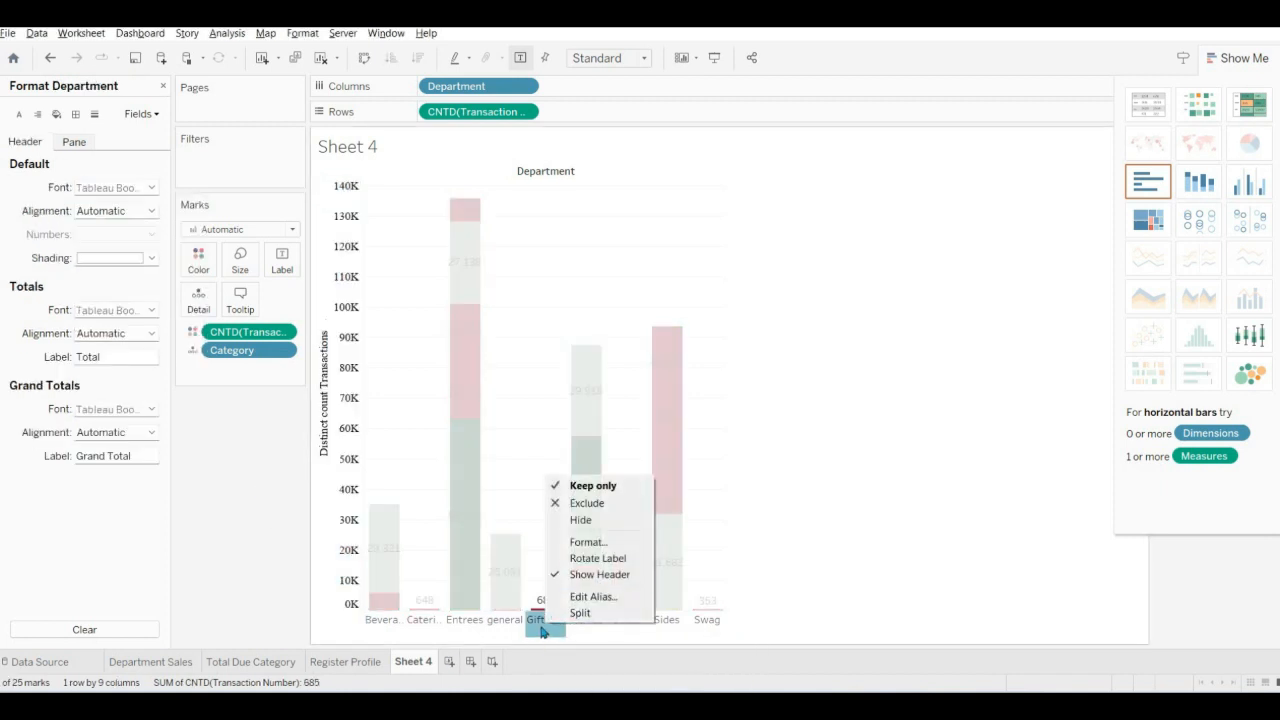
click(588, 541)
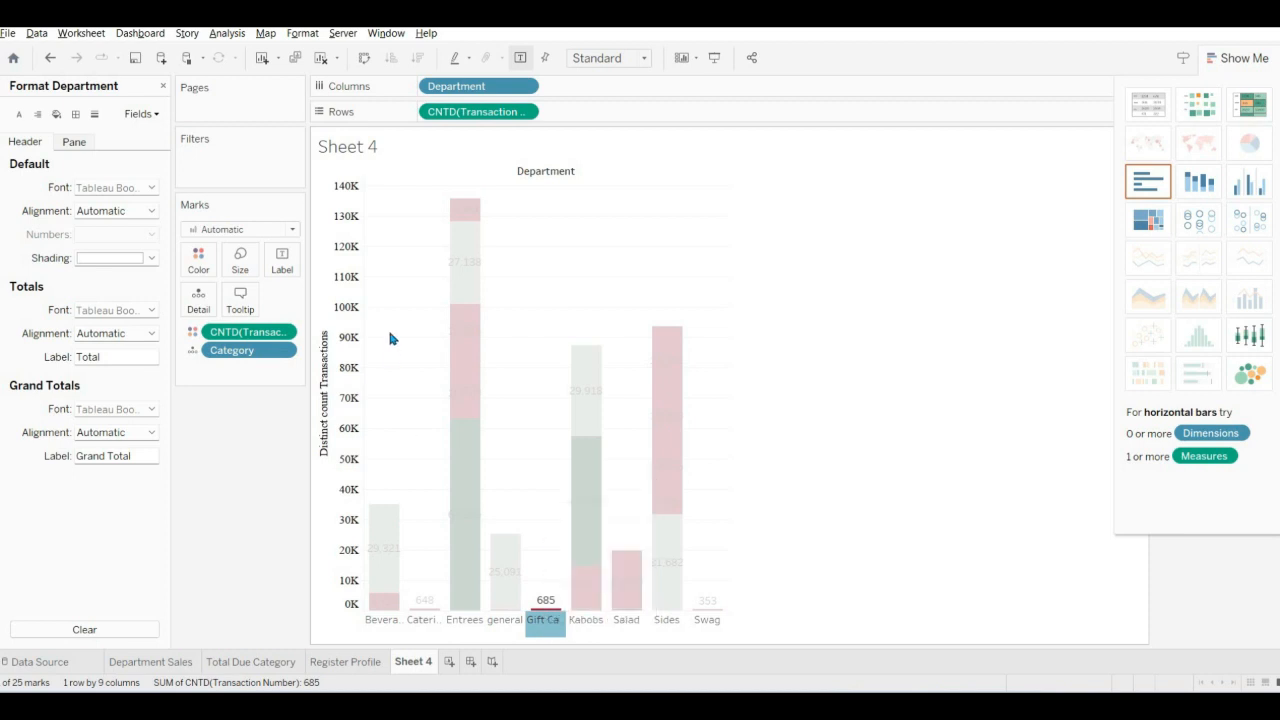
click(143, 187)
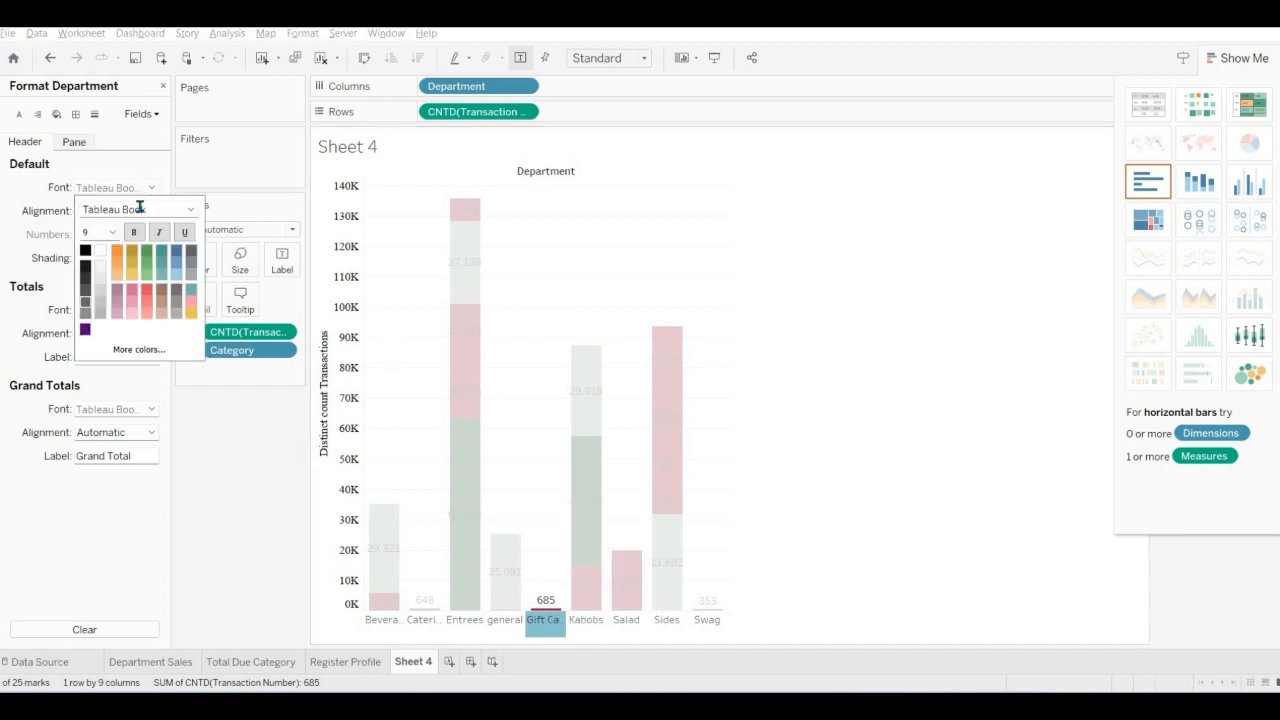
click(140, 208)
text(Times)
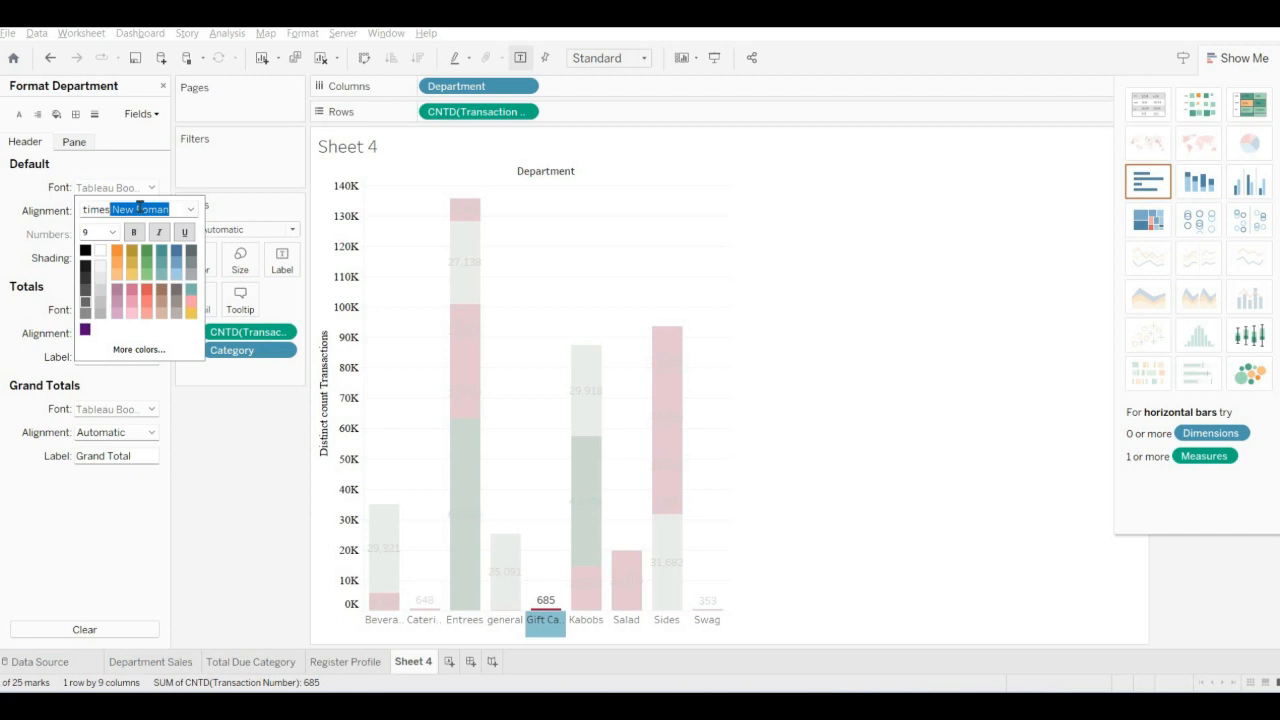
key(Tab)
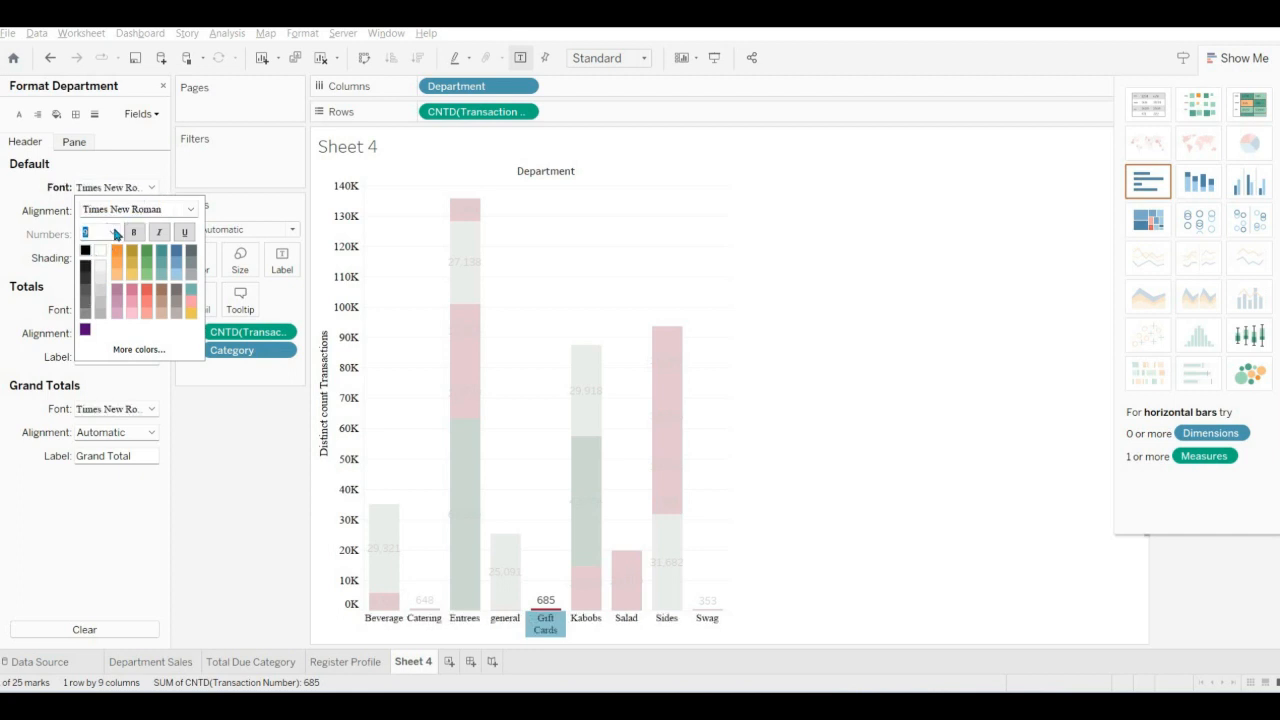
click(113, 232)
click(98, 277)
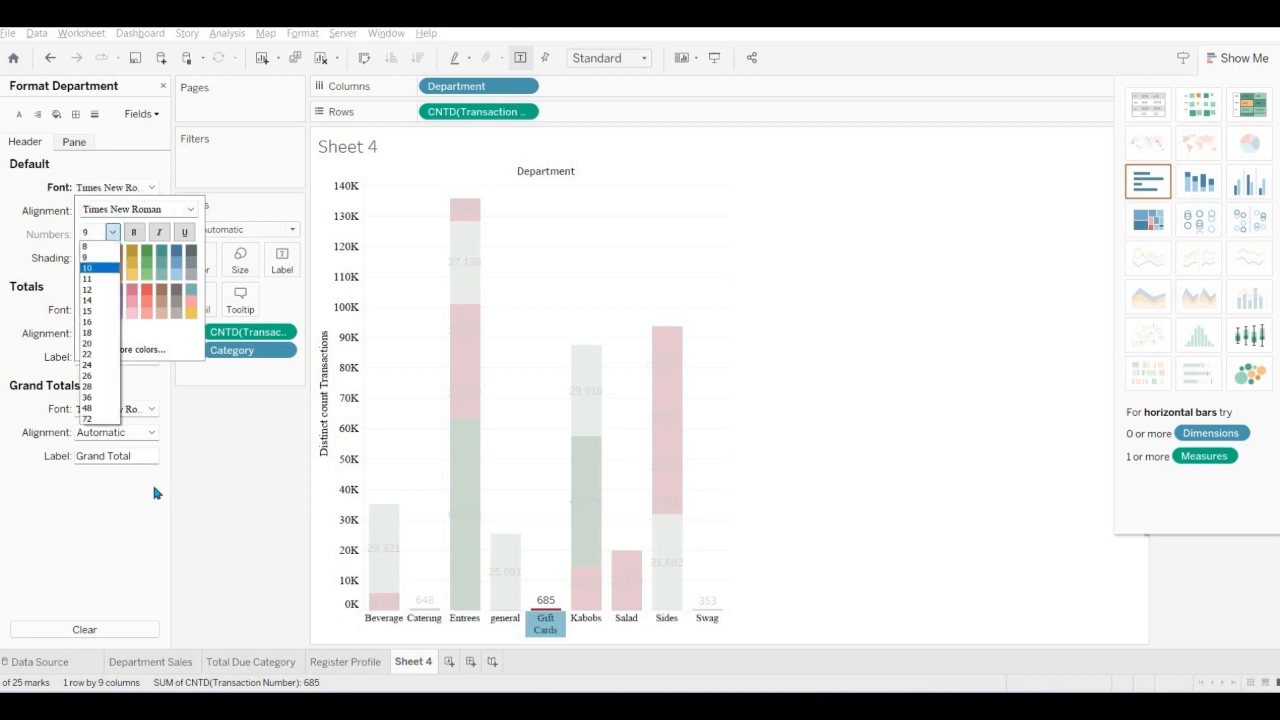
click(871, 567)
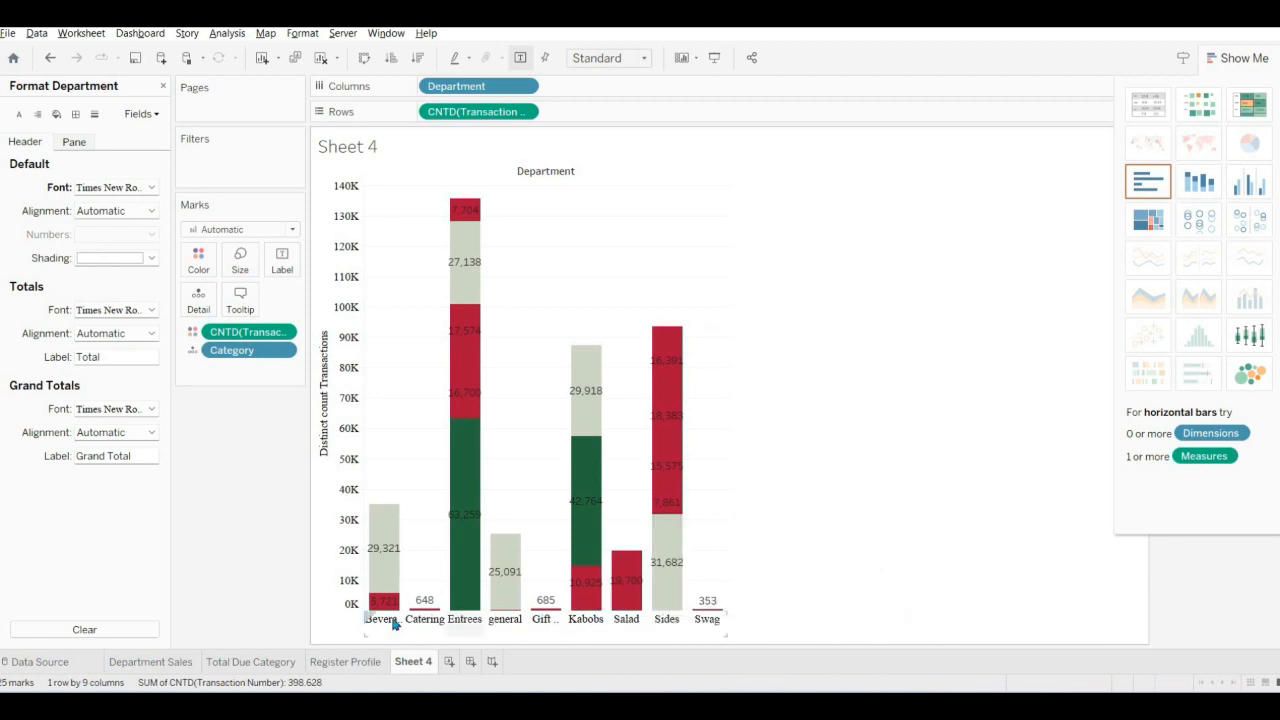
mouse_move(390, 617)
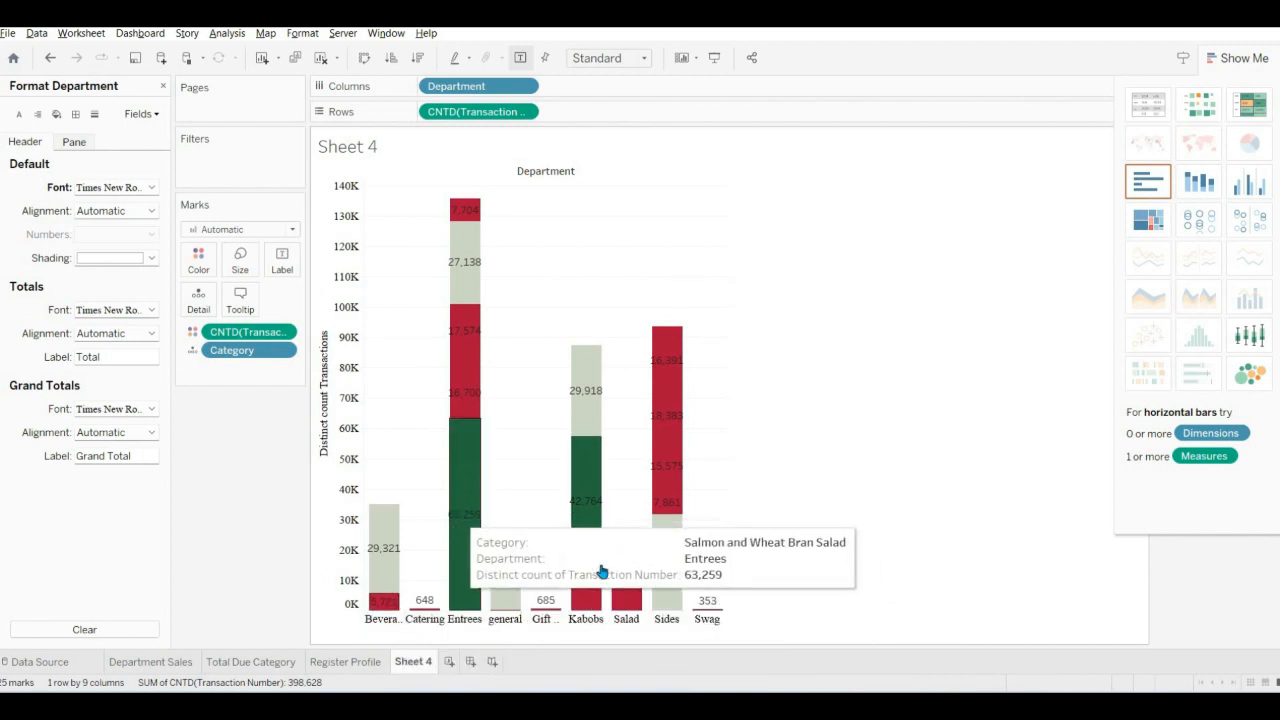
mouse_move(594, 532)
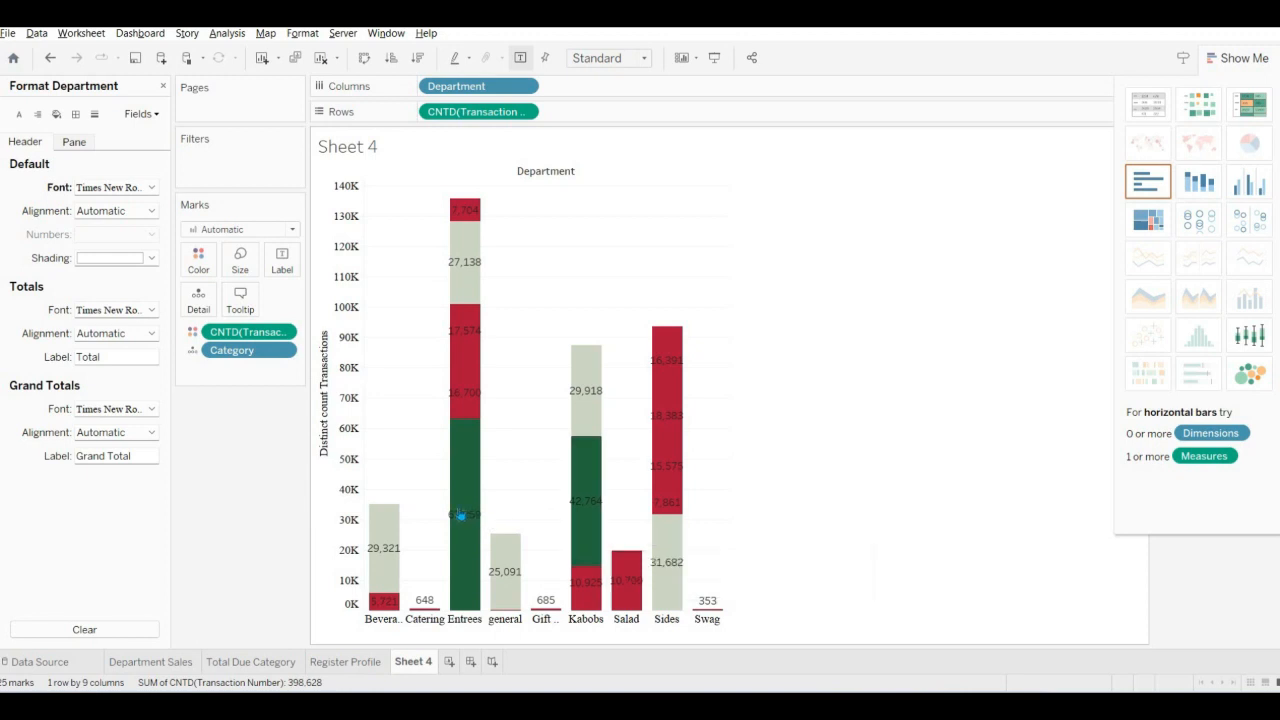
mouse_move(460, 514)
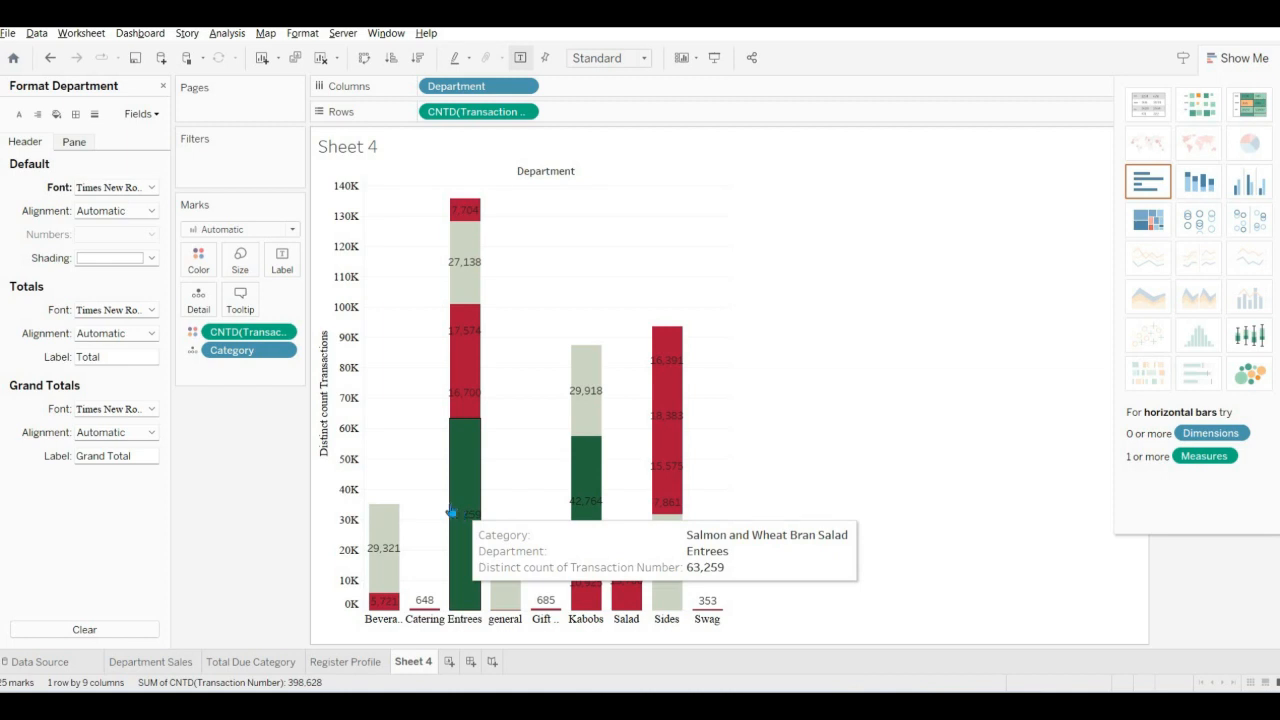
Replace the sheet title with "Department Category Transactions" in Times New Roman, size 12.
double_click(364, 132)
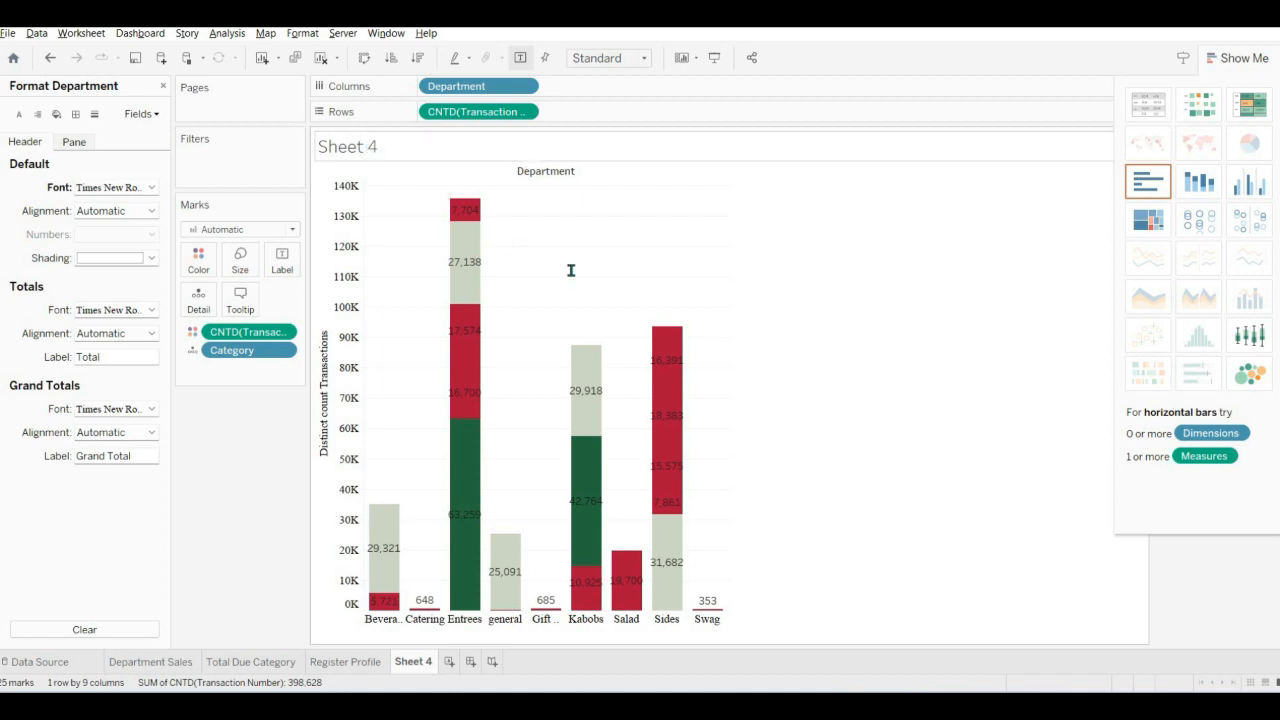
key(ctrl+a)
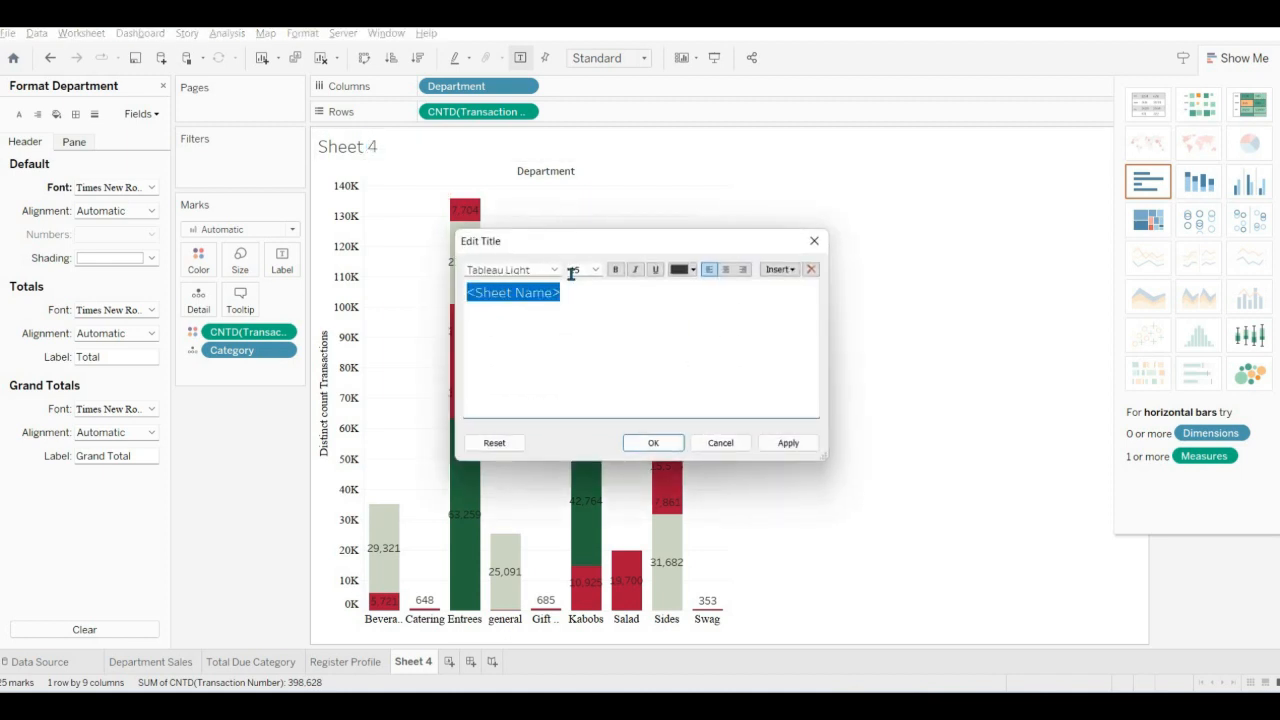
text(Departmen)
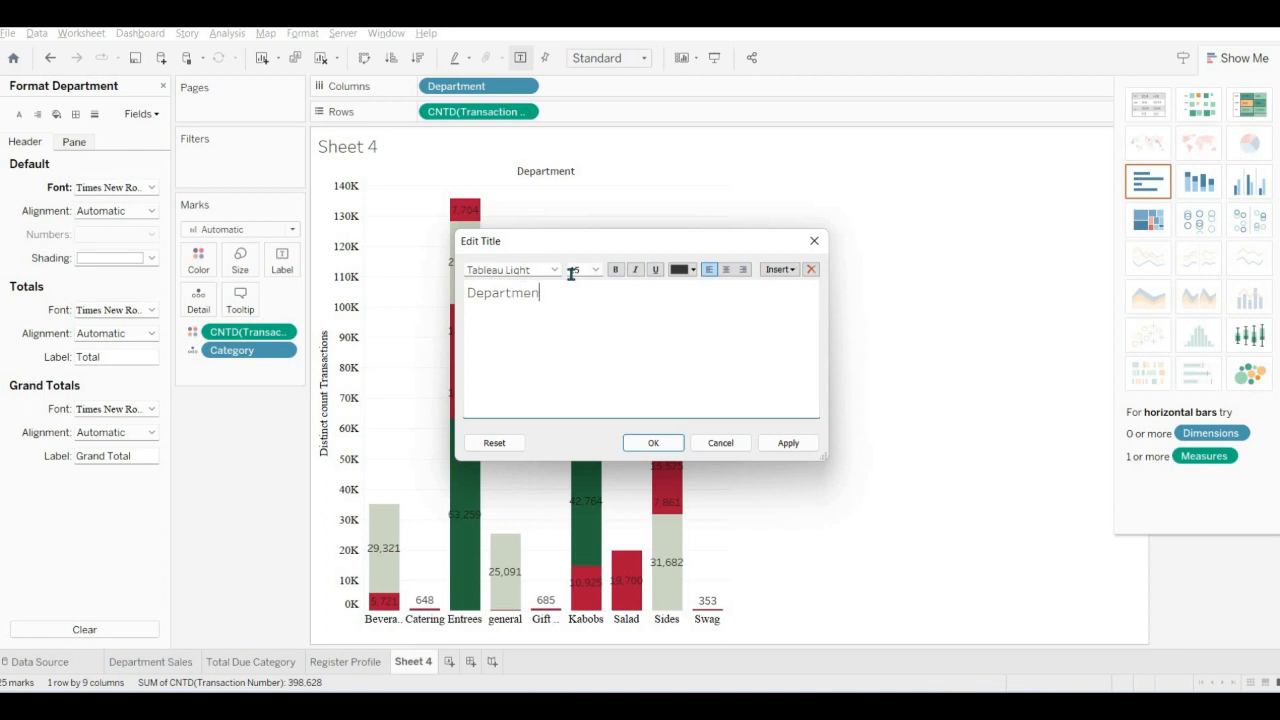
text(t Category Transactions)
key(ctrl+a)
click(554, 269)
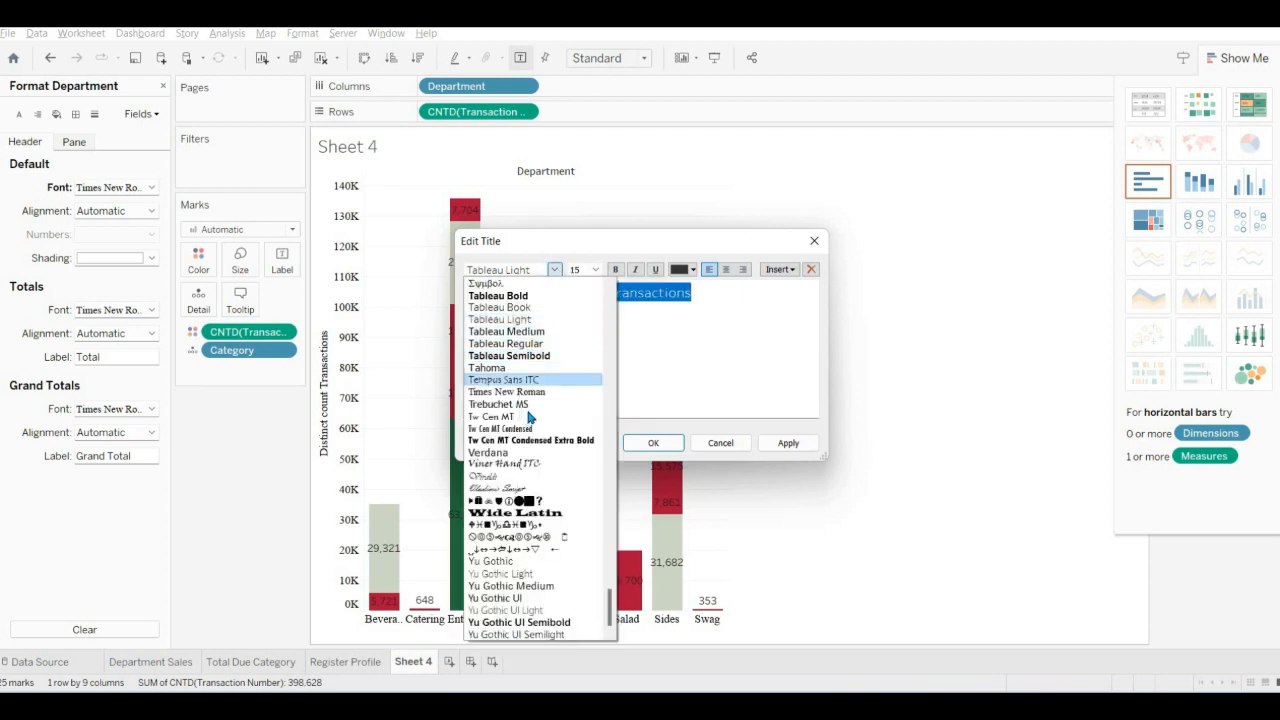
click(506, 391)
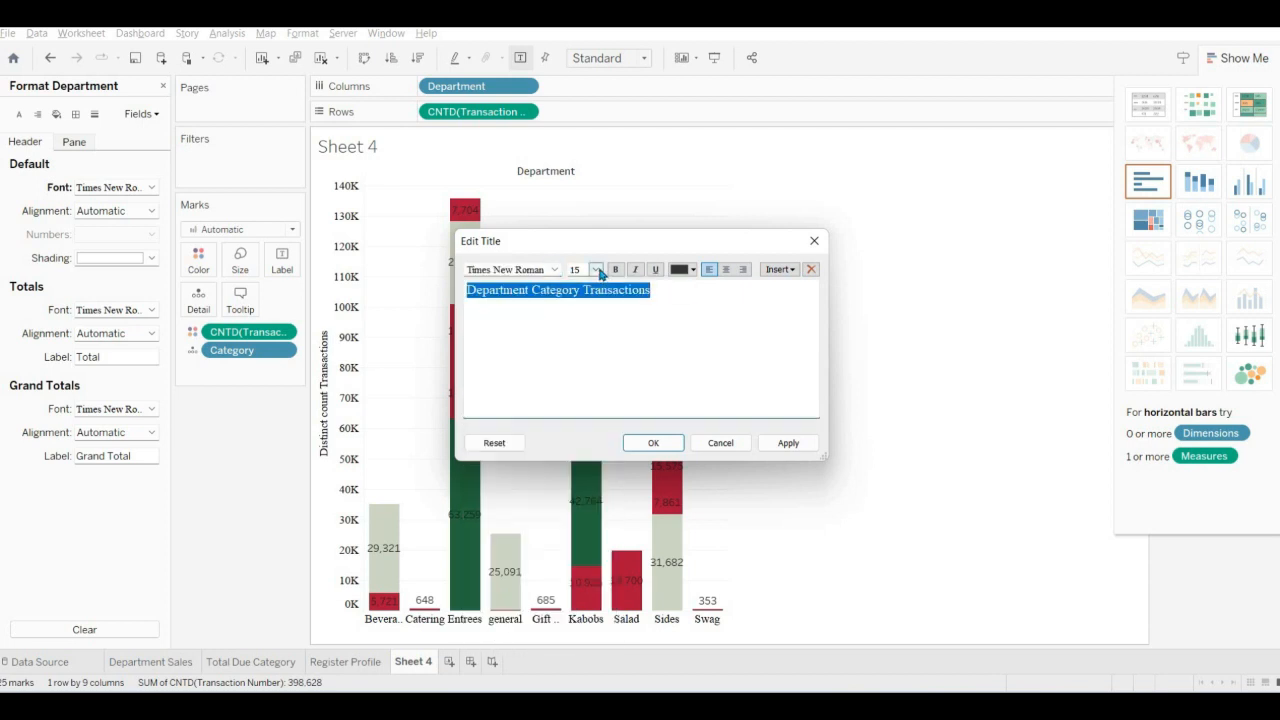
click(596, 270)
click(587, 325)
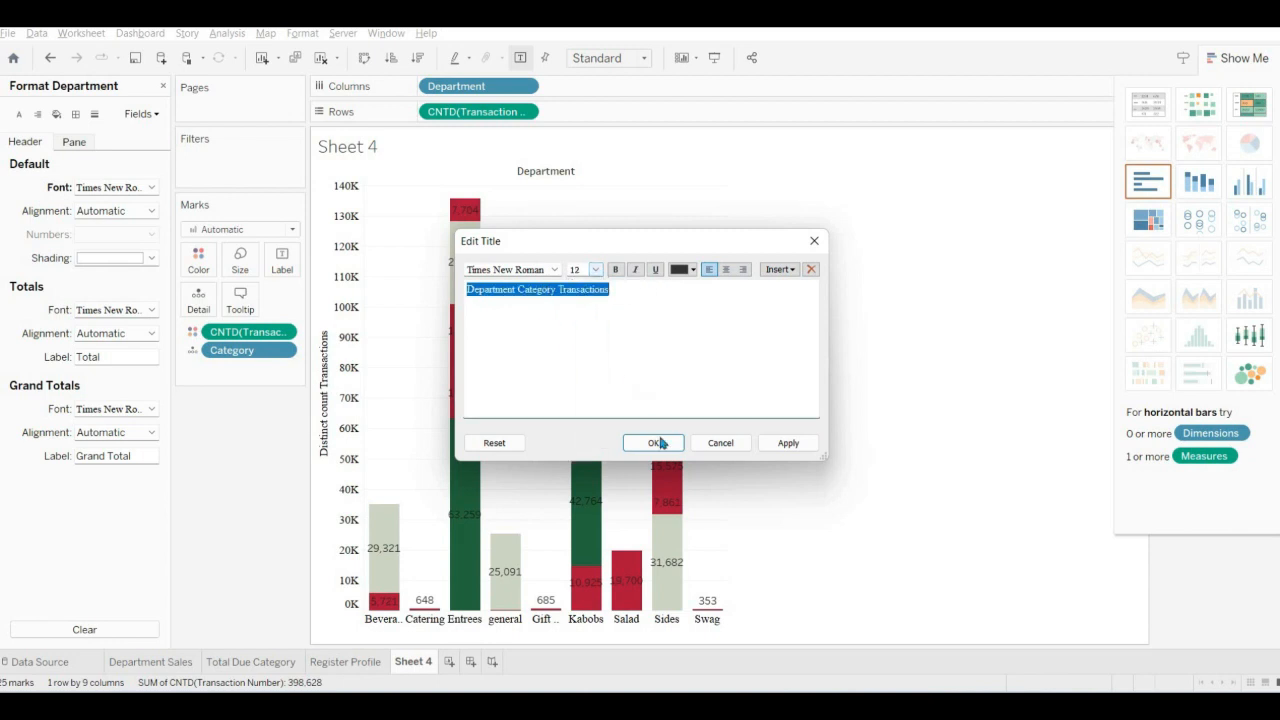
click(655, 442)
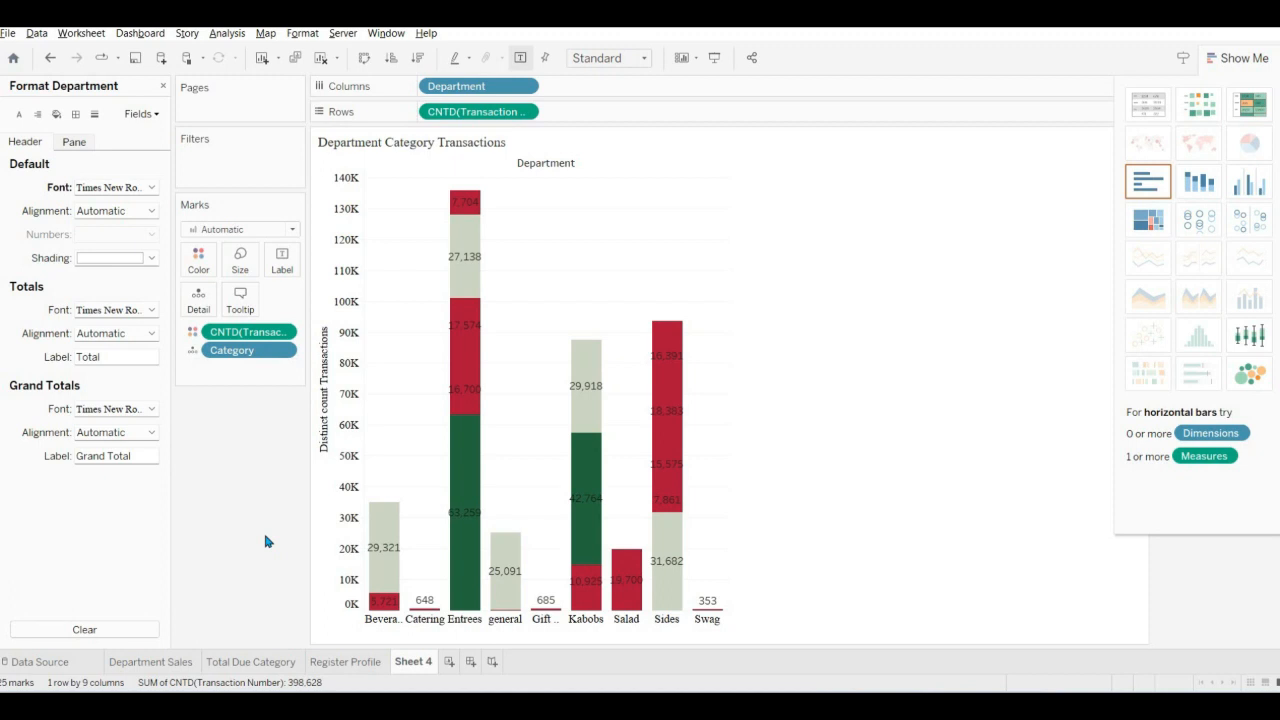
Shade the worksheet title's background with the custom dark purple.
right_click(477, 147)
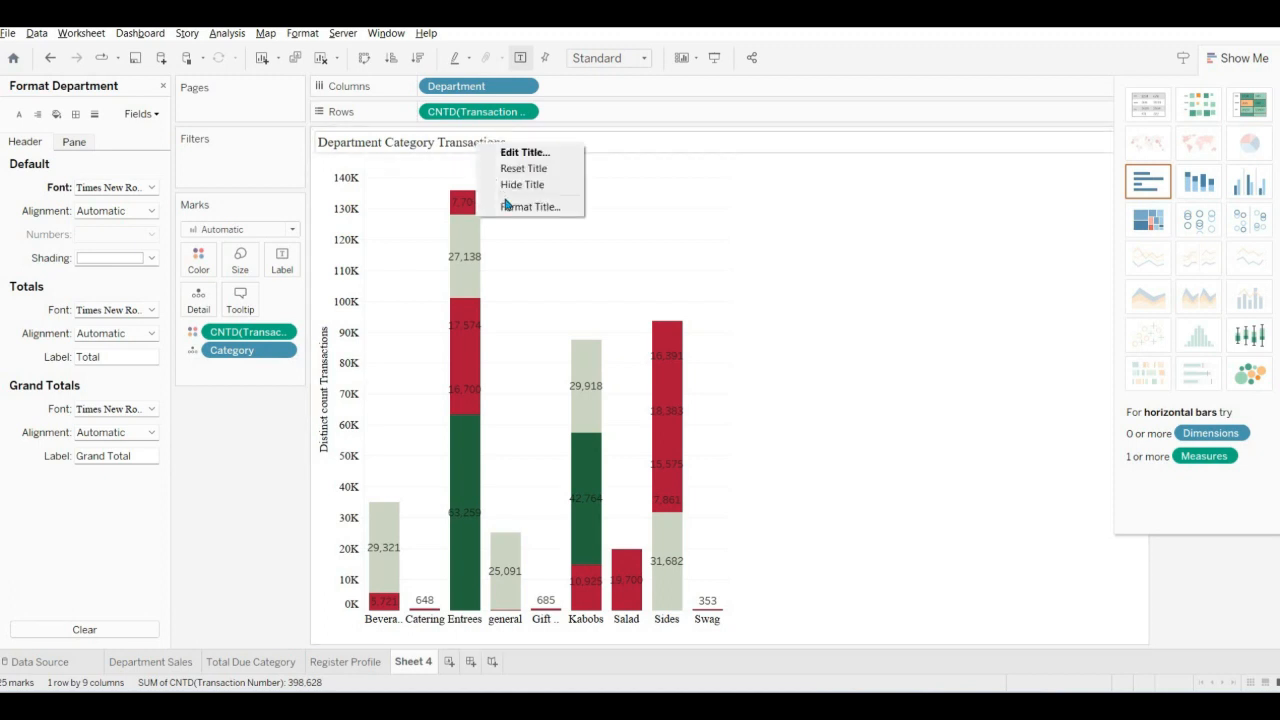
click(509, 207)
click(151, 137)
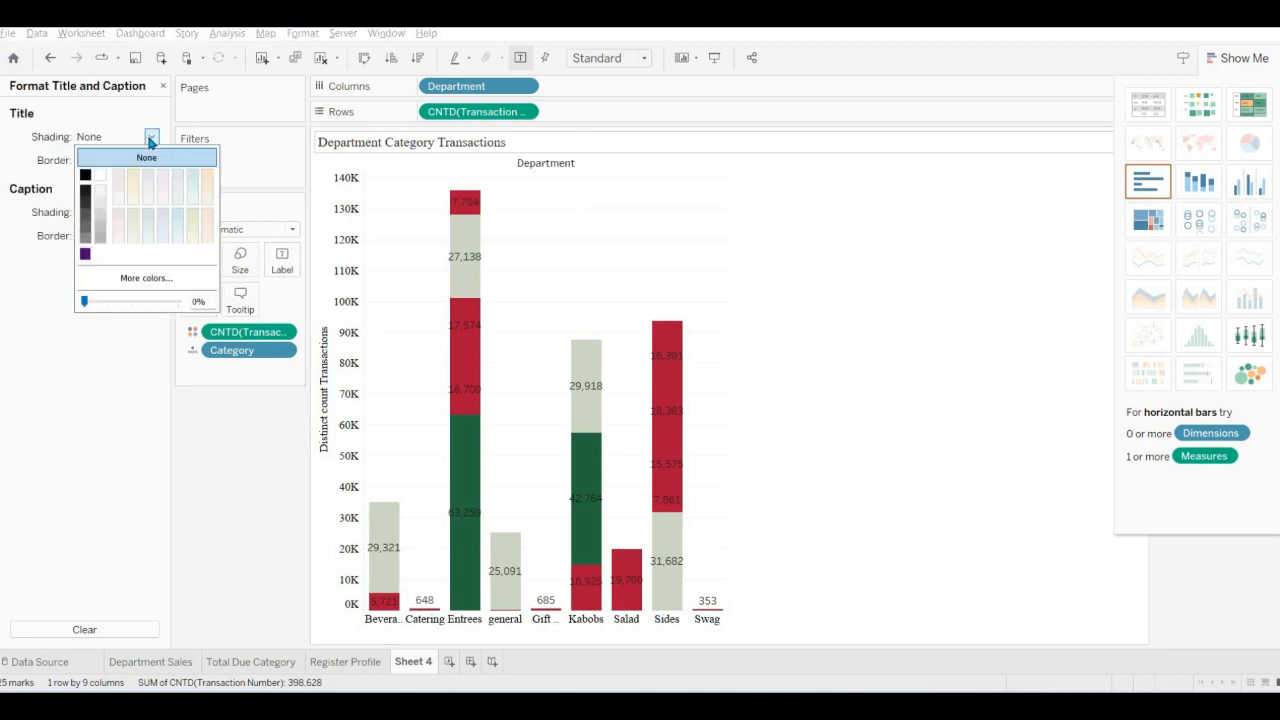
click(85, 254)
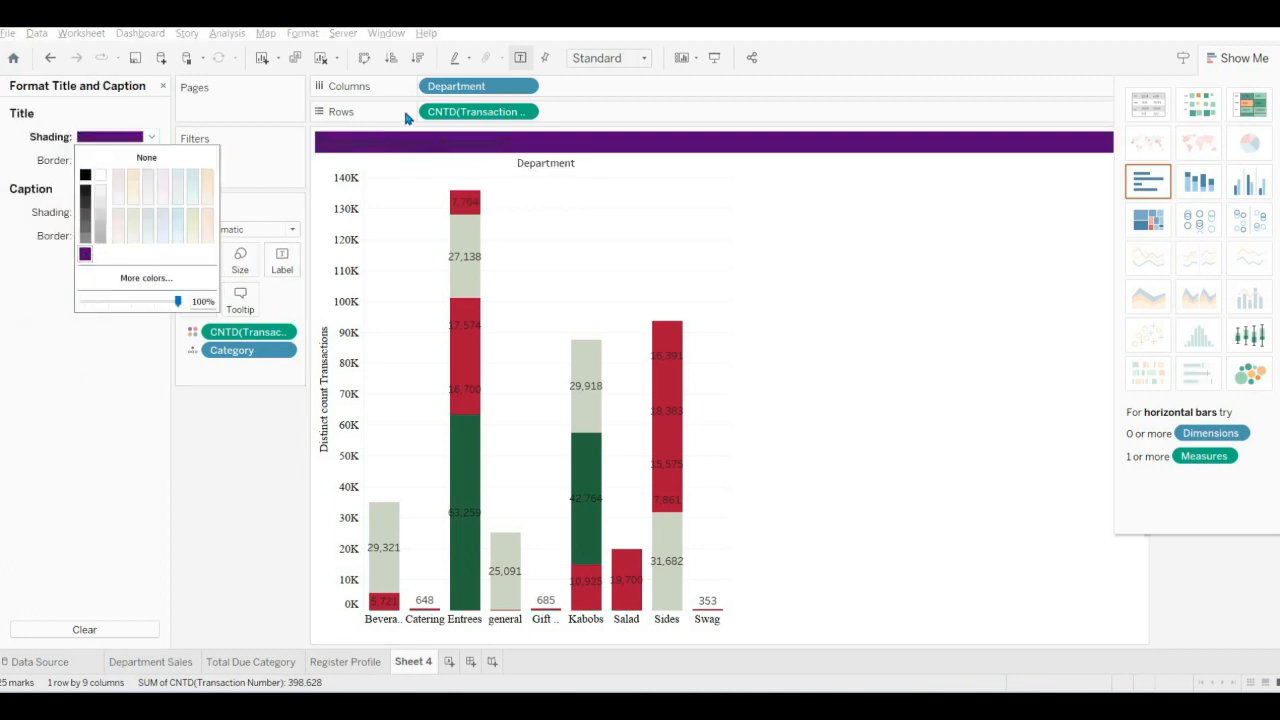
Set the text colour of the "Department Category Transactions" worksheet title to white.
right_click(454, 144)
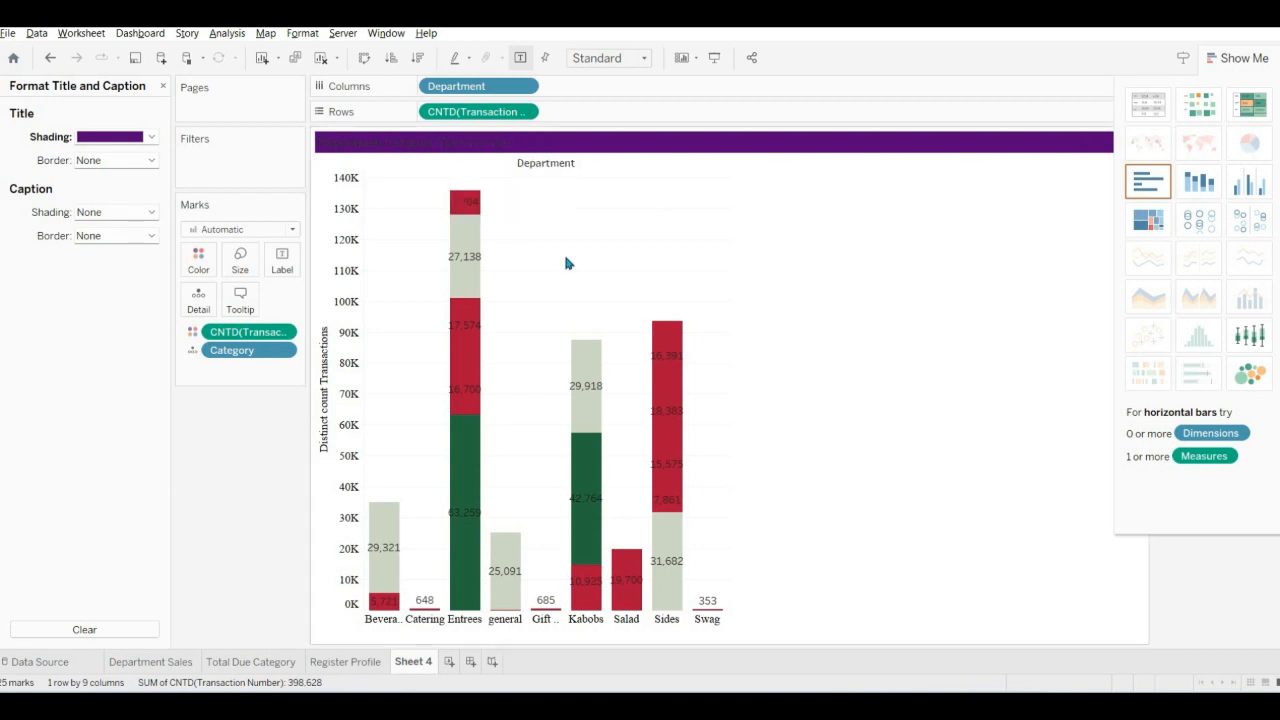
click(503, 149)
key(ctrl+a)
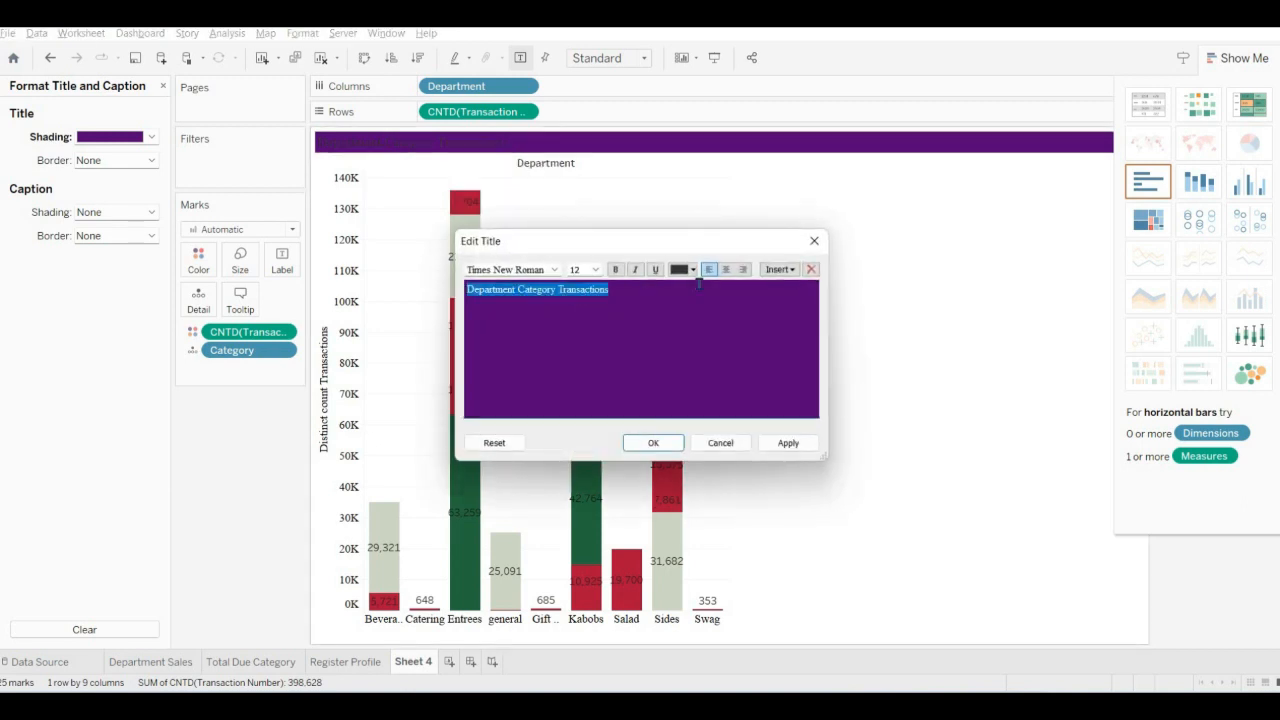
click(692, 270)
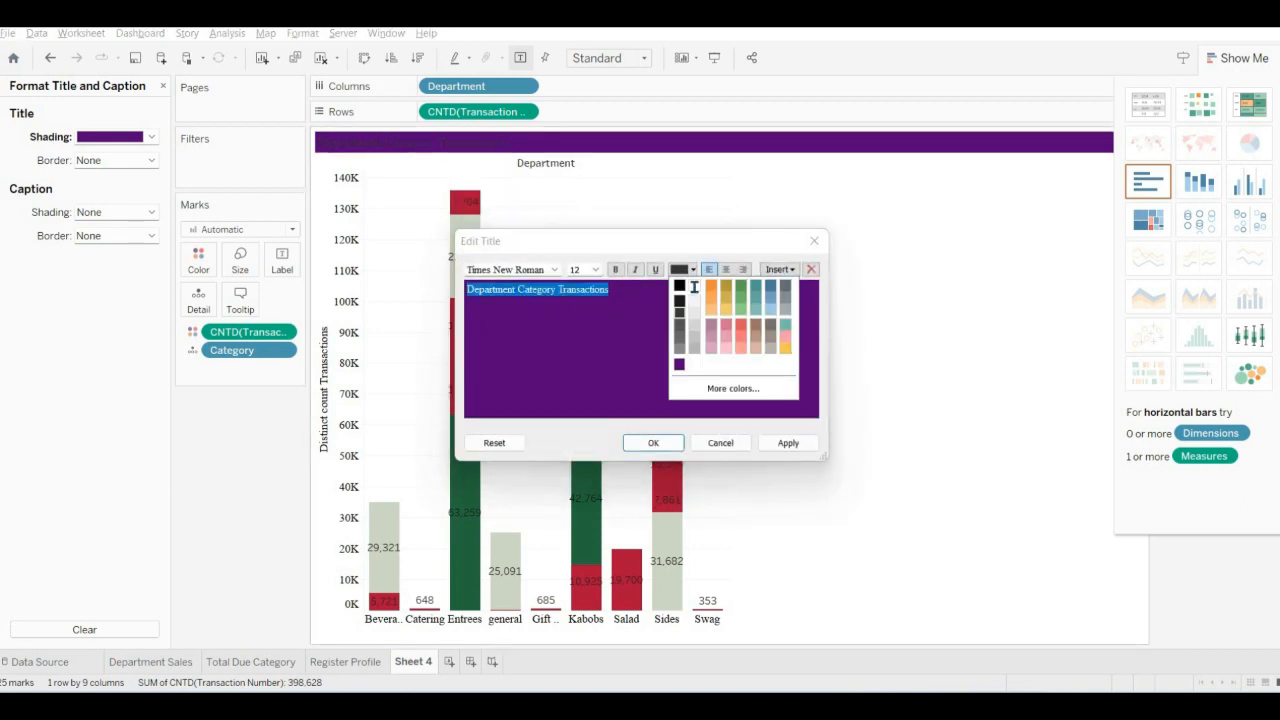
click(694, 287)
click(655, 443)
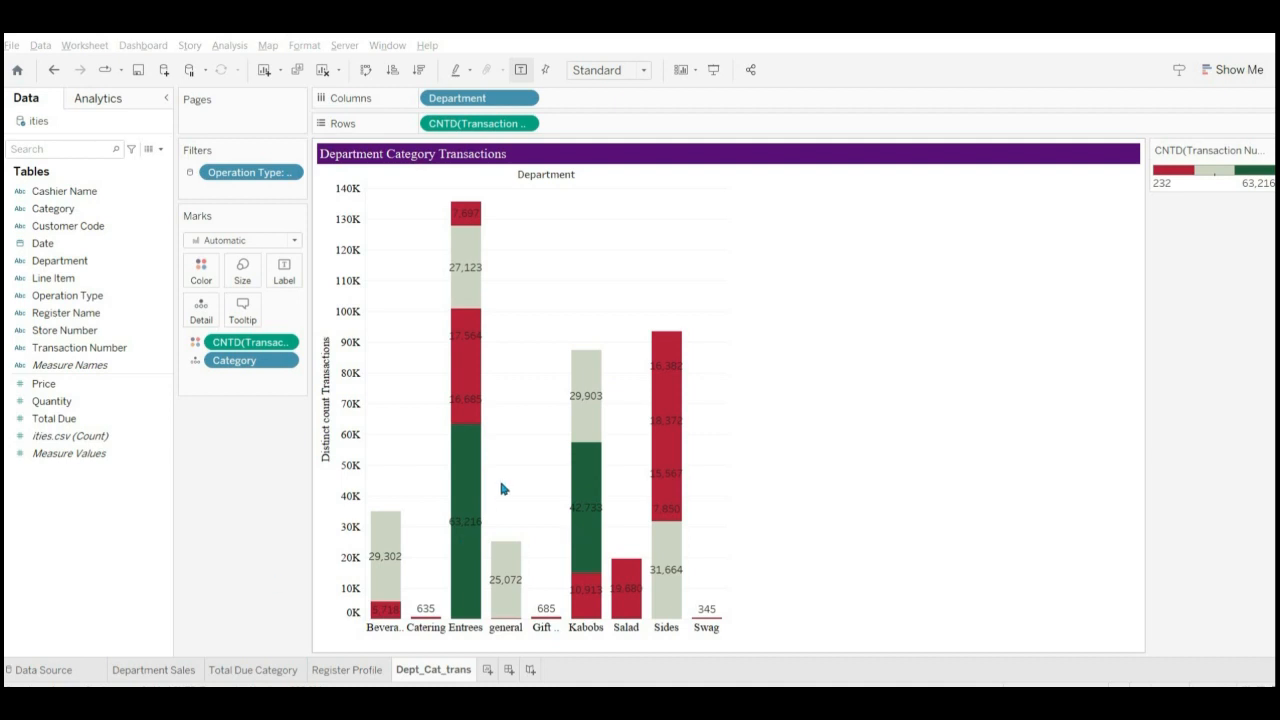
Review the finished Department Sales, Total Due Category, Register Profile and Dept_Cat_trans worksheets one after another.
click(156, 673)
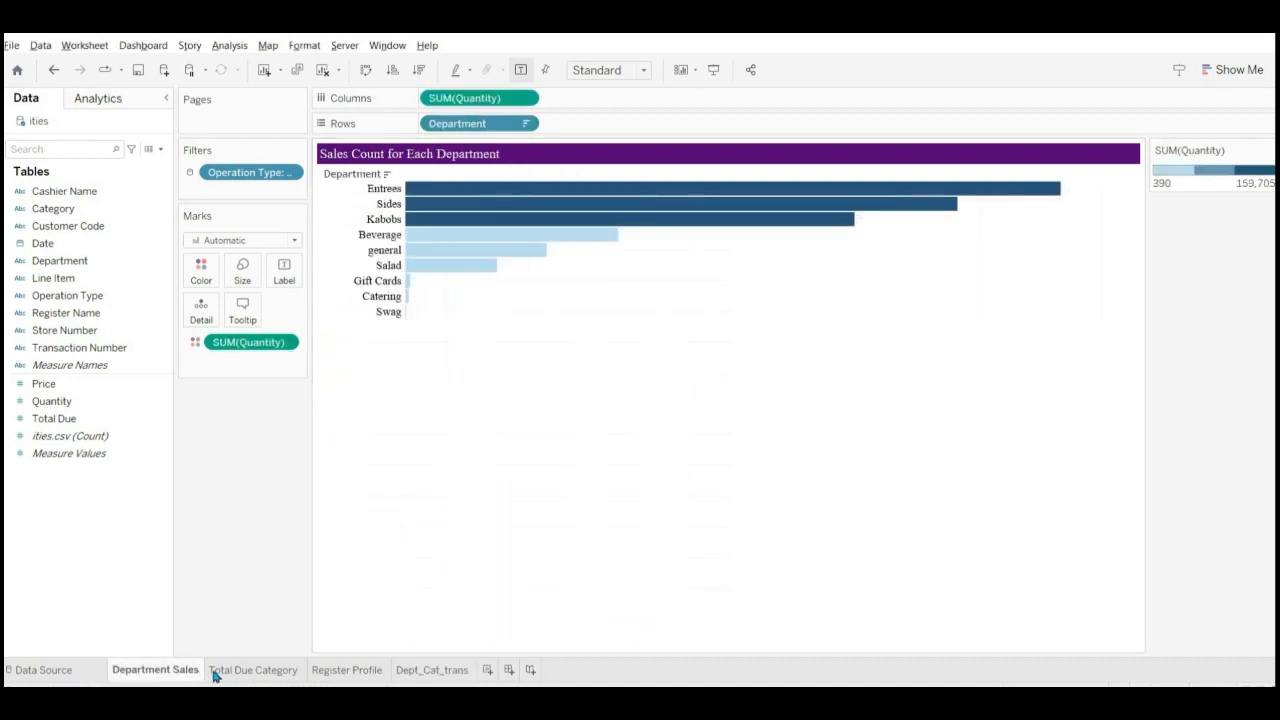
click(238, 676)
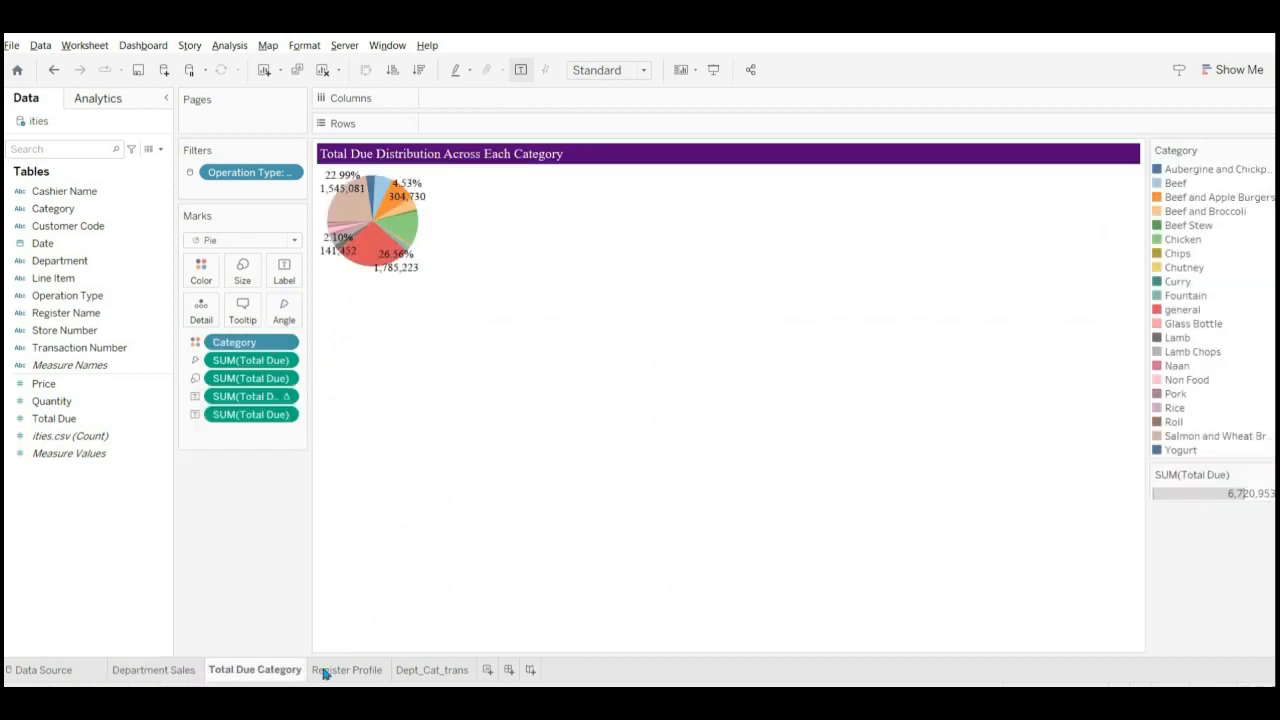
click(340, 673)
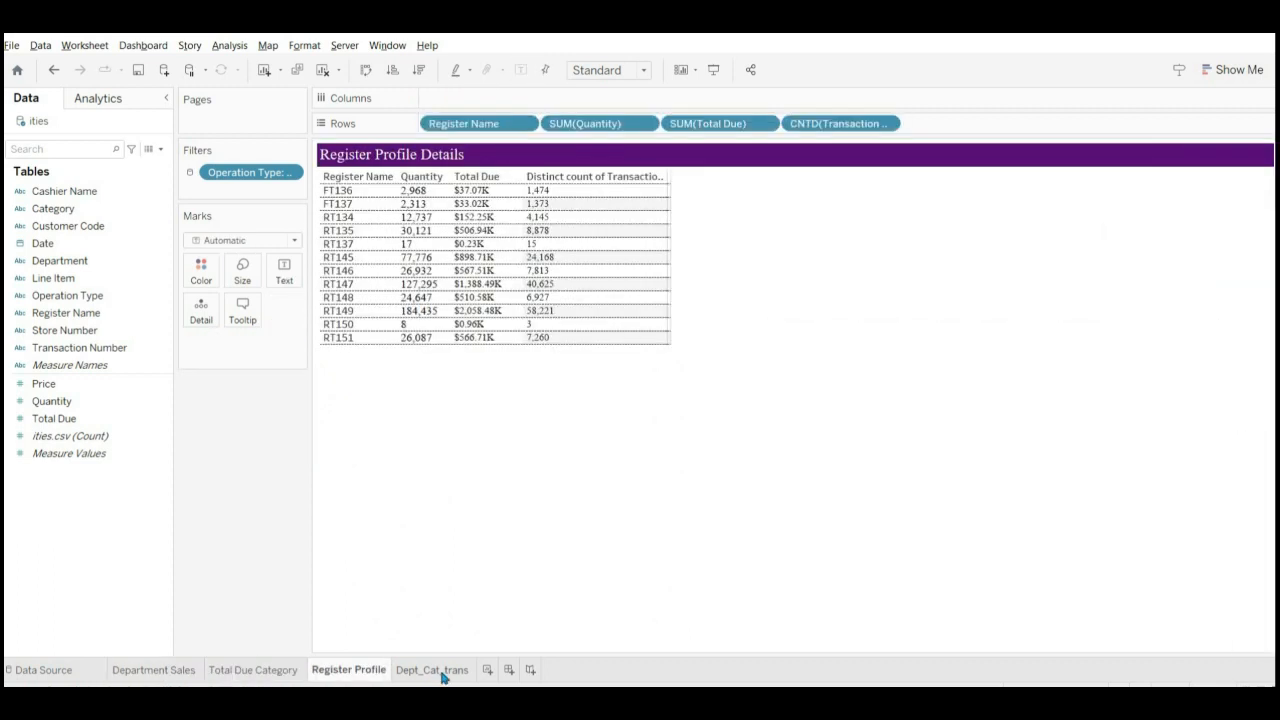
click(444, 675)
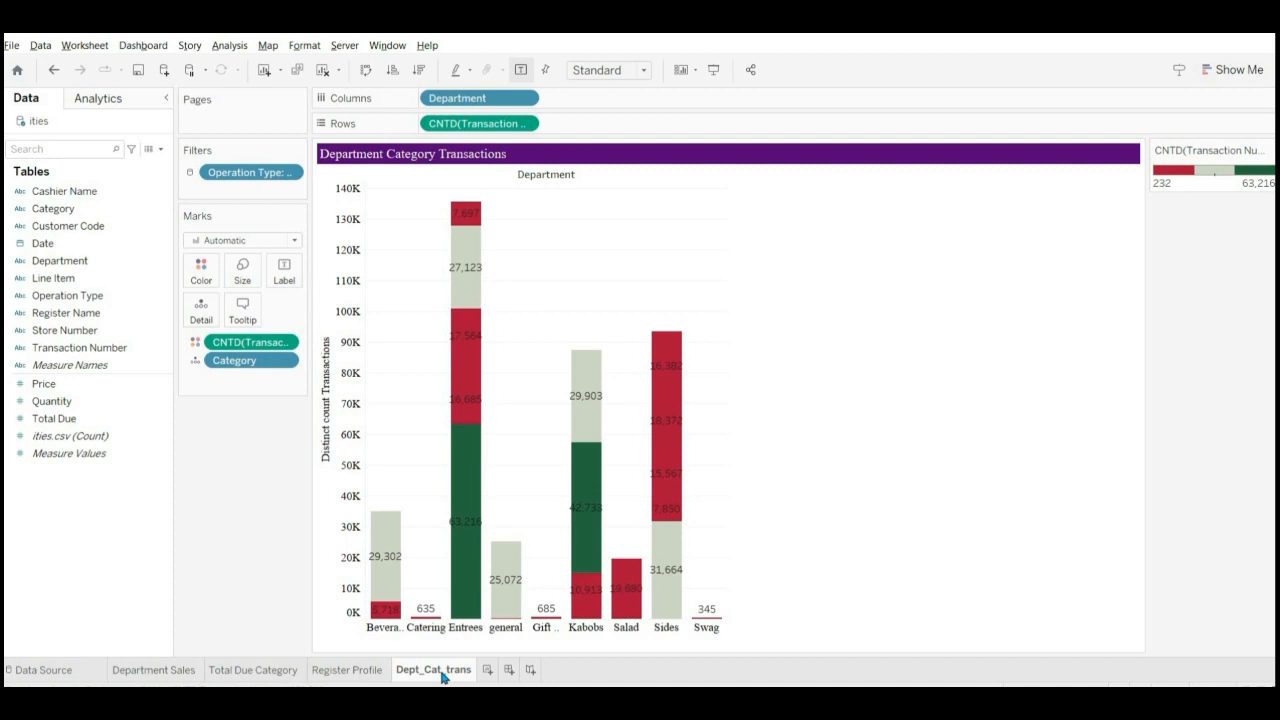
Create a new dashboard and view its fixed-size presets.
click(509, 670)
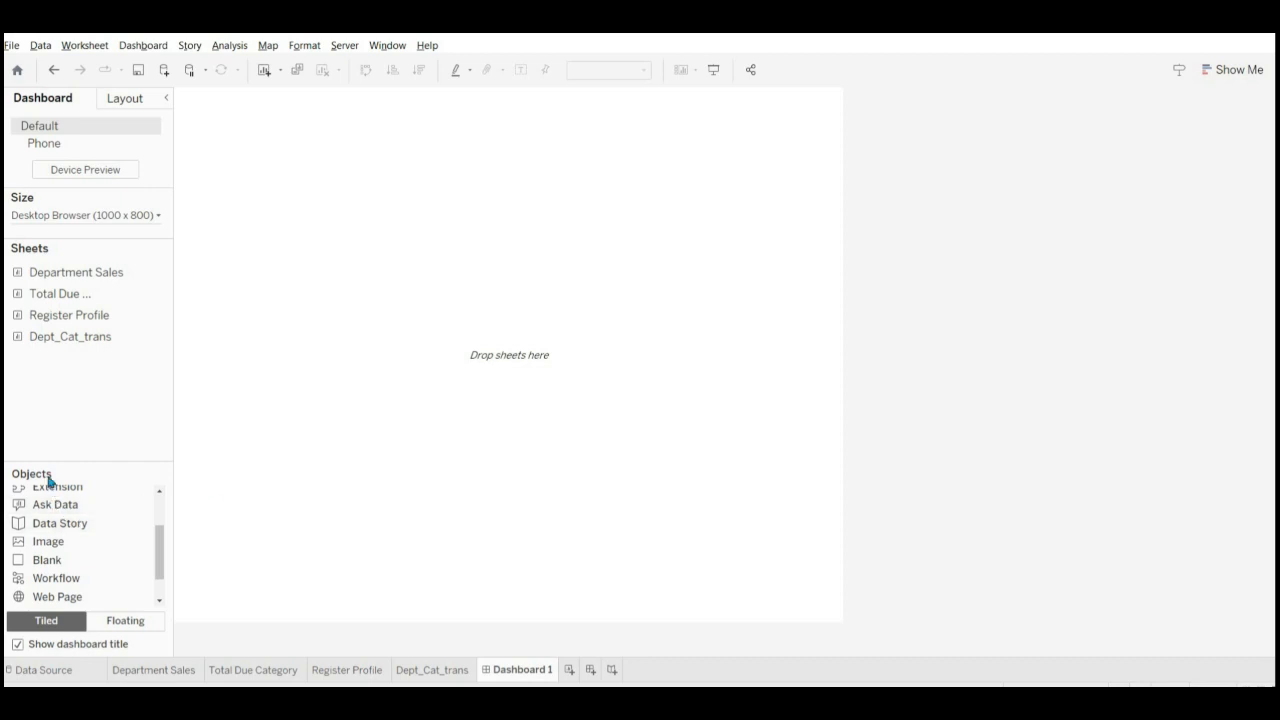
click(158, 218)
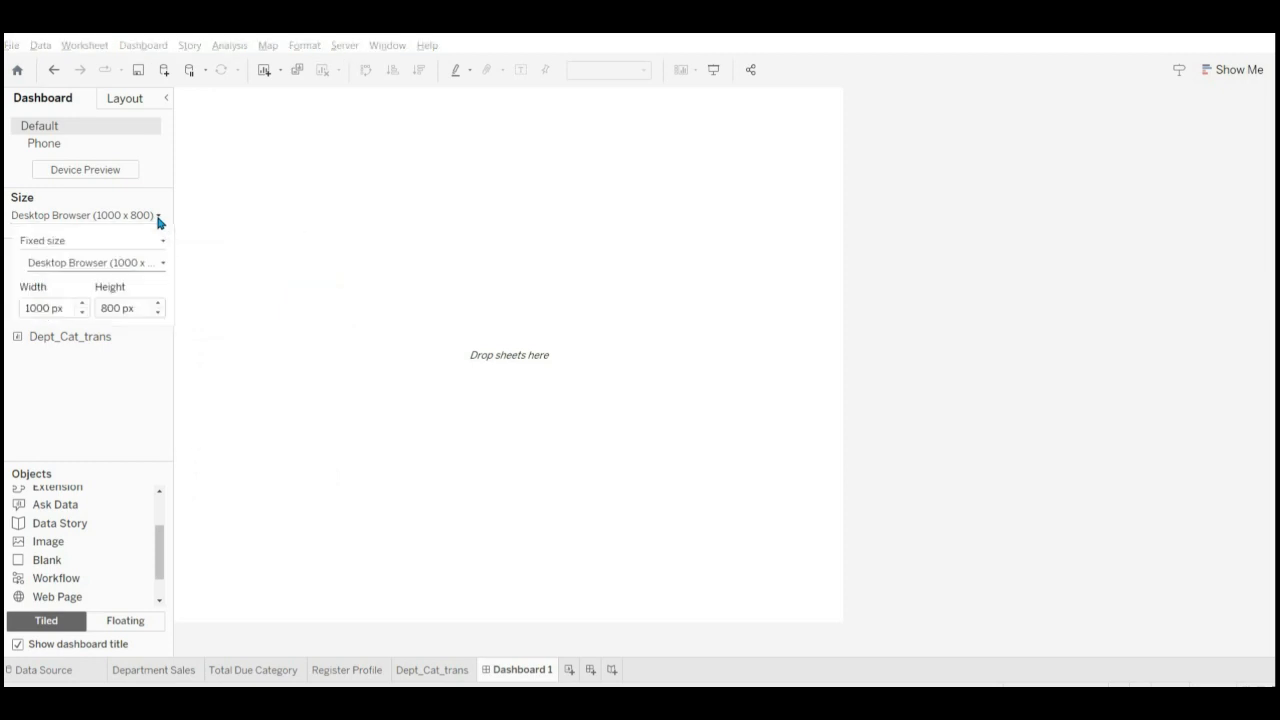
click(164, 263)
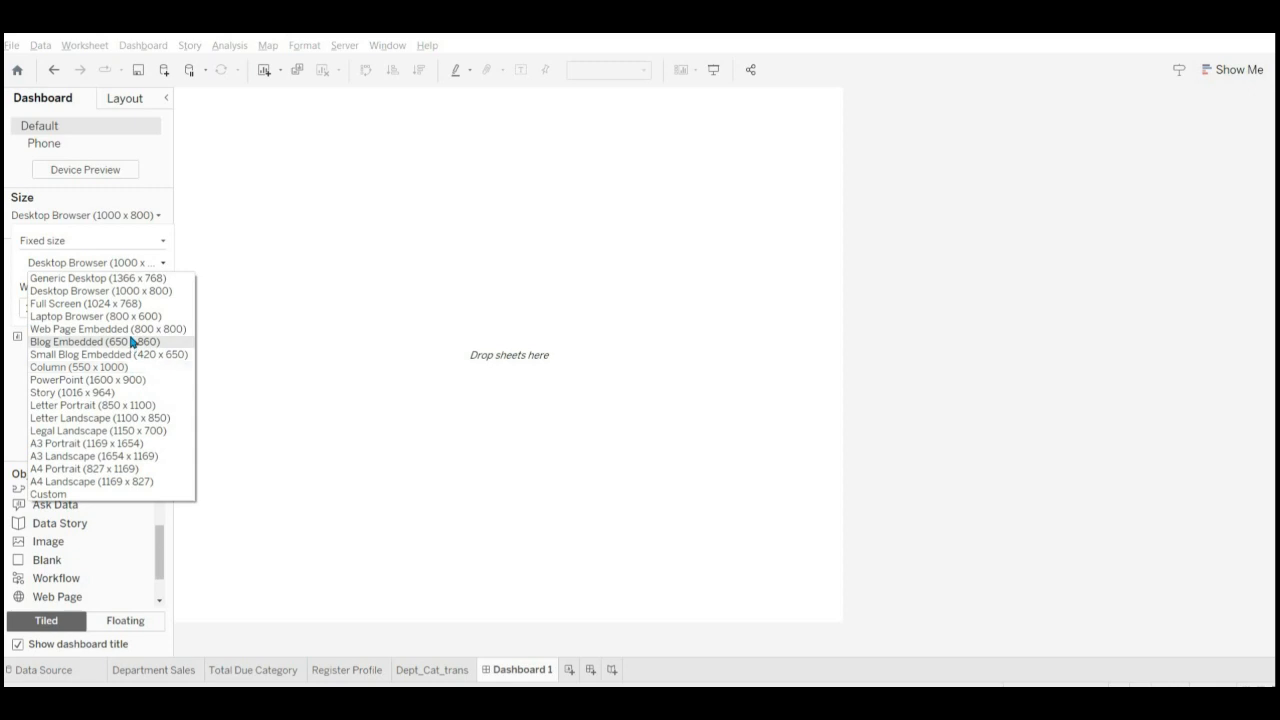
click(227, 298)
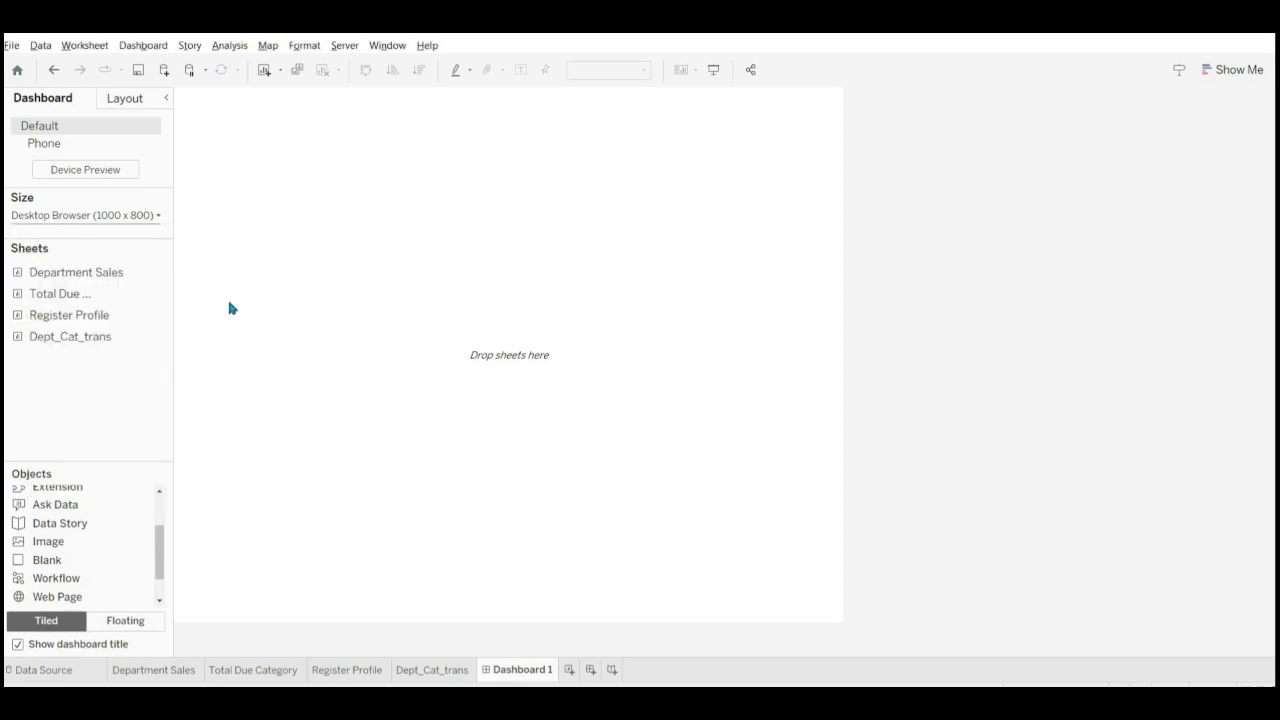
click(159, 216)
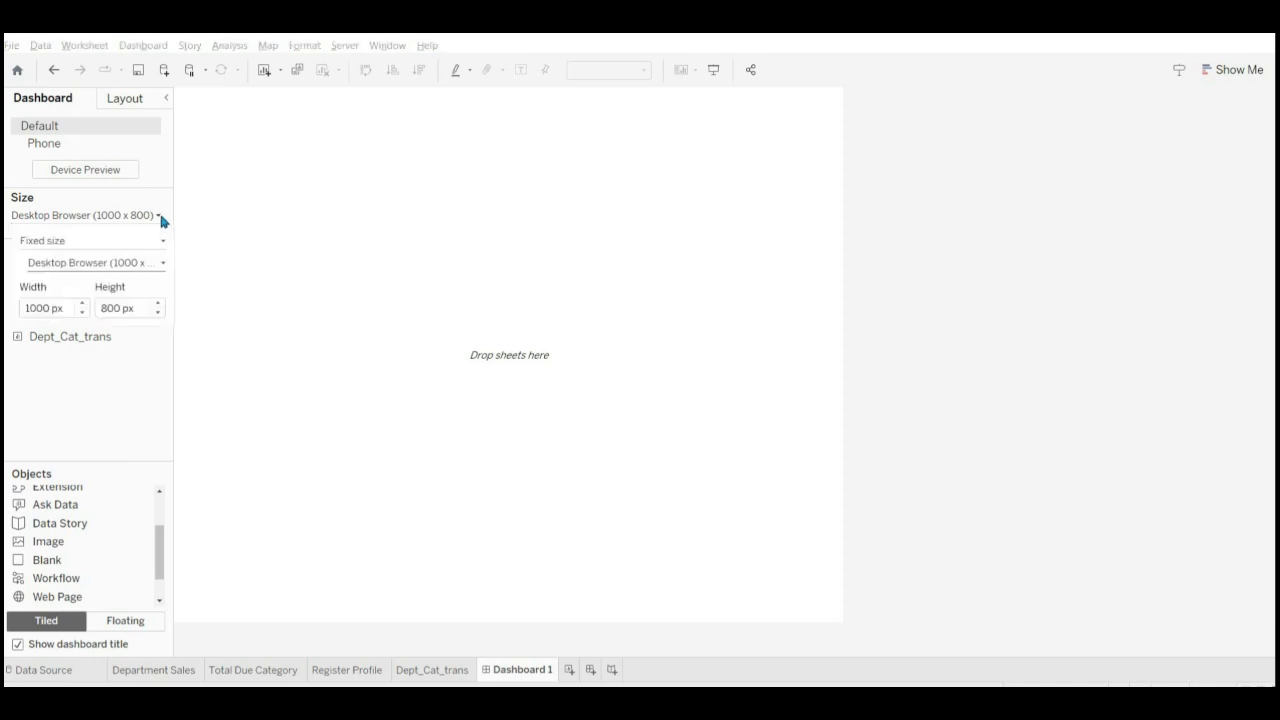
click(235, 228)
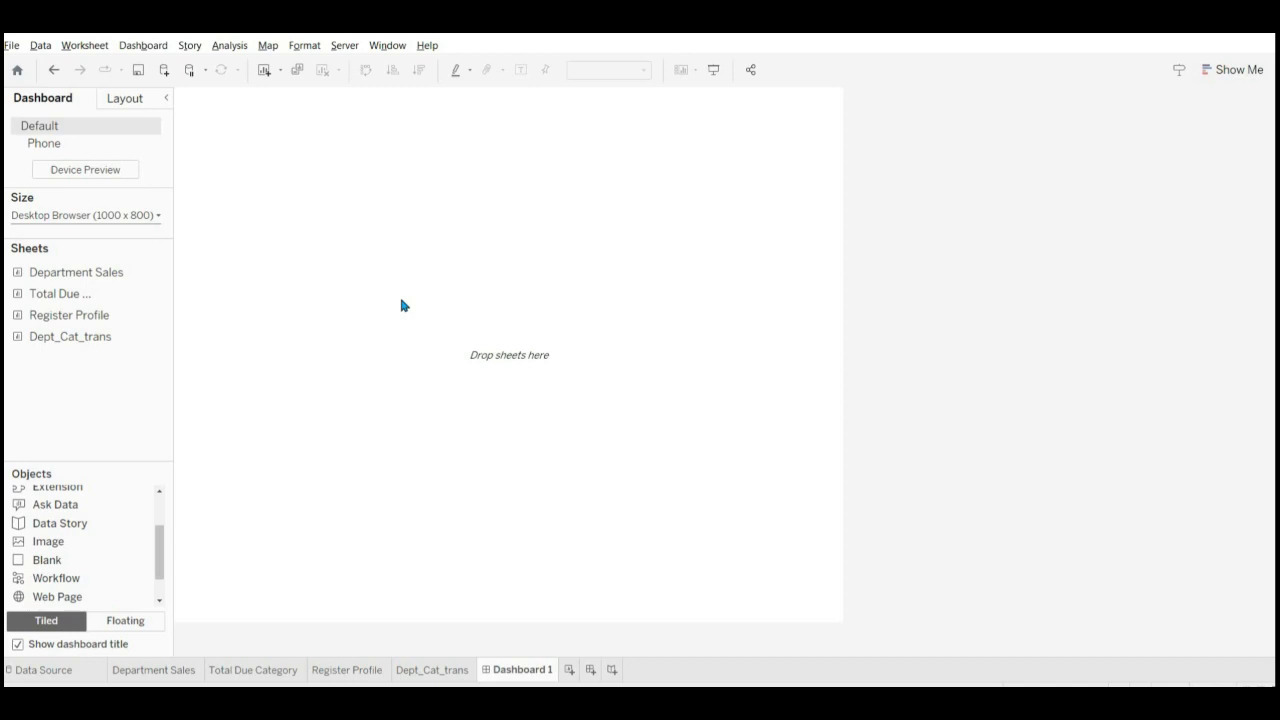
click(157, 216)
click(111, 309)
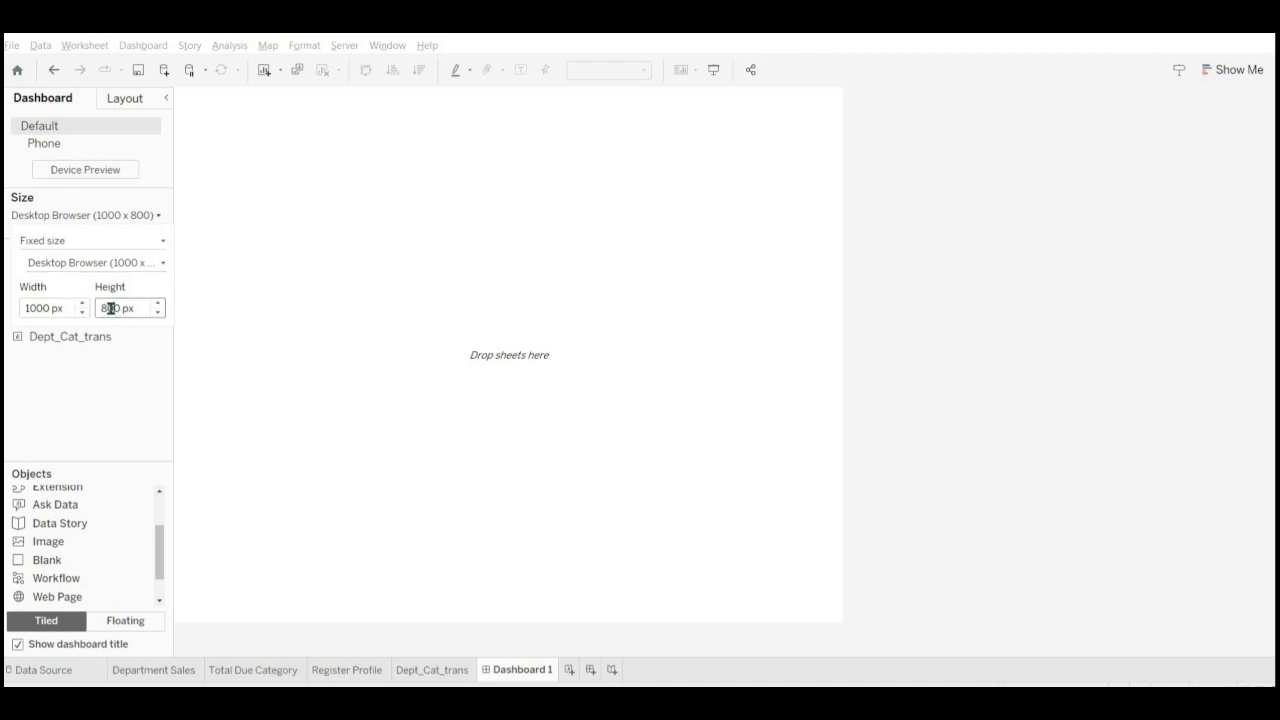
click(206, 369)
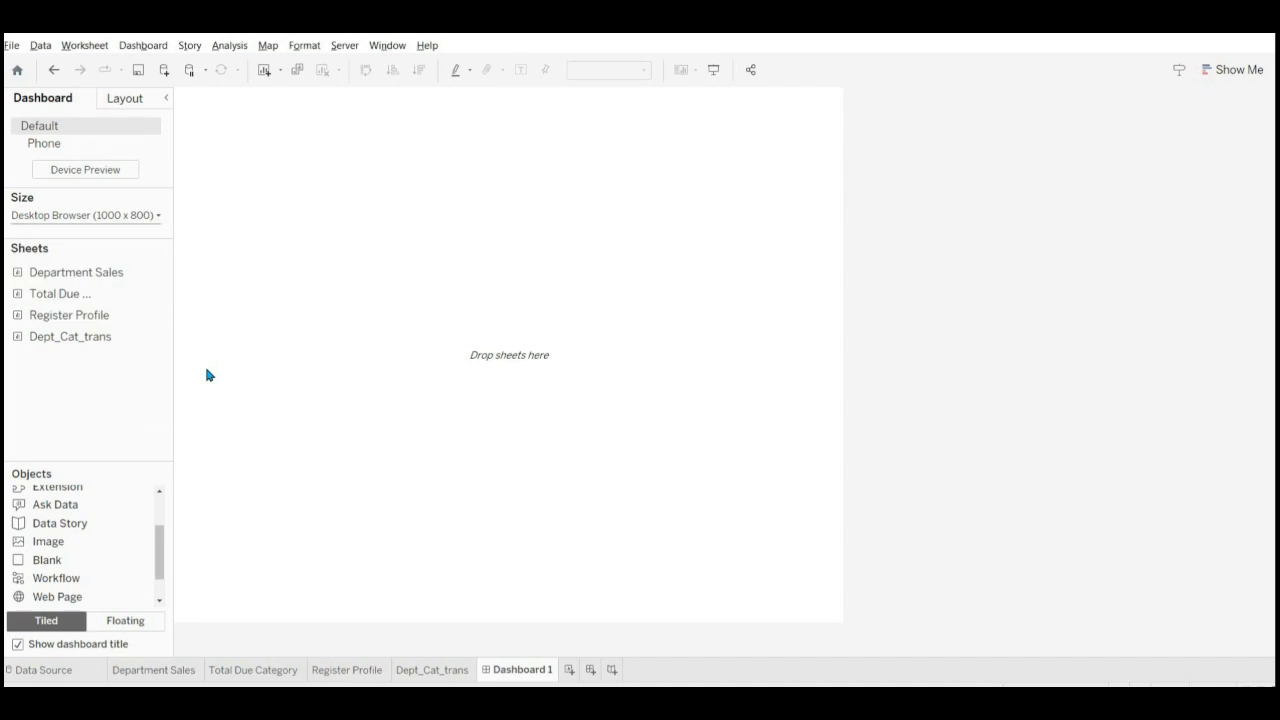
Set the dashboard's fixed height to 900 px.
click(120, 214)
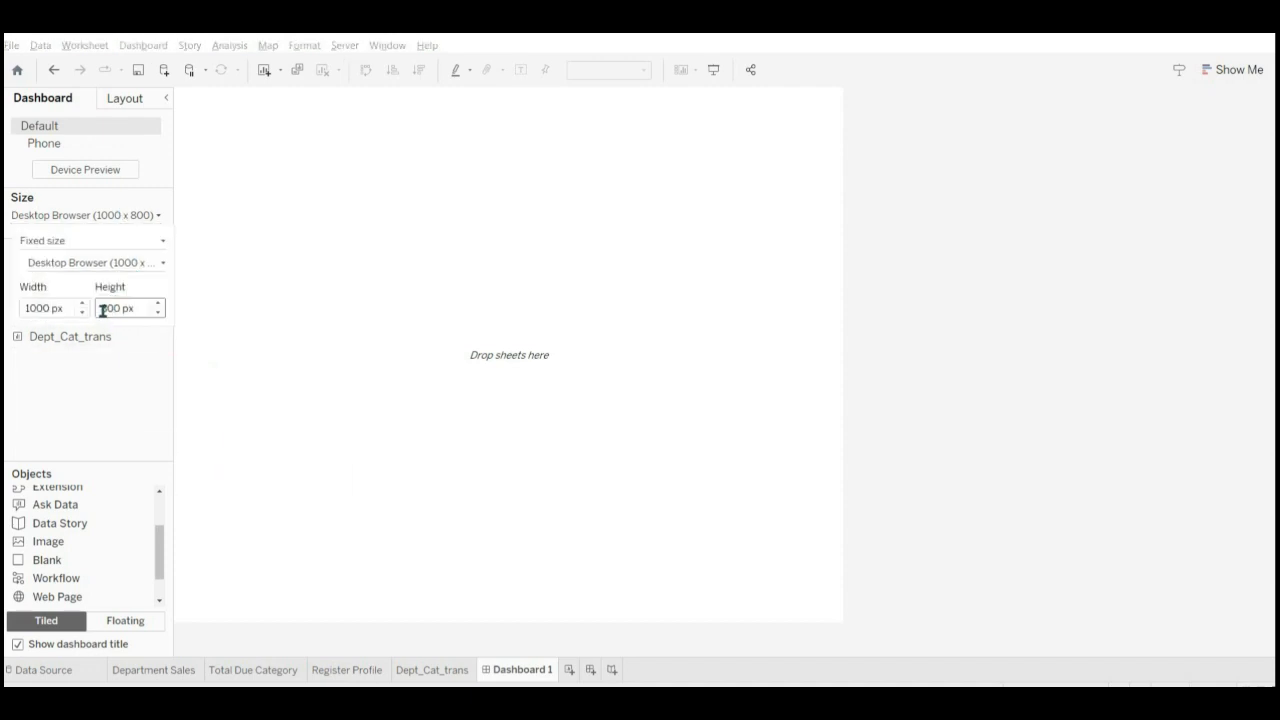
click(103, 310)
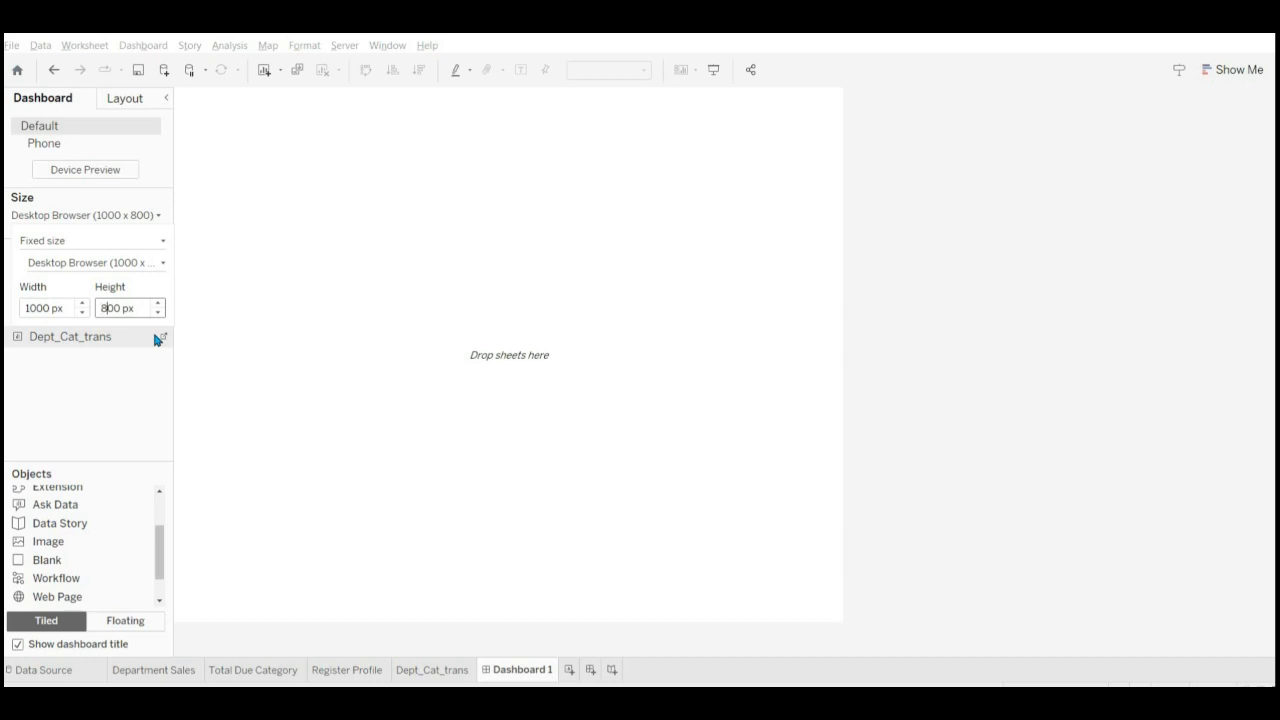
key(BackSpace)
text(9)
key(Return)
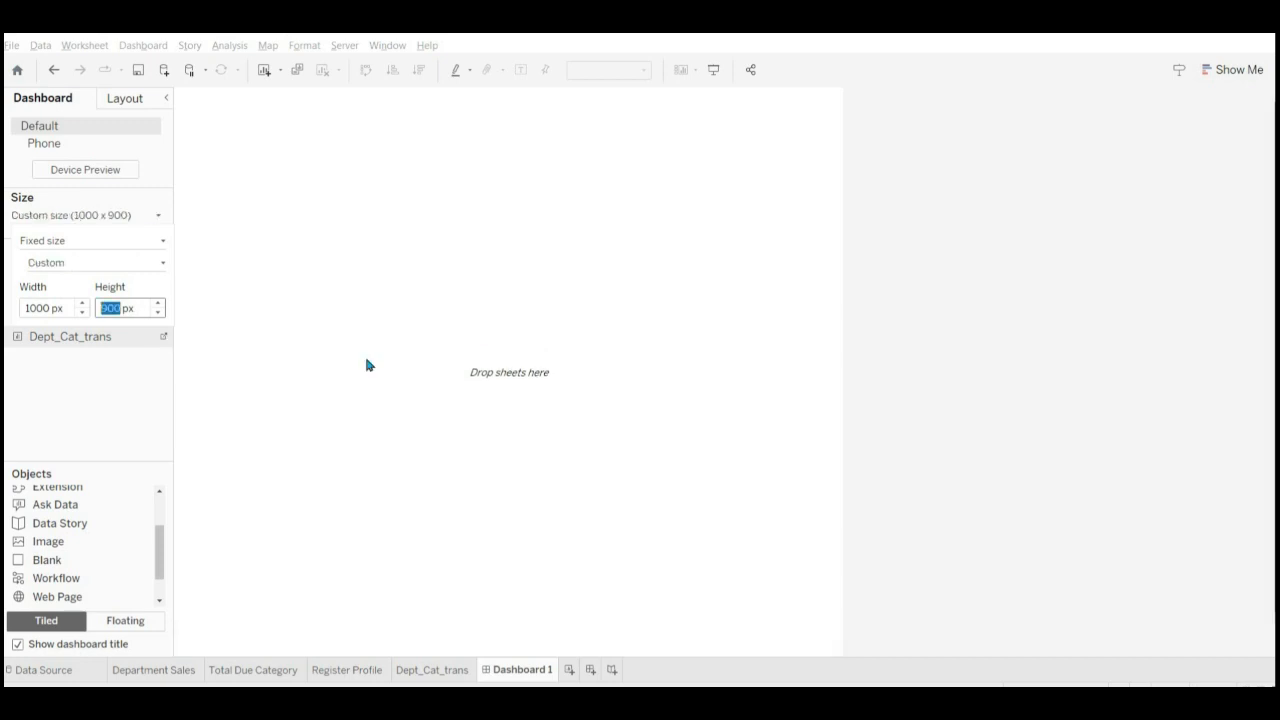
click(651, 407)
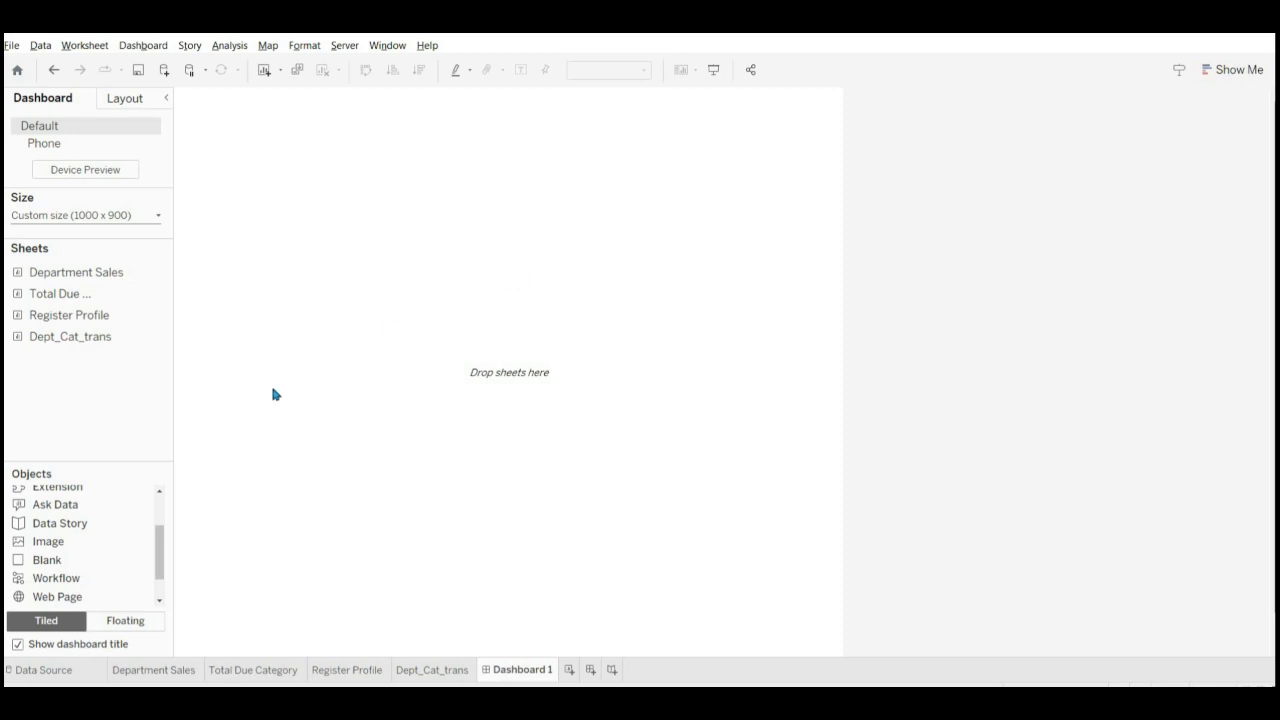
Look over the available dashboard objects and display the title on the dashboard.
scroll(90, 565, down, 1)
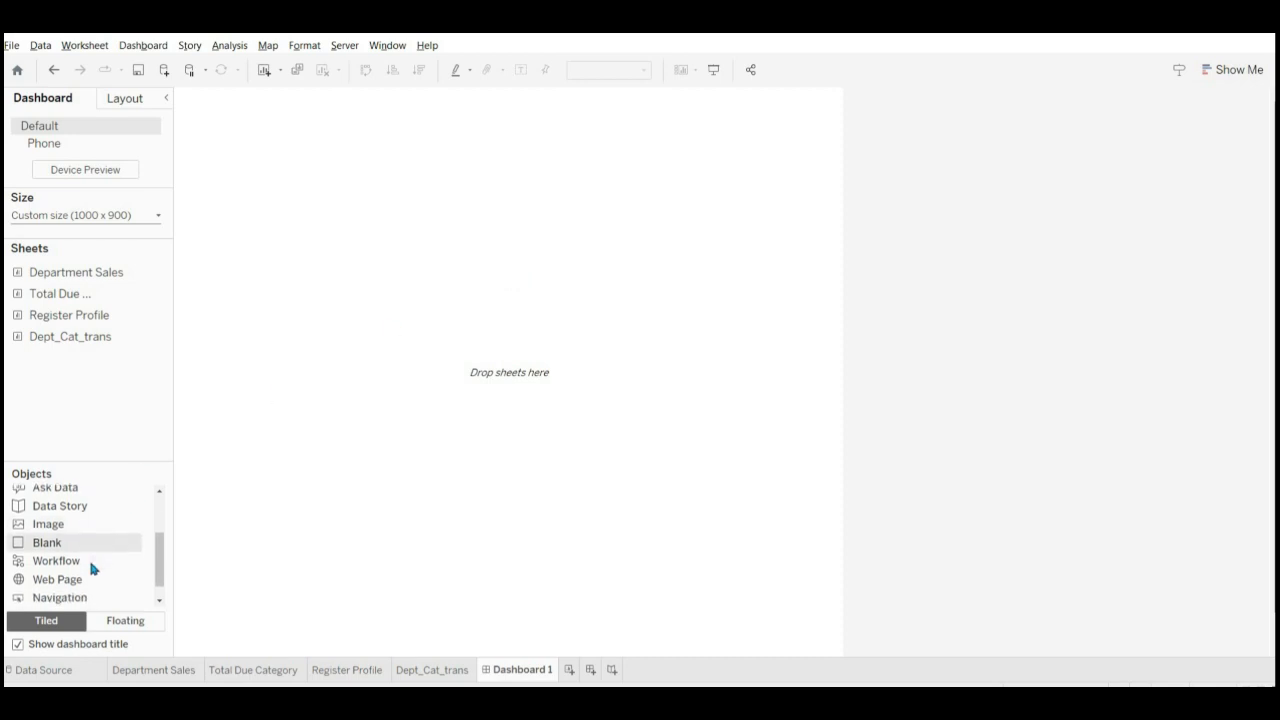
scroll(90, 565, up, 2)
scroll(88, 556, up, 1)
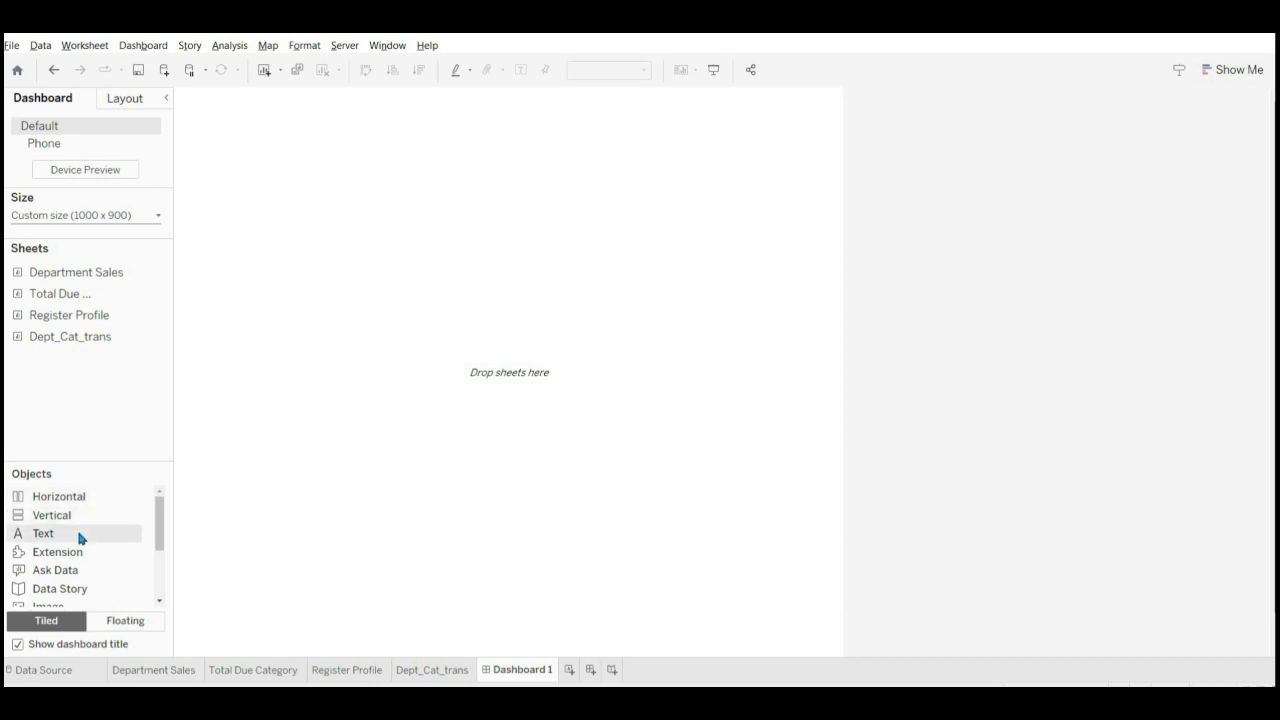
scroll(80, 540, down, 3)
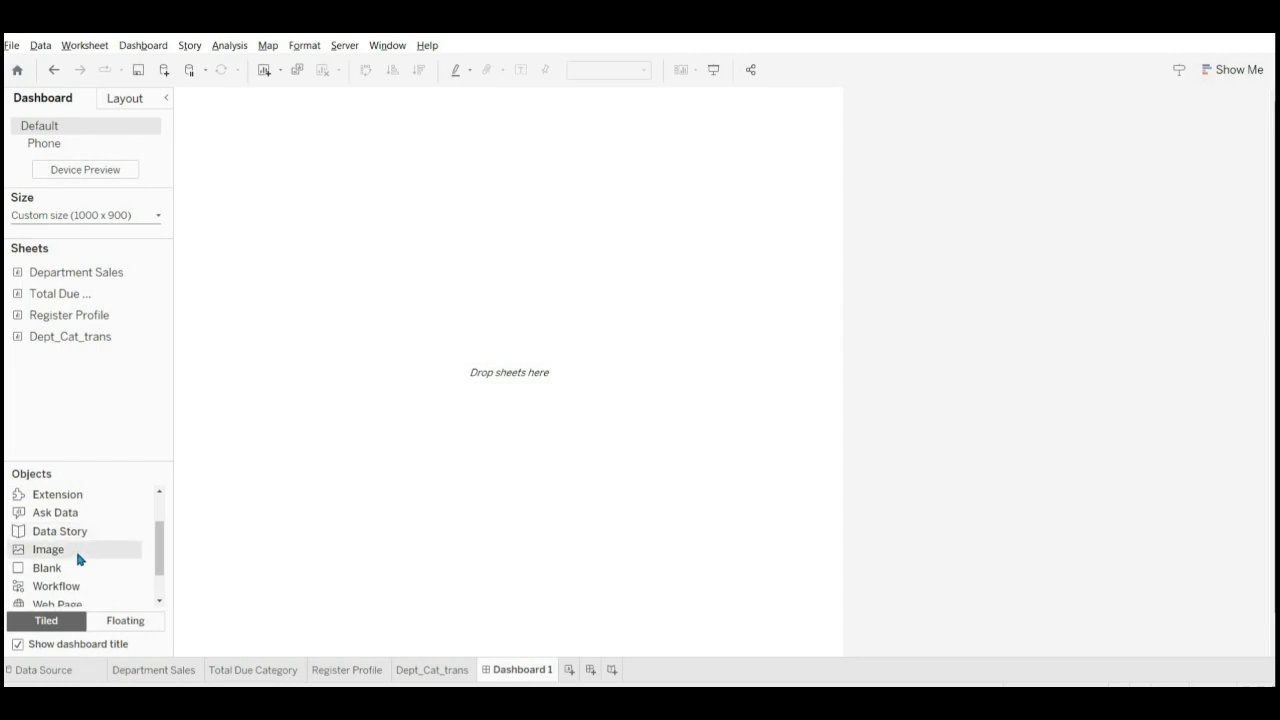
scroll(78, 558, down, 3)
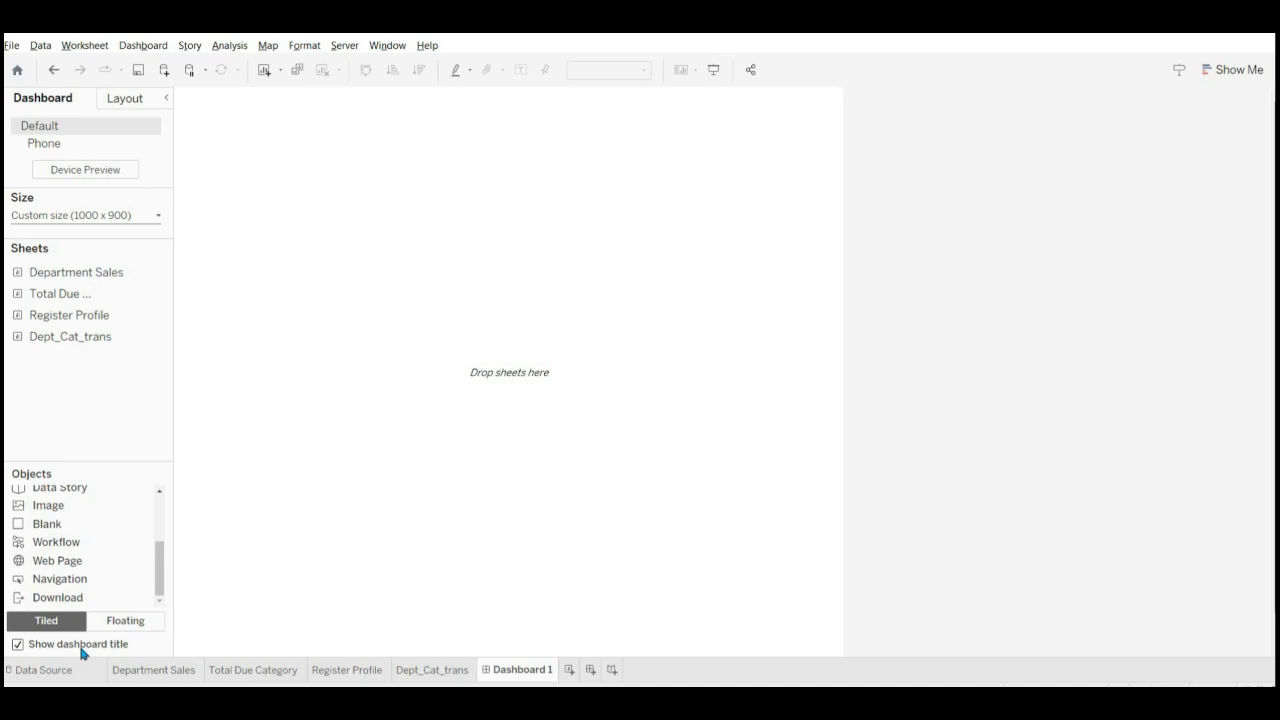
click(18, 645)
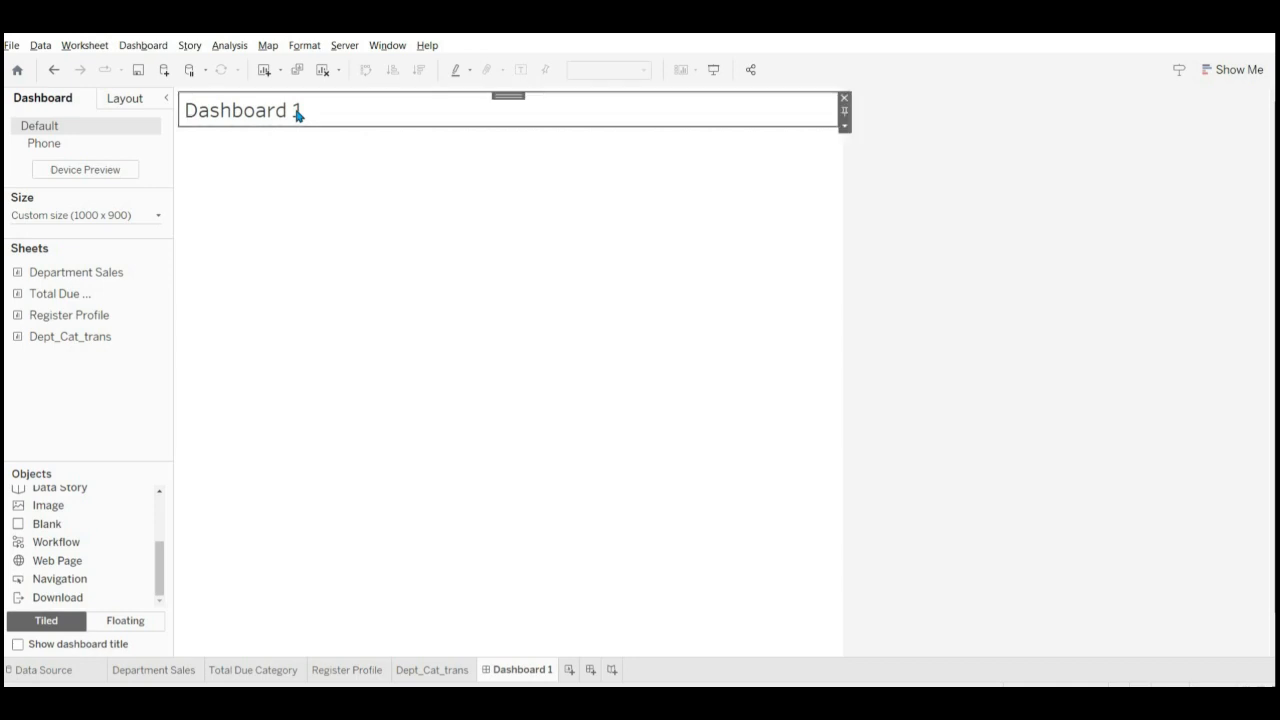
Replace the dashboard's default title text with "Sales Department Profile".
double_click(297, 116)
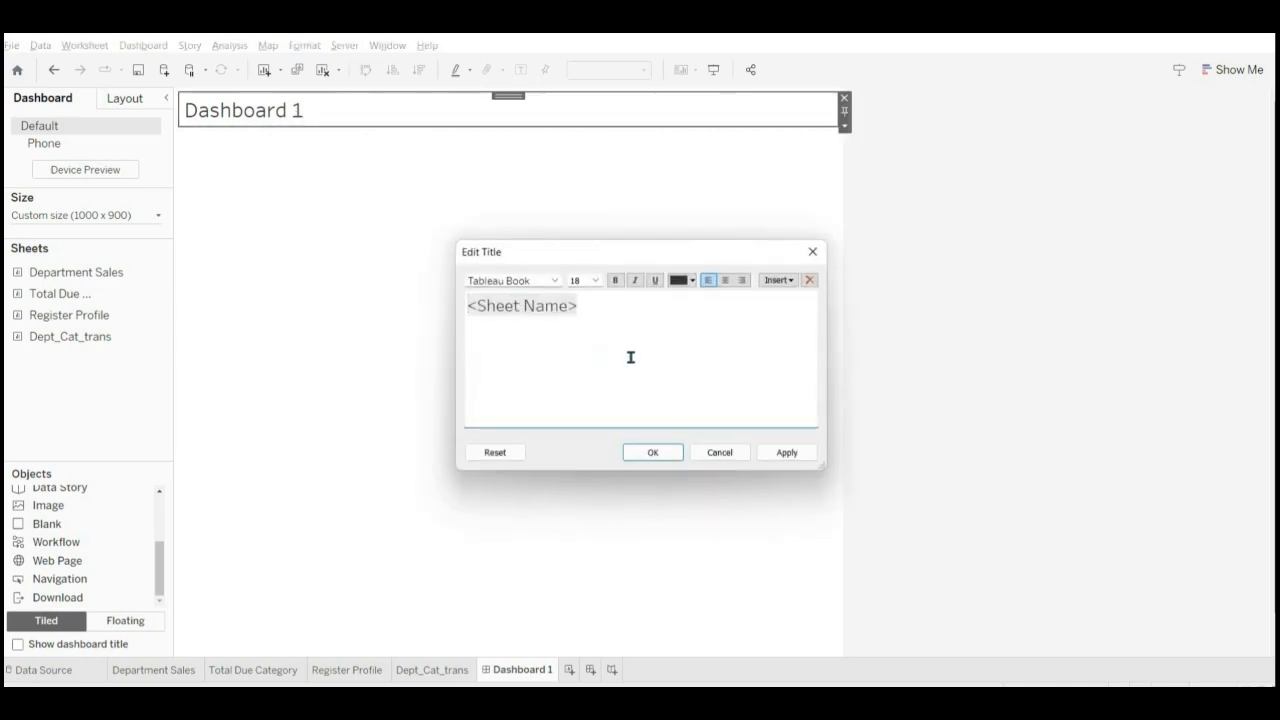
key(ctrl+a)
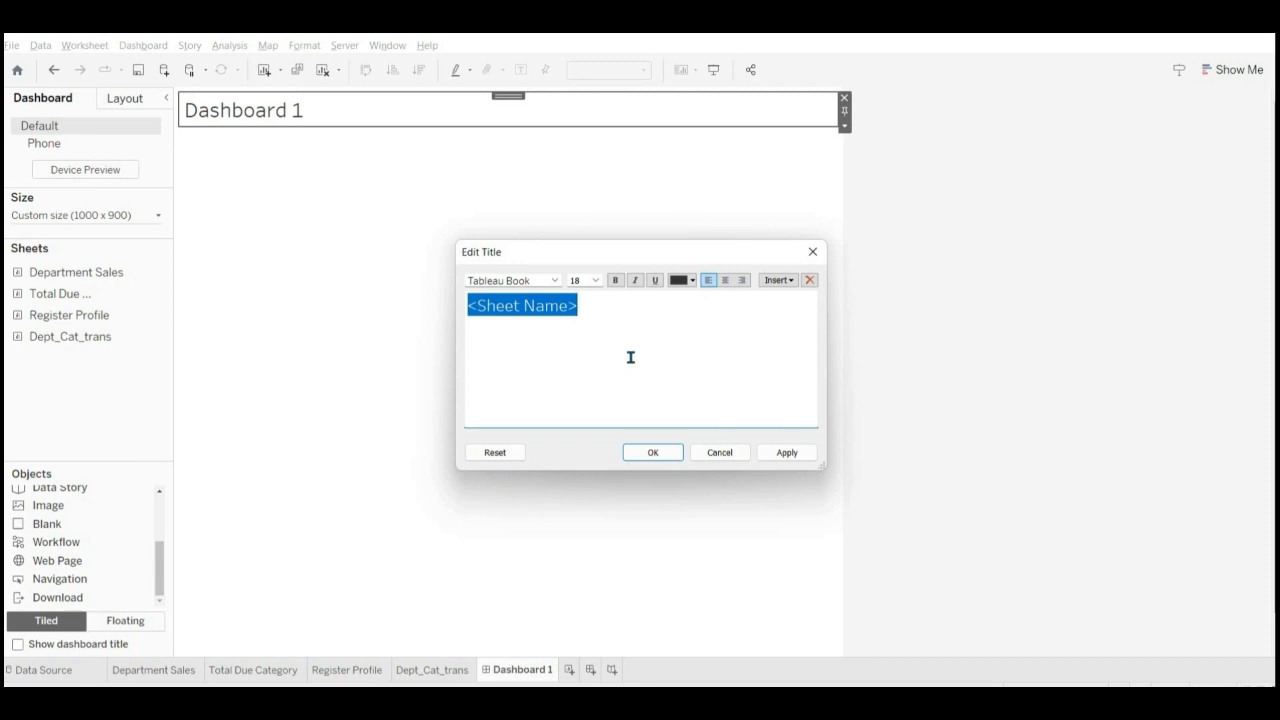
text(Sales )
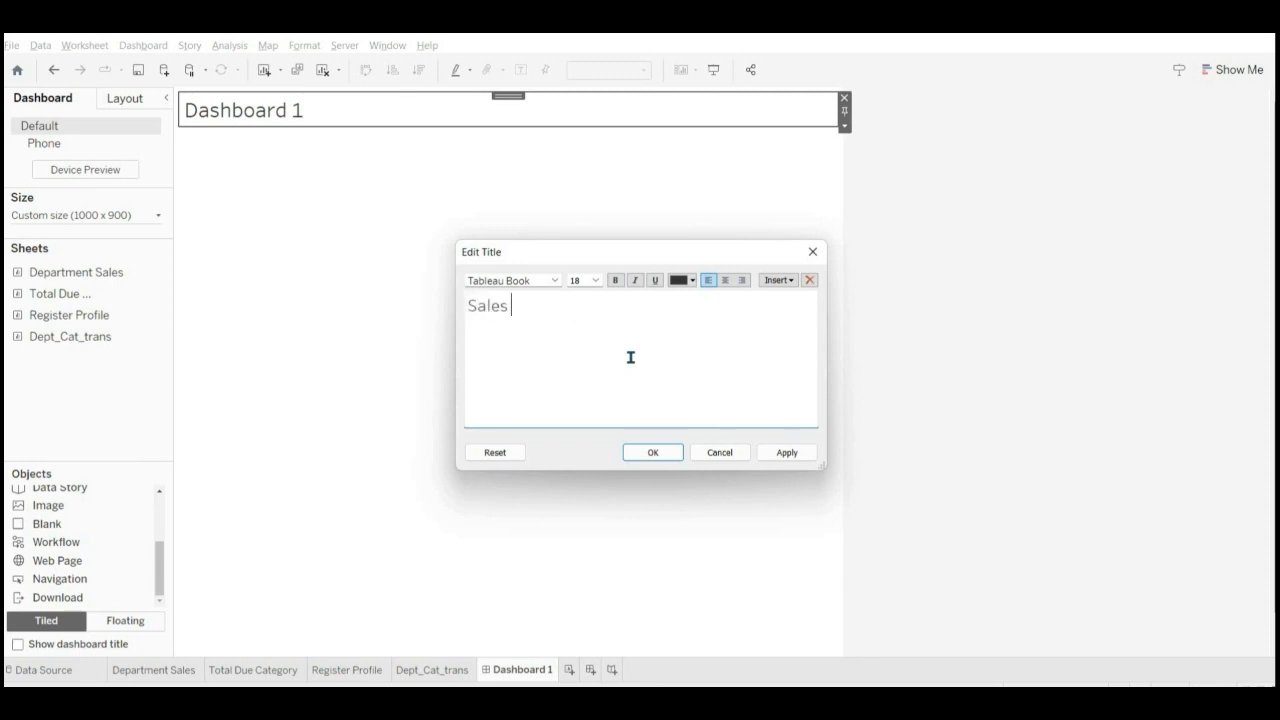
text(Department Profile)
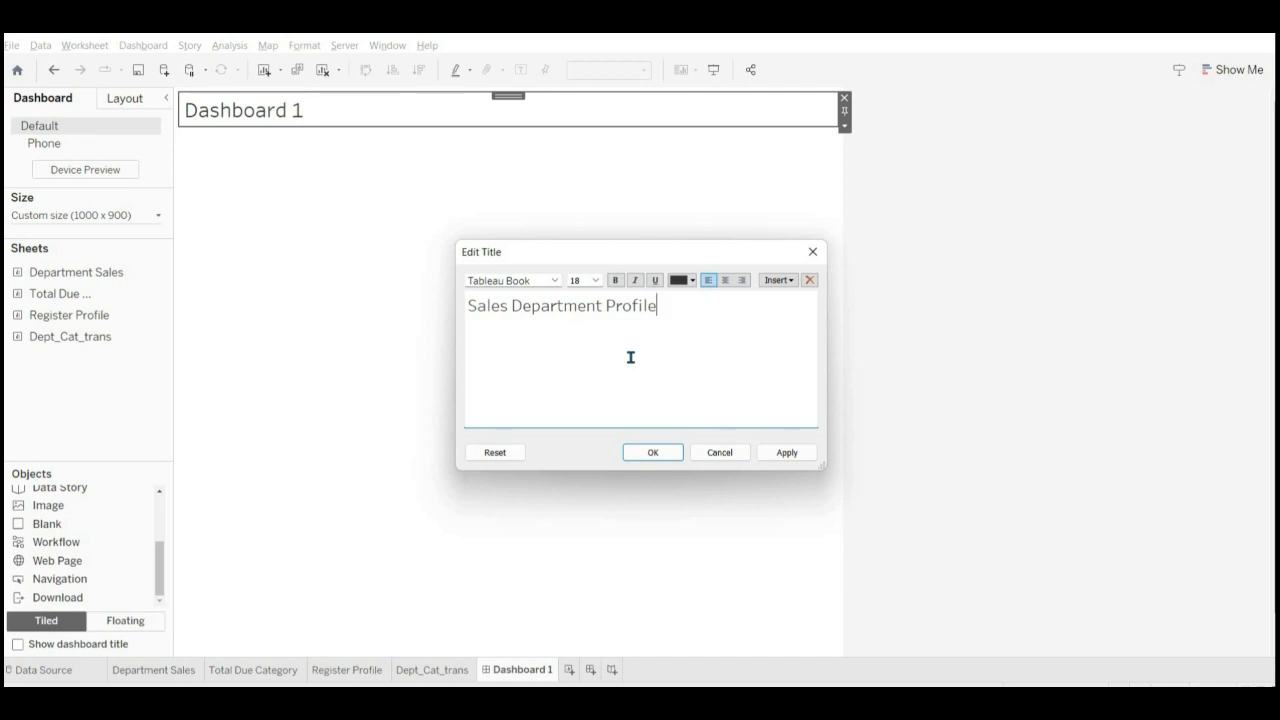
Format the dashboard title in Times New Roman and centre it.
key(ctrl+a)
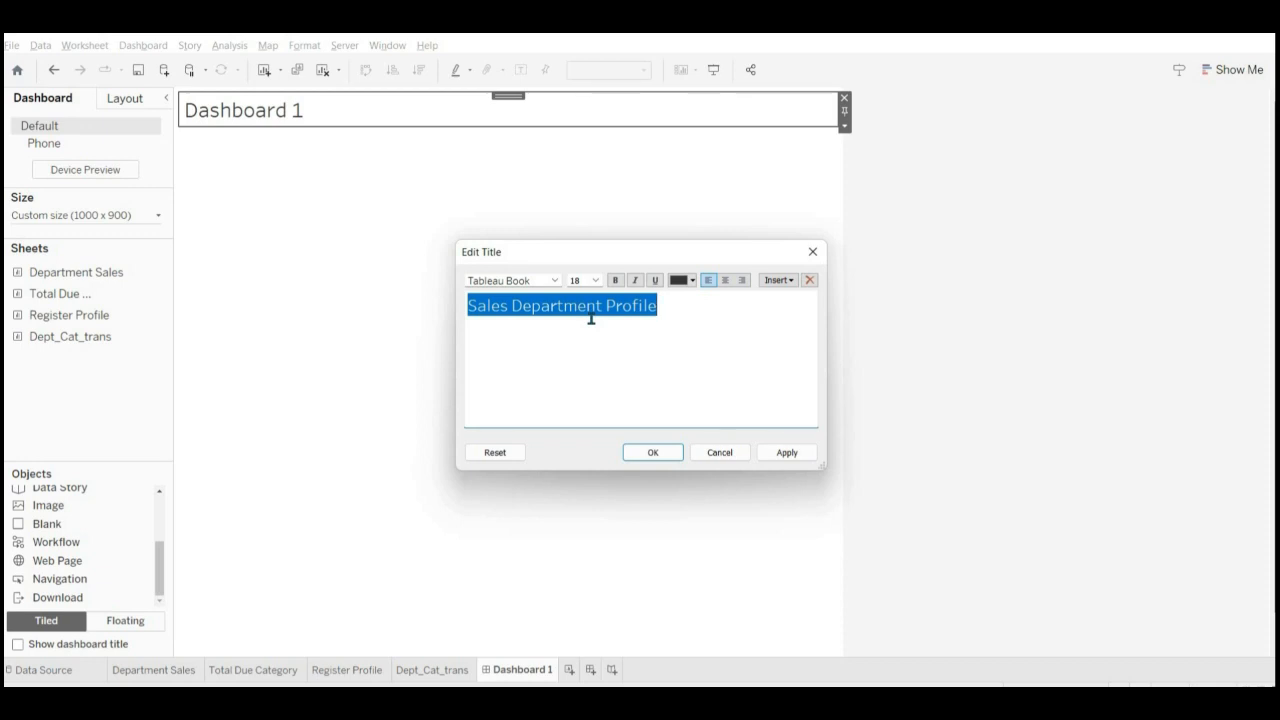
click(555, 281)
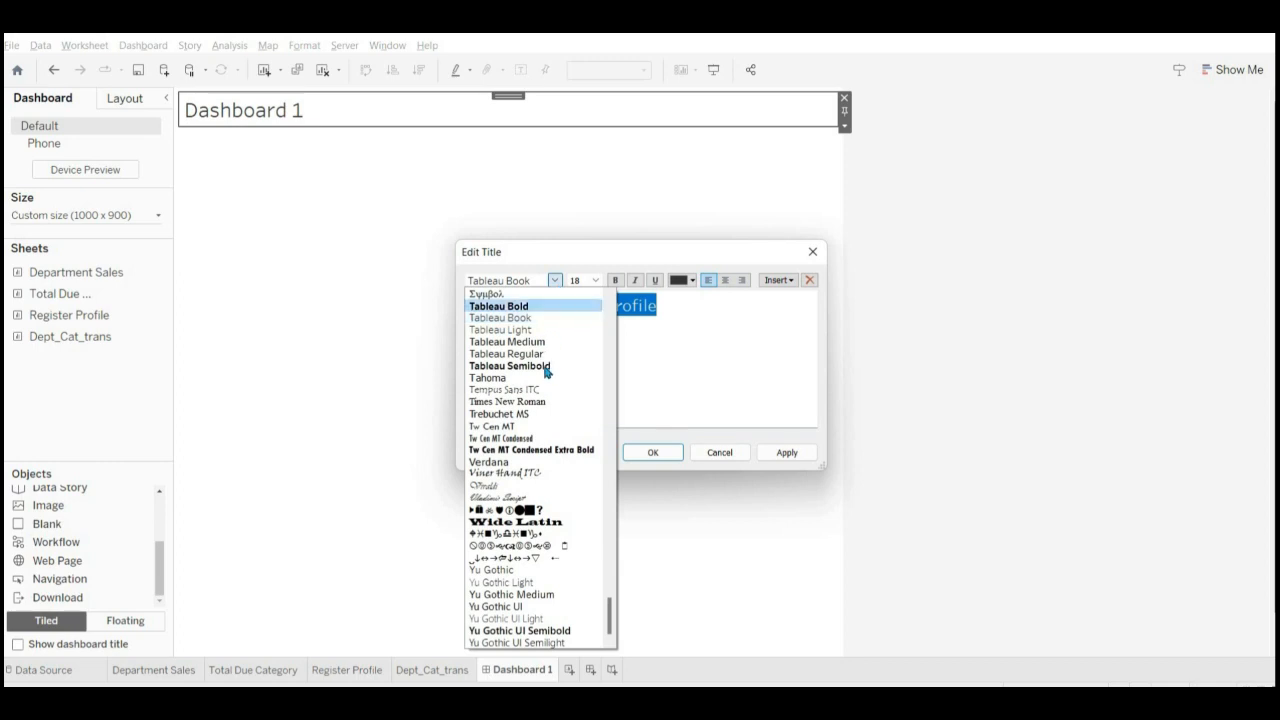
click(545, 402)
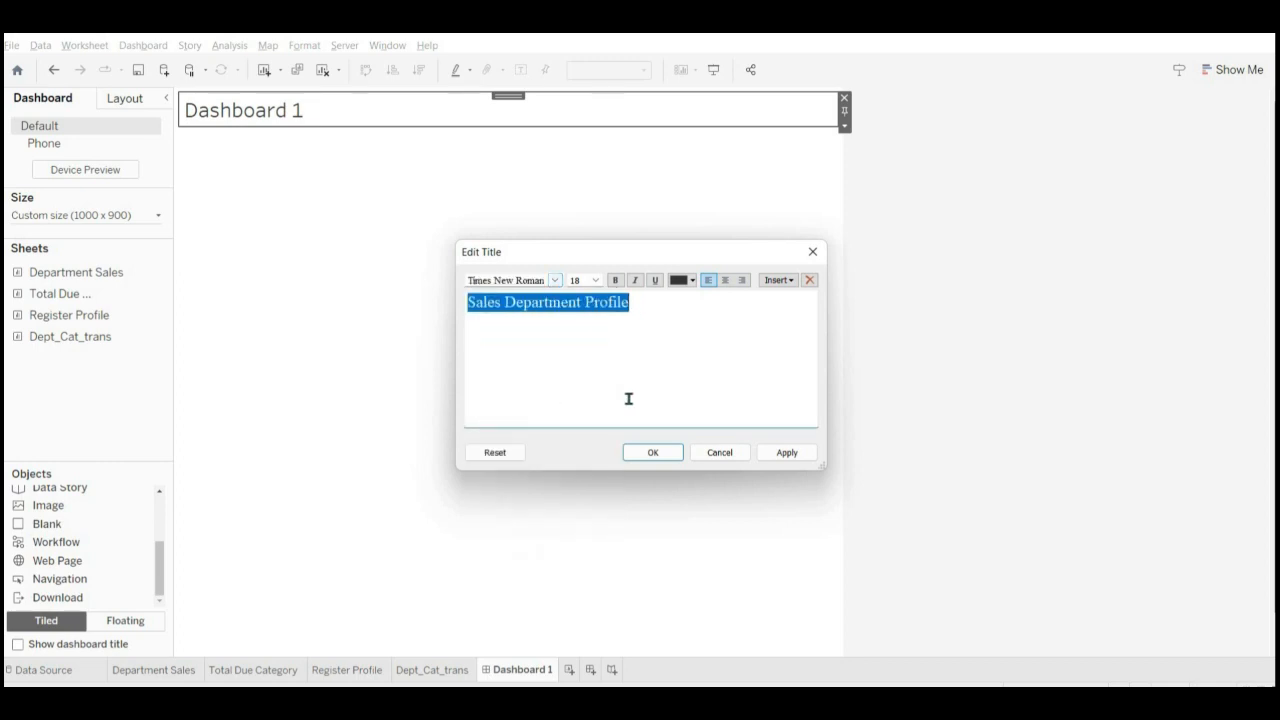
click(727, 281)
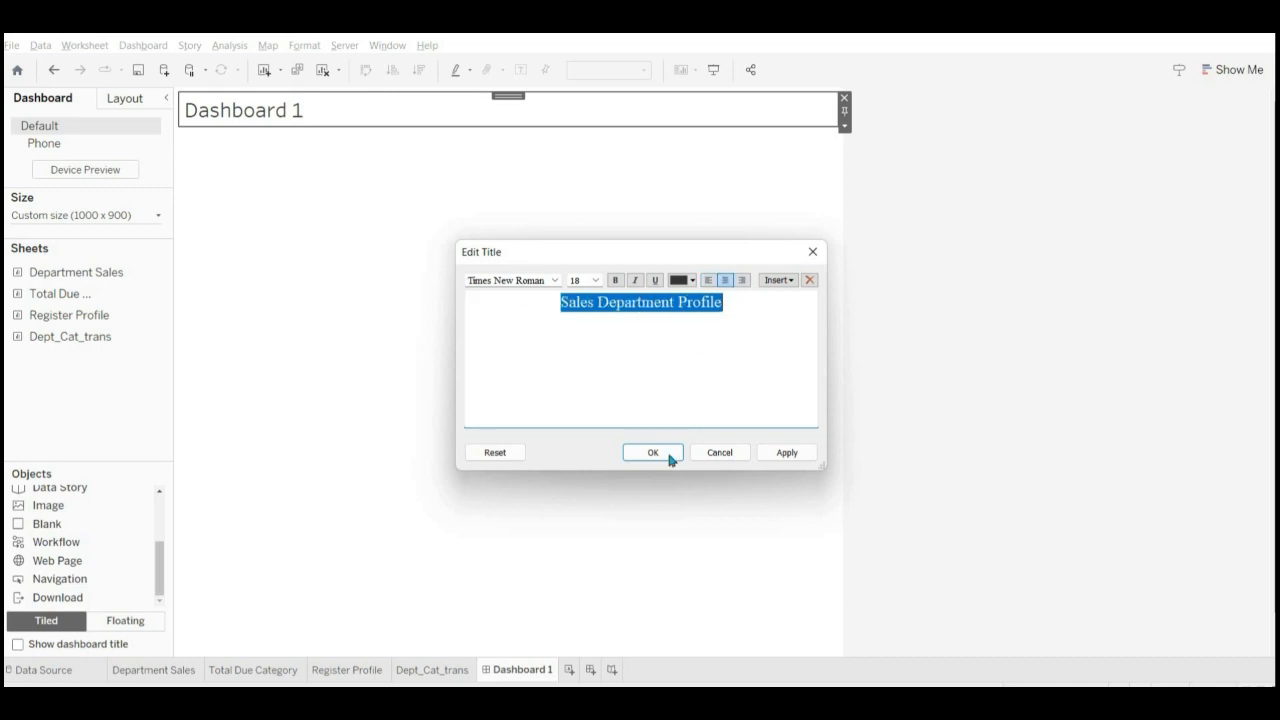
click(669, 452)
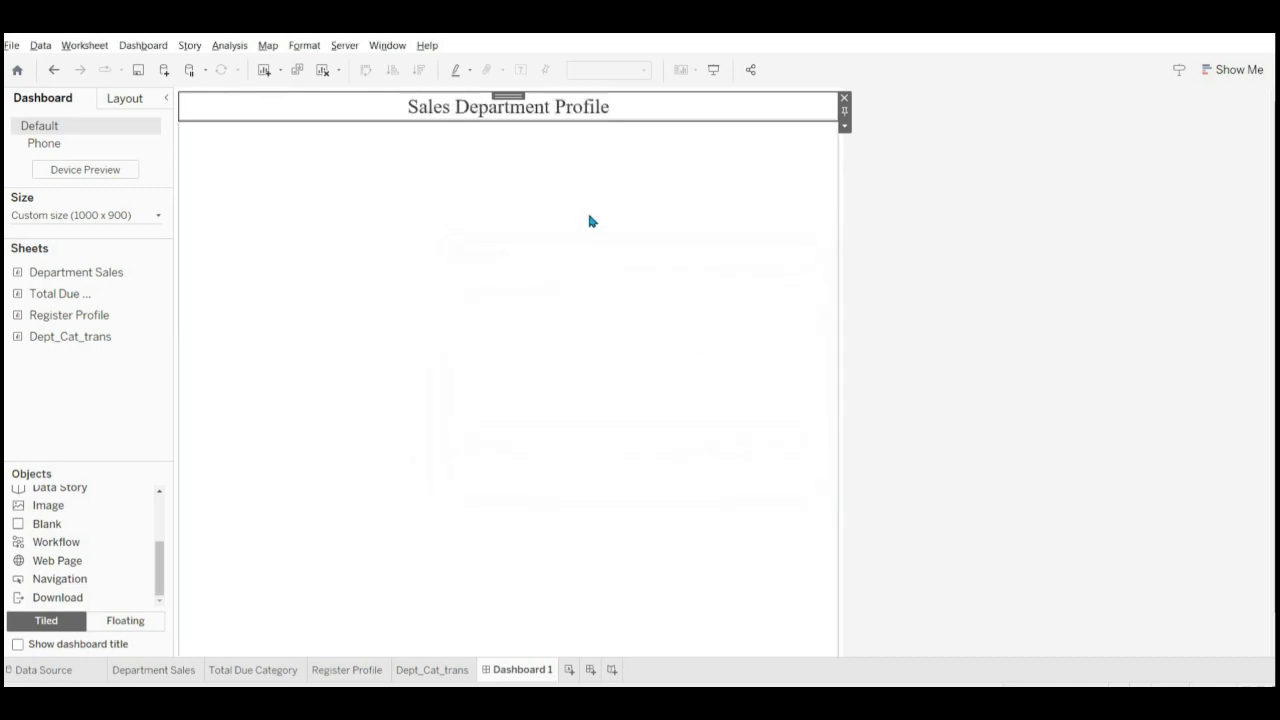
Shade the dashboard title's background olive gold and close the title formatting options.
right_click(556, 114)
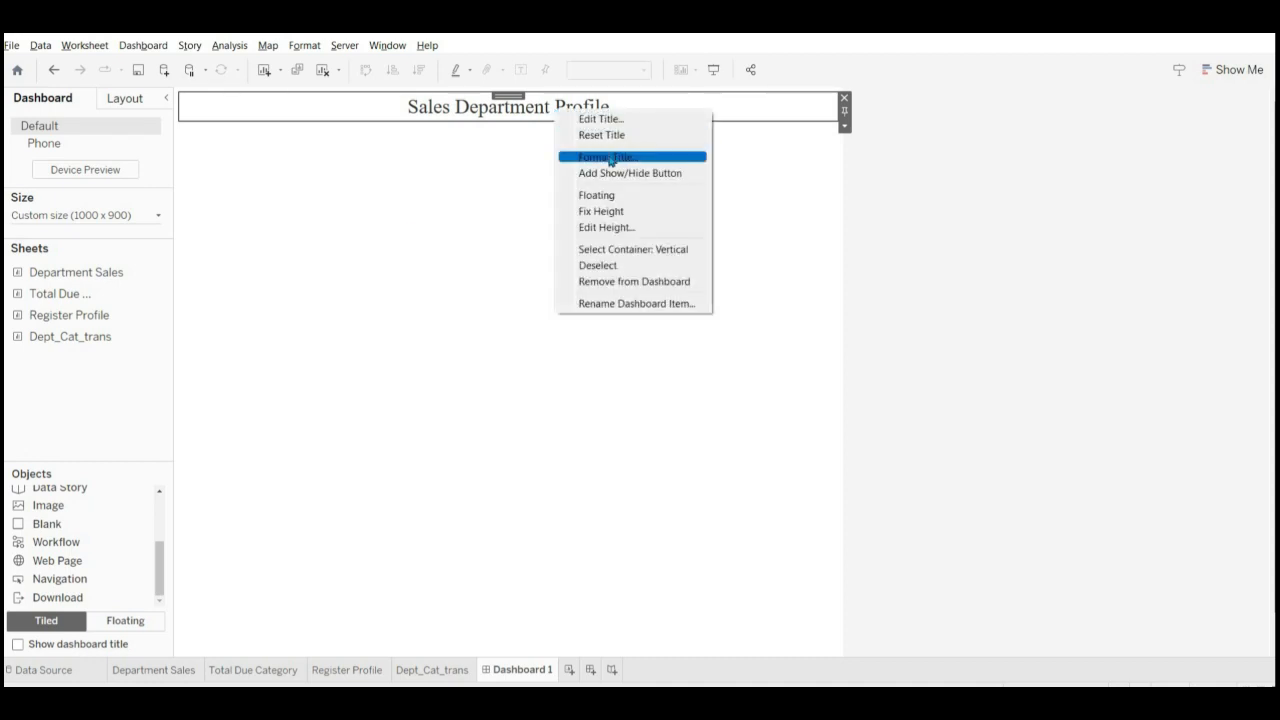
click(617, 157)
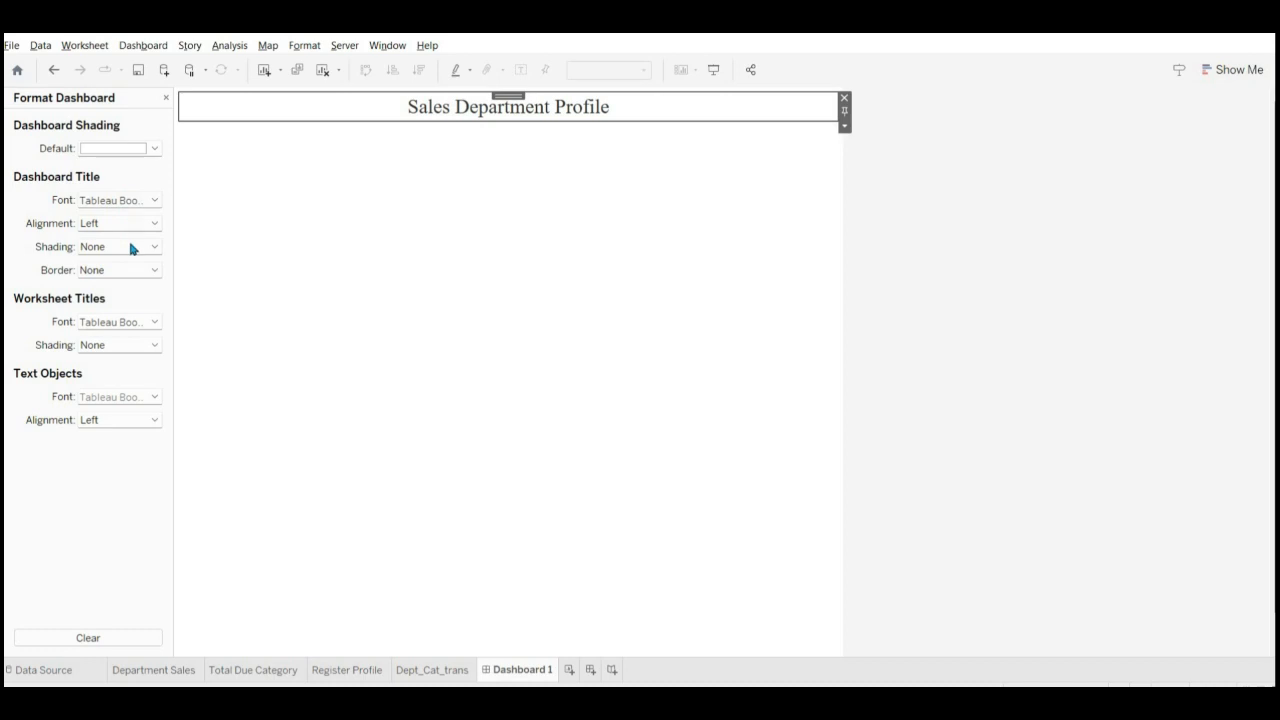
click(131, 247)
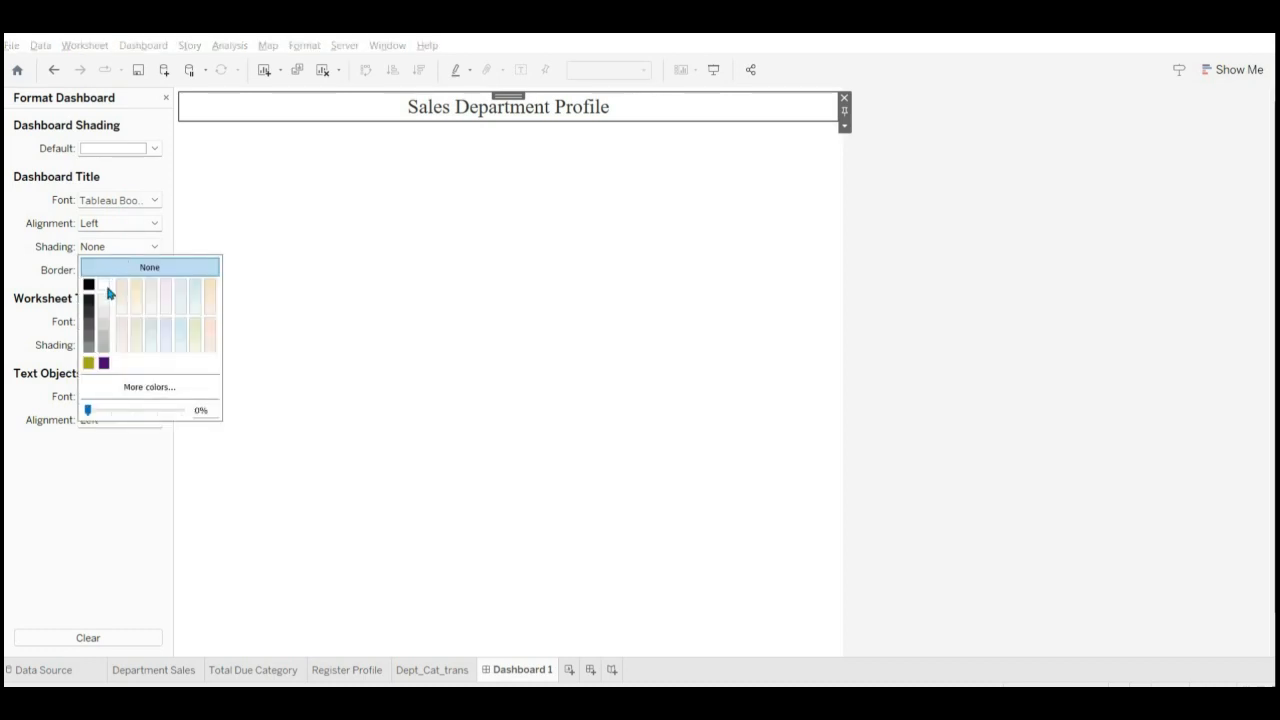
click(89, 364)
click(495, 260)
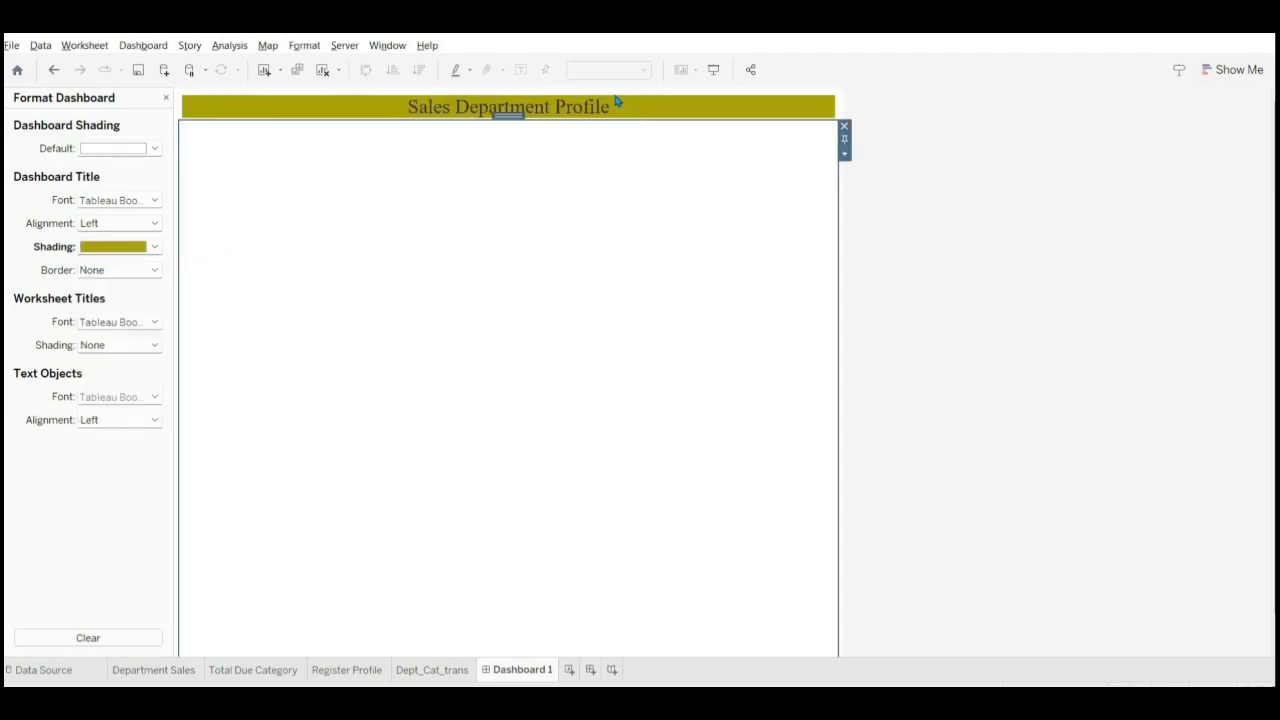
right_click(606, 108)
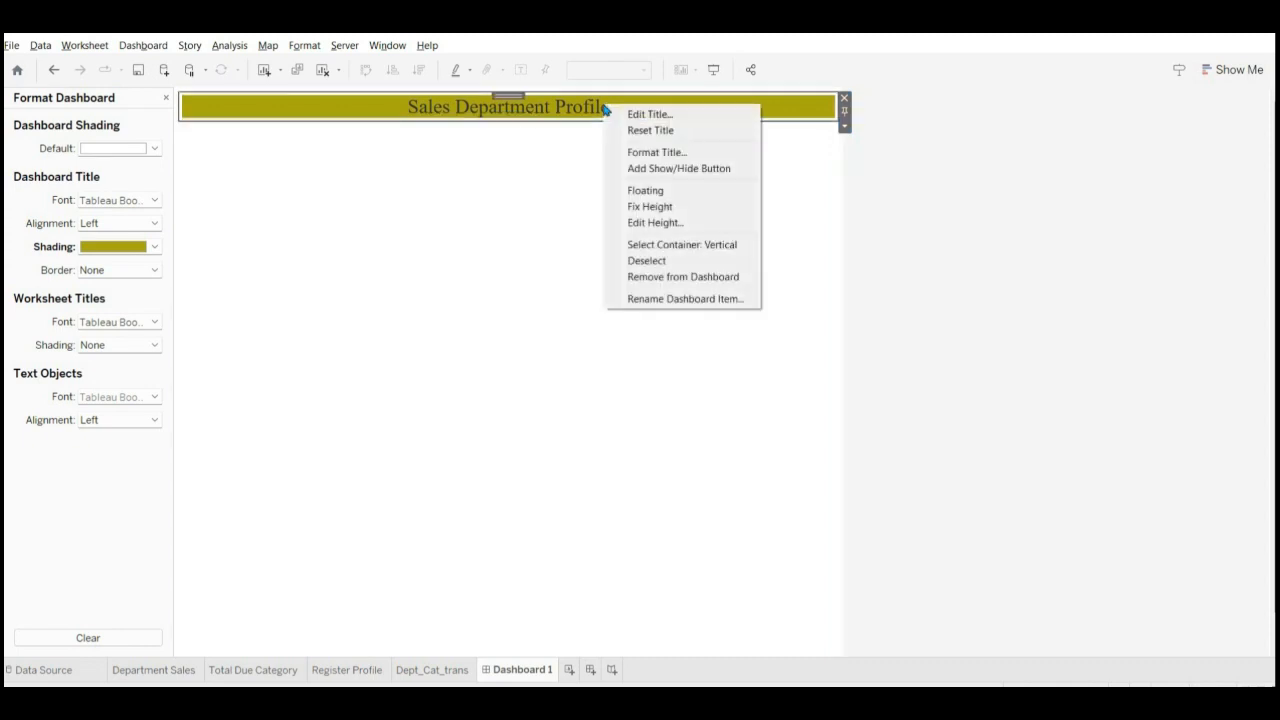
click(494, 249)
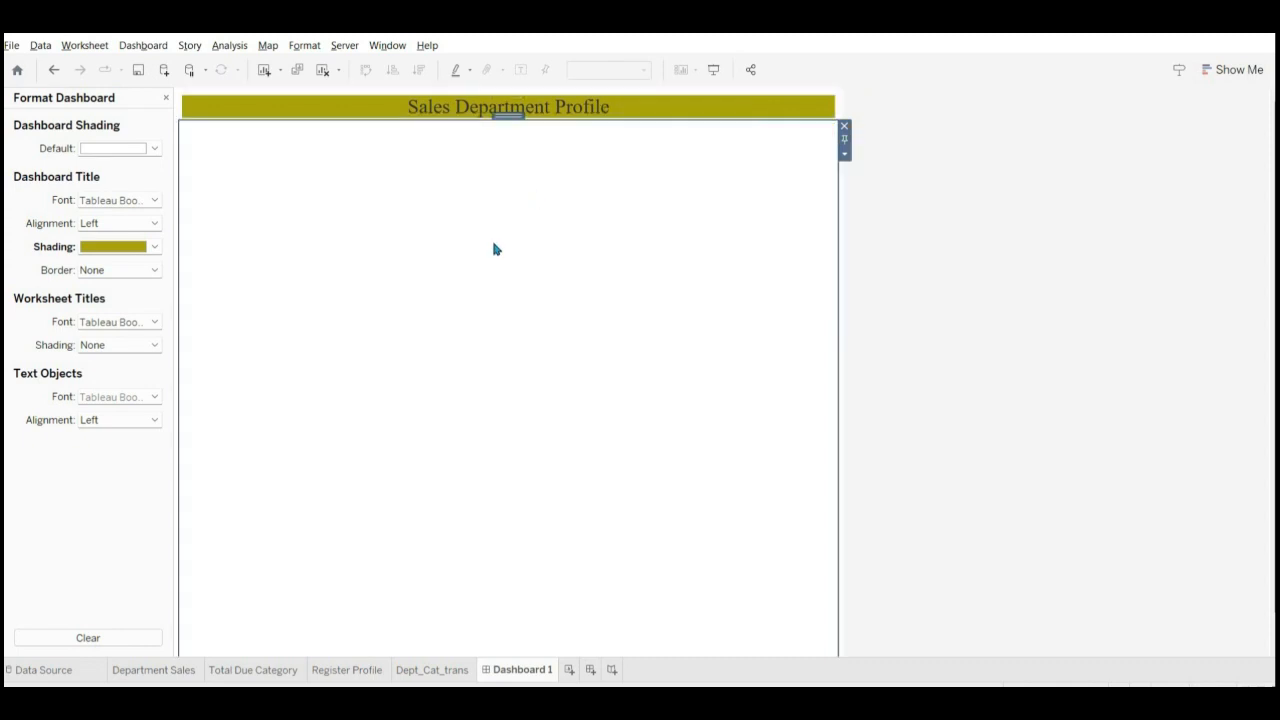
click(165, 98)
Add a horizontal container beneath the dashboard title and place the Department Sales sheet in it.
double_click(57, 277)
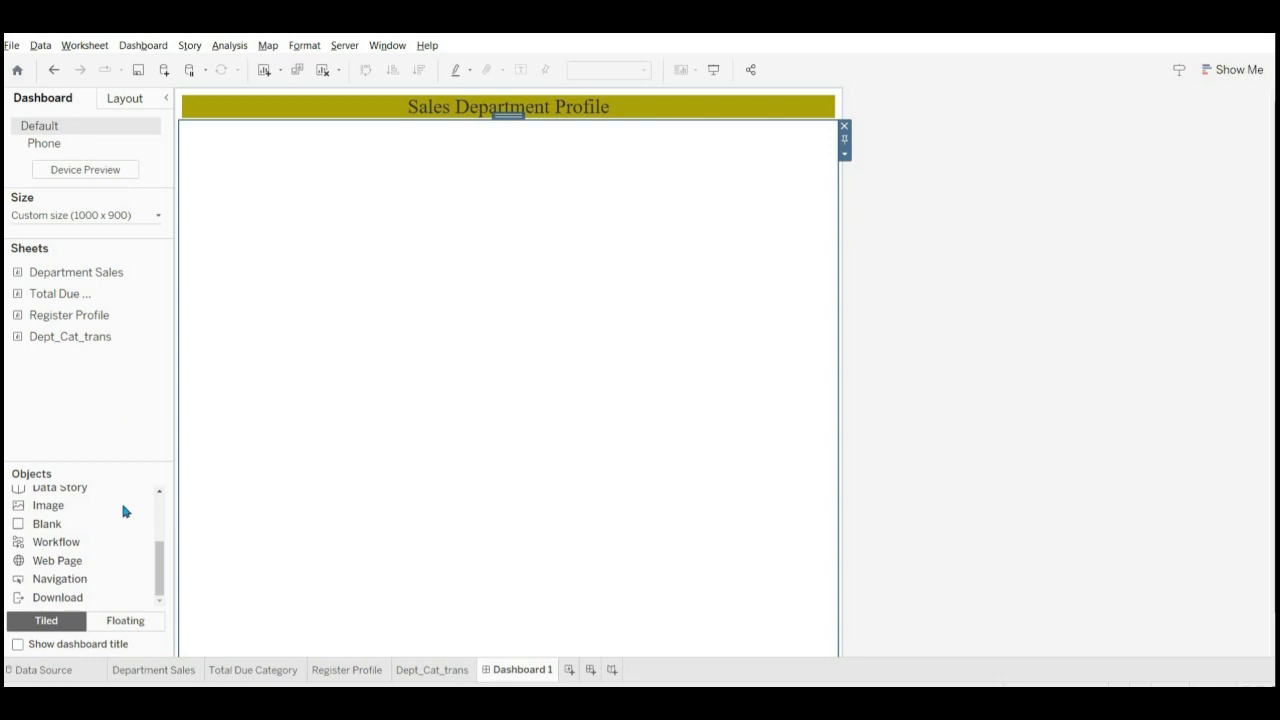
scroll(121, 505, up, 5)
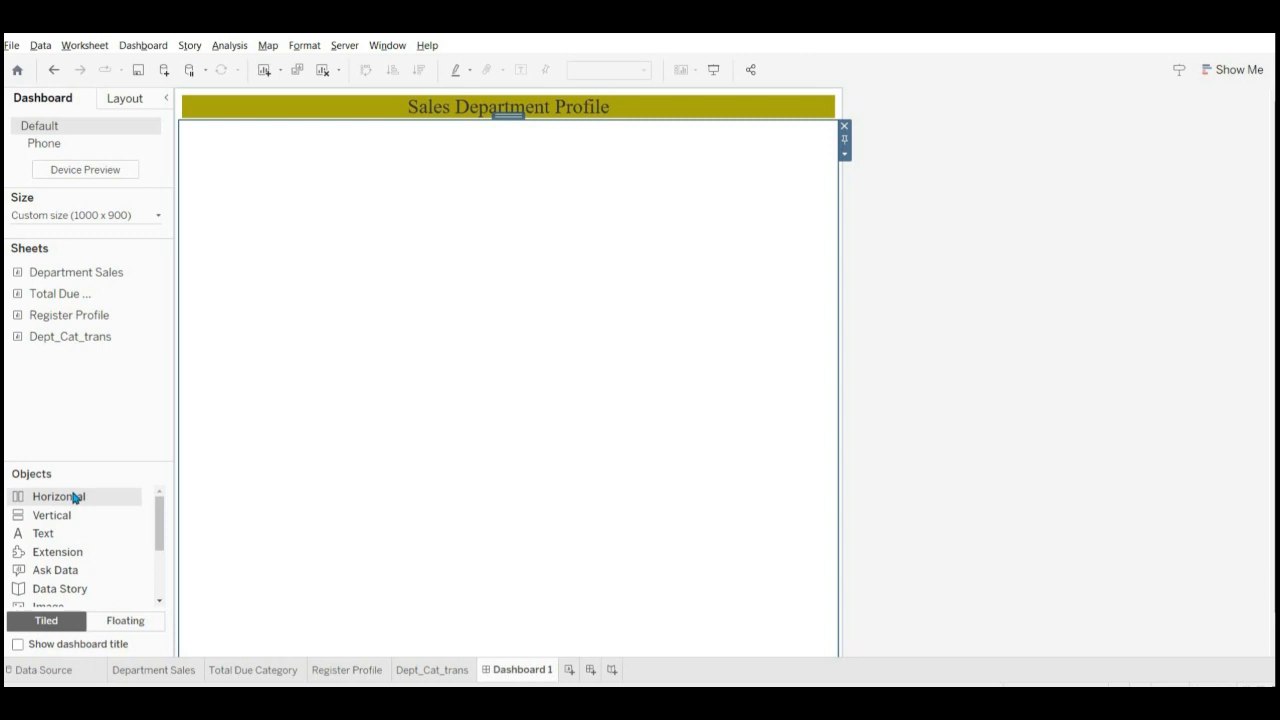
drag(72, 494, 372, 433)
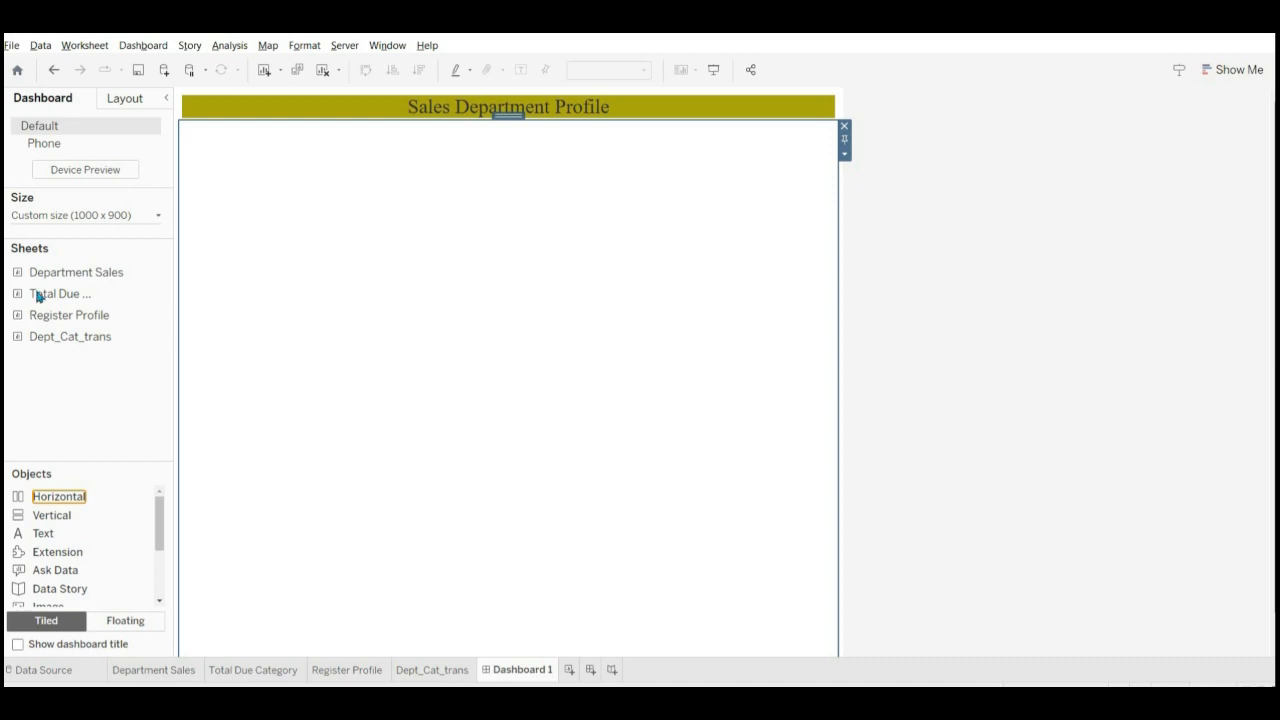
drag(62, 276, 390, 317)
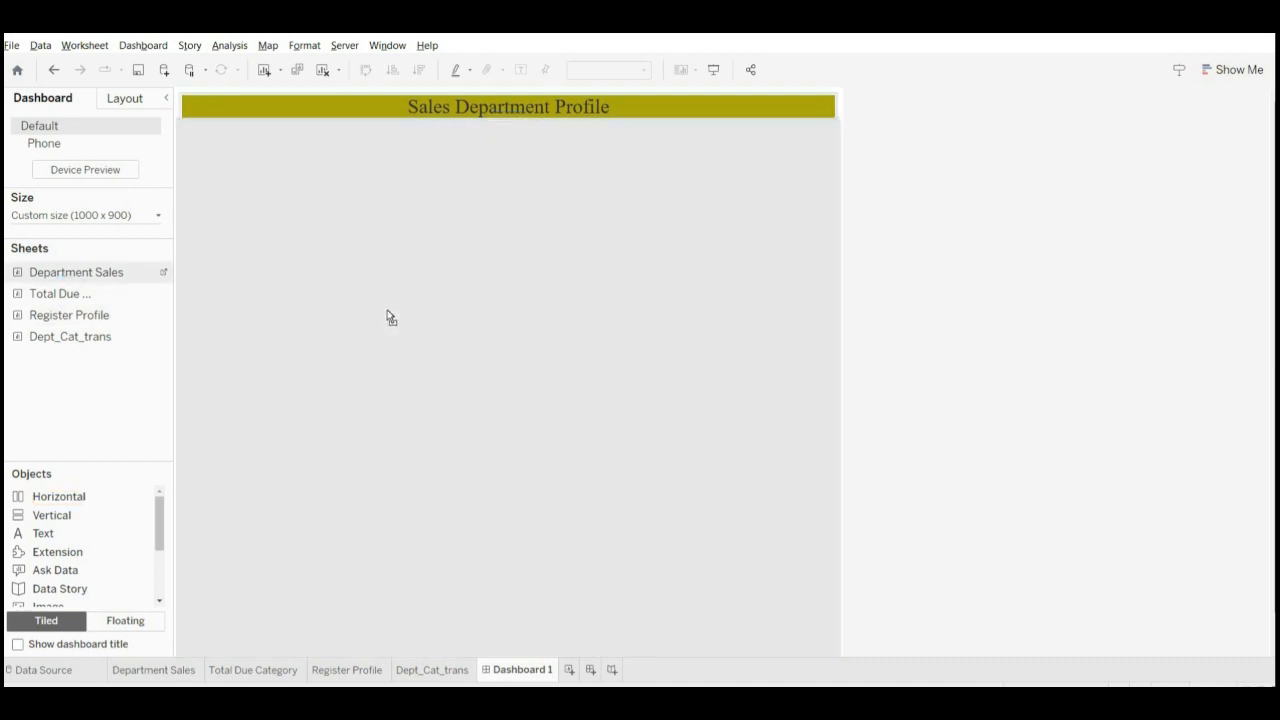
drag(389, 316, 389, 316)
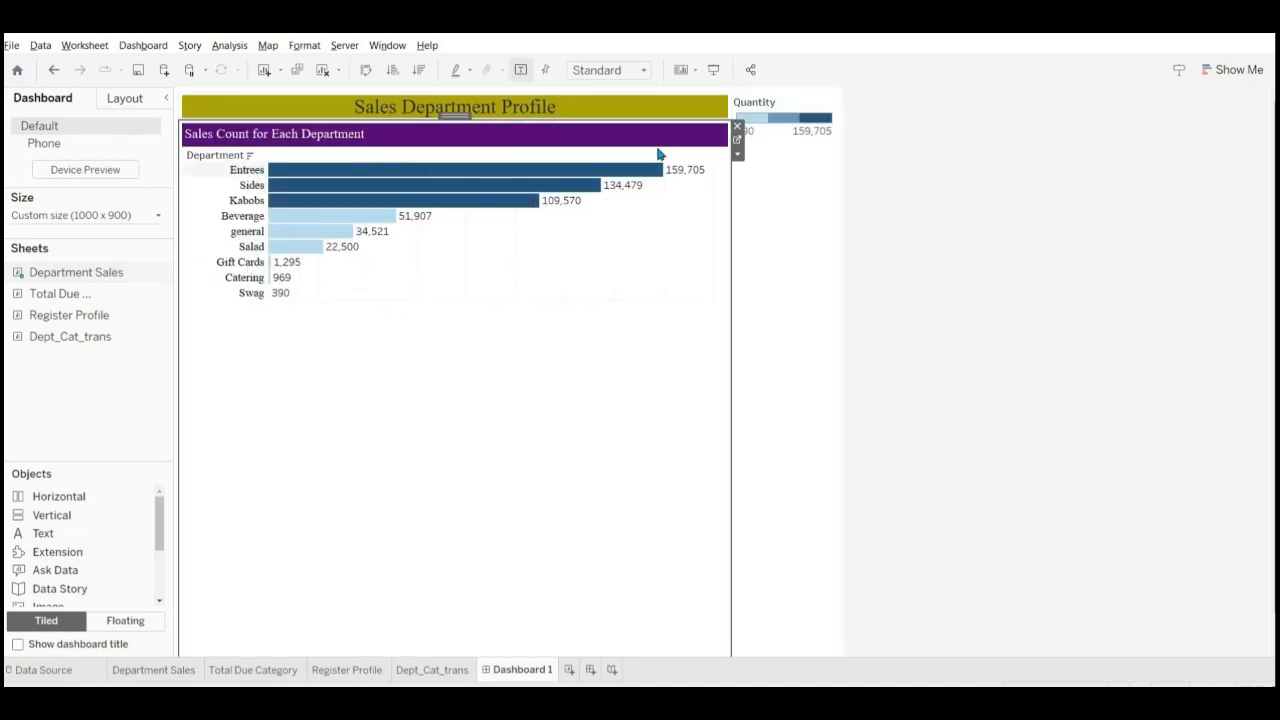
Remove the Quantity colour legend from the dashboard.
click(800, 108)
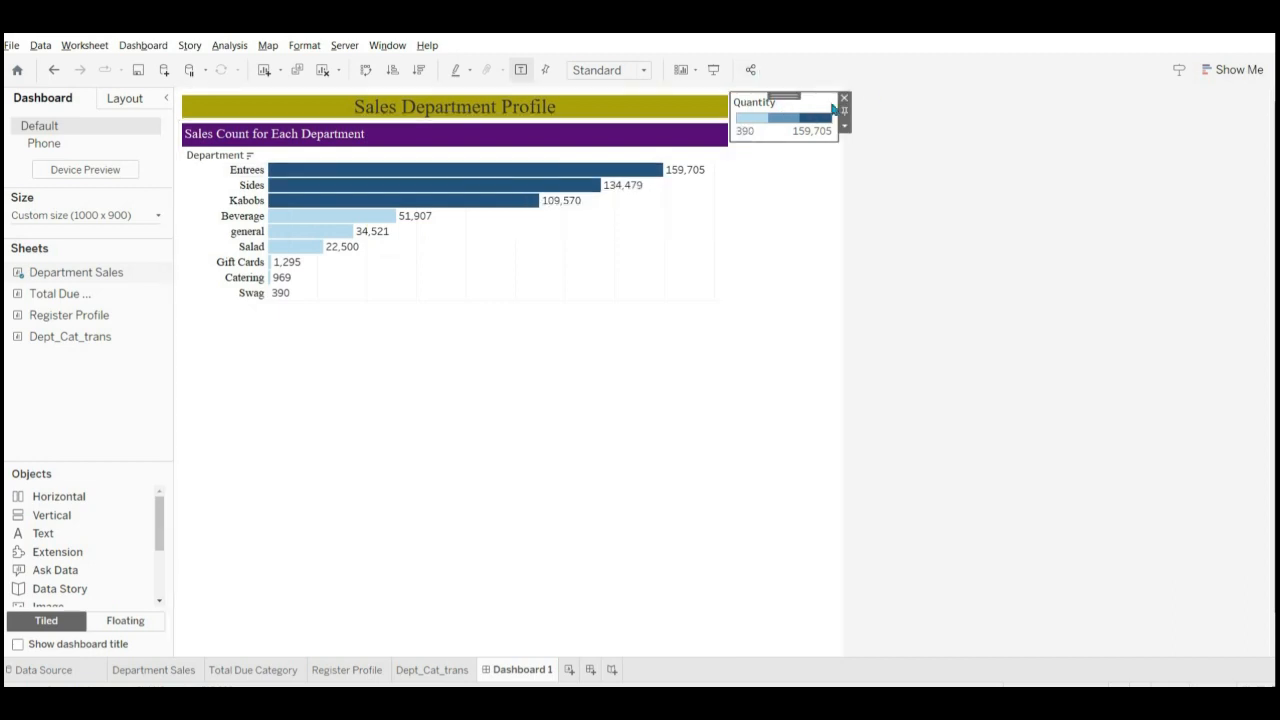
click(844, 98)
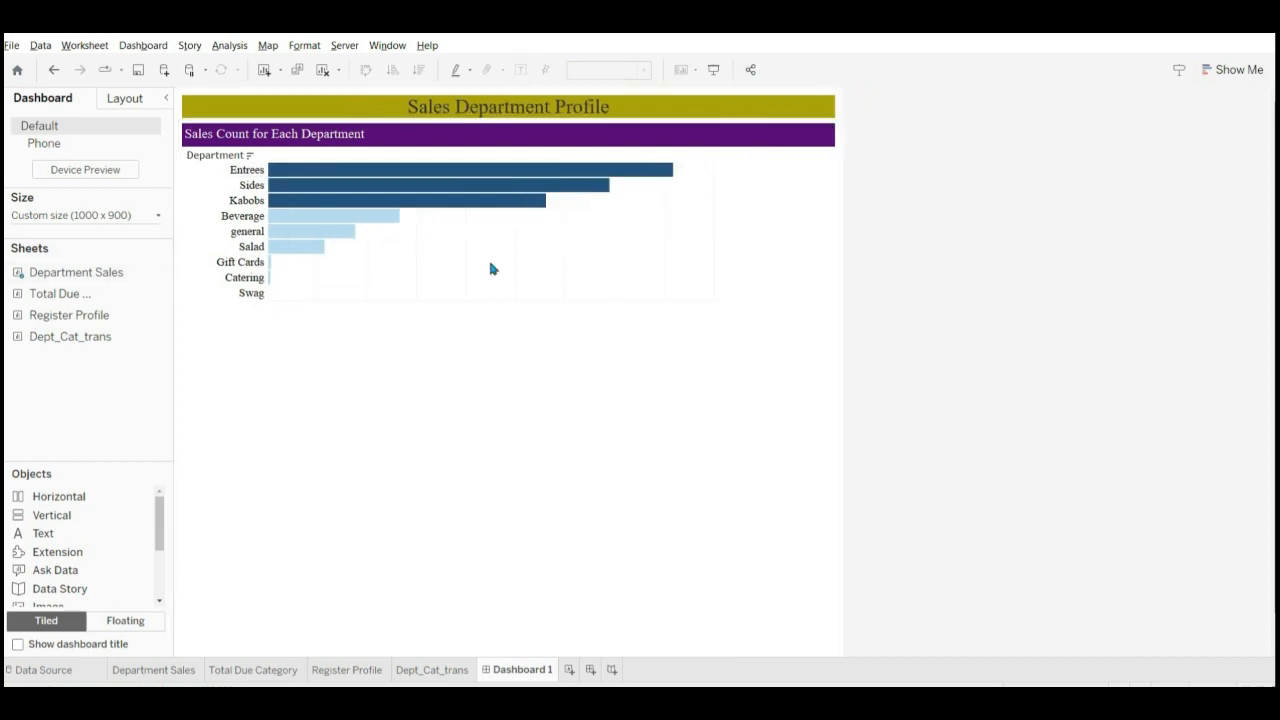
mouse_move(442, 175)
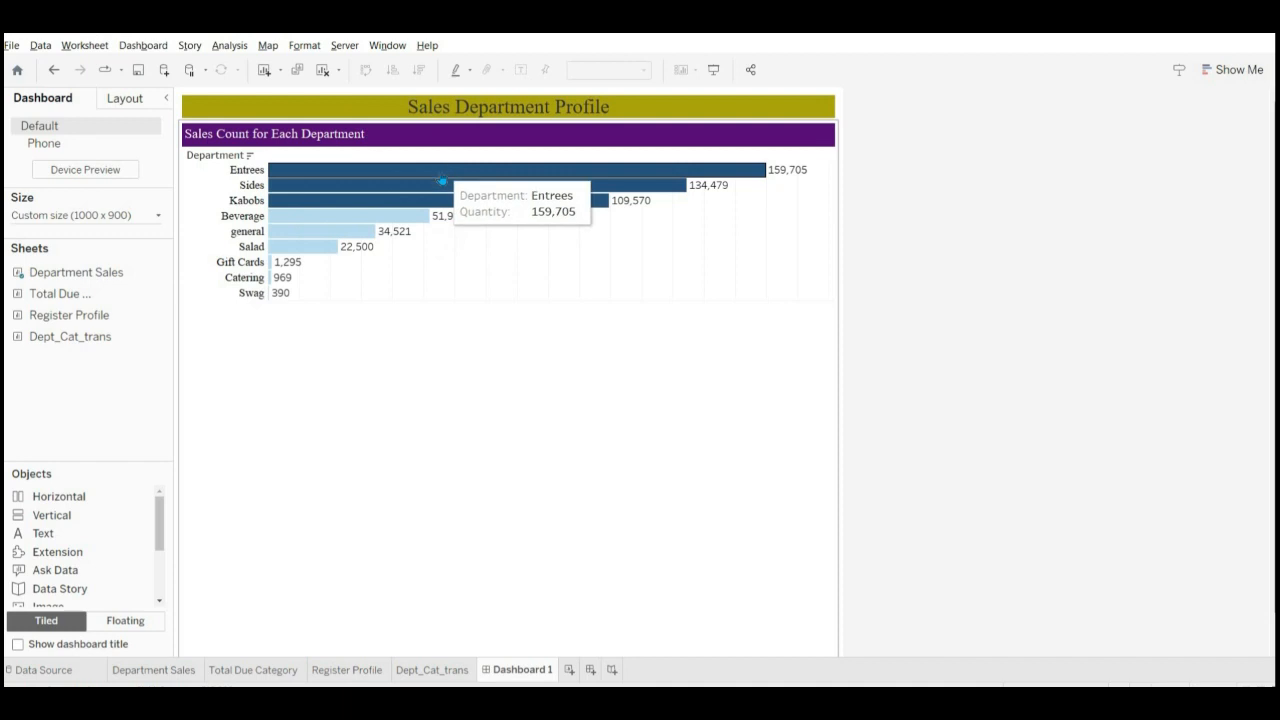
Add a horizontal container to the right of the department sales chart and place the Total Due Category sheet in it.
drag(84, 496, 455, 374)
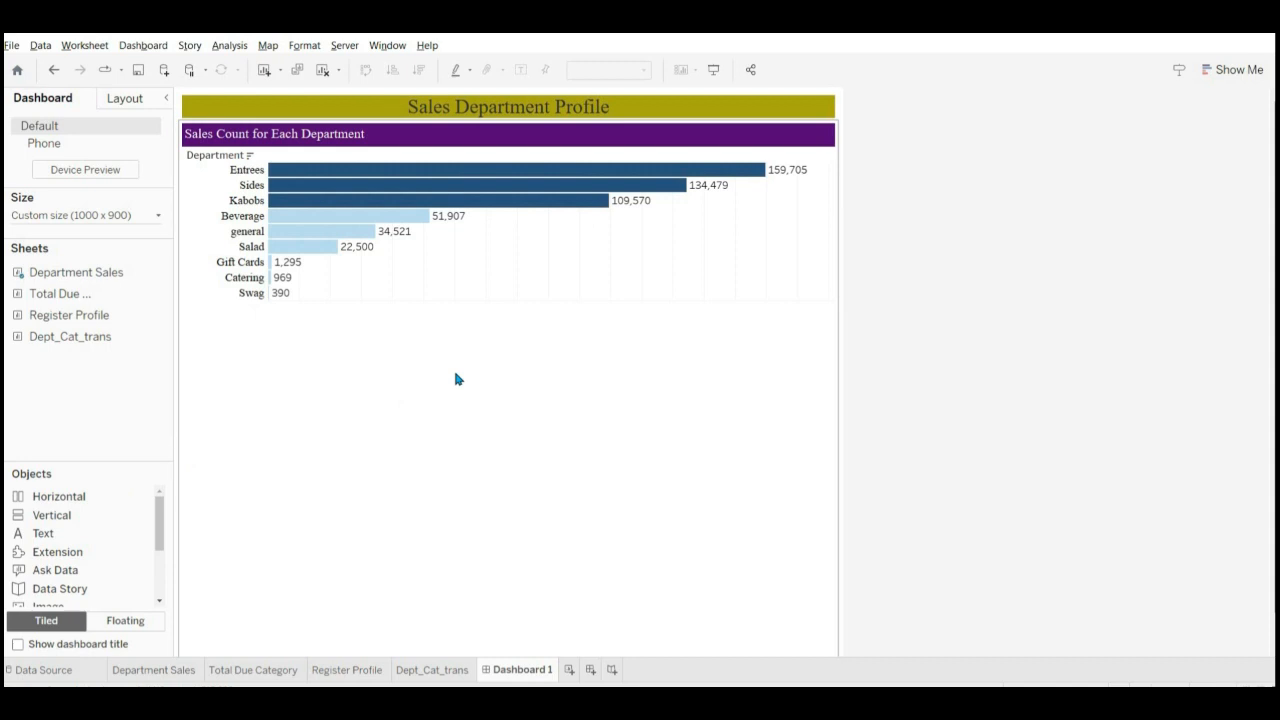
mouse_move(66, 290)
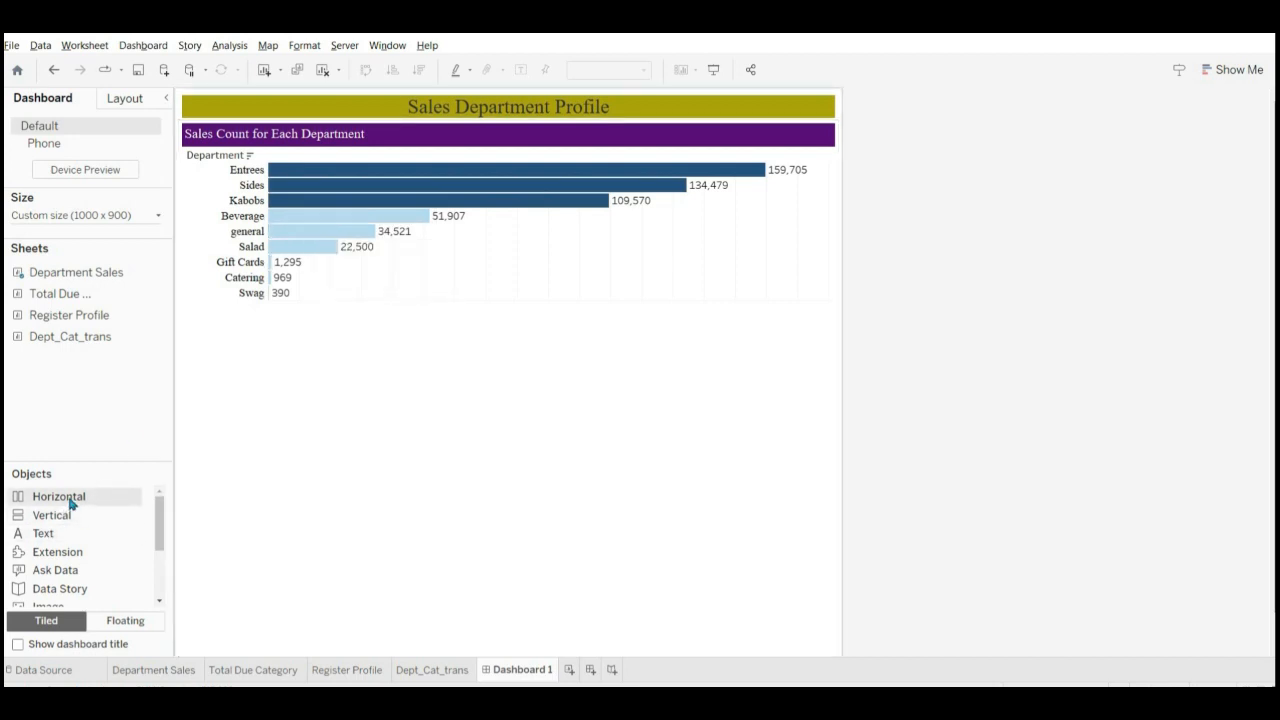
drag(70, 503, 771, 358)
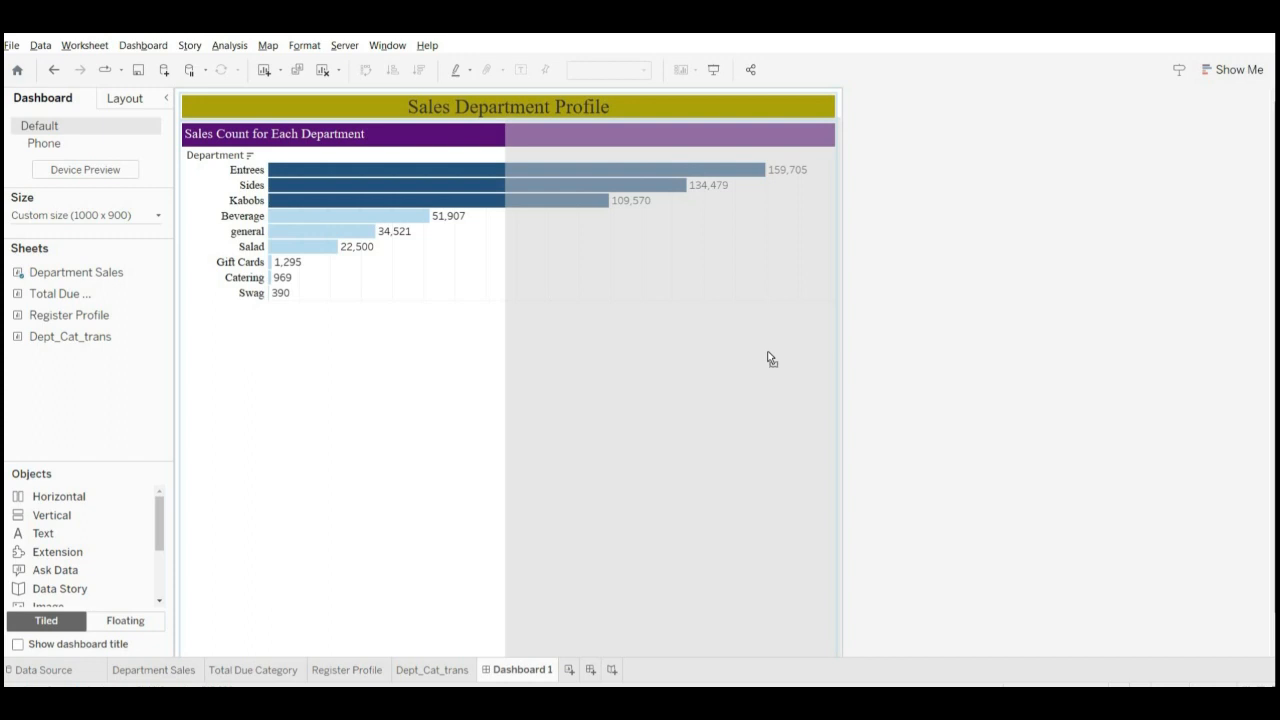
drag(771, 358, 765, 356)
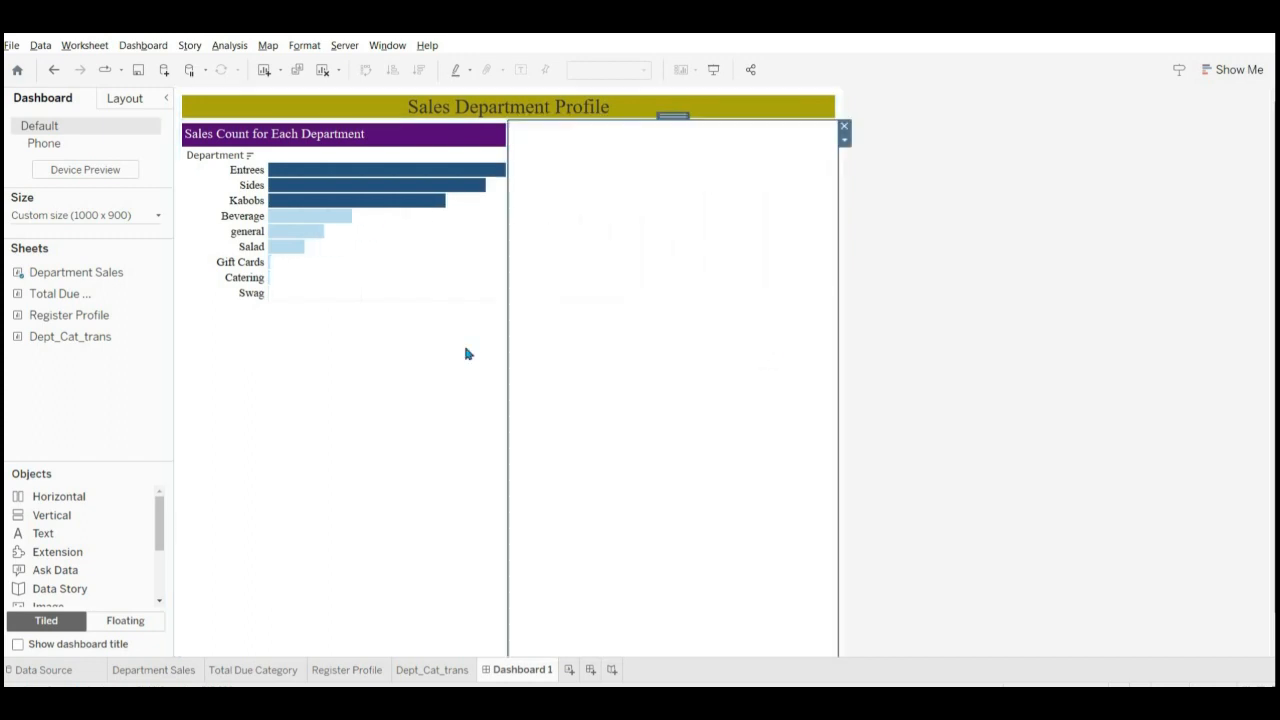
double_click(86, 316)
drag(64, 294, 663, 299)
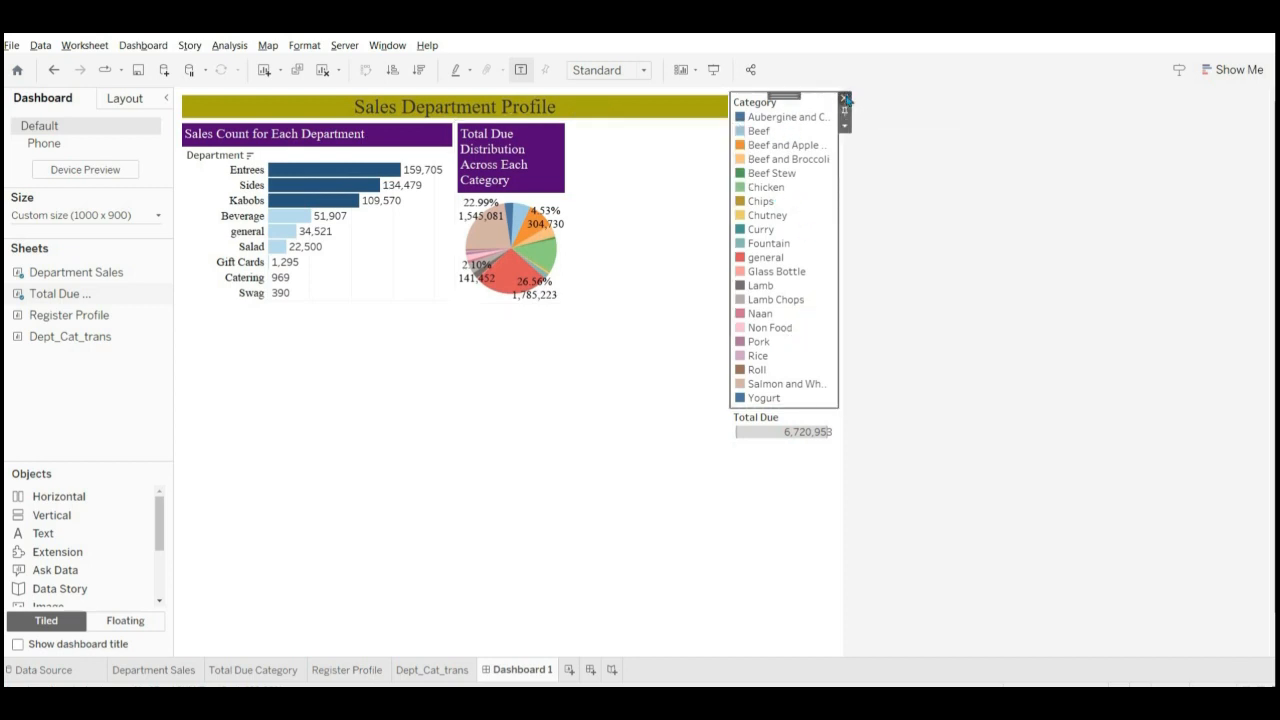
Remove the Category and Total Due legends from the dashboard.
key(Delete)
click(797, 107)
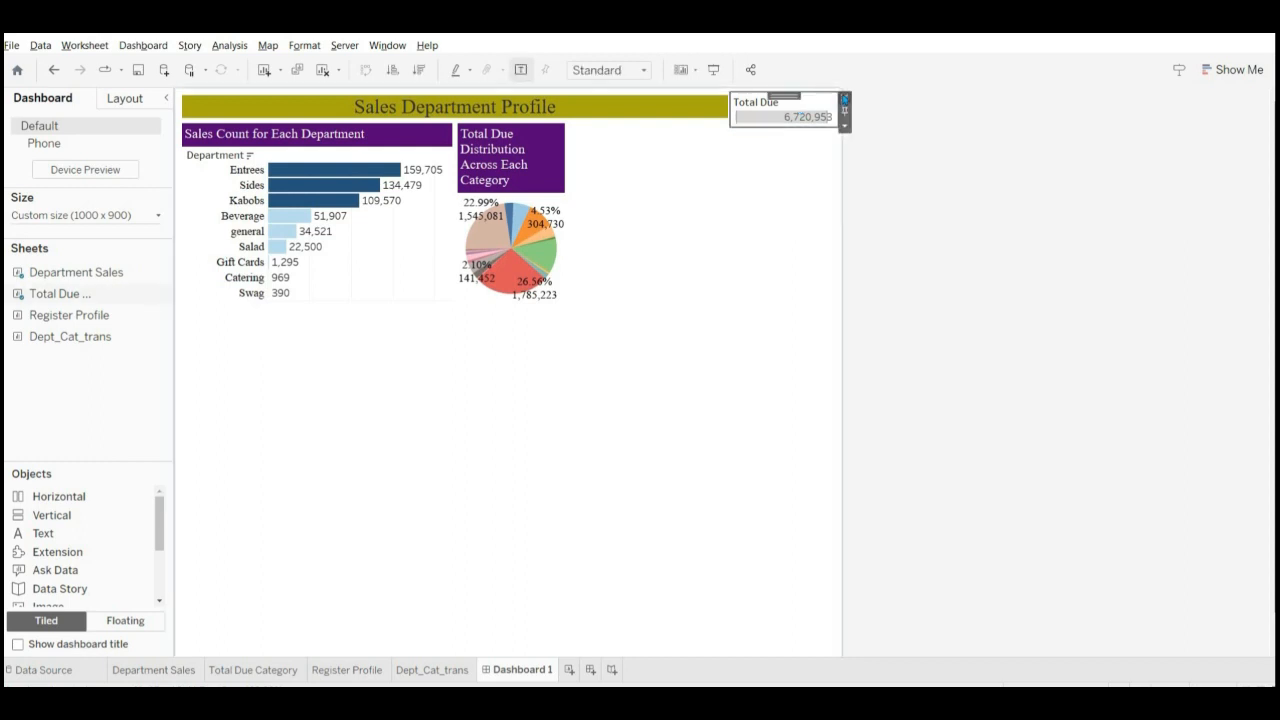
key(Delete)
Set the Total Due Distribution pie chart's fit to Entire View.
click(690, 181)
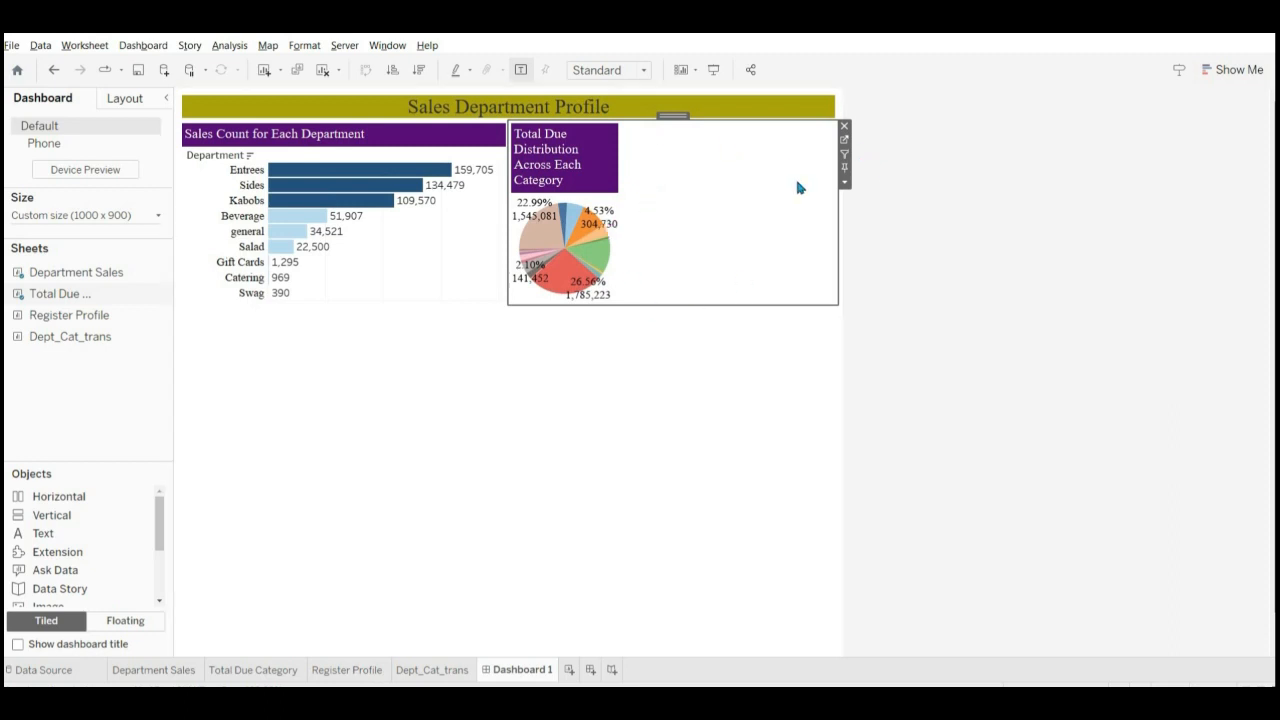
click(620, 71)
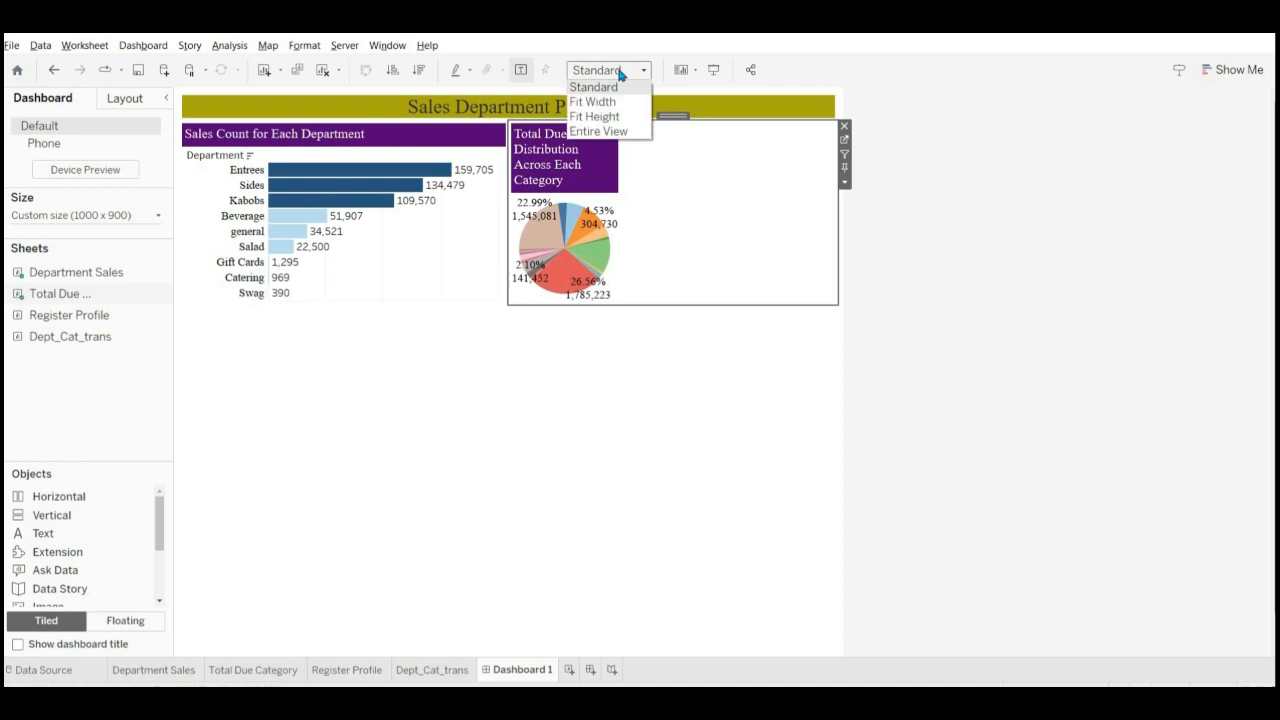
click(599, 131)
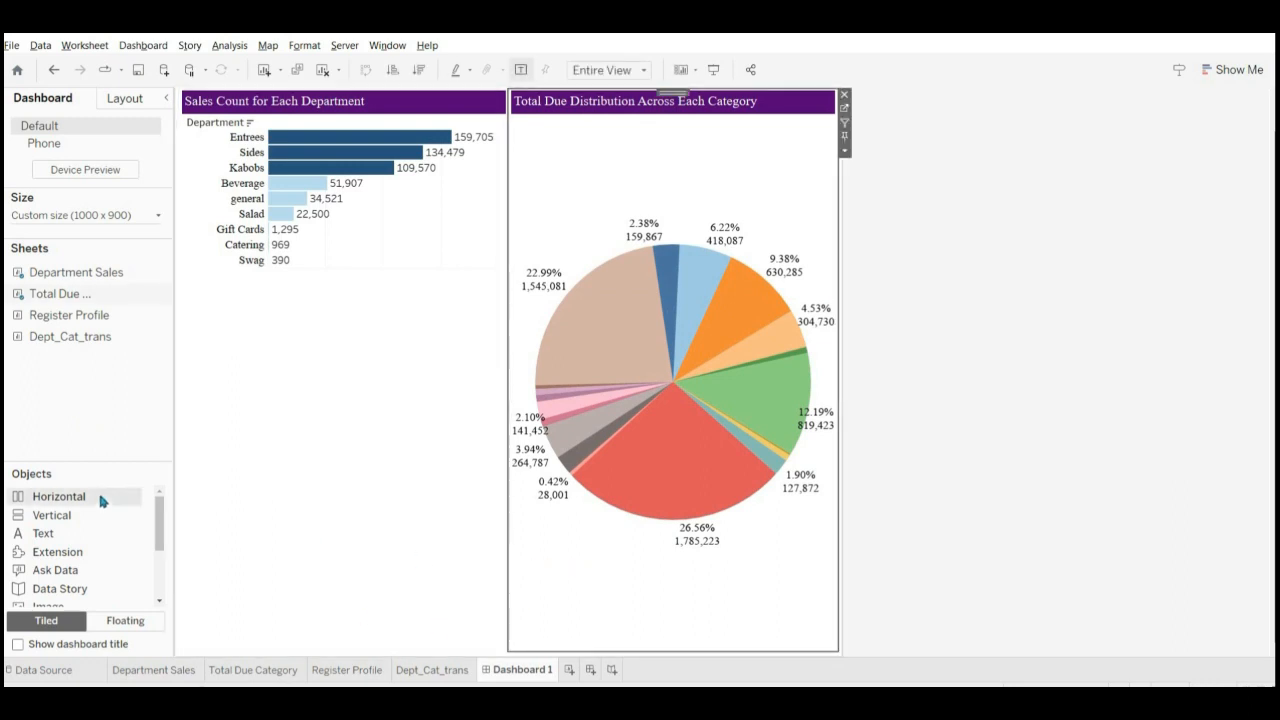
Place the Register Profile sheet in a new horizontal container spanning below both charts and set its fit to Entire View.
drag(123, 497, 537, 643)
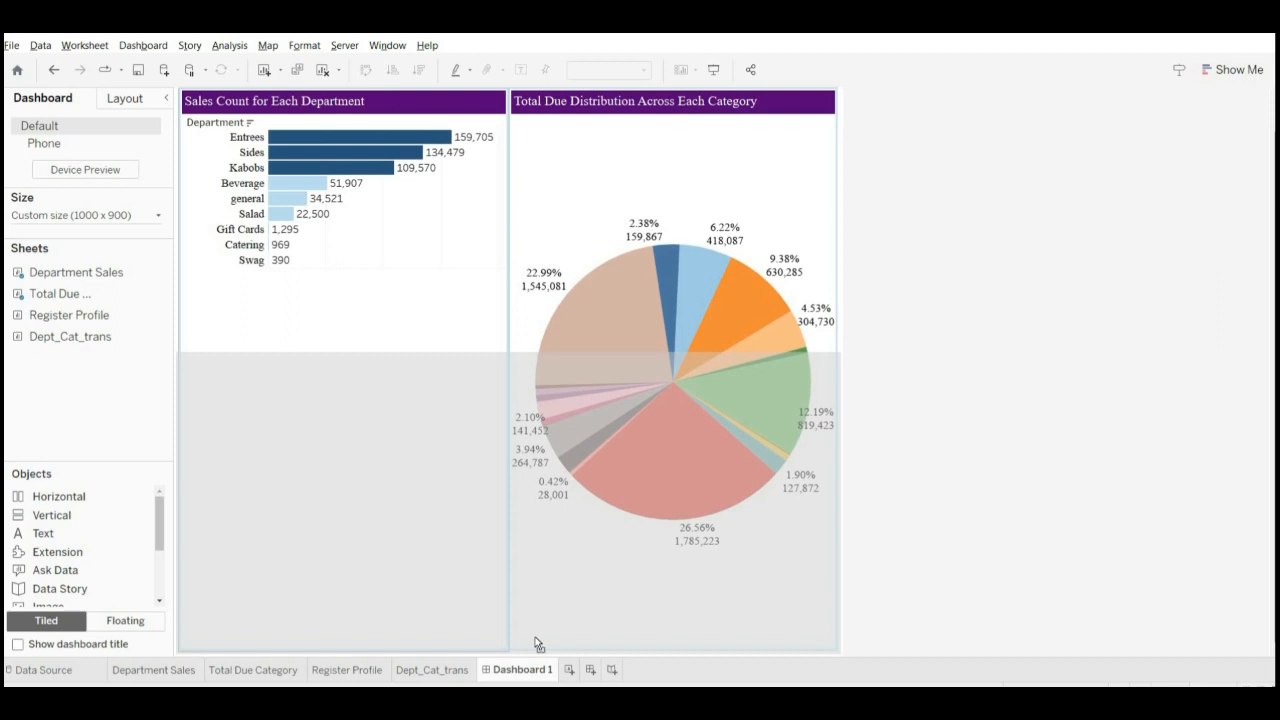
drag(537, 643, 534, 640)
drag(58, 318, 272, 411)
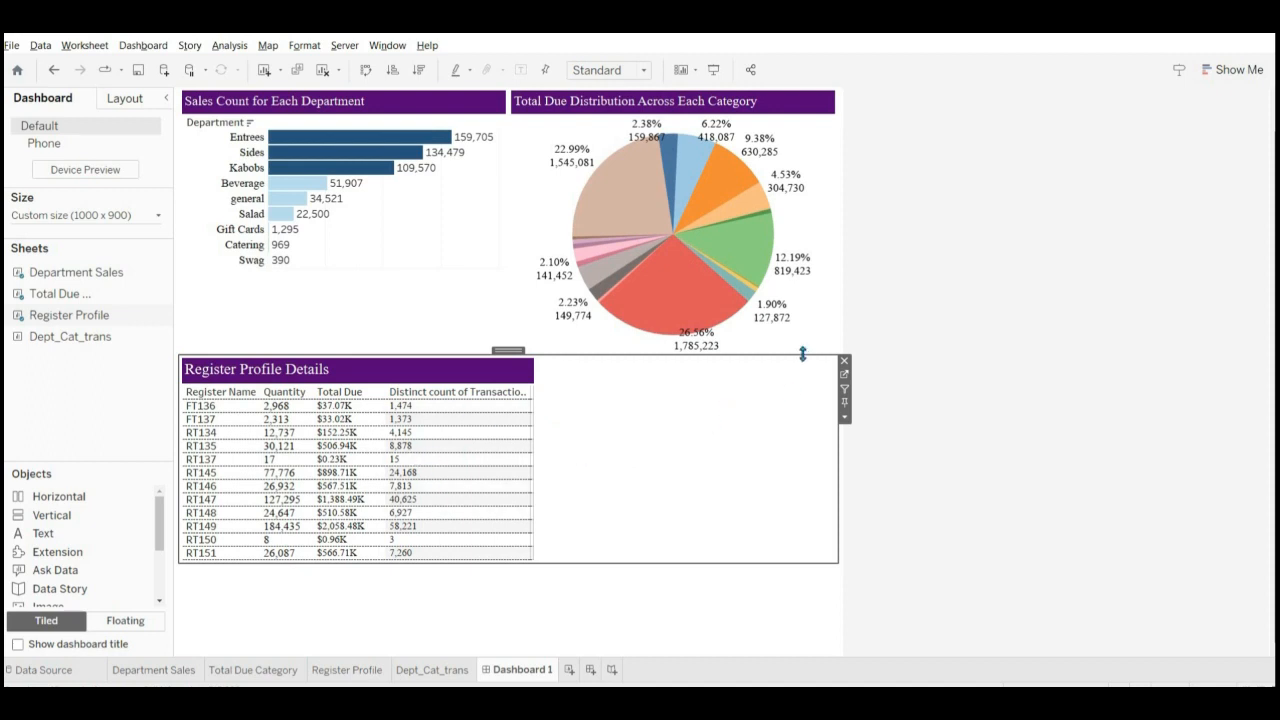
click(644, 72)
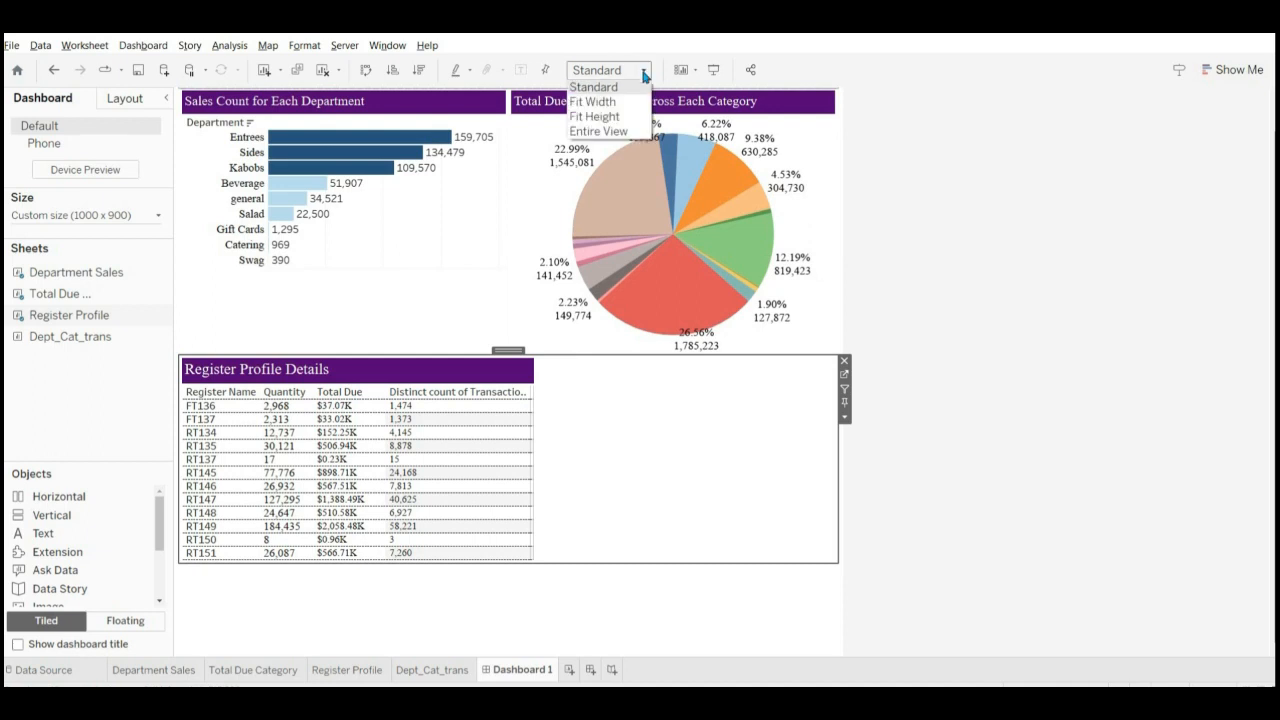
click(616, 131)
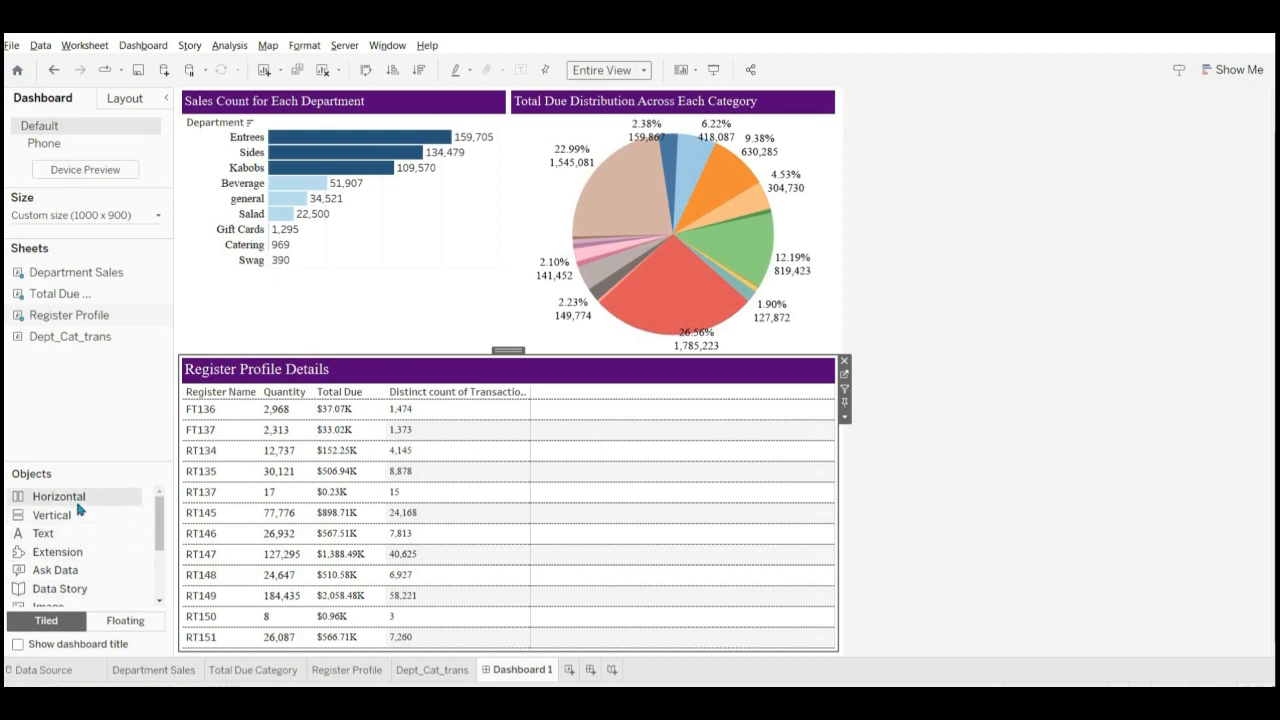
Add a horizontal container to the right of the Register Profile table and place the Dept_Cat_trans sheet in it.
mouse_move(70, 339)
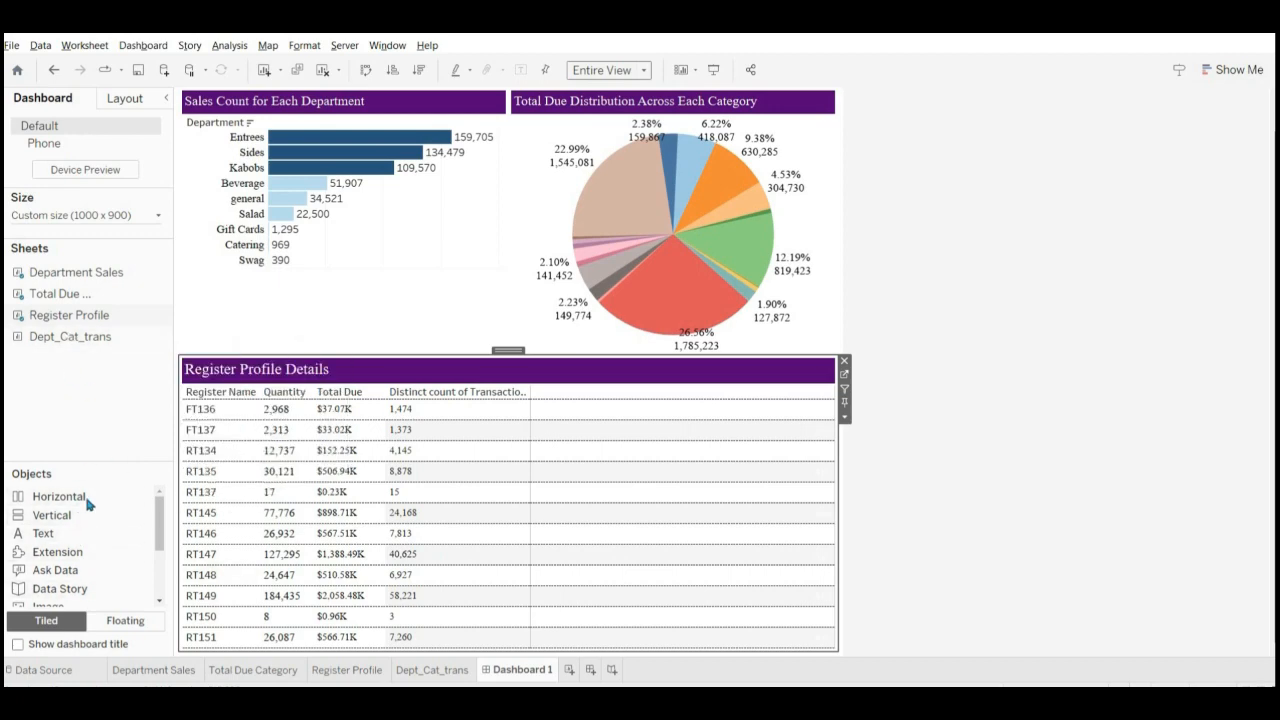
drag(87, 500, 768, 486)
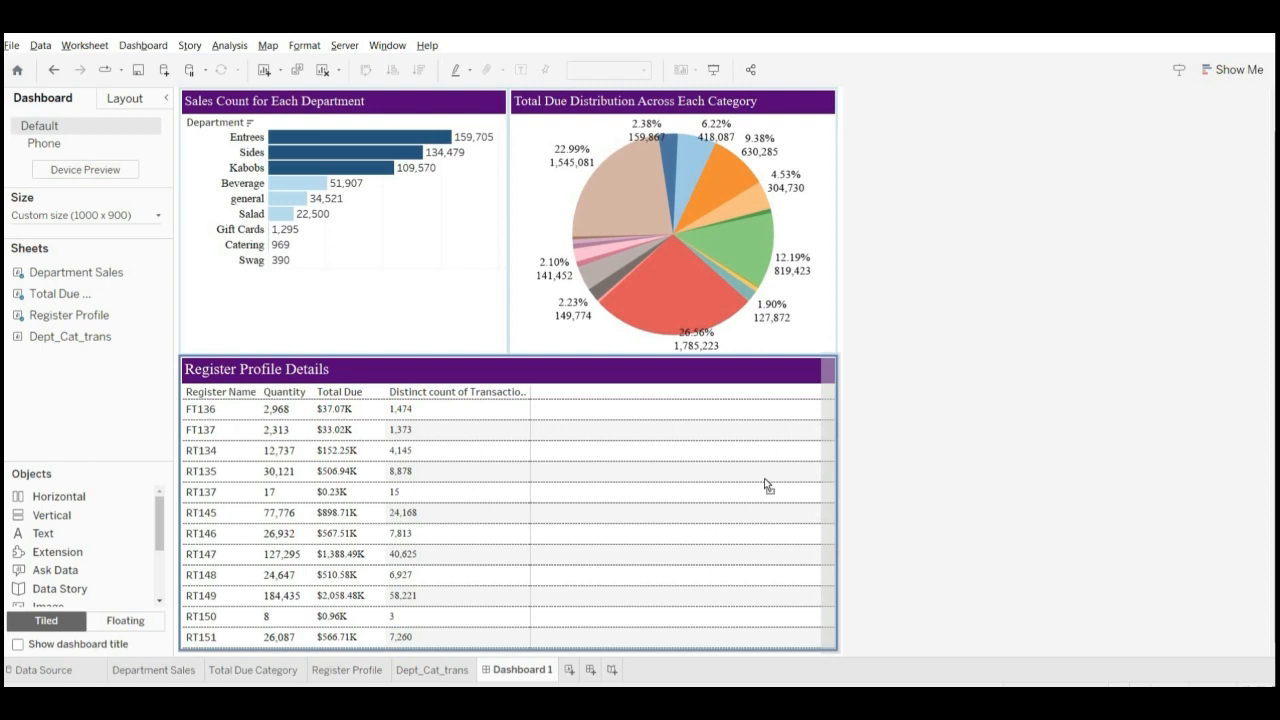
drag(766, 485, 763, 483)
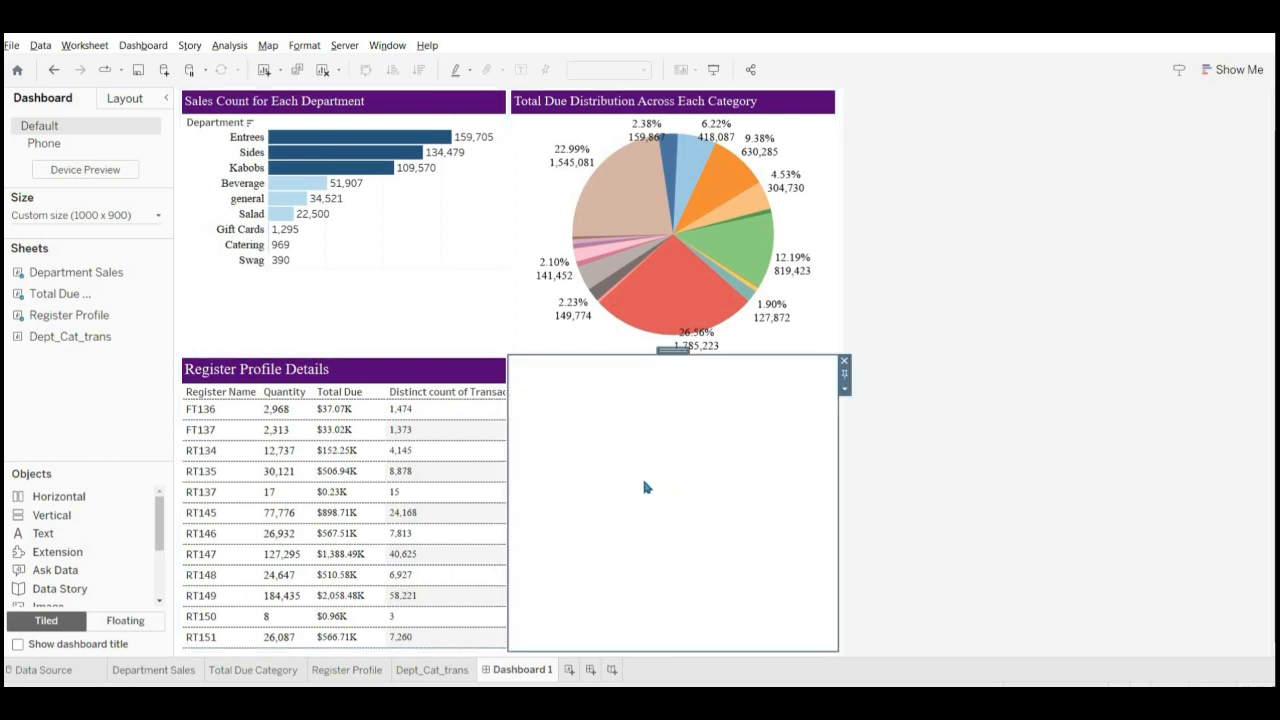
drag(57, 337, 720, 468)
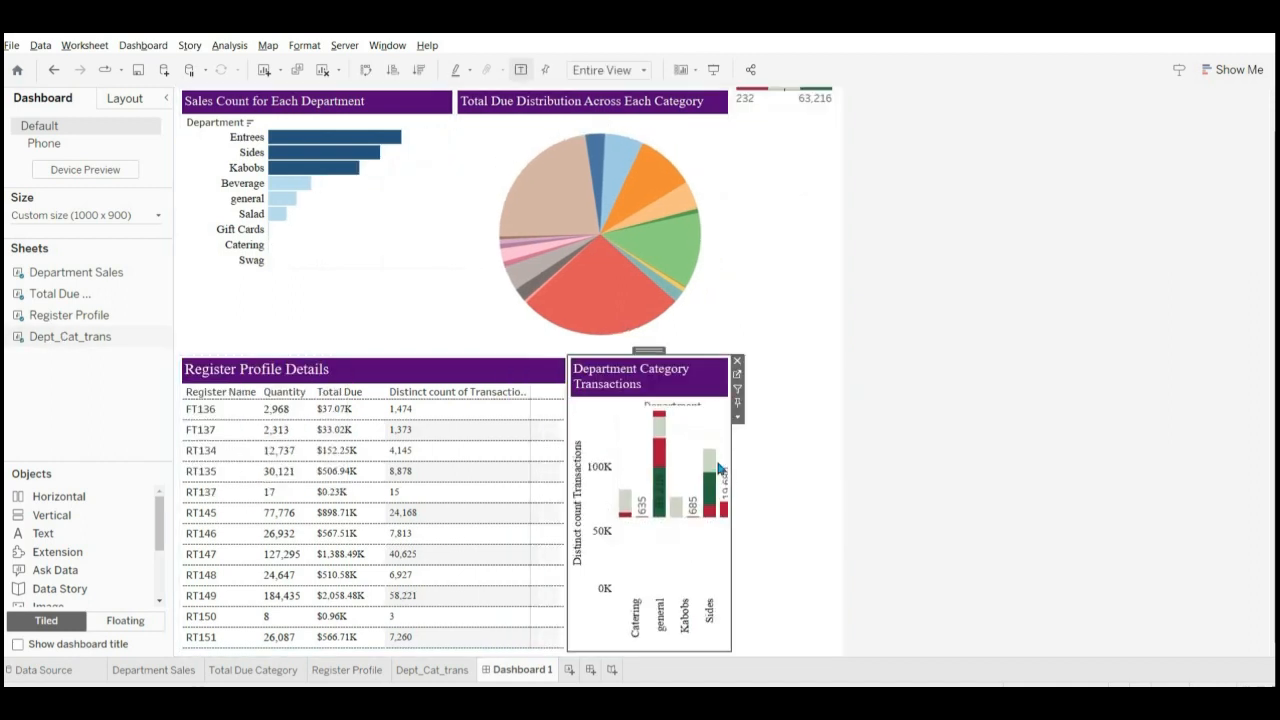
Delete the layout container holding the transaction count legend, together with the legend inside it.
click(805, 178)
scroll(810, 170, up, 2)
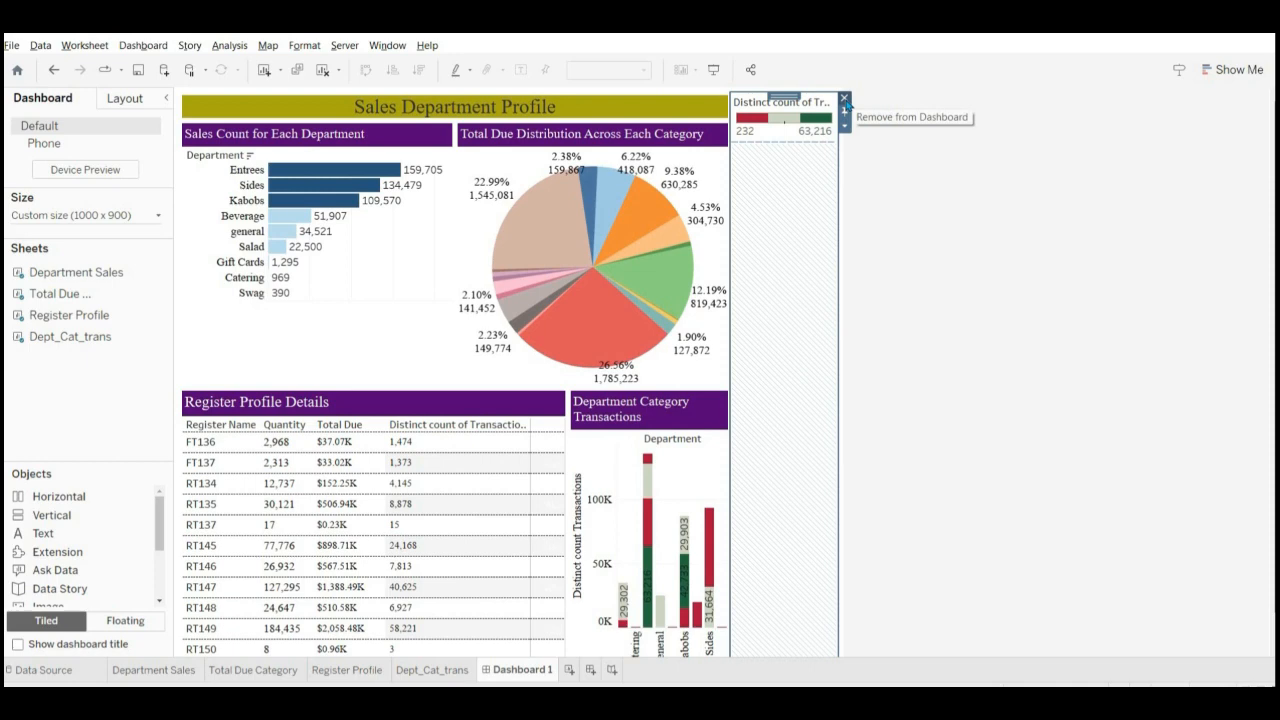
click(845, 99)
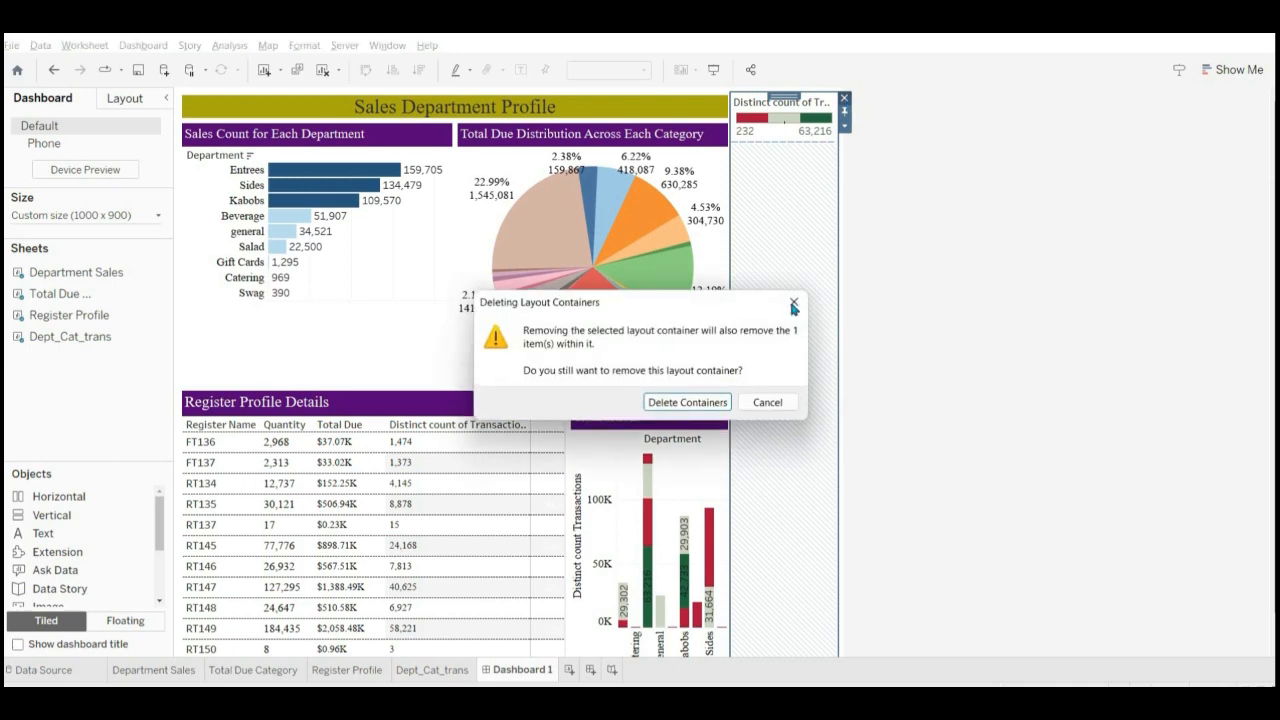
click(796, 303)
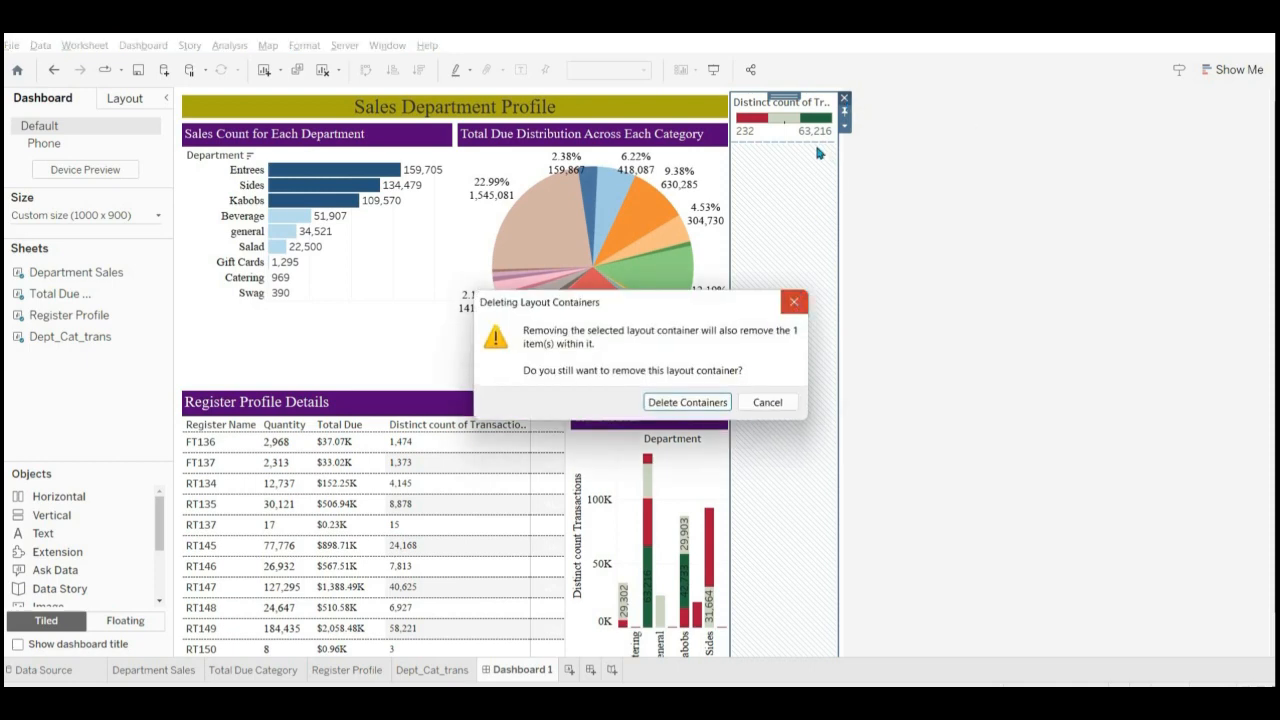
click(845, 99)
click(667, 403)
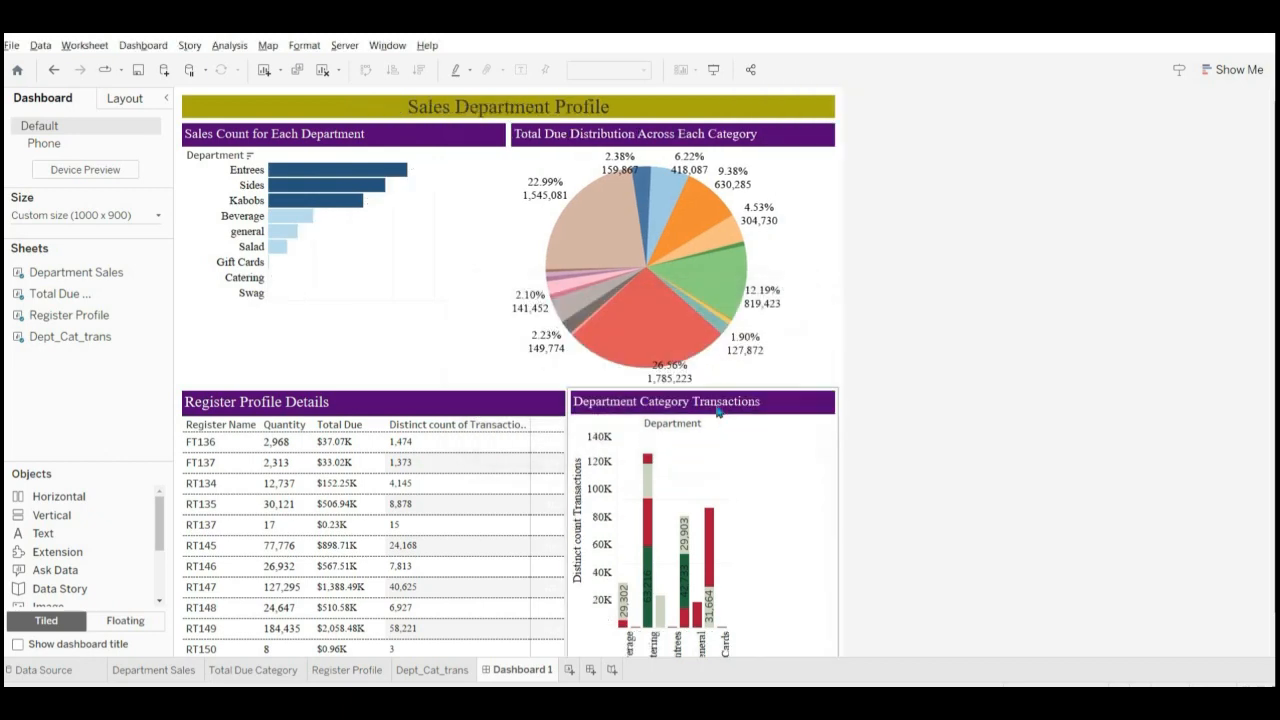
Widen the Department Category Transactions chart until its edge lines up with the pie chart above it.
scroll(757, 463, down, 1)
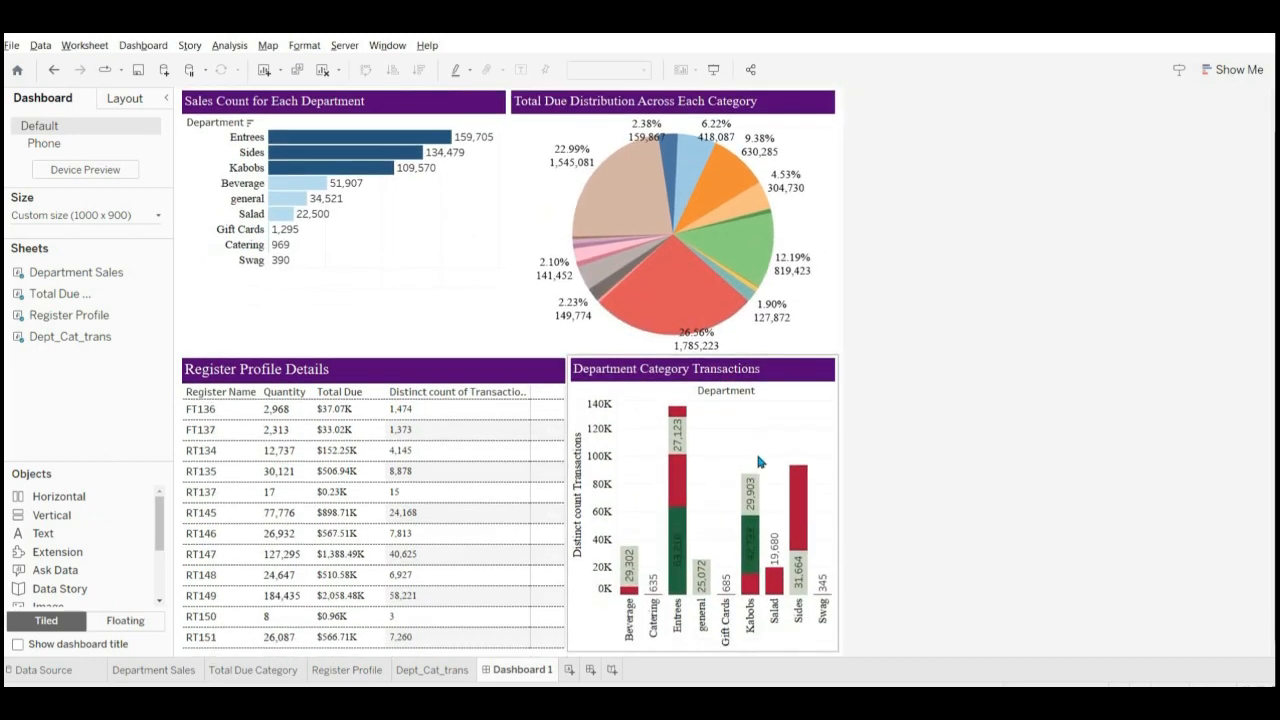
click(558, 427)
click(697, 444)
drag(549, 534, 514, 537)
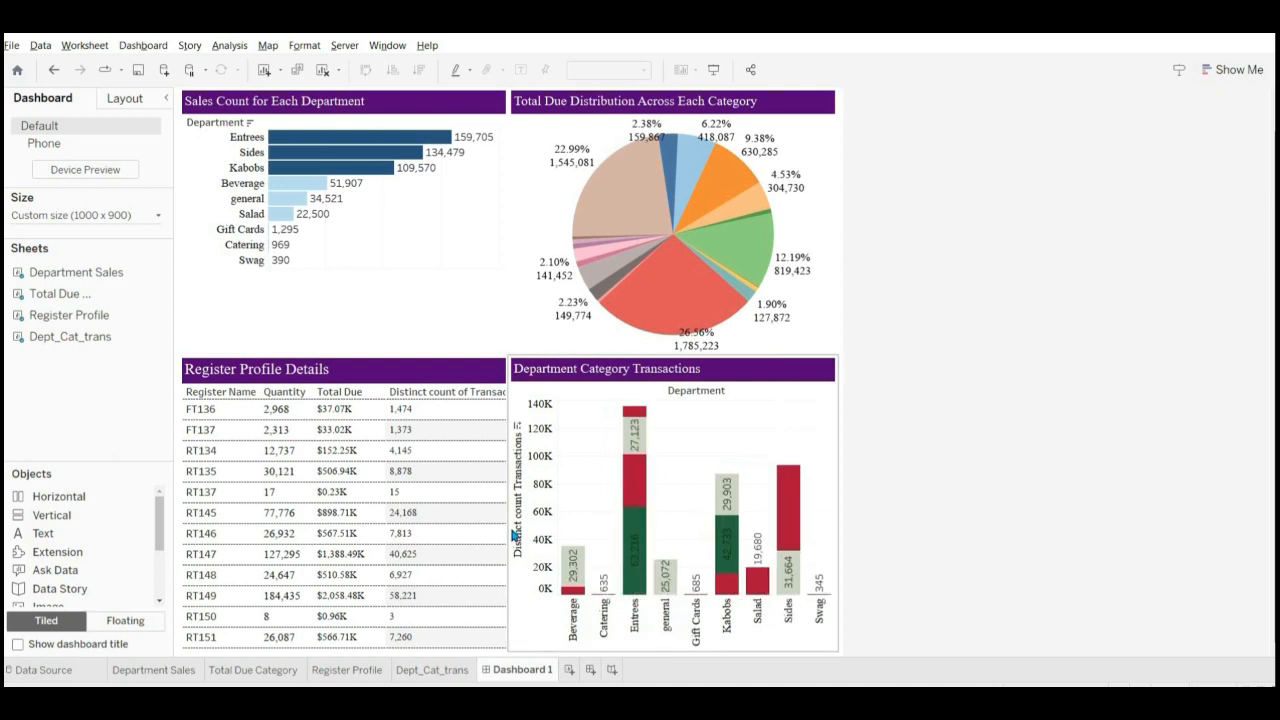
click(921, 528)
Open the Department Sales worksheet to check which worksheets its Operation Type filter applies to, and return to the dashboard.
mouse_move(578, 572)
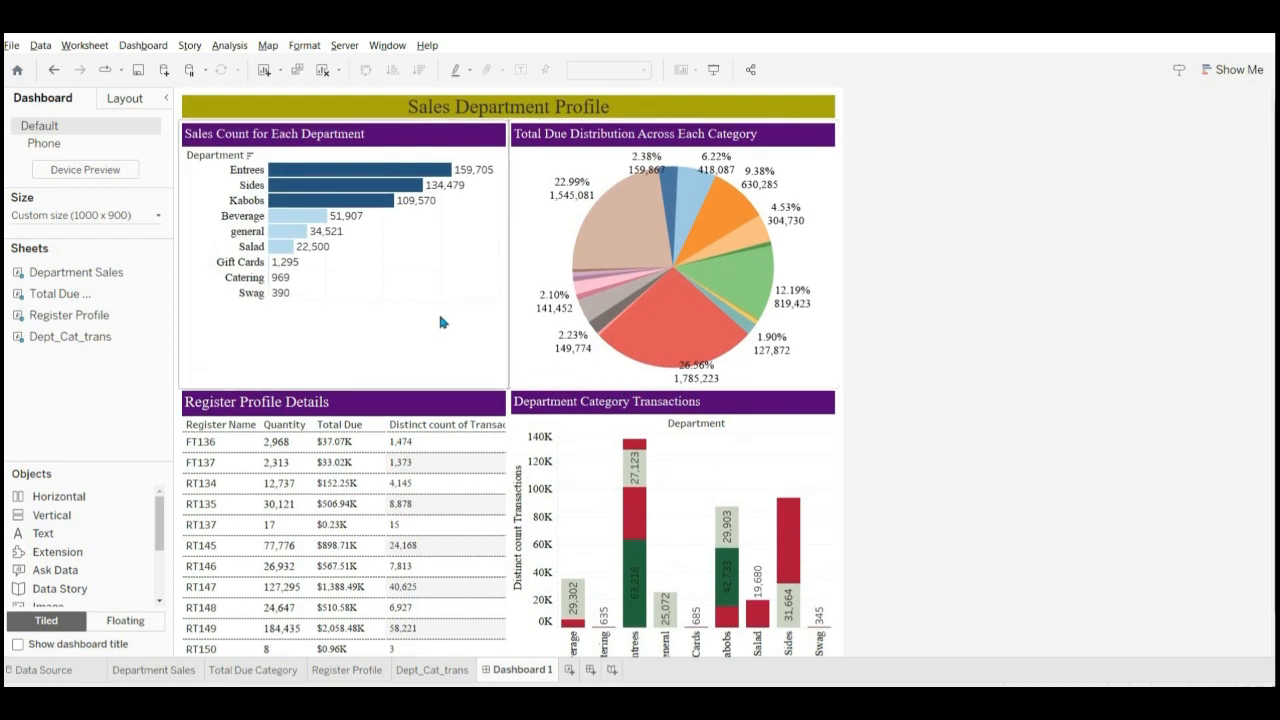
click(440, 322)
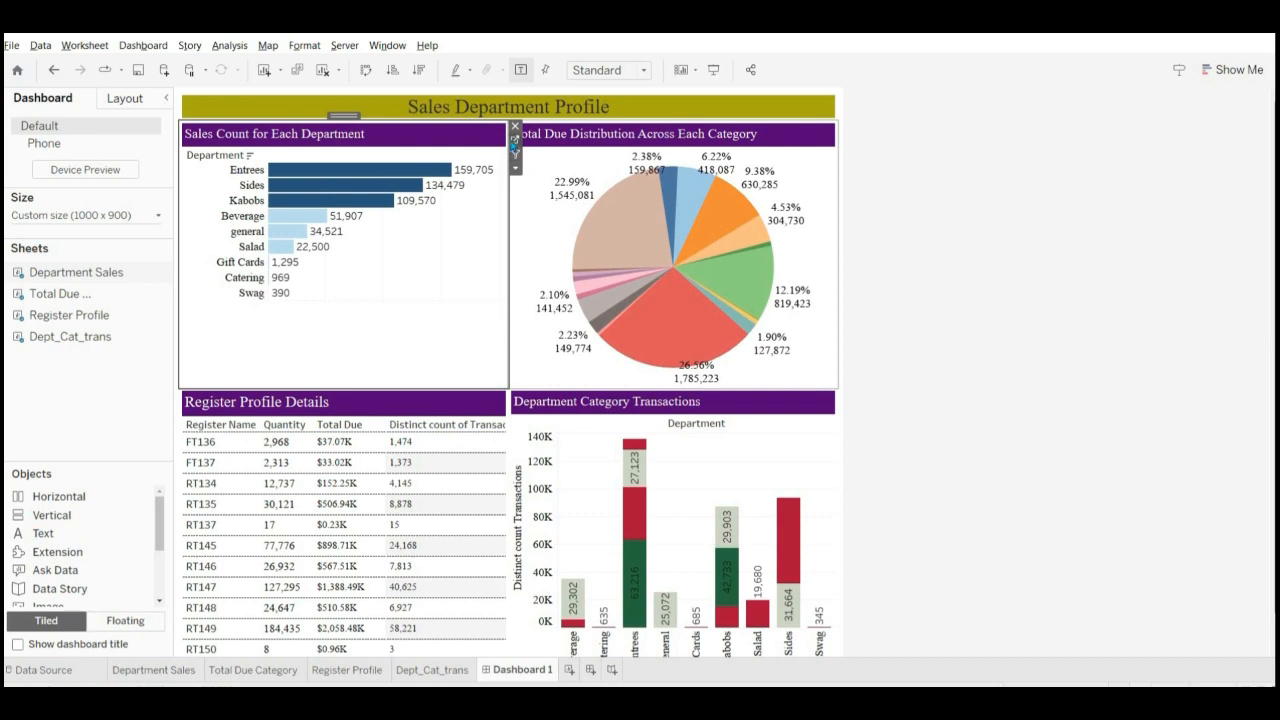
click(515, 144)
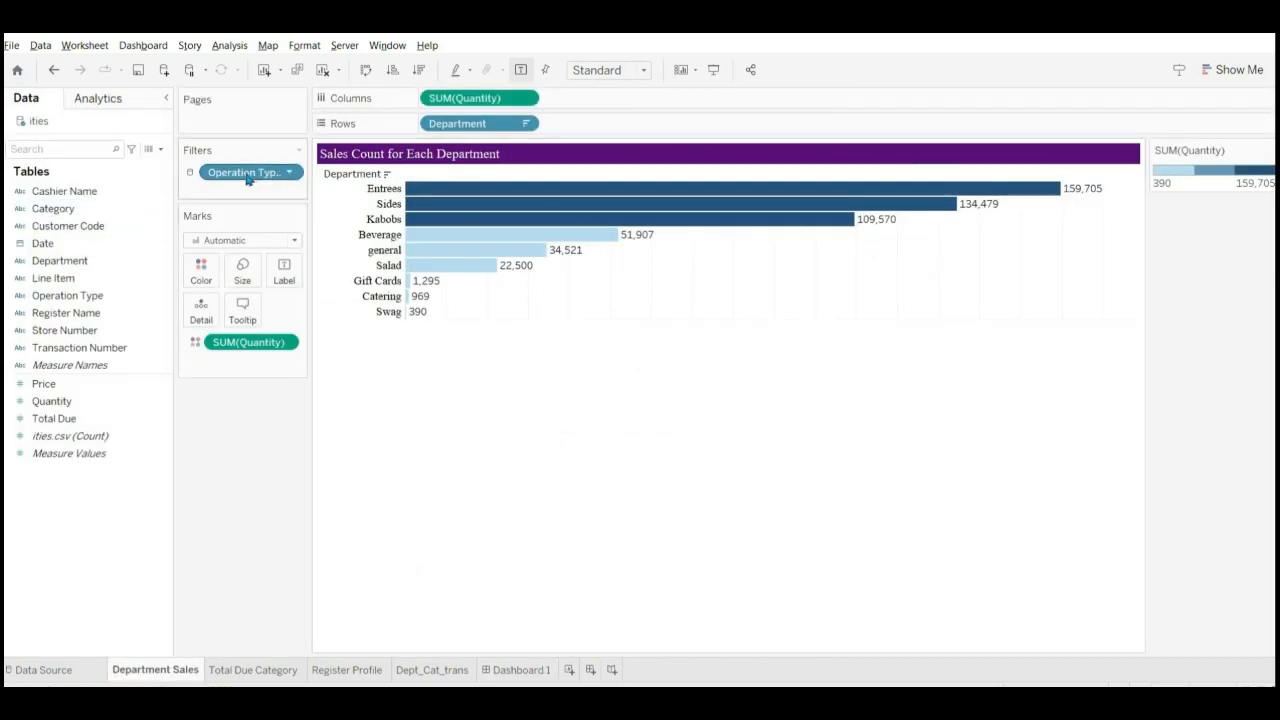
mouse_move(247, 178)
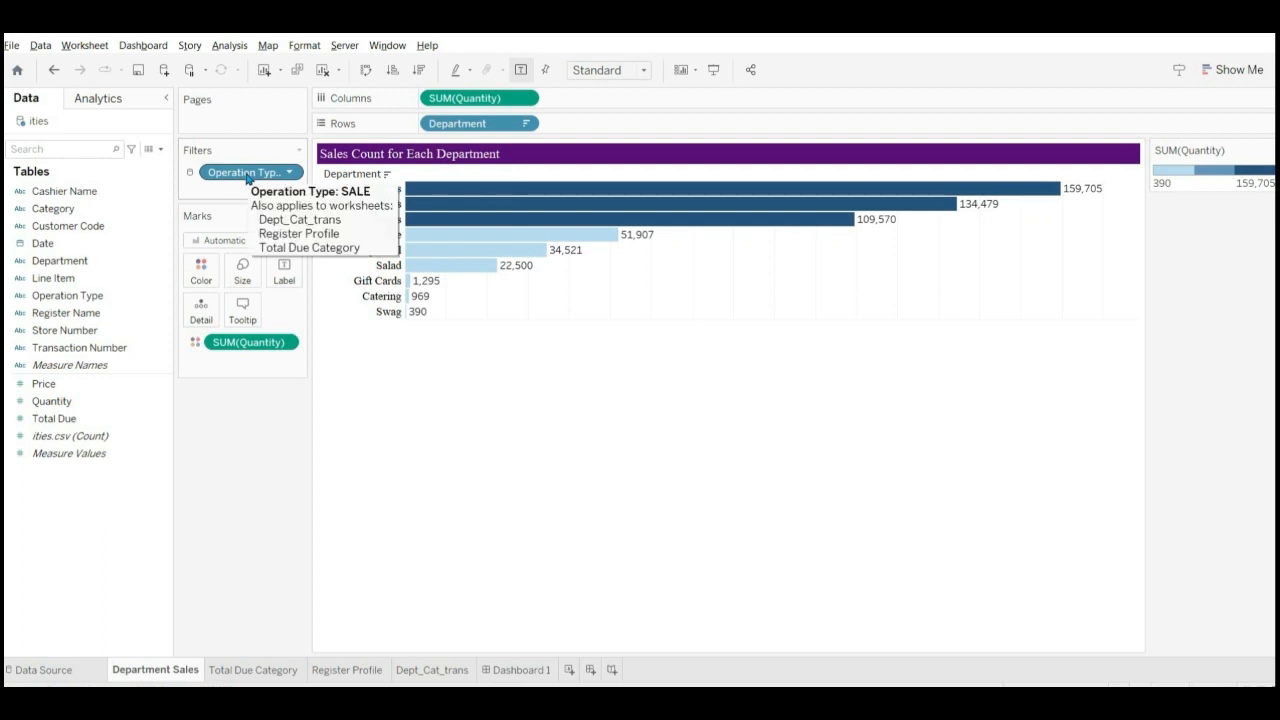
click(524, 670)
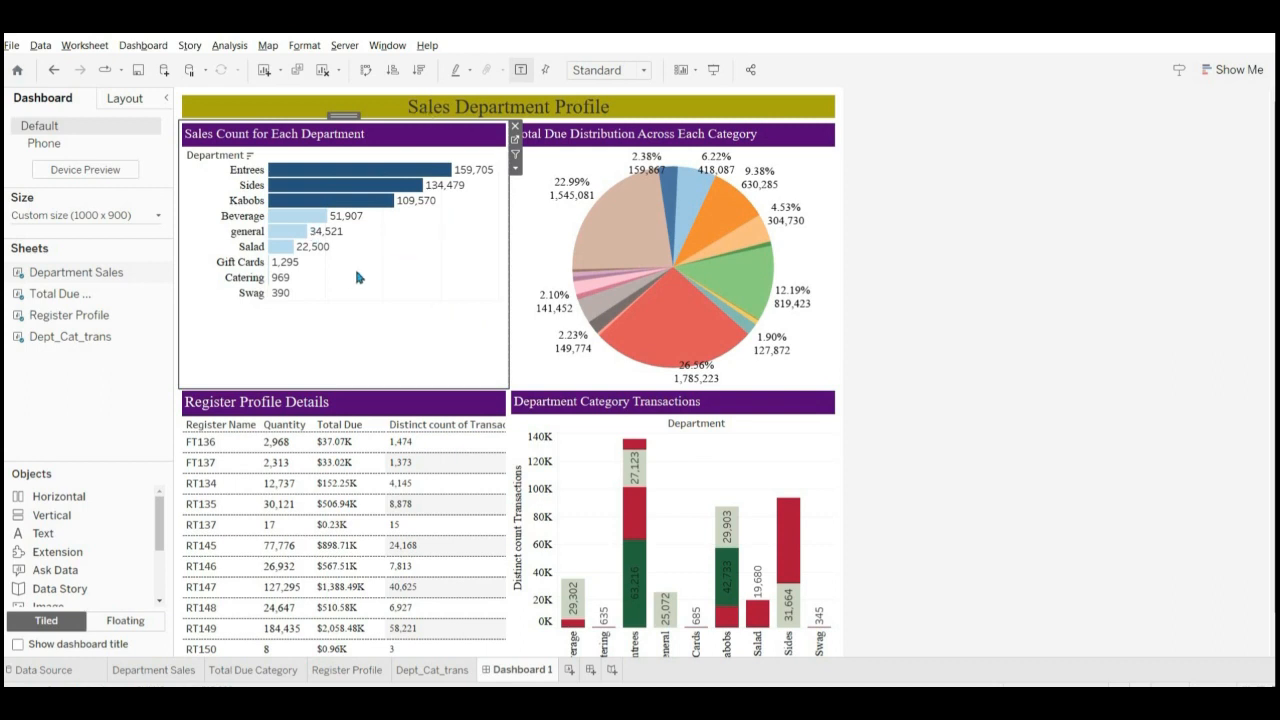
Show the Operation Type filter of the Department Sales sheet on the dashboard.
click(232, 46)
mouse_move(322, 291)
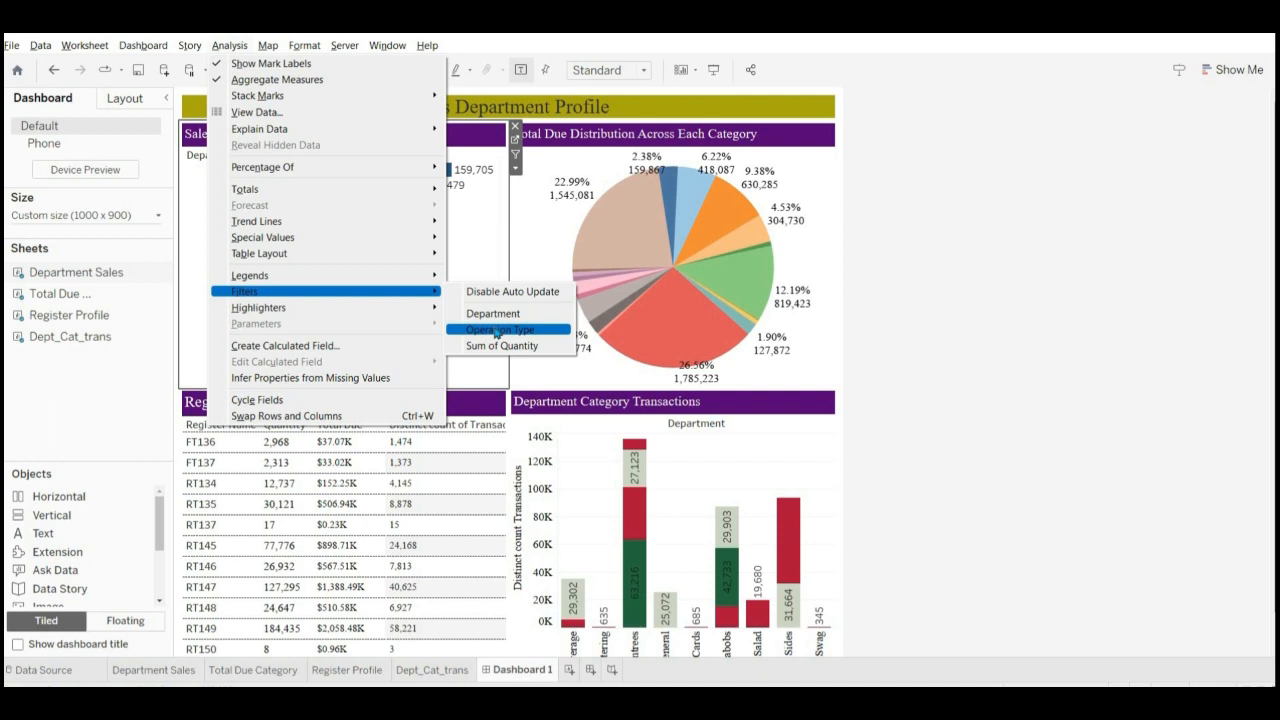
click(503, 330)
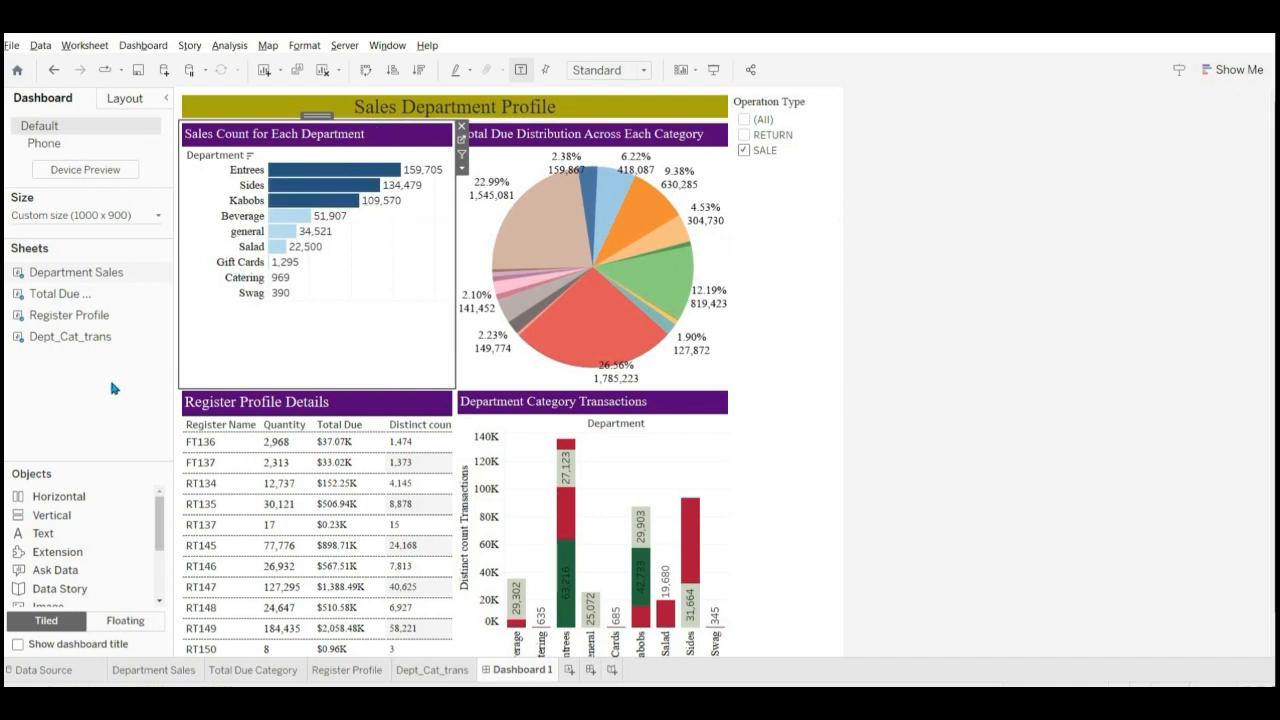
Add a horizontal container between the dashboard title and the two upper charts, and move the Operation Type filter into it.
click(80, 499)
drag(352, 157, 470, 132)
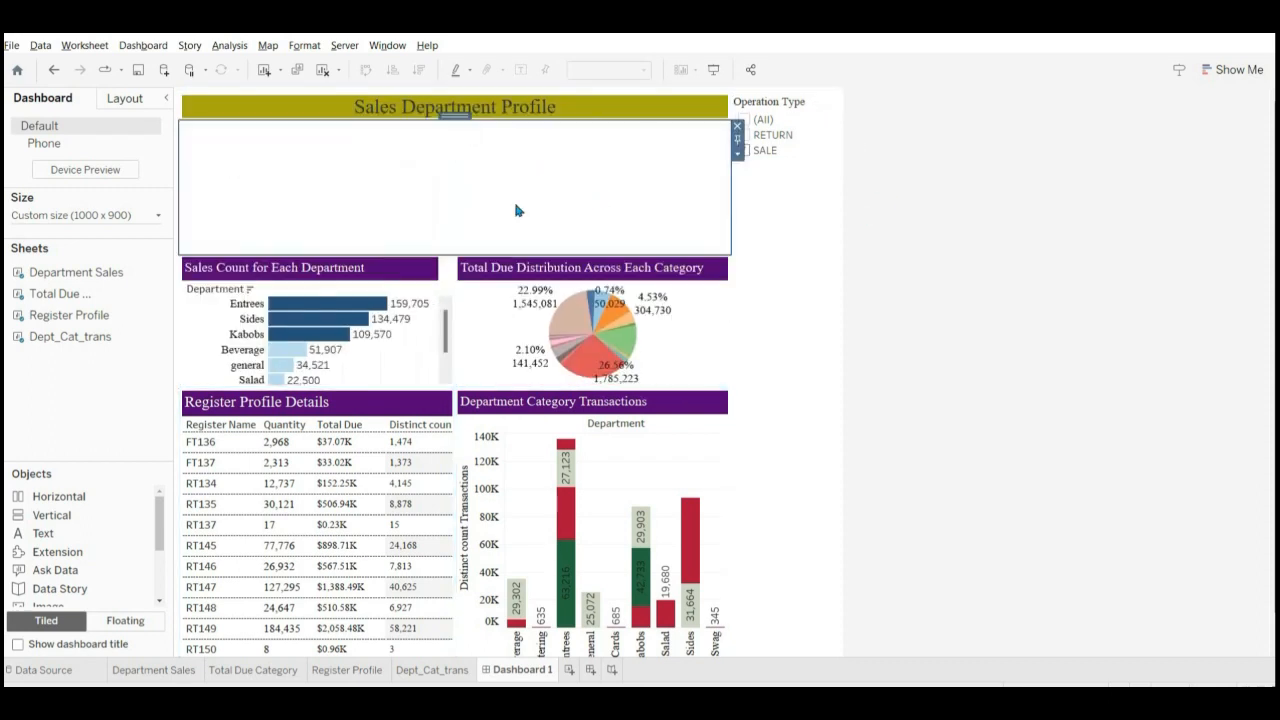
click(816, 111)
drag(793, 94, 612, 191)
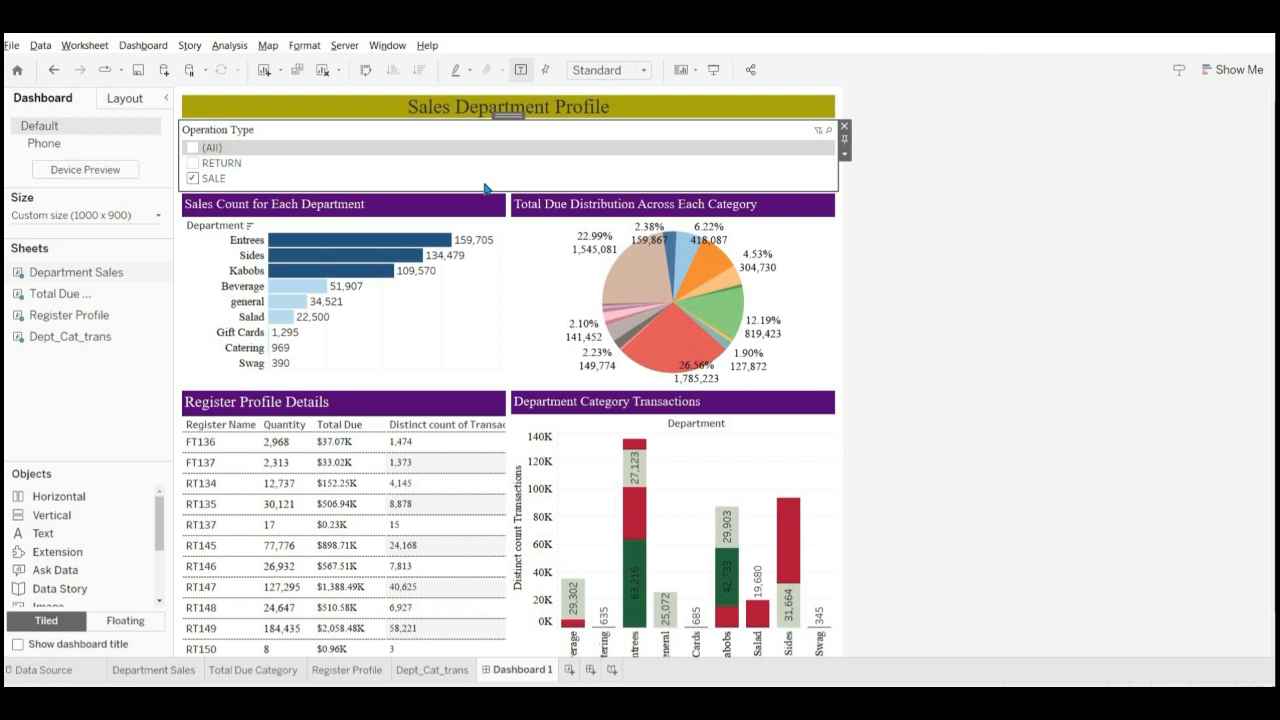
Change the Operation Type filter to Multiple Values (dropdown) and check its list of options.
click(846, 155)
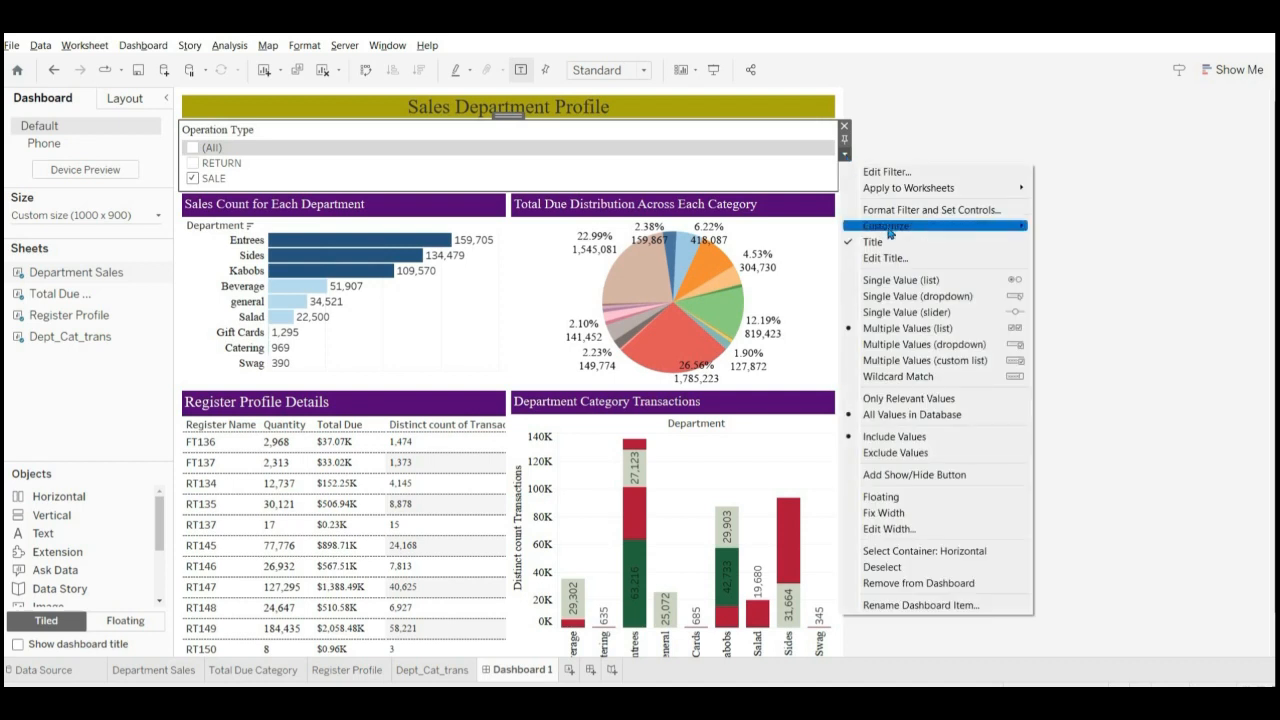
click(916, 346)
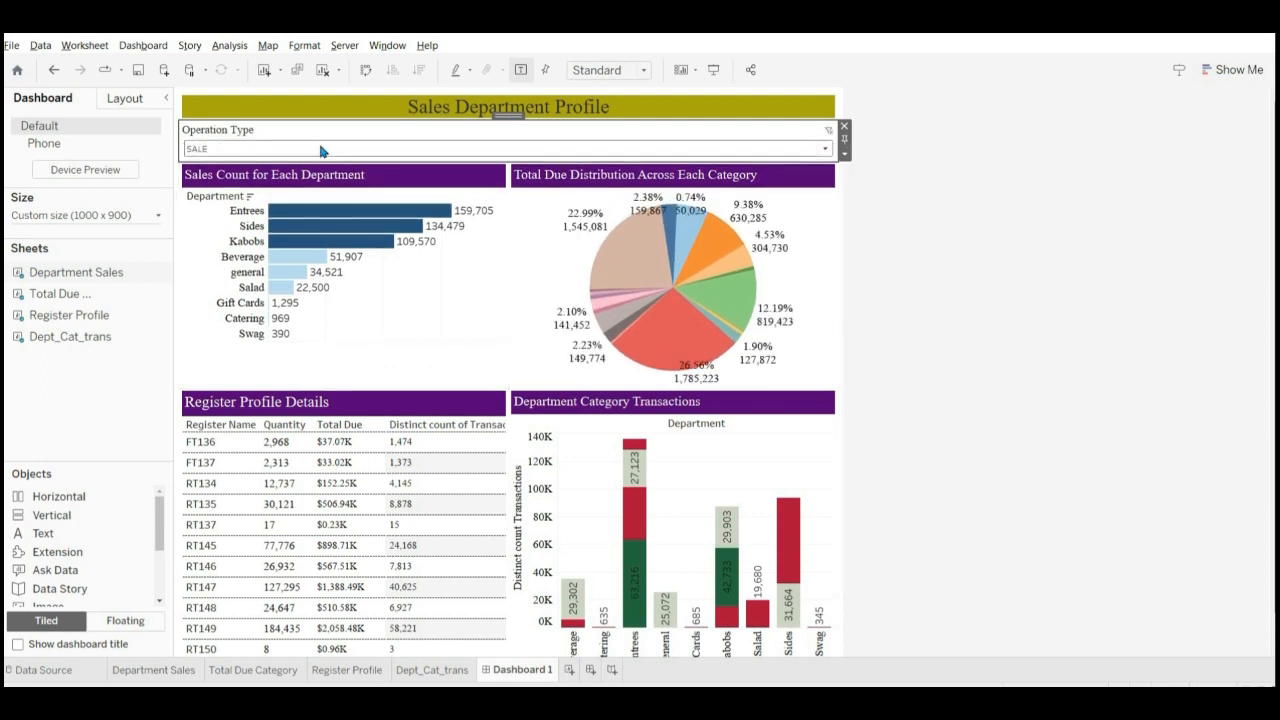
click(321, 151)
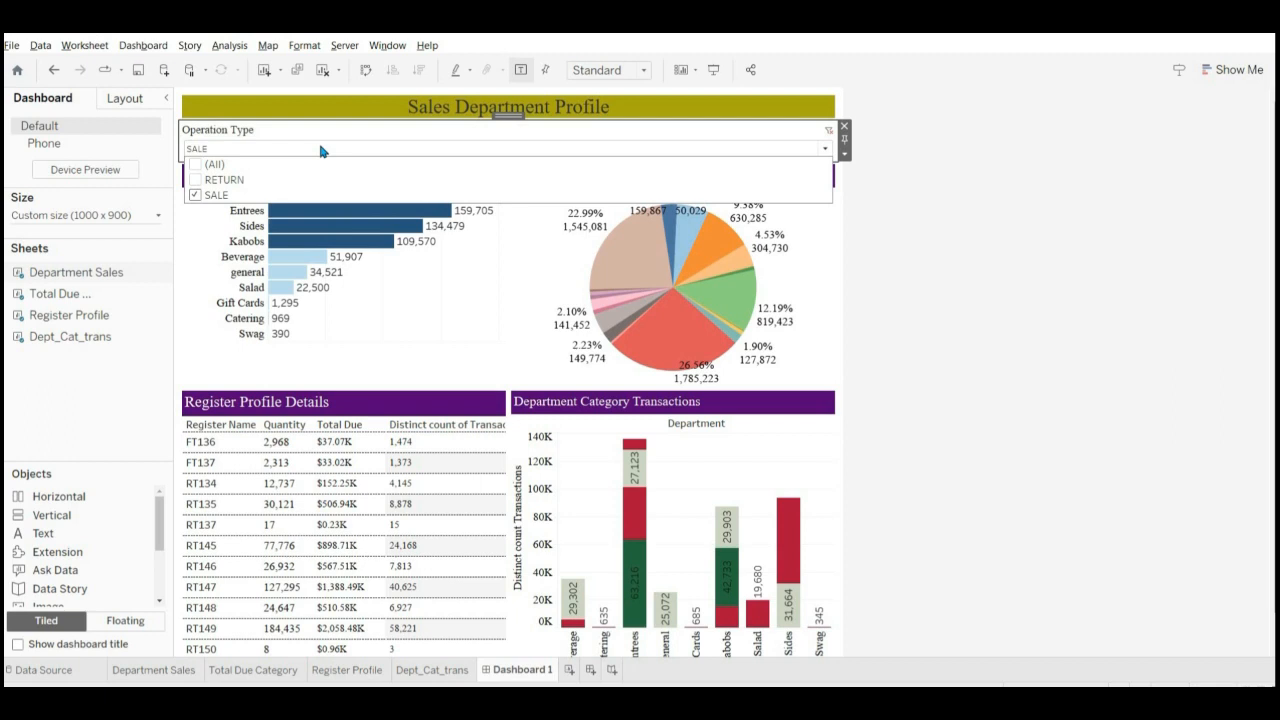
click(262, 152)
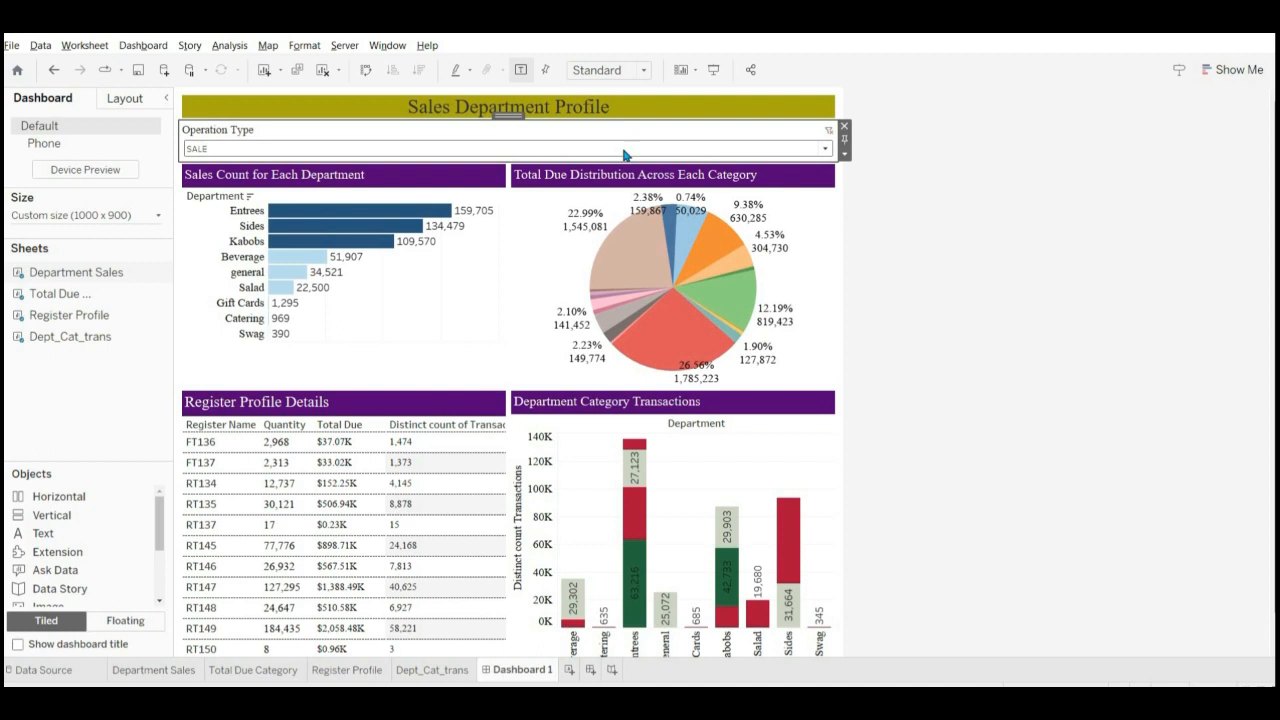
Place a Blank object to the right of the Operation Type filter to narrow the filter control.
scroll(72, 545, down, 3)
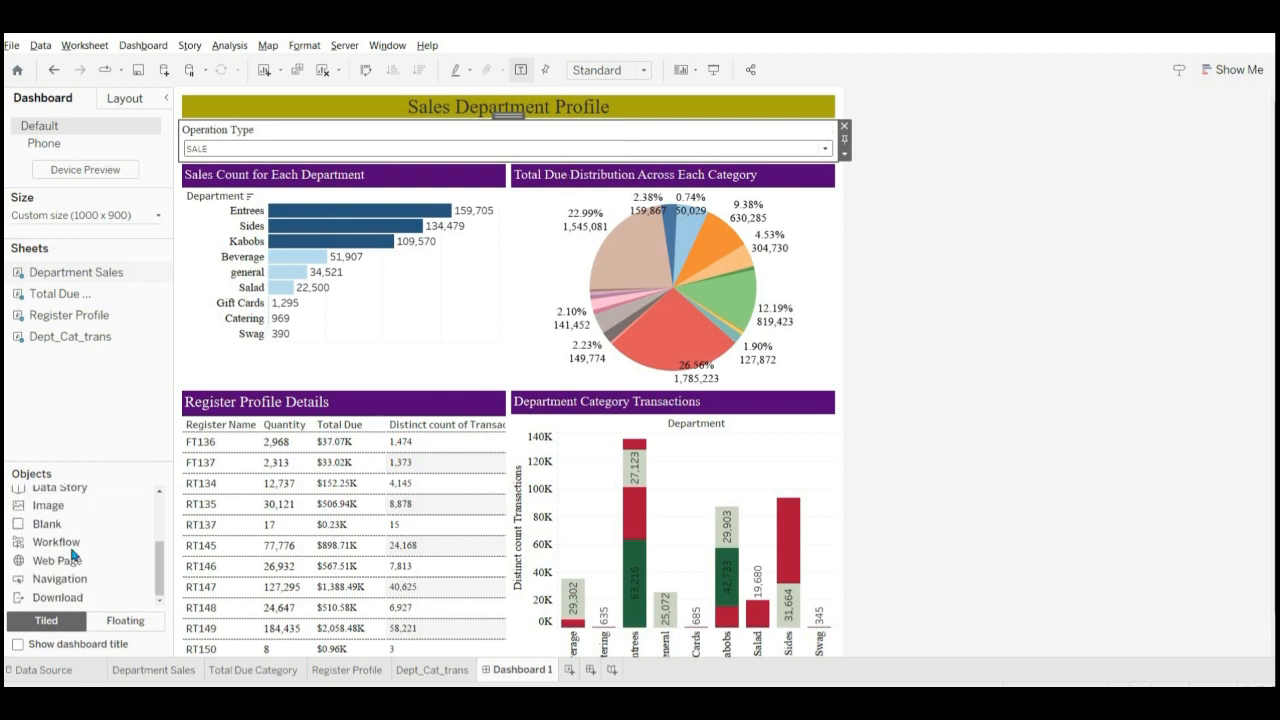
scroll(71, 543, up, 1)
scroll(70, 543, up, 1)
scroll(60, 532, down, 2)
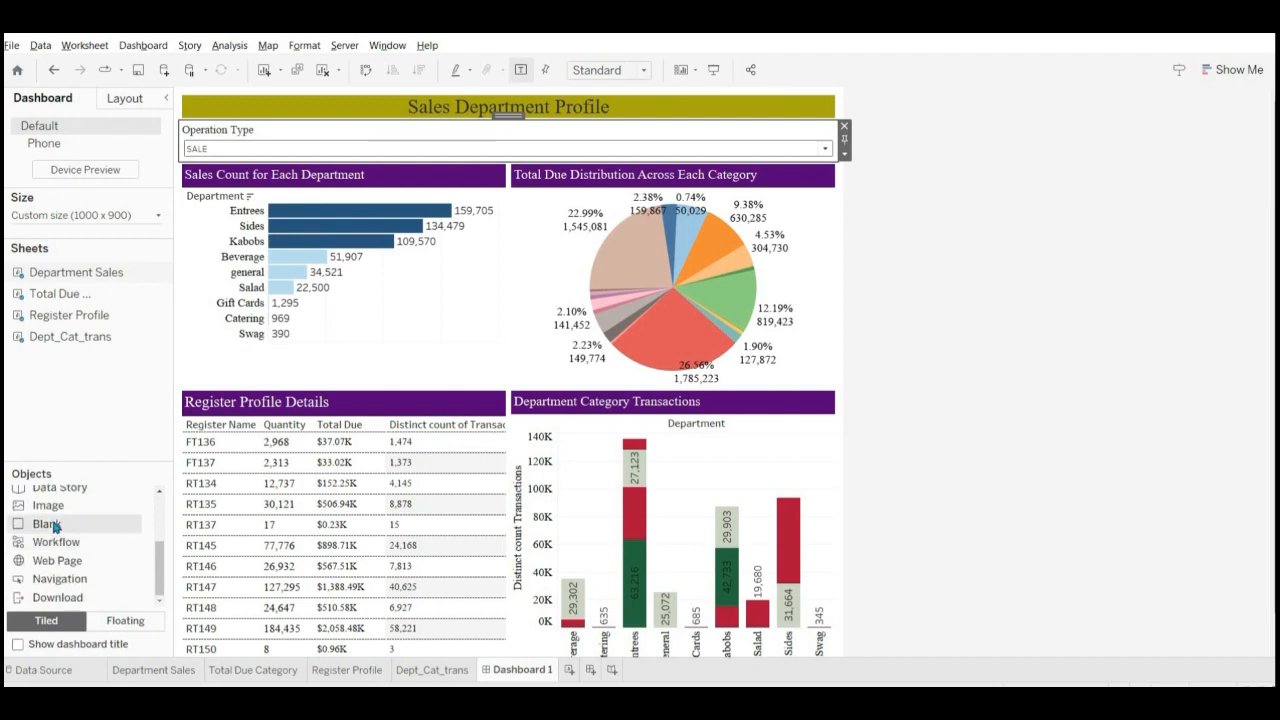
drag(54, 523, 755, 152)
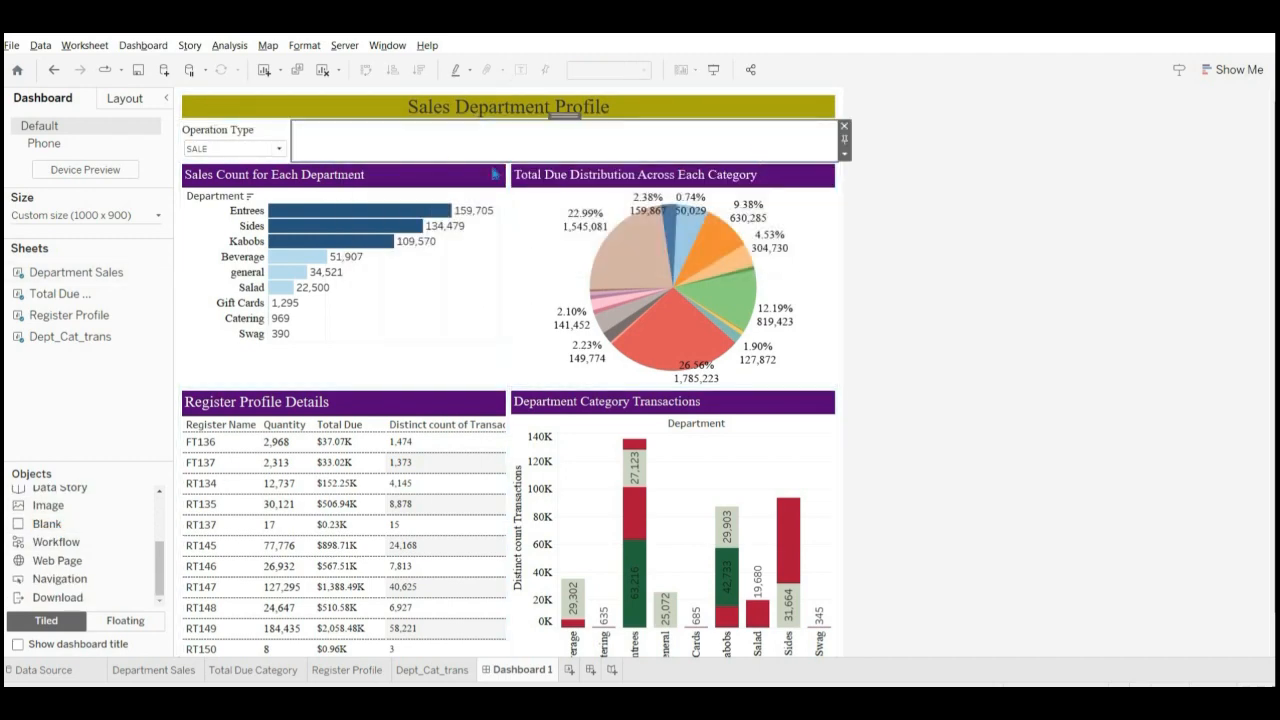
click(1045, 295)
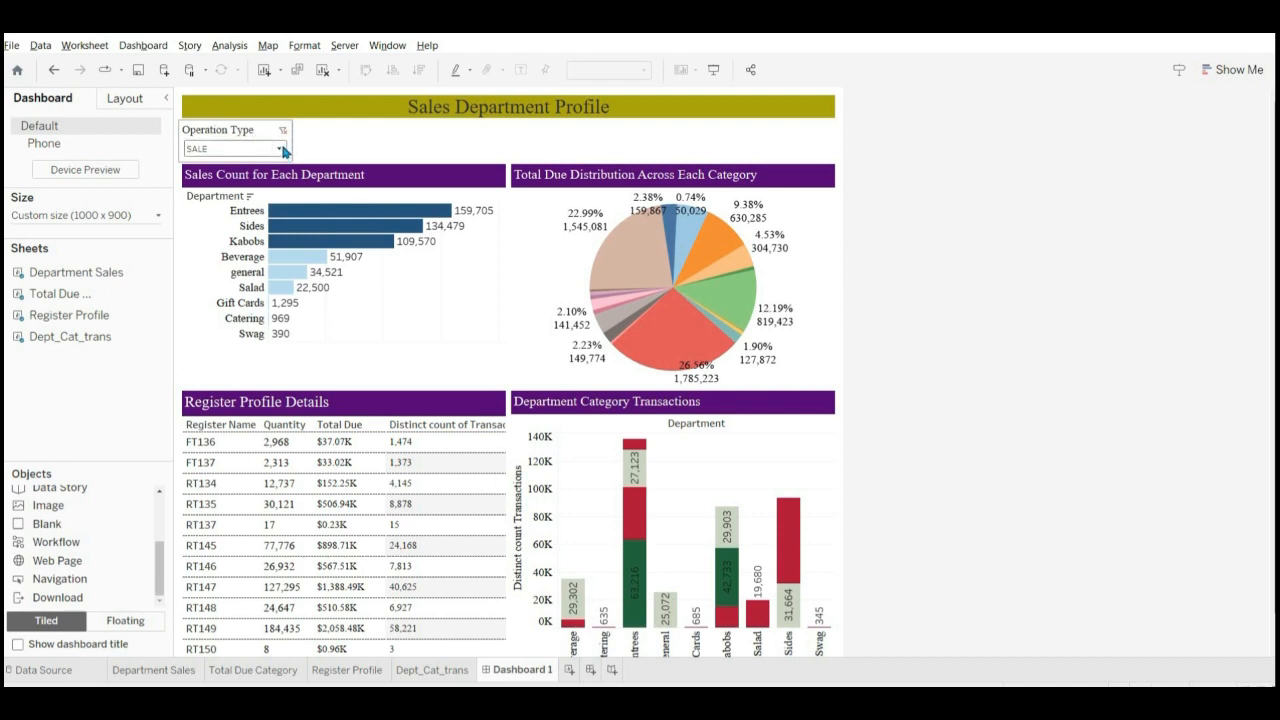
Deselect SALE in the Operation Type filter, and select (All).
click(280, 149)
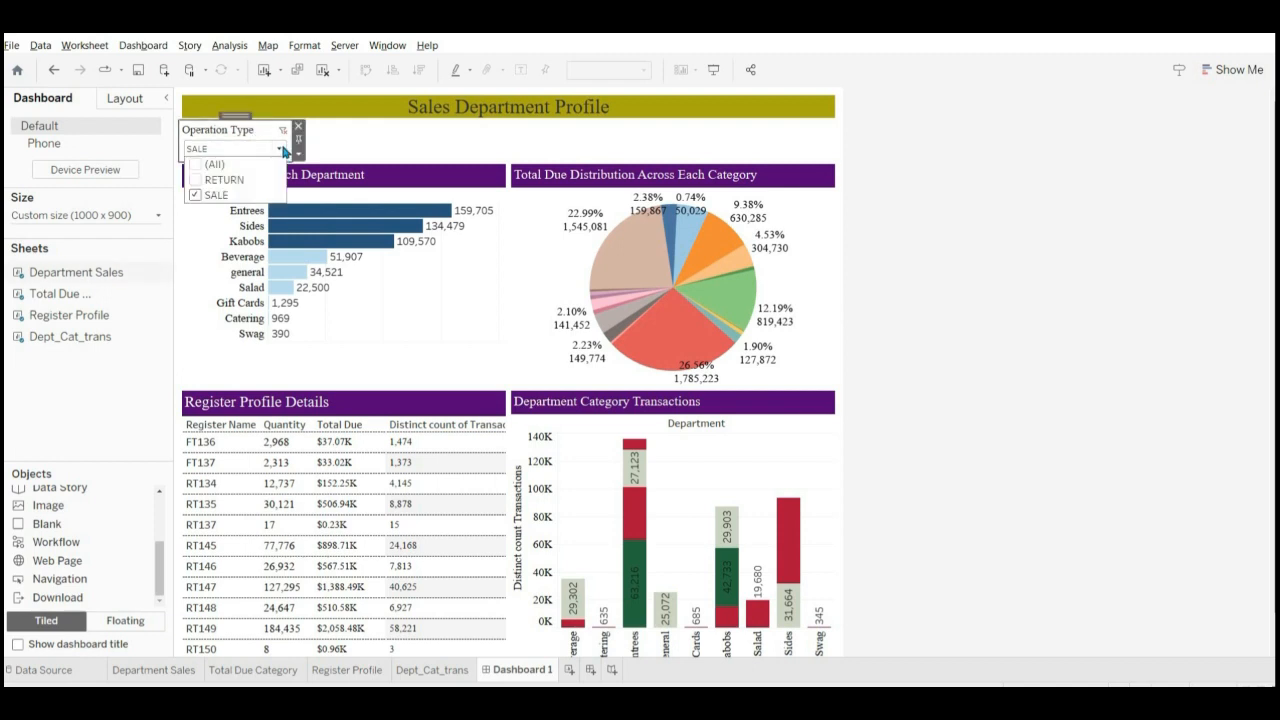
click(282, 149)
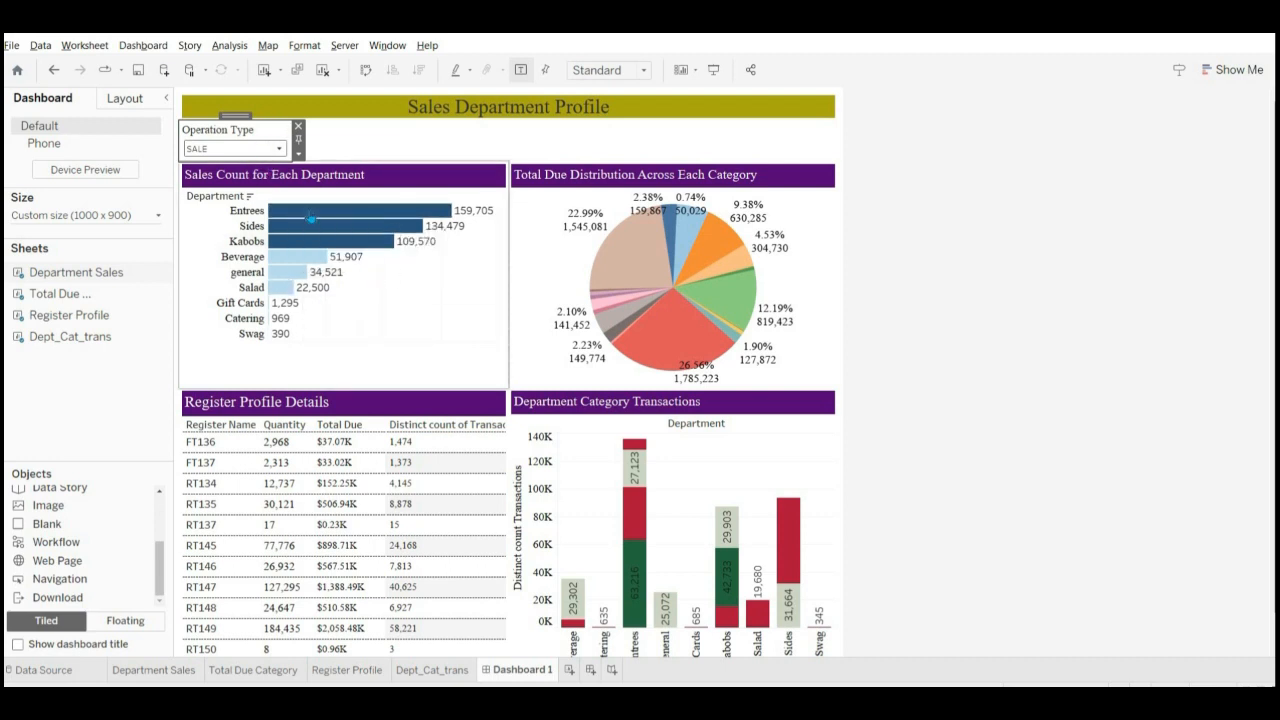
click(282, 149)
click(196, 196)
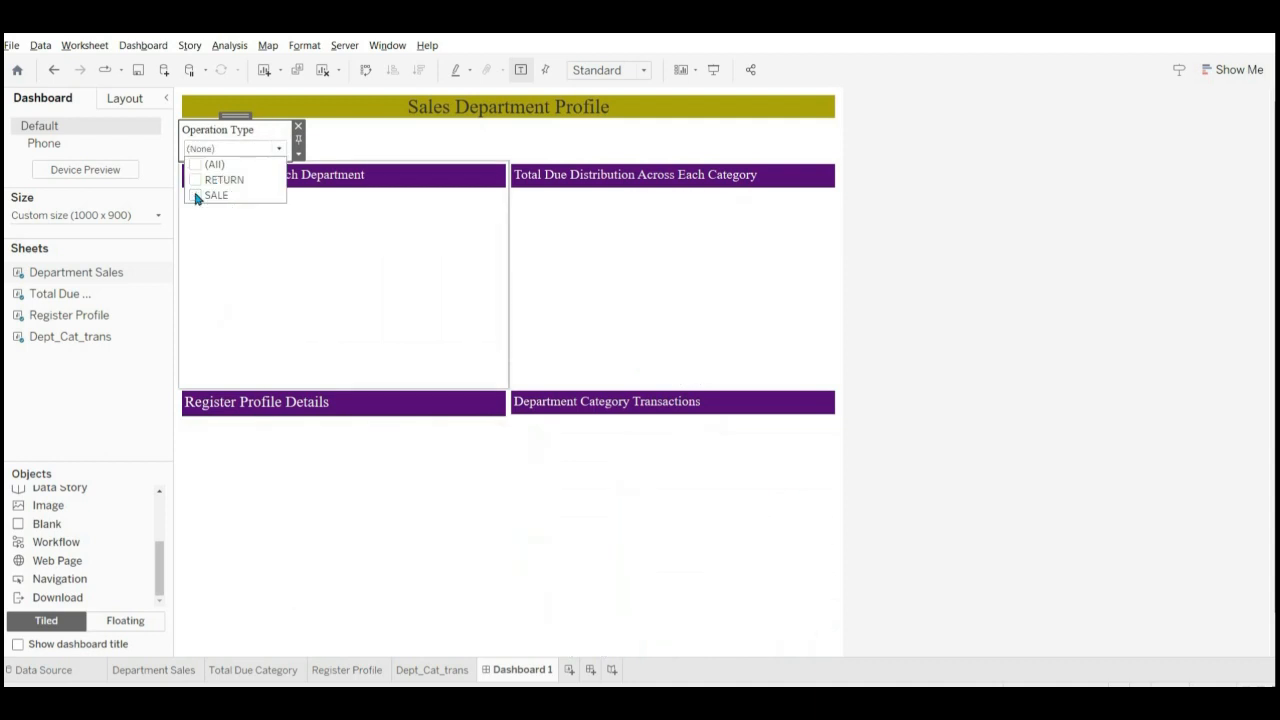
click(196, 166)
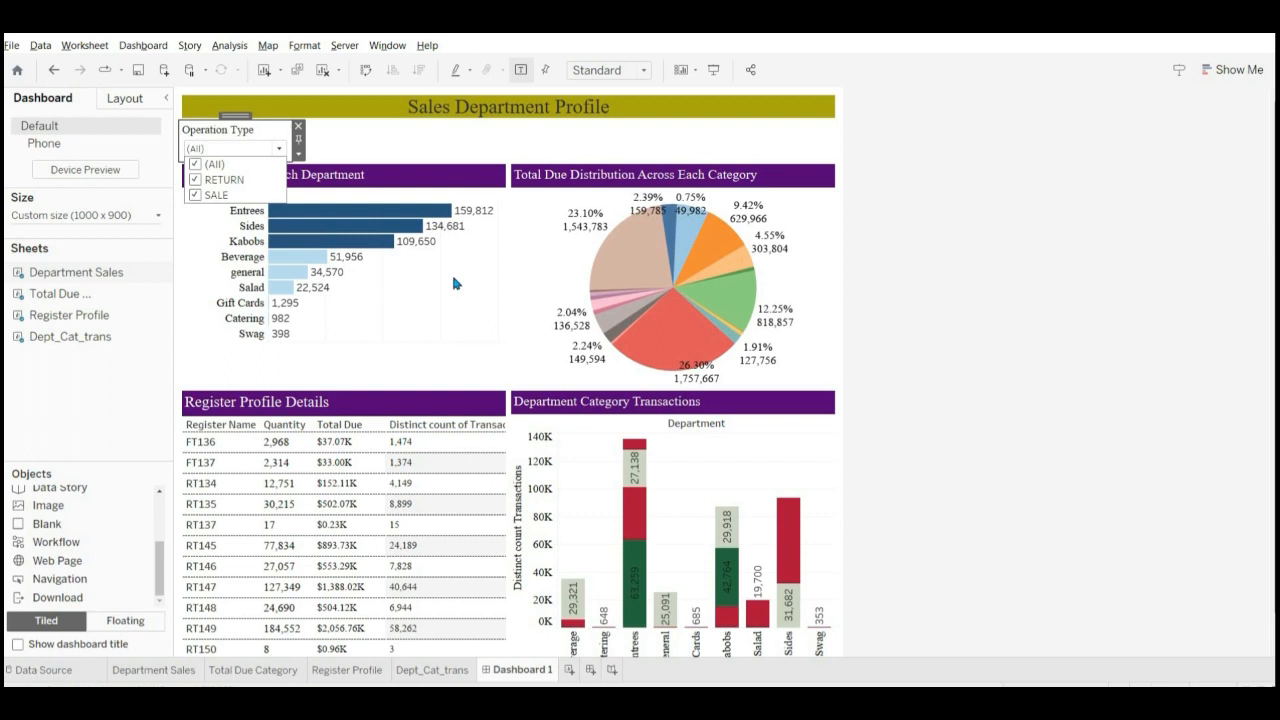
click(455, 284)
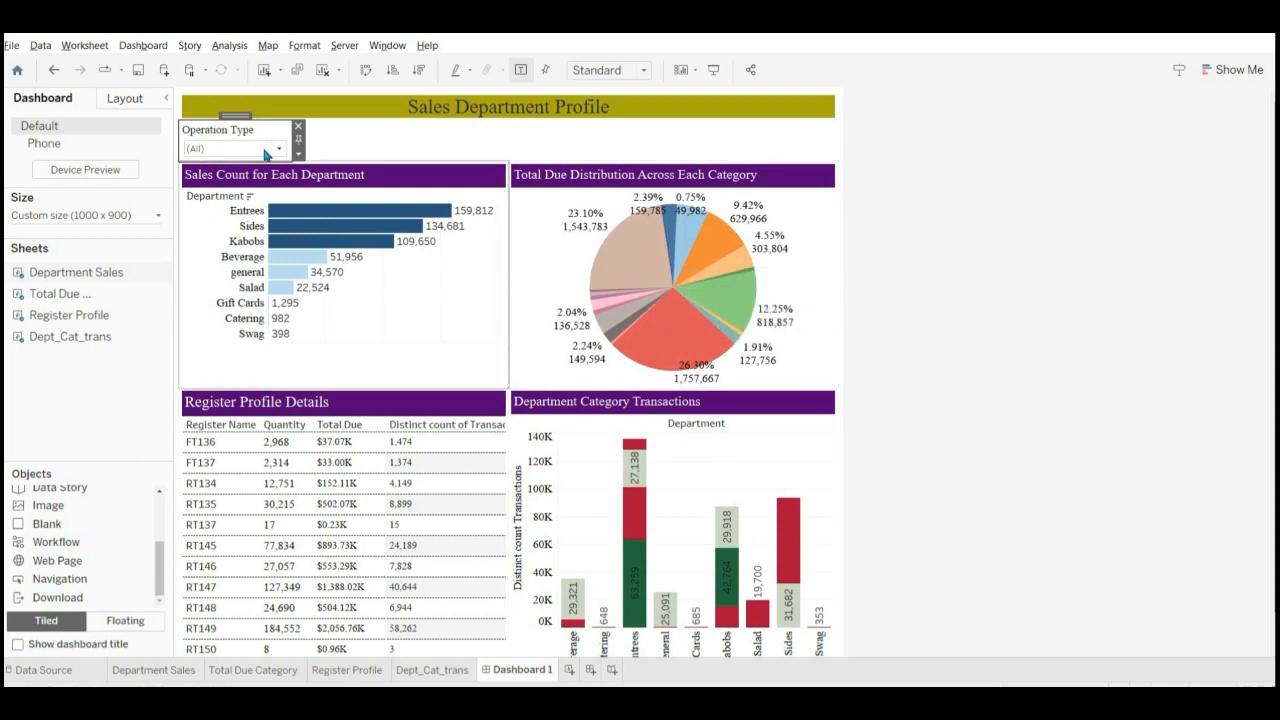
Apply the Operation Type filter to Only This Worksheet and clear all of its values.
click(299, 157)
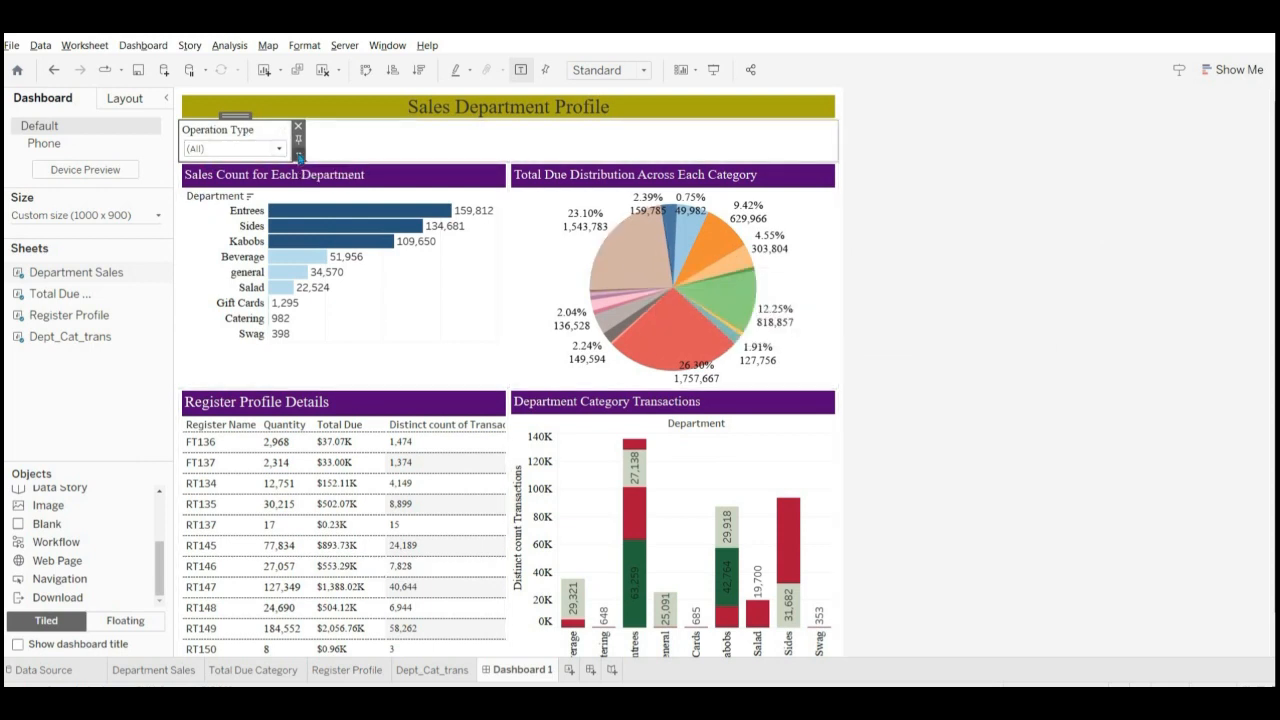
mouse_move(386, 191)
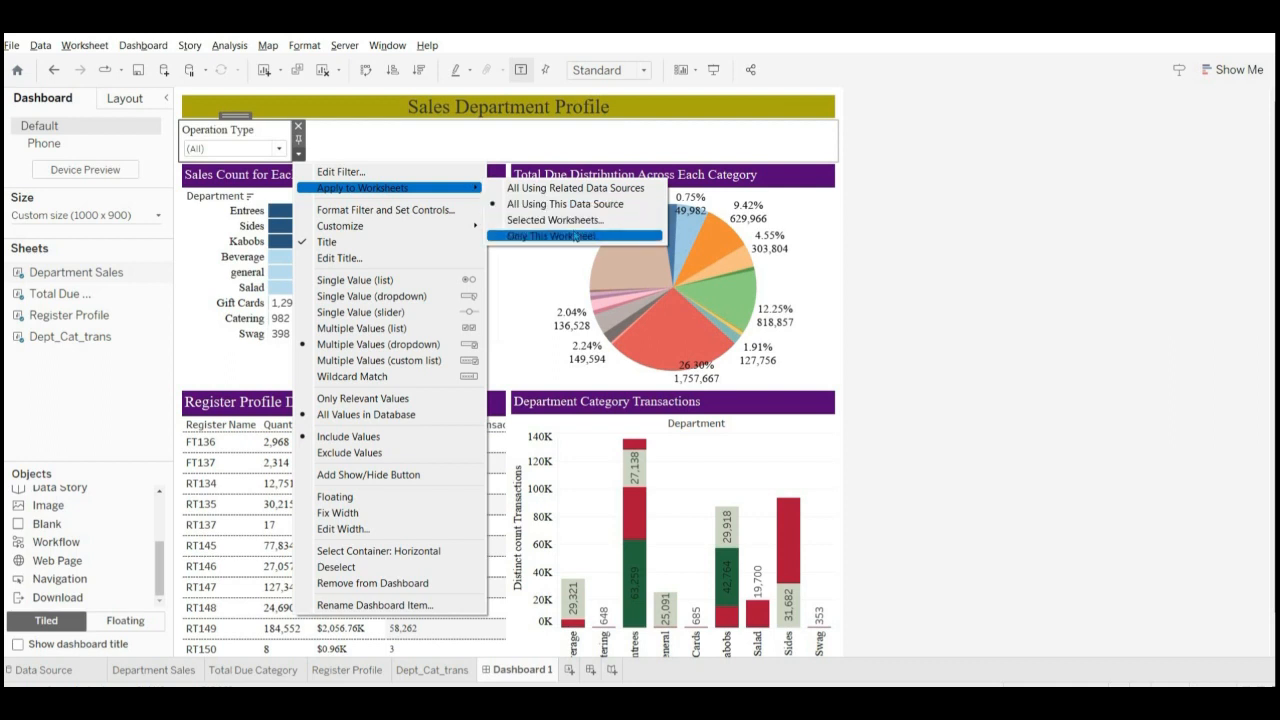
click(575, 236)
click(215, 148)
click(211, 170)
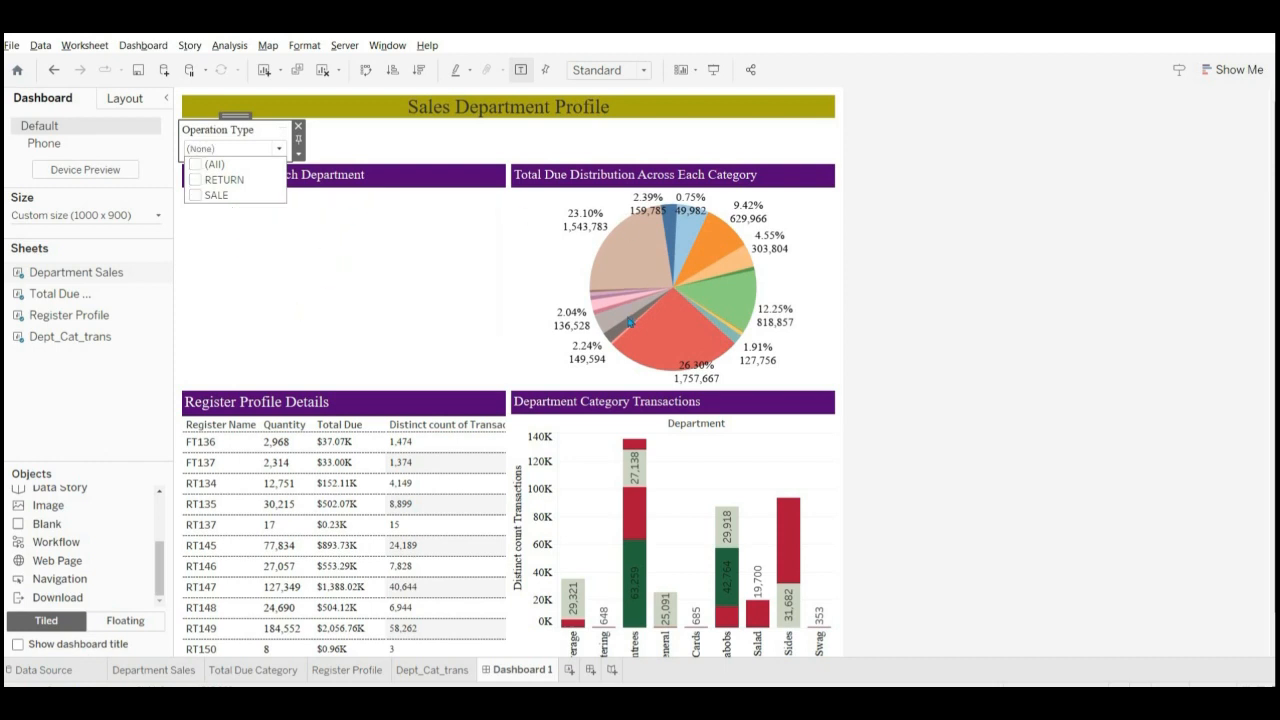
Apply the Operation Type filter to the selected worksheet Total Due Category in addition to Department Sales, and select only SALE.
click(298, 155)
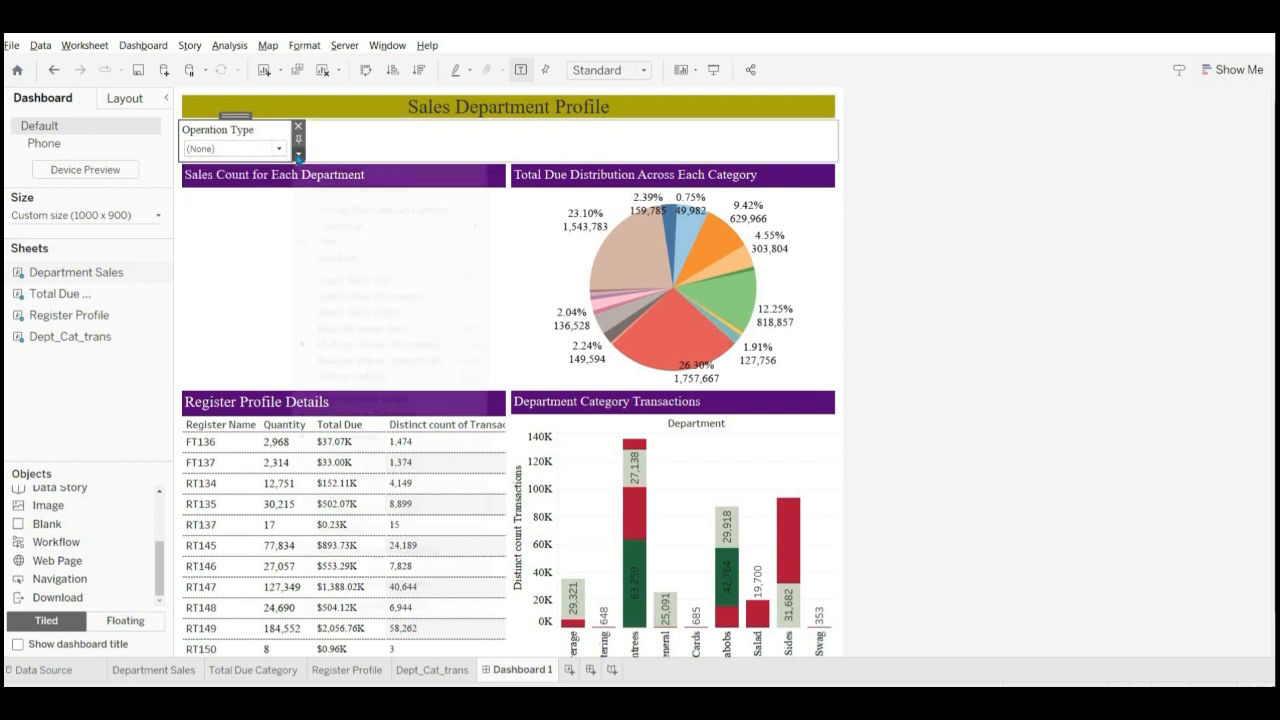
click(298, 155)
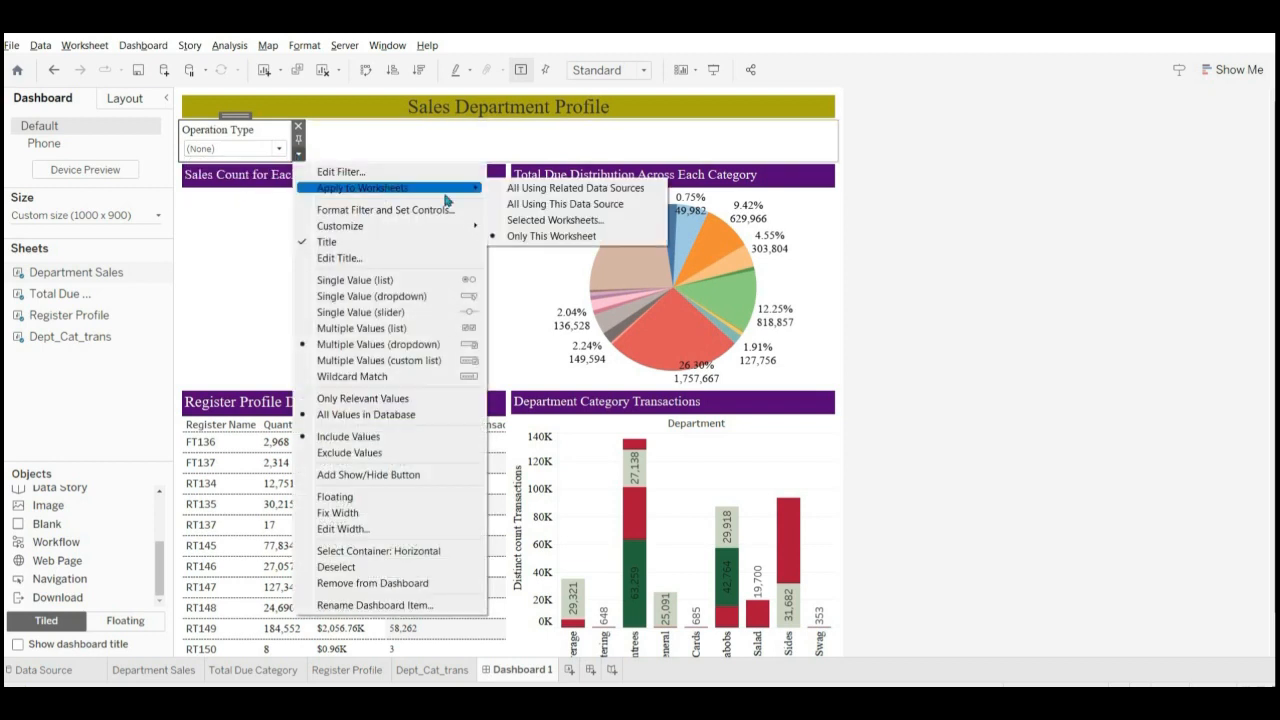
click(540, 221)
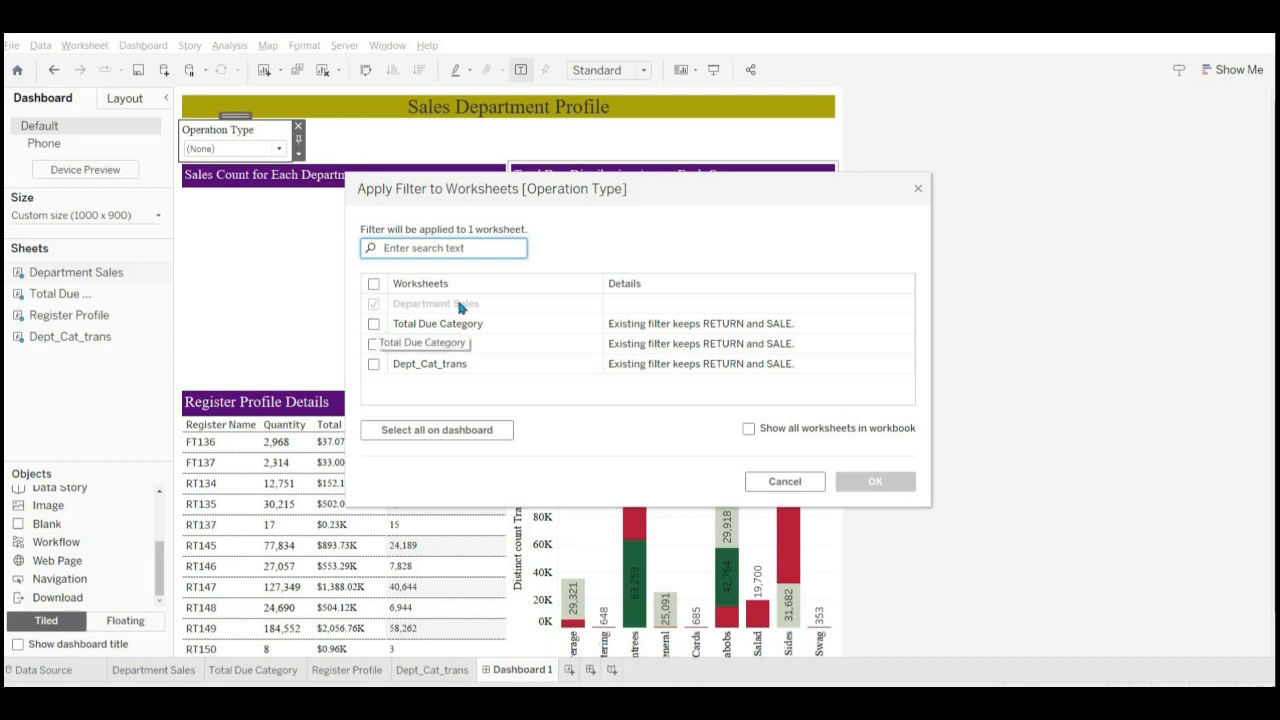
click(374, 324)
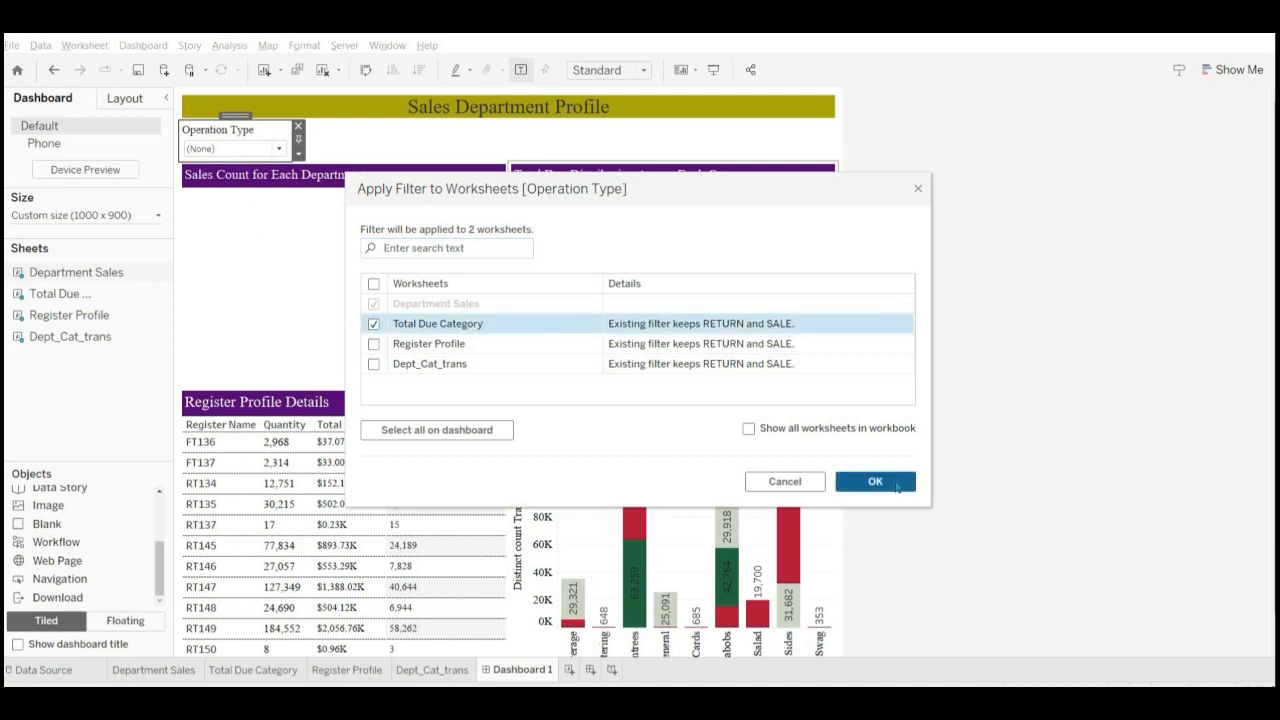
click(896, 485)
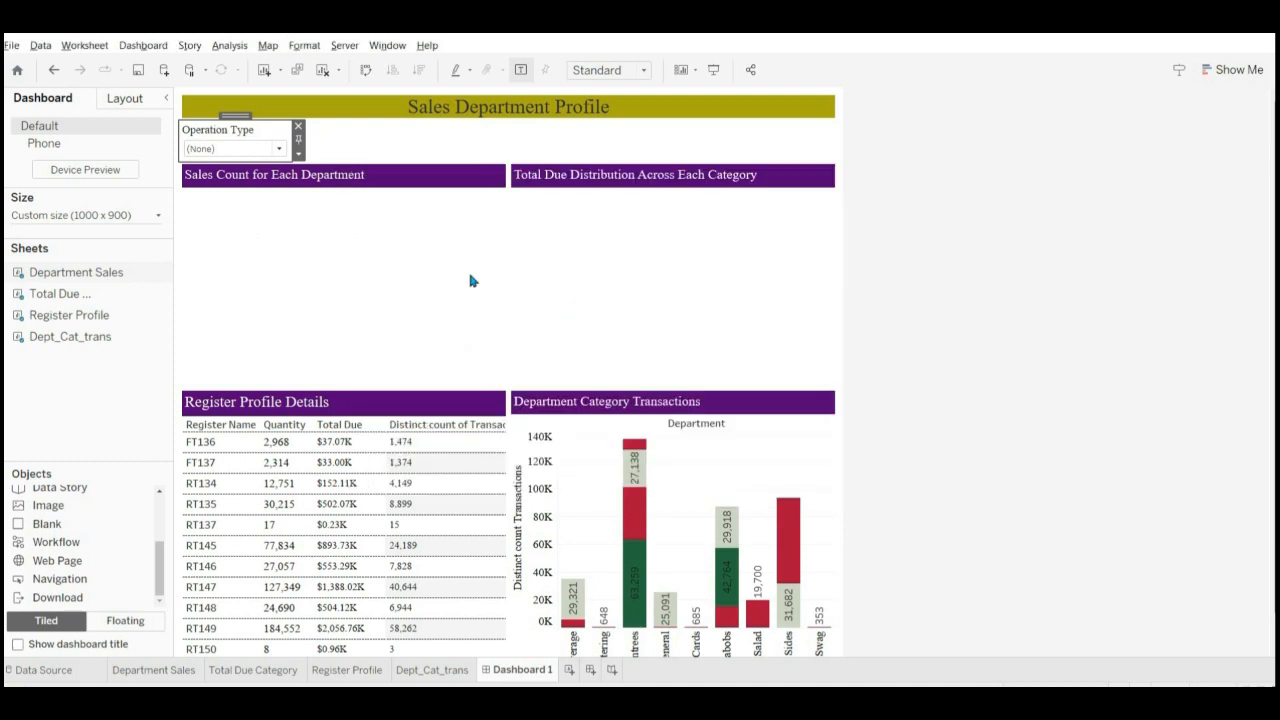
click(279, 150)
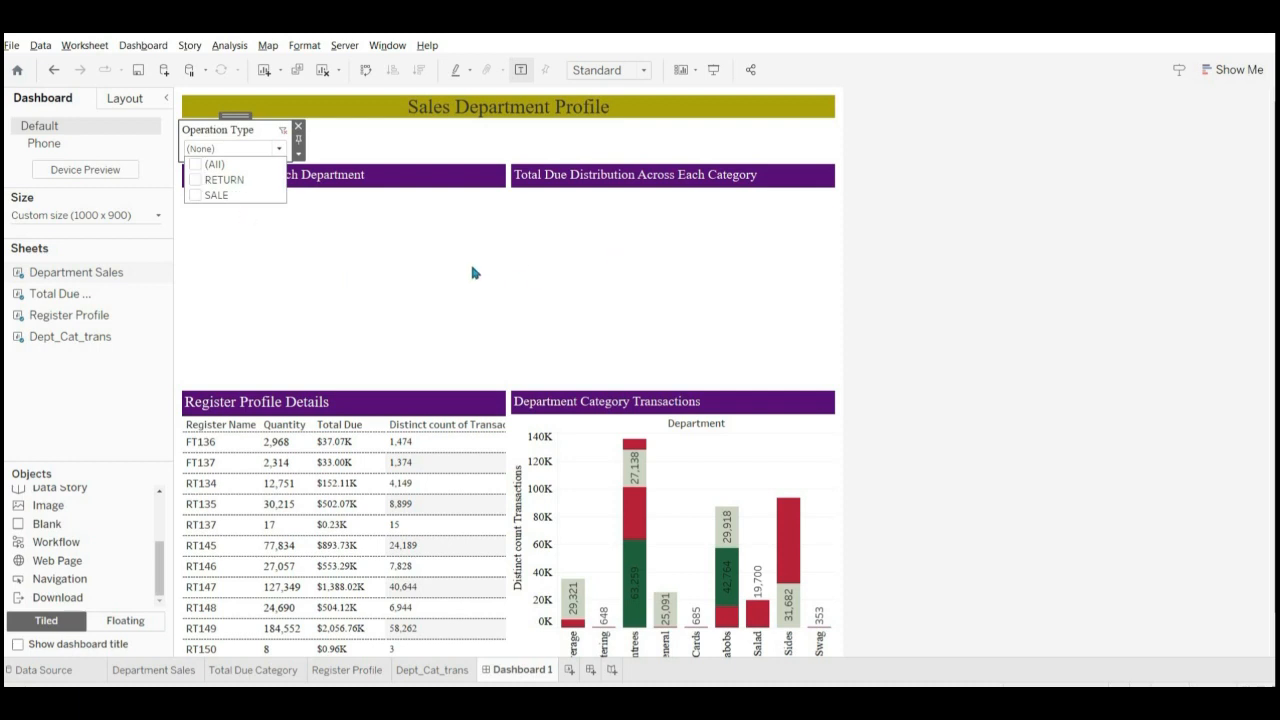
click(195, 196)
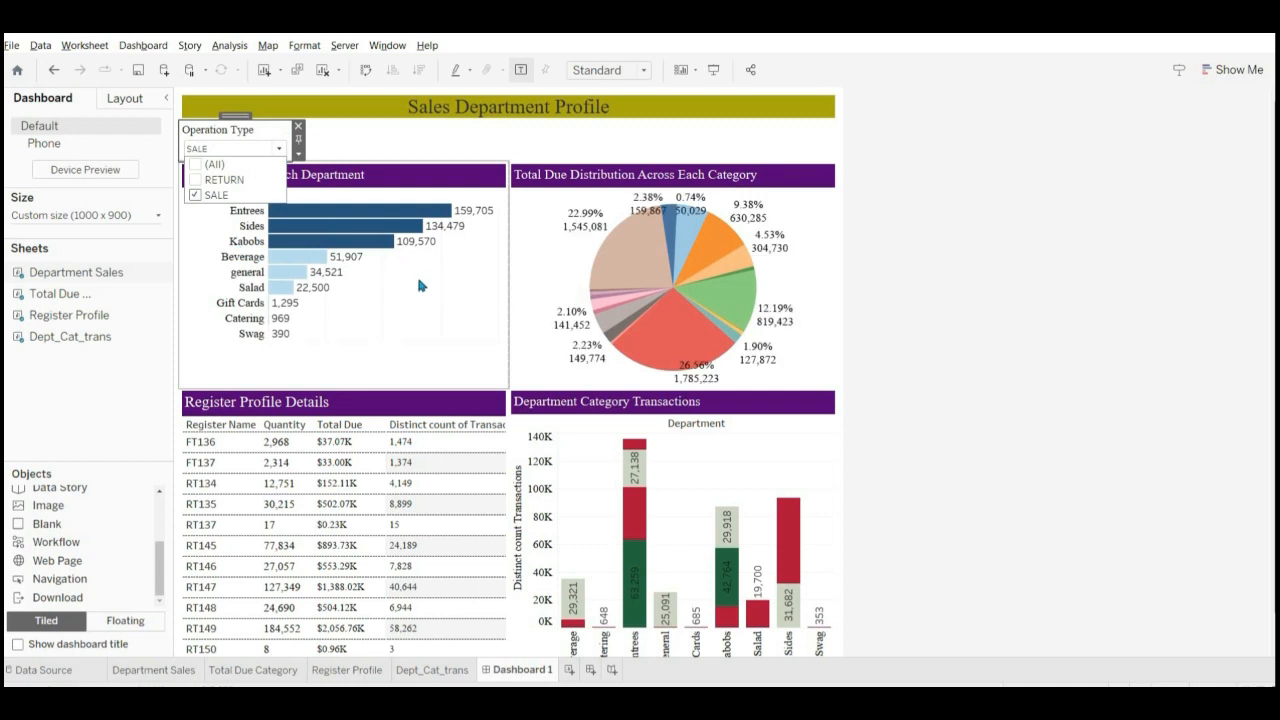
Apply the Operation Type filter to all worksheets using this data source.
click(297, 160)
click(297, 154)
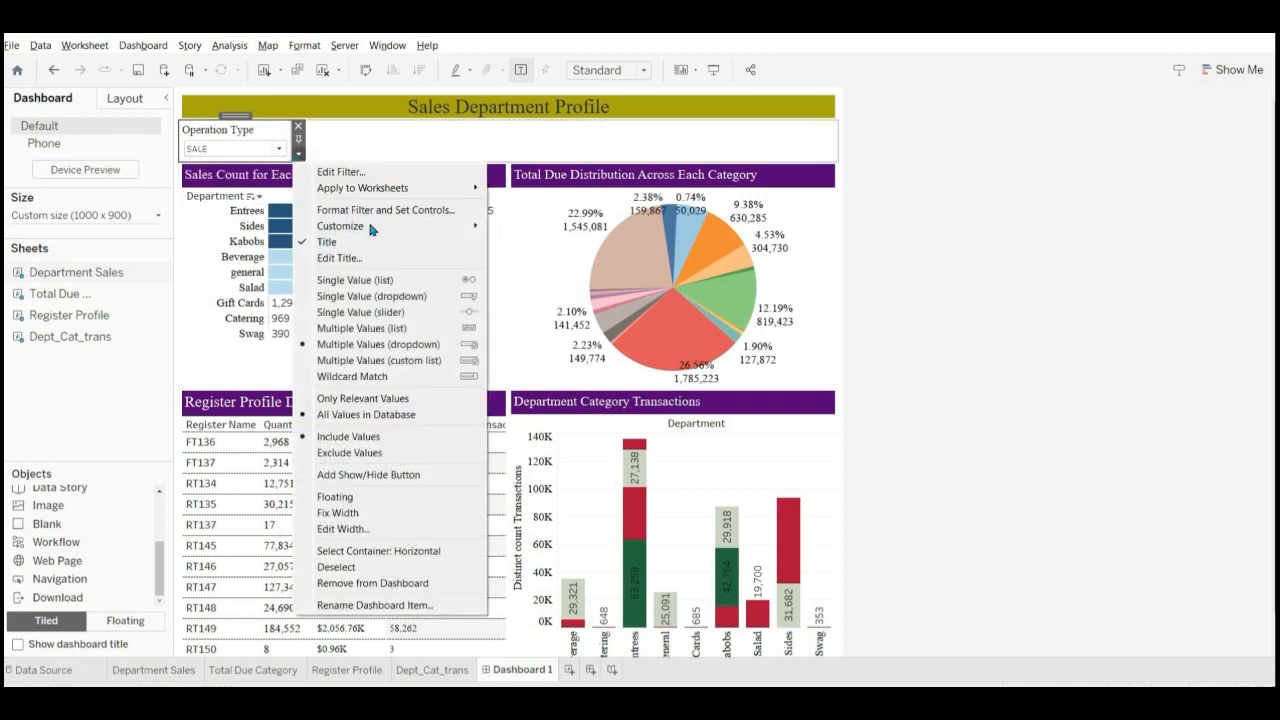
mouse_move(437, 196)
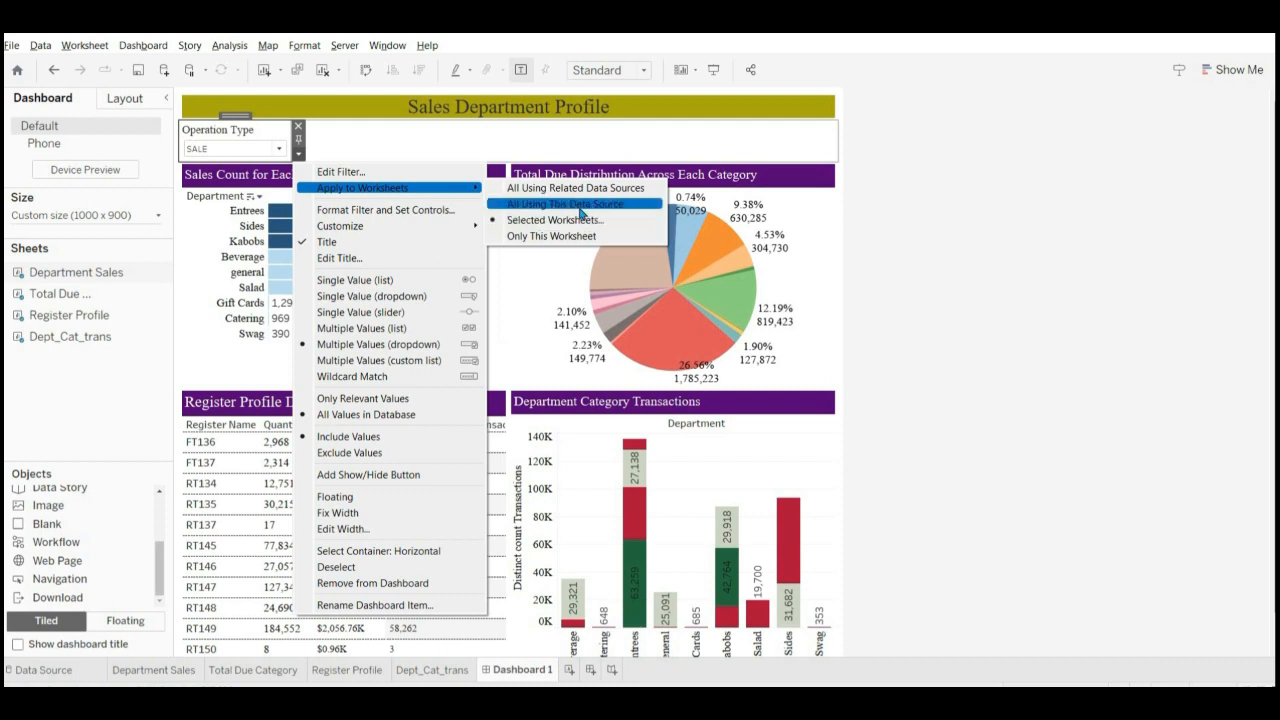
click(579, 204)
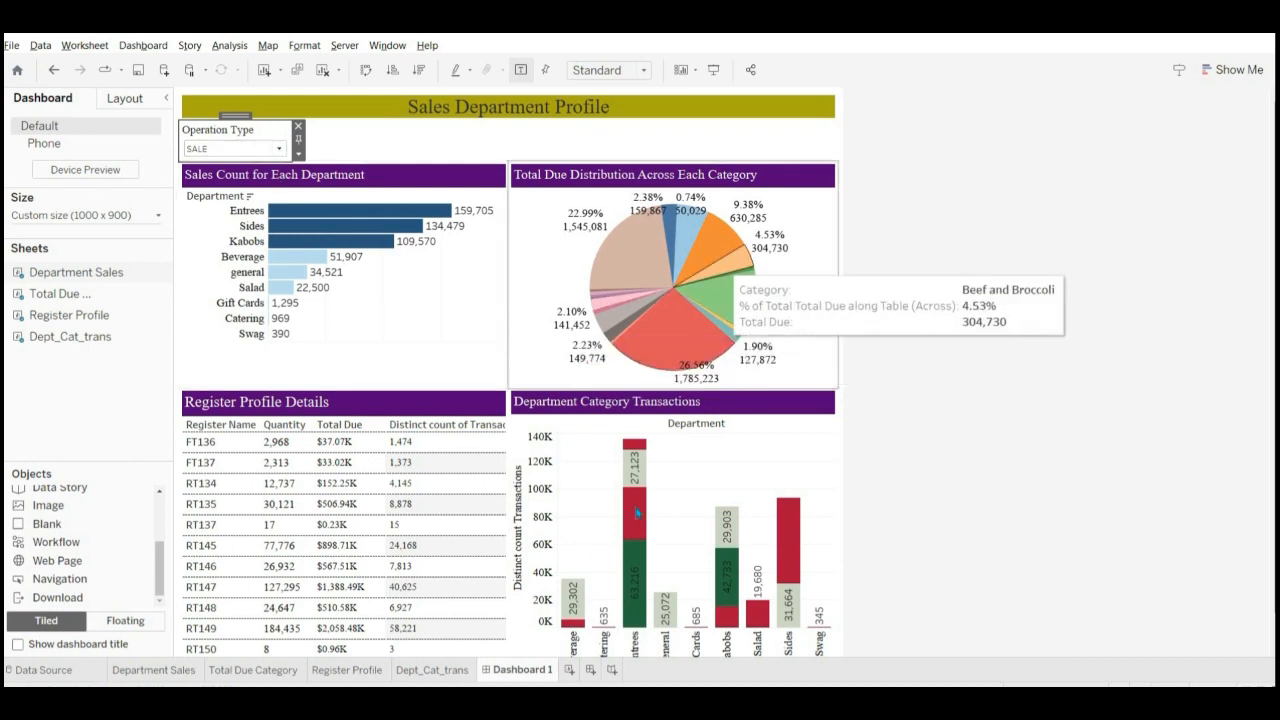
Switch the Operation Type filter from only SALE to (All), and display the dashboard in presentation mode.
click(240, 148)
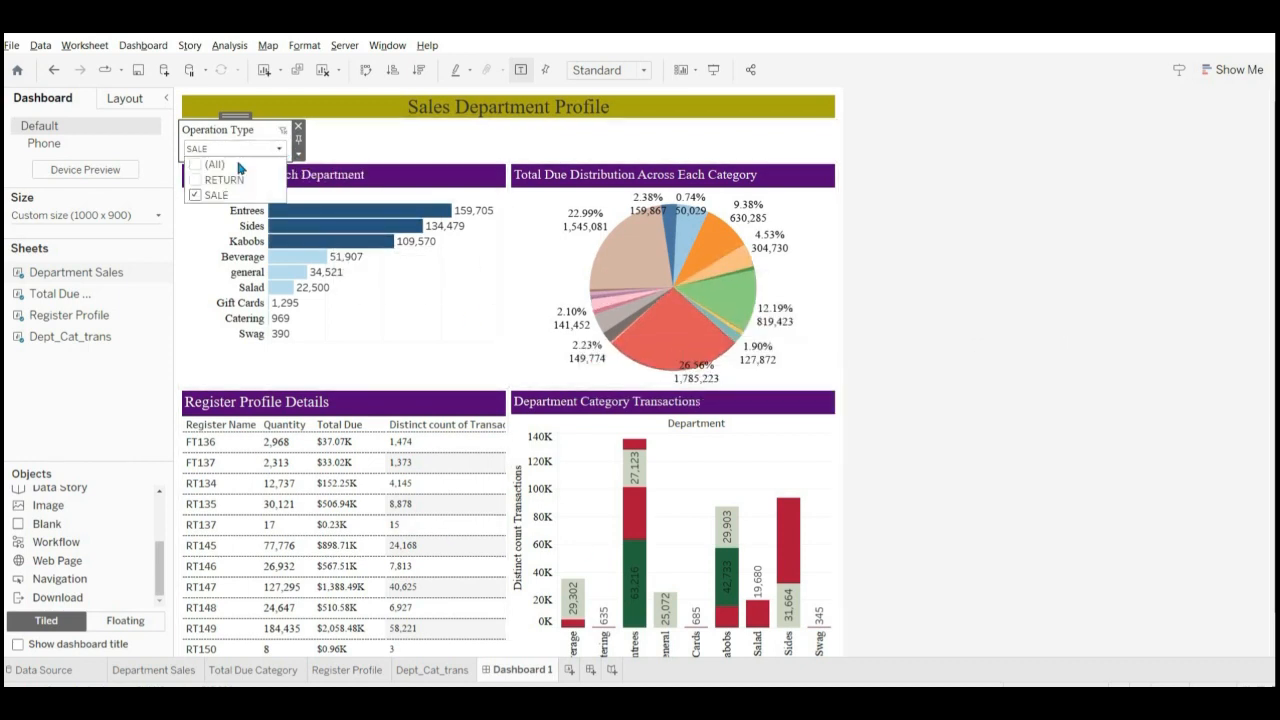
click(196, 195)
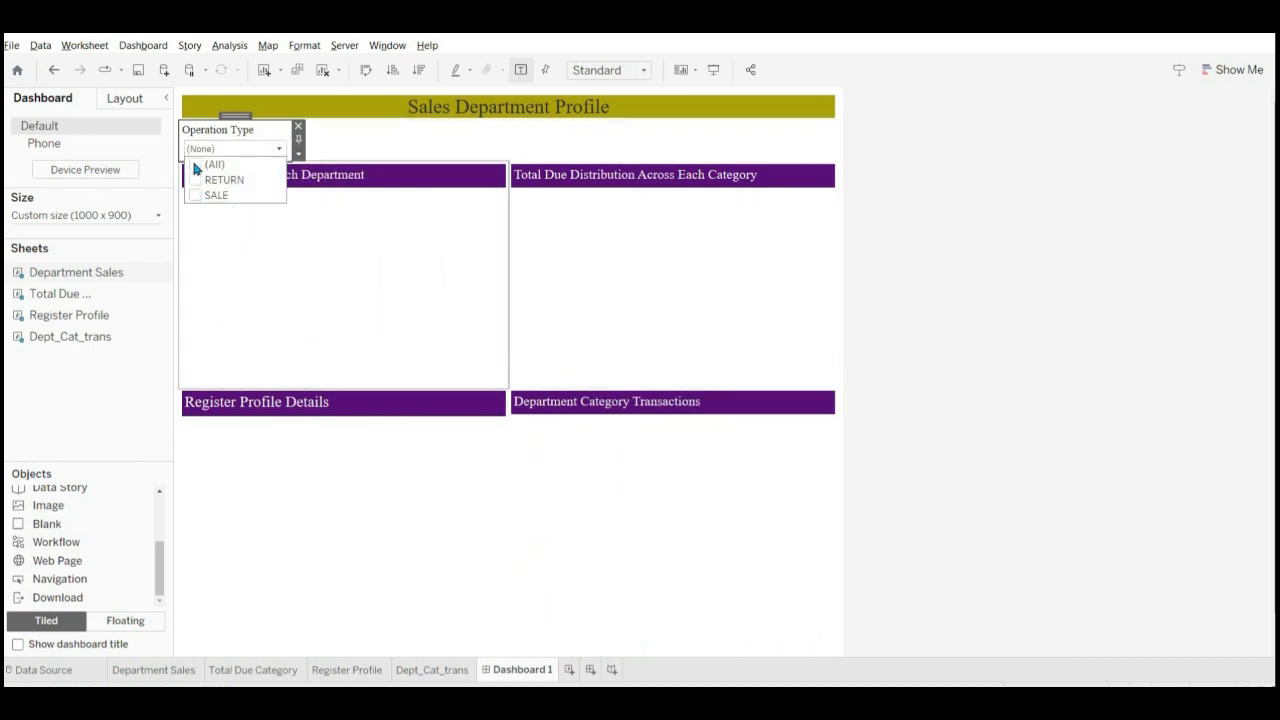
click(196, 165)
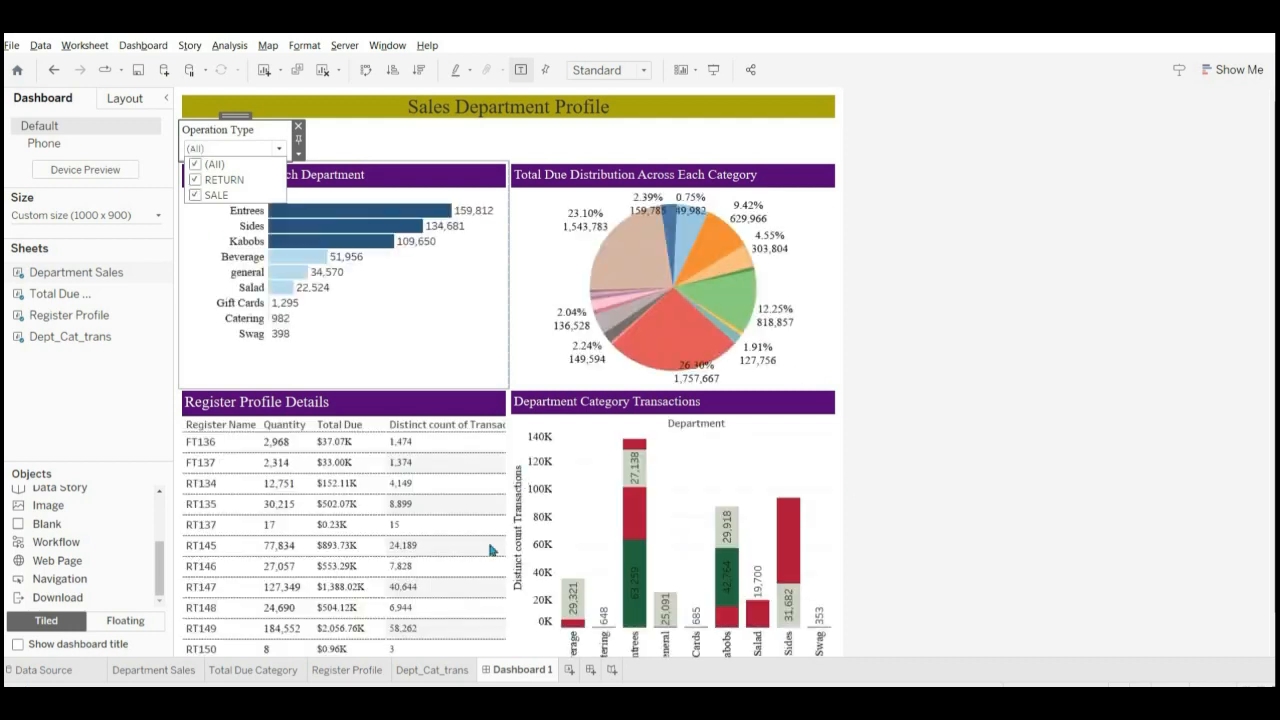
click(890, 328)
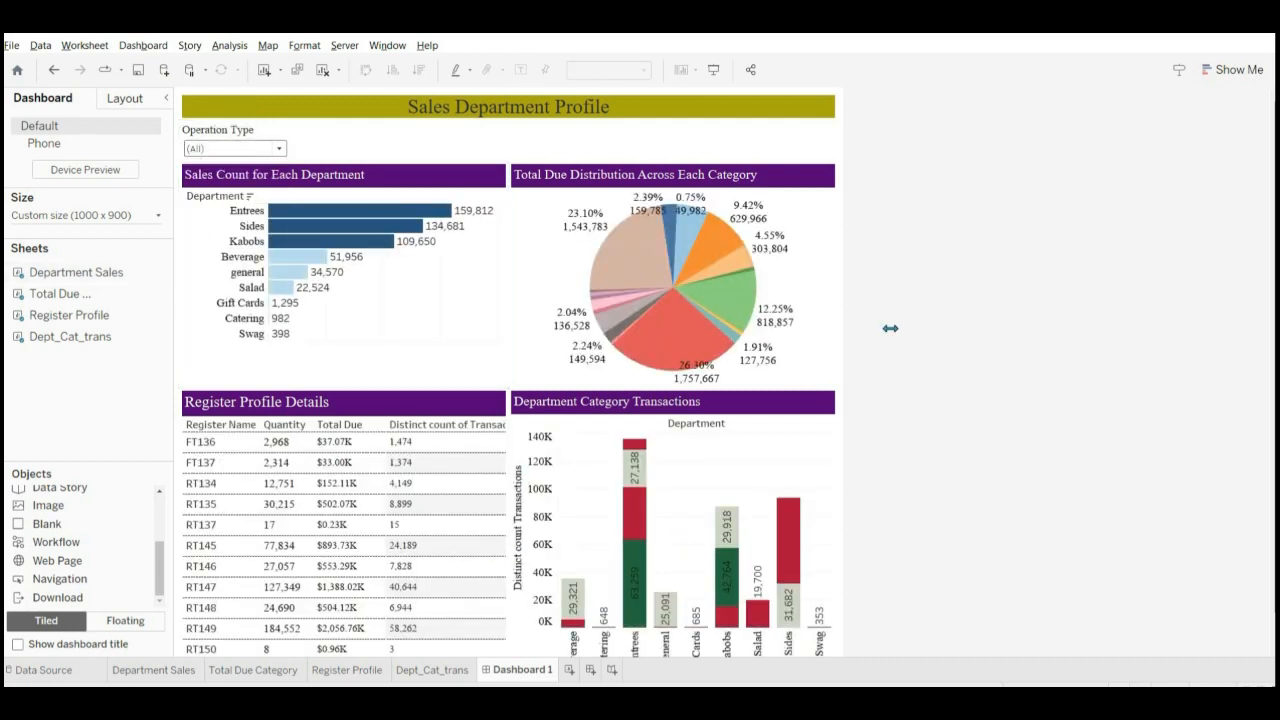
click(714, 72)
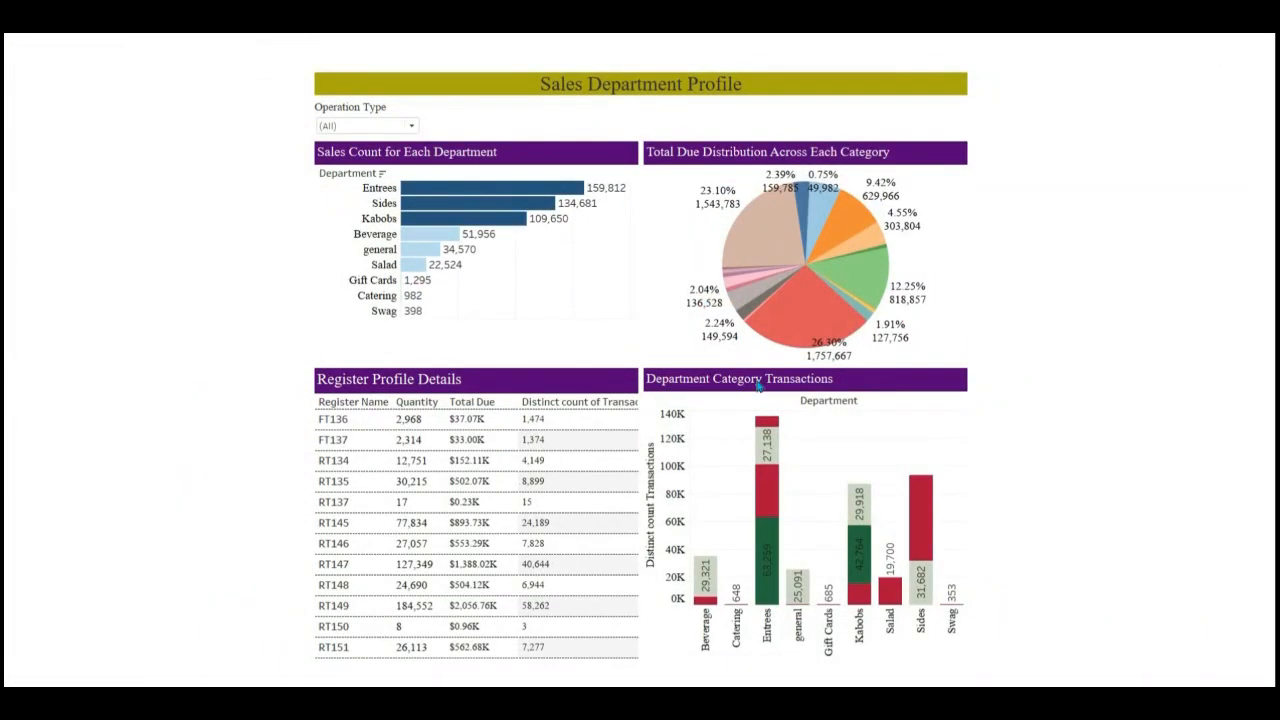